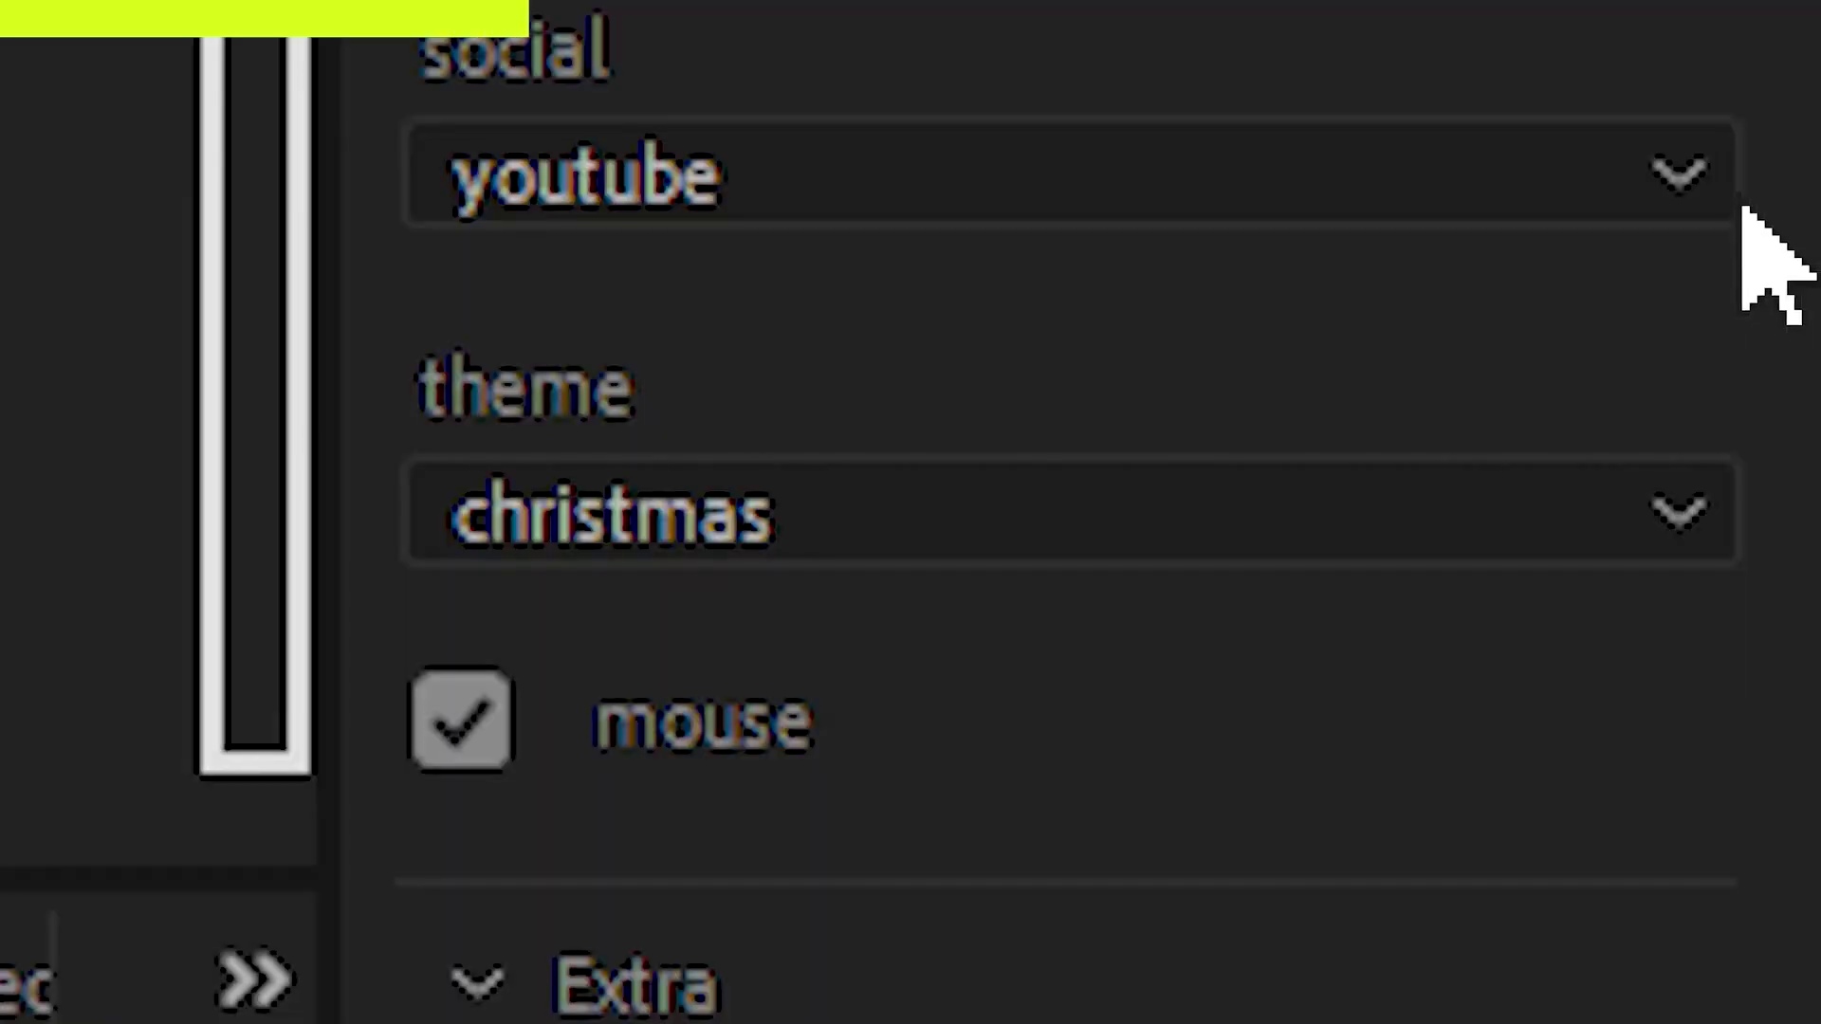
pyautogui.click(1680, 180)
pyautogui.click(1681, 180)
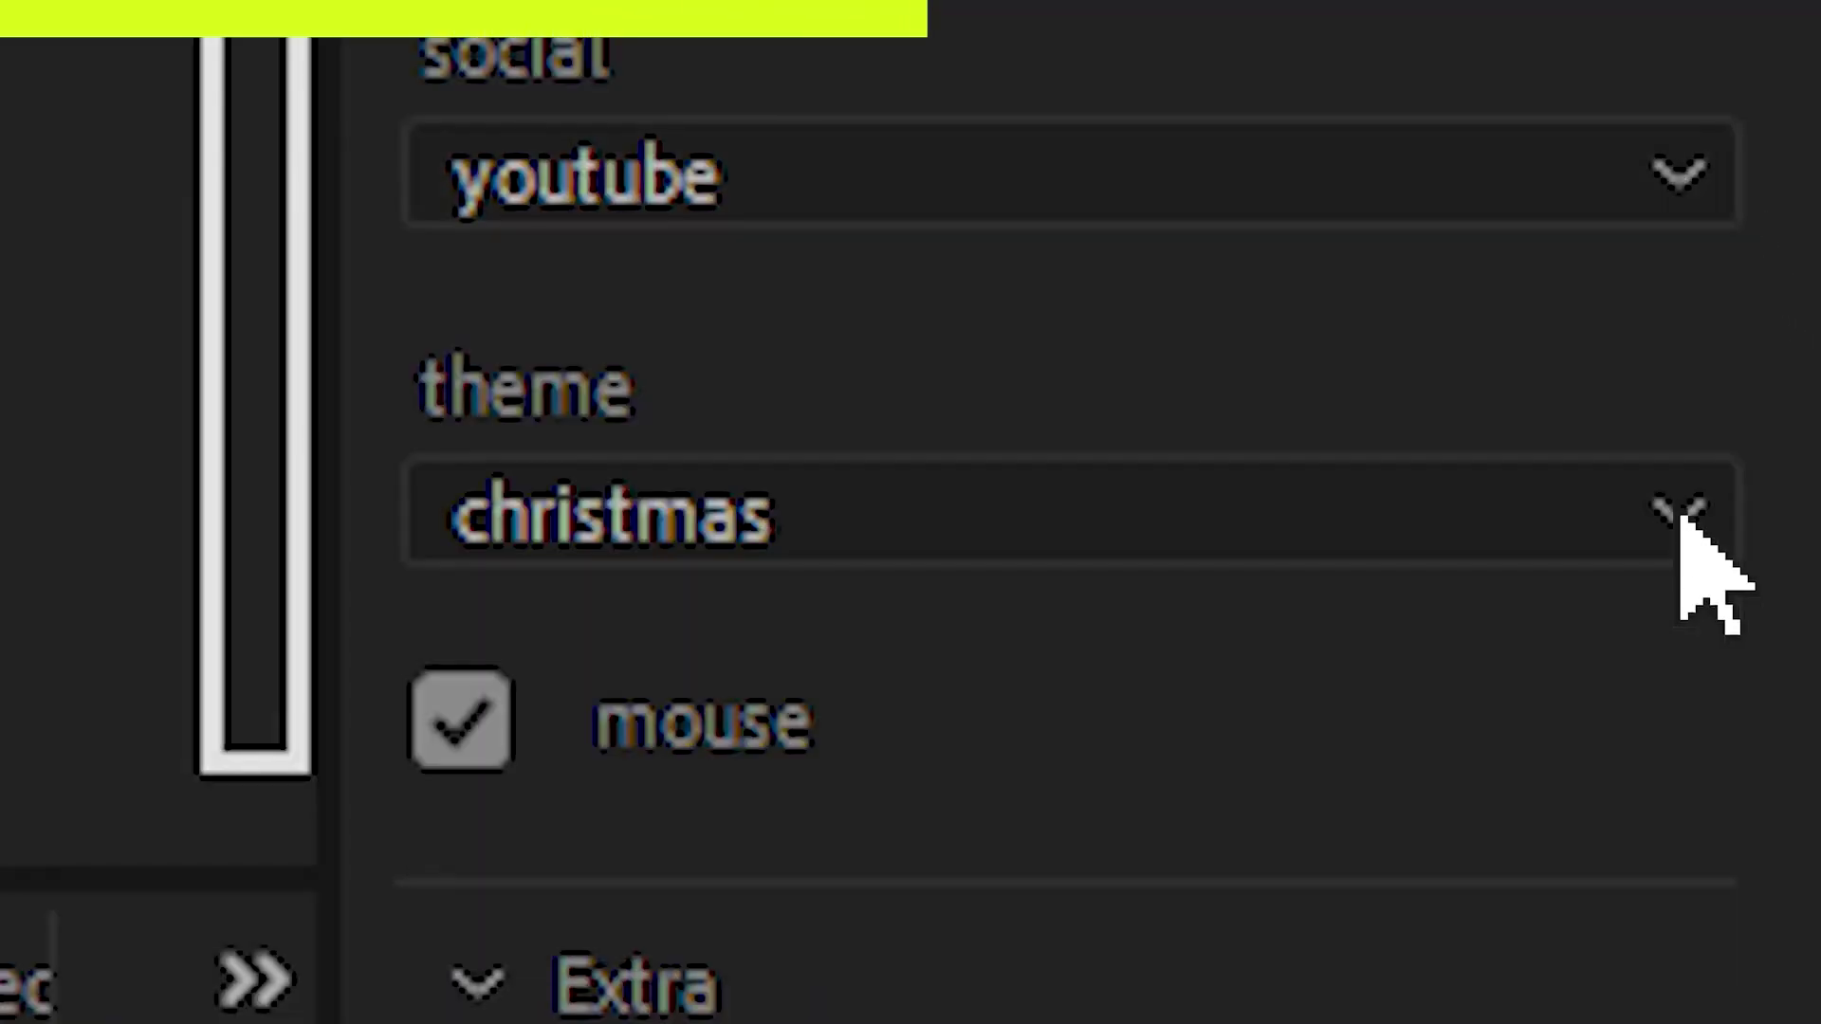
pyautogui.click(1676, 510)
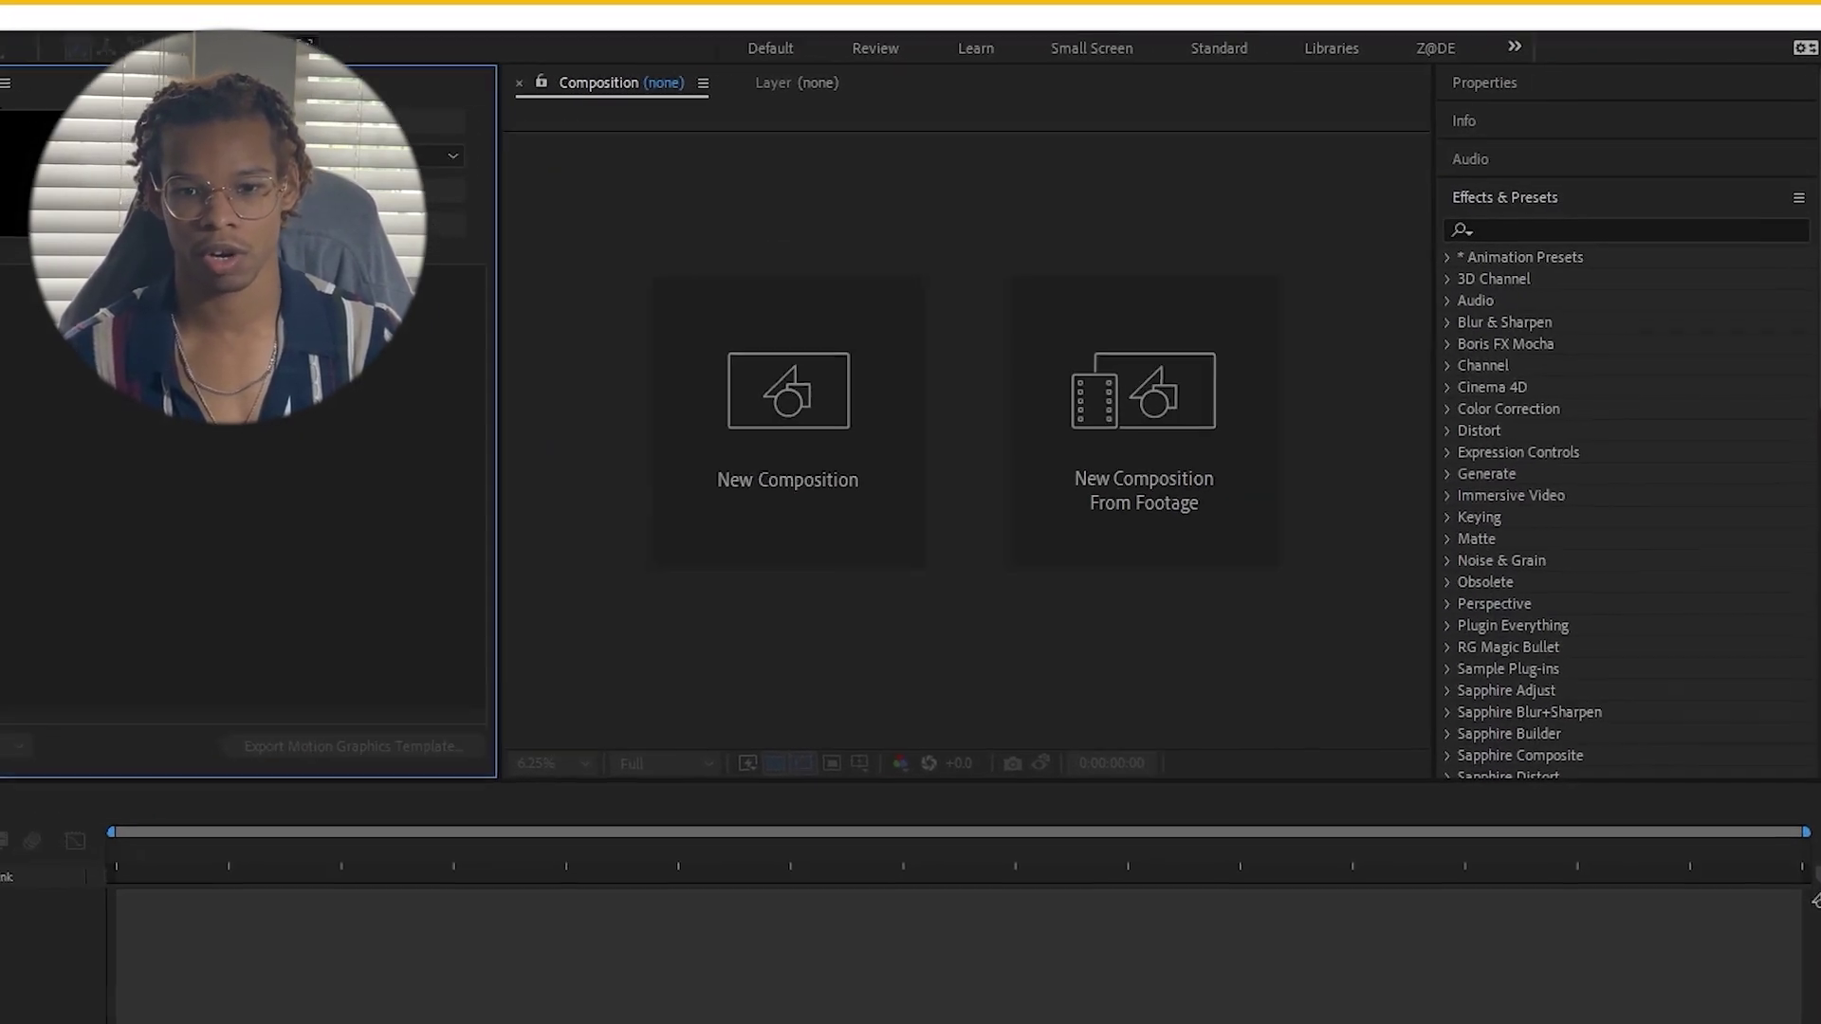
# Create a new composition named main and set its size to 1920 by 1080 px.
pyautogui.click(991, 326)
pyautogui.write('main')
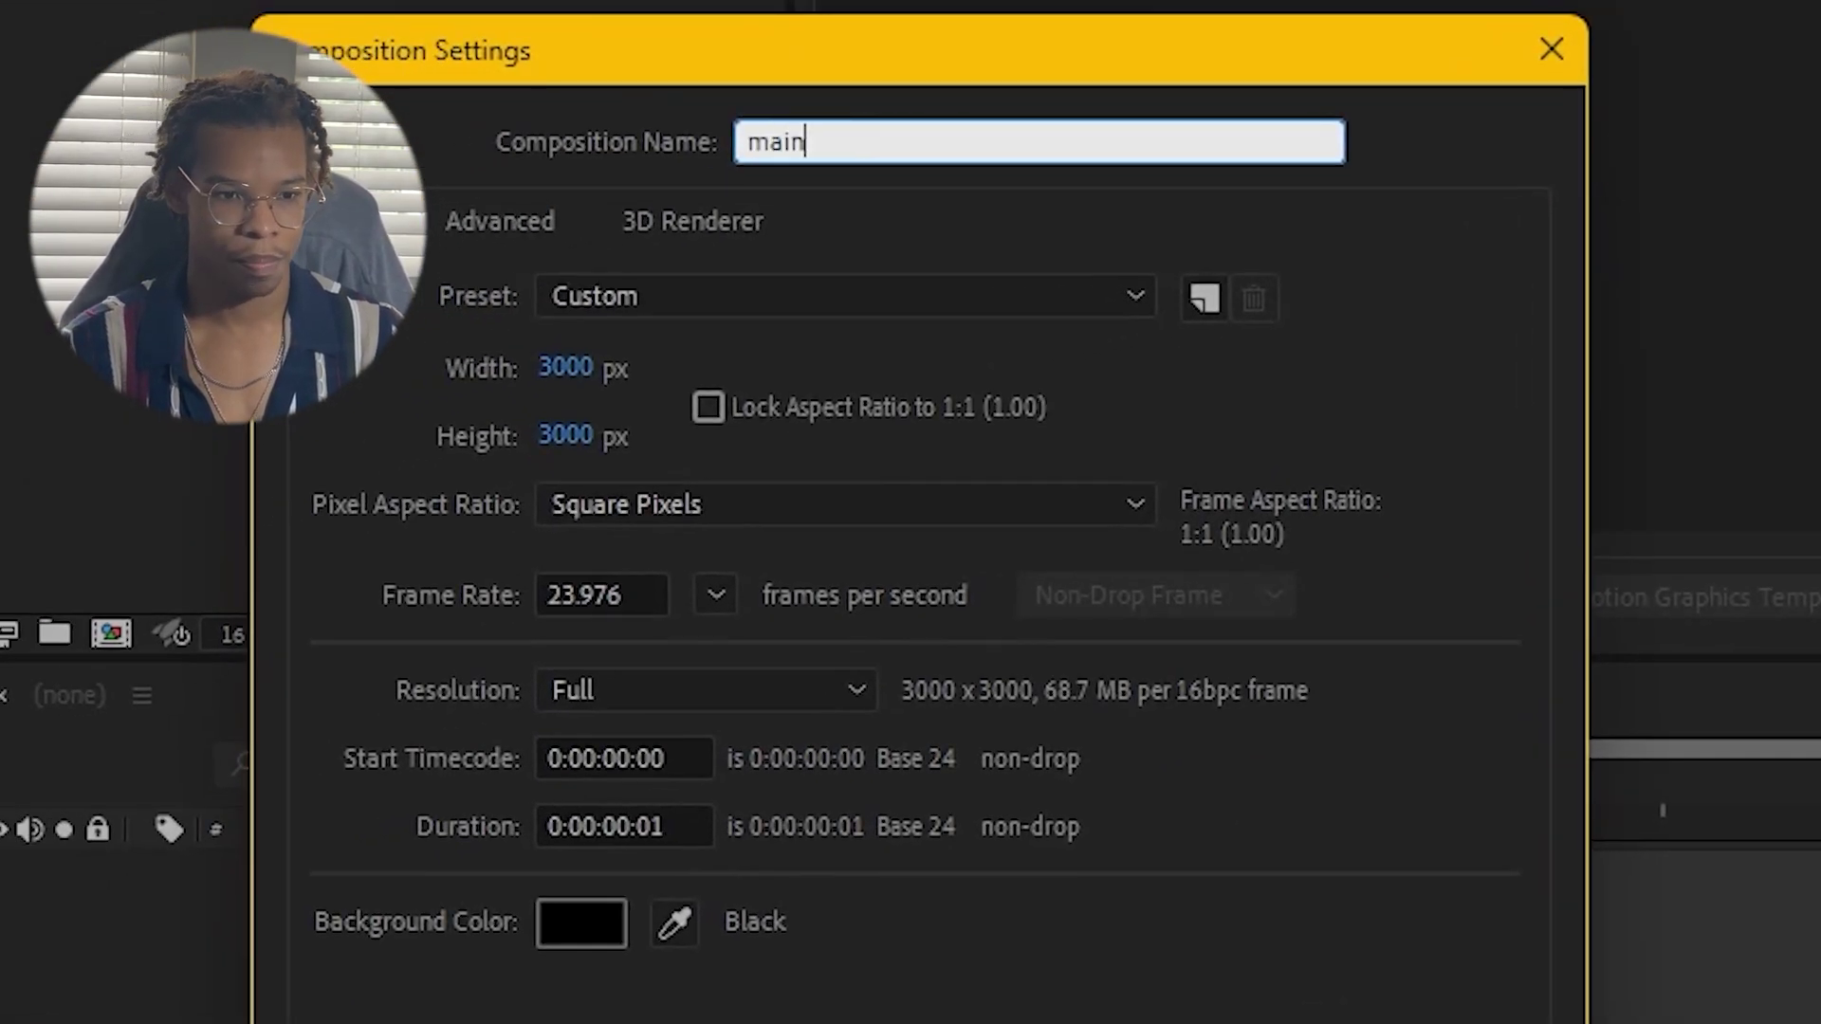
pyautogui.press('Tab')
pyautogui.press('BackSpace')
pyautogui.write('1')
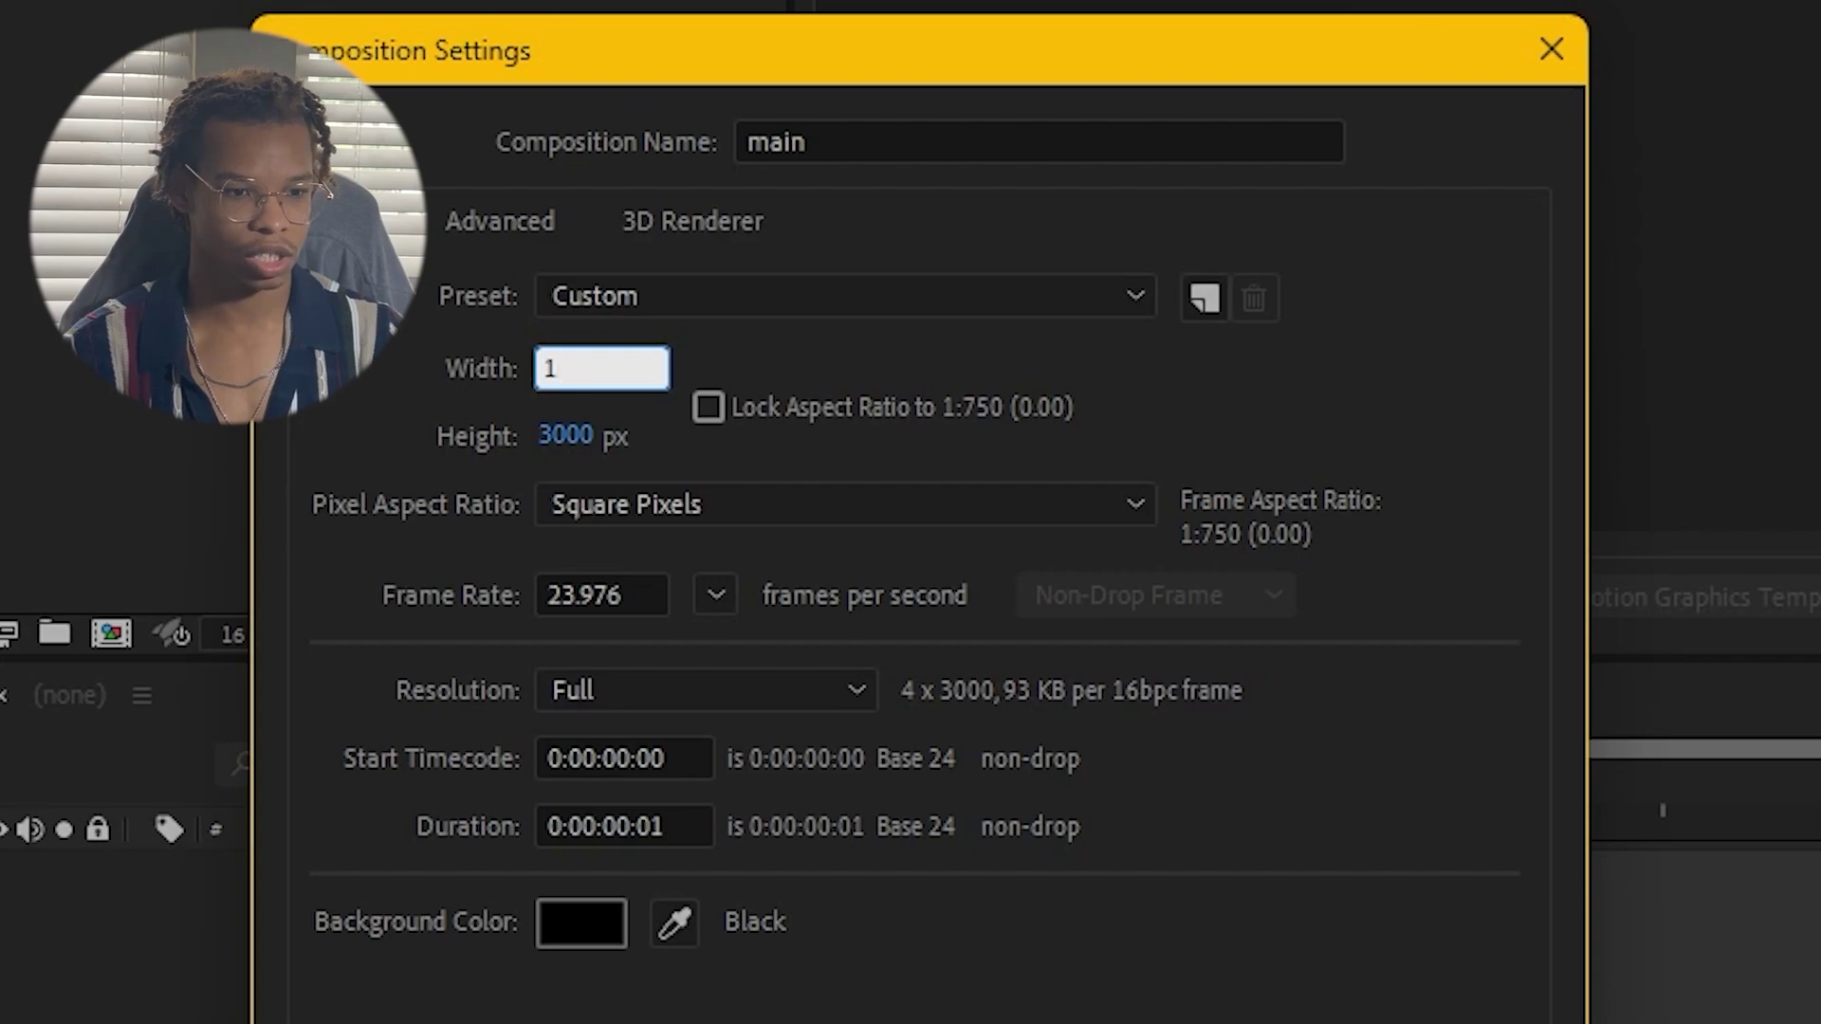
pyautogui.write('920')
pyautogui.press('Tab')
pyautogui.write('1080')
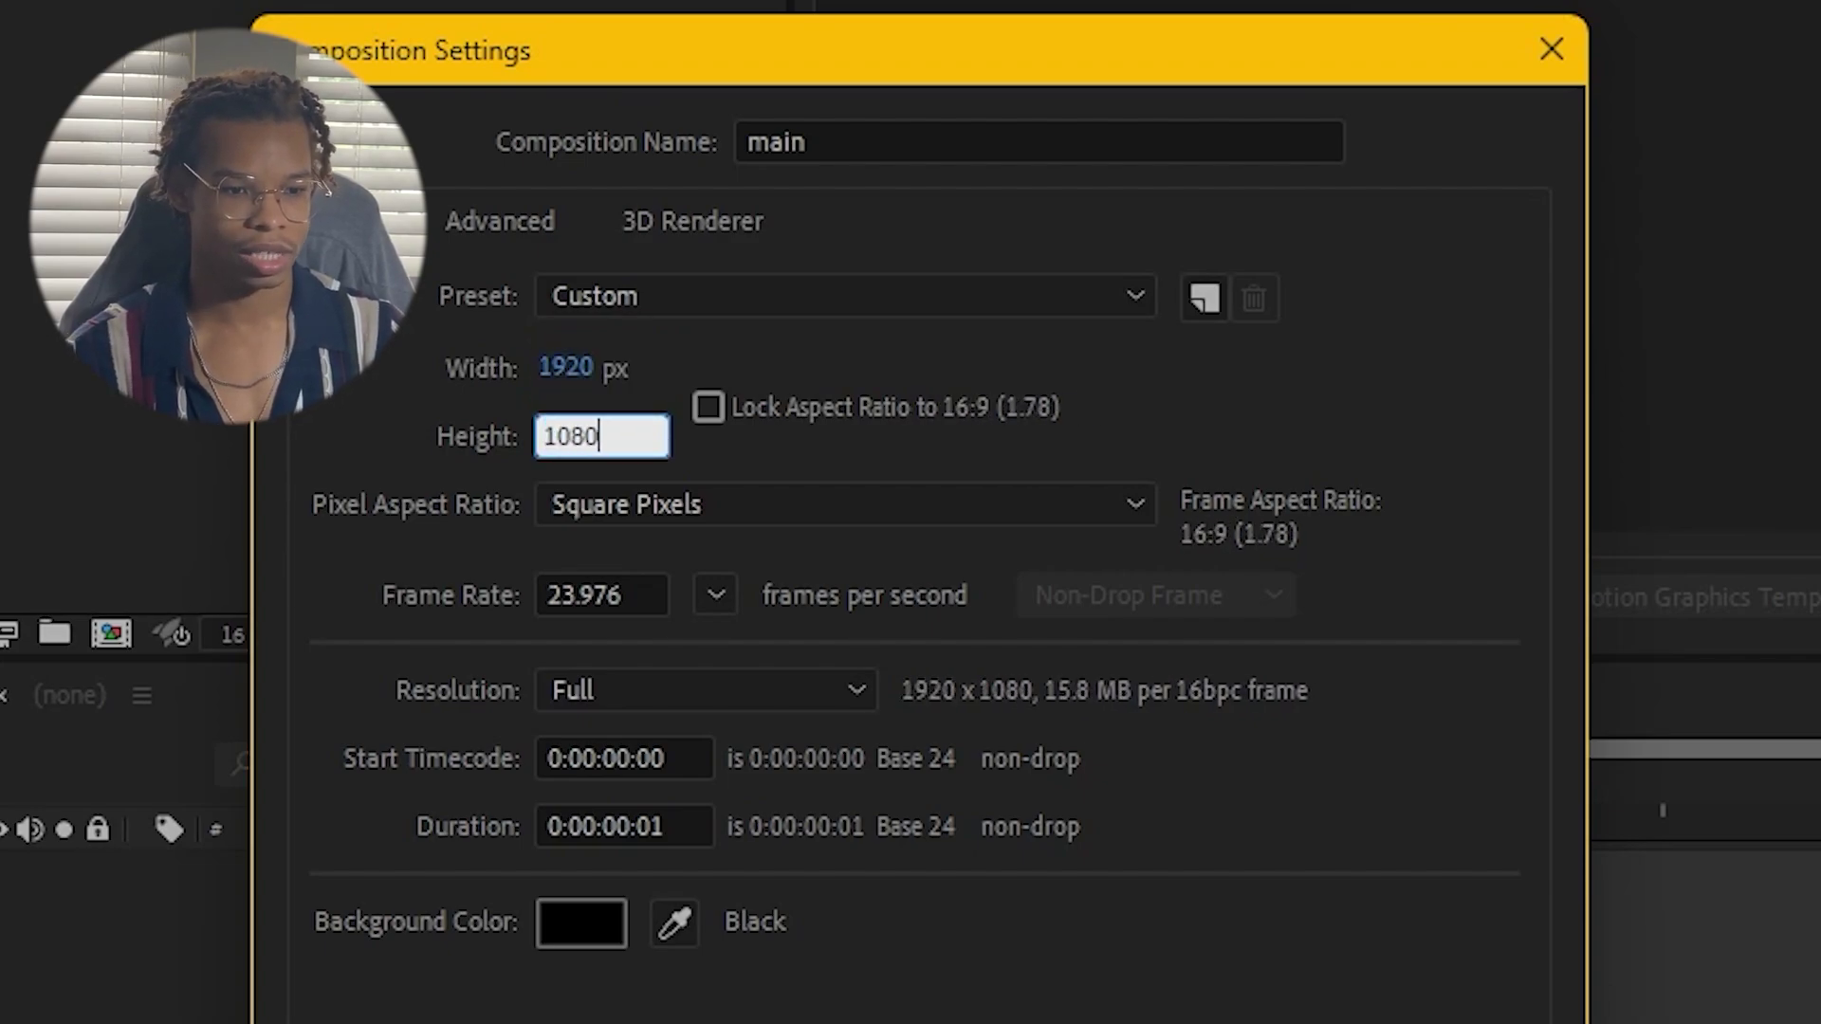
# Set the new composition's duration to 5 seconds and its frame rate to 60 fps, and confirm the settings.
pyautogui.click(629, 826)
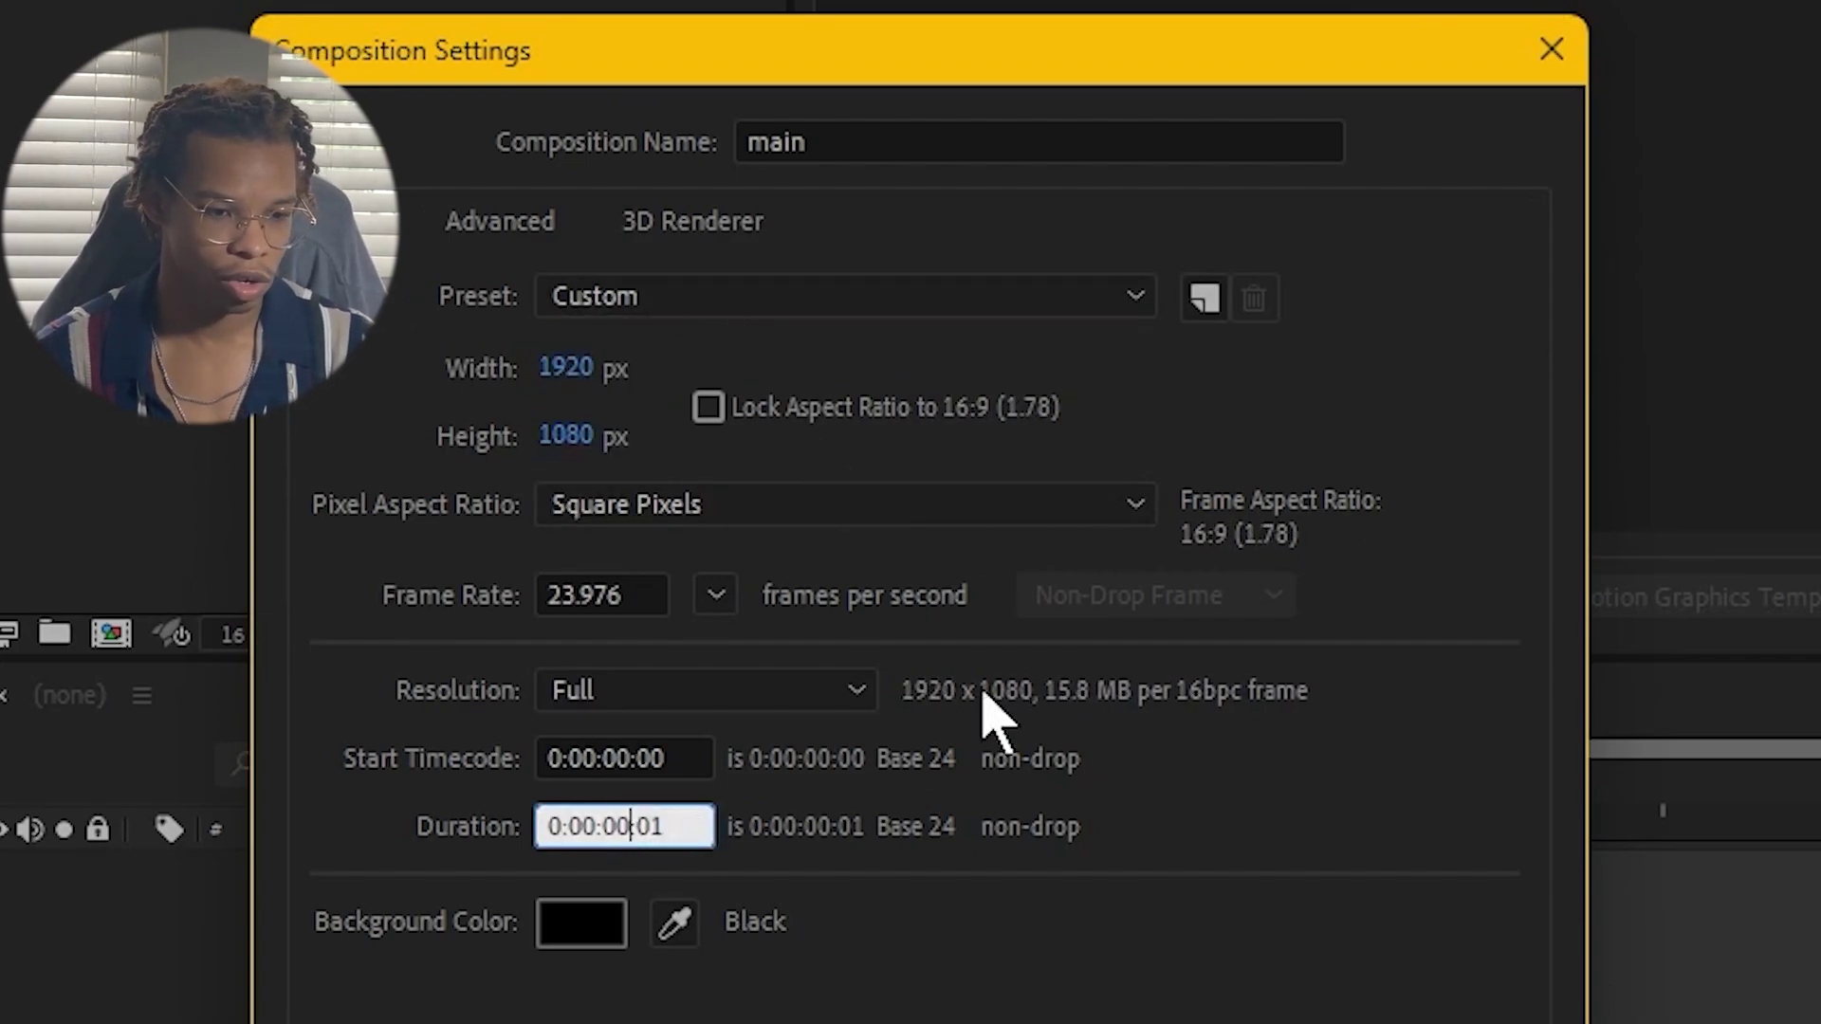
pyautogui.write('5')
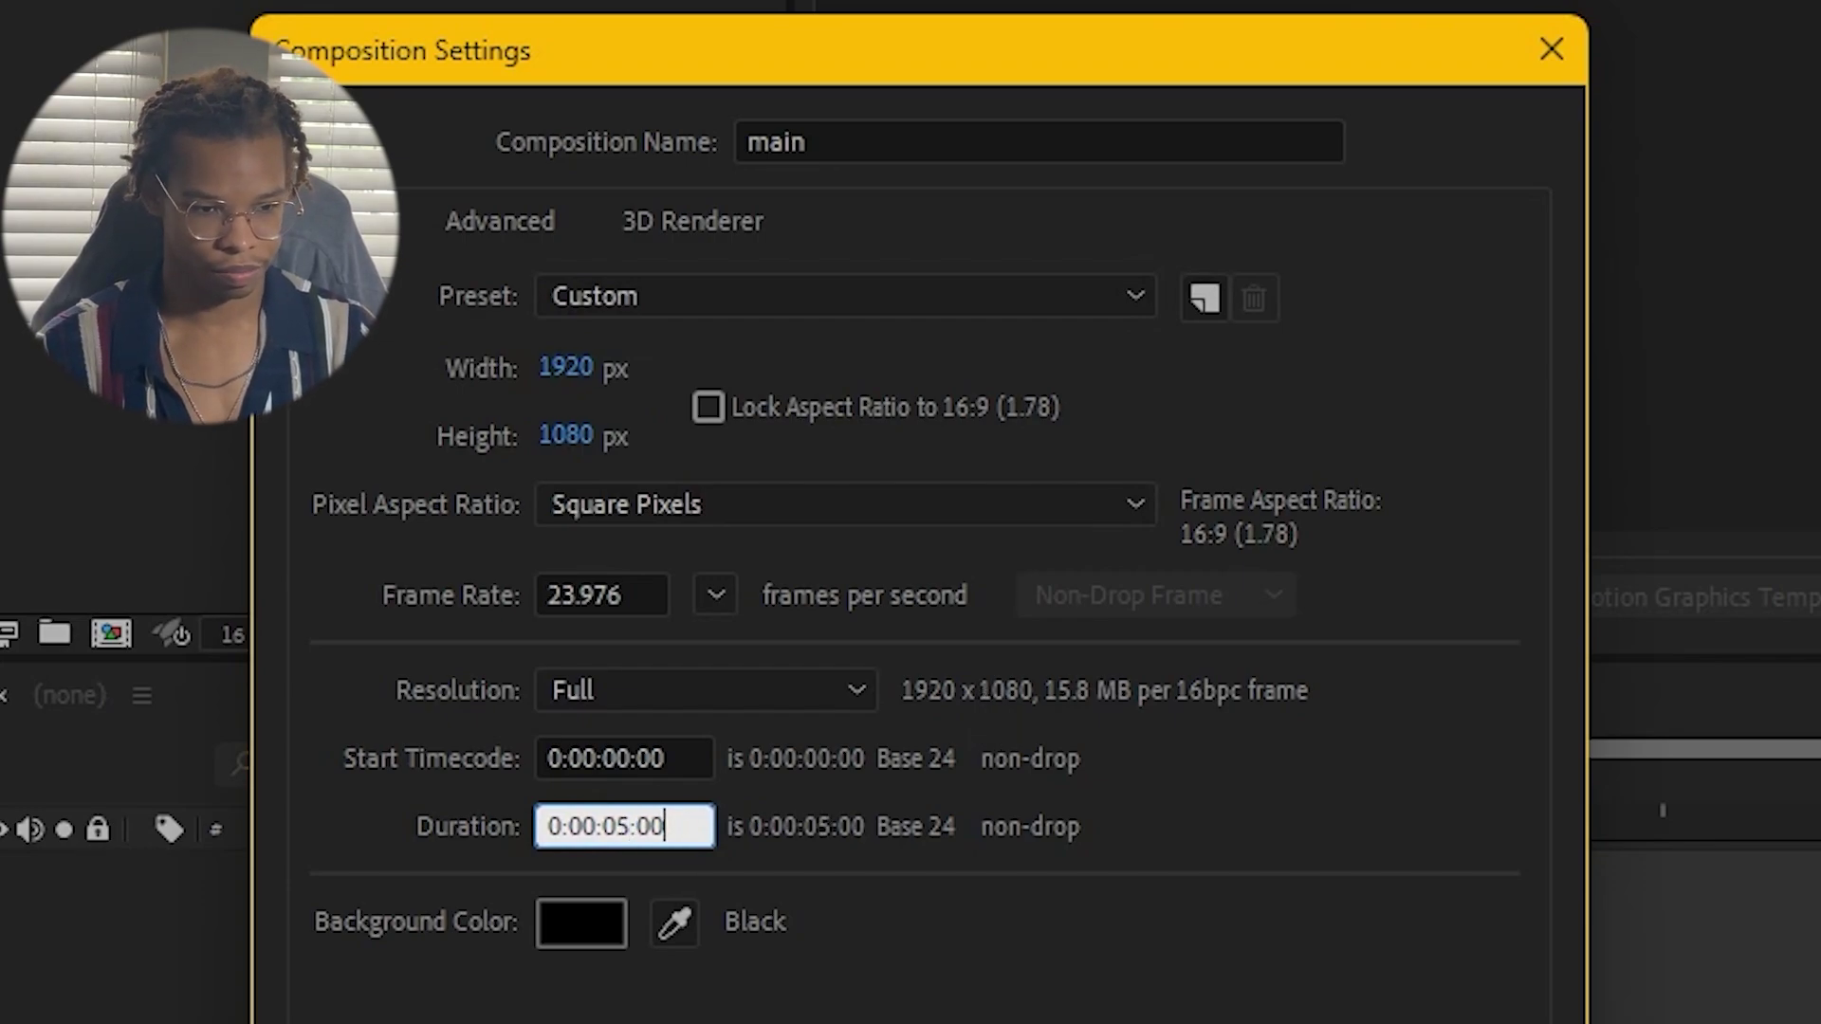
pyautogui.click(654, 588)
pyautogui.doubleClick(654, 588)
pyautogui.write('60')
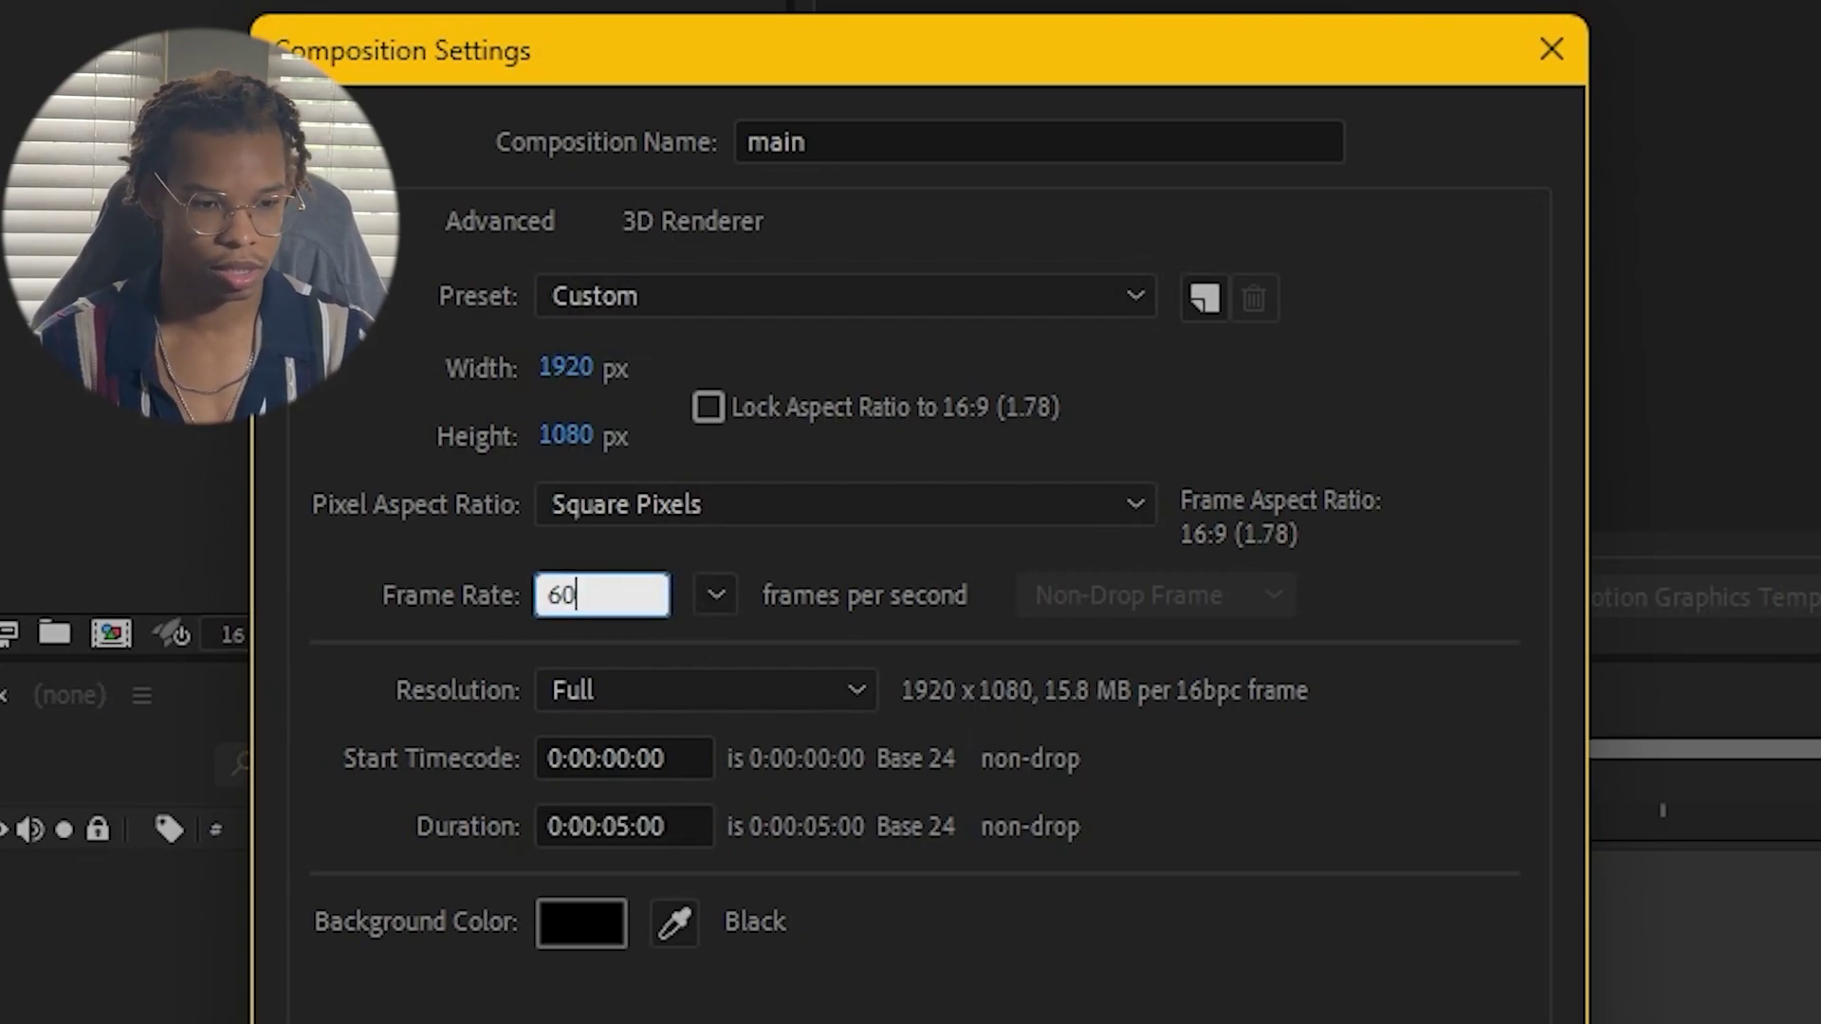
pyautogui.click(1176, 859)
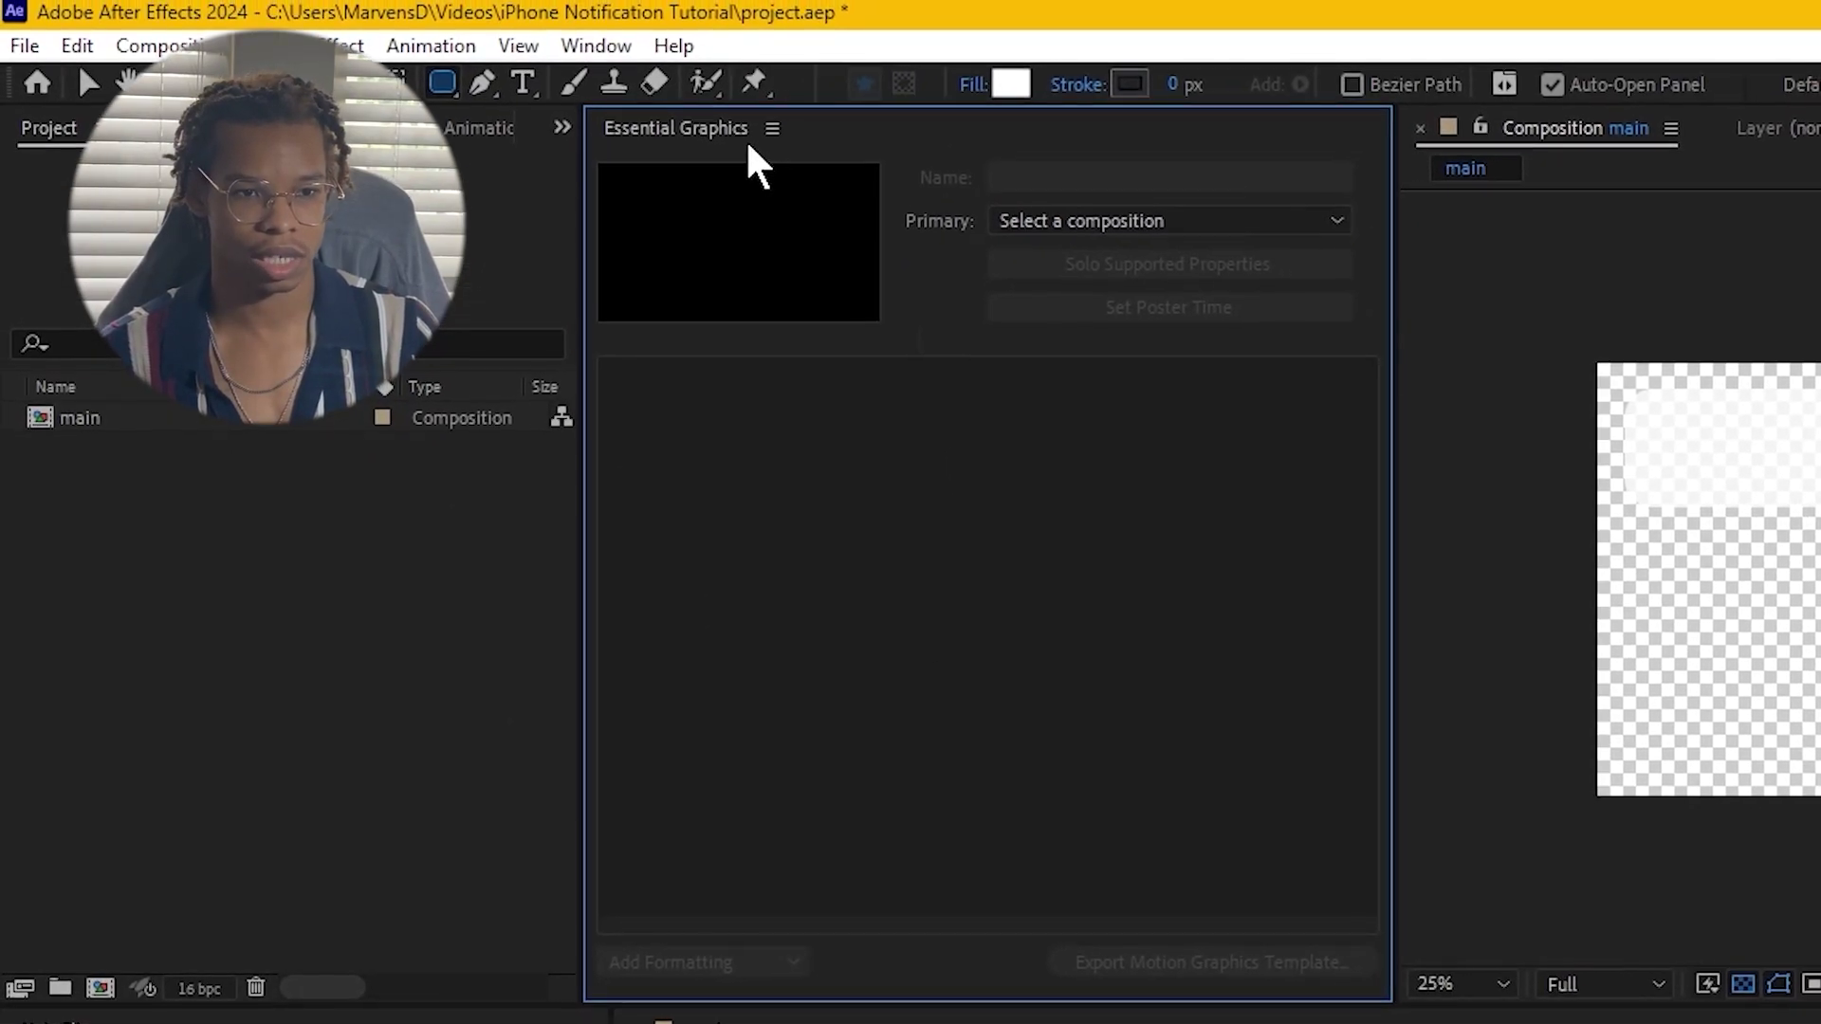
pyautogui.click(595, 47)
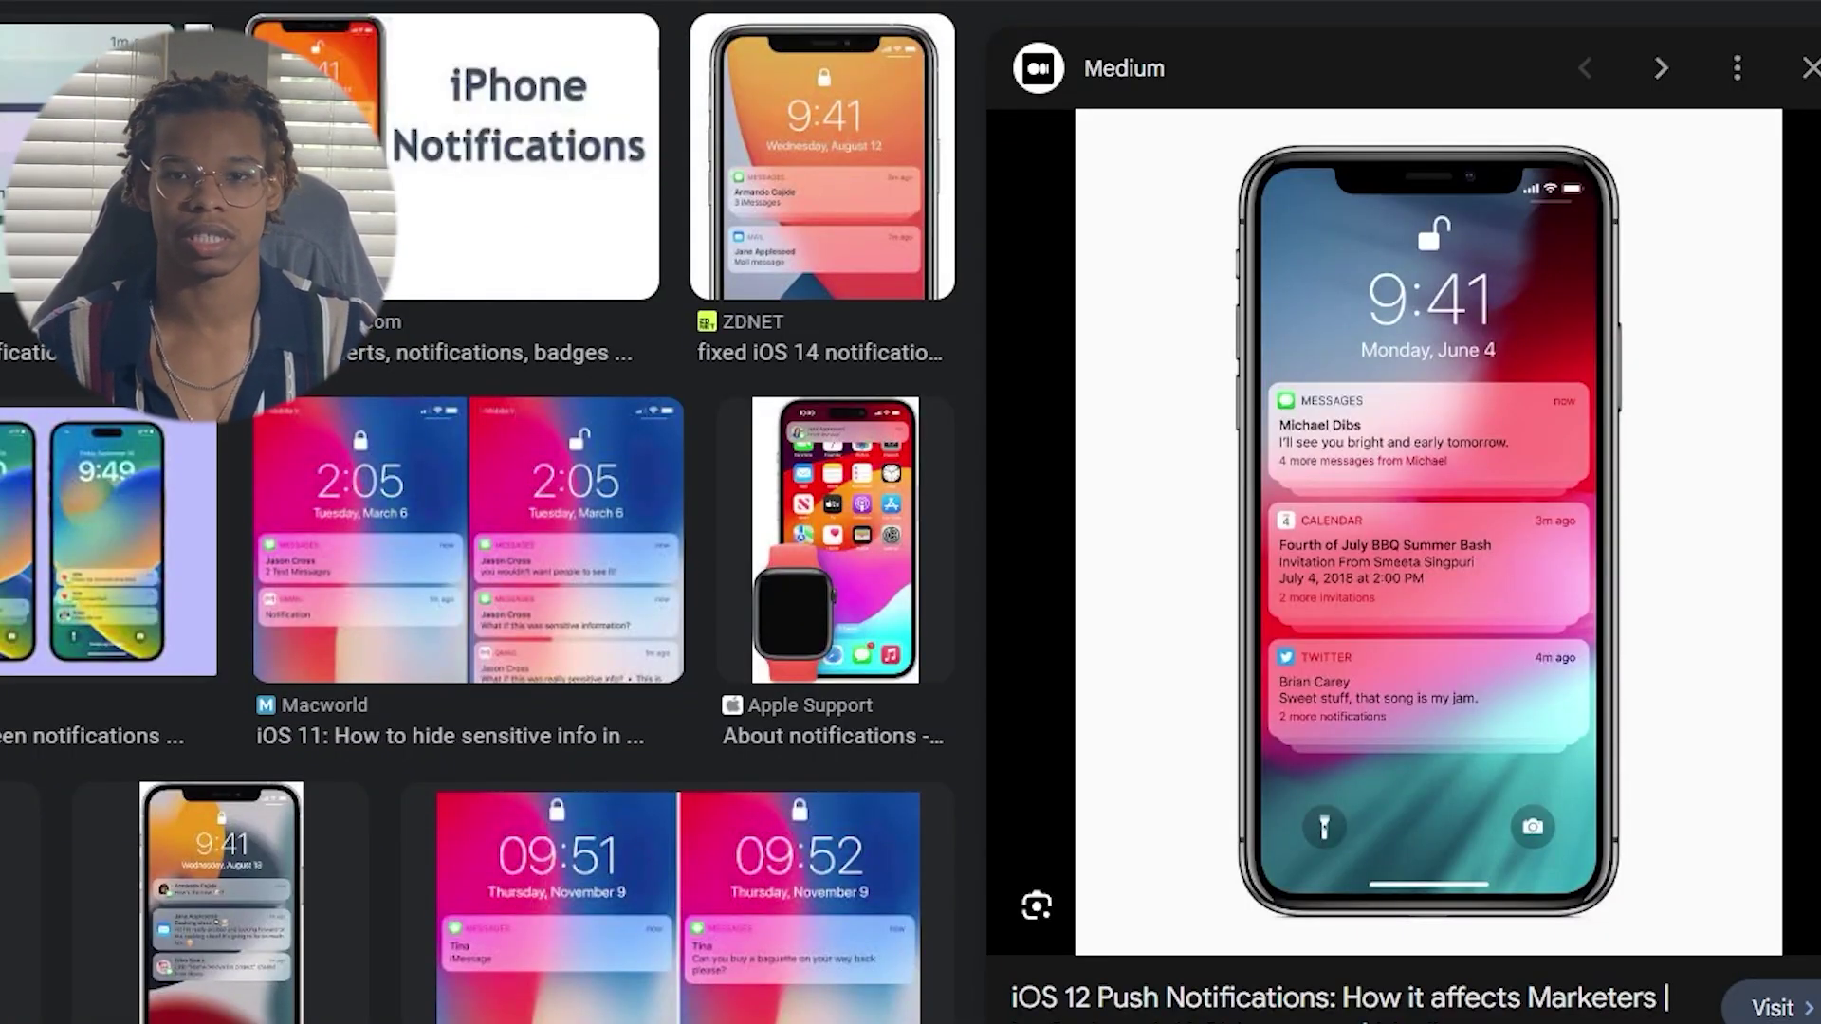
# Open the ZDNET iOS 14 notification picture in the browser's image results and copy the image.
pyautogui.click(821, 155)
pyautogui.rightClick(1509, 457)
pyautogui.click(1632, 817)
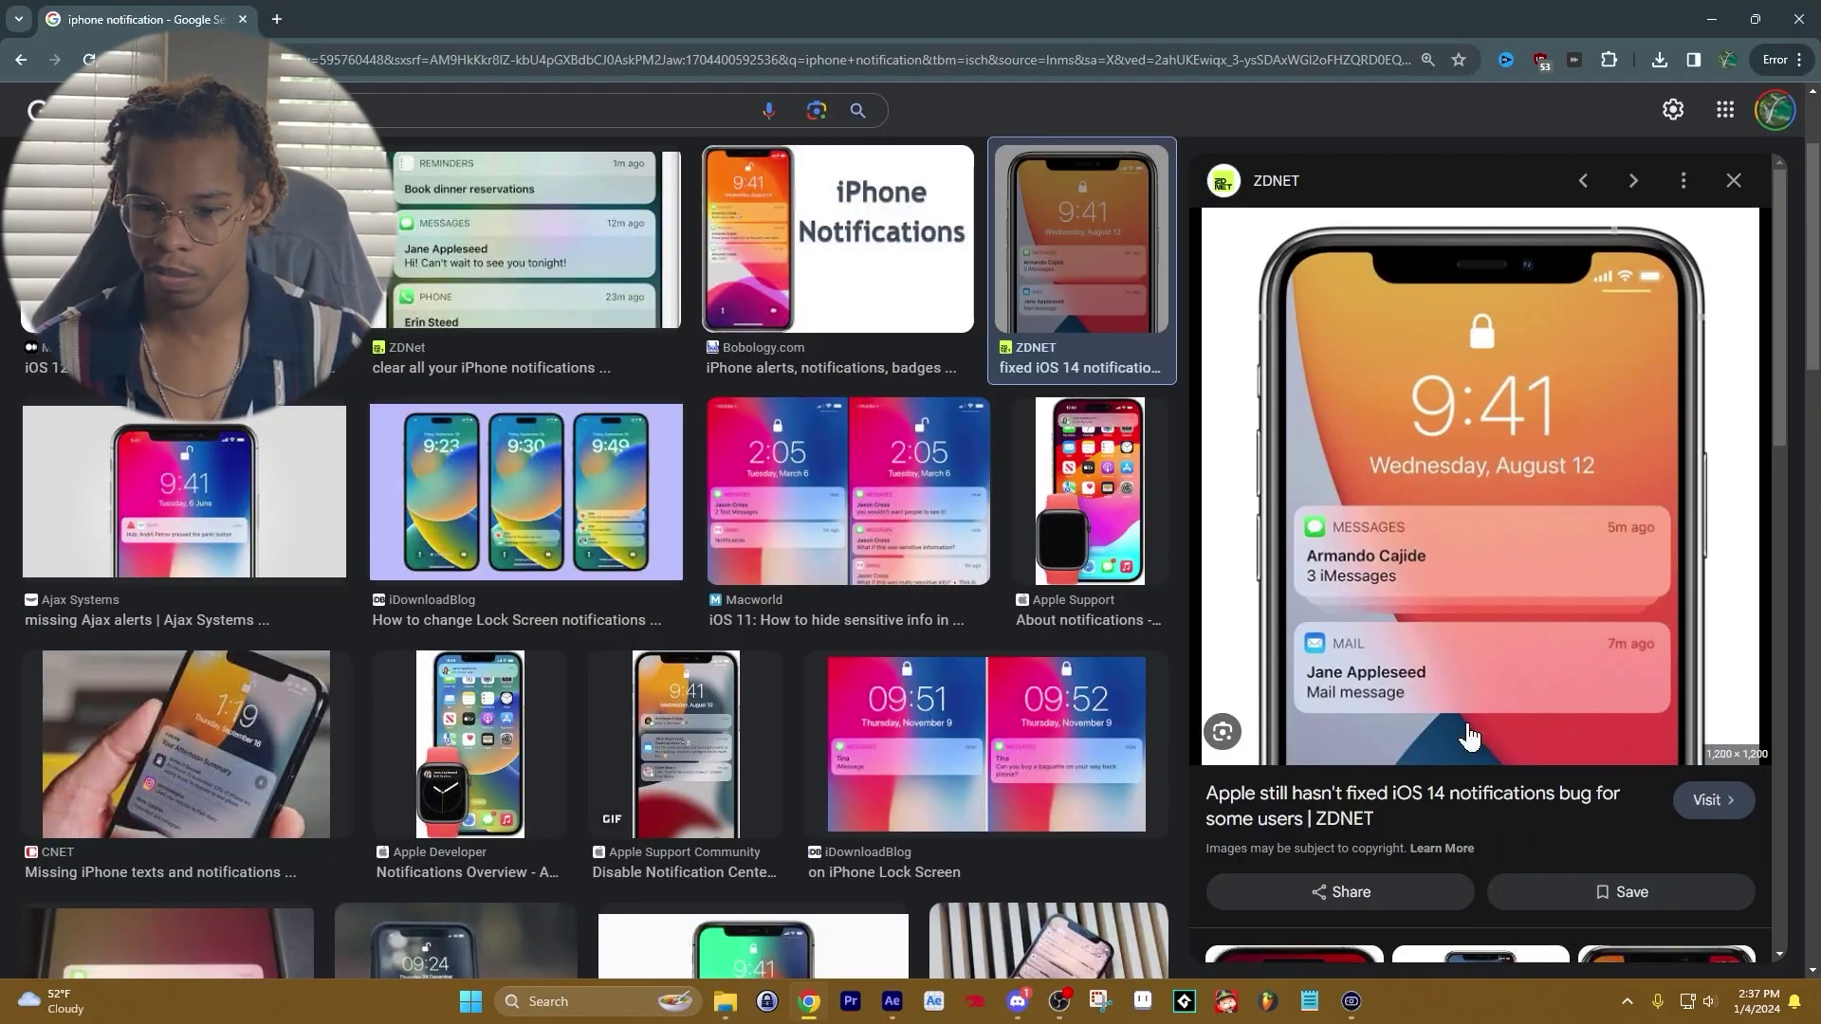
# Switch to After Effects and open the NoteClips extension.
pyautogui.click(890, 1002)
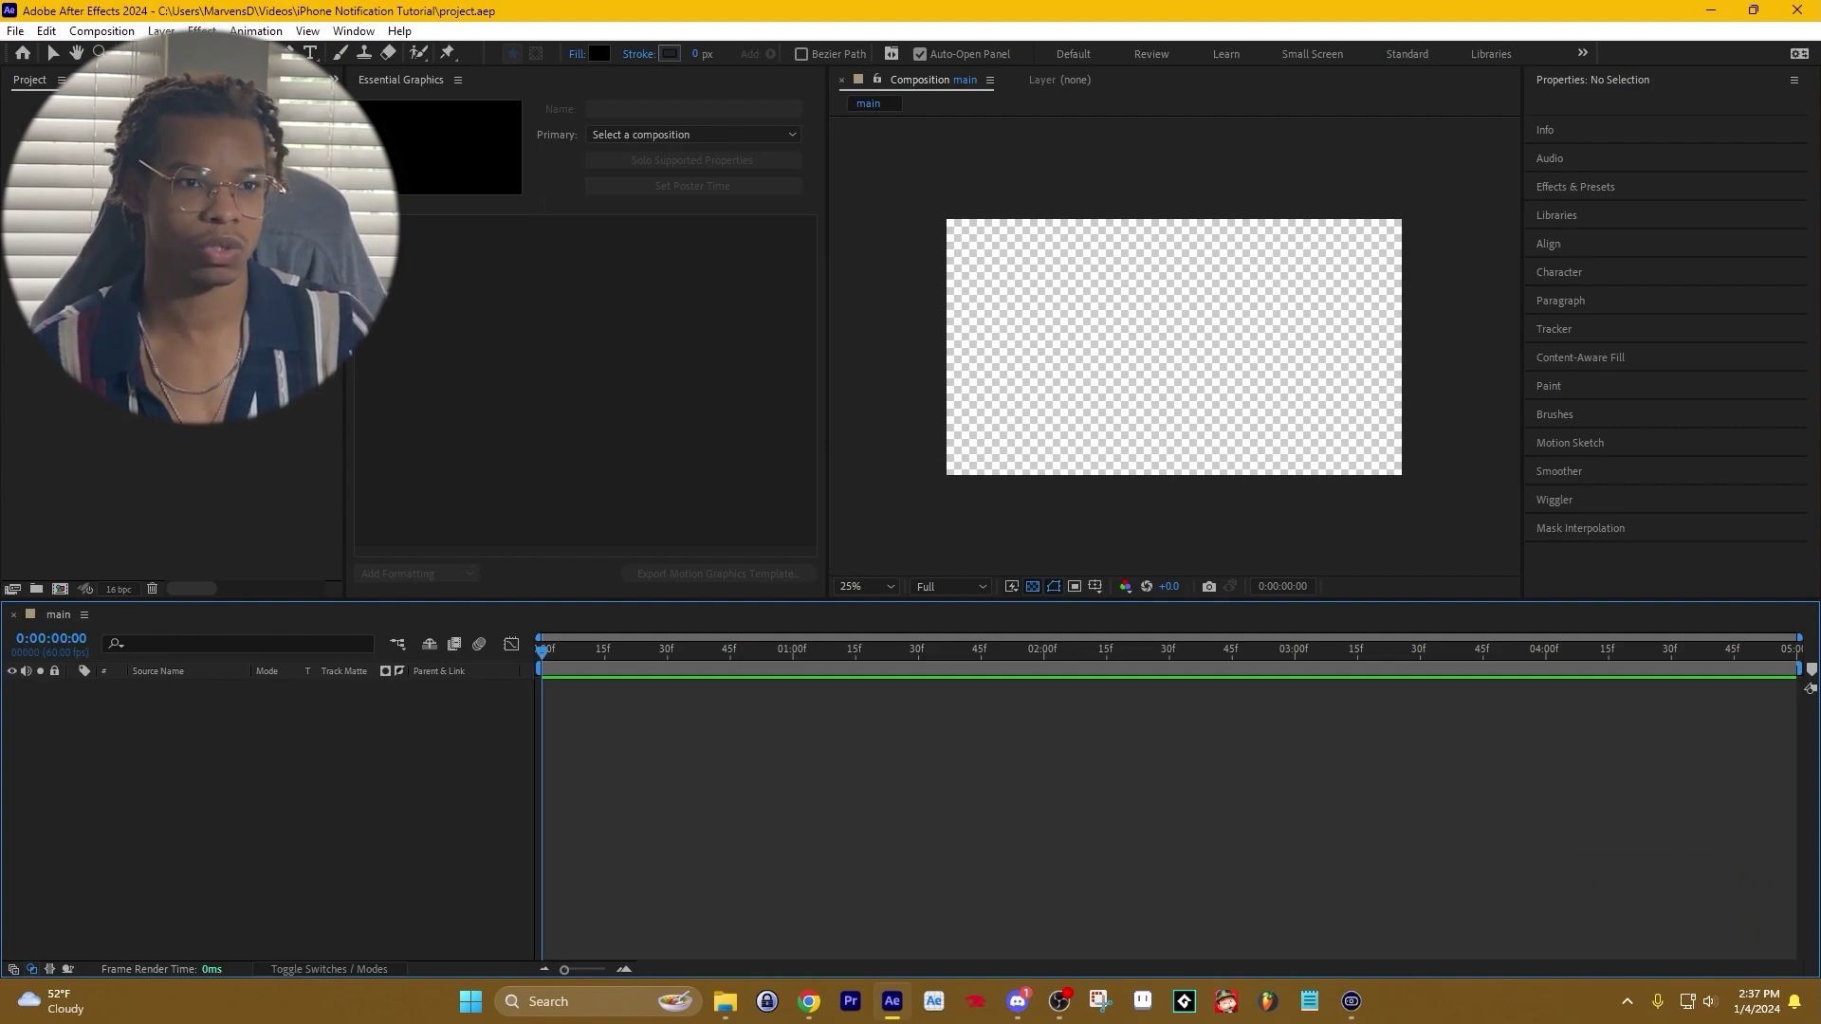
pyautogui.click(355, 31)
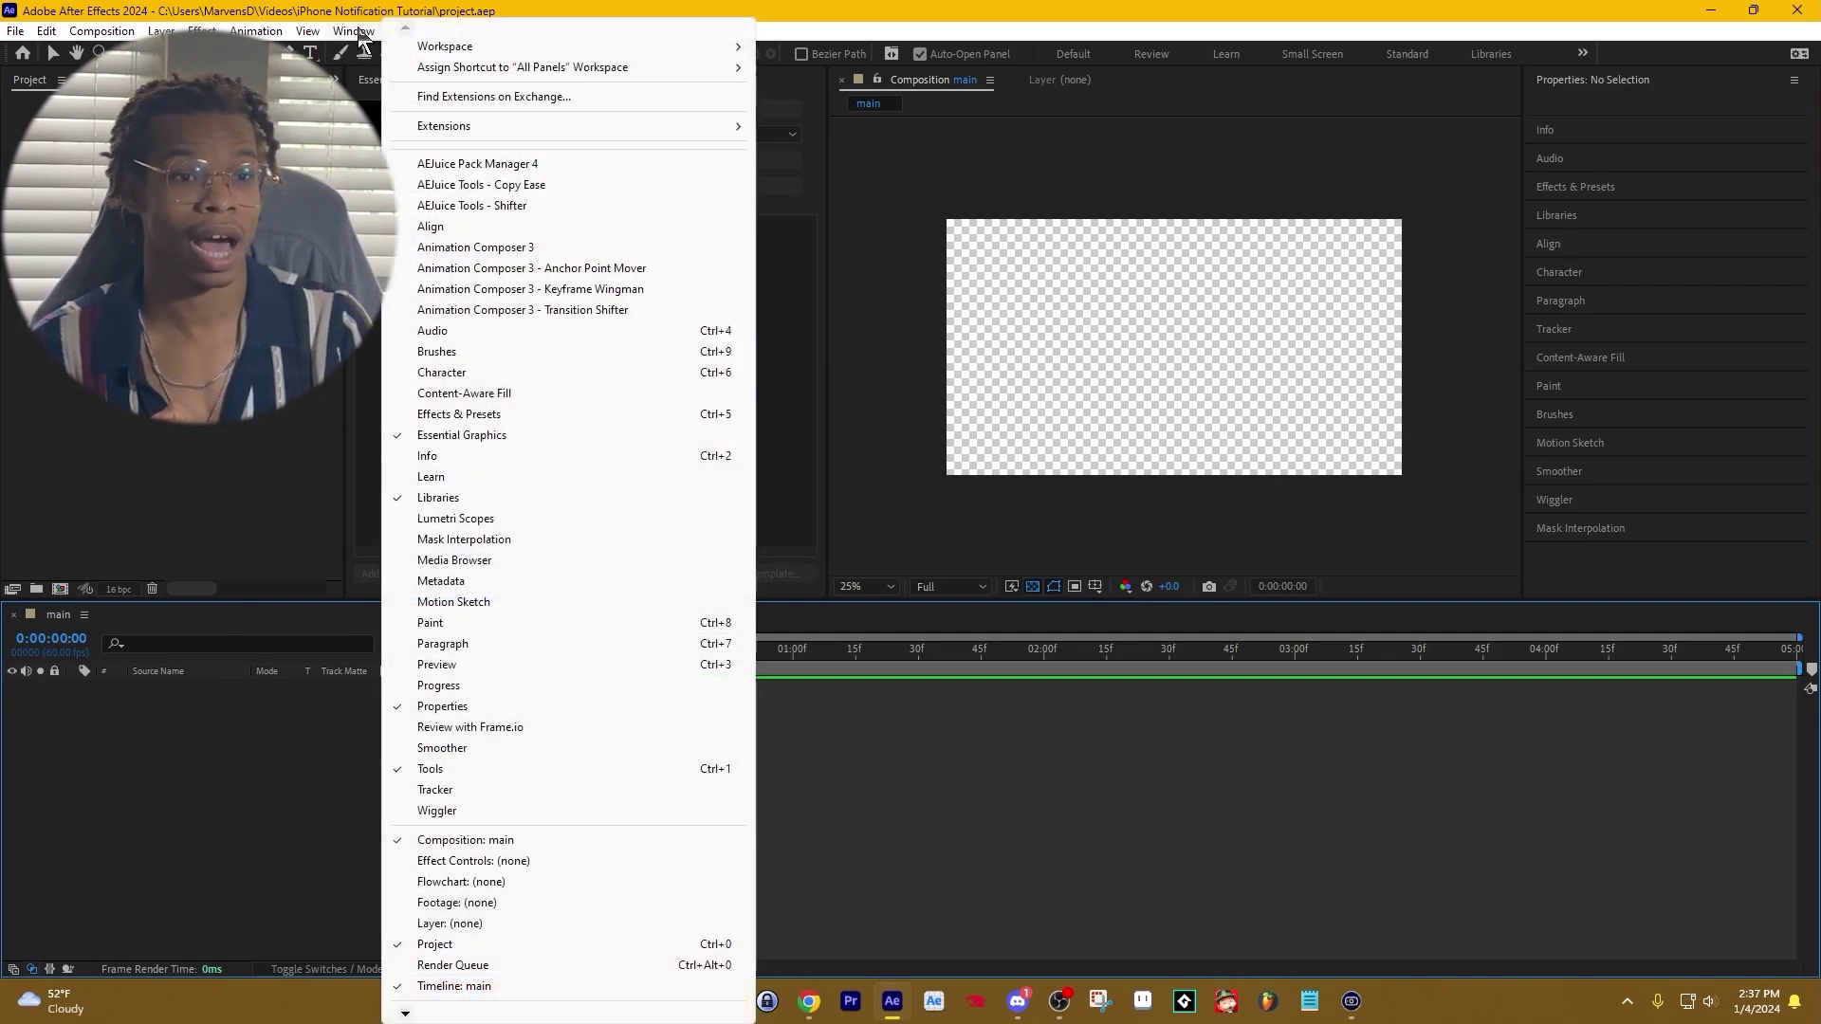
pyautogui.moveTo(641, 129)
pyautogui.click(817, 210)
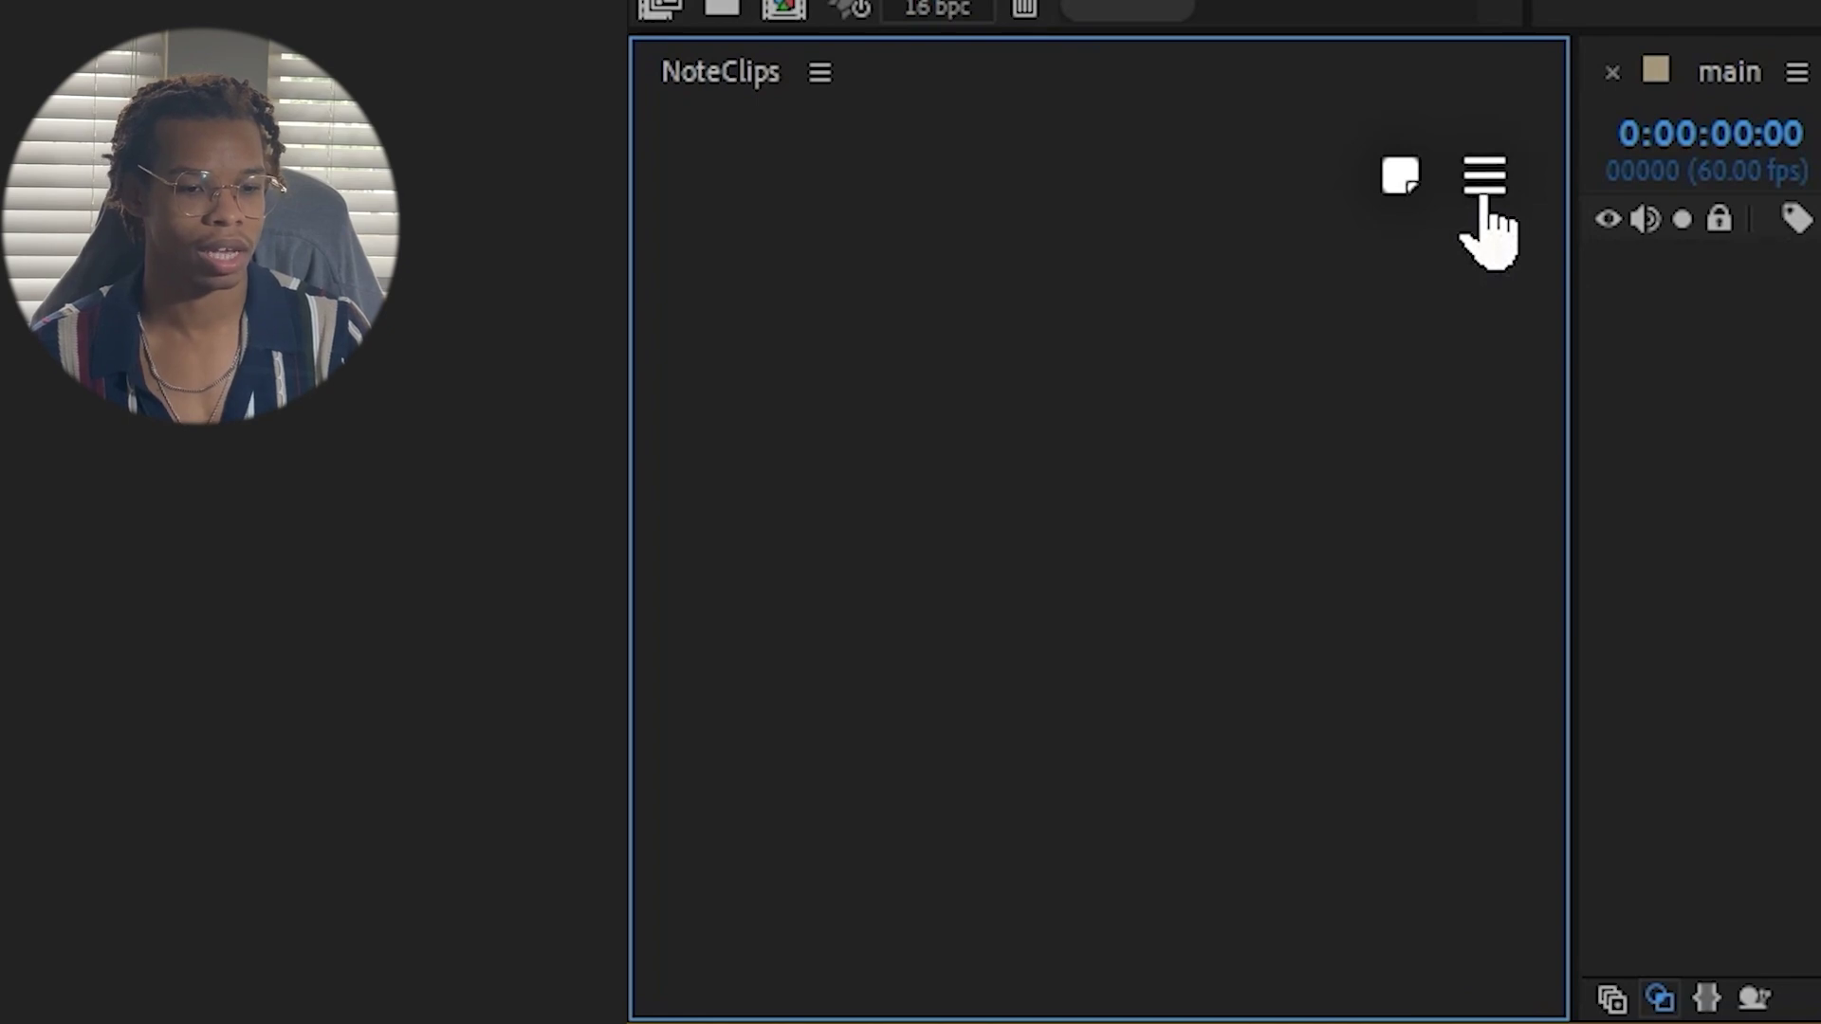
# Create a new sticky note in NoteClips, paste the copied phone picture into it and enlarge the note.
pyautogui.click(1485, 180)
pyautogui.click(1398, 175)
pyautogui.moveTo(939, 110); pyautogui.dragTo(1013, 147)
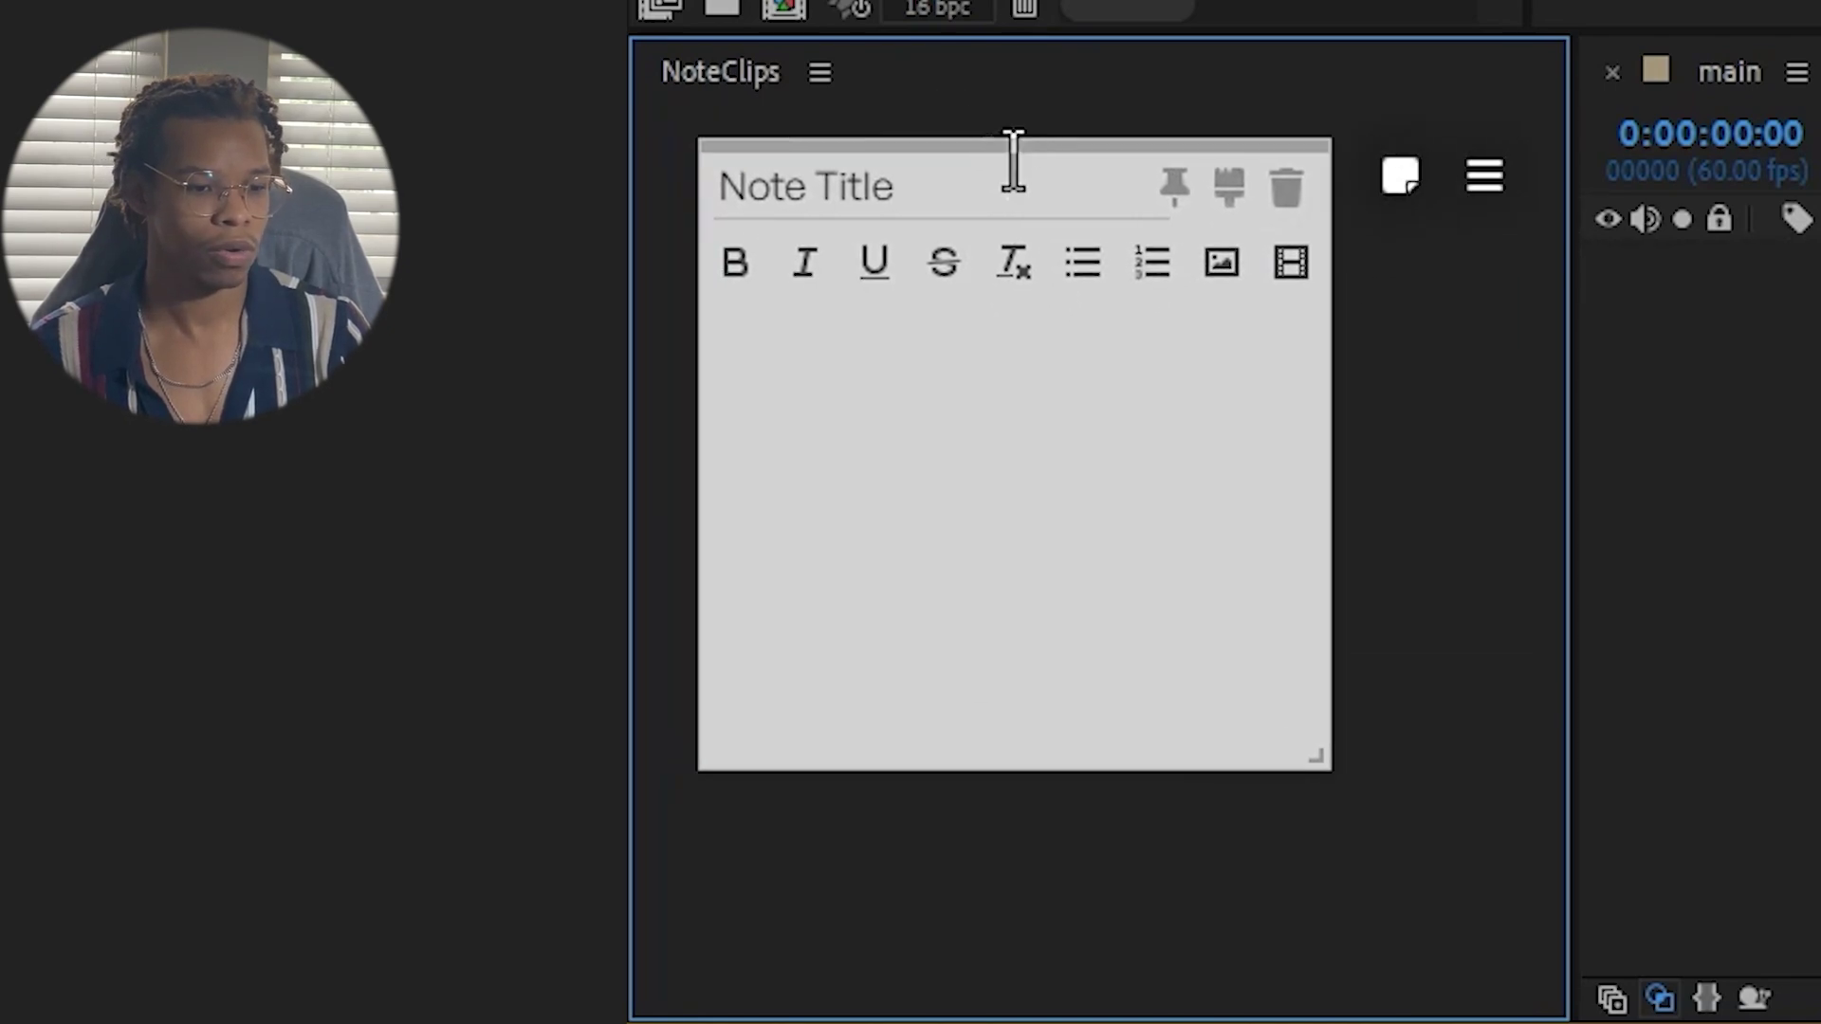
pyautogui.hotkey('ctrl', 'v')
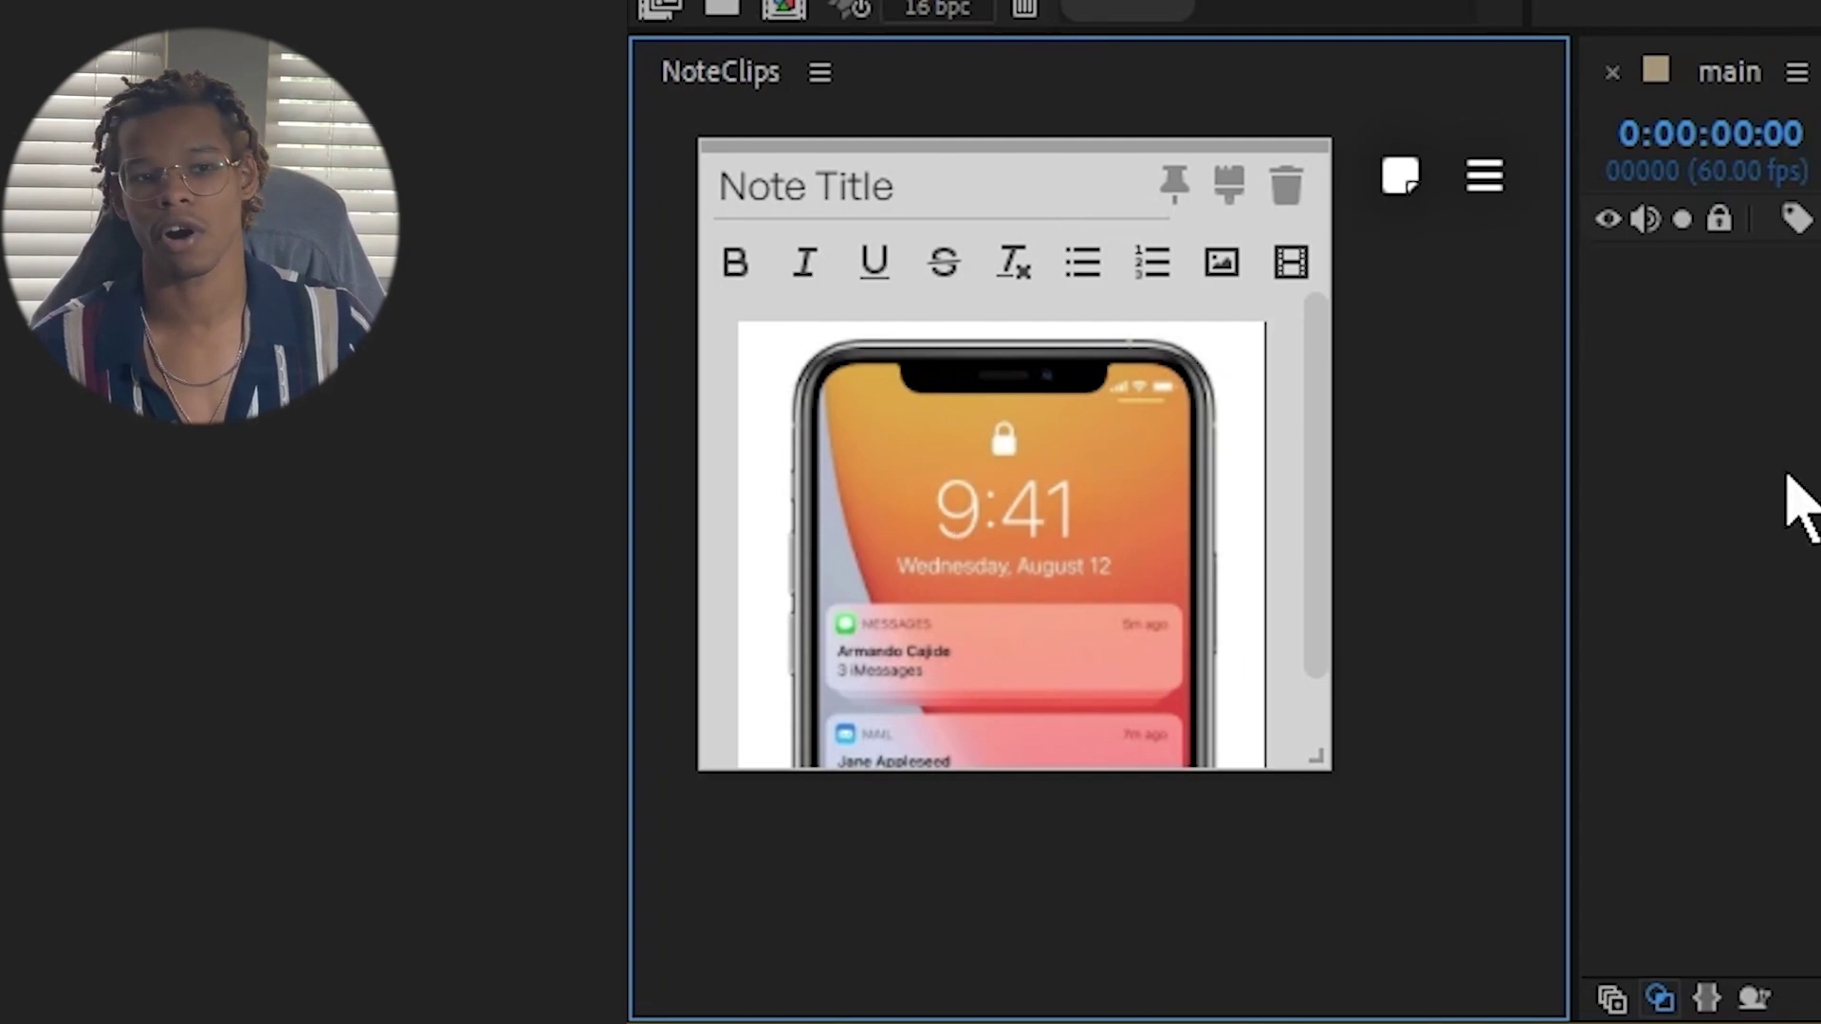
pyautogui.moveTo(1316, 756); pyautogui.dragTo(1536, 976)
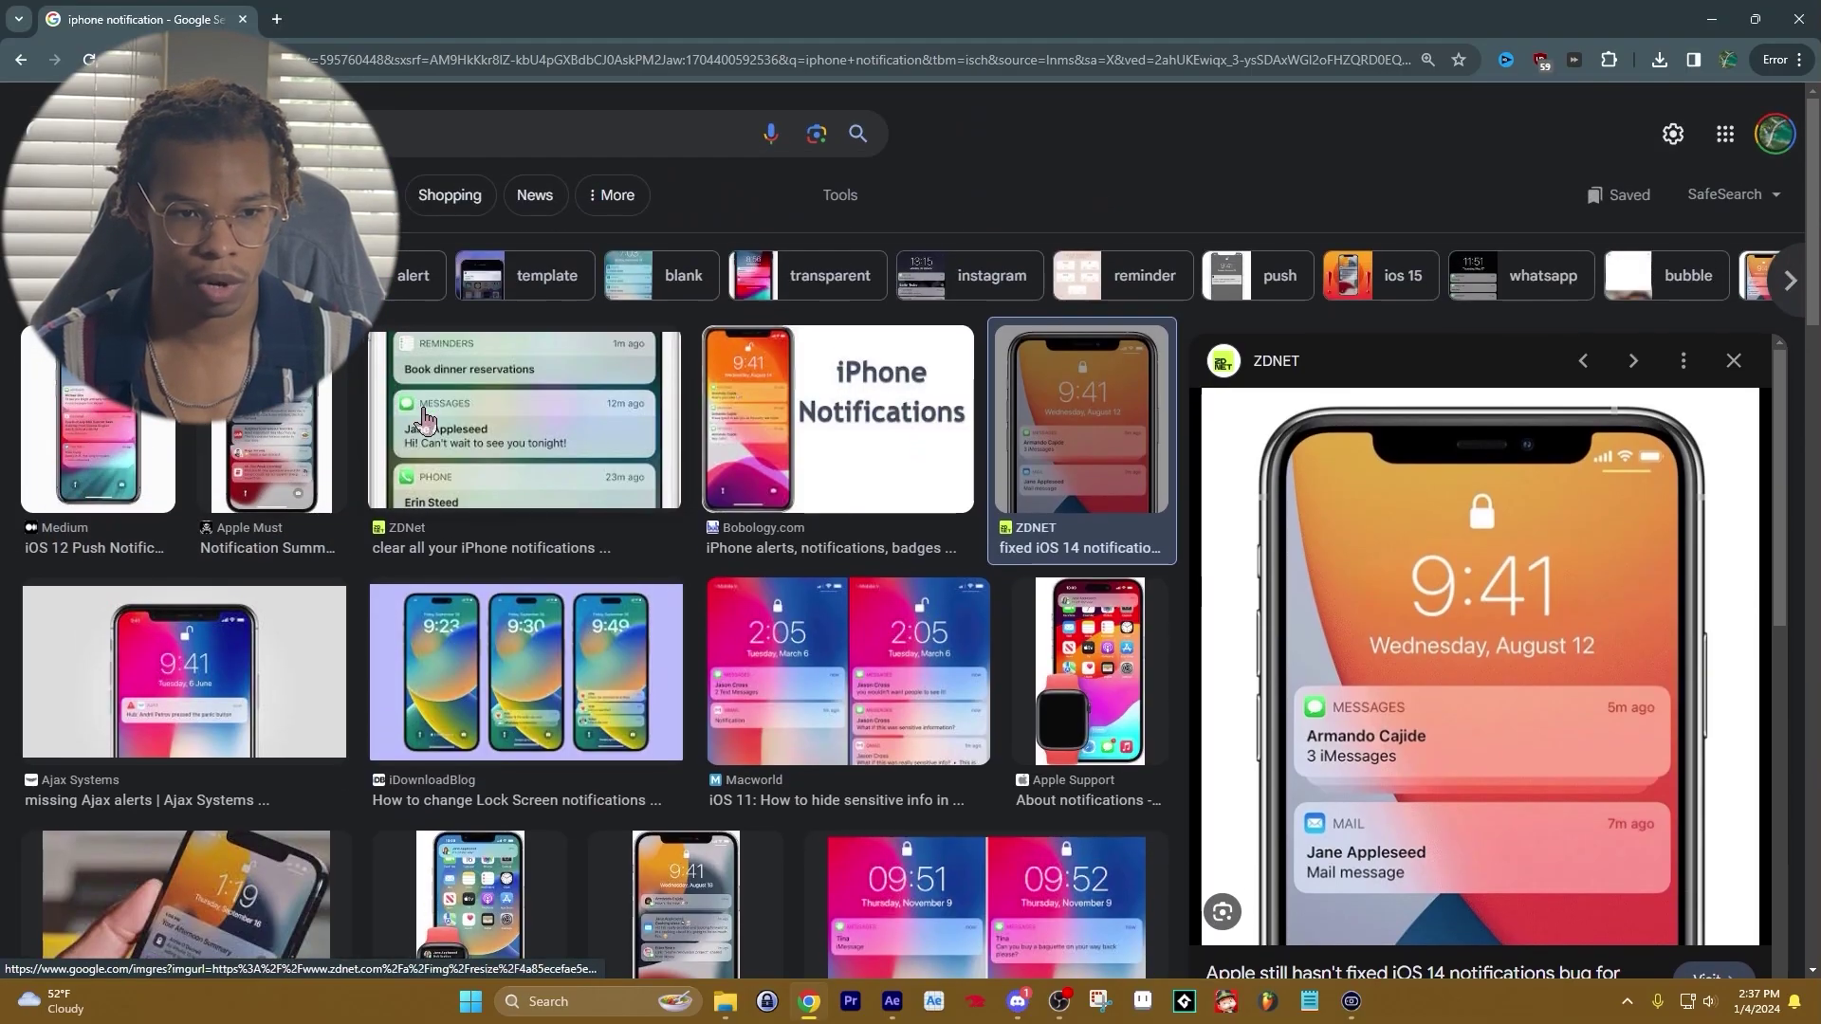
# Pick the ZDNet close-up of stacked notifications in the browser's image results and paste it into the NoteClips note as the reference.
pyautogui.click(508, 418)
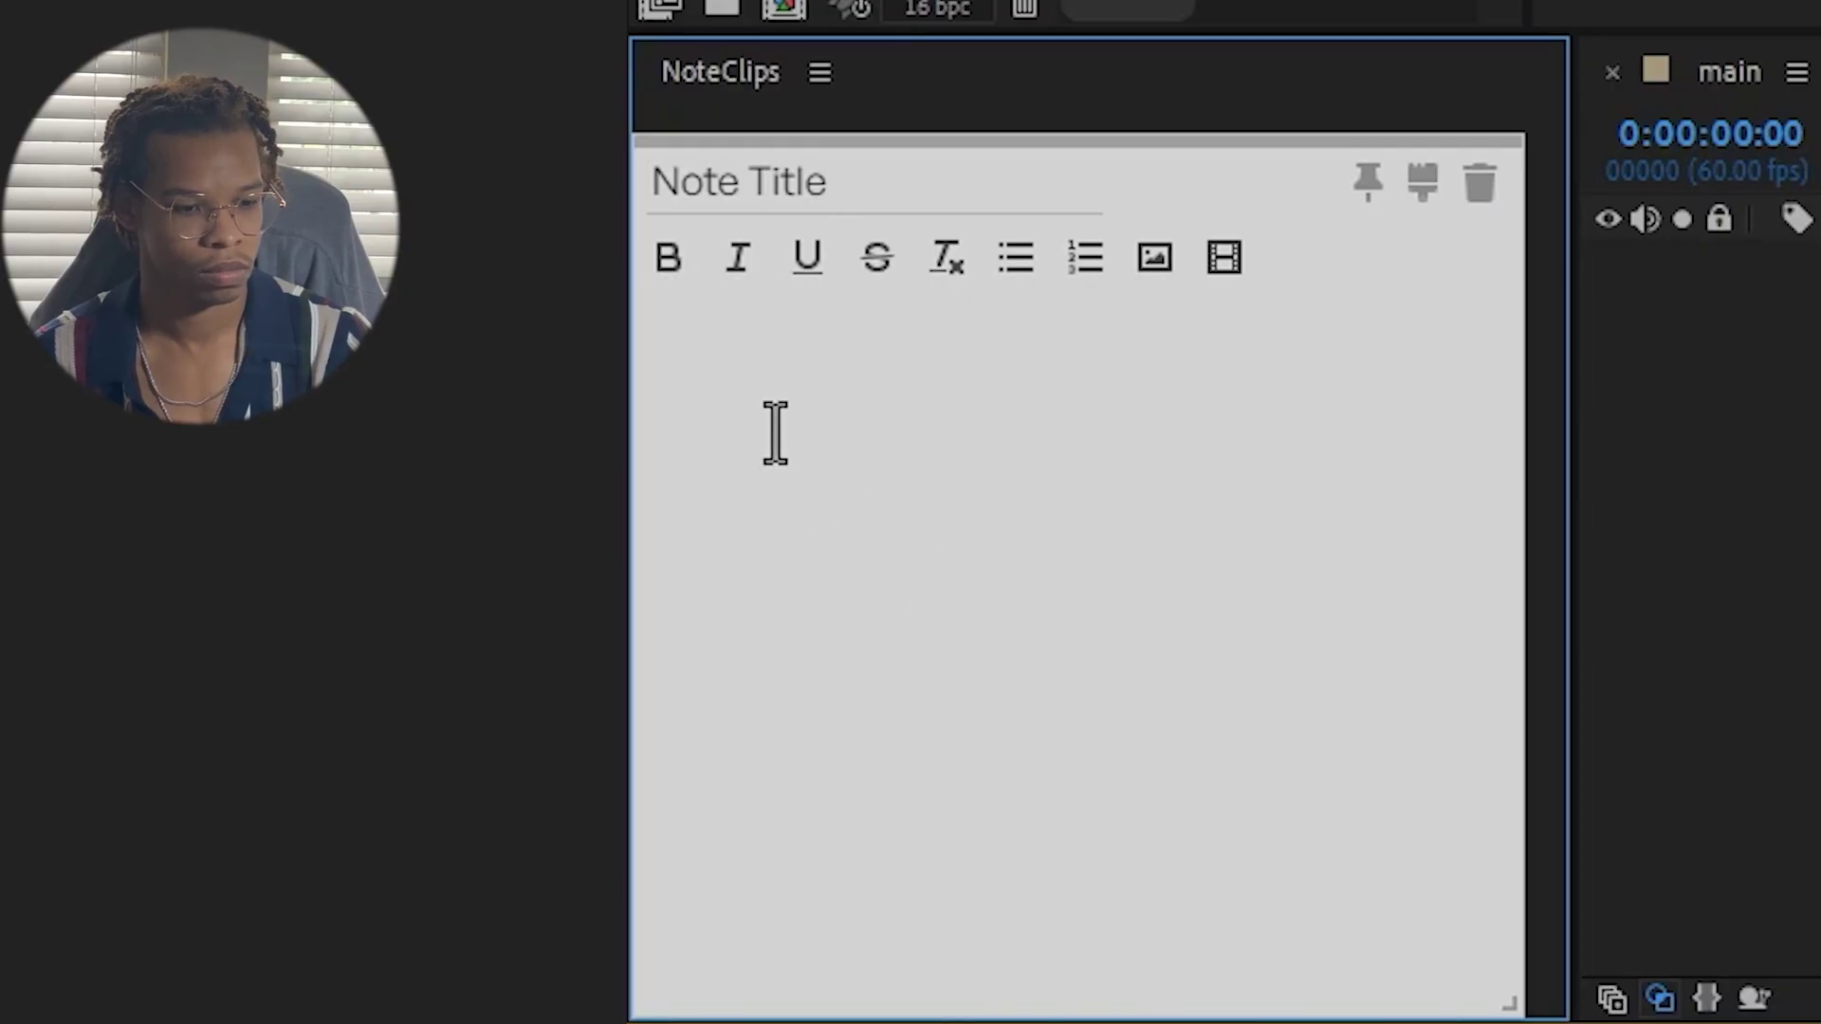
pyautogui.rightClick(772, 427)
pyautogui.click(1083, 709)
pyautogui.click(1365, 718)
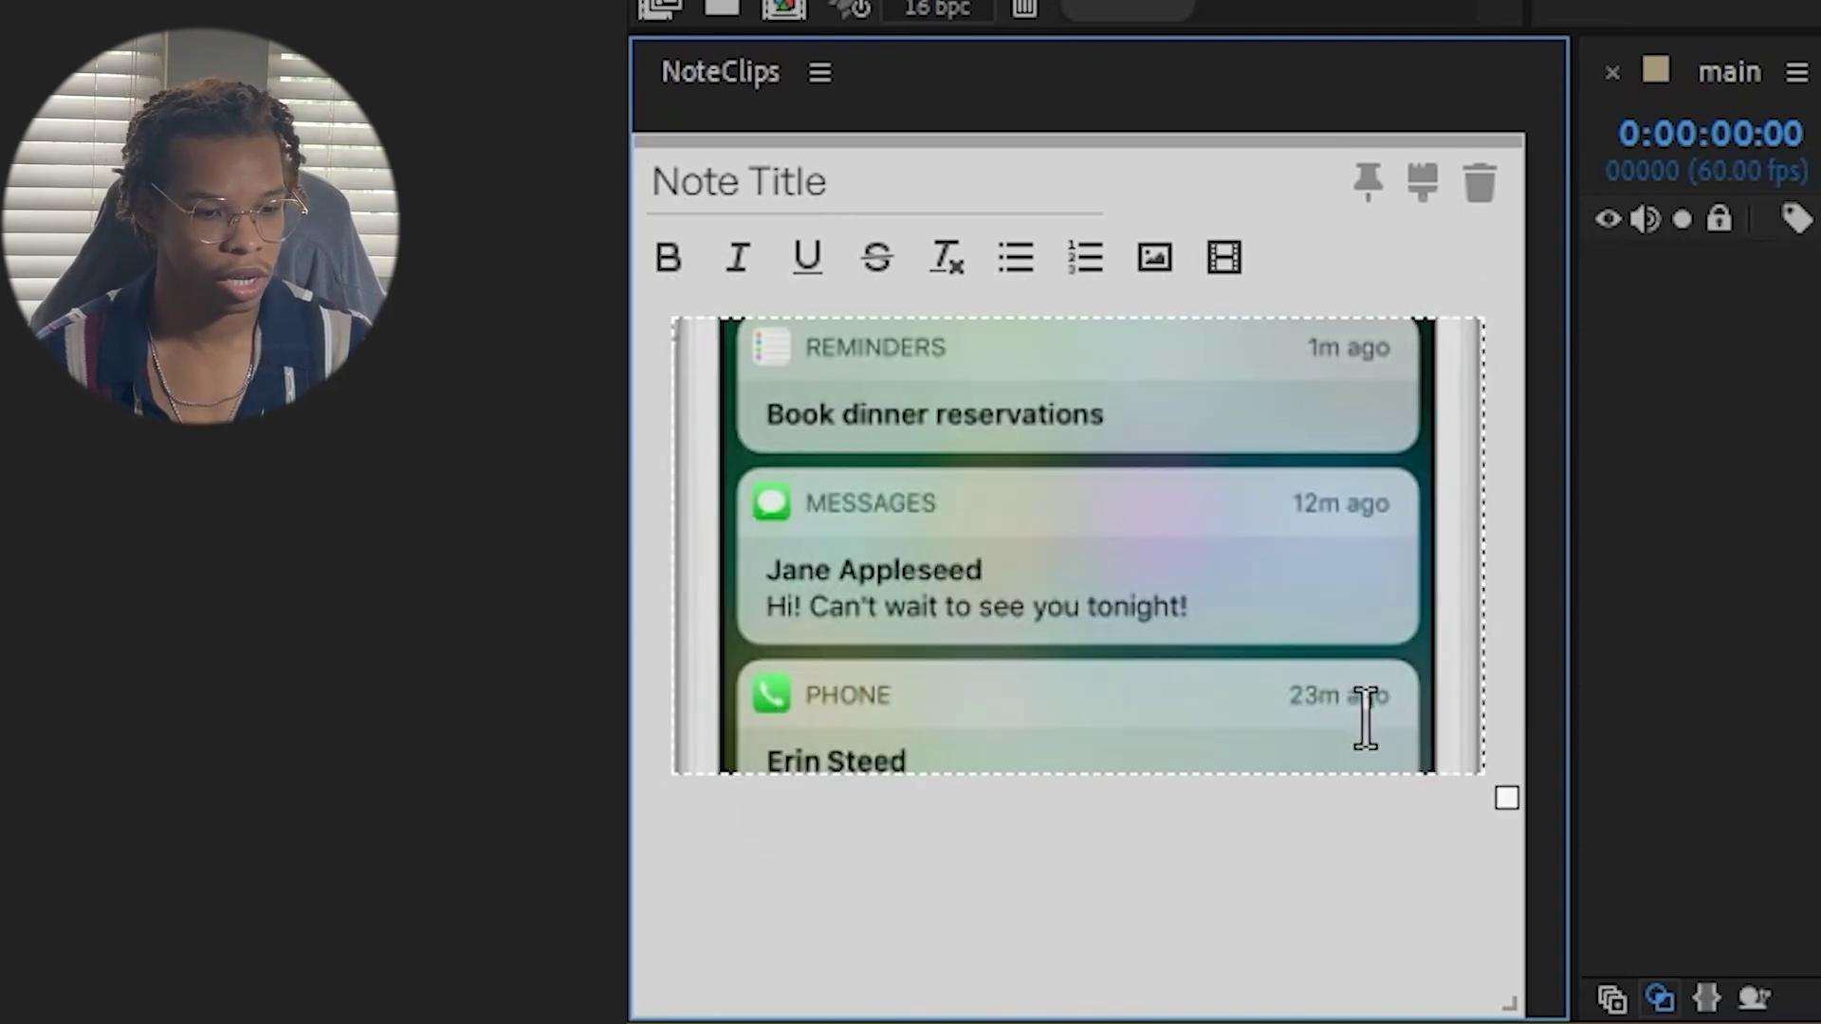
pyautogui.click(1477, 805)
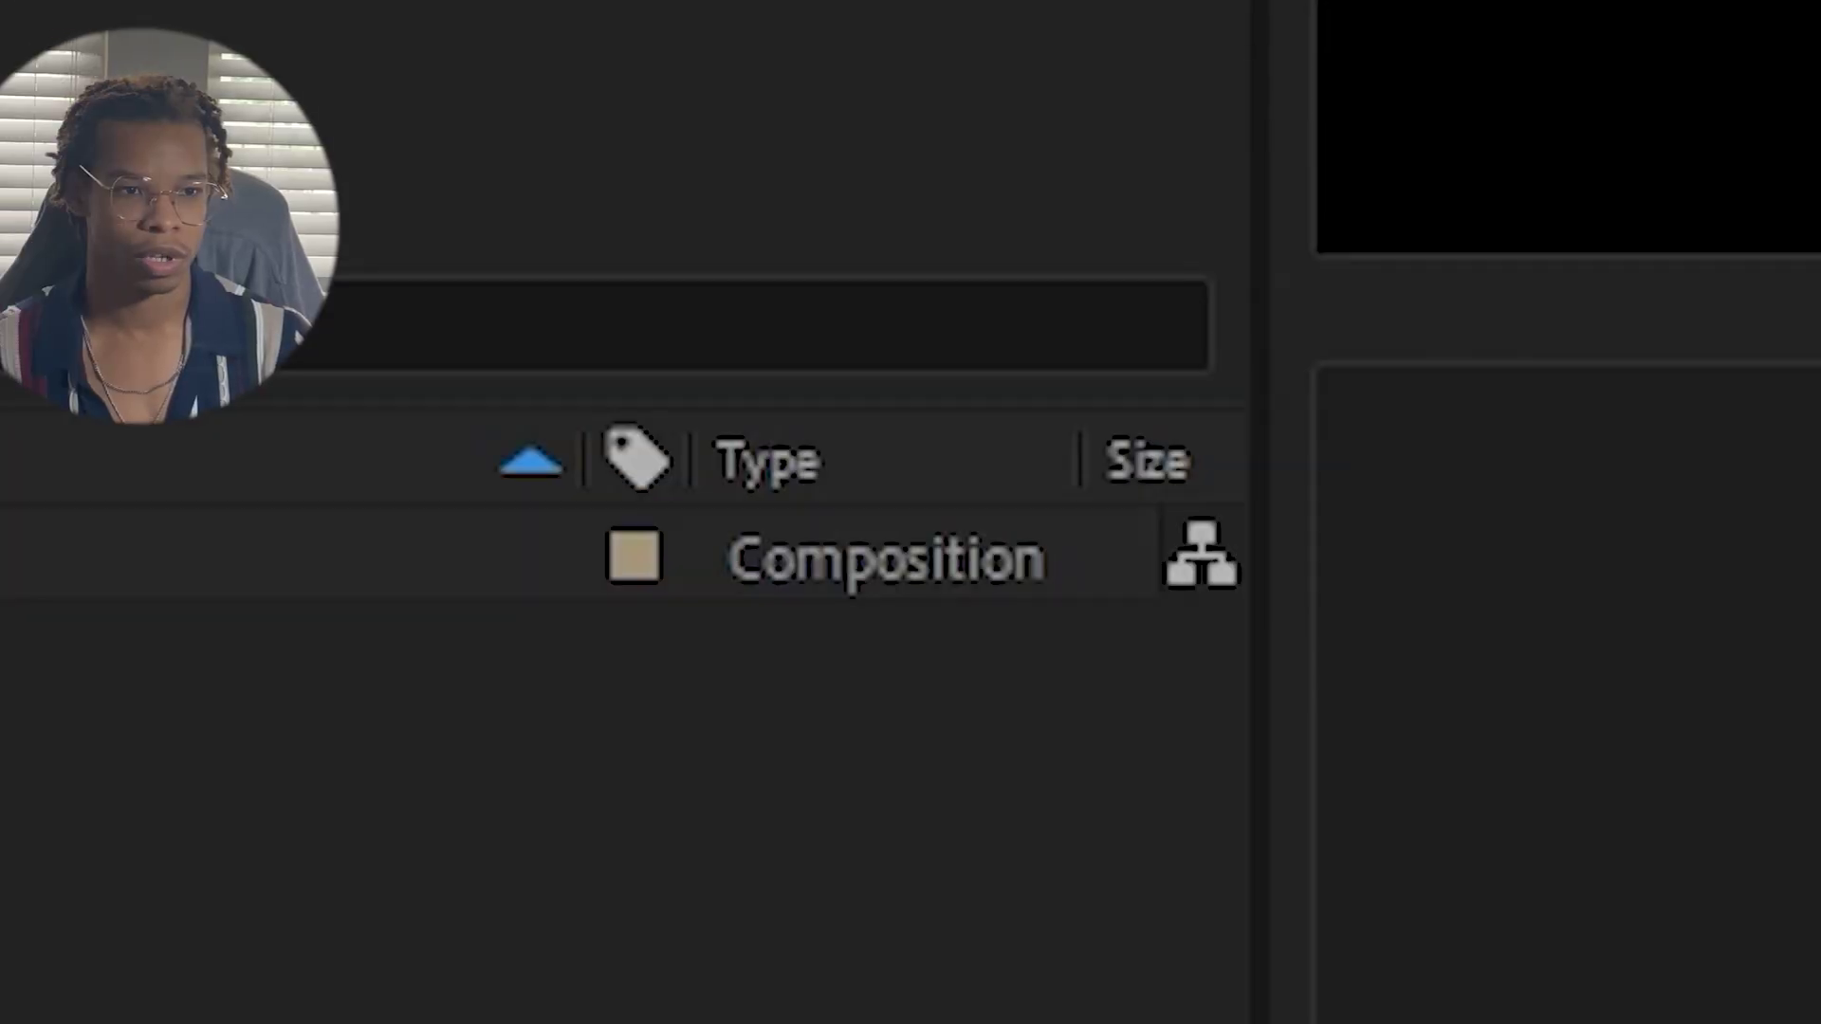
# Draw a rounded rectangle about 1800 by 296 px across the top of the composition and center its anchor point in the layer content.
pyautogui.click(662, 283)
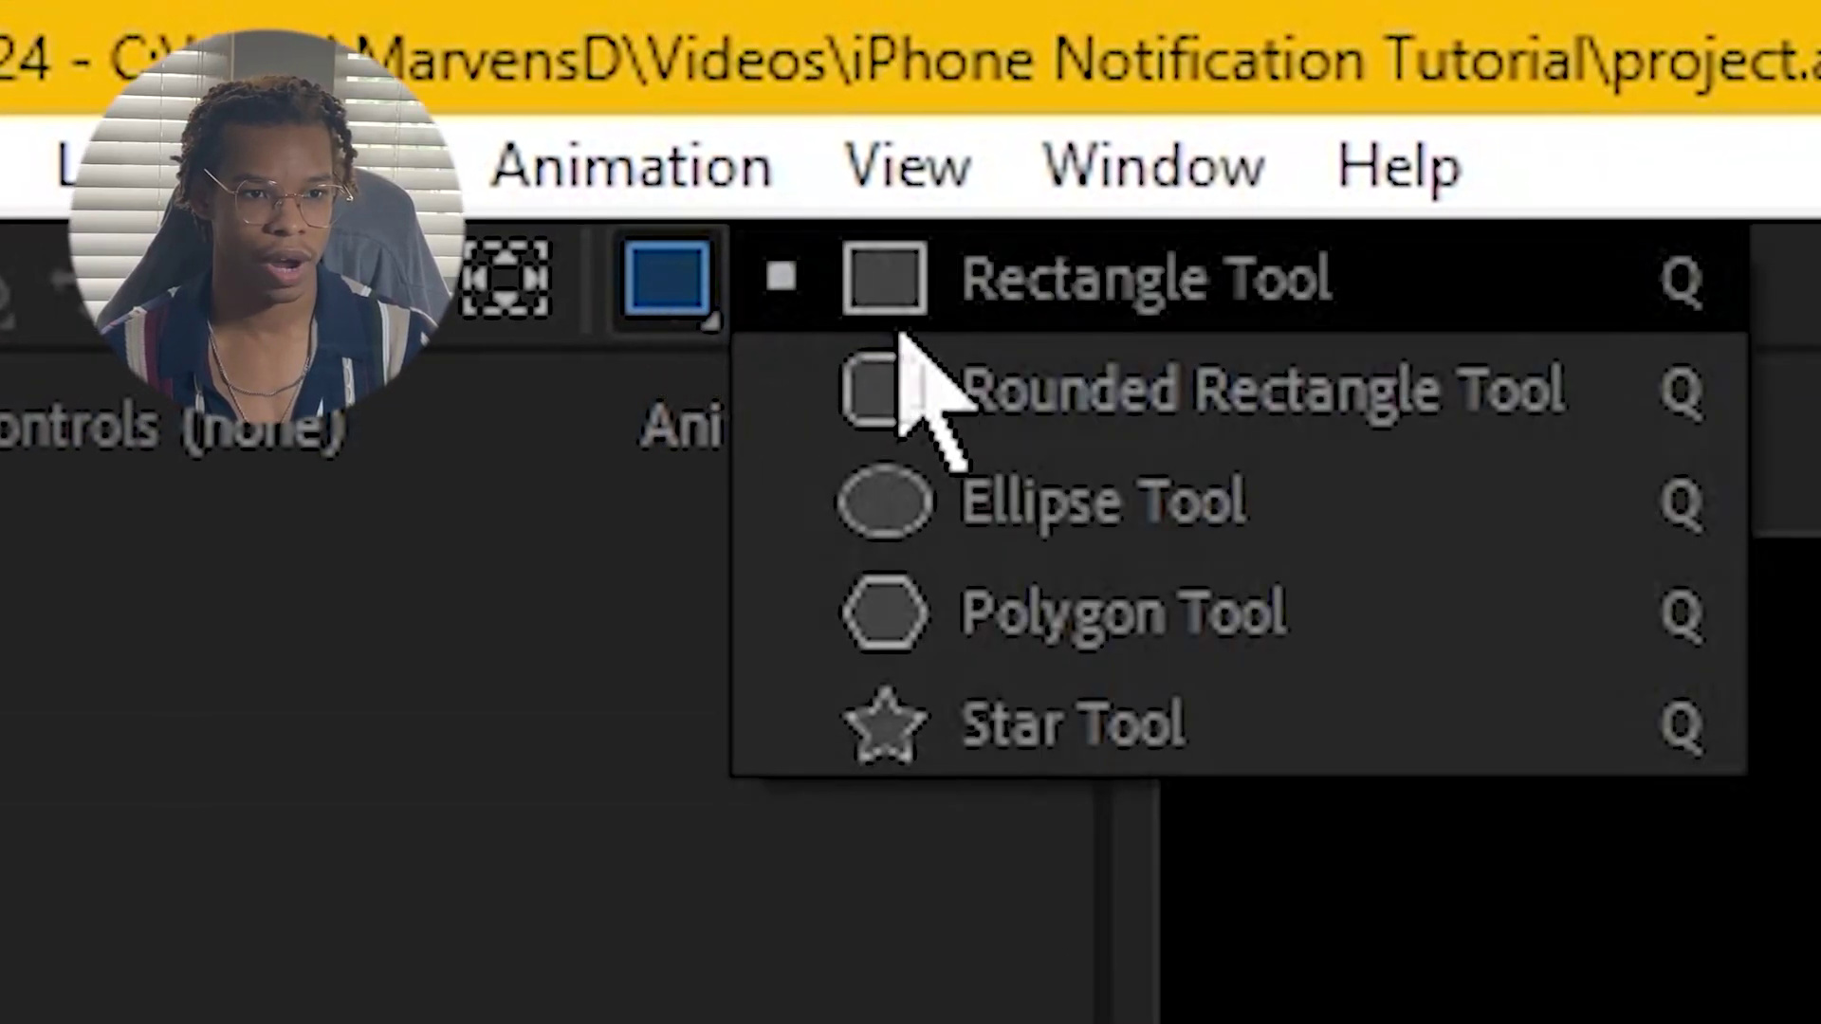
pyautogui.click(963, 409)
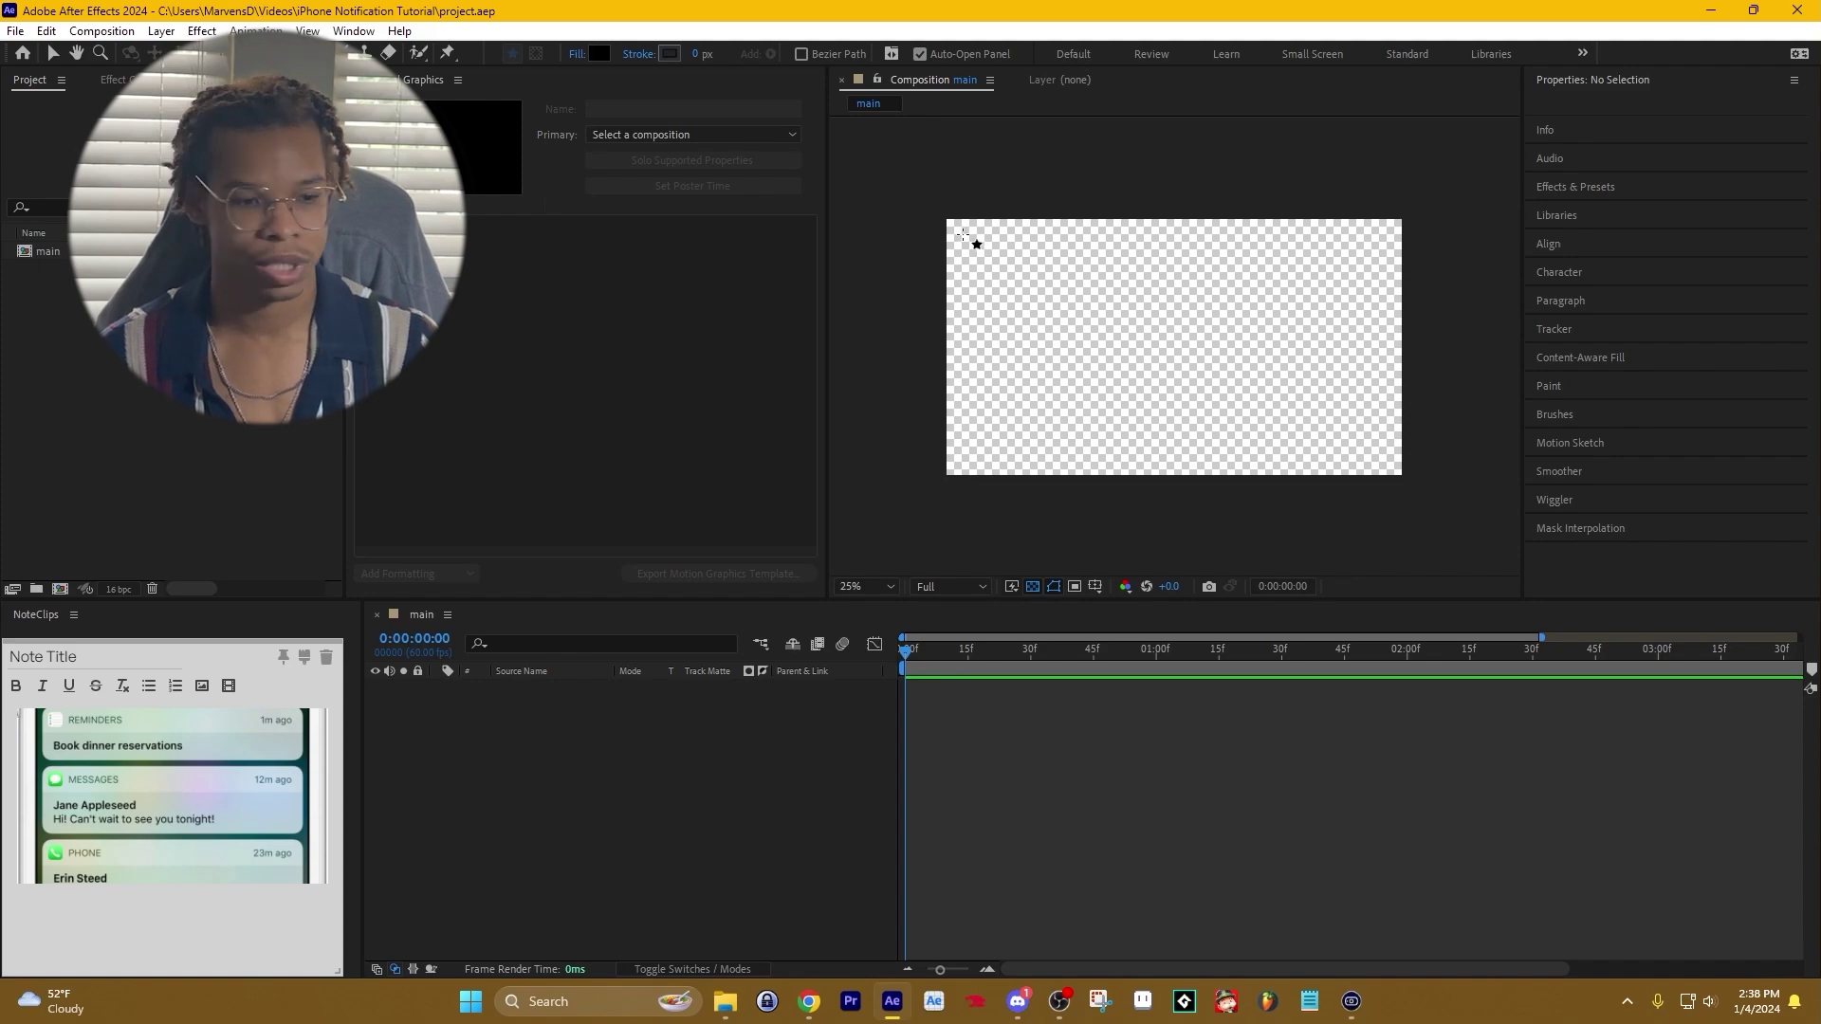
pyautogui.moveTo(962, 234); pyautogui.dragTo(1385, 301)
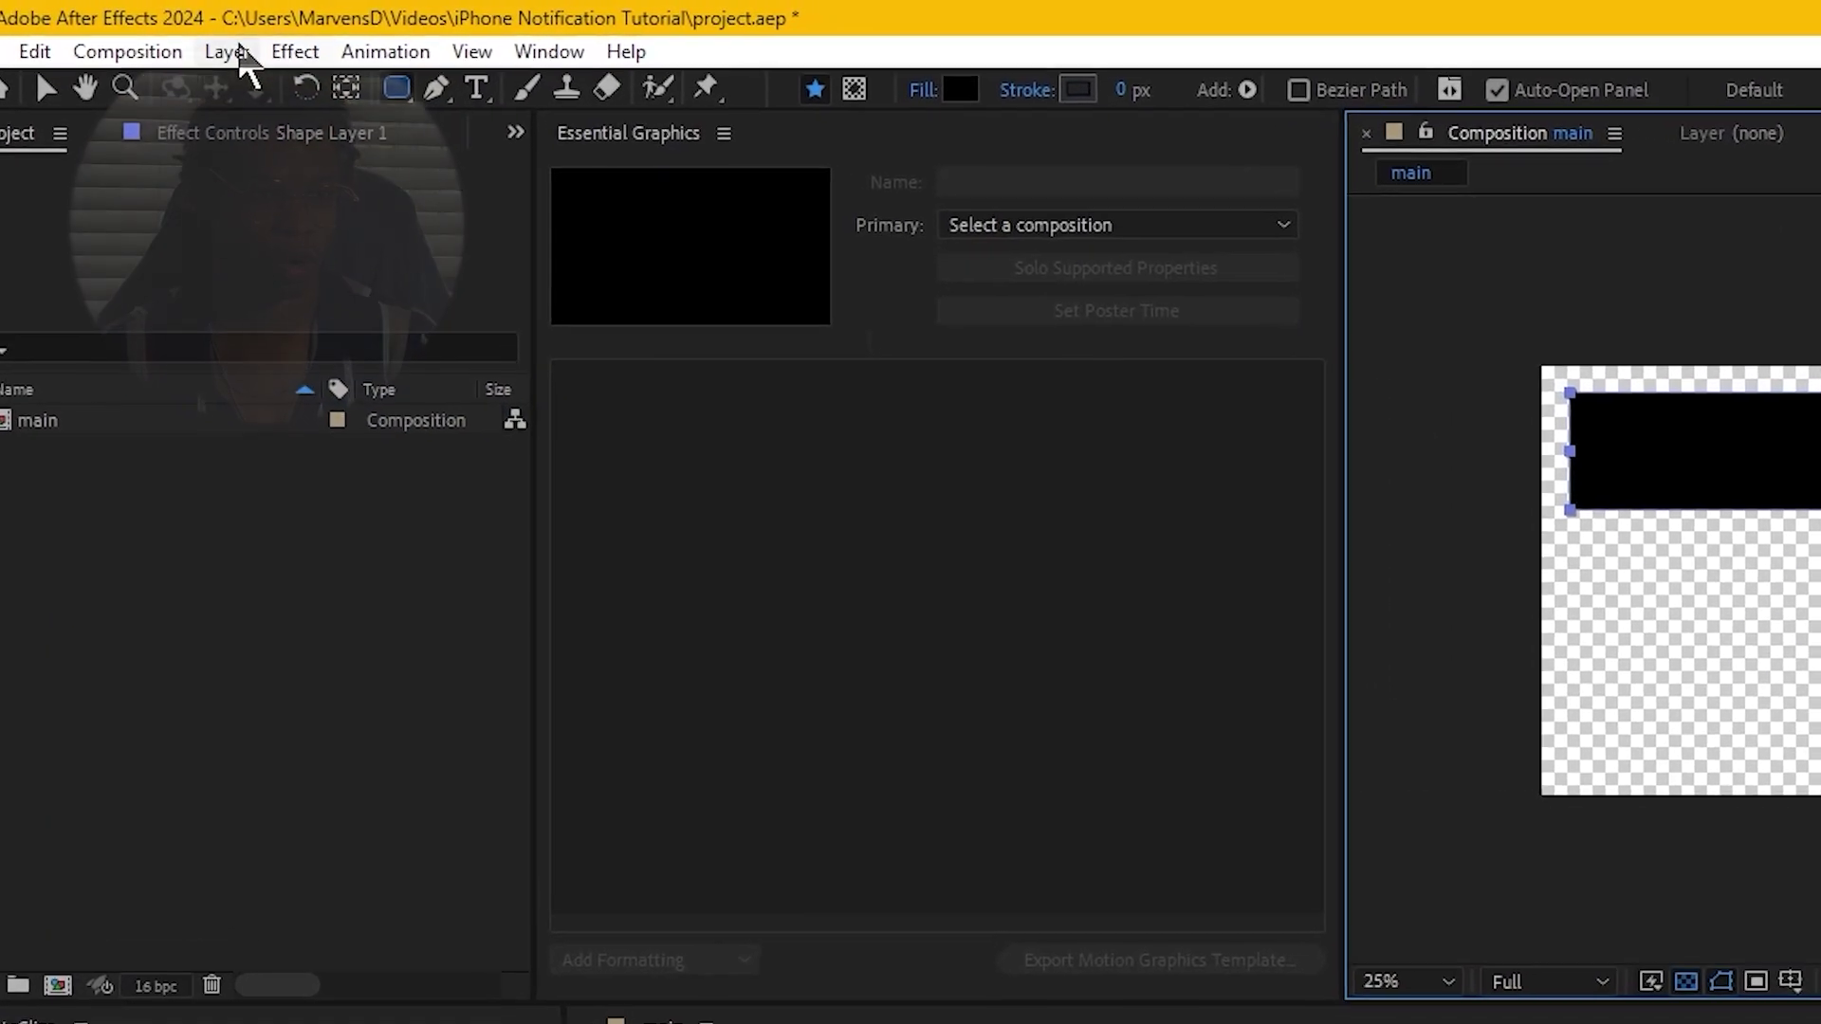
pyautogui.click(162, 30)
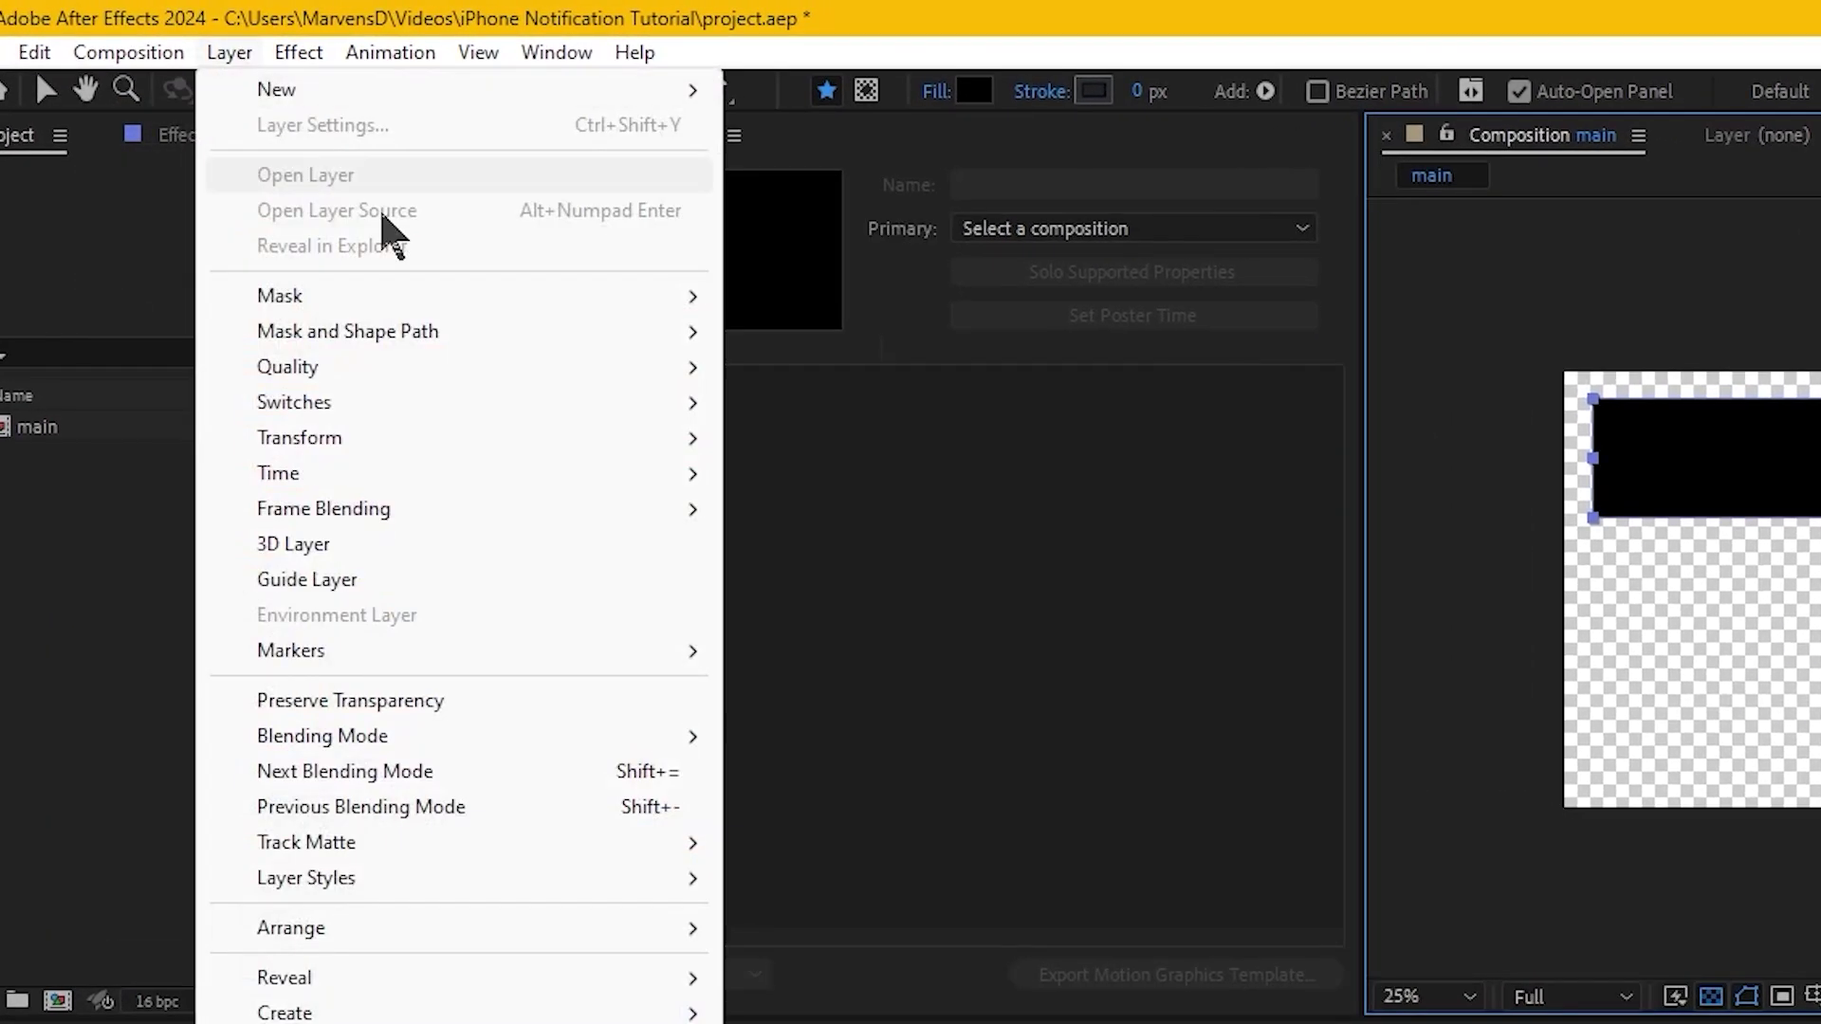
pyautogui.moveTo(482, 439)
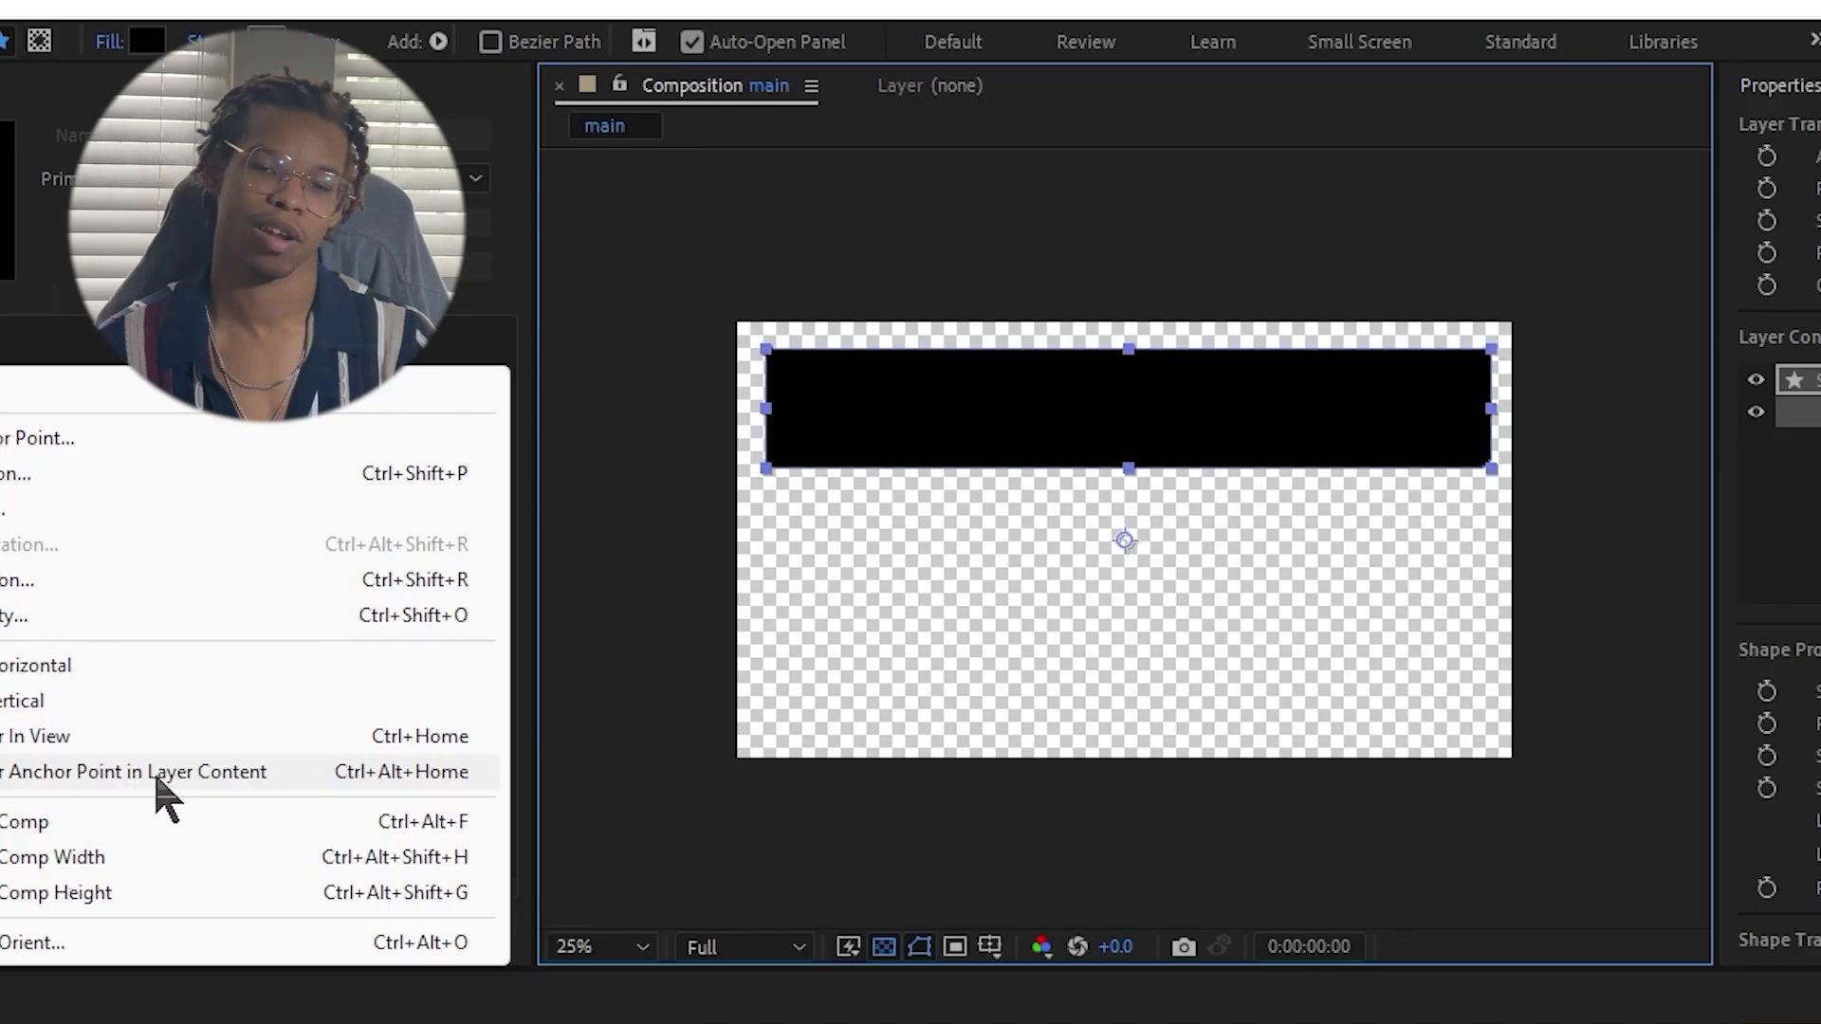
pyautogui.click(158, 776)
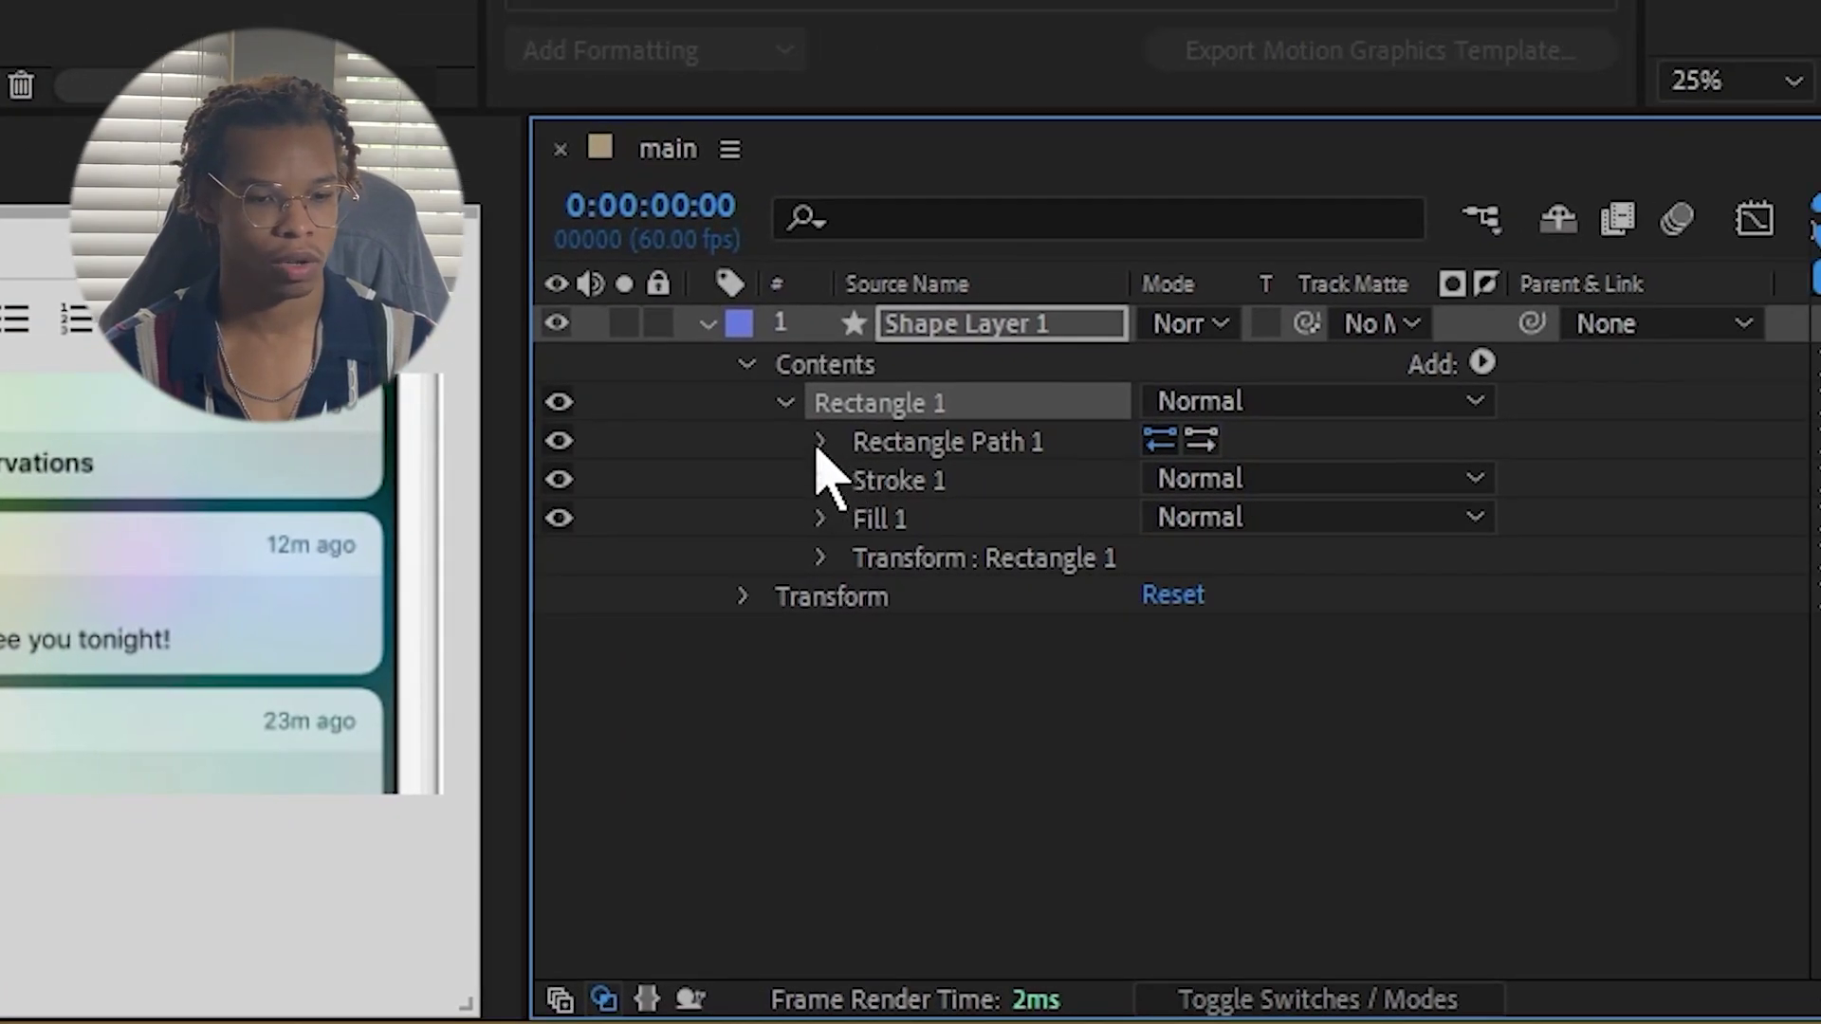
# Set the rectangle path's roundness to 70 and change the shape's fill color to white.
pyautogui.click(821, 442)
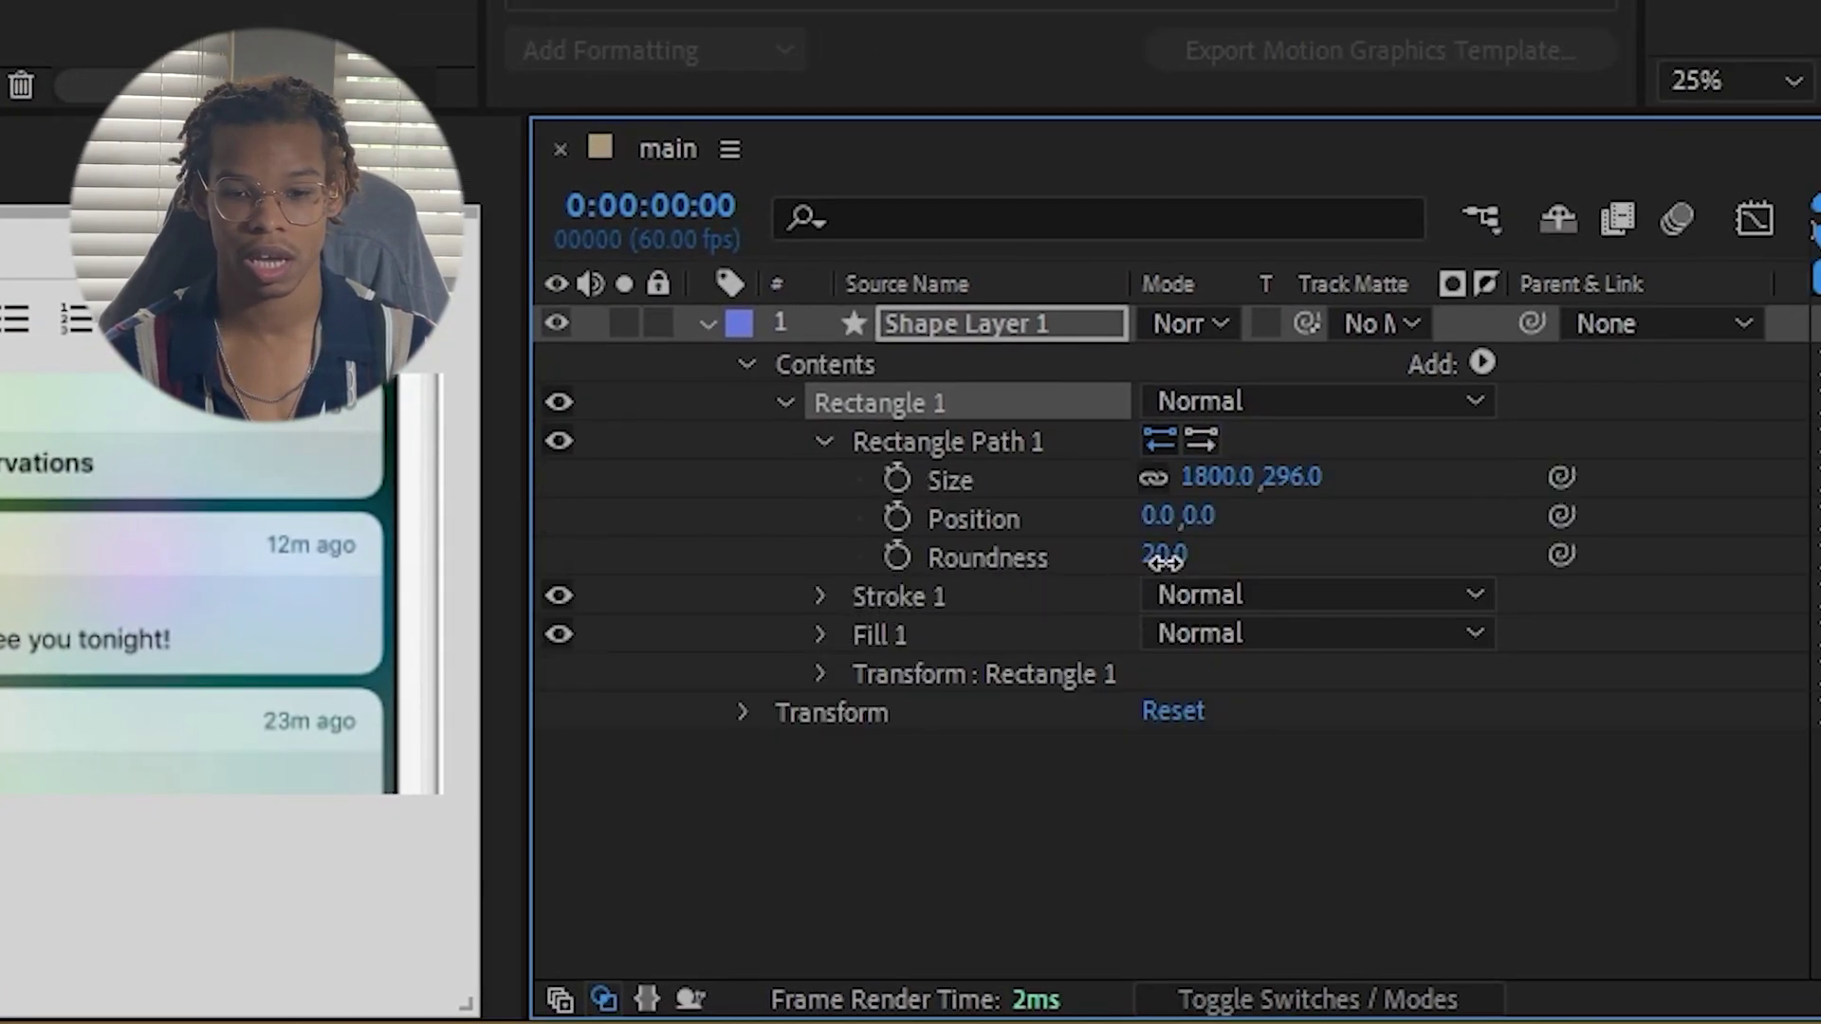
pyautogui.moveTo(1165, 561); pyautogui.dragTo(1245, 562)
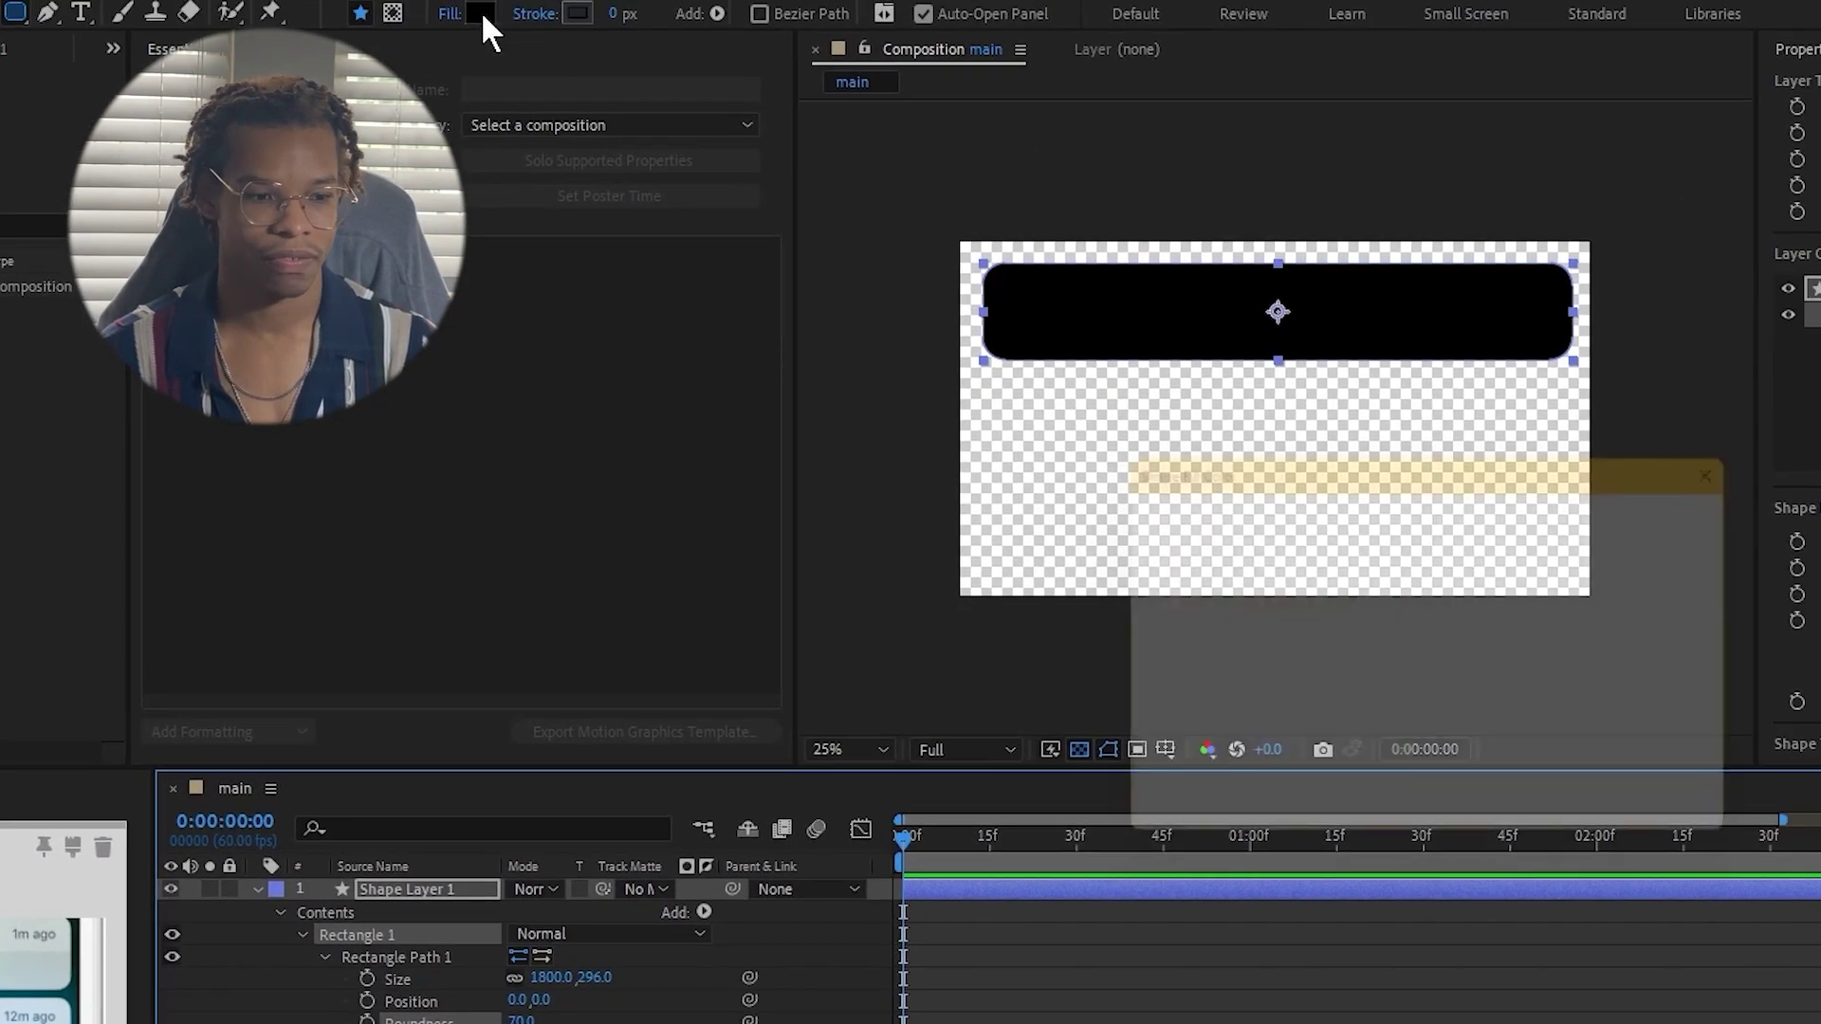
pyautogui.click(481, 11)
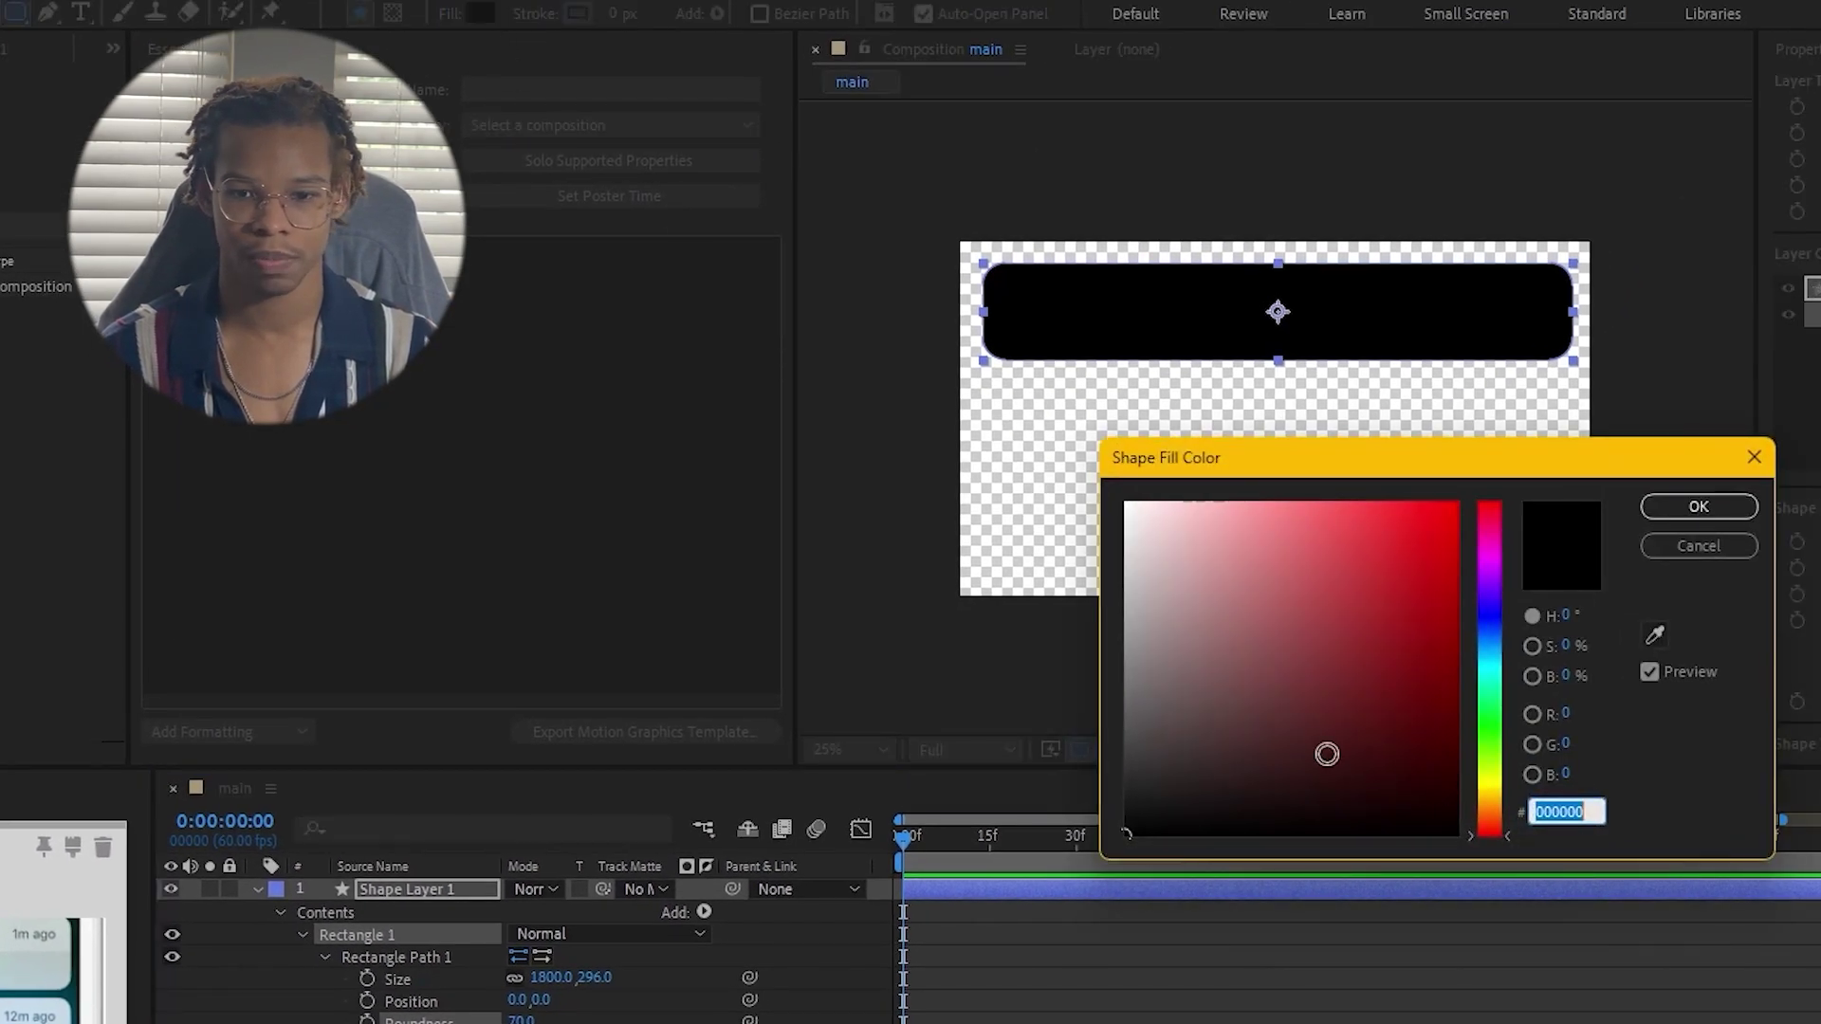
pyautogui.moveTo(1326, 754); pyautogui.dragTo(1127, 502)
pyautogui.click(1749, 517)
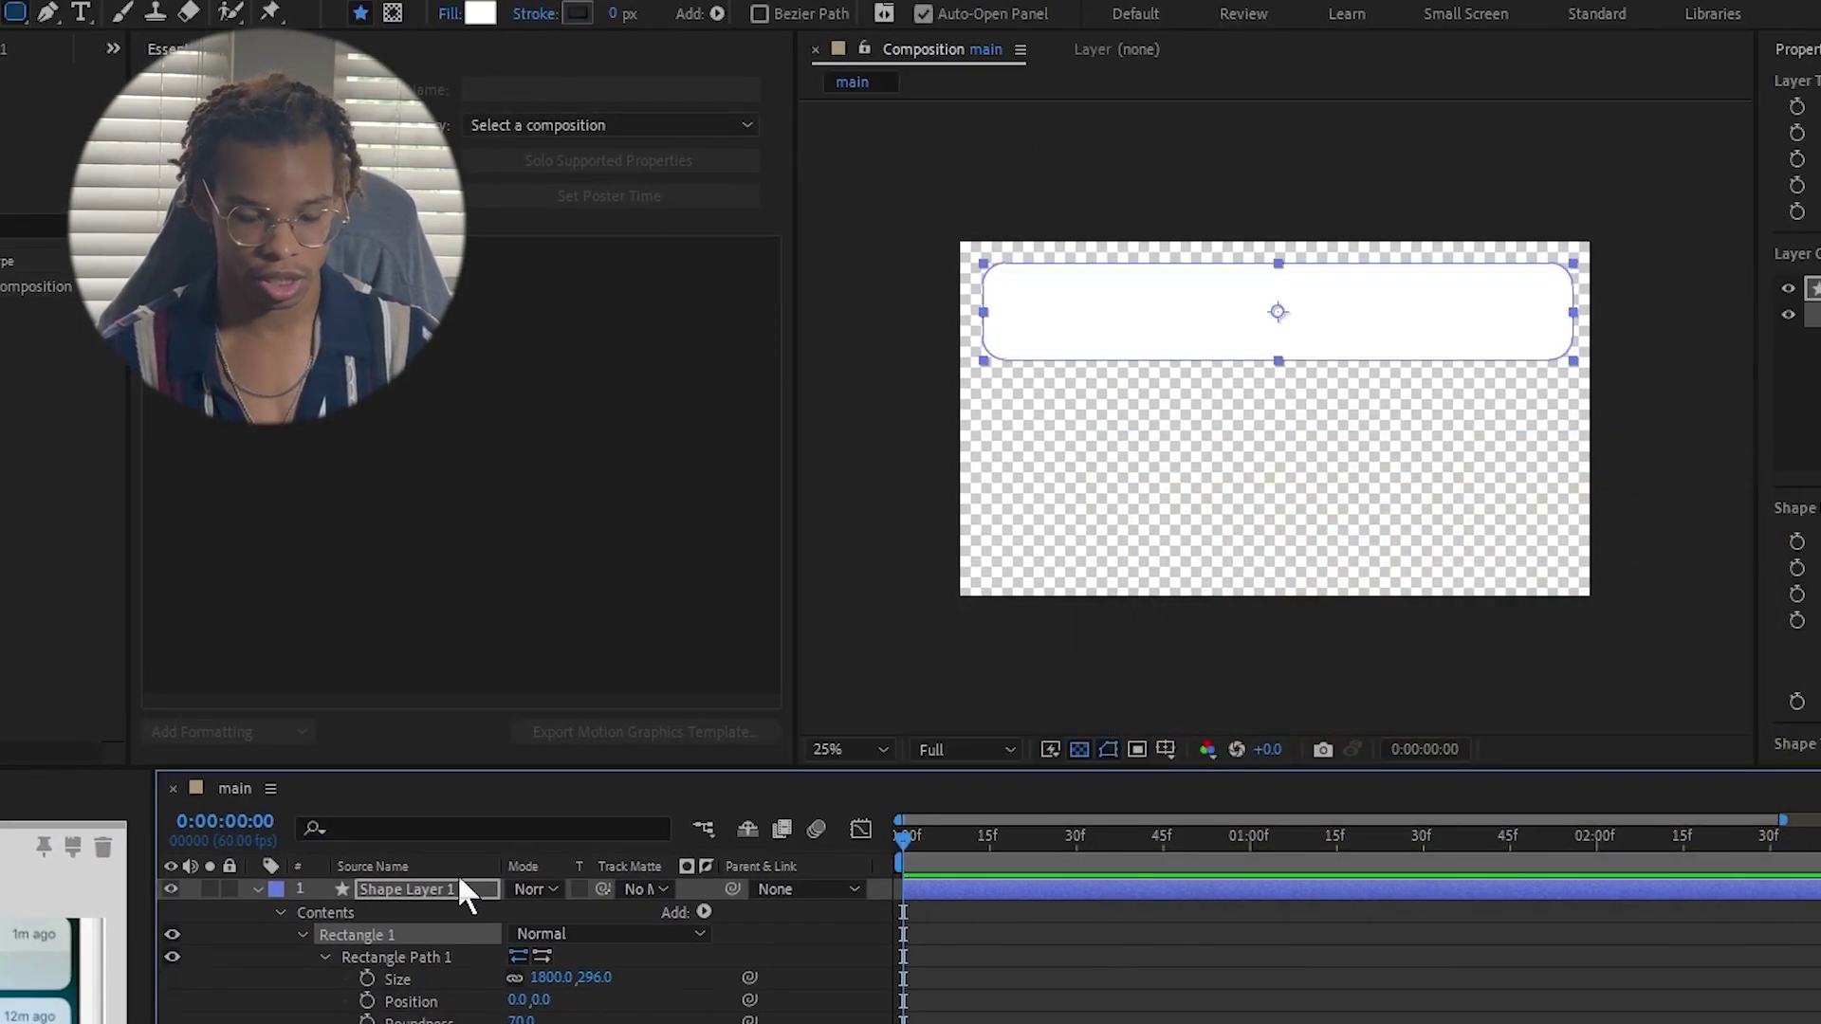
# Set the shape layer's opacity to 80% and rename the layer box.
pyautogui.press('t')
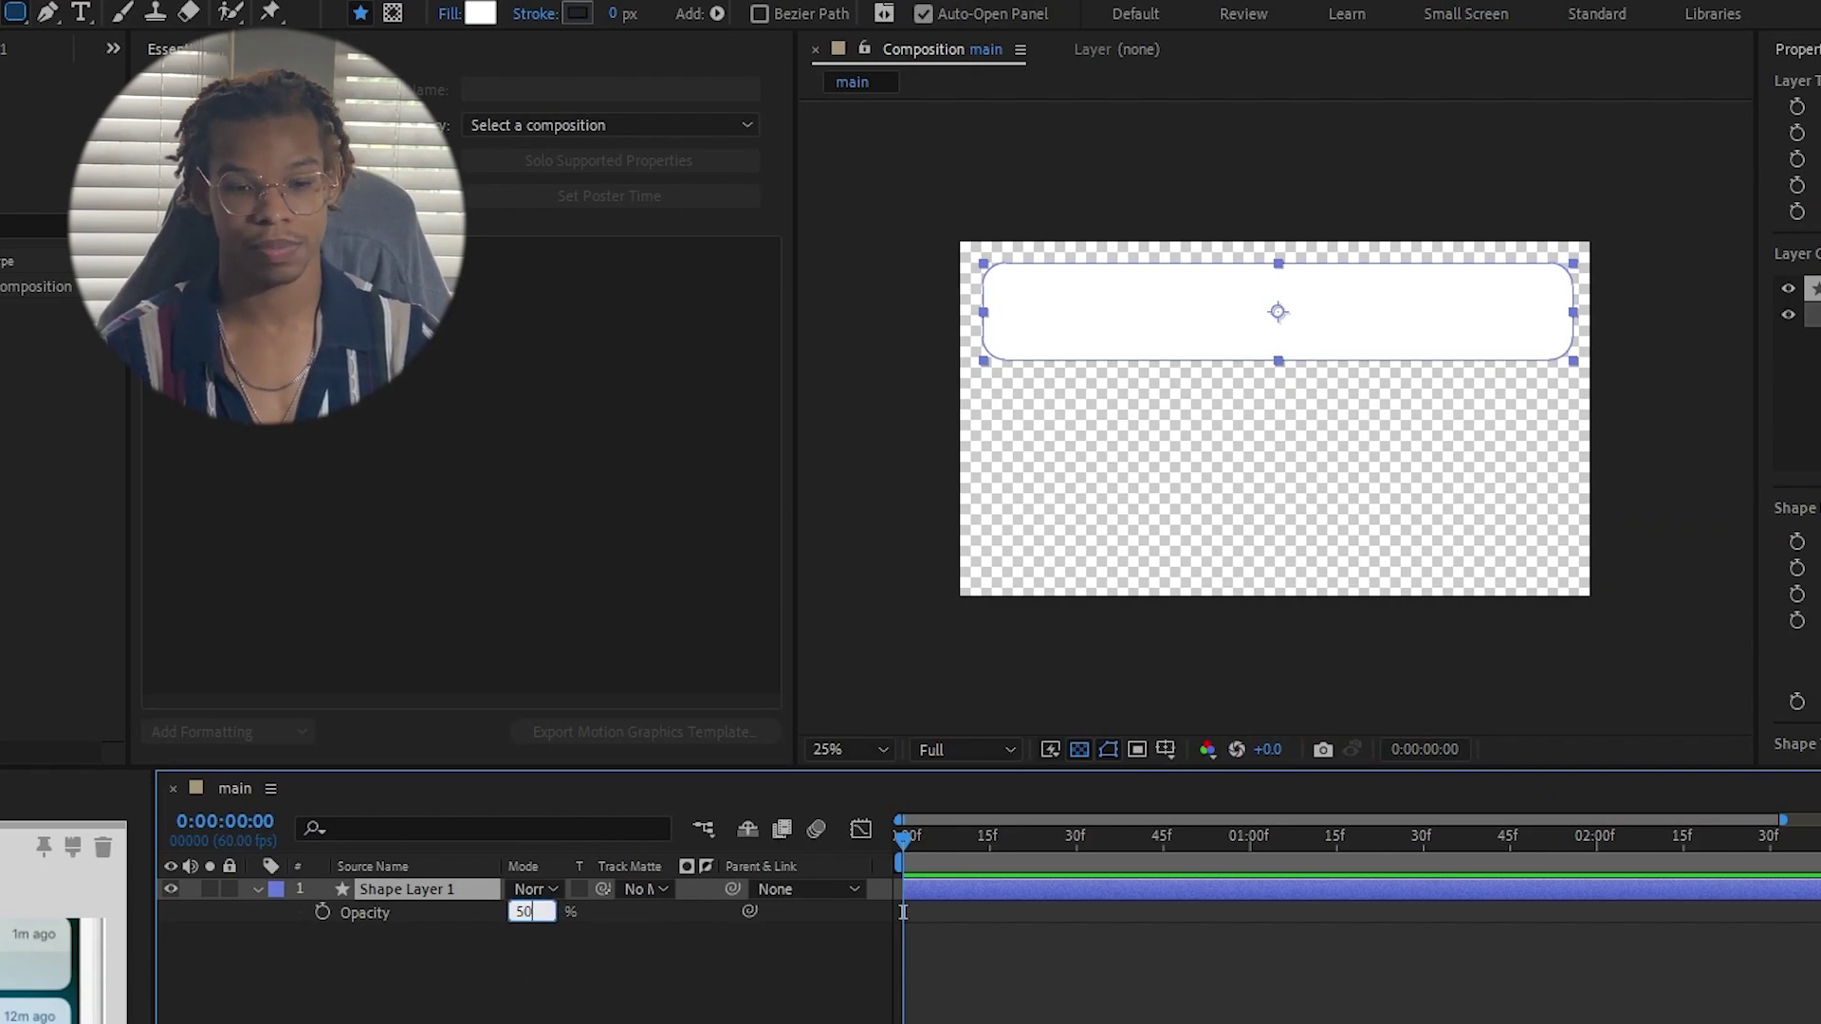
pyautogui.press('Return')
pyautogui.click(578, 954)
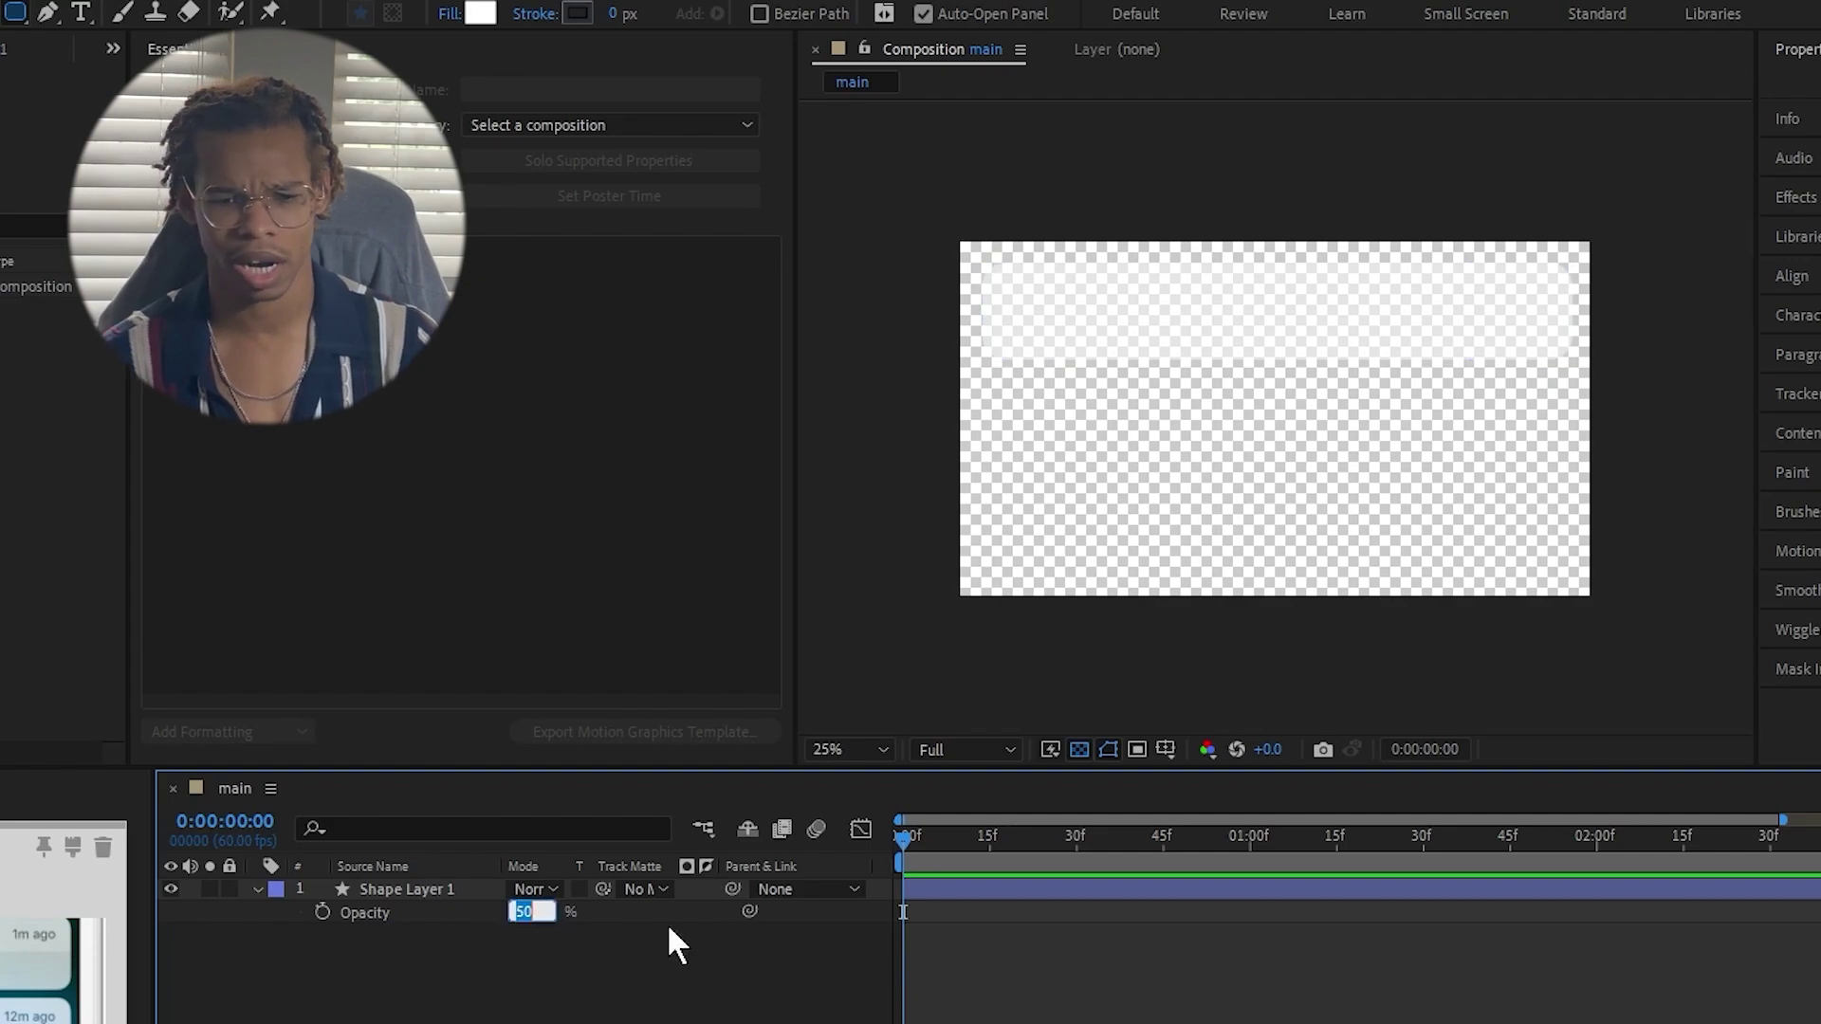
pyautogui.write('80')
pyautogui.press('Return')
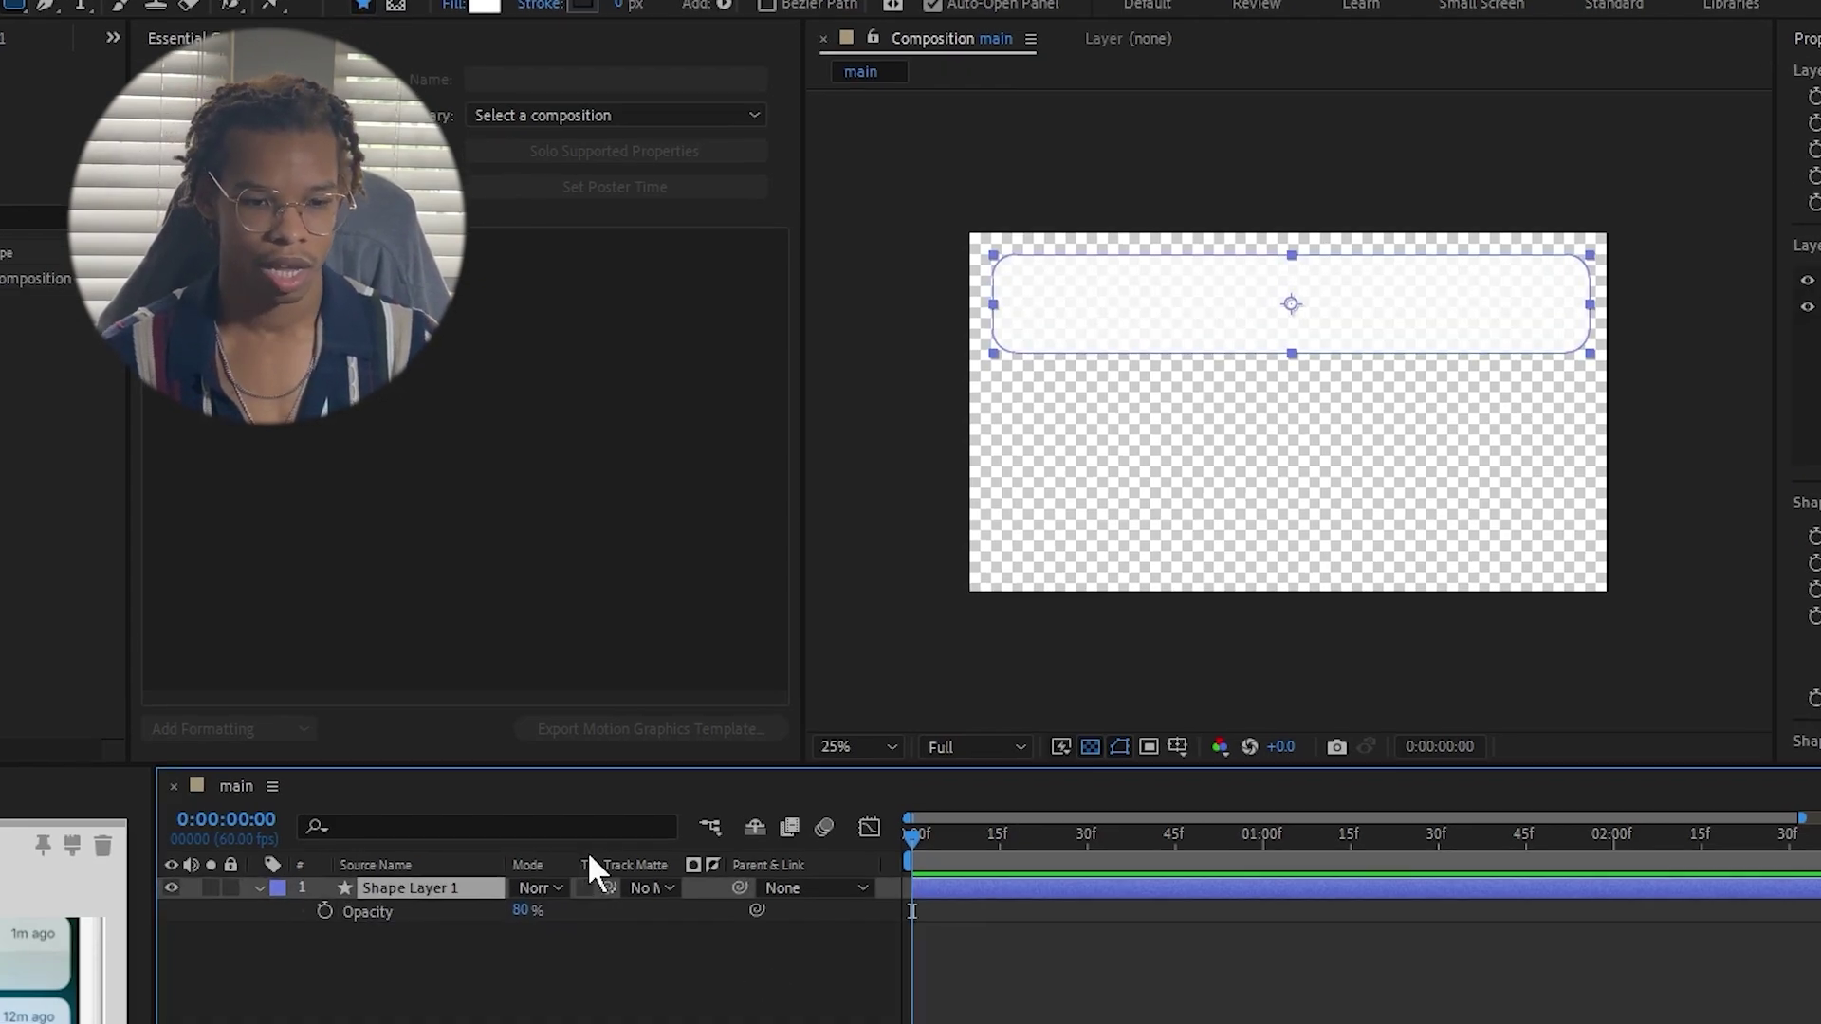
pyautogui.press('Return')
pyautogui.write('box')
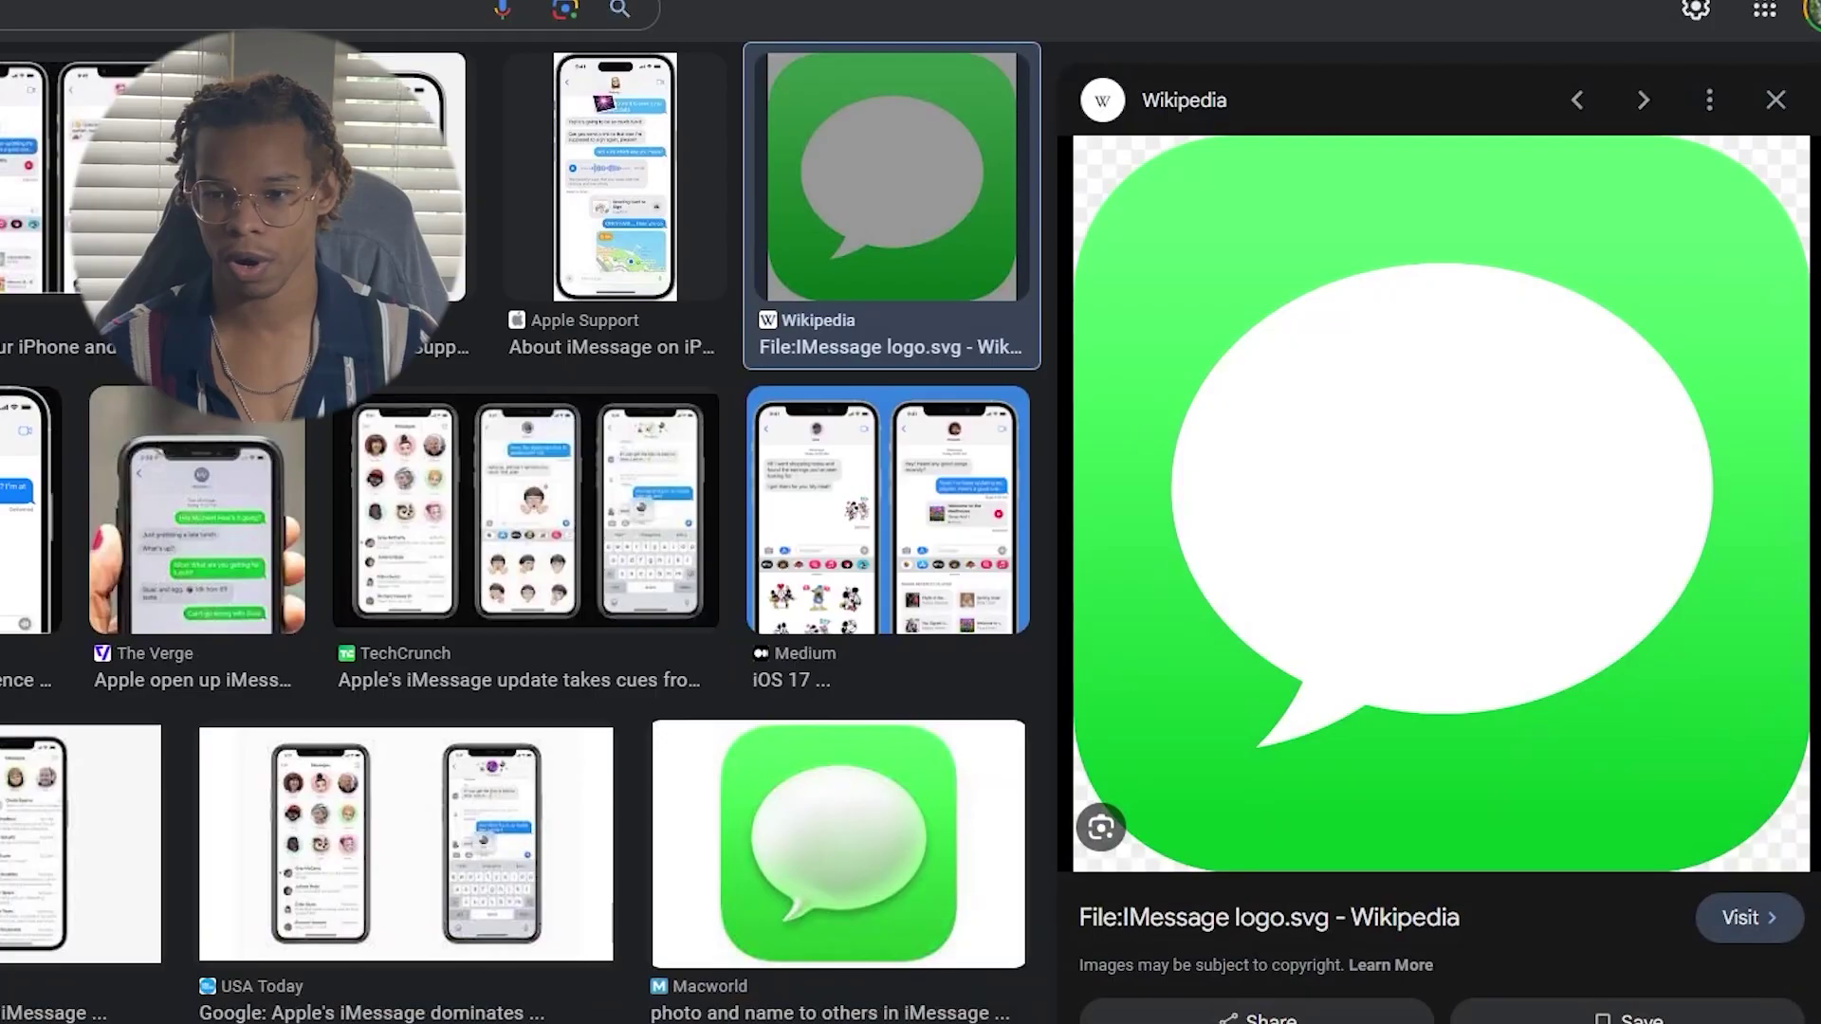
# Save the Wikipedia iMessage logo from the browser's image results as IMessage_logo.svg.png.
pyautogui.rightClick(1485, 551)
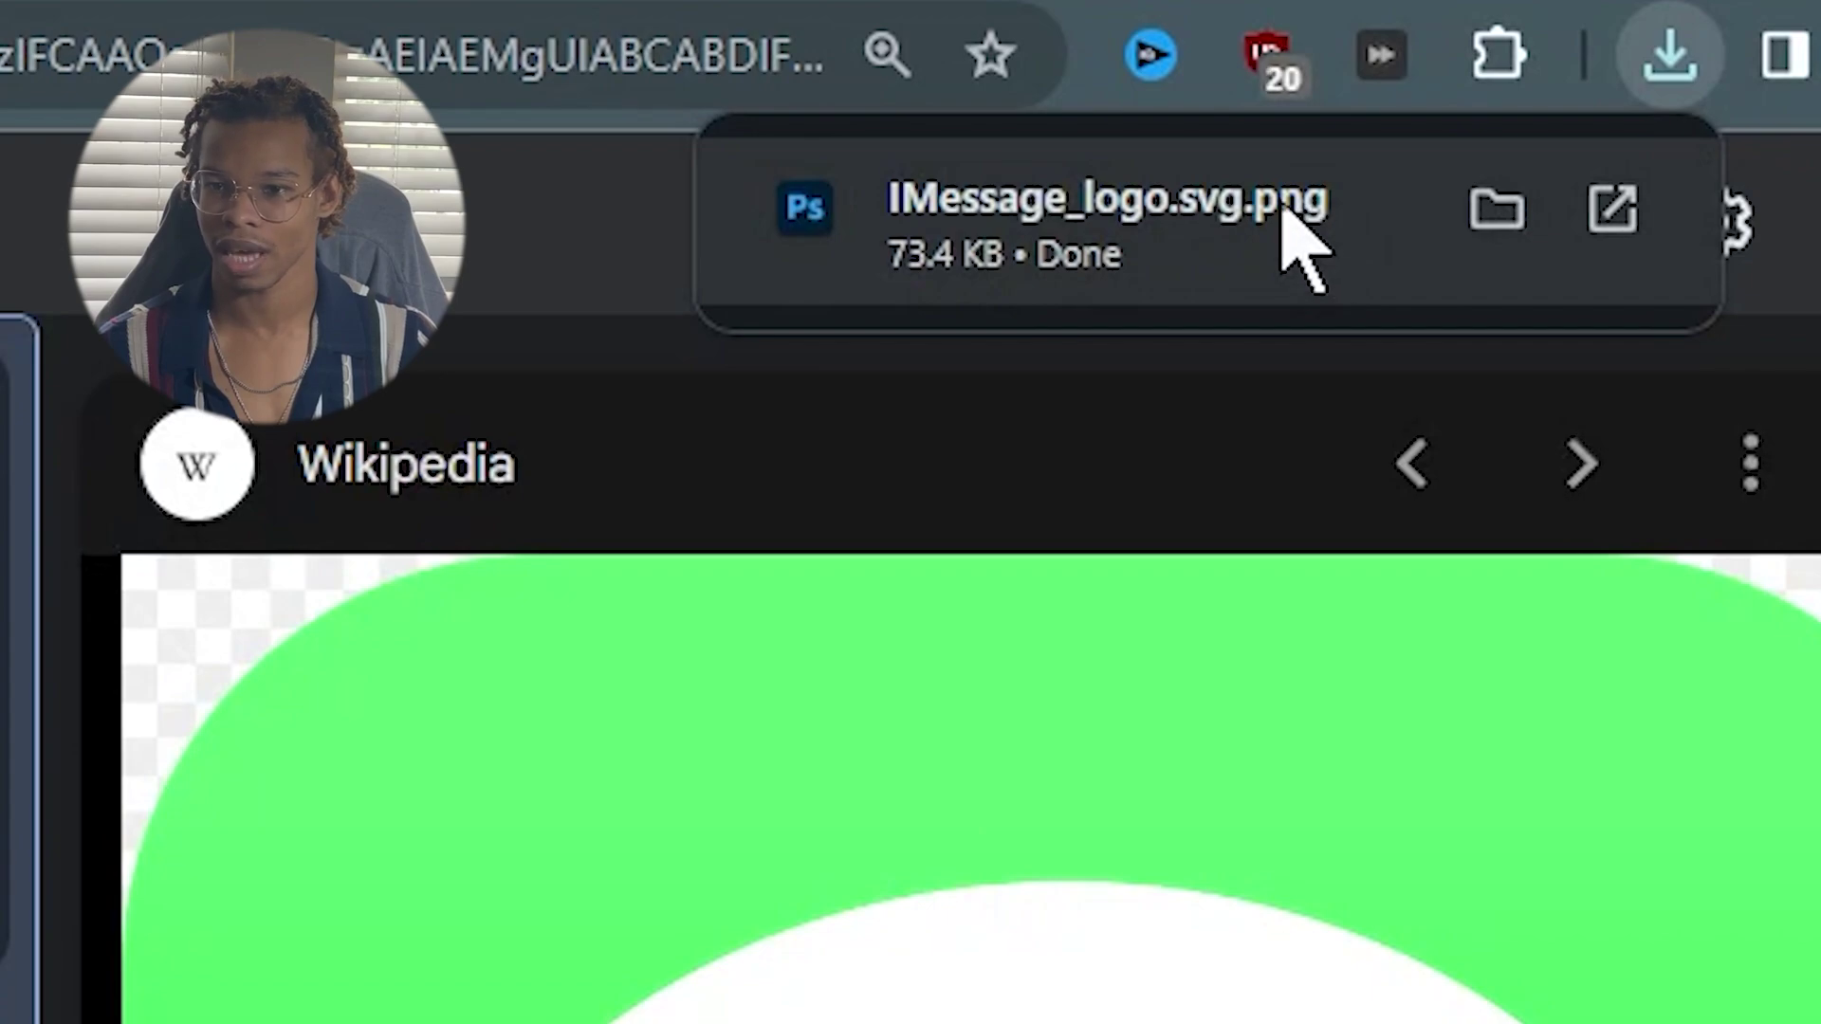
# Add the downloaded IMessage_logo.svg.png to the main composition above the box layer and rename its layer logo.
pyautogui.moveTo(1284, 244); pyautogui.dragTo(878, 476)
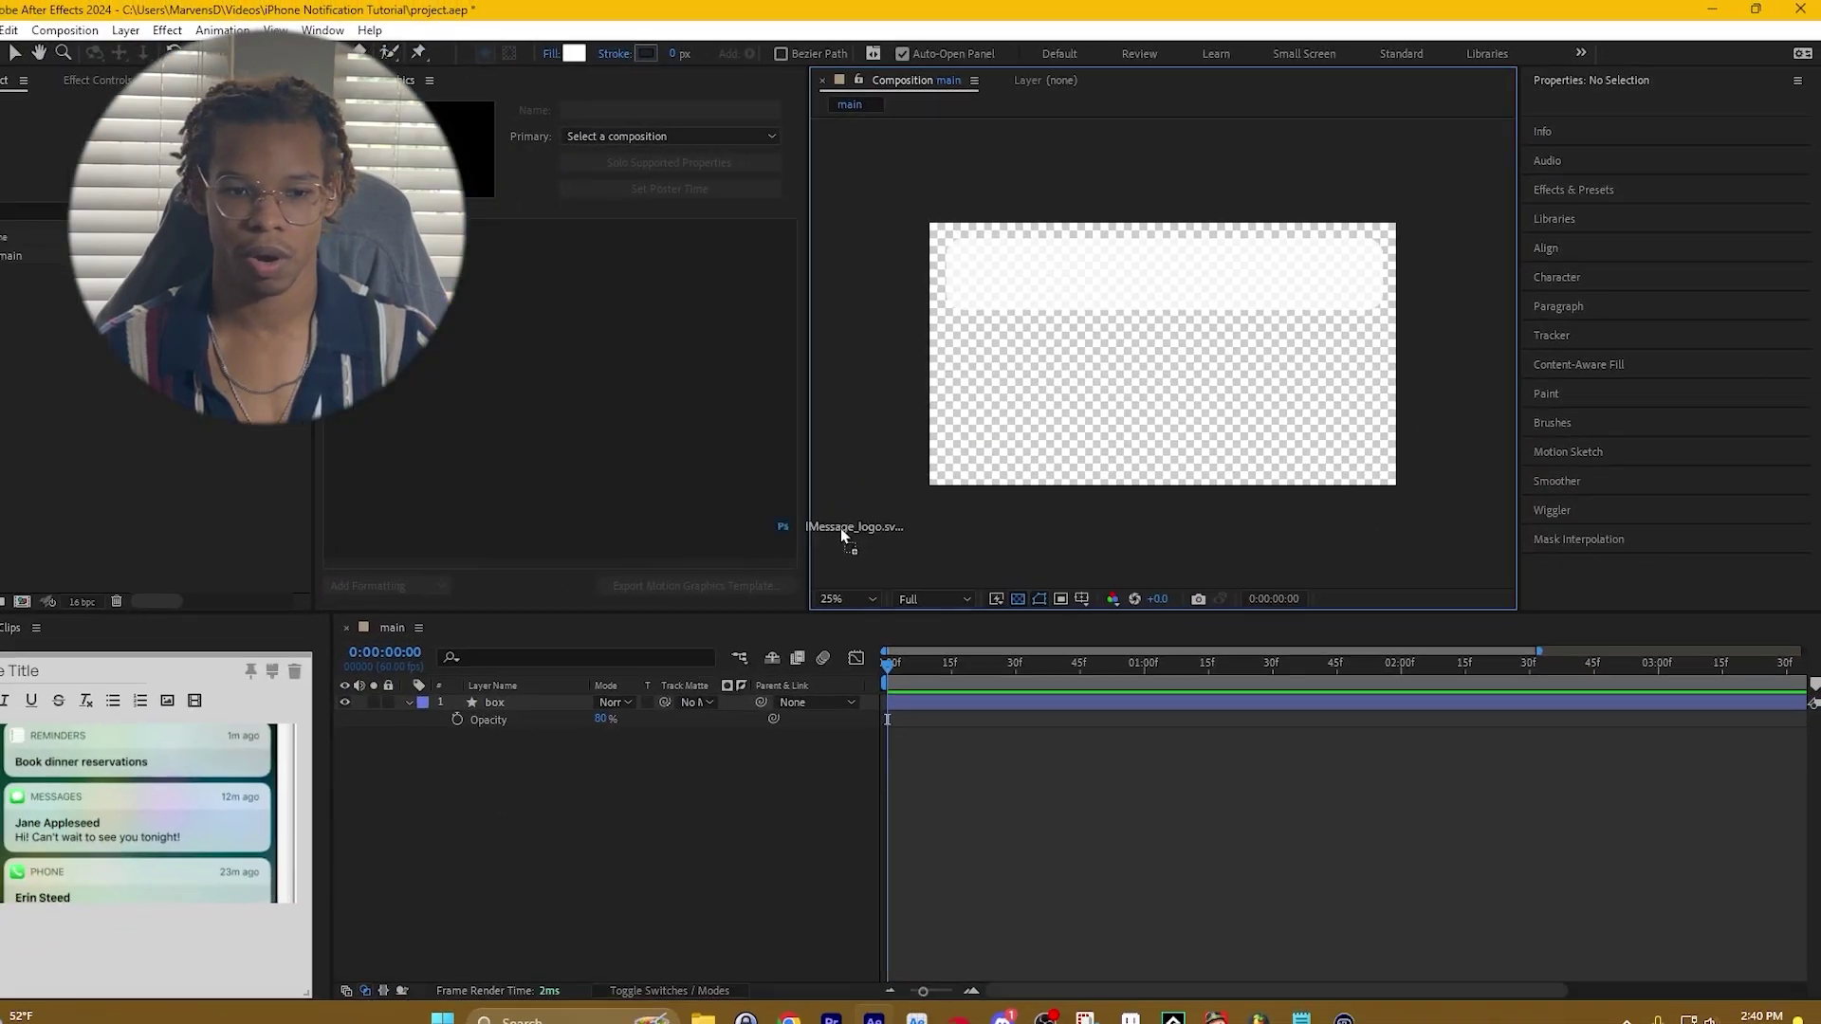
pyautogui.moveTo(841, 527); pyautogui.dragTo(552, 755)
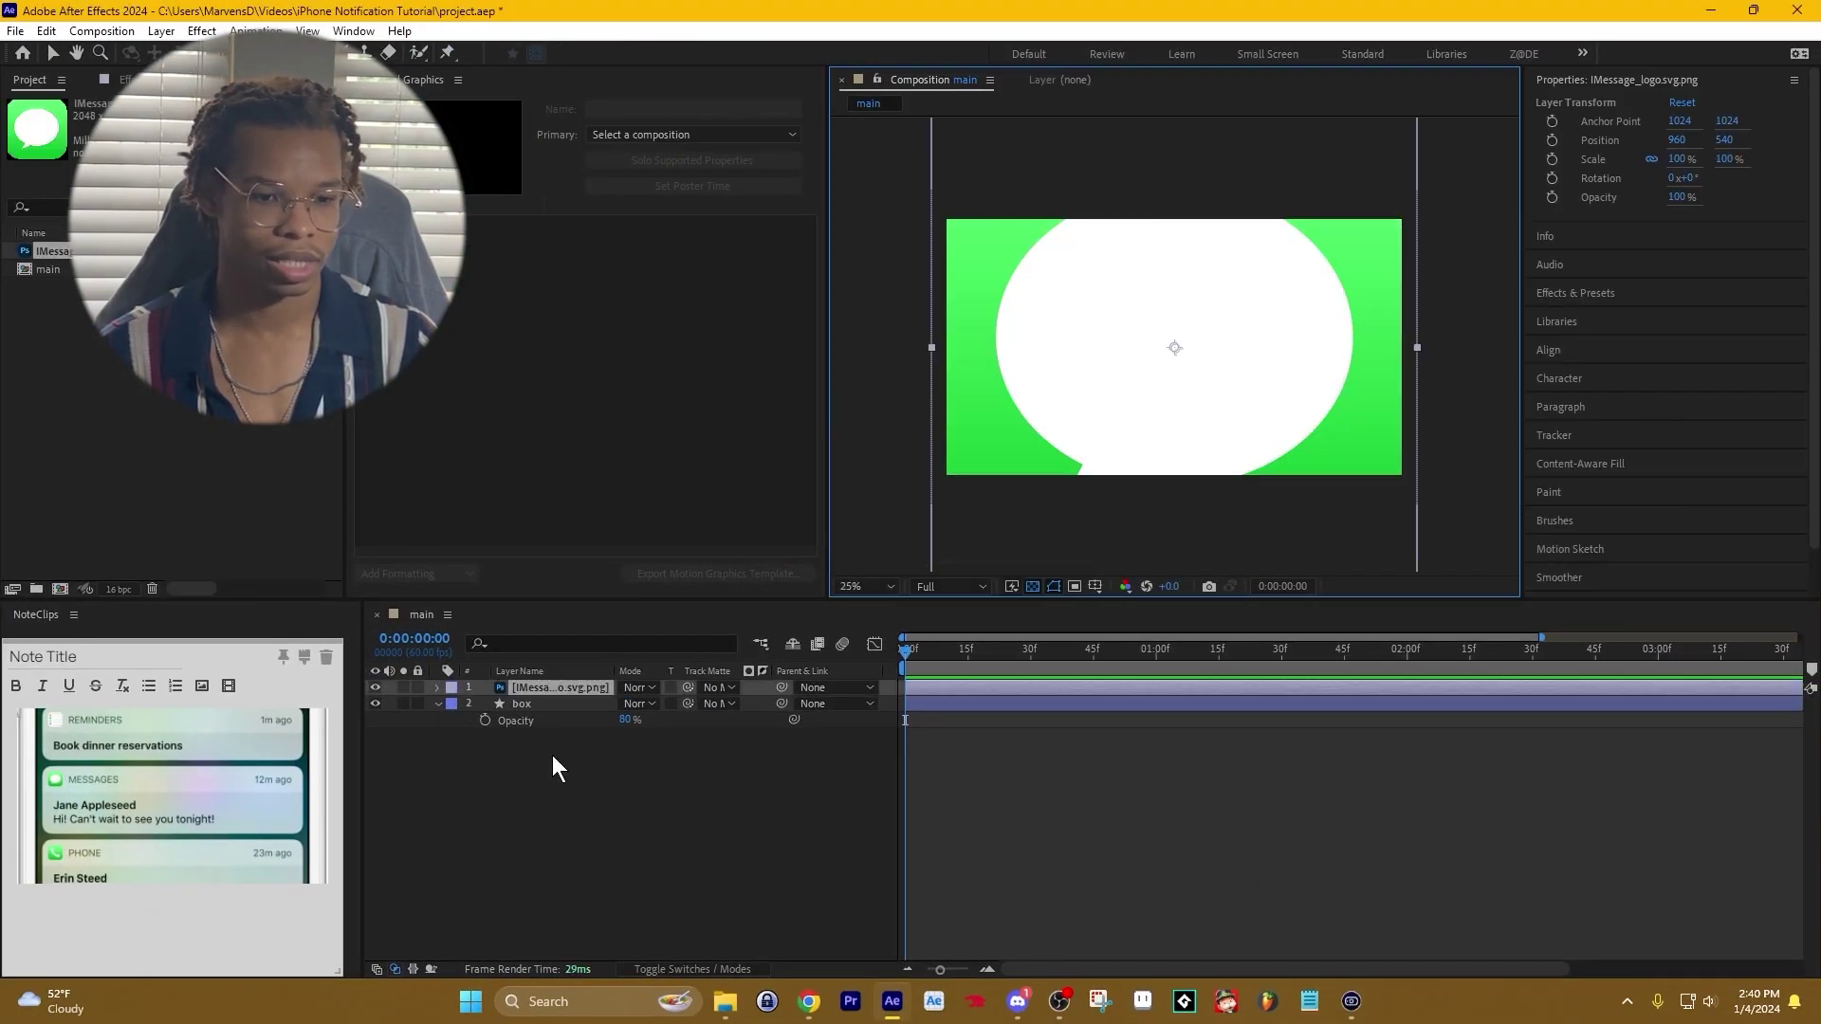
pyautogui.press('Return')
pyautogui.write('logo')
pyautogui.press('Return')
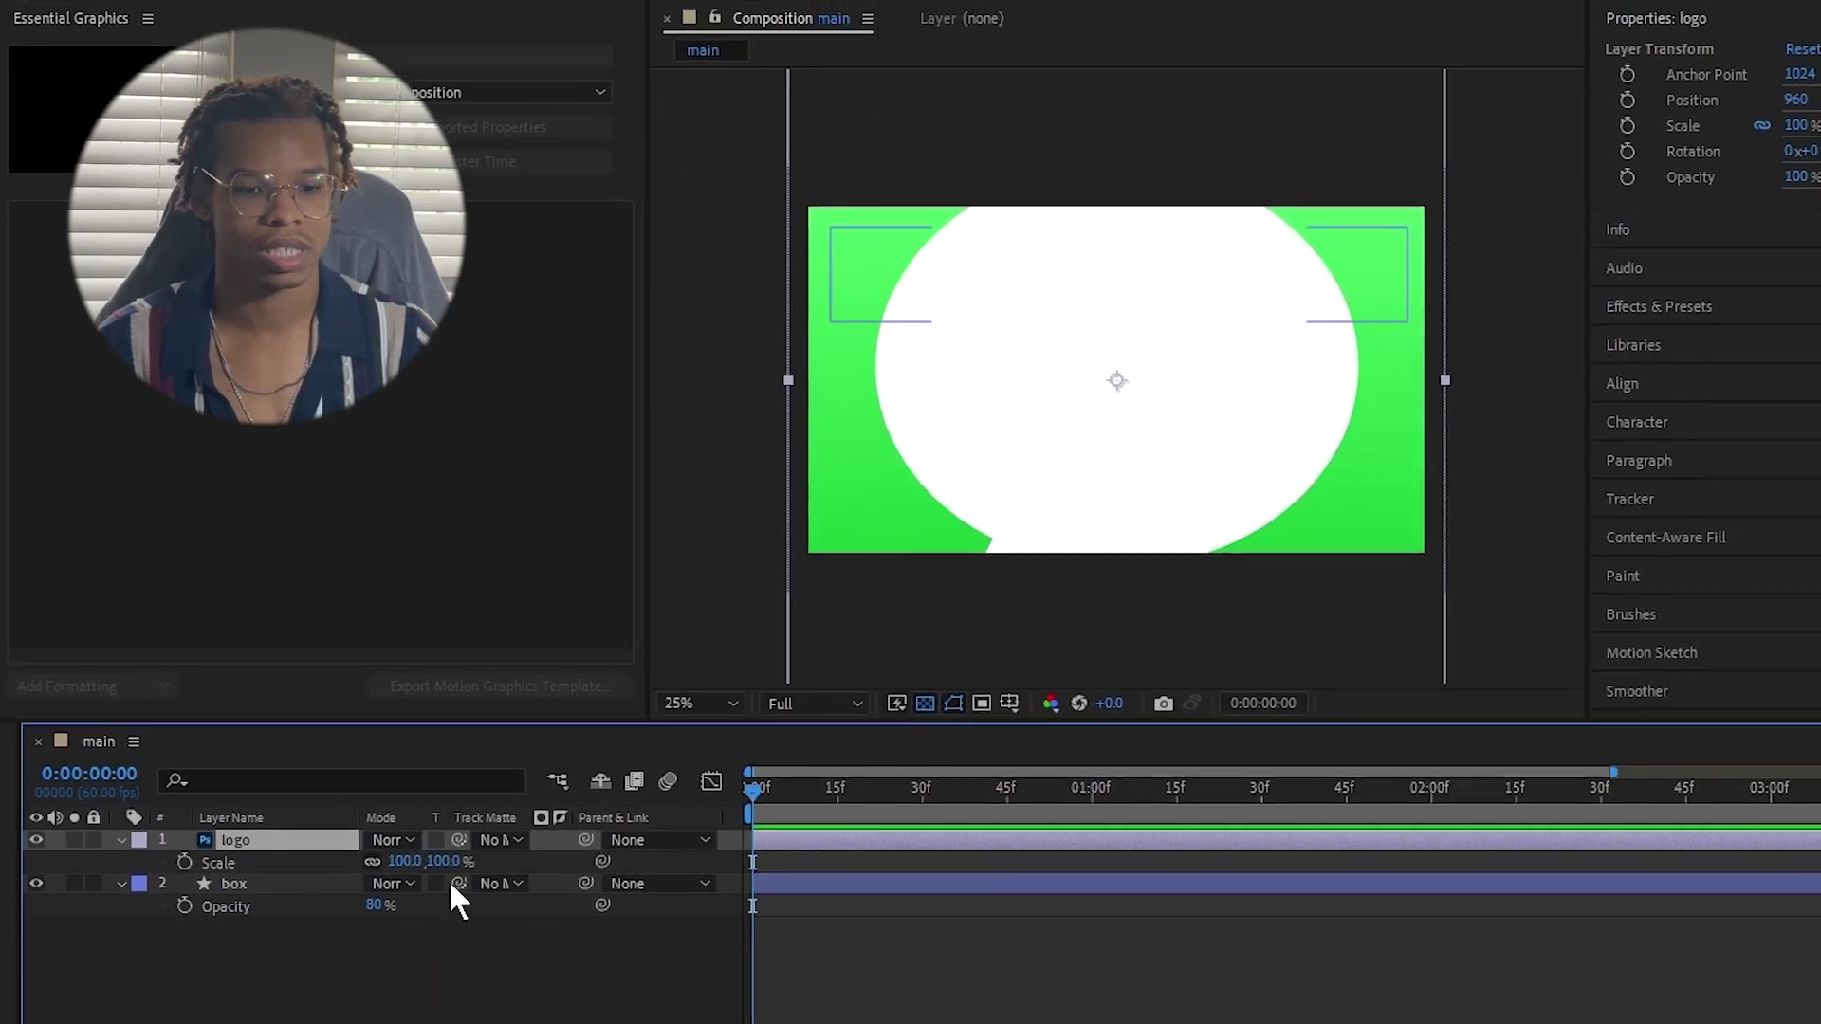
# Scale the logo layer down to 5% and move it into the upper-left corner of the white box.
pyautogui.press('s')
pyautogui.moveTo(592, 845); pyautogui.dragTo(535, 909)
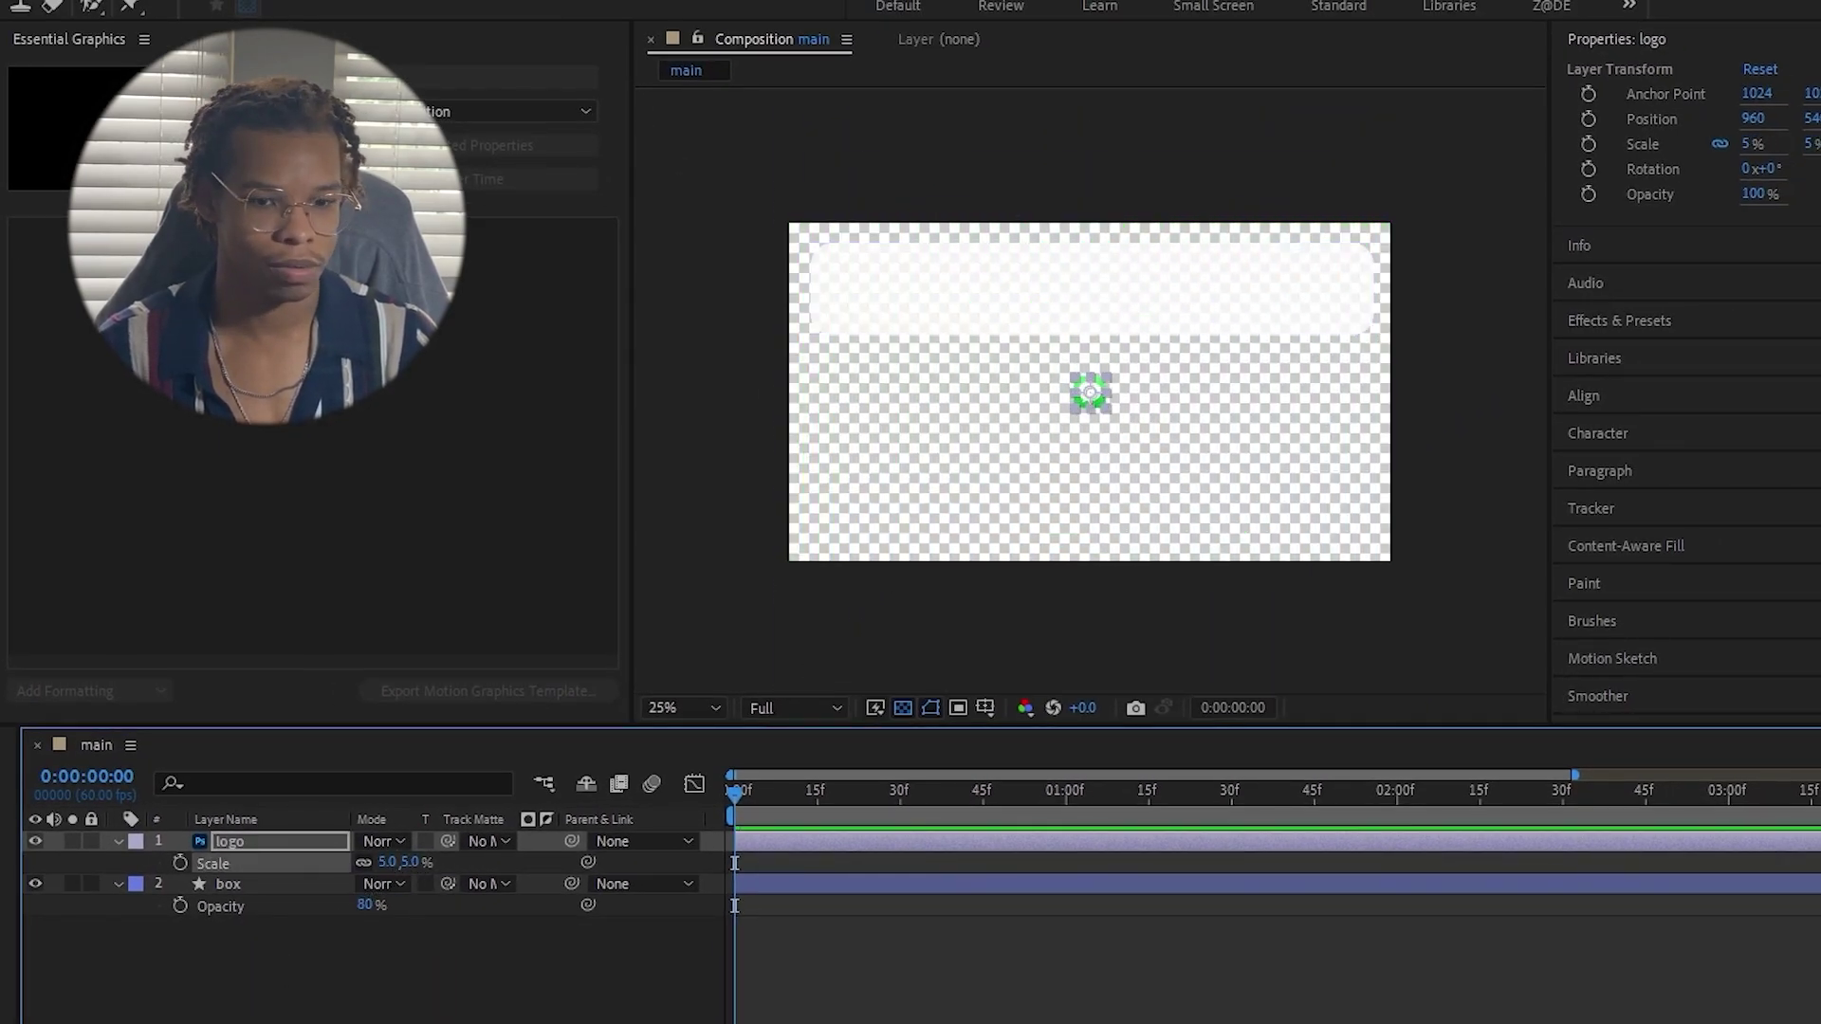
pyautogui.scroll(1, 933, 246)
pyautogui.moveTo(1227, 539); pyautogui.dragTo(932, 418)
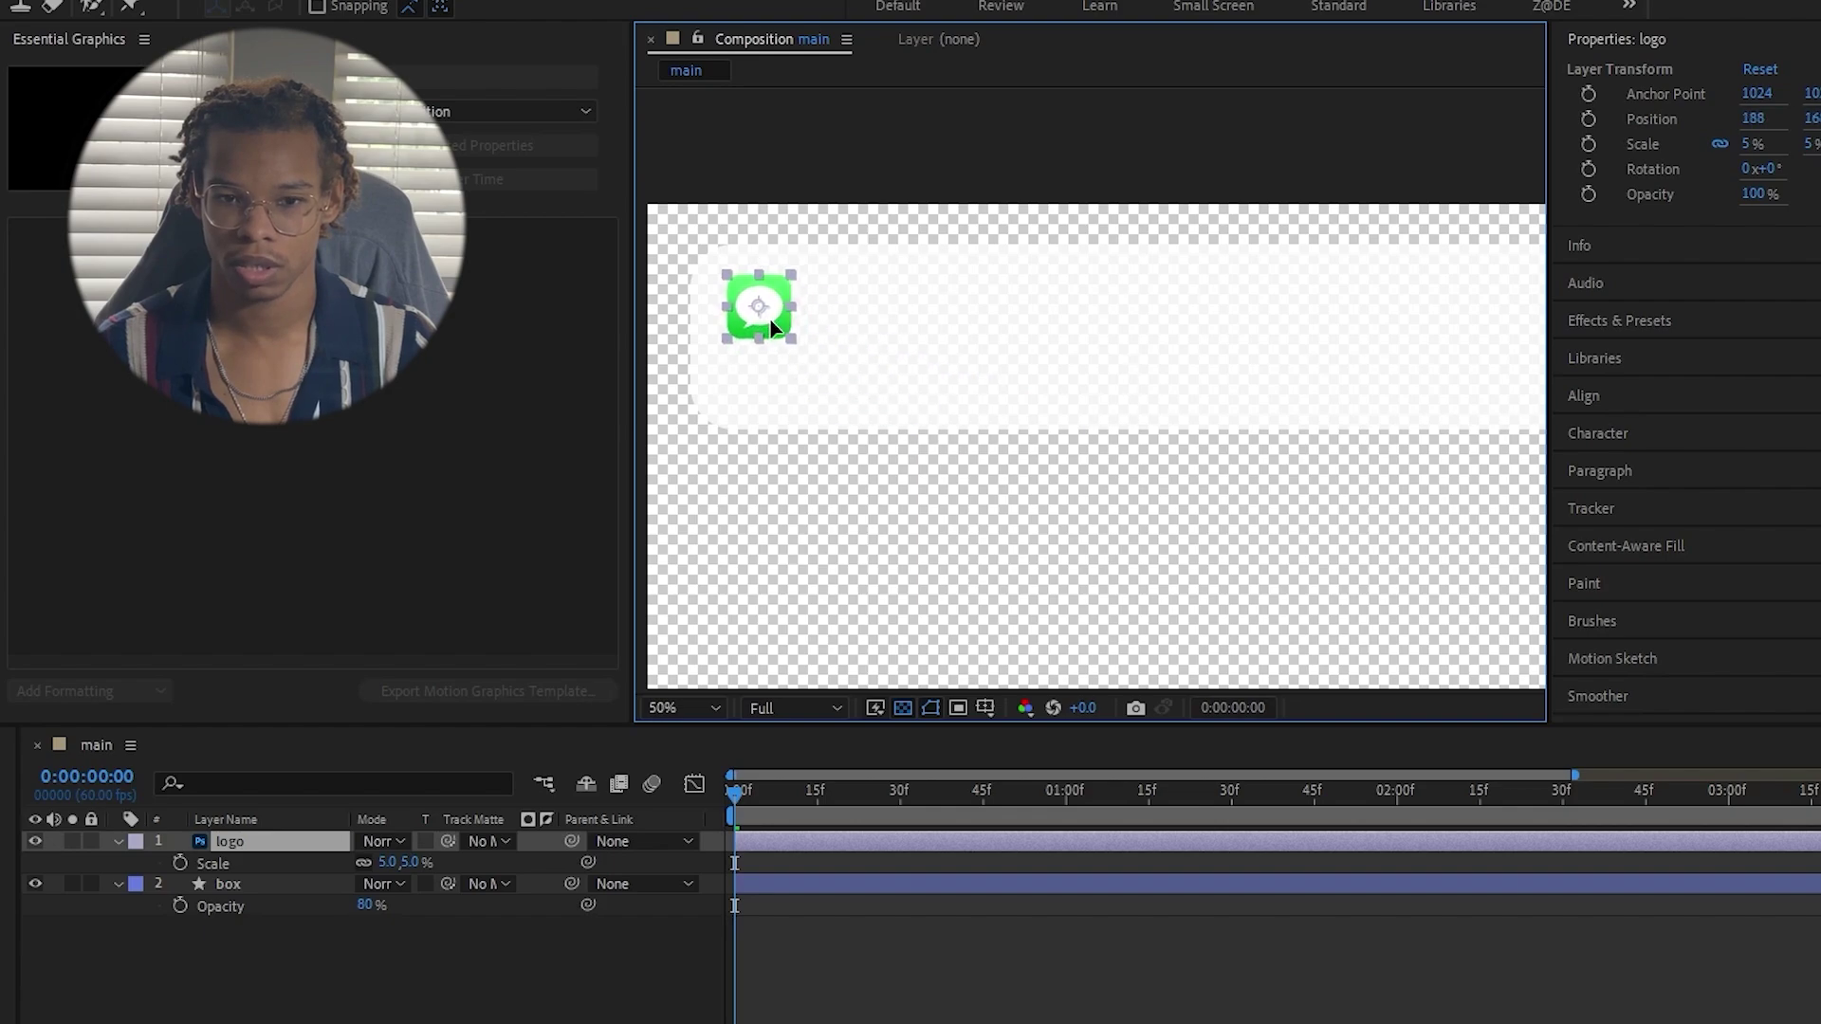
pyautogui.press('Return')
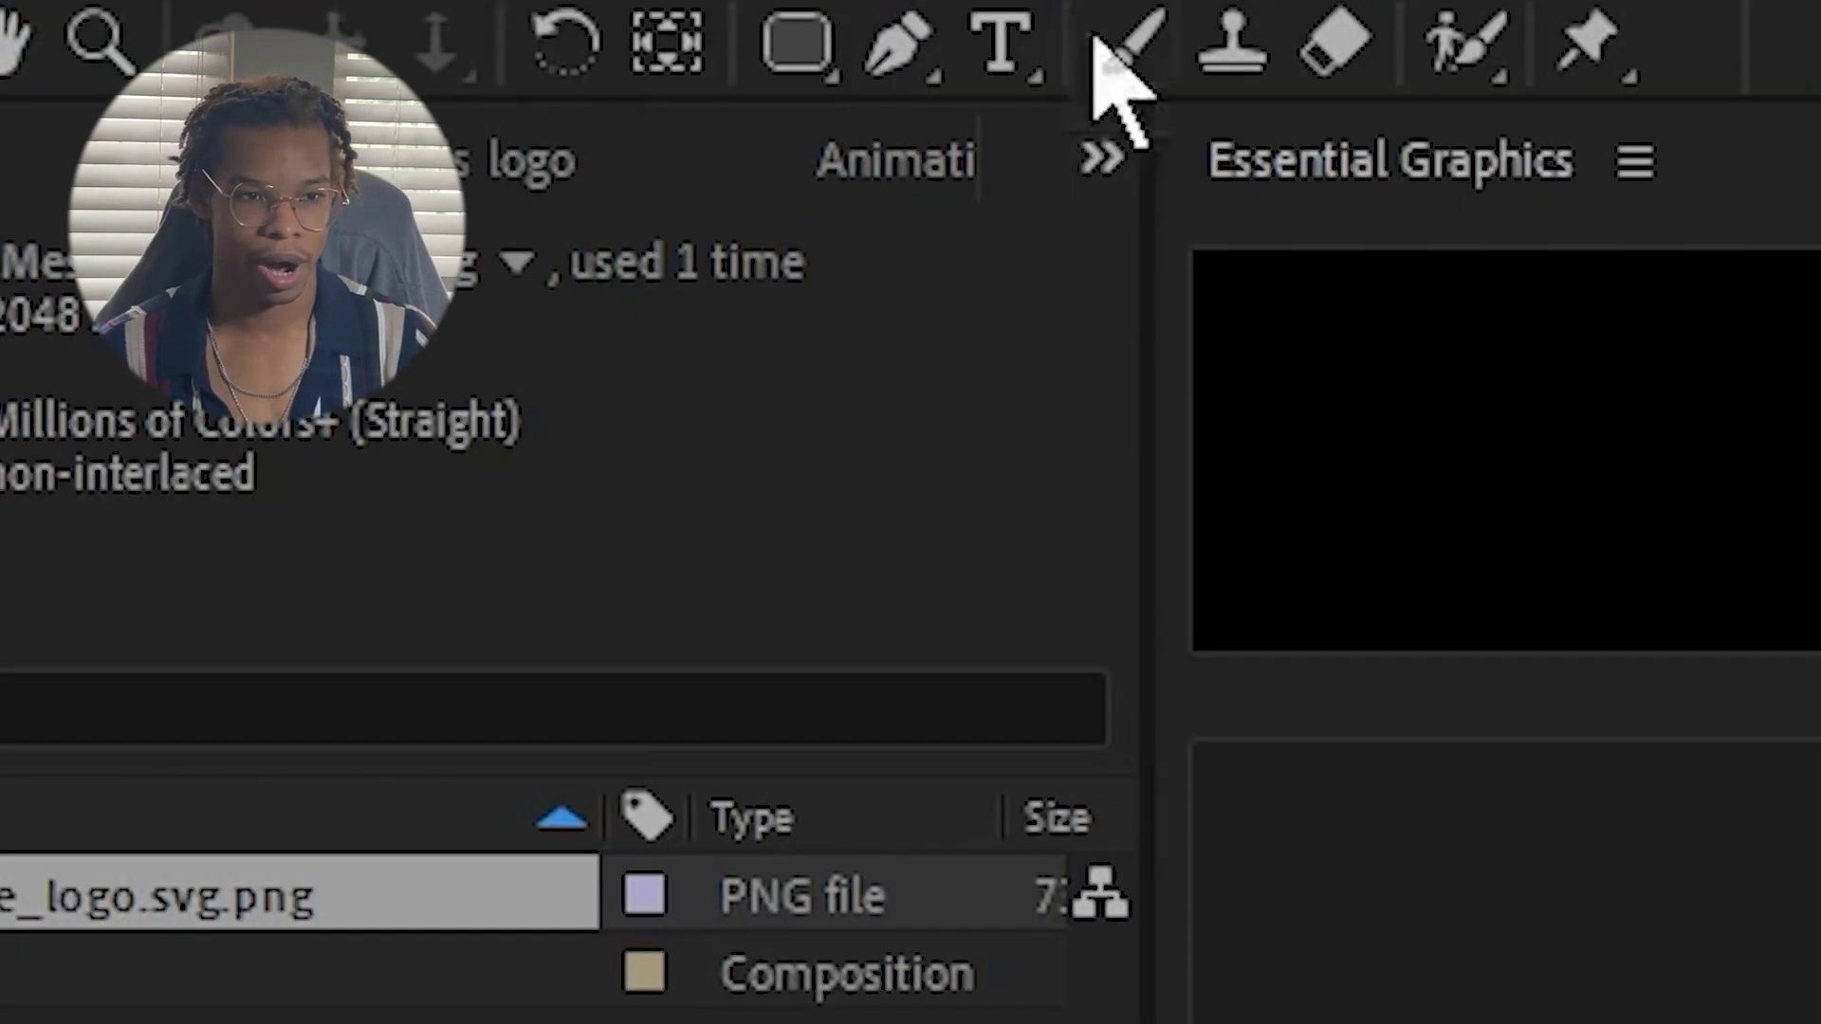
# Draw a rectangle covering the upper half of the white box across its full width and rename its layer topBox.
pyautogui.click(816, 49)
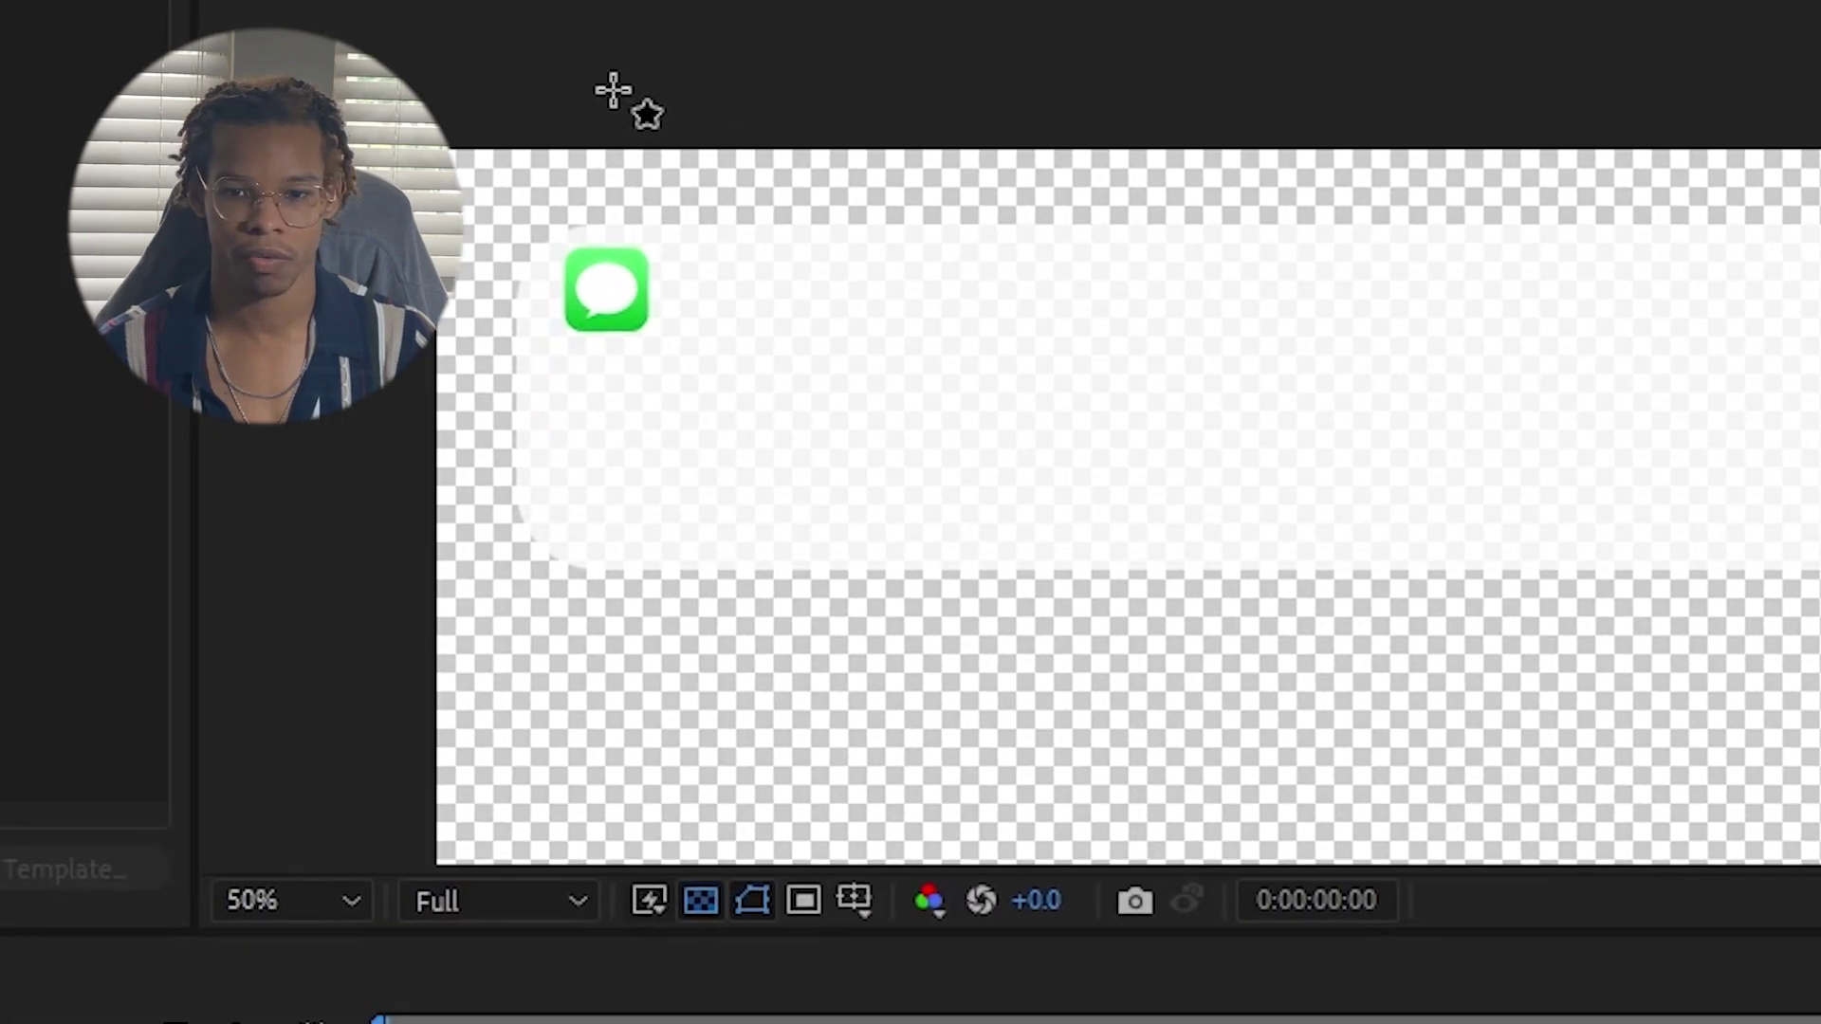
pyautogui.scroll(-2, 894, 379)
pyautogui.moveTo(1363, 110); pyautogui.dragTo(1325, 86)
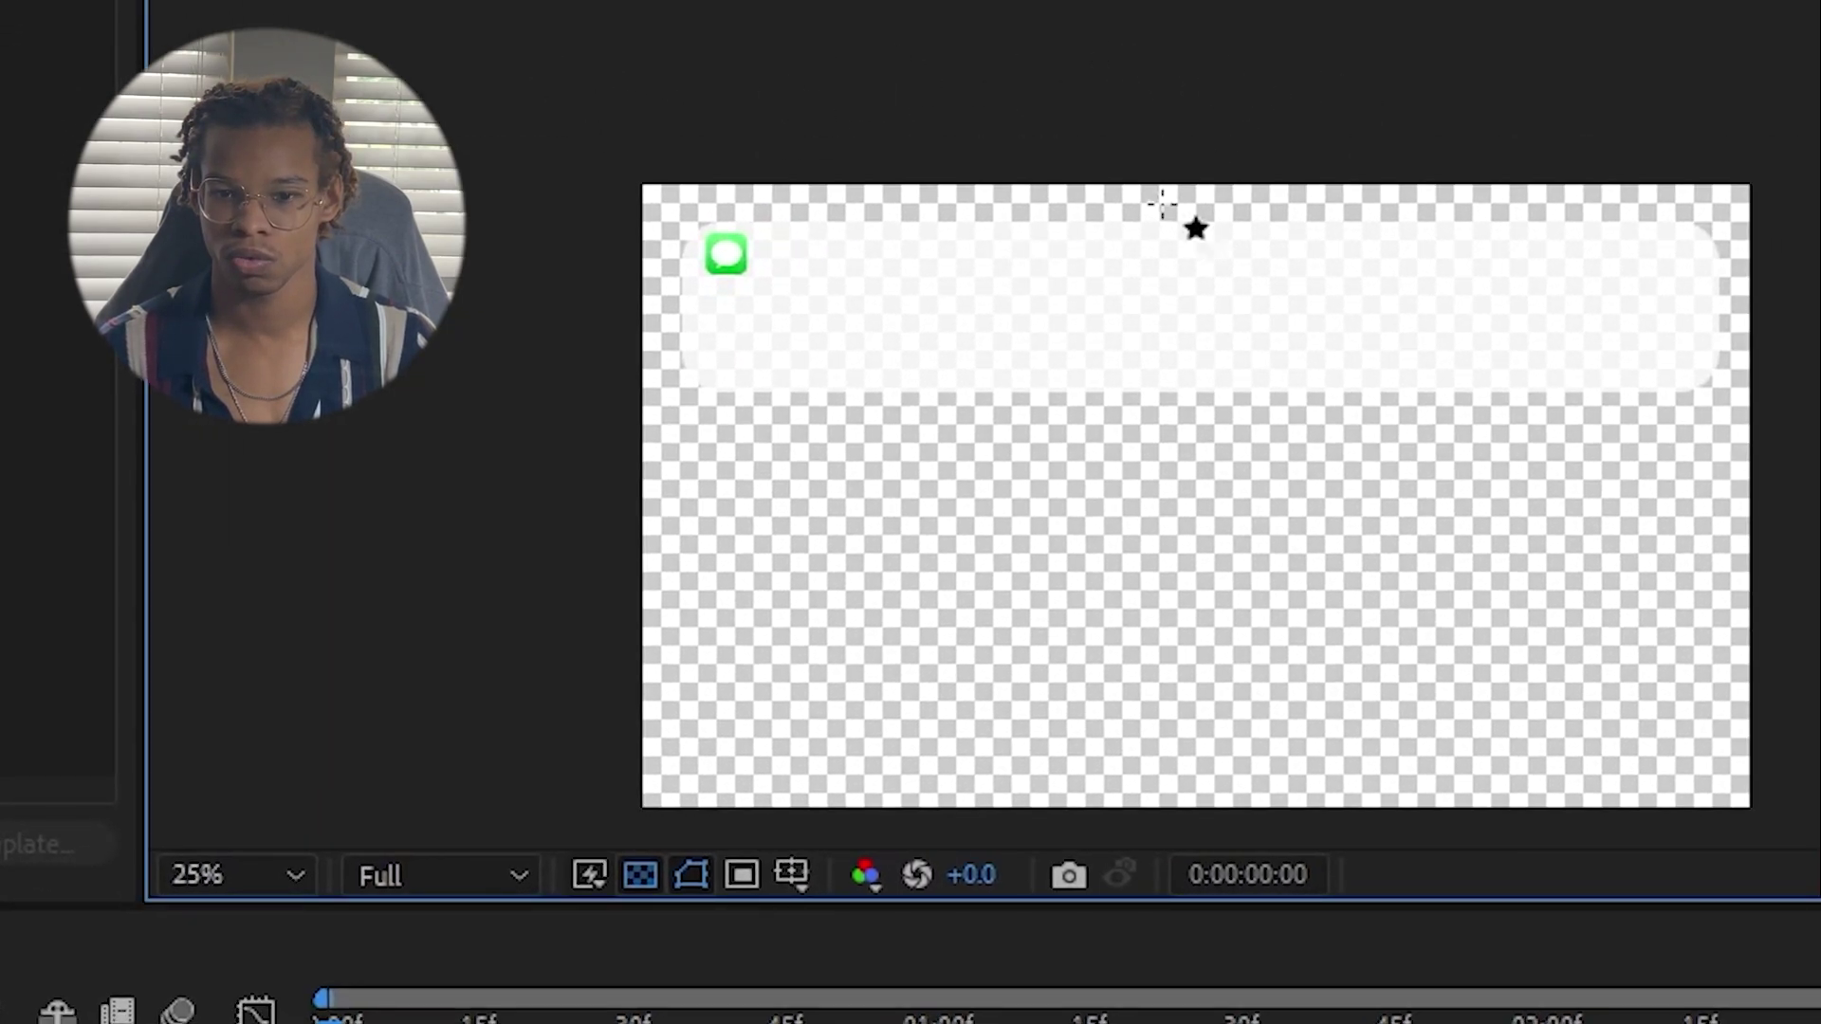
pyautogui.moveTo(1754, 180); pyautogui.dragTo(616, 311)
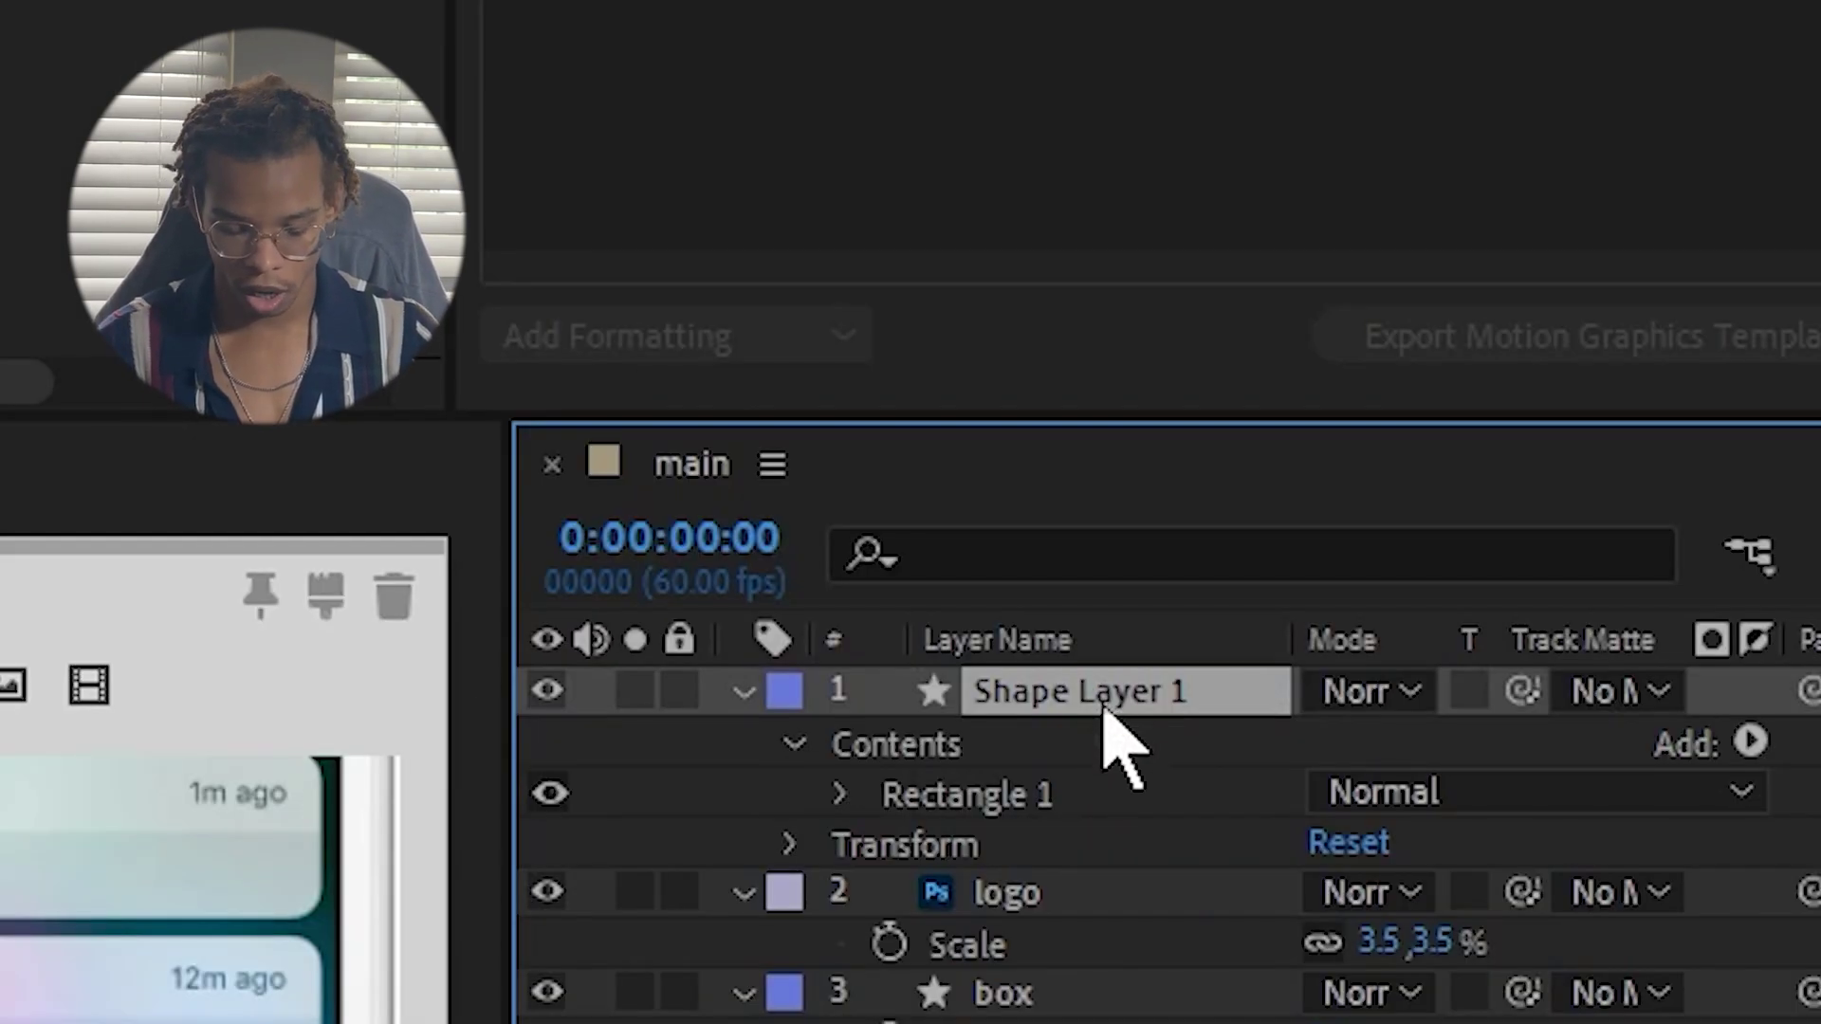
pyautogui.write('topBox')
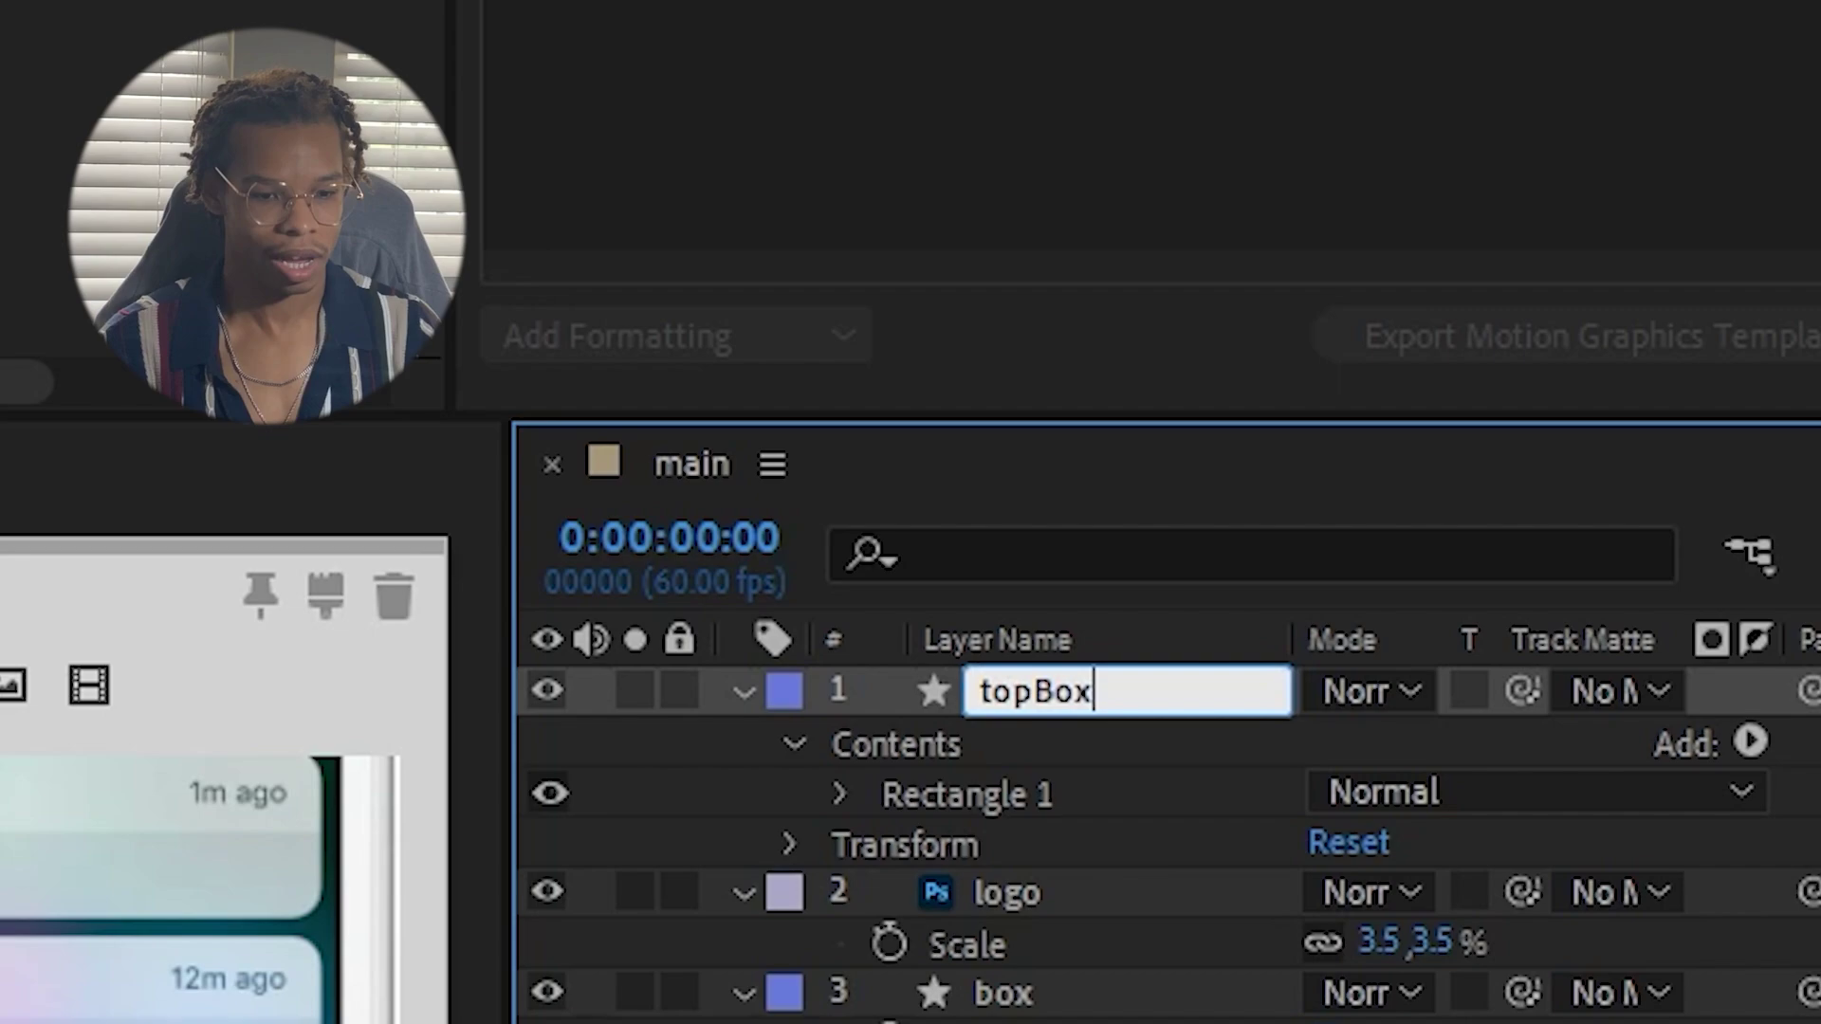
pyautogui.press('Return')
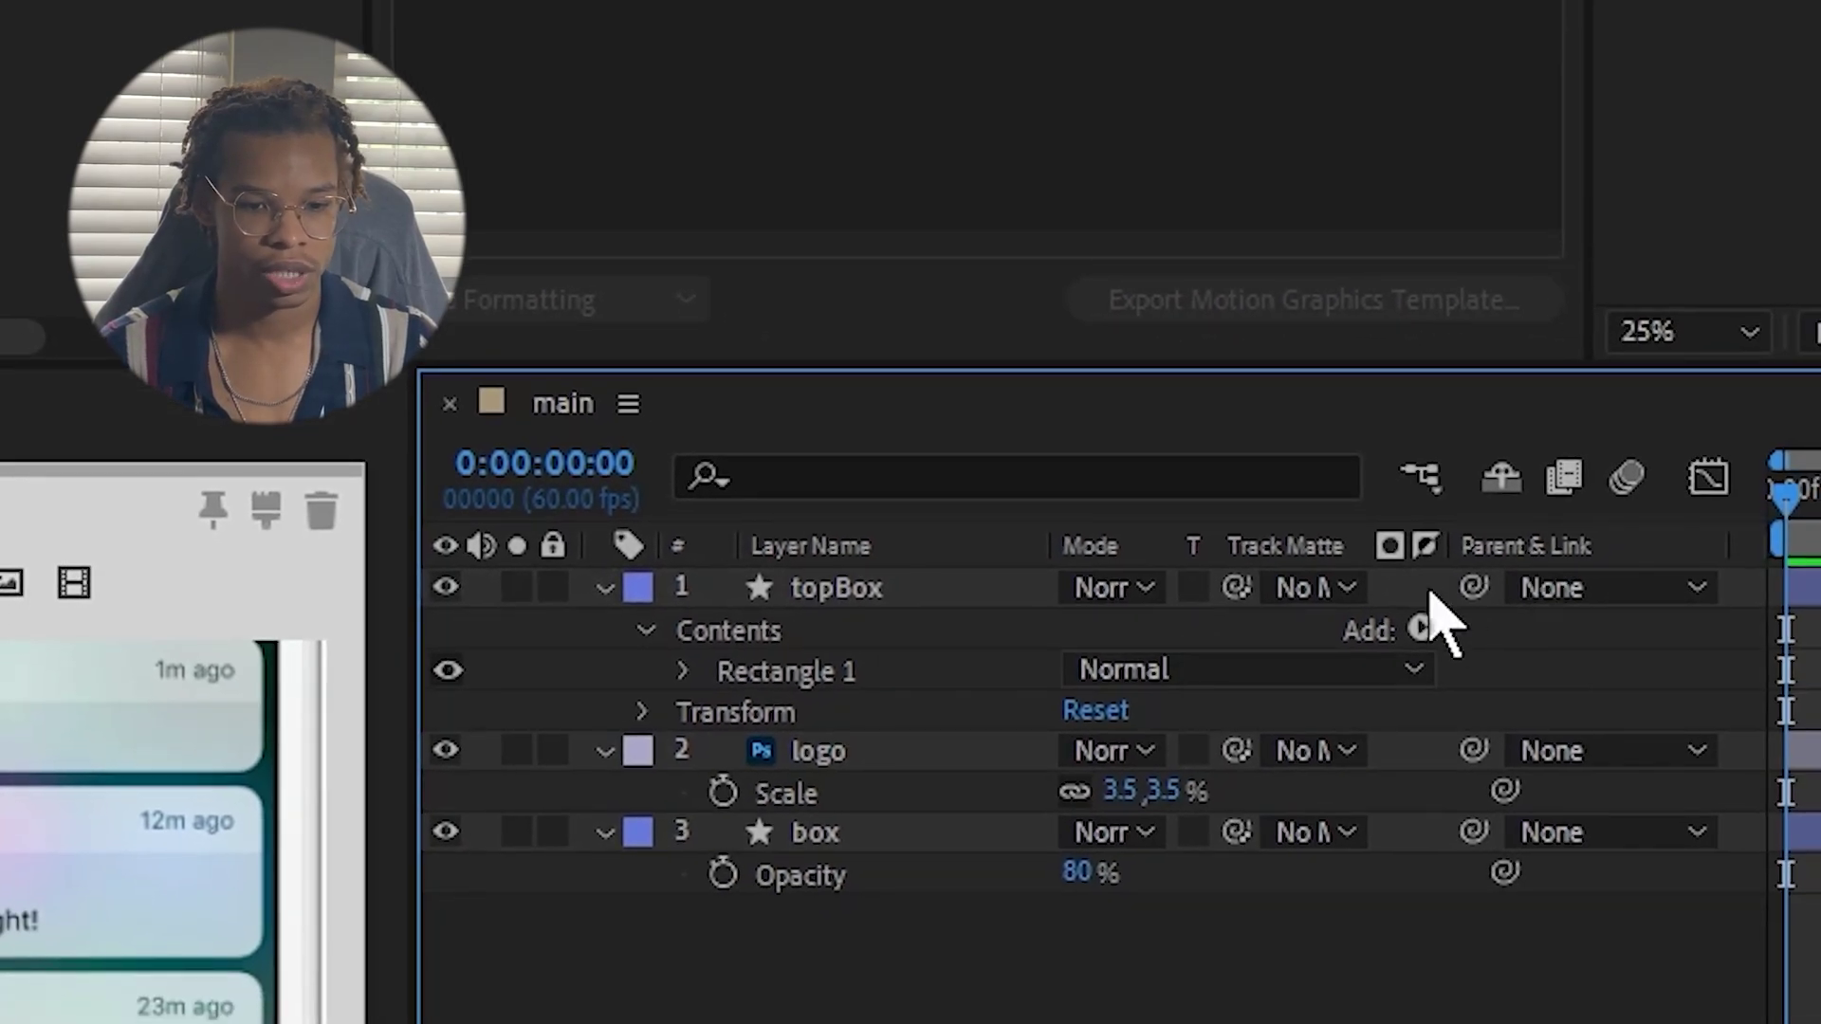
# Use the box layer as topBox's track matte, make box visible again and turn off the transparency grid.
pyautogui.click(1659, 690)
pyautogui.click(1446, 820)
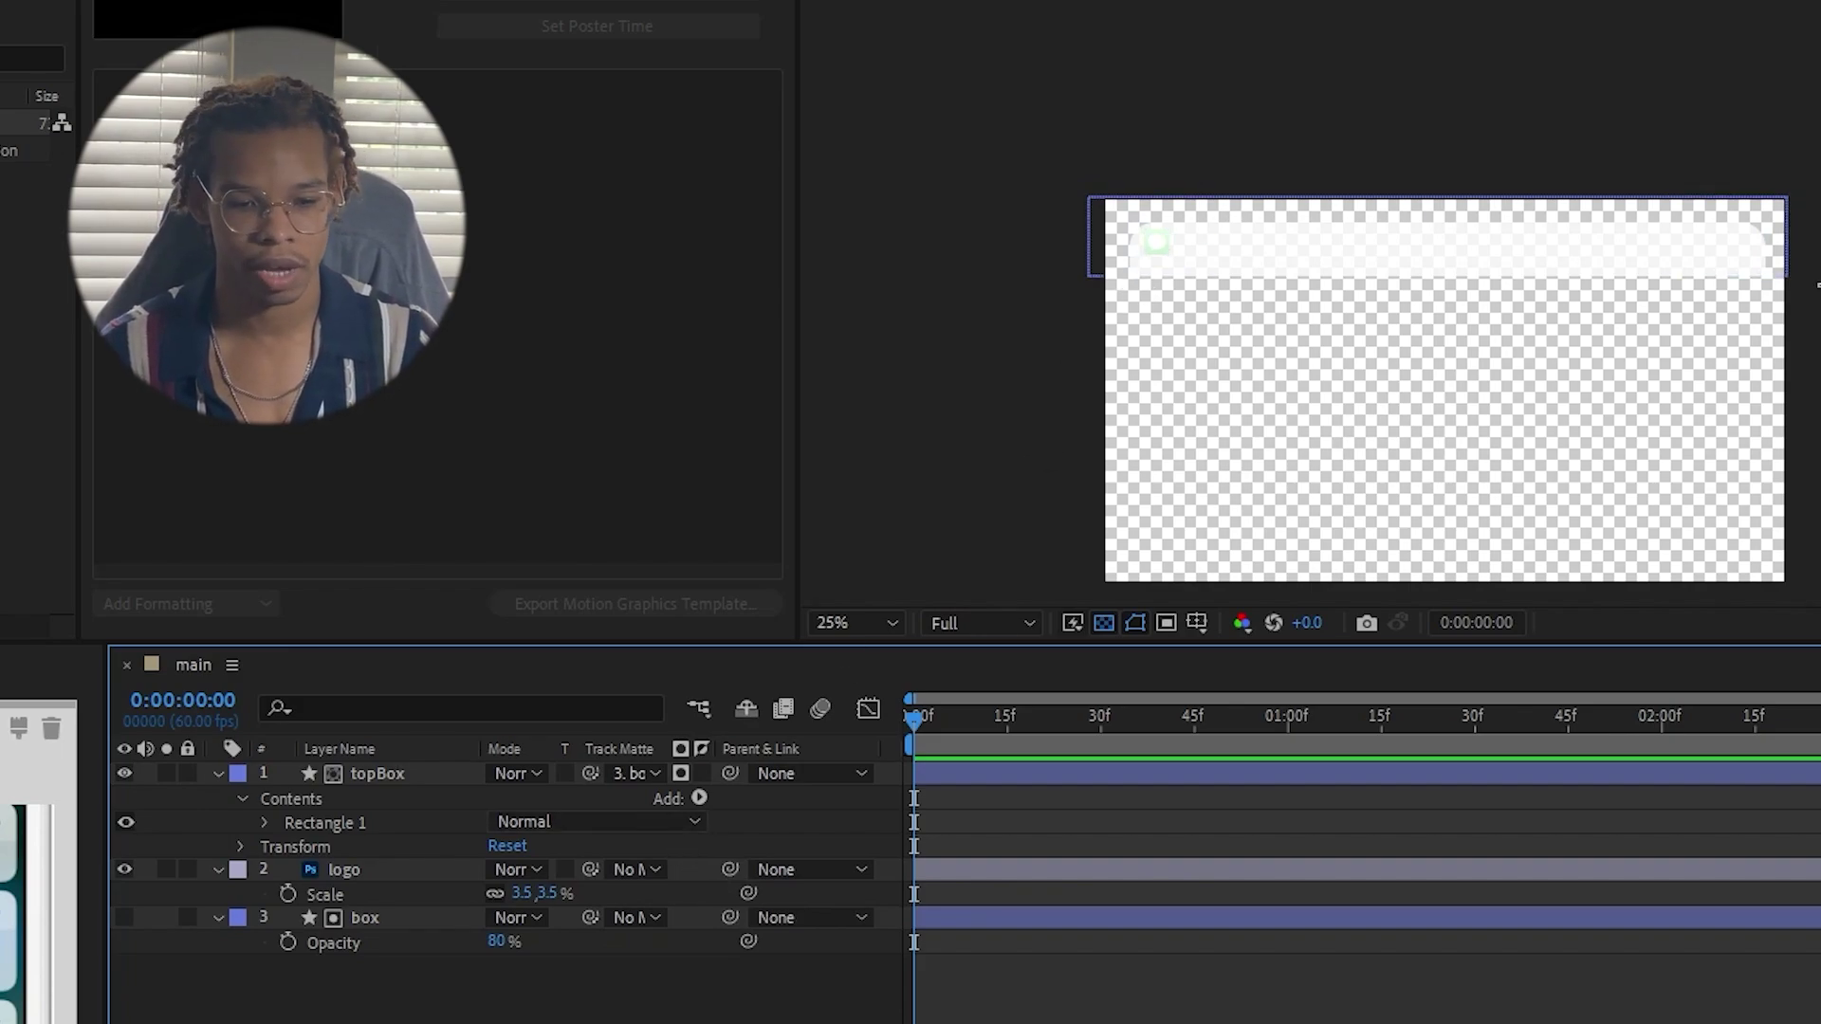
pyautogui.click(124, 917)
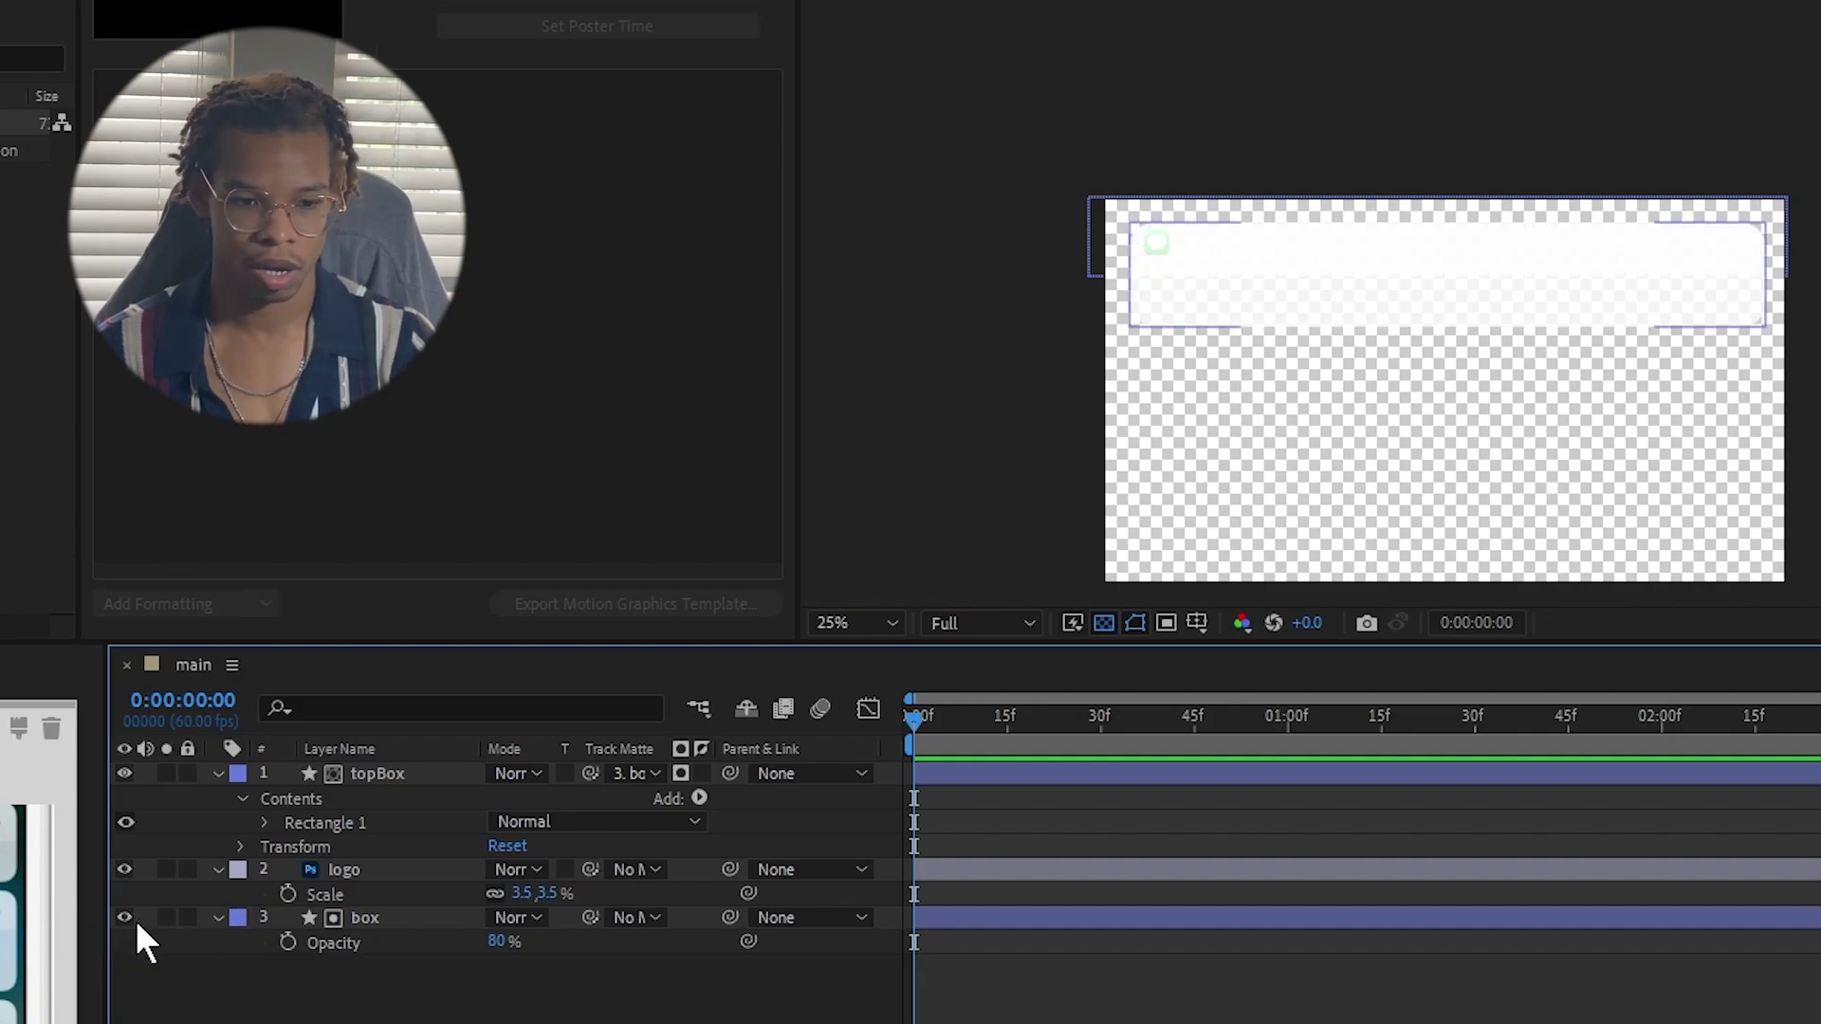
pyautogui.moveTo(360, 776); pyautogui.dragTo(449, 896)
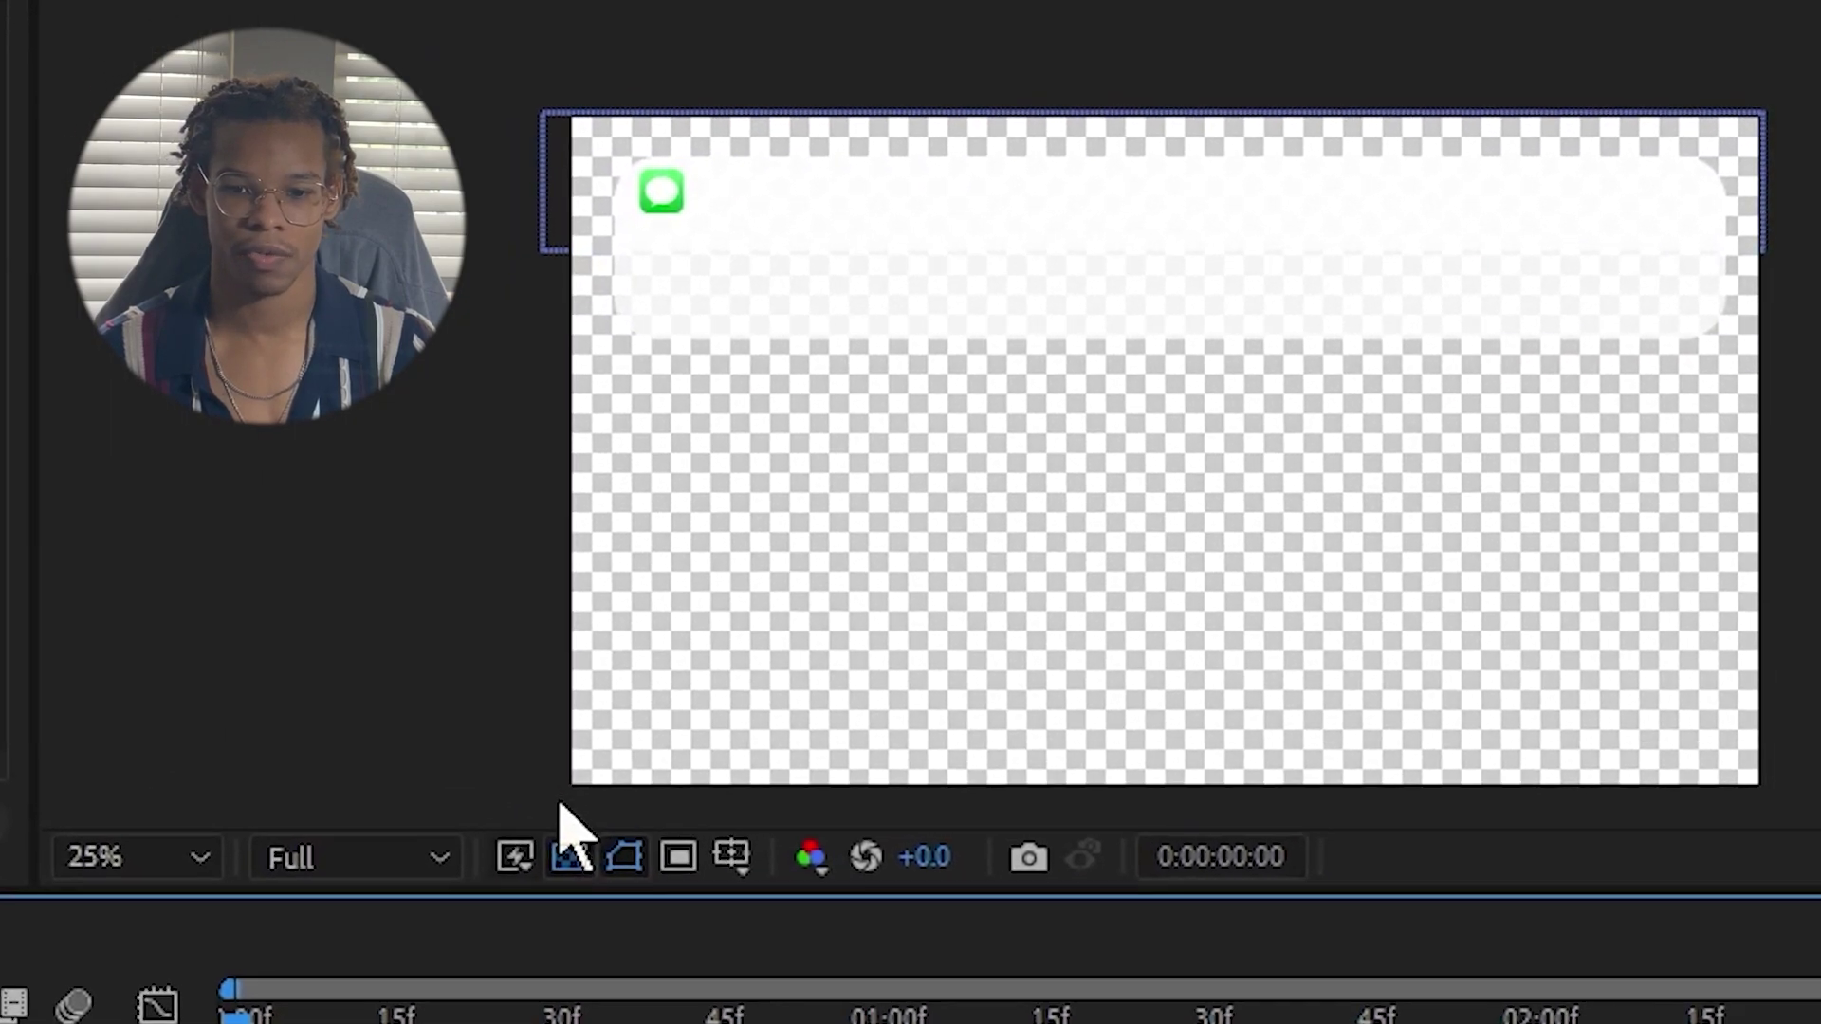
pyautogui.click(569, 857)
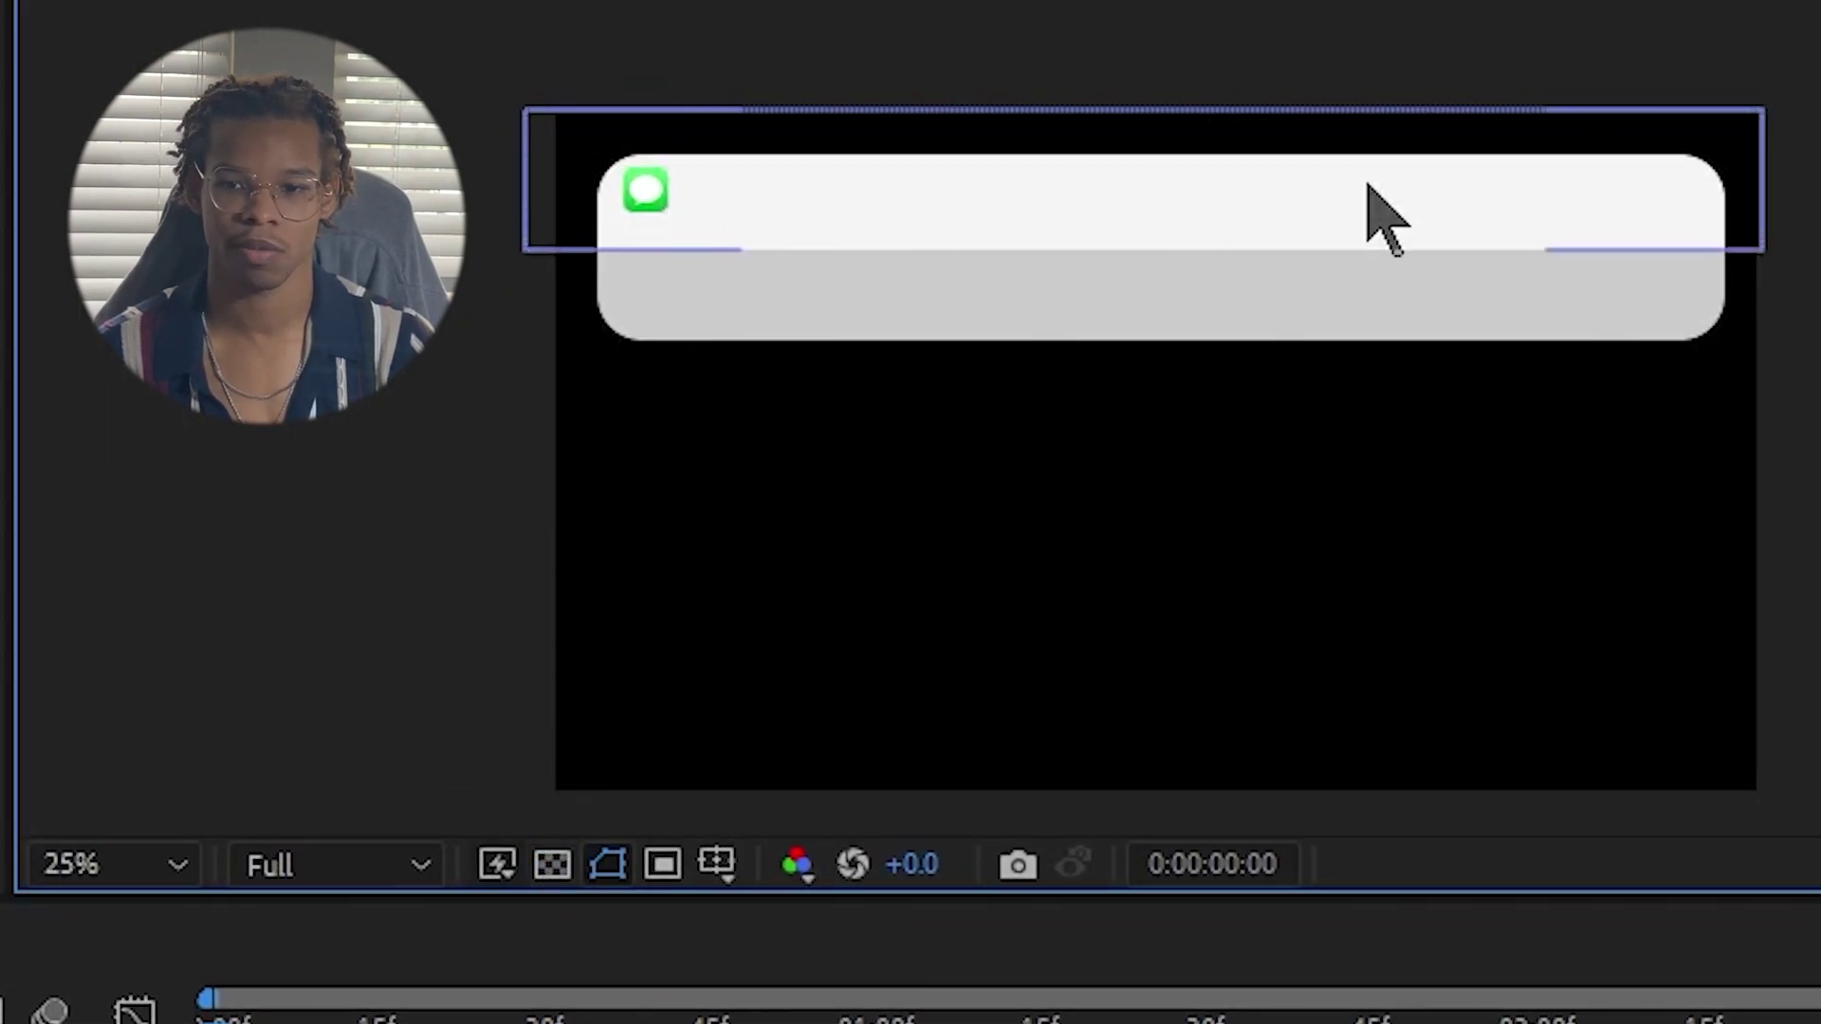
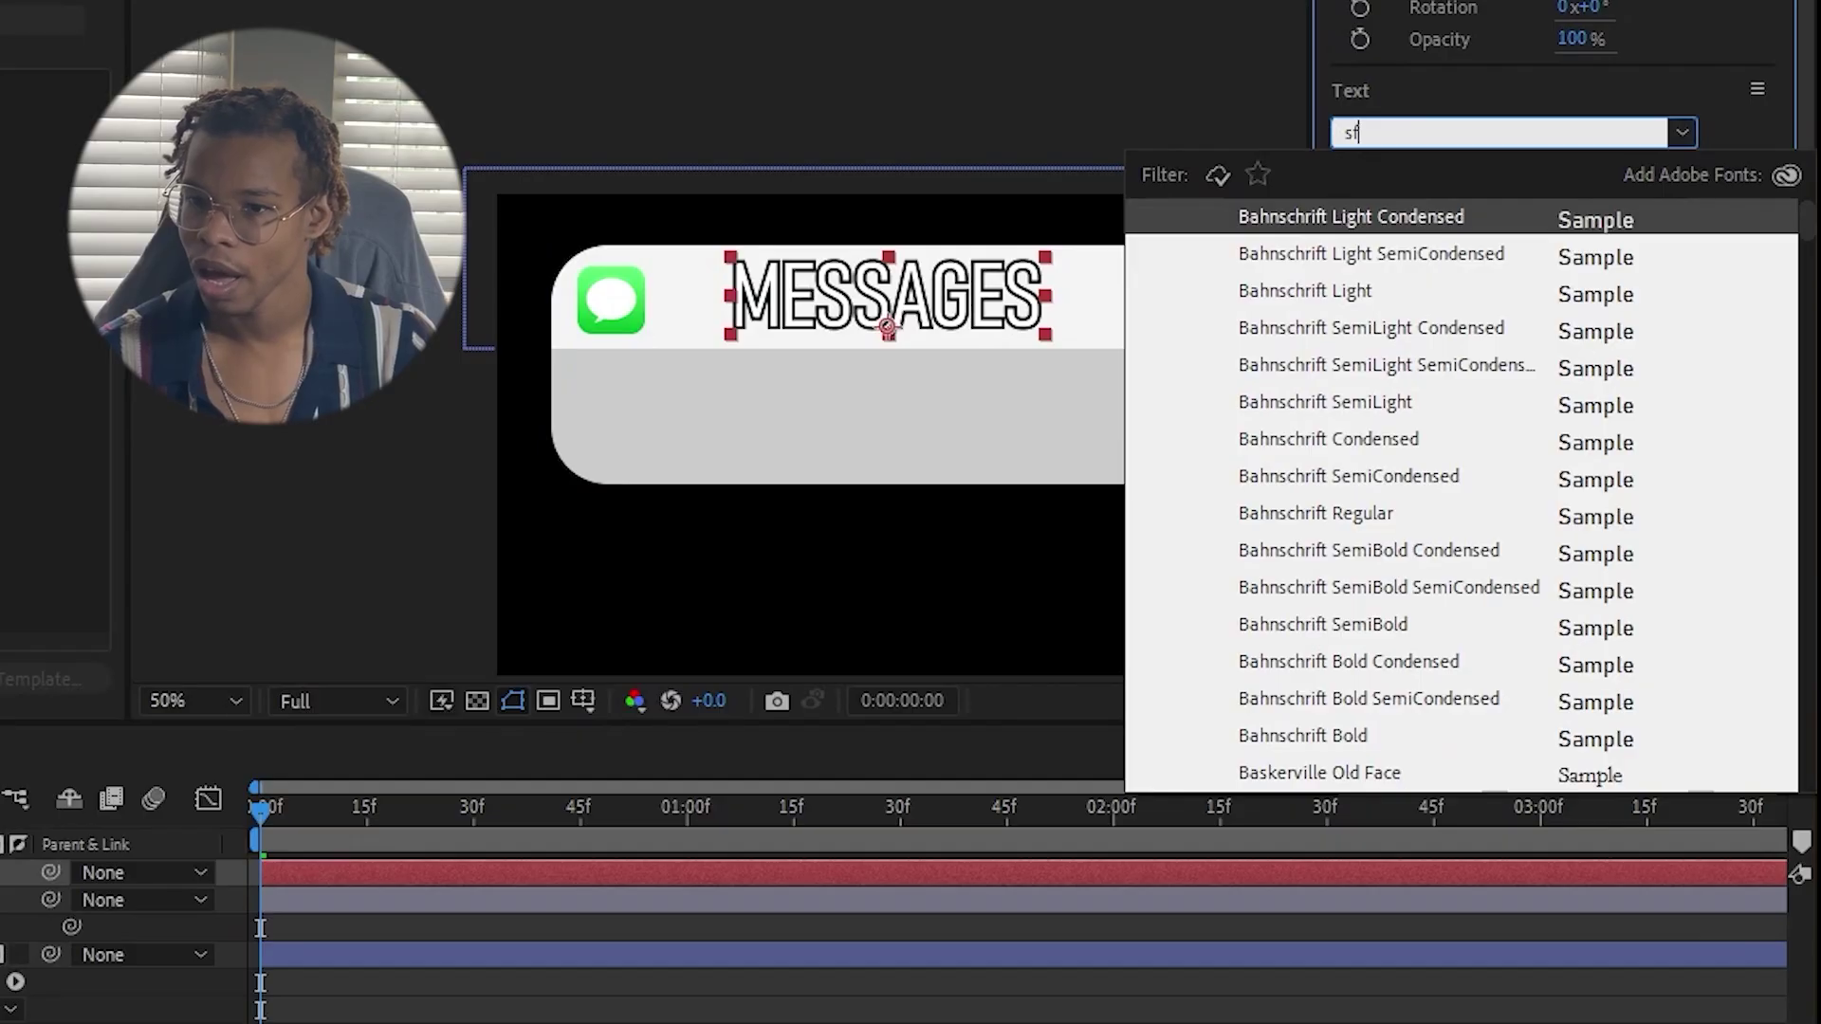
# Set the MESSAGES text's font to SF Pro Display Regular.
pyautogui.write('p')
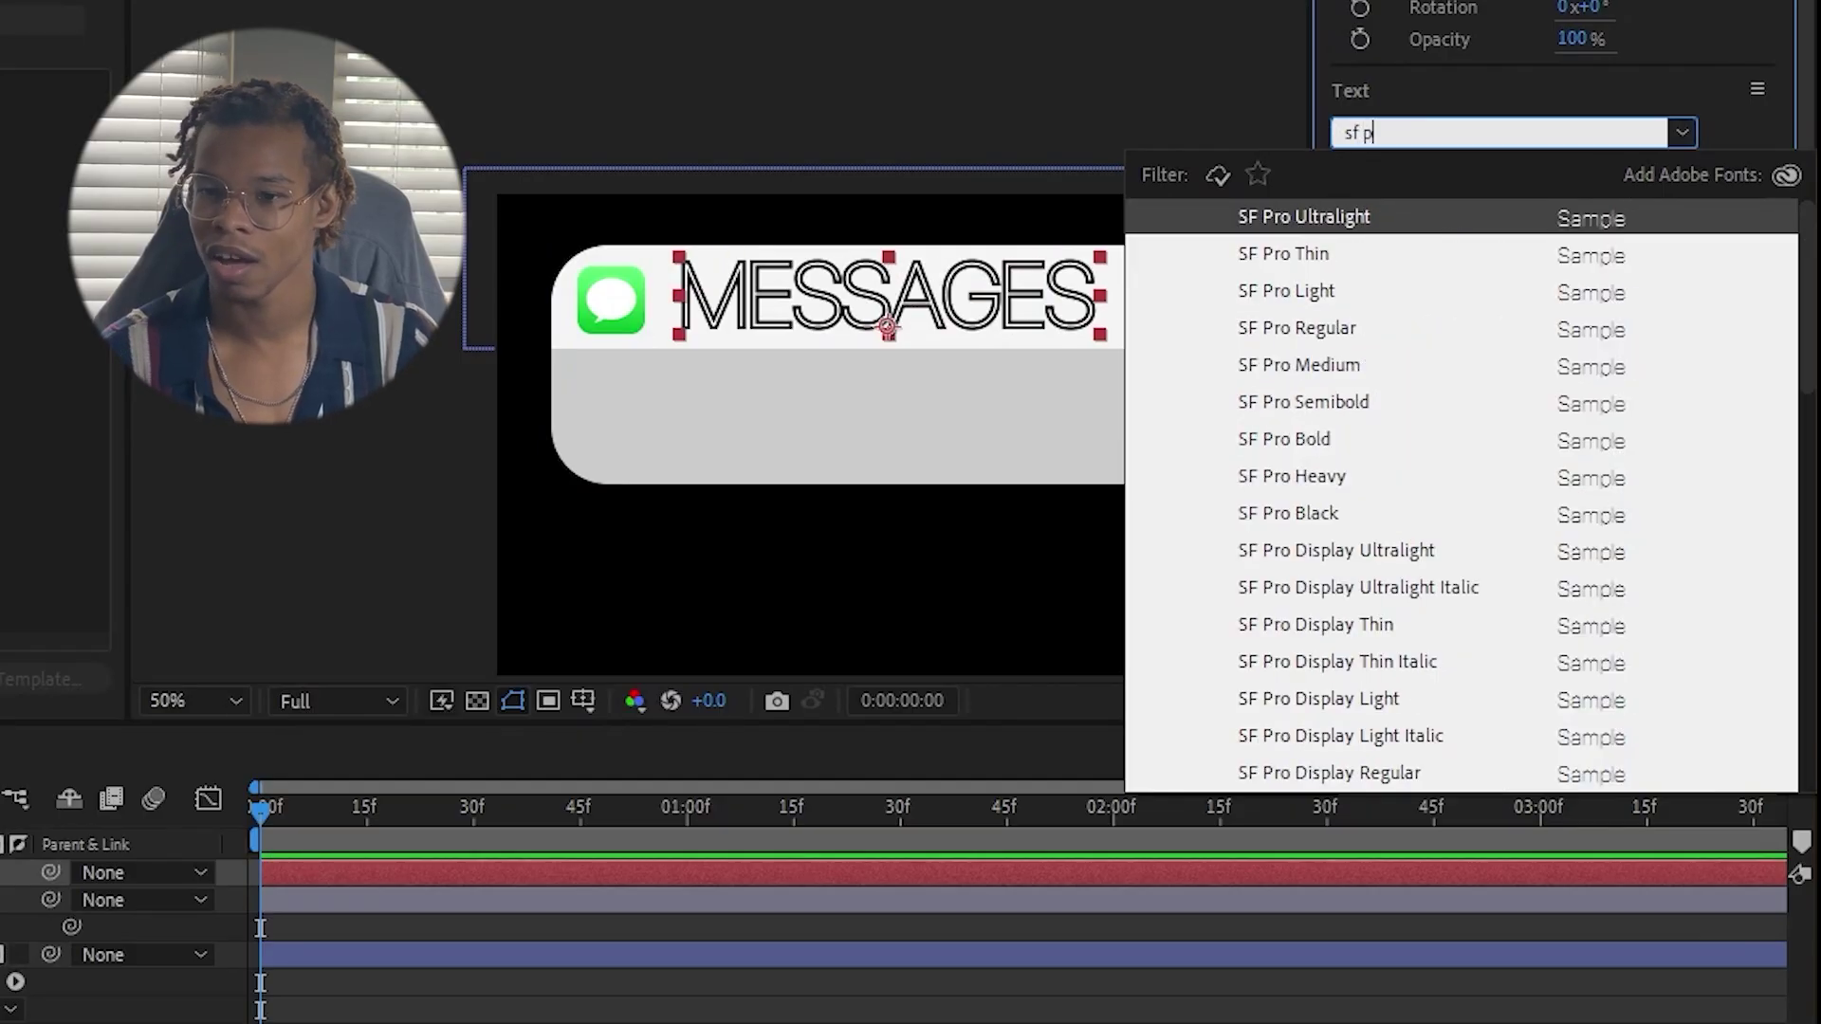
pyautogui.write('ro')
pyautogui.press('Down')
pyautogui.press('Down')
pyautogui.press('Down')
pyautogui.press('Down')
pyautogui.press('Down')
pyautogui.press('Down')
pyautogui.press('Down')
pyautogui.press('Down')
pyautogui.press('Down')
pyautogui.press('Down')
pyautogui.press('Down')
pyautogui.press('Down')
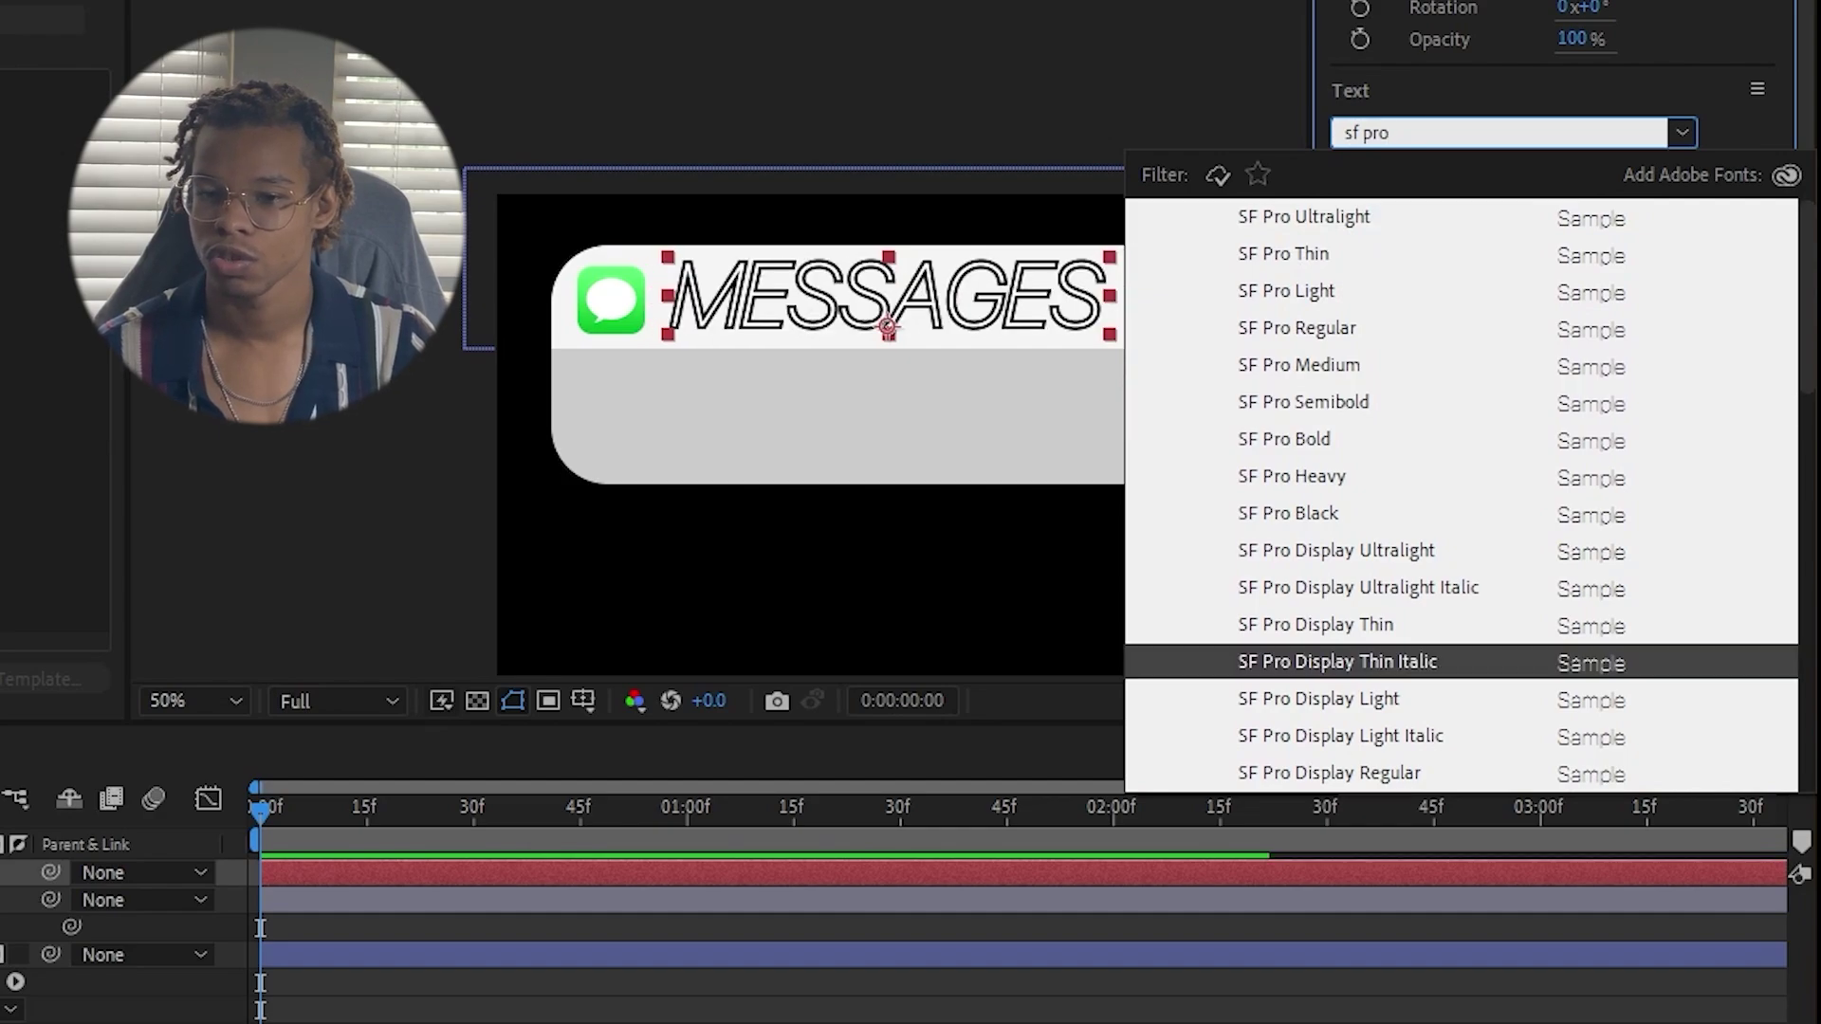
pyautogui.press('Down')
pyautogui.press('Down')
pyautogui.press('Down')
pyautogui.press('Down')
pyautogui.press('Up')
pyautogui.press('Return')
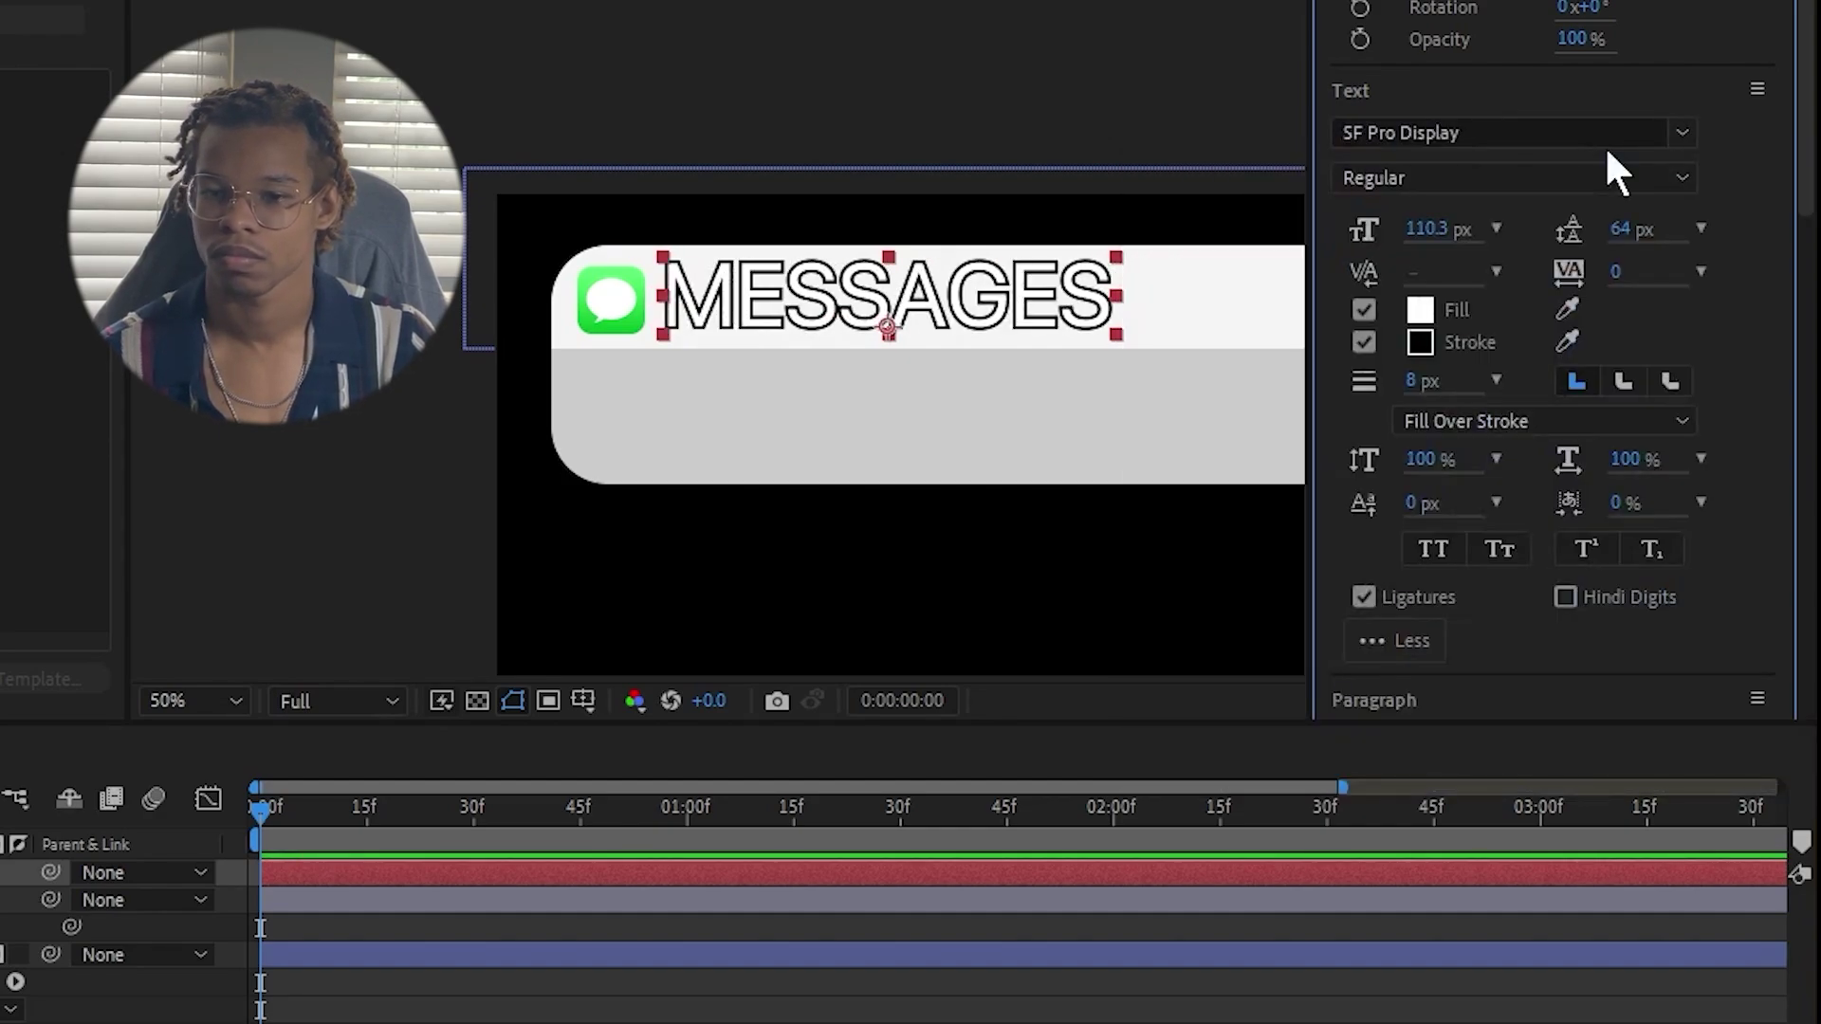
# Remove the MESSAGES text's stroke and set its fill color to black (000000).
pyautogui.click(1364, 342)
pyautogui.click(1420, 313)
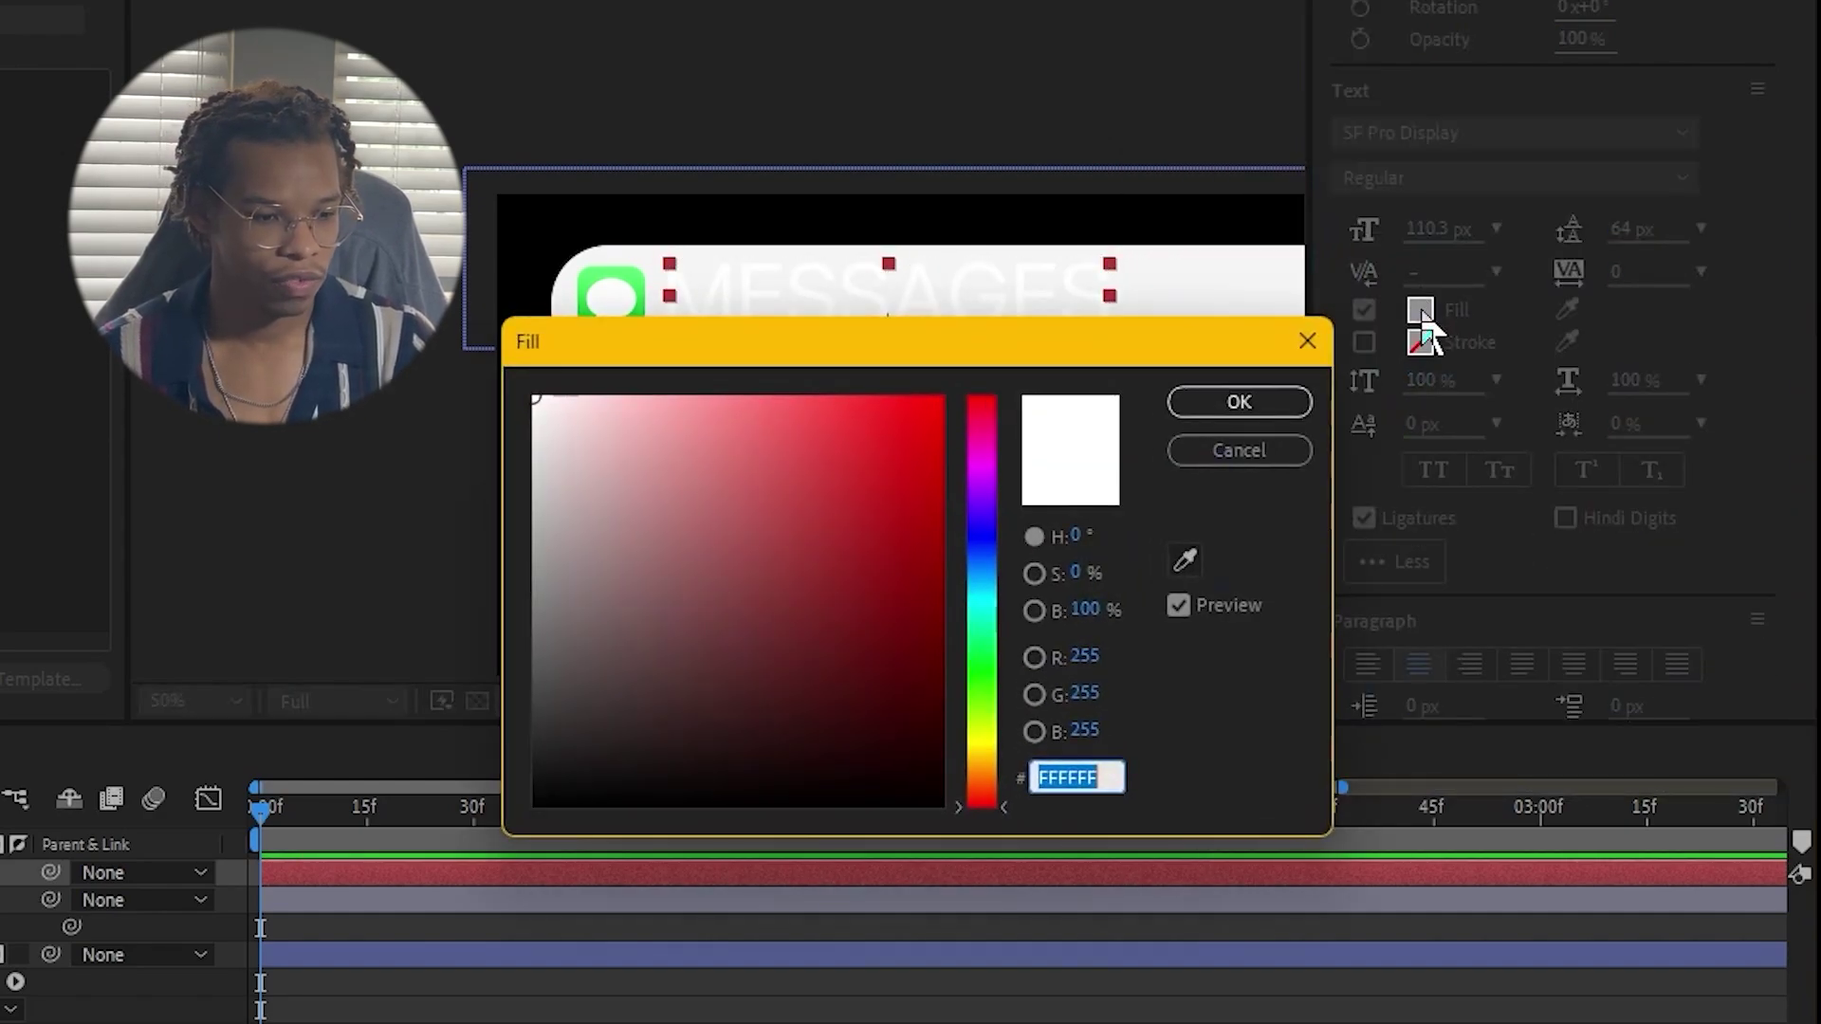
pyautogui.moveTo(702, 569); pyautogui.dragTo(484, 835)
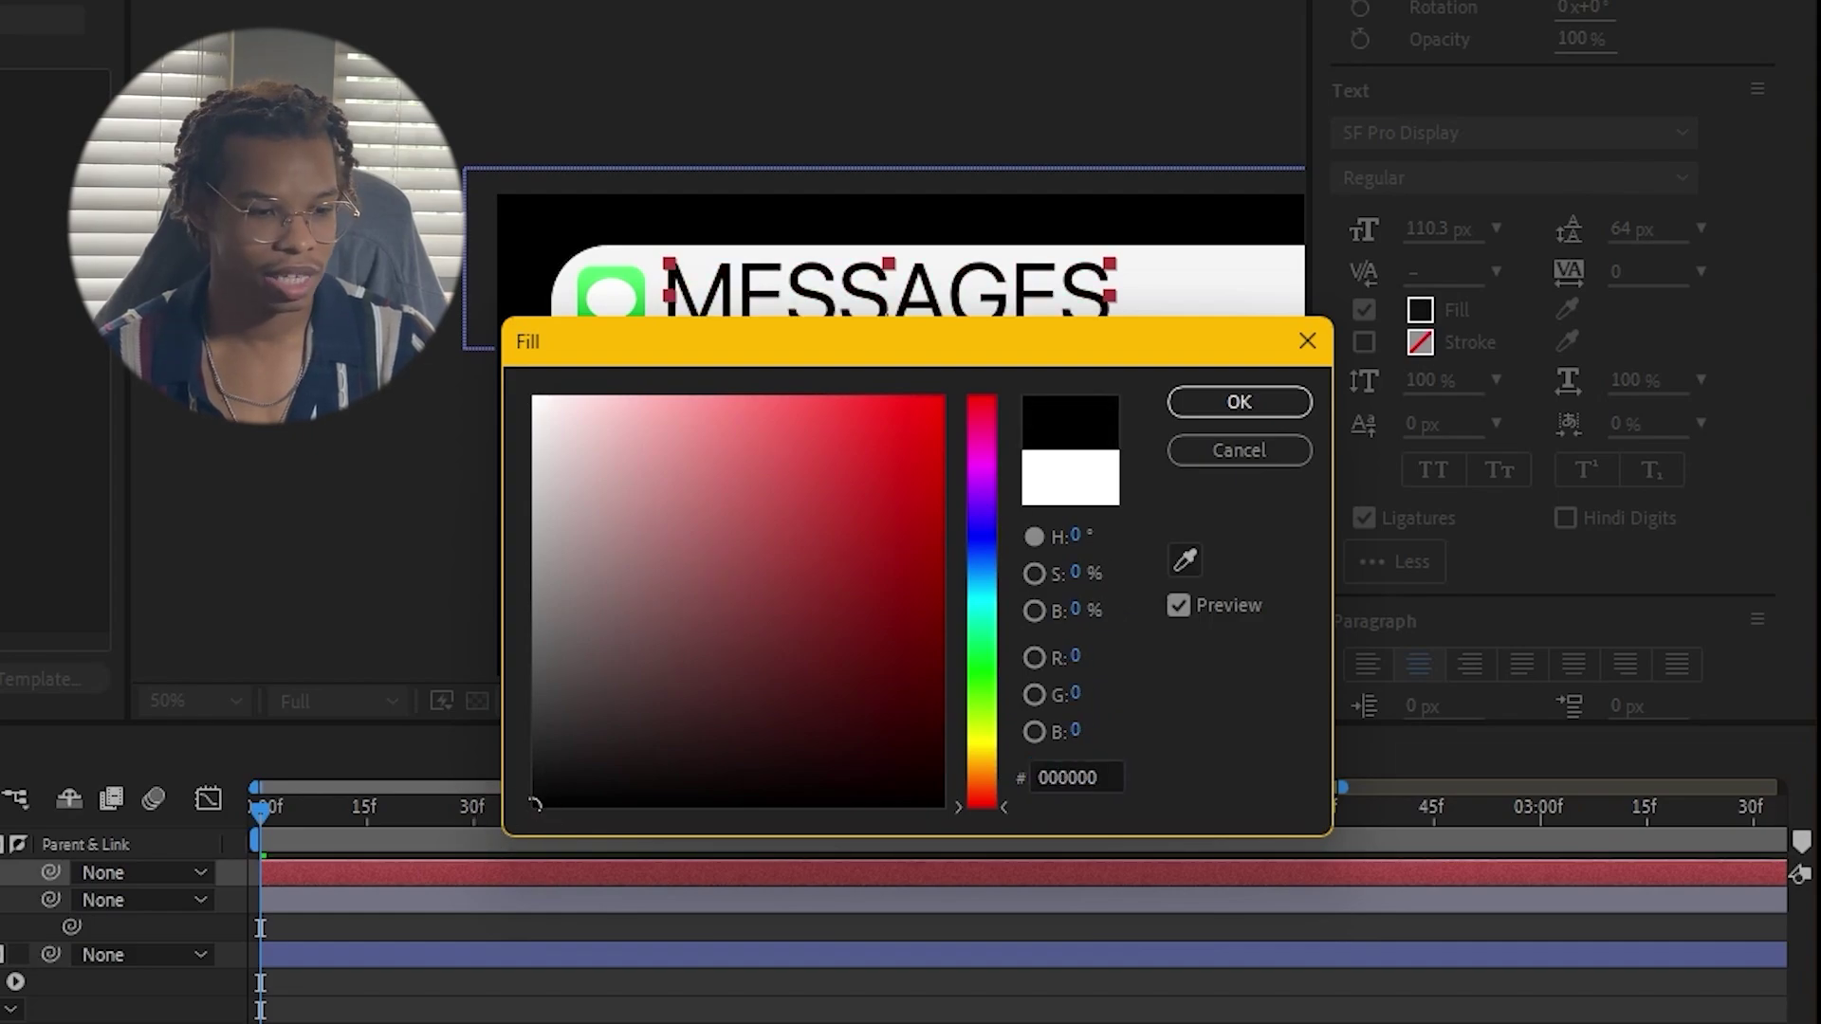
pyautogui.click(1238, 404)
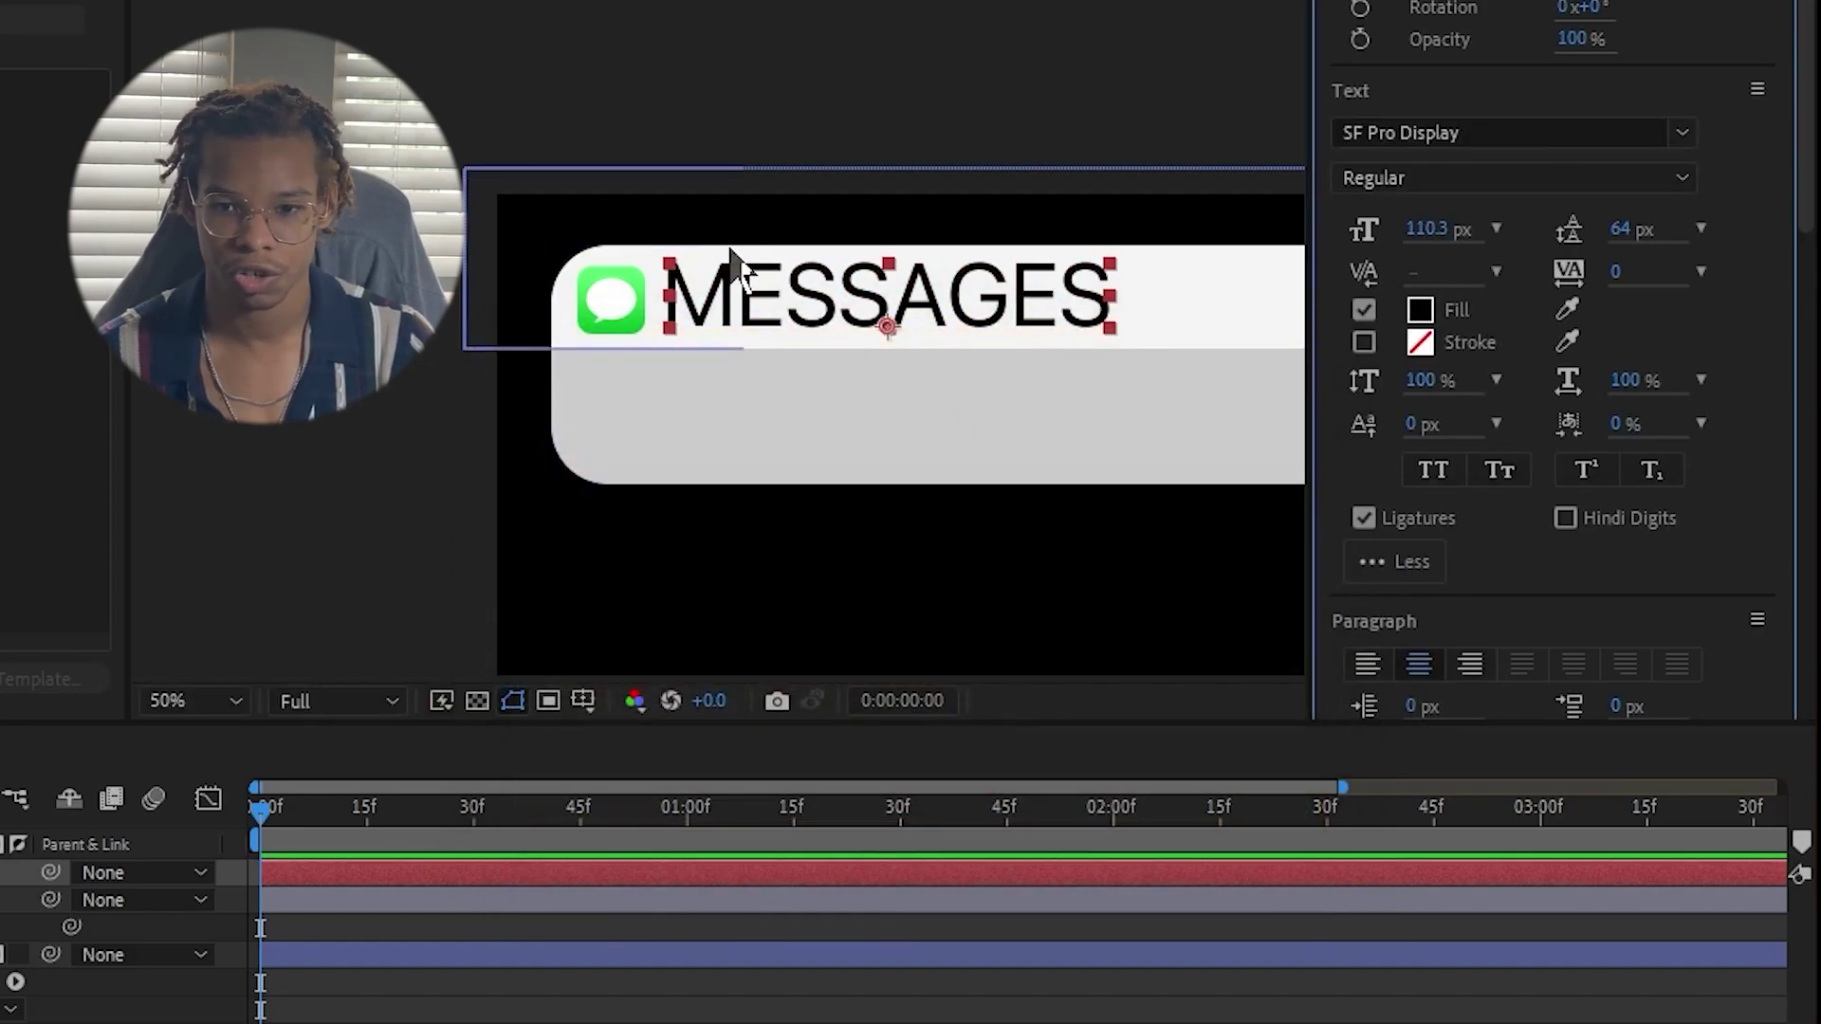
# Reduce the MESSAGES font size to 86.3 px and place the text right beside the logo.
pyautogui.scroll(2, 723, 313)
pyautogui.moveTo(1430, 249); pyautogui.dragTo(1407, 248)
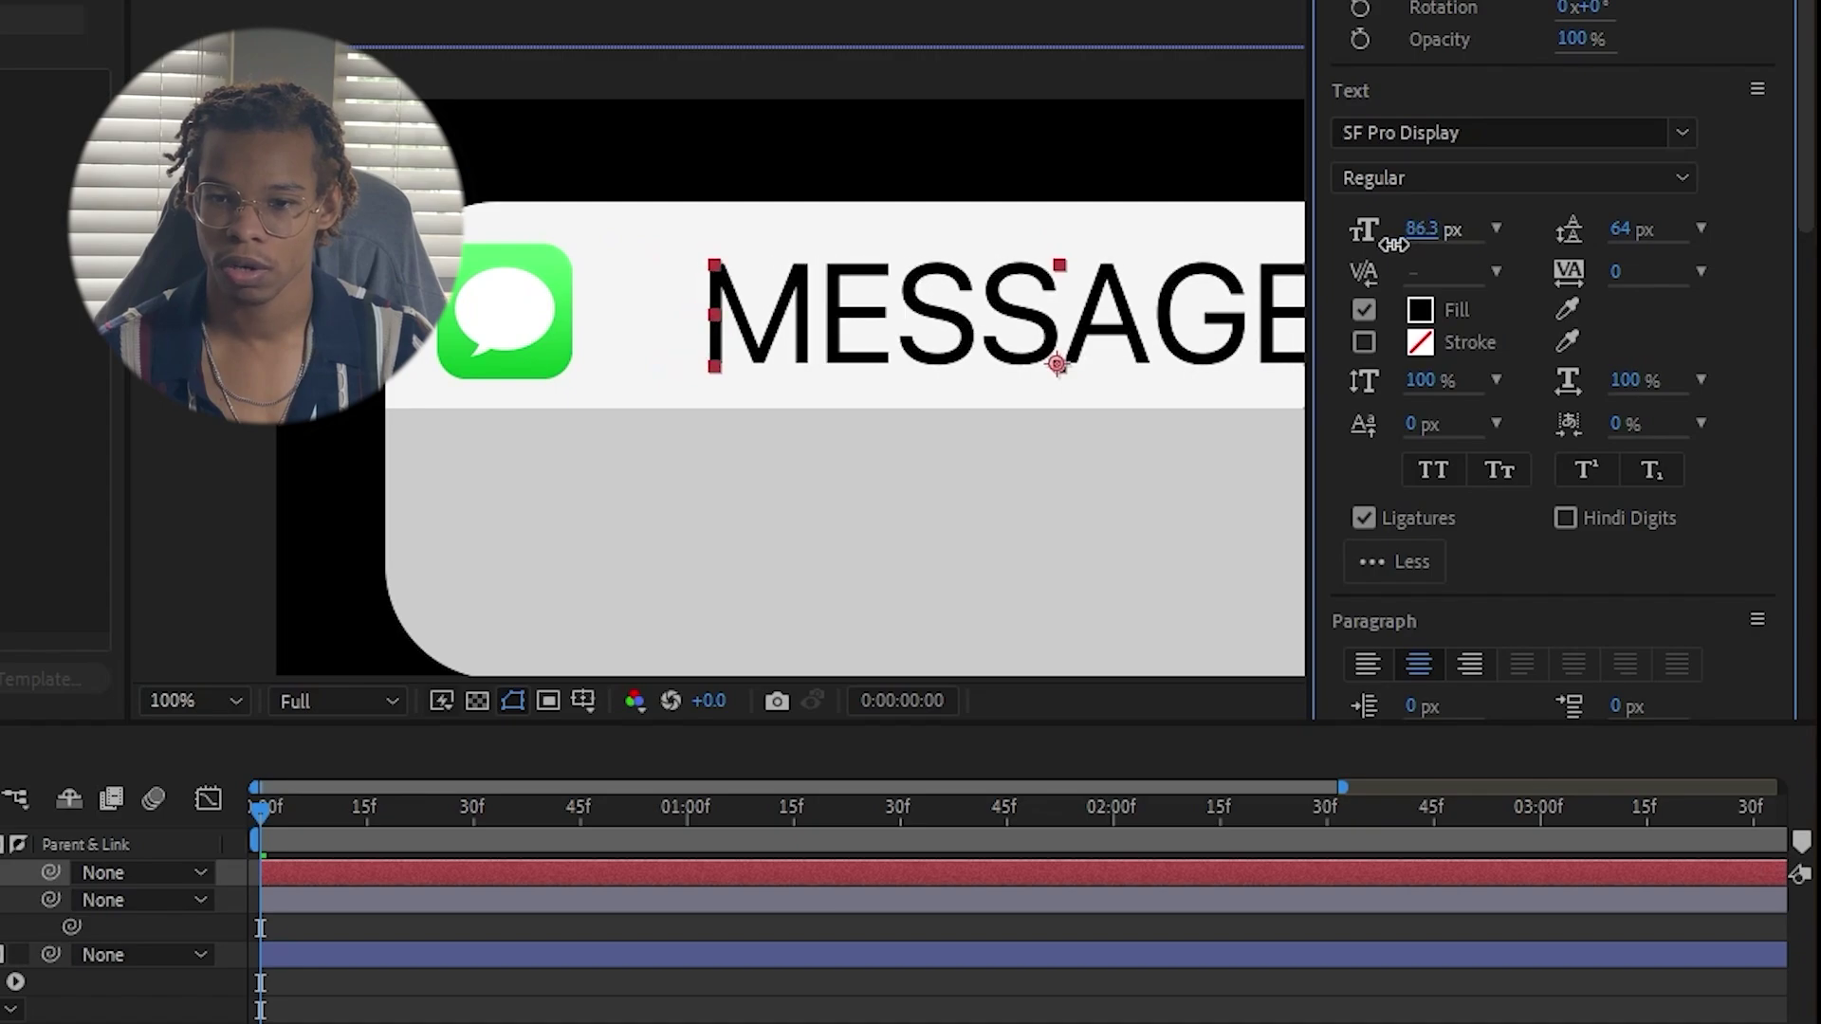
pyautogui.scroll(-2, 1090, 502)
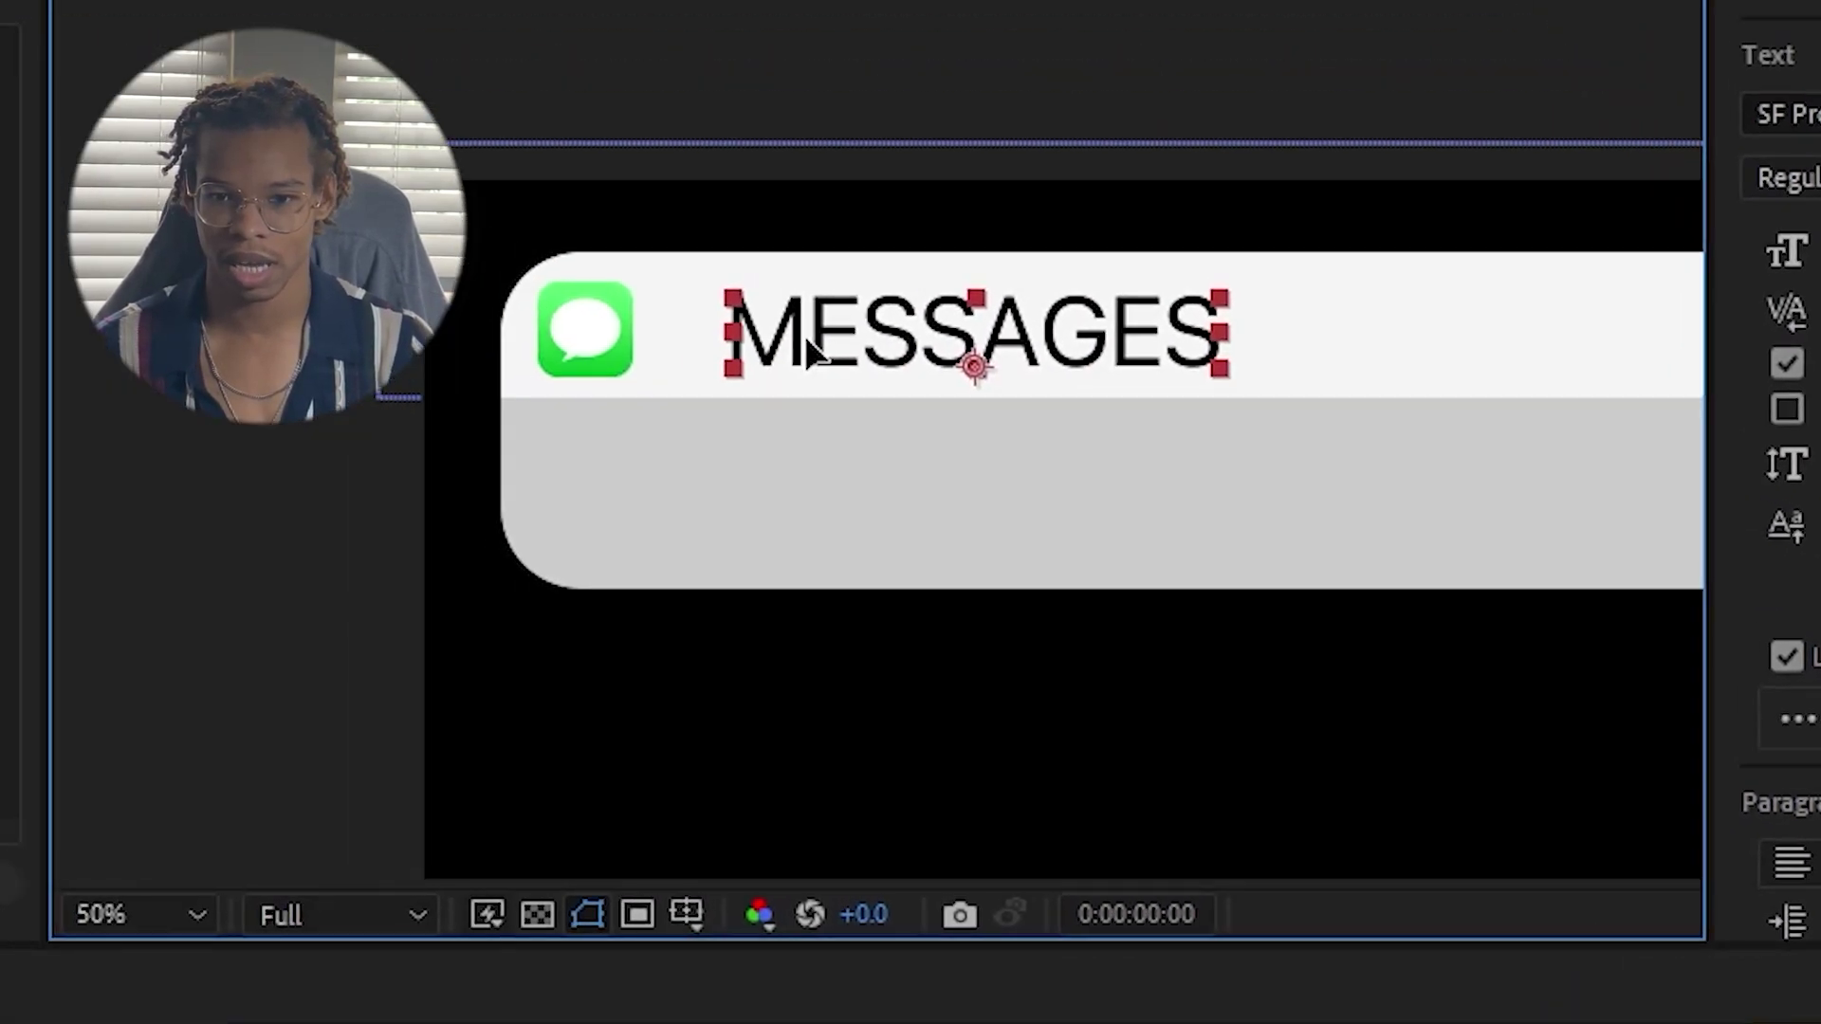
pyautogui.moveTo(782, 339); pyautogui.dragTo(775, 346)
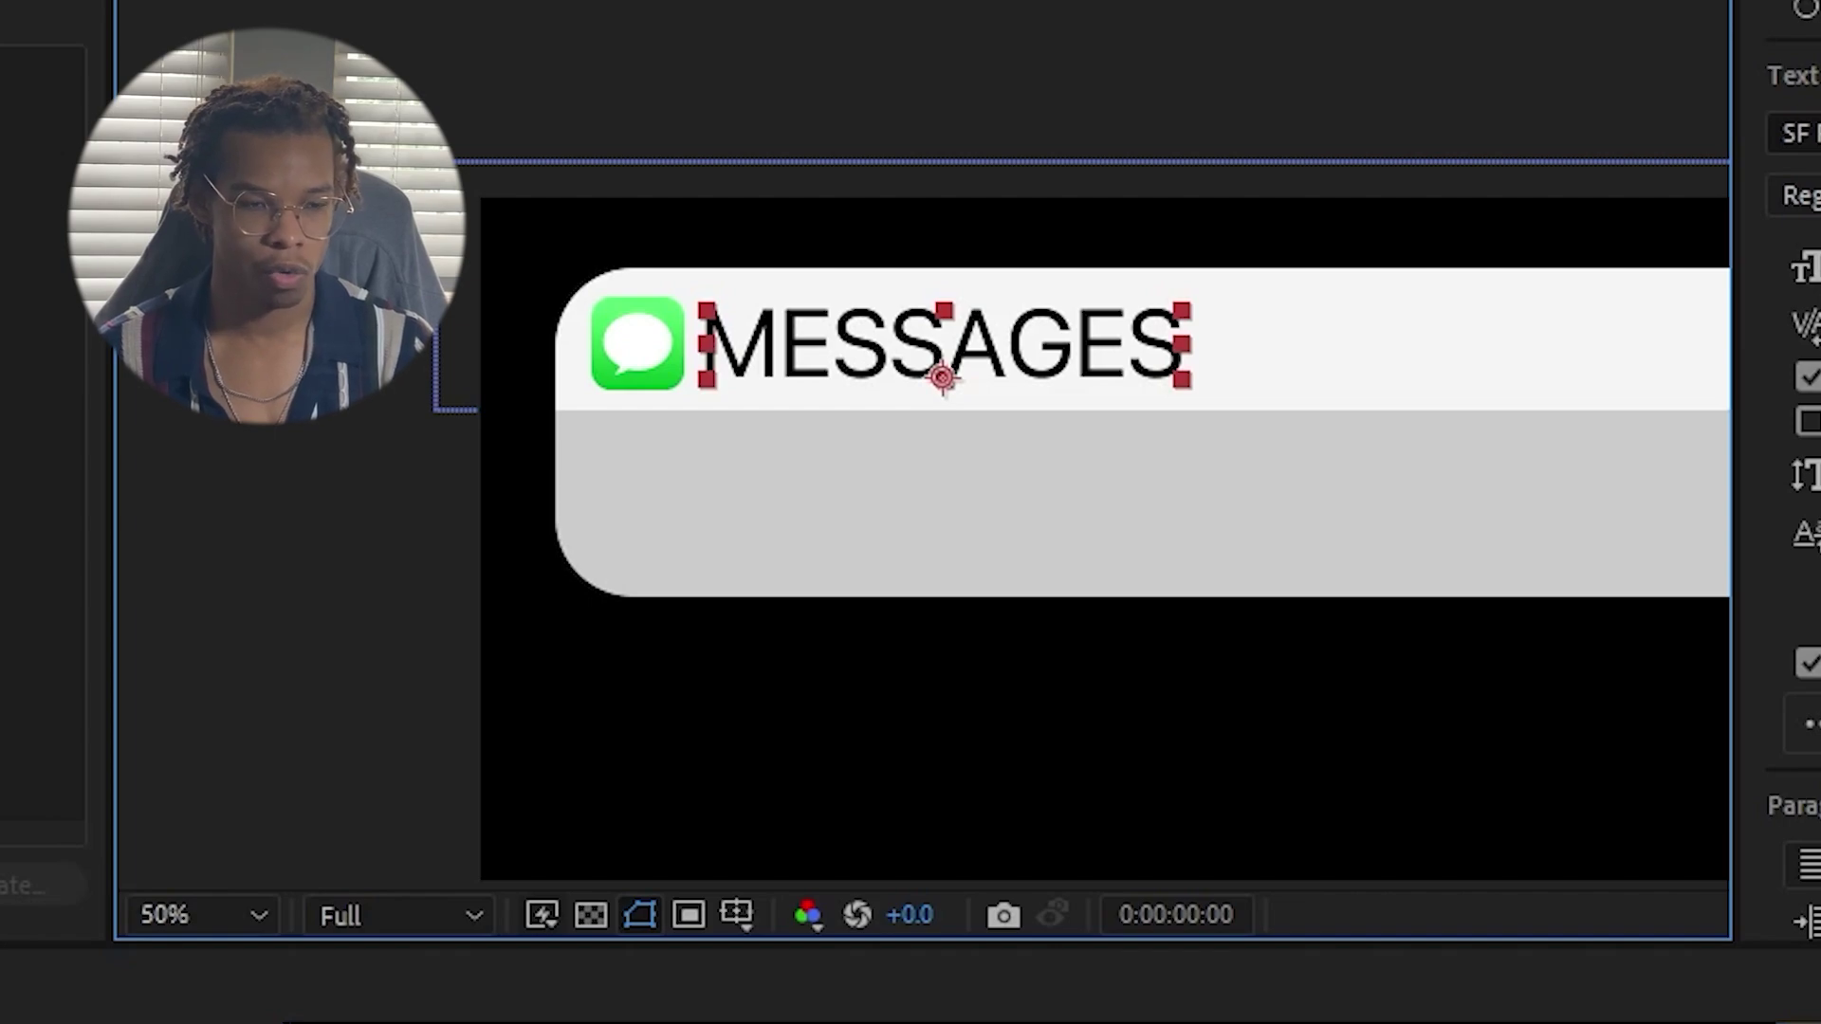
# Try replacing the center-aligned MESSAGES text with PHONE to test how a shorter word sits beside the logo.
pyautogui.doubleClick(1167, 366)
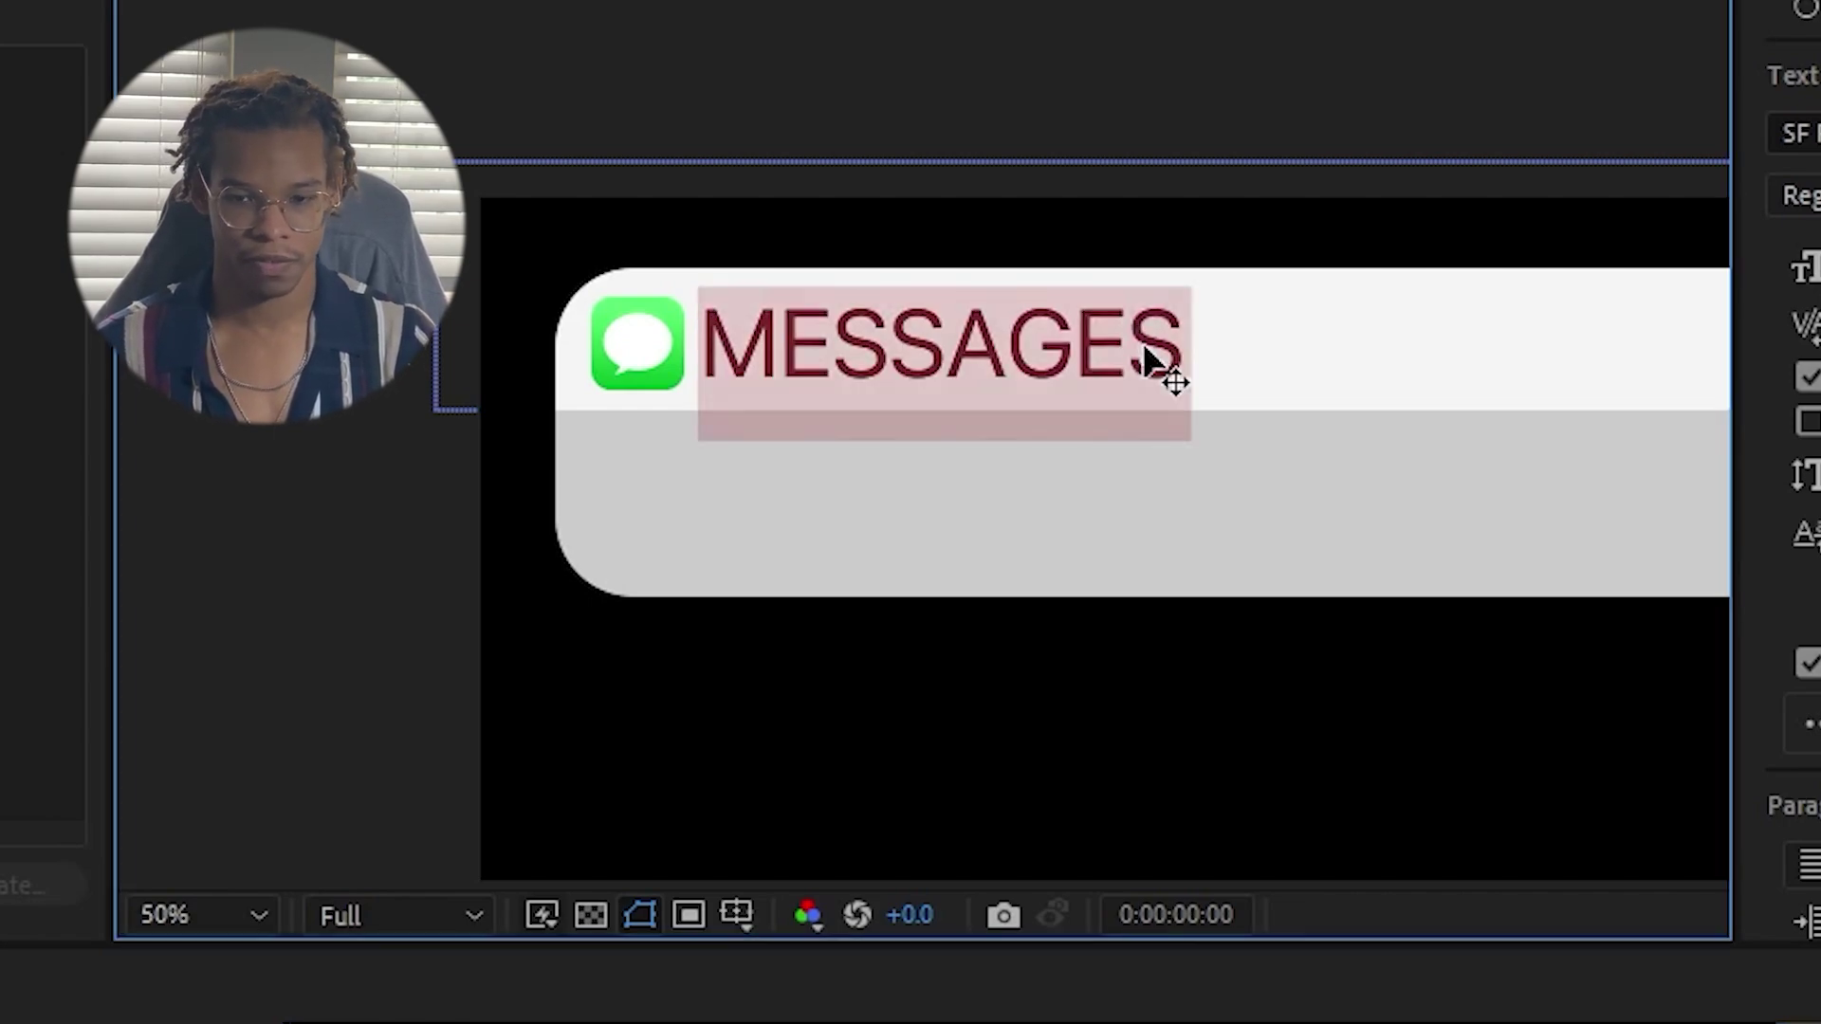
pyautogui.write('PHOPNE')
pyautogui.press('BackSpace')
pyautogui.press('BackSpace')
pyautogui.press('BackSpace')
pyautogui.write('NE')
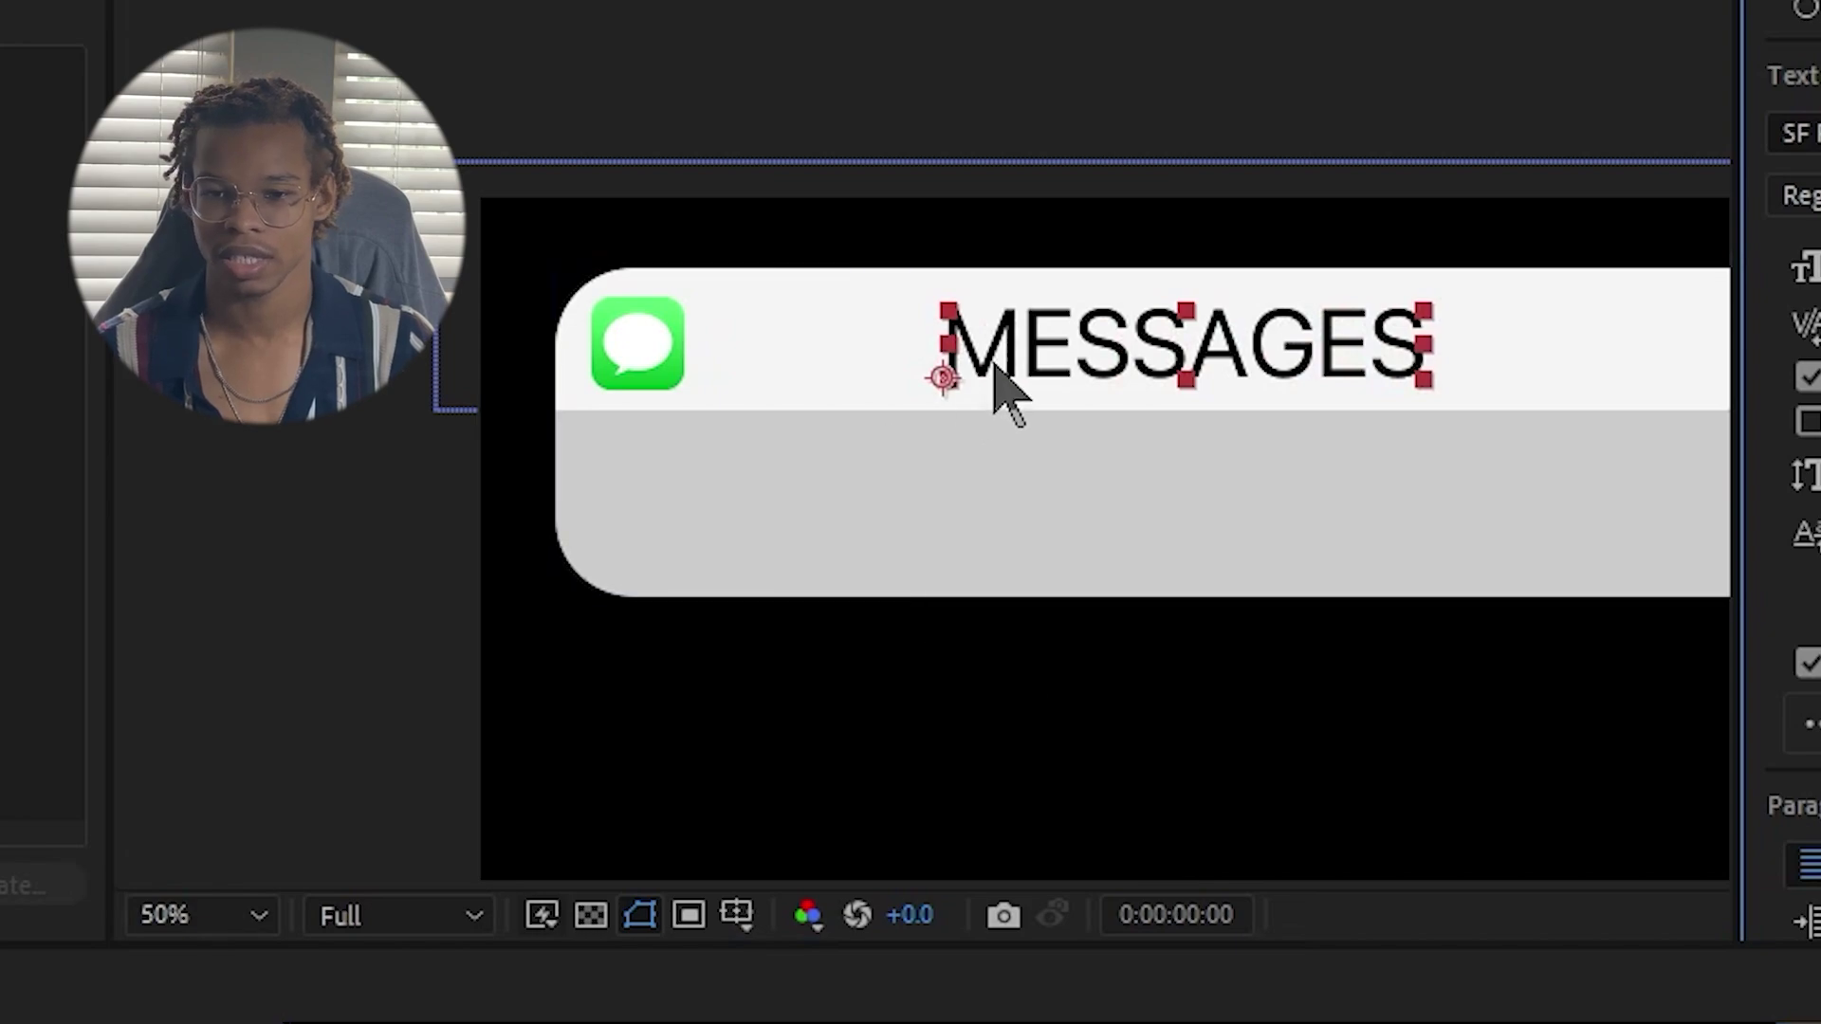
# Move the left-aligned MESSAGES text back beside the logo and test replacing its wording with PHONE.
pyautogui.moveTo(996, 386); pyautogui.dragTo(749, 357)
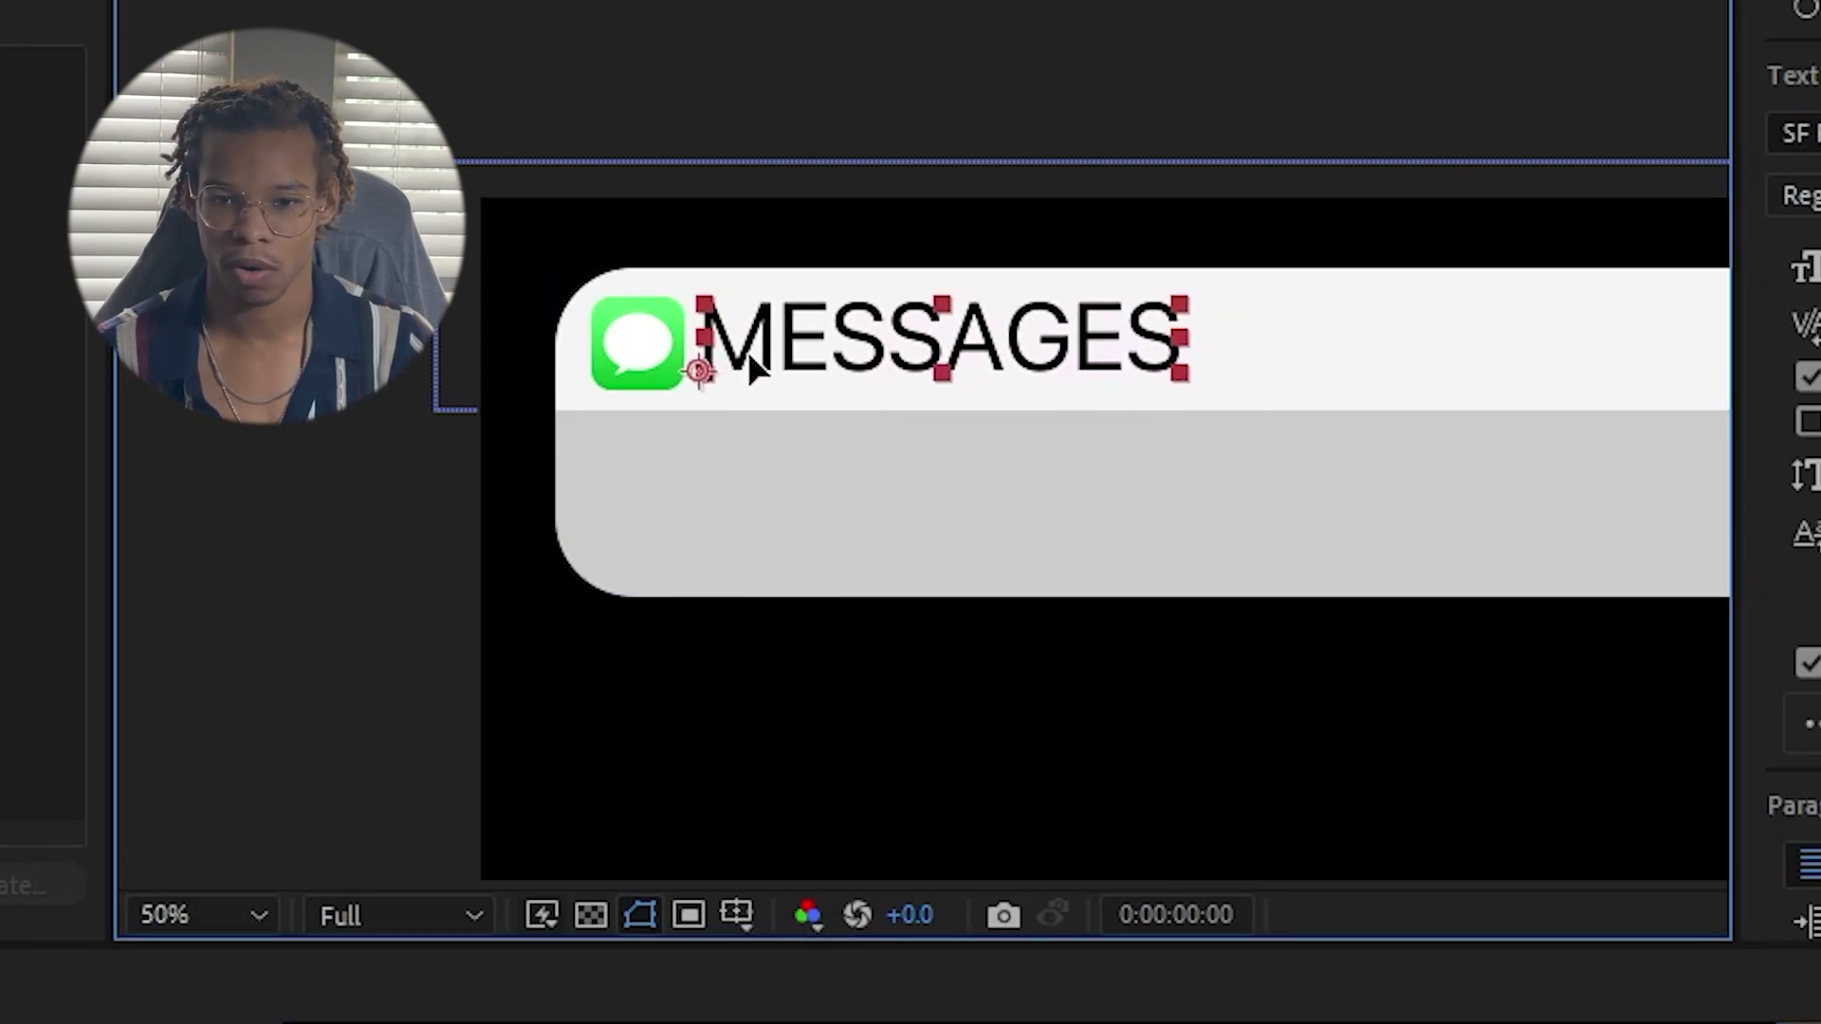
pyautogui.hotkey('ctrl', 't')
pyautogui.click(1126, 325)
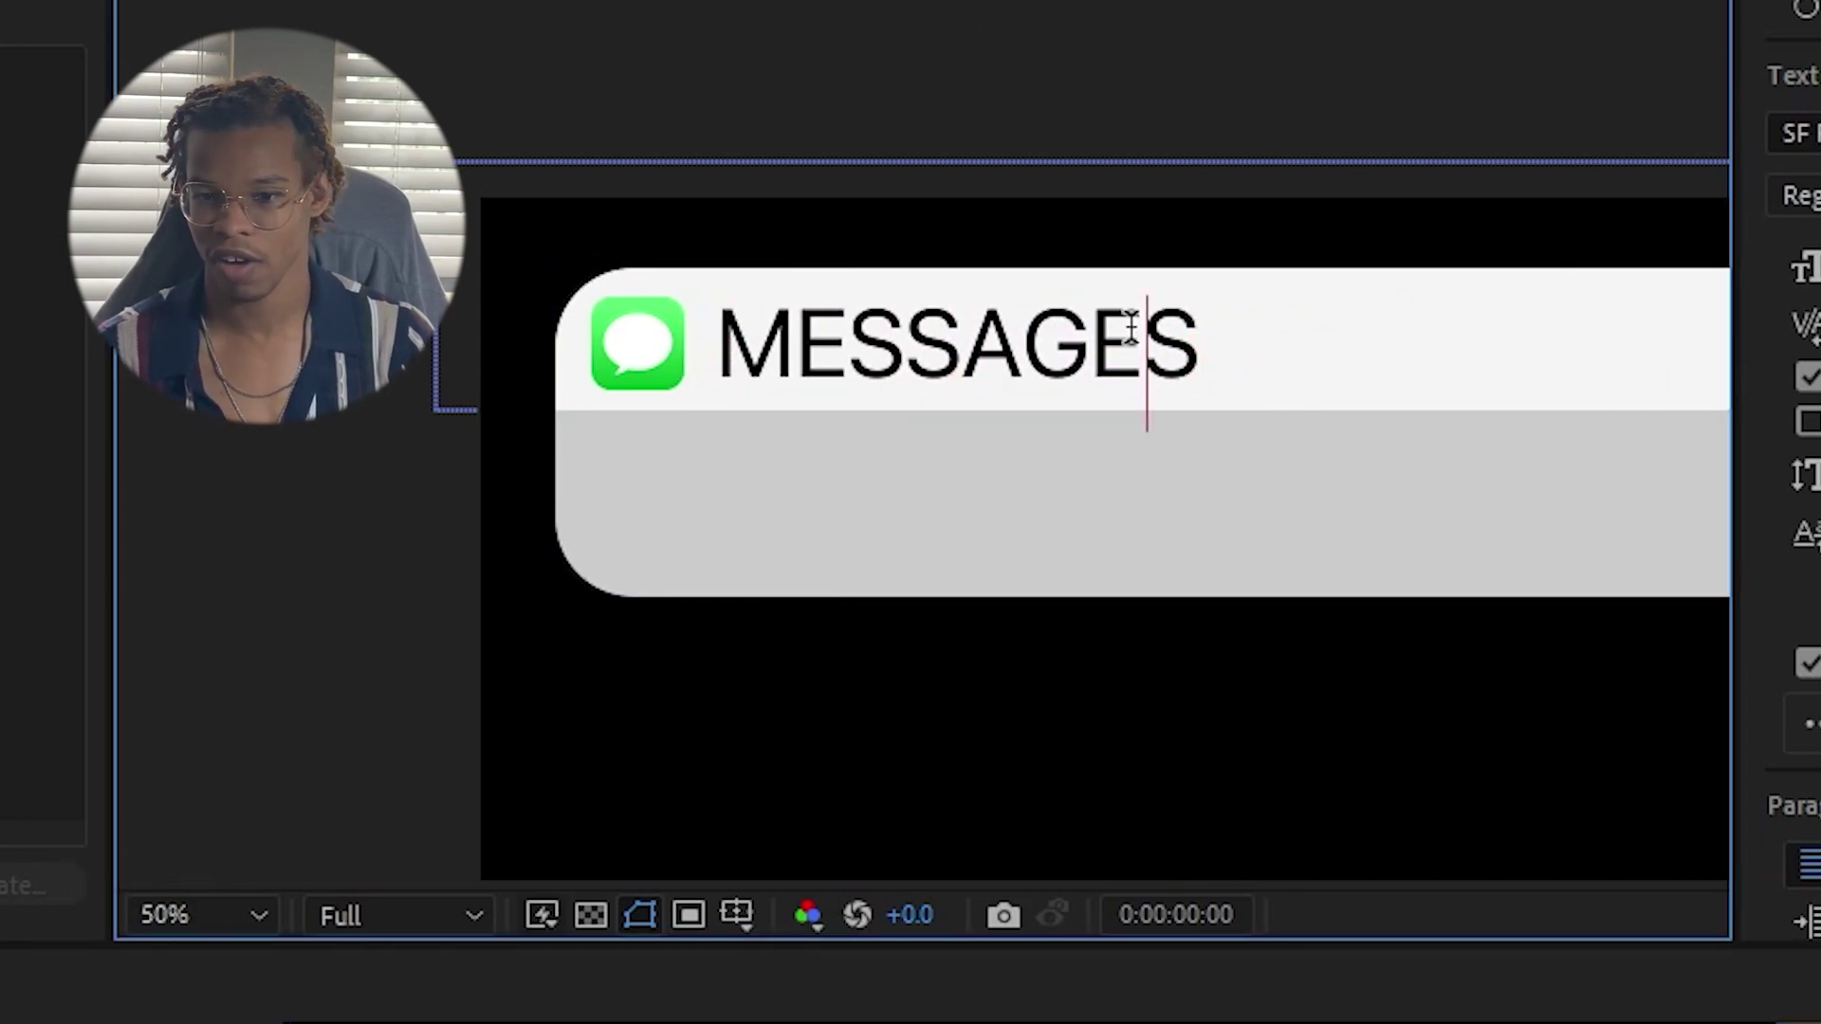
pyautogui.hotkey('ctrl', 'a')
pyautogui.write('PHONE')
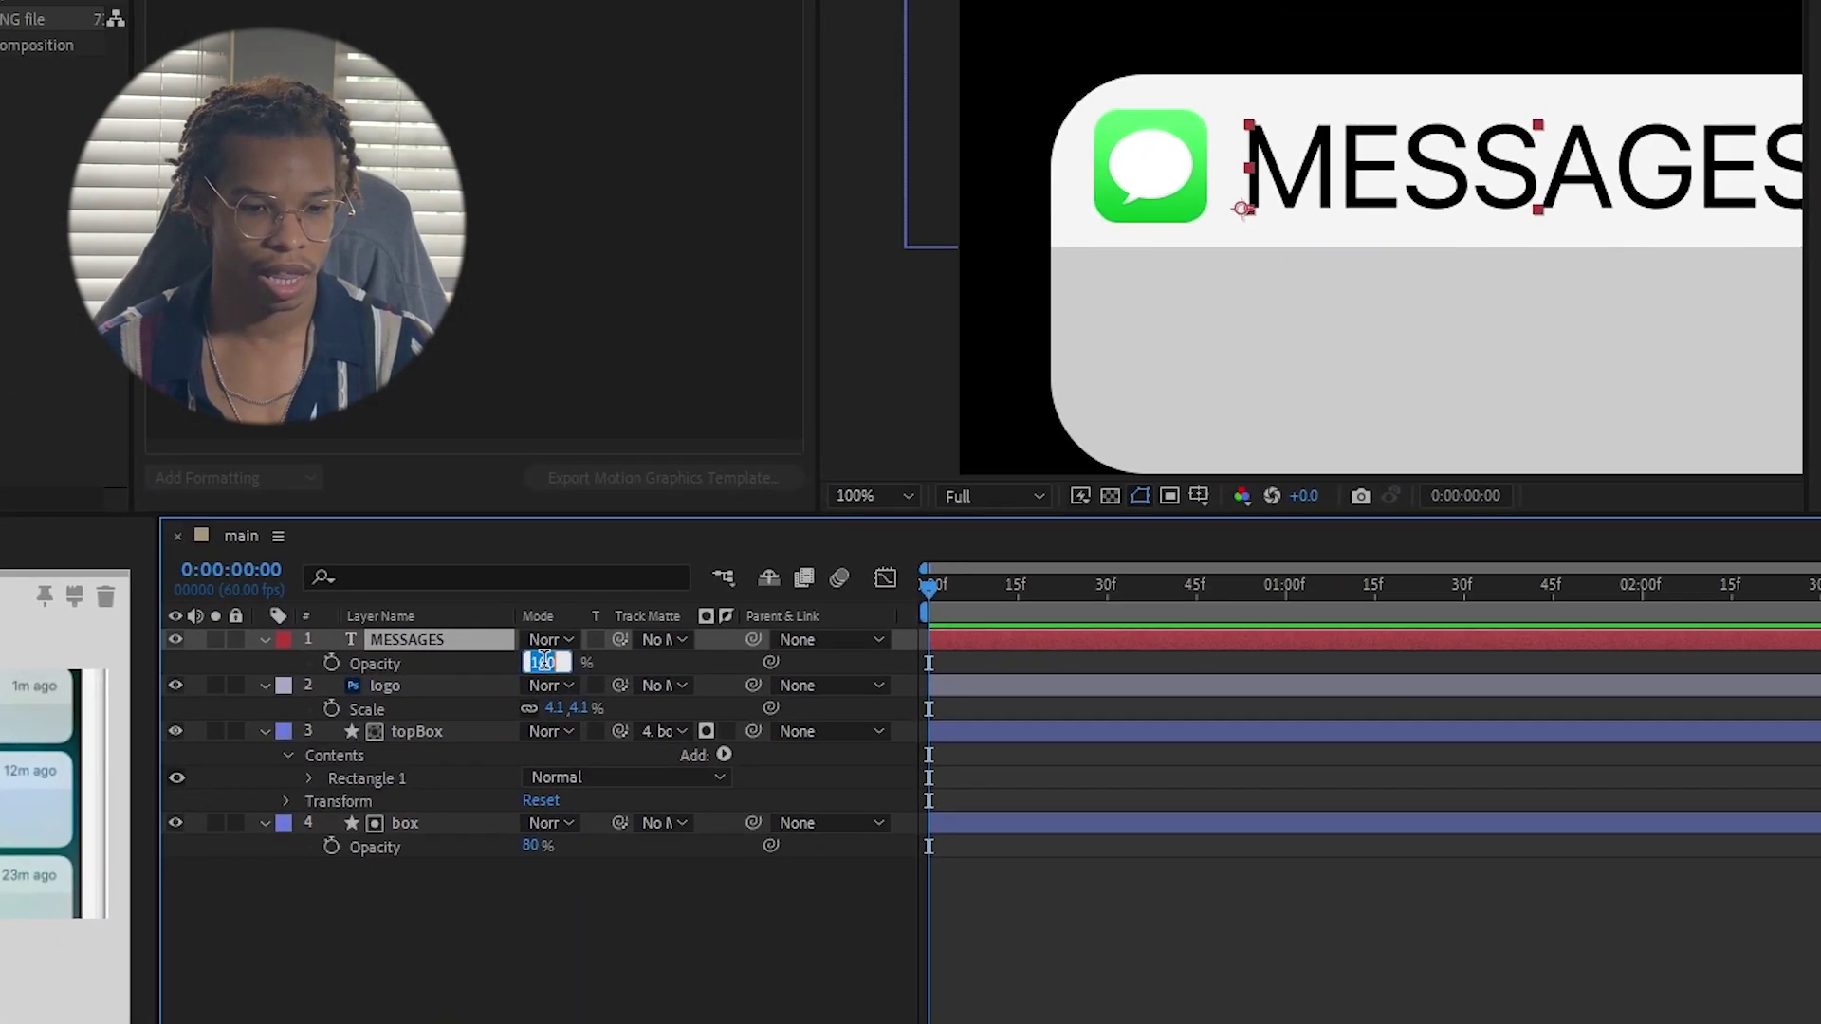
# Set the MESSAGES layer's opacity to 80% and change the text's fill color to gray.
pyautogui.write('80')
pyautogui.press('Return')
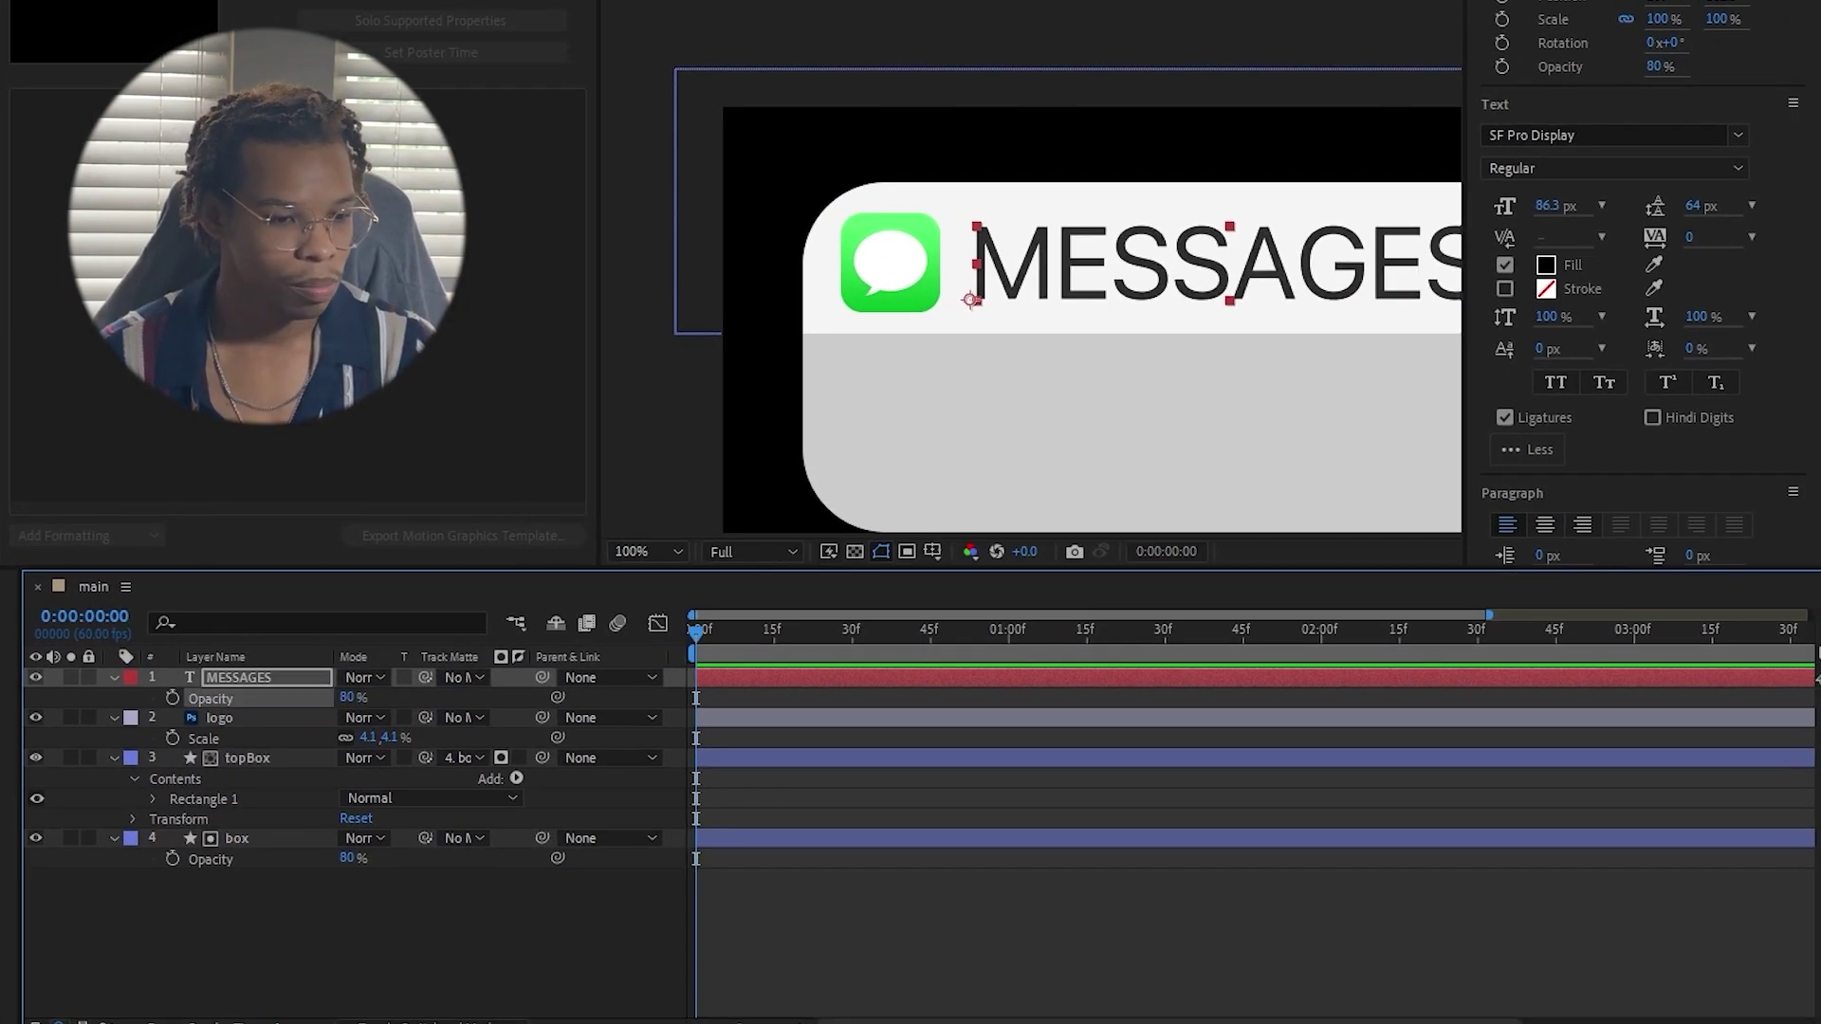
pyautogui.click(1536, 275)
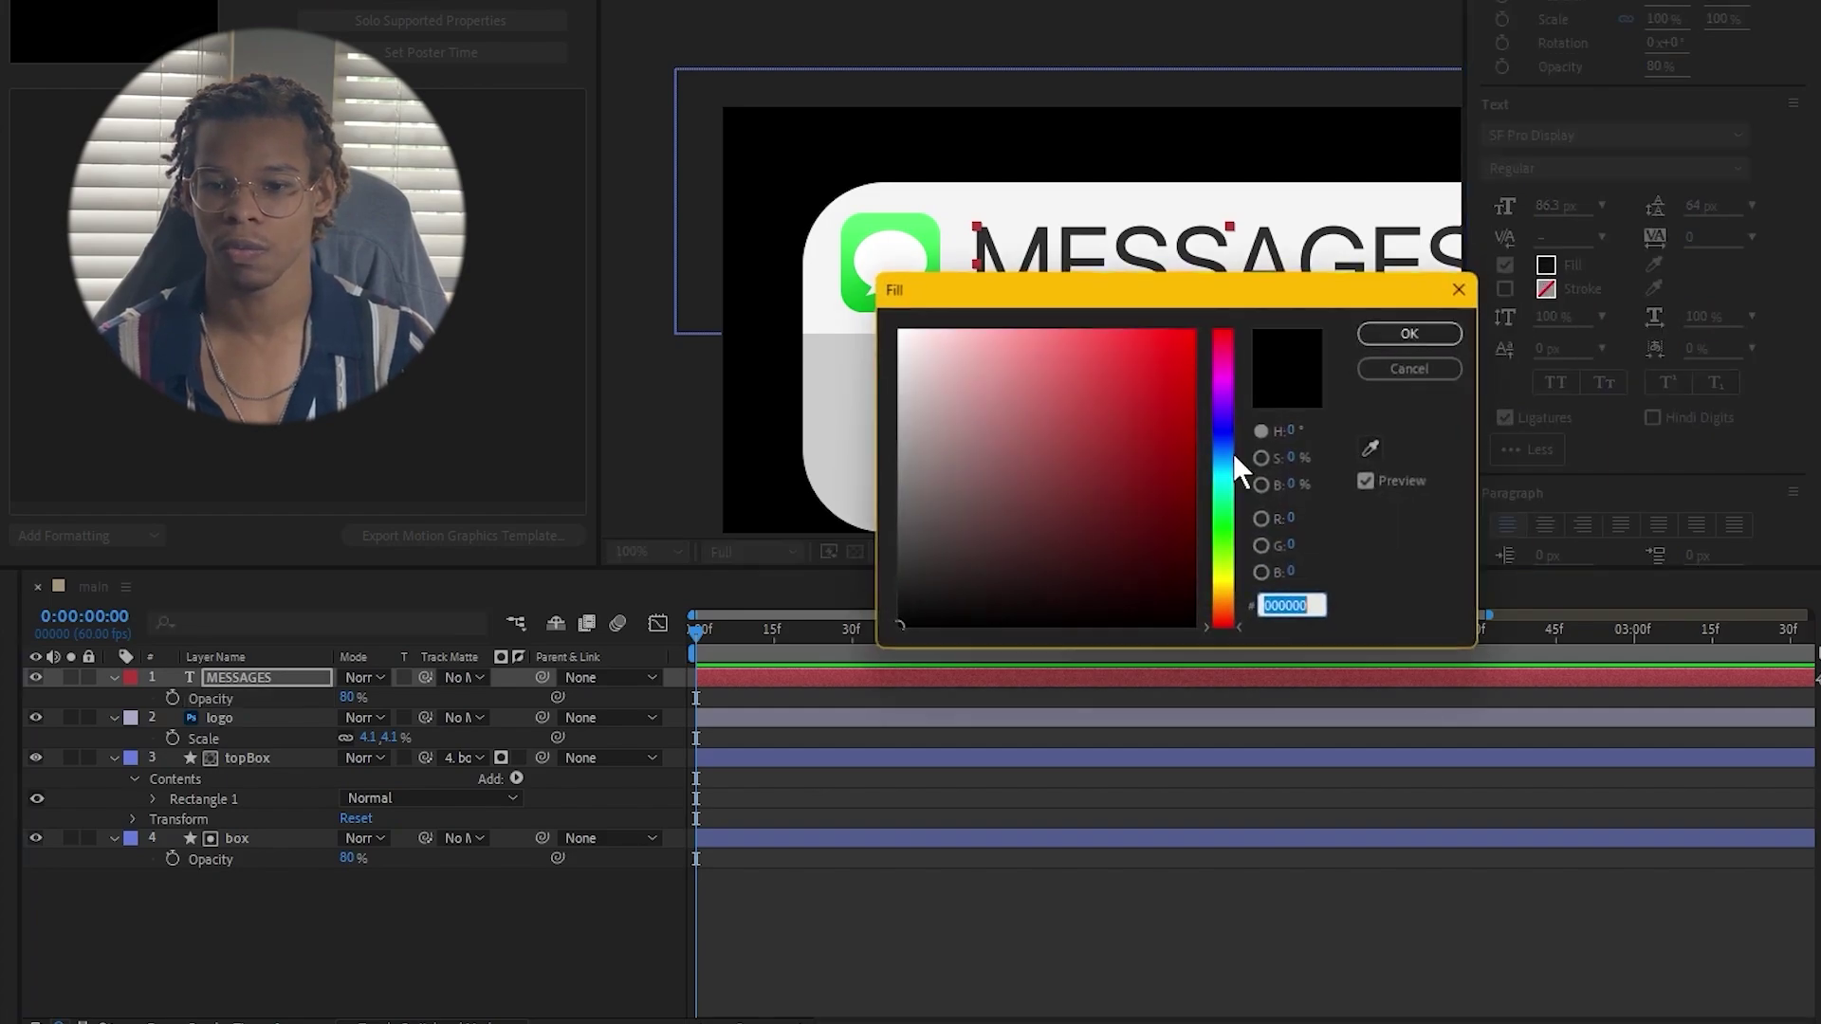
pyautogui.moveTo(987, 565); pyautogui.dragTo(884, 528)
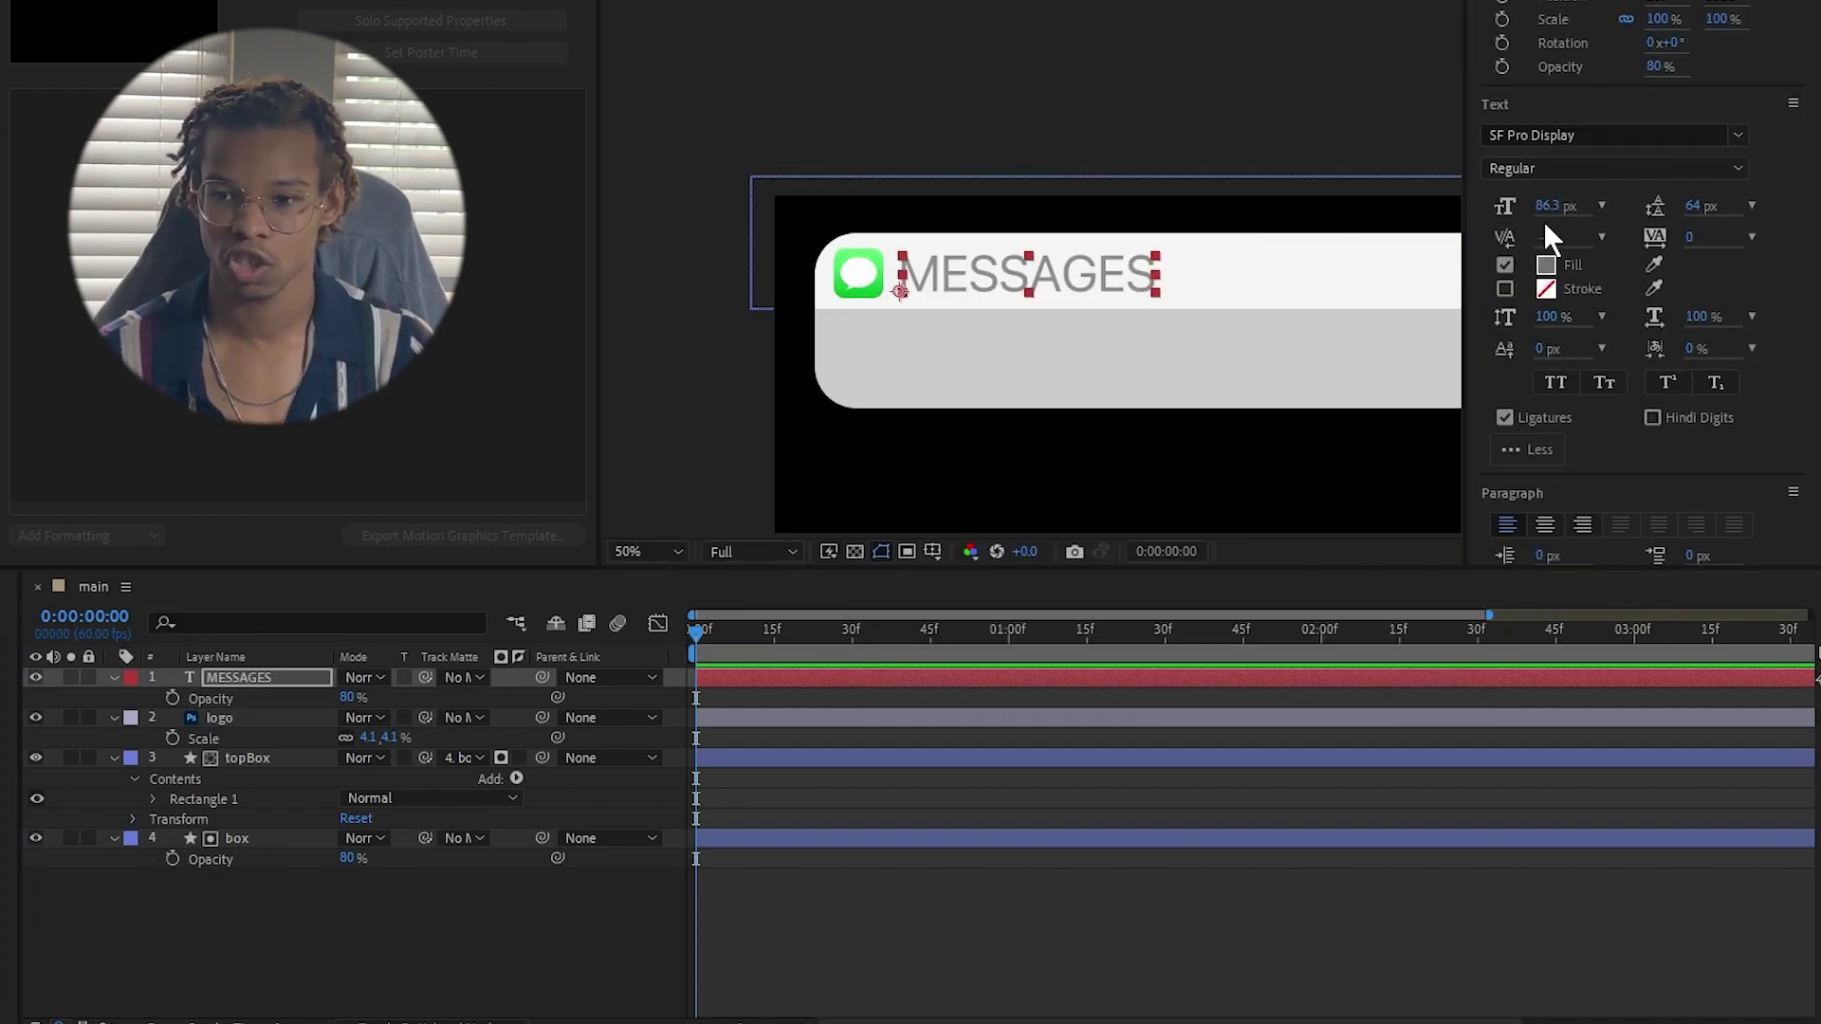
# Reduce the MESSAGES font size to 68.2 px and scale the logo layer to 3%.
pyautogui.moveTo(1545, 207); pyautogui.dragTo(1367, 258)
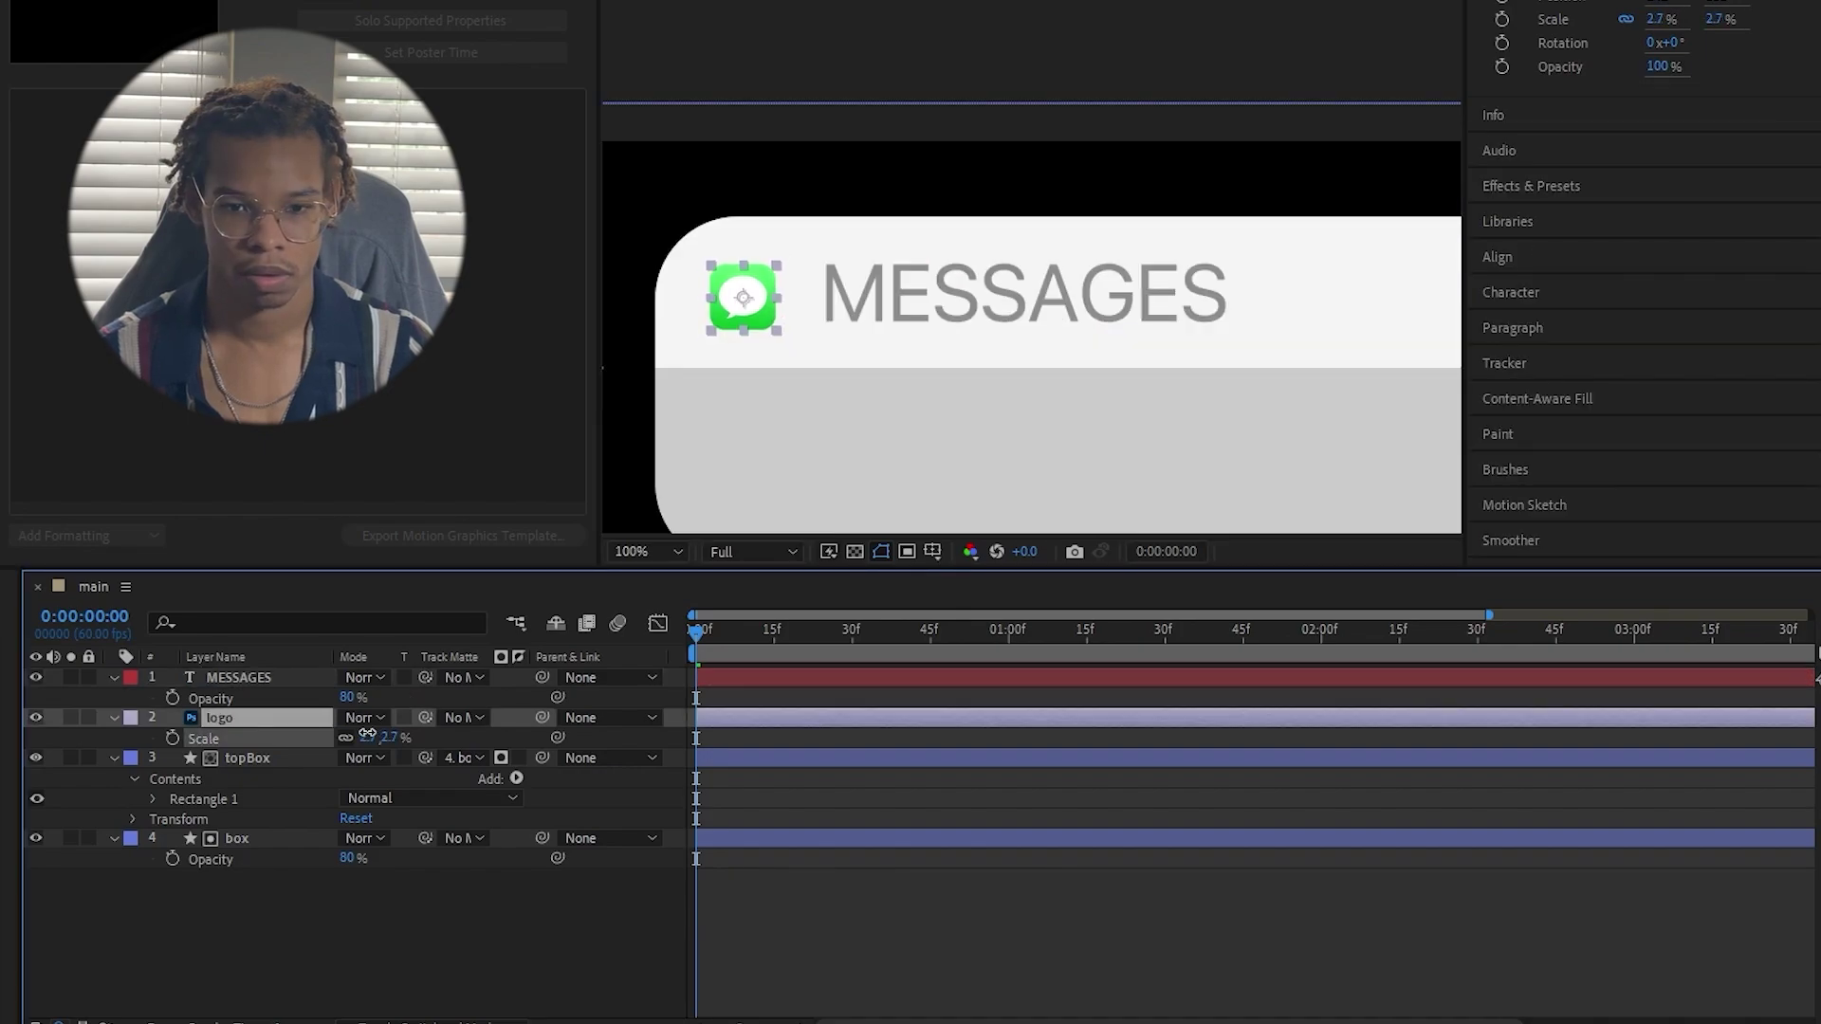
pyautogui.moveTo(379, 737); pyautogui.dragTo(370, 737)
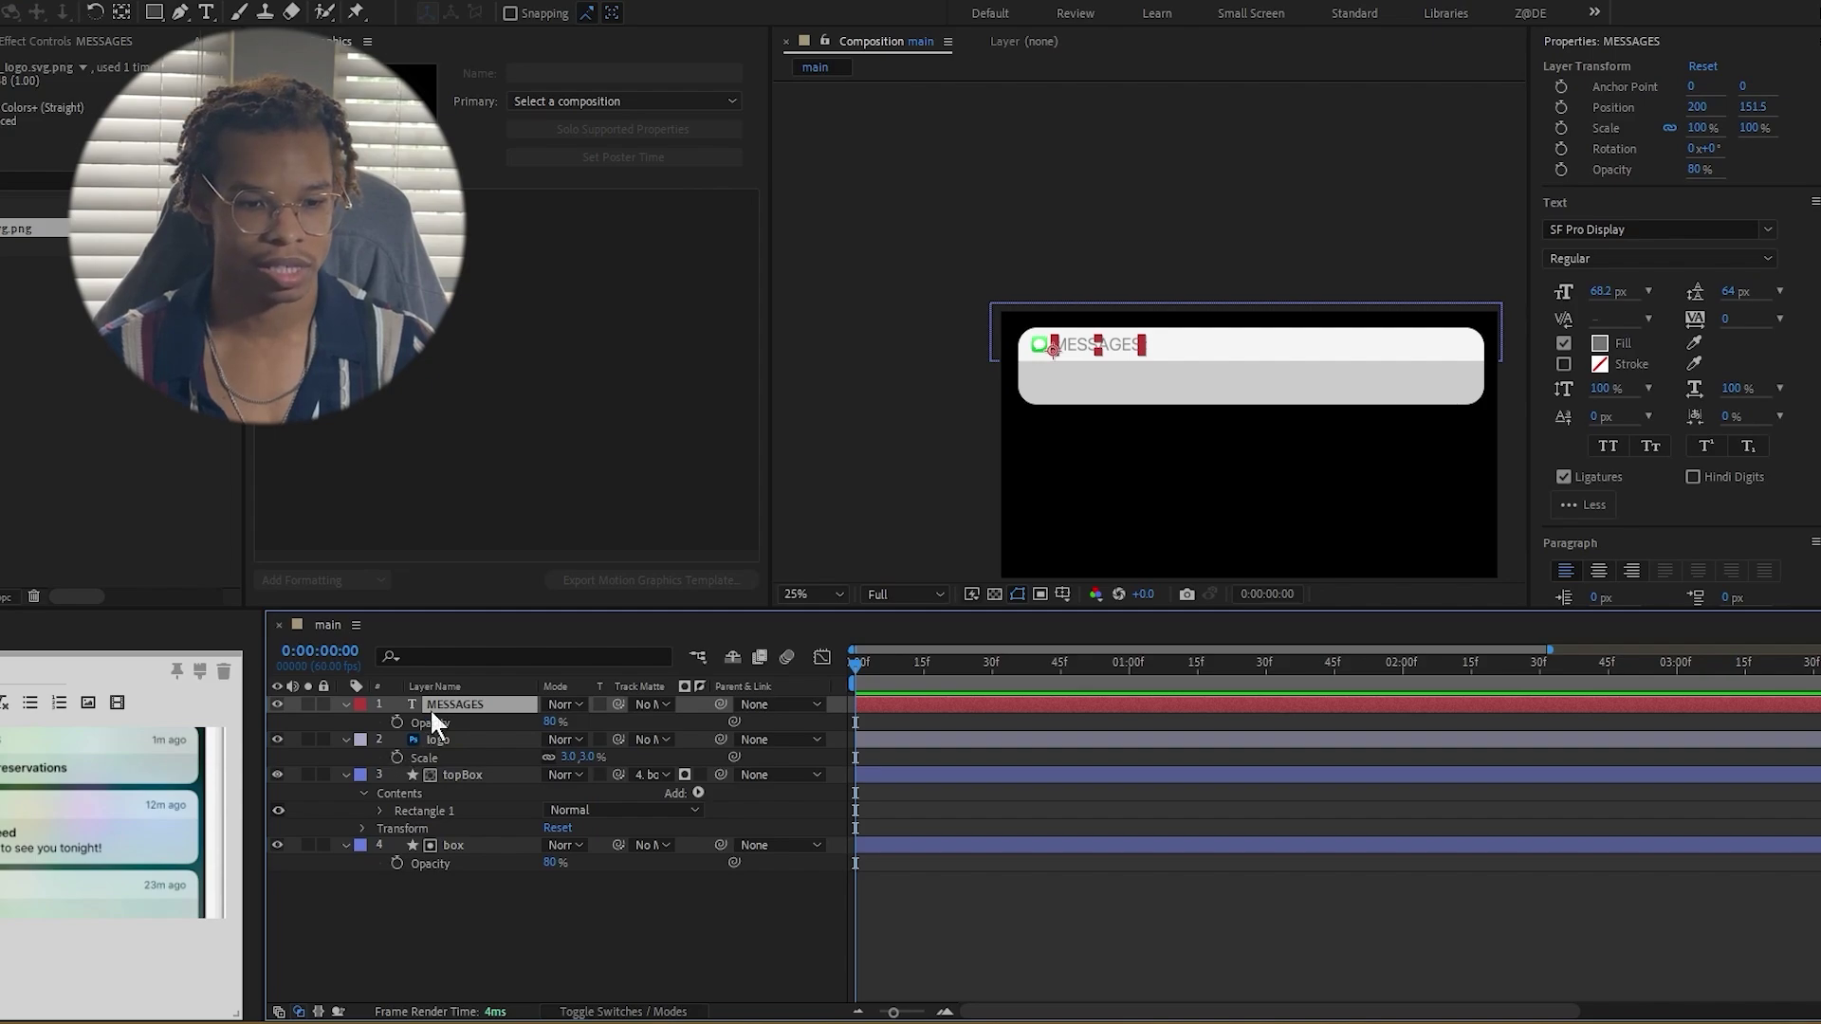
# Duplicate the MESSAGES text, place the copy at the header's far end, change its wording to "1m ago" and right-align it.
pyautogui.hotkey('ctrl', 'd')
pyautogui.moveTo(1114, 379); pyautogui.dragTo(1443, 349)
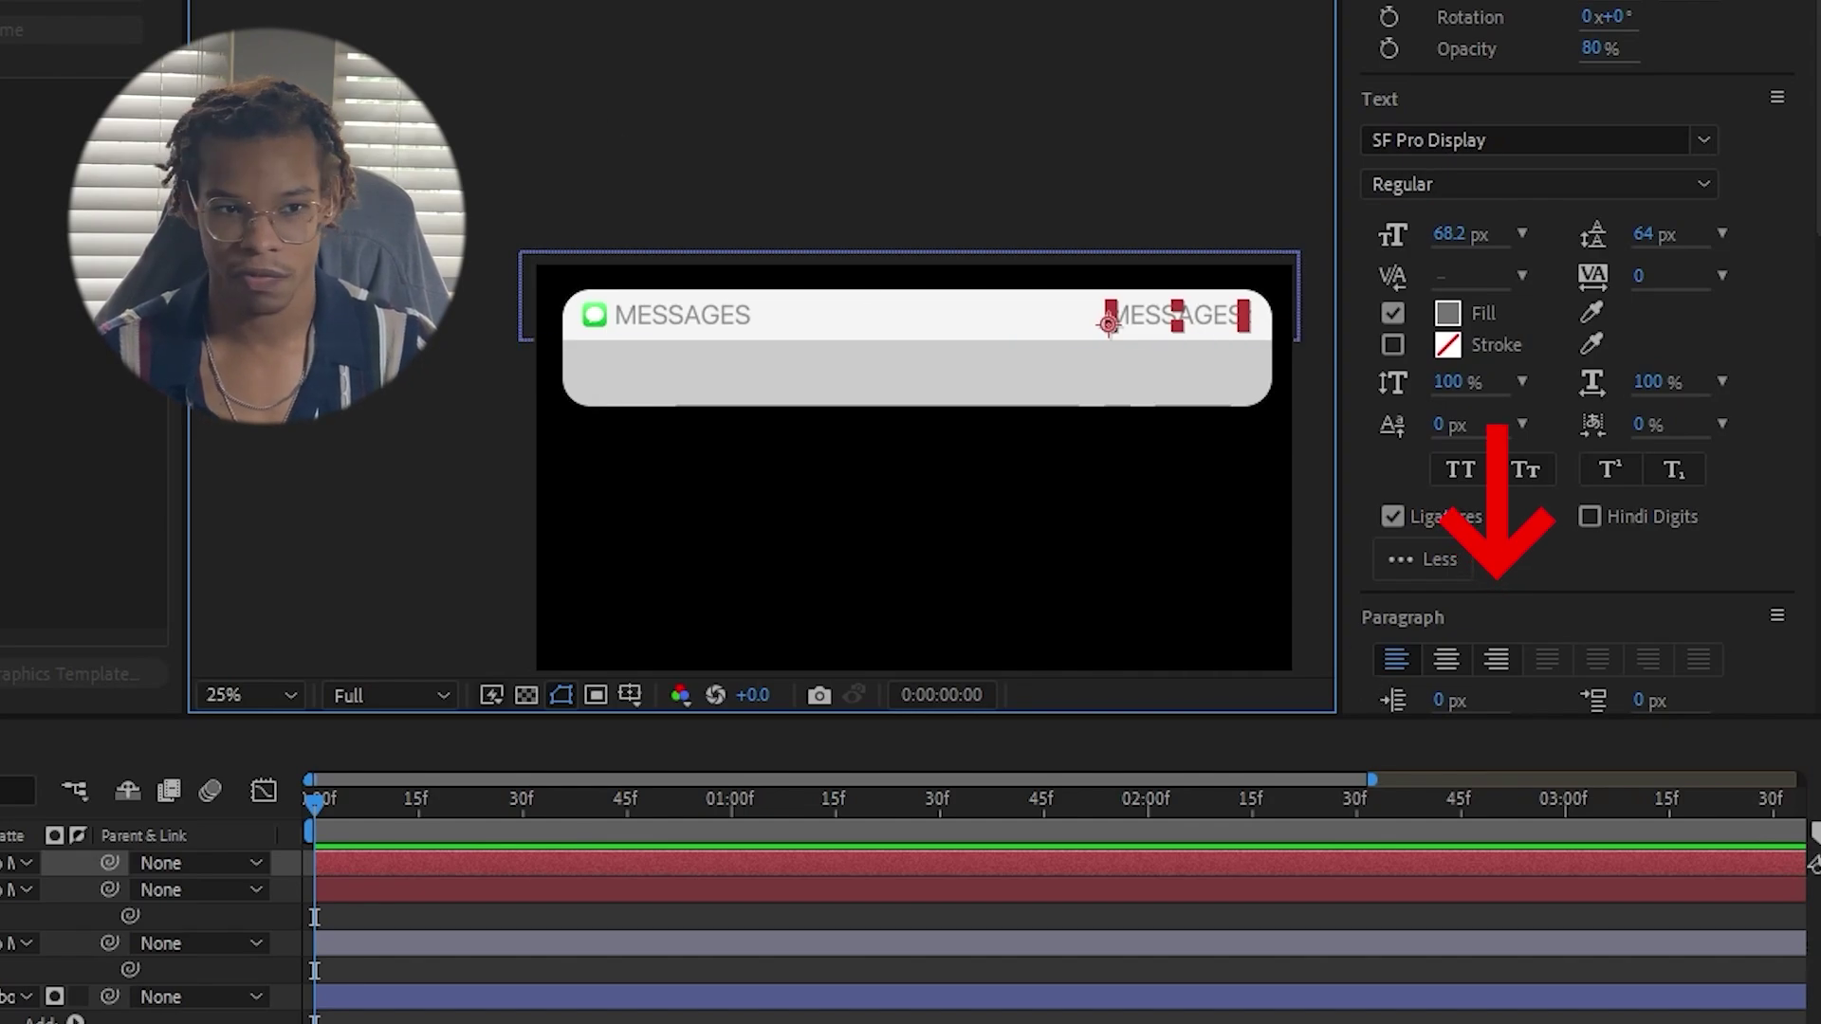
pyautogui.doubleClick(1197, 323)
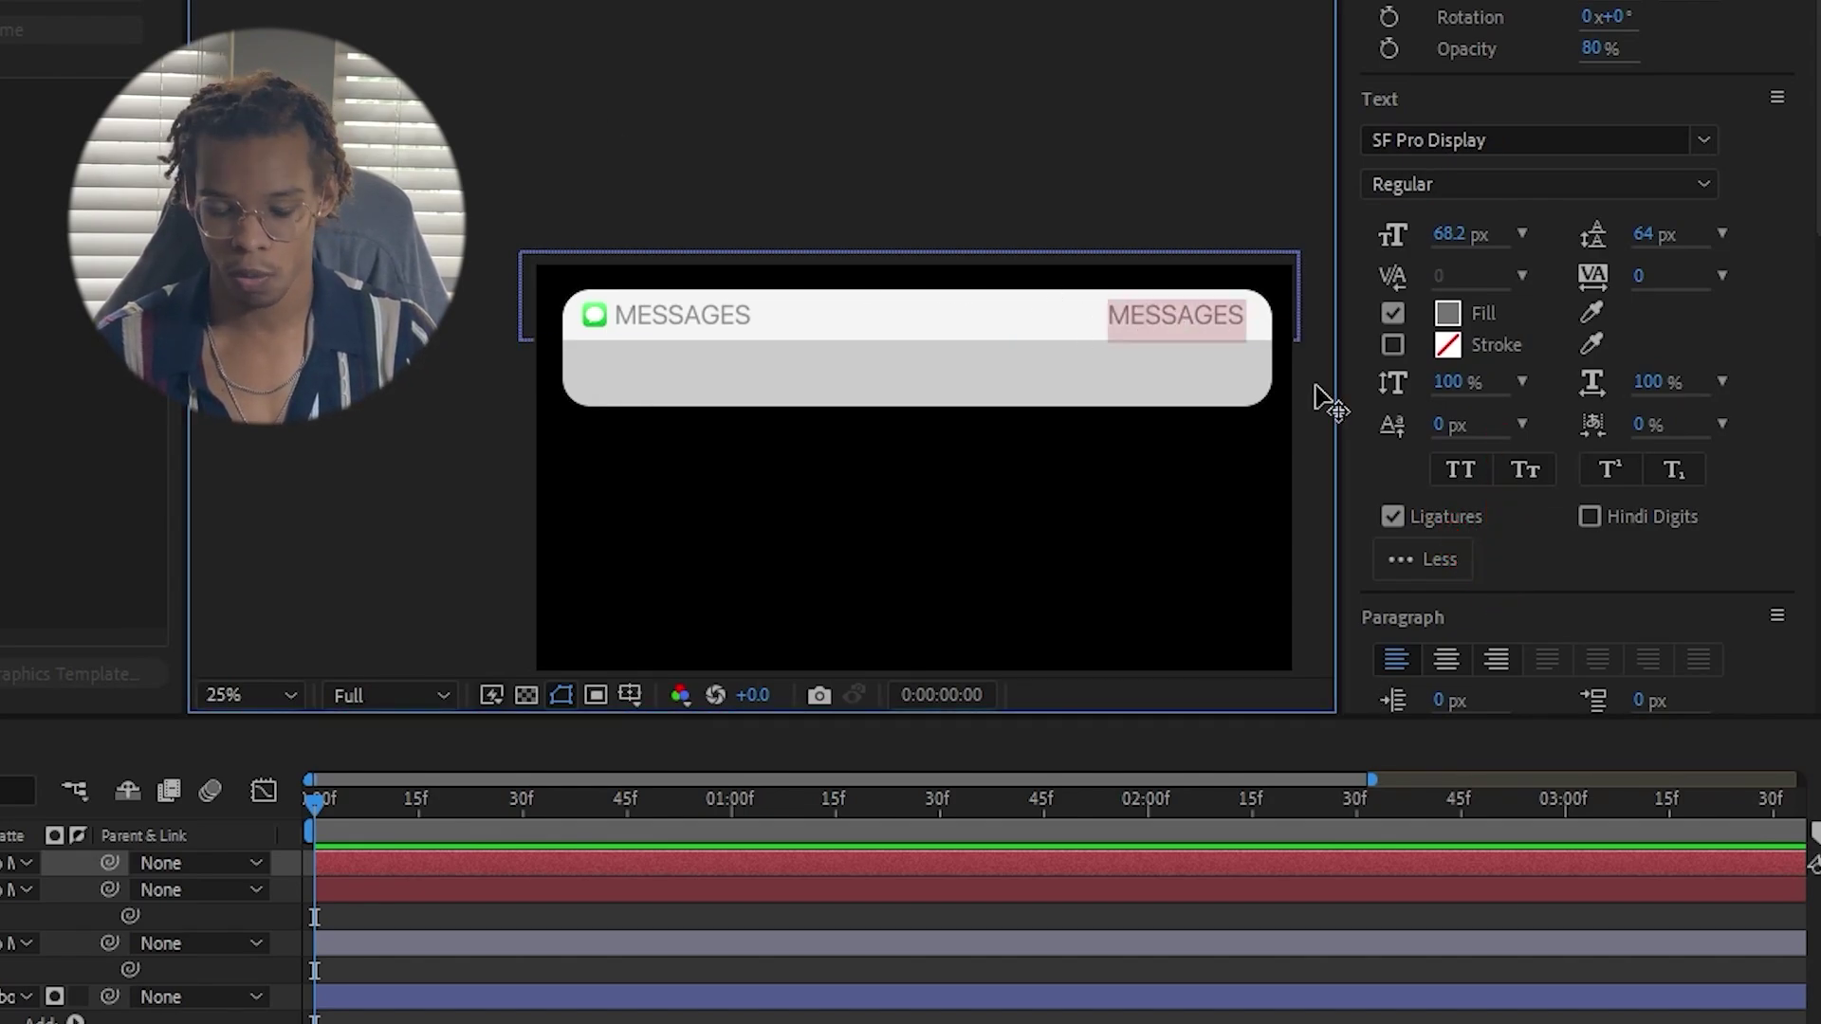
pyautogui.write('1m ago')
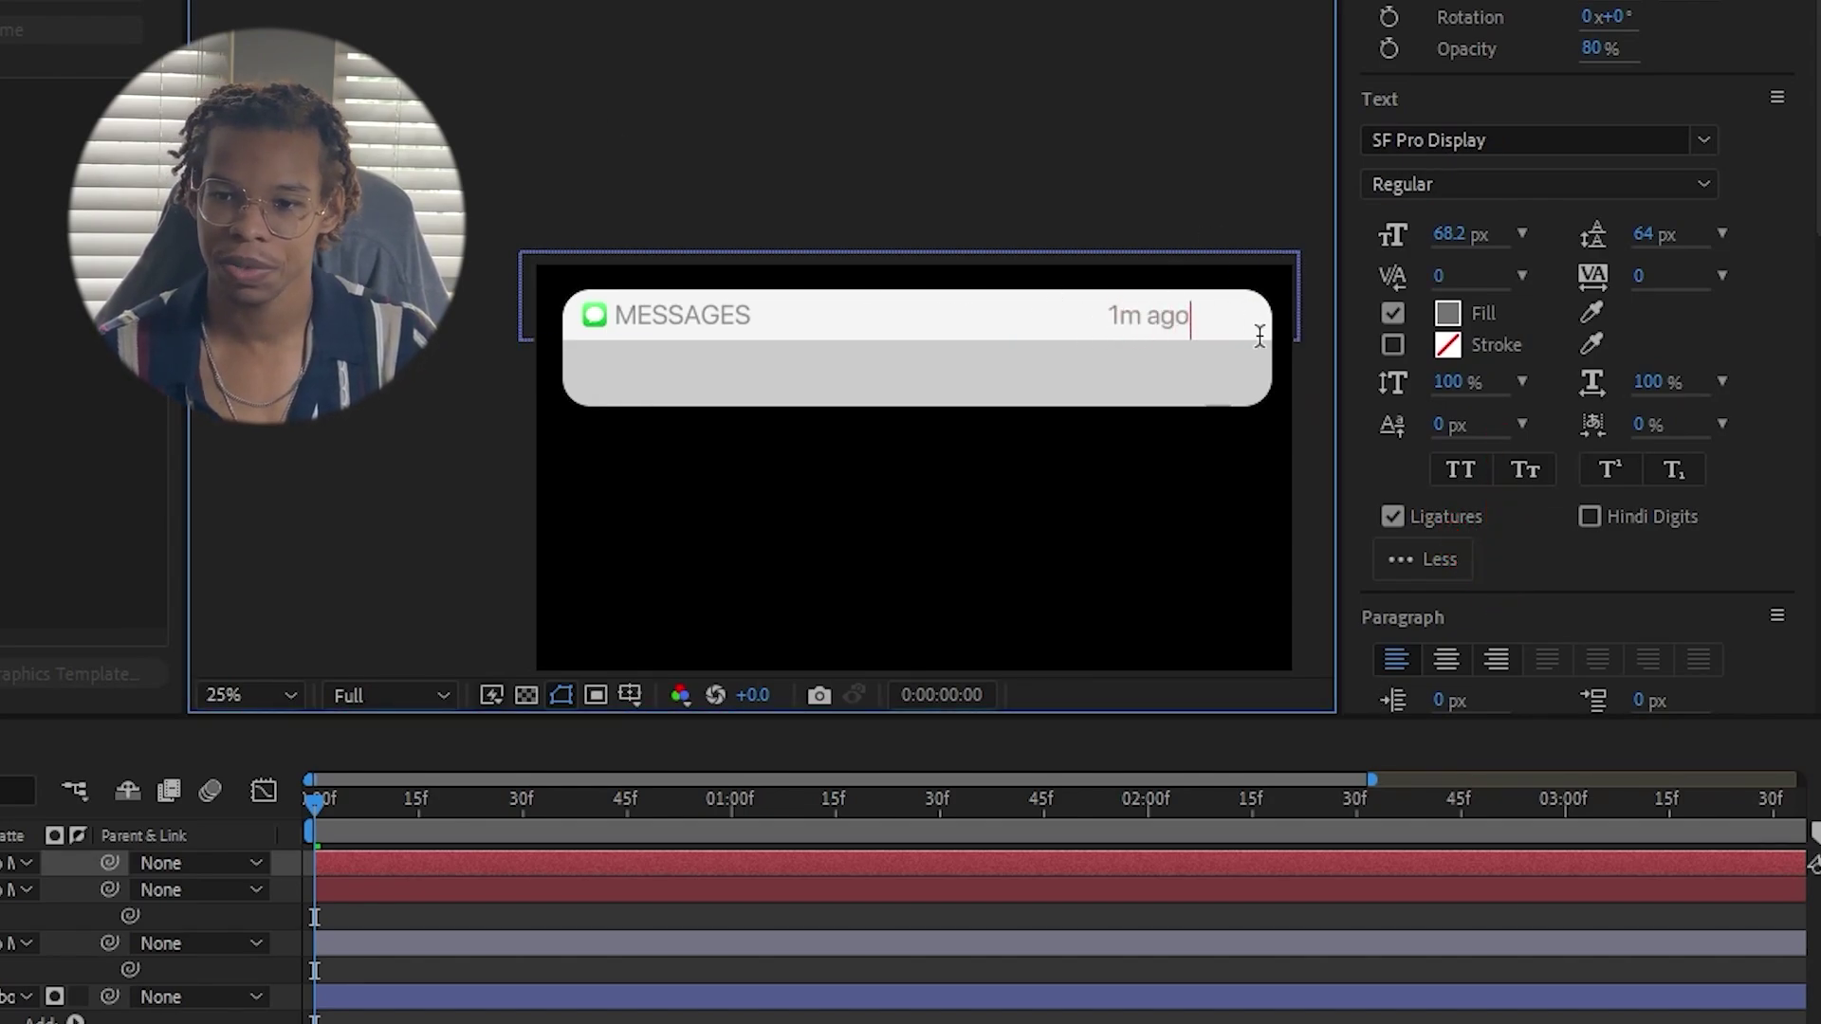
pyautogui.click(1496, 659)
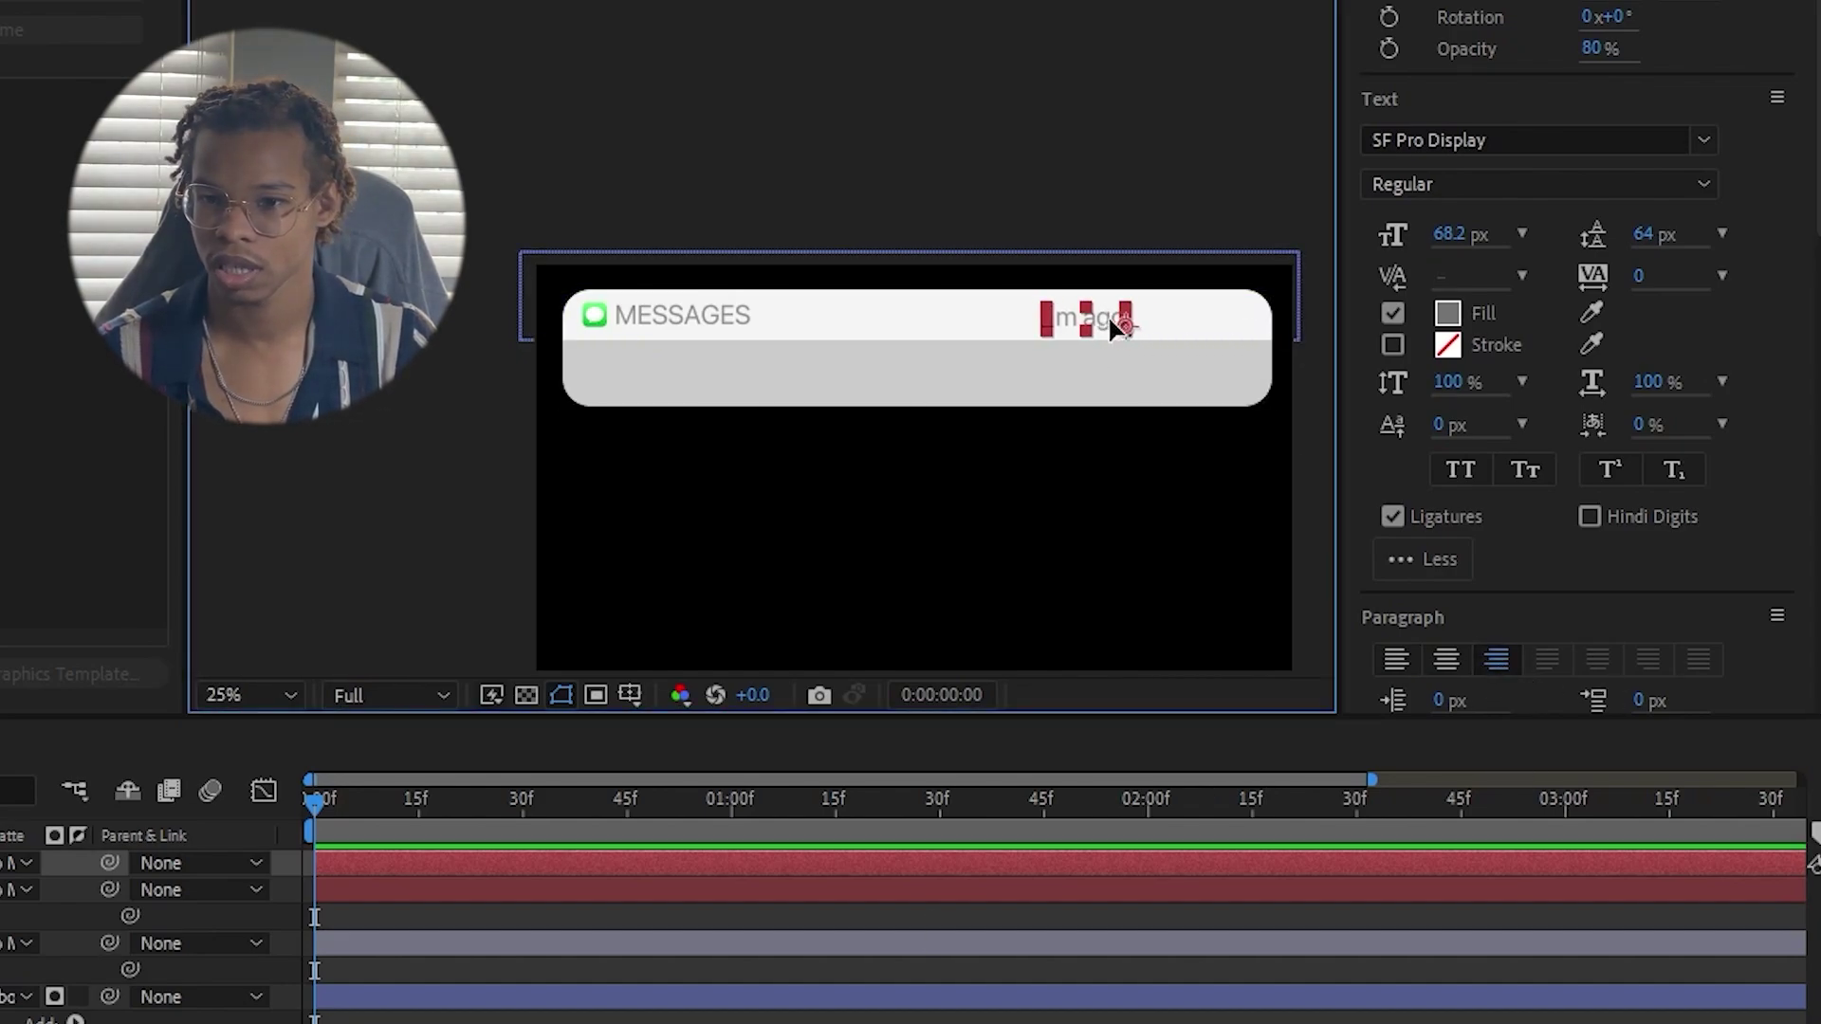
# Test the right-aligned time text by replacing it with "1 hour ago", and restore the wording "1m ago".
pyautogui.scroll(2, 1239, 346)
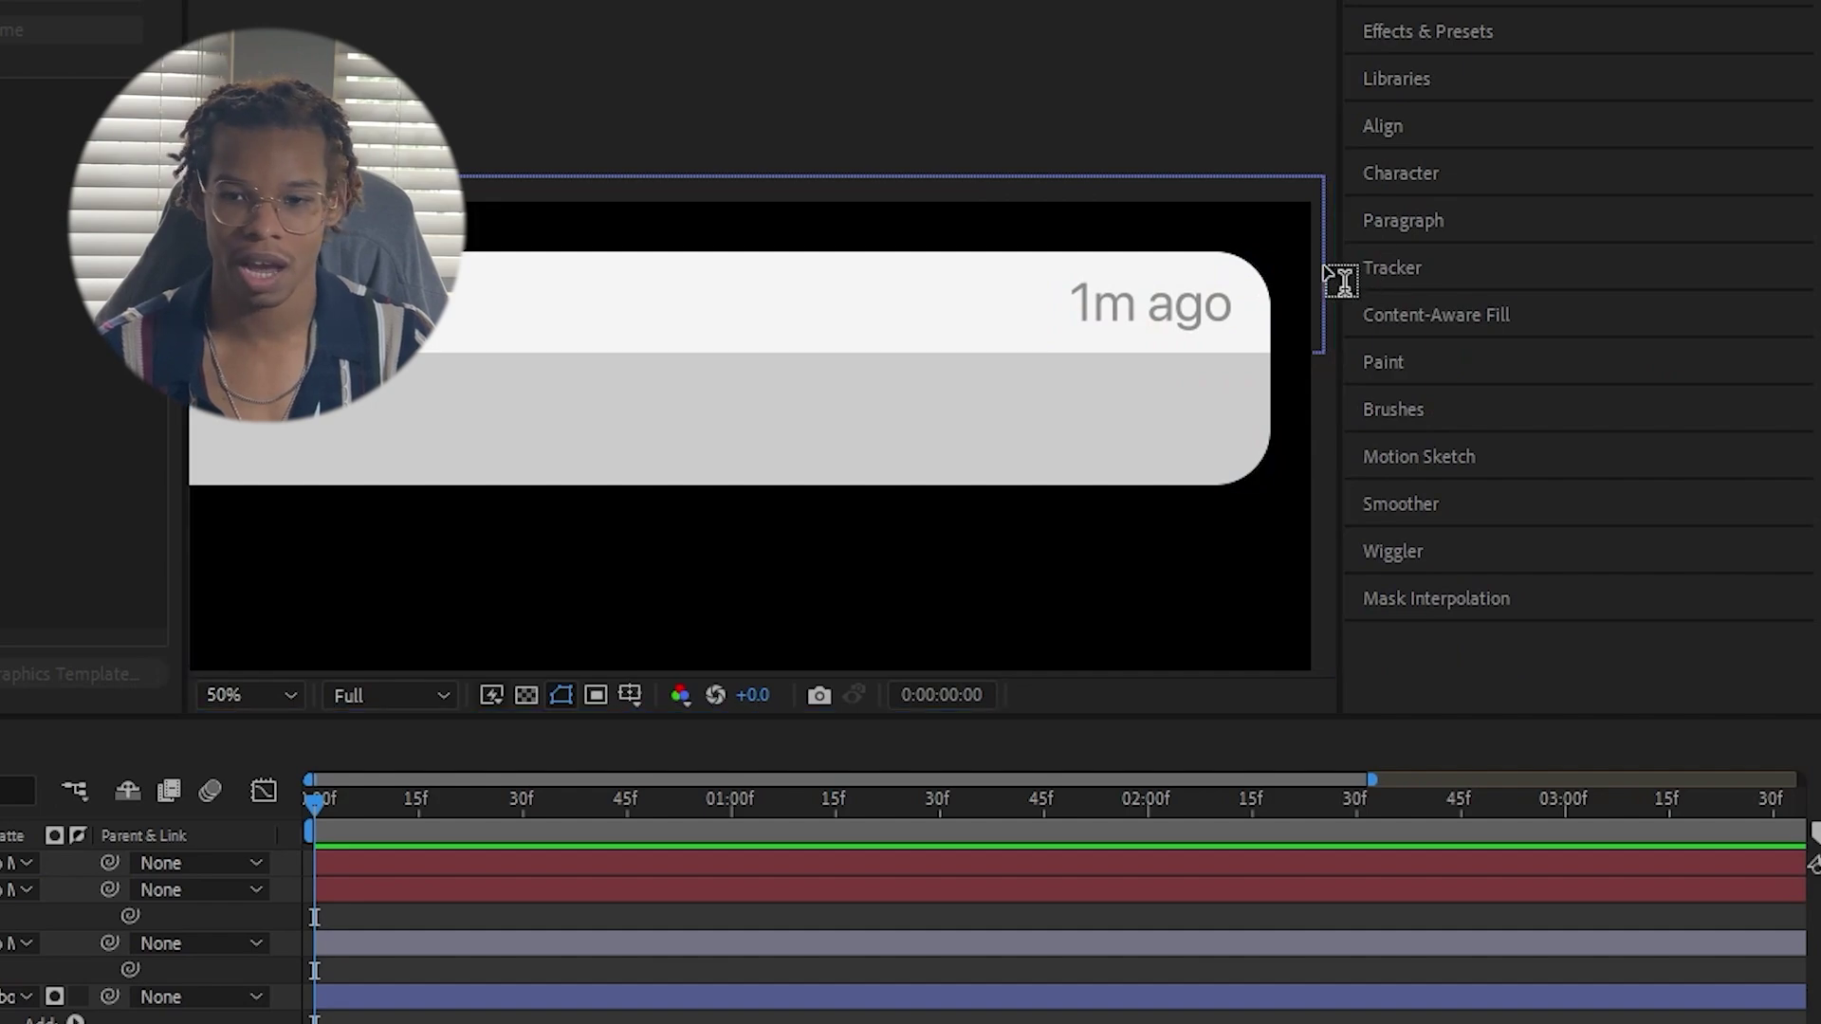
pyautogui.click(1142, 294)
pyautogui.hotkey('ctrl', 'a')
pyautogui.write('1')
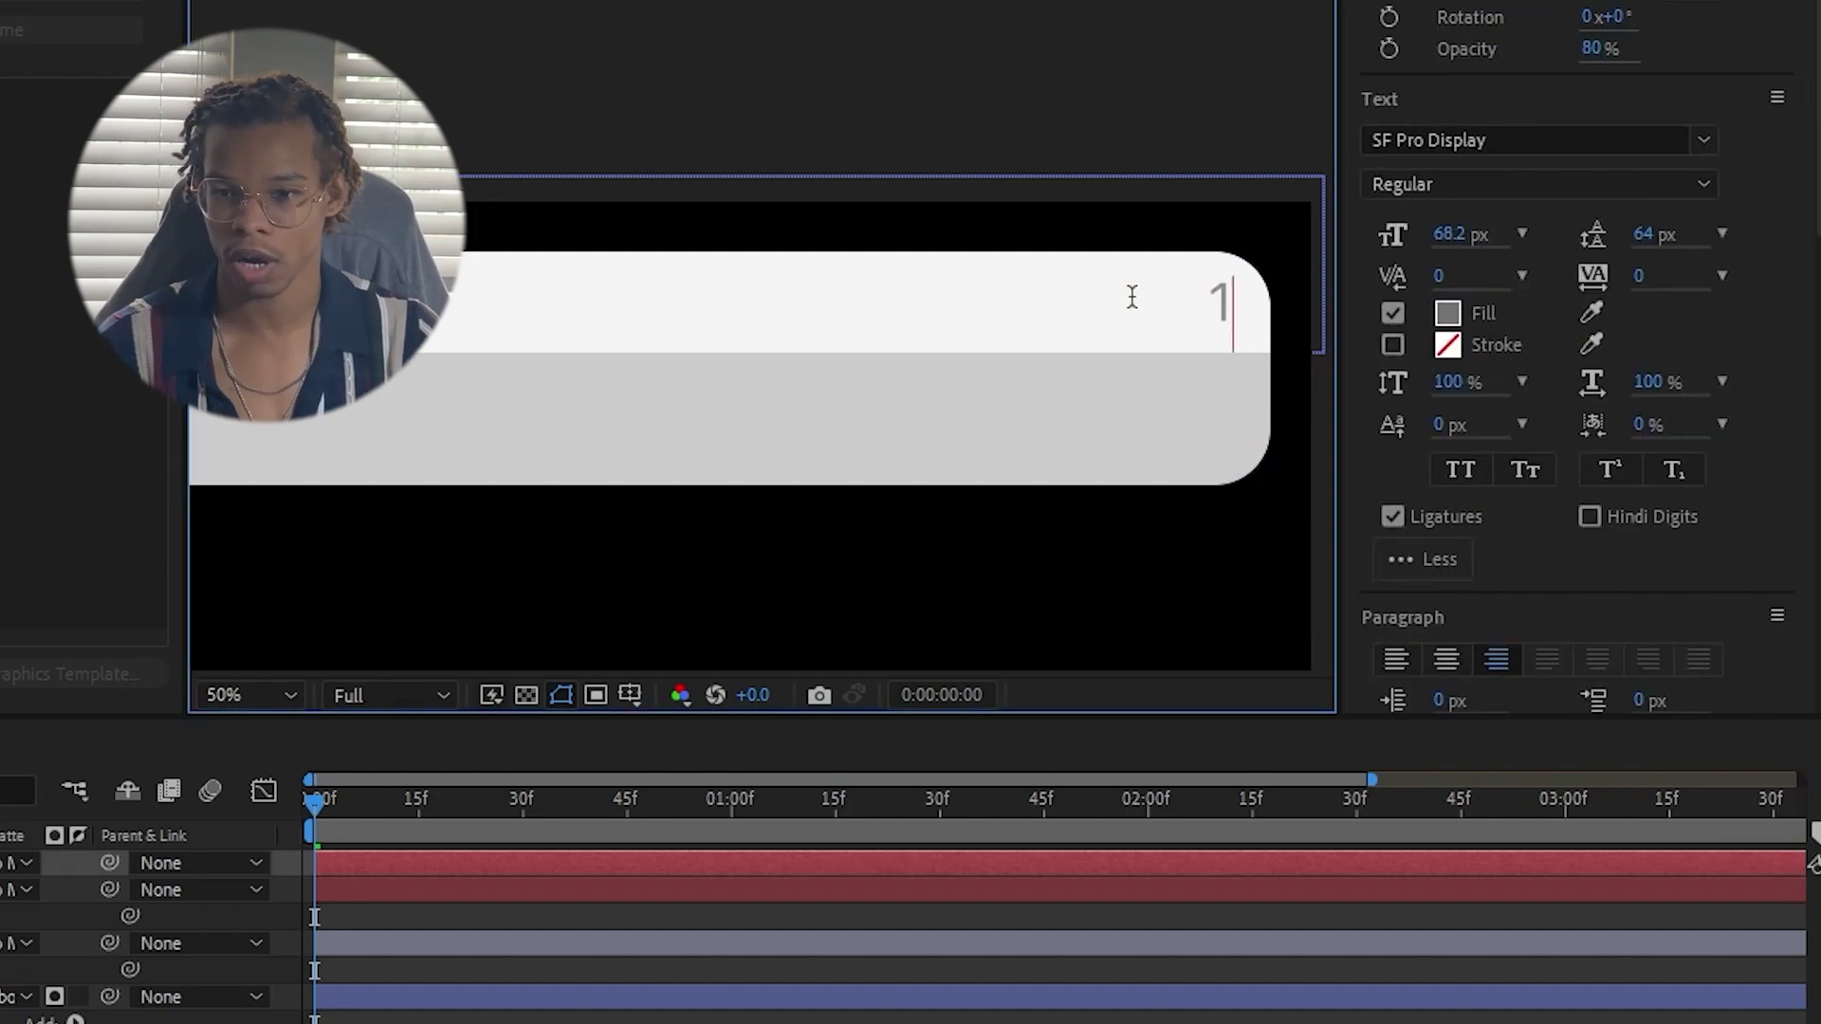
pyautogui.write(' hour ago')
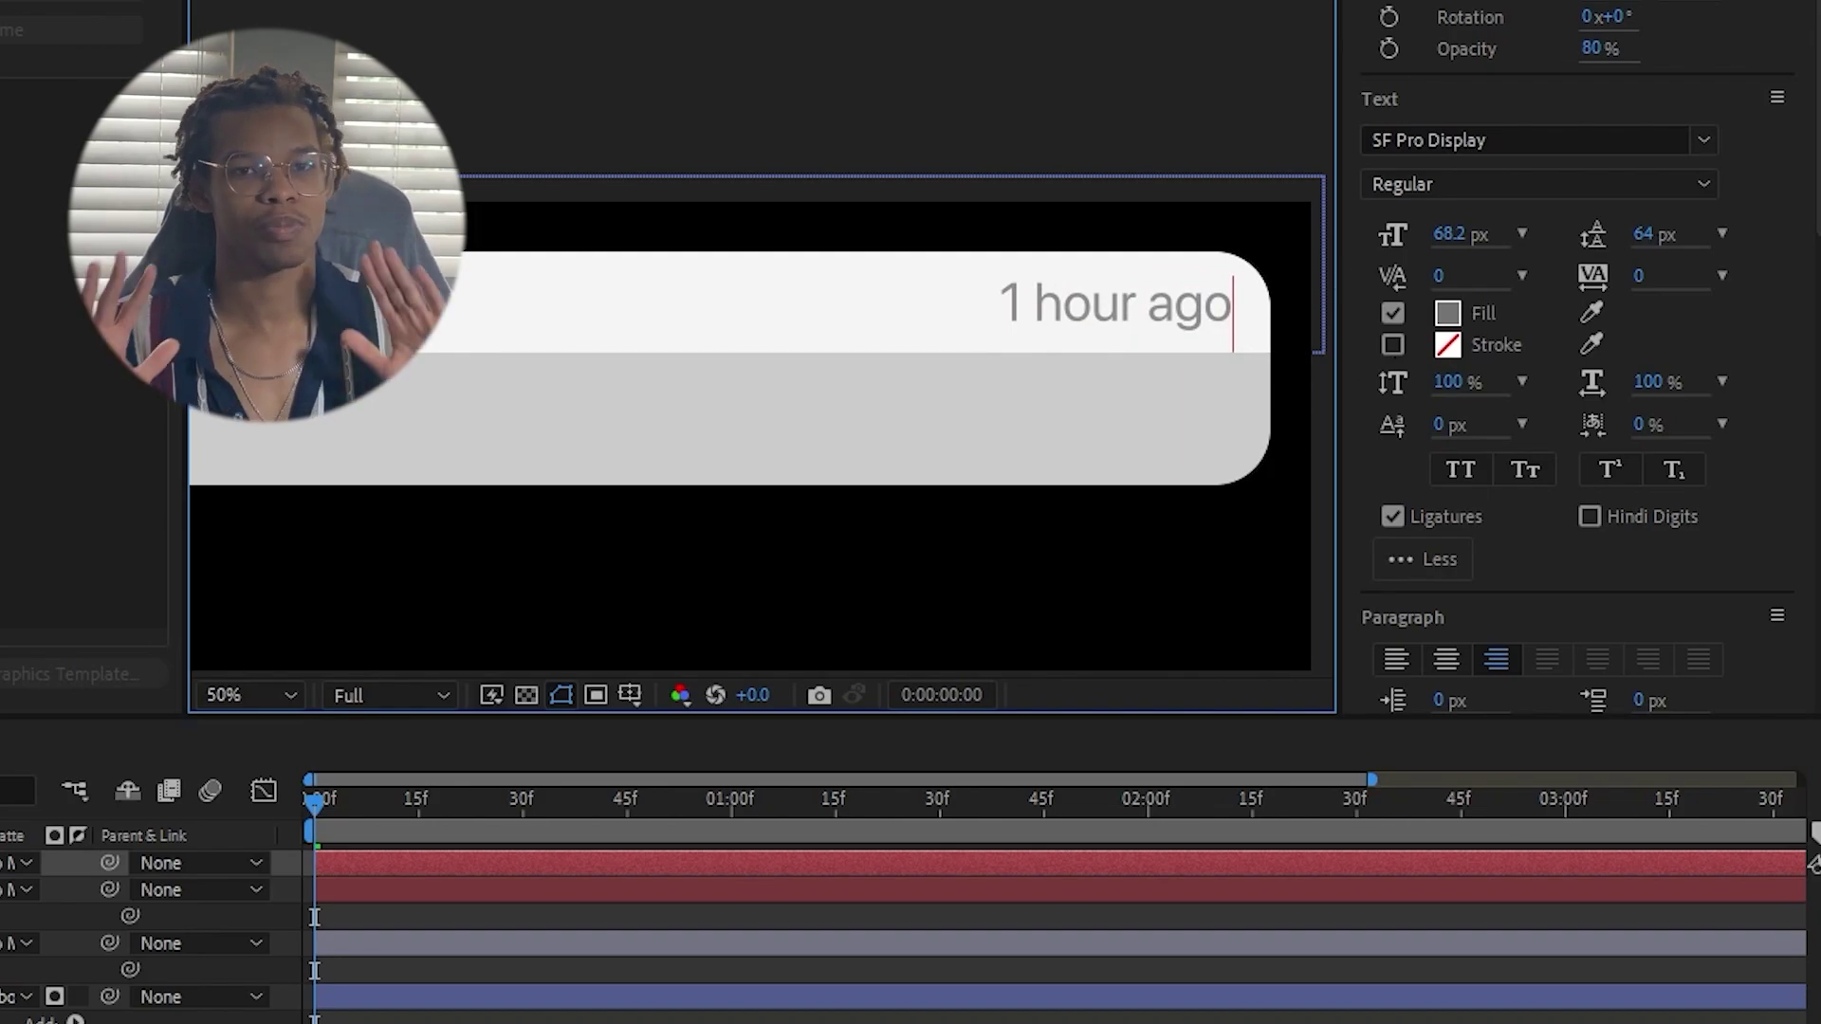
pyautogui.hotkey('ctrl', 'a')
pyautogui.write('1m ago')
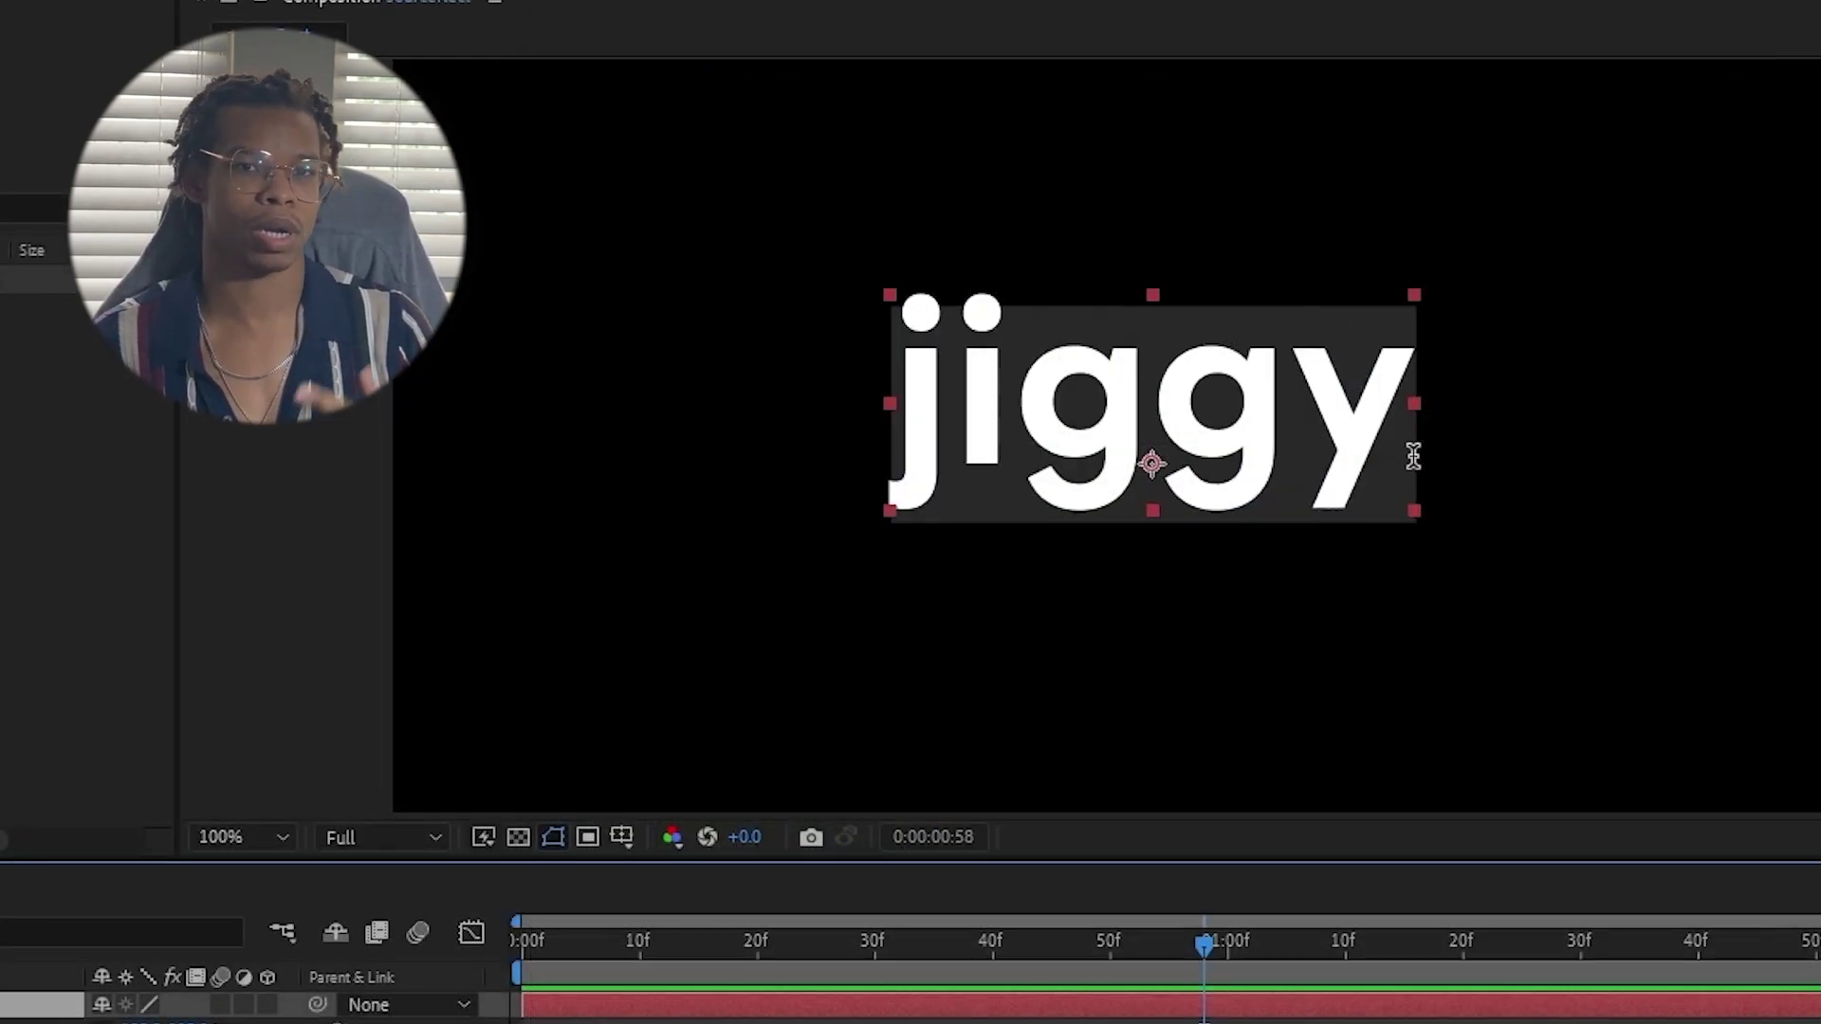
pyautogui.click(1413, 457)
pyautogui.write('puff')
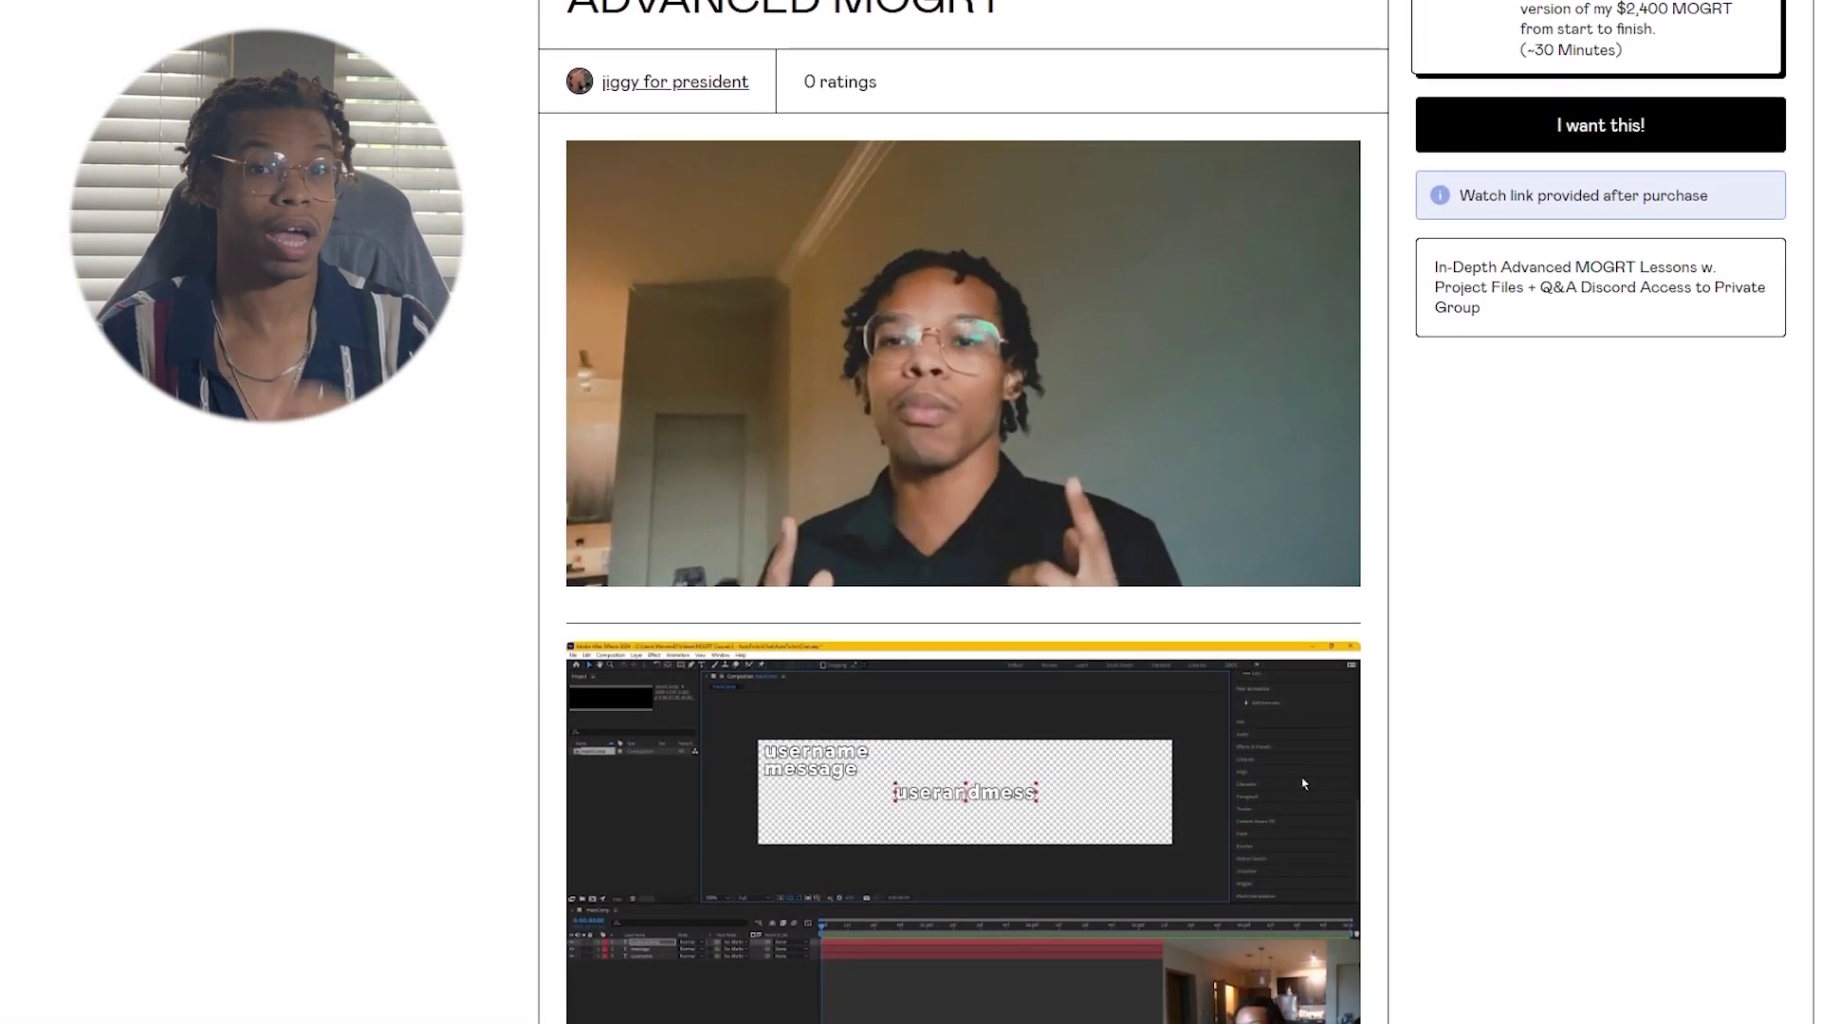
pyautogui.scroll(-2, 963, 512)
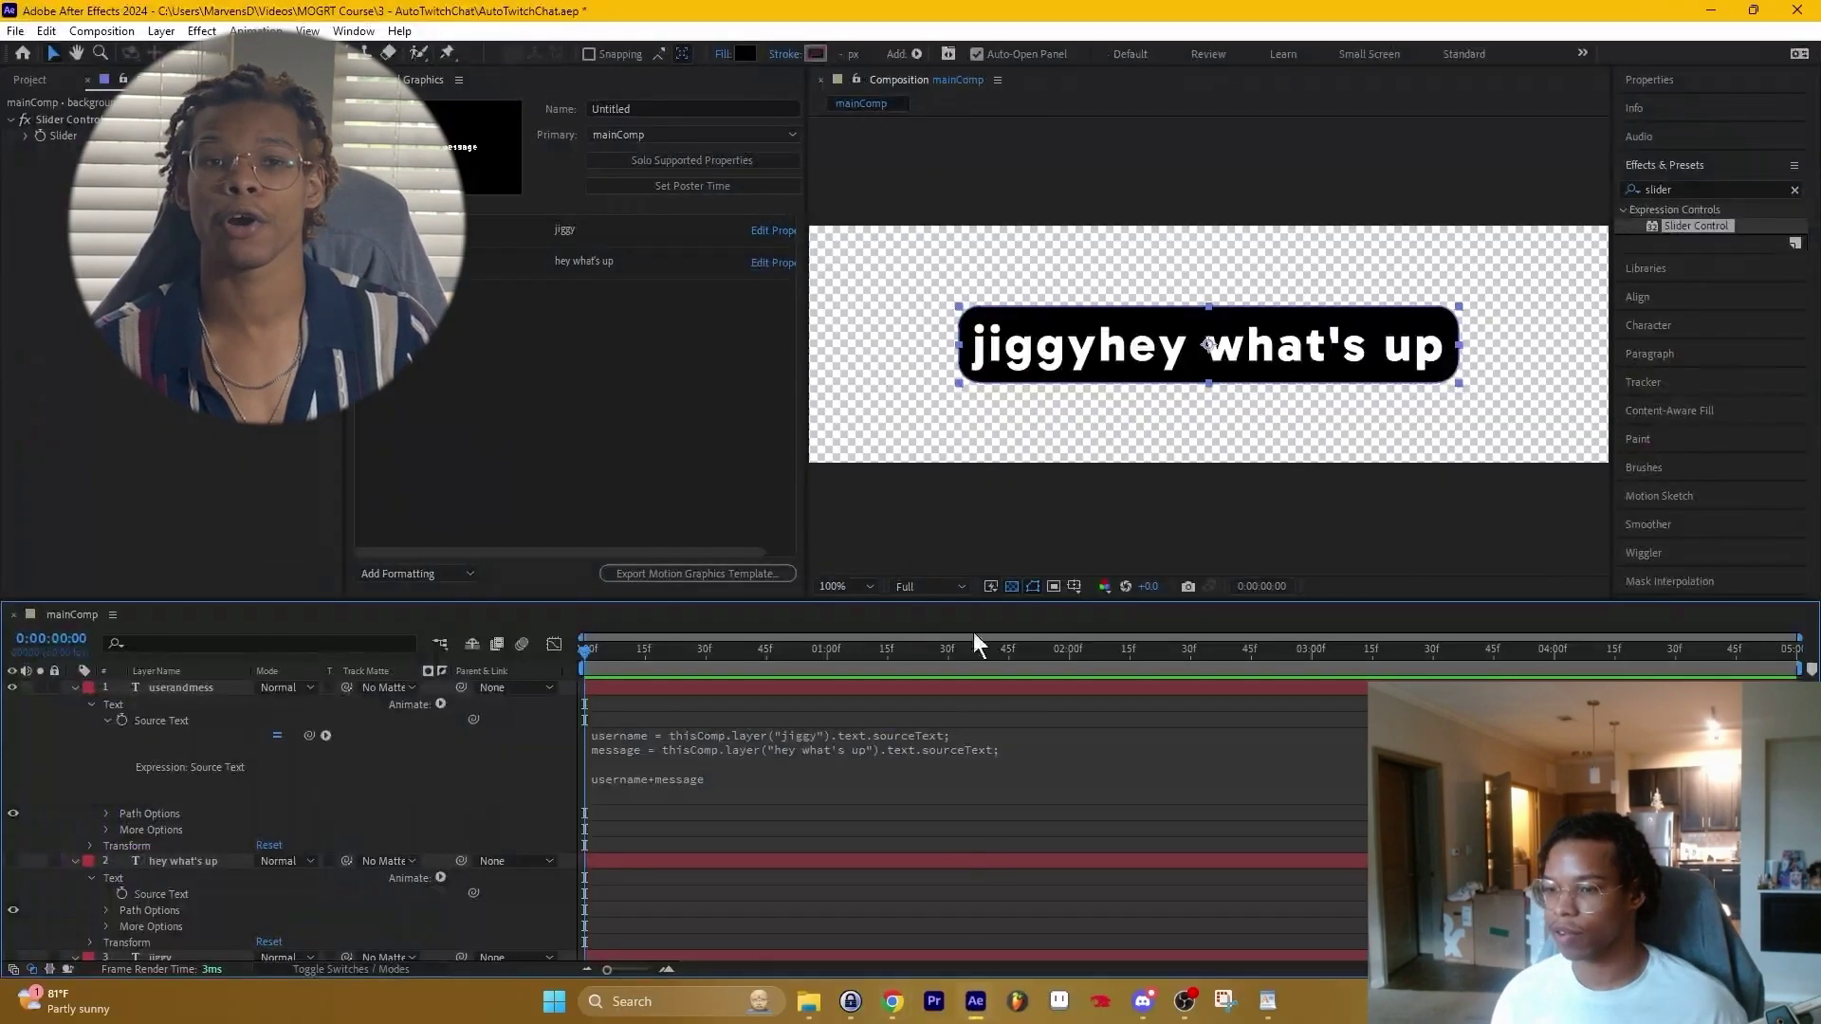
pyautogui.click(653, 785)
pyautogui.click(690, 776)
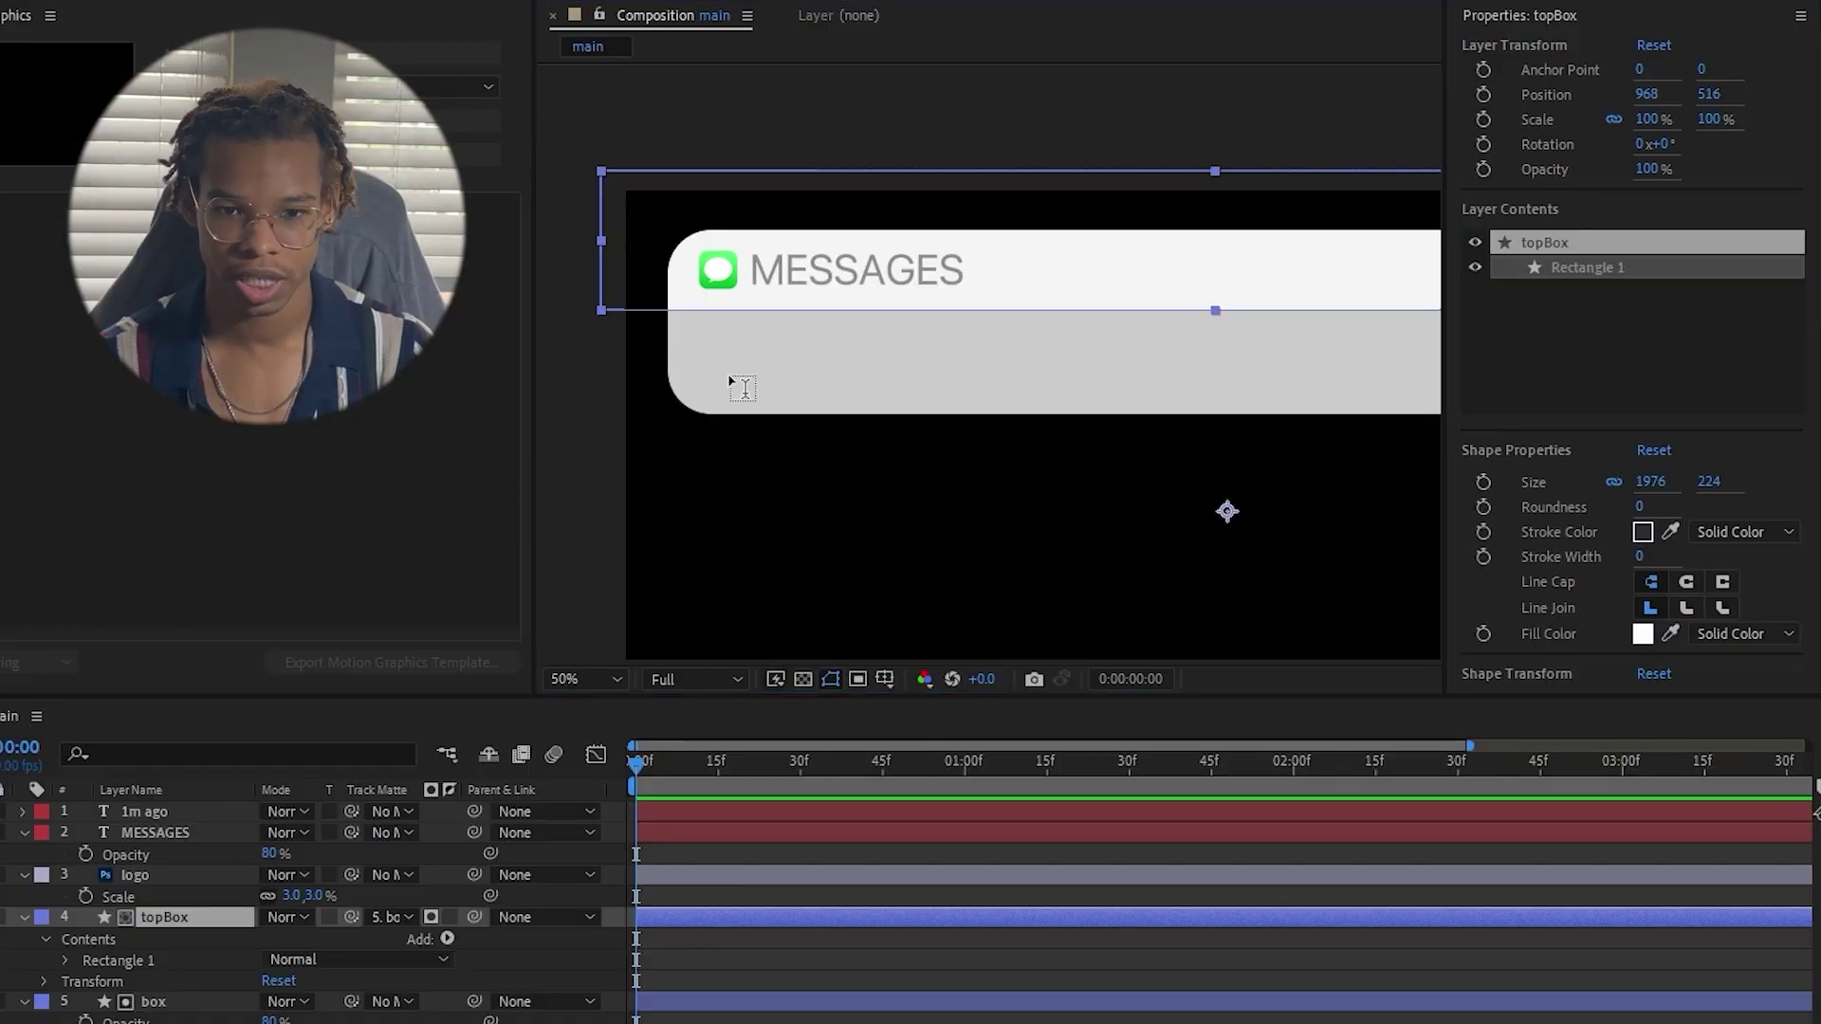
# Add left-aligned text "Book Dinner Reservations" in the lower part of the box and move it to 114, 292, under the logo.
pyautogui.click(745, 387)
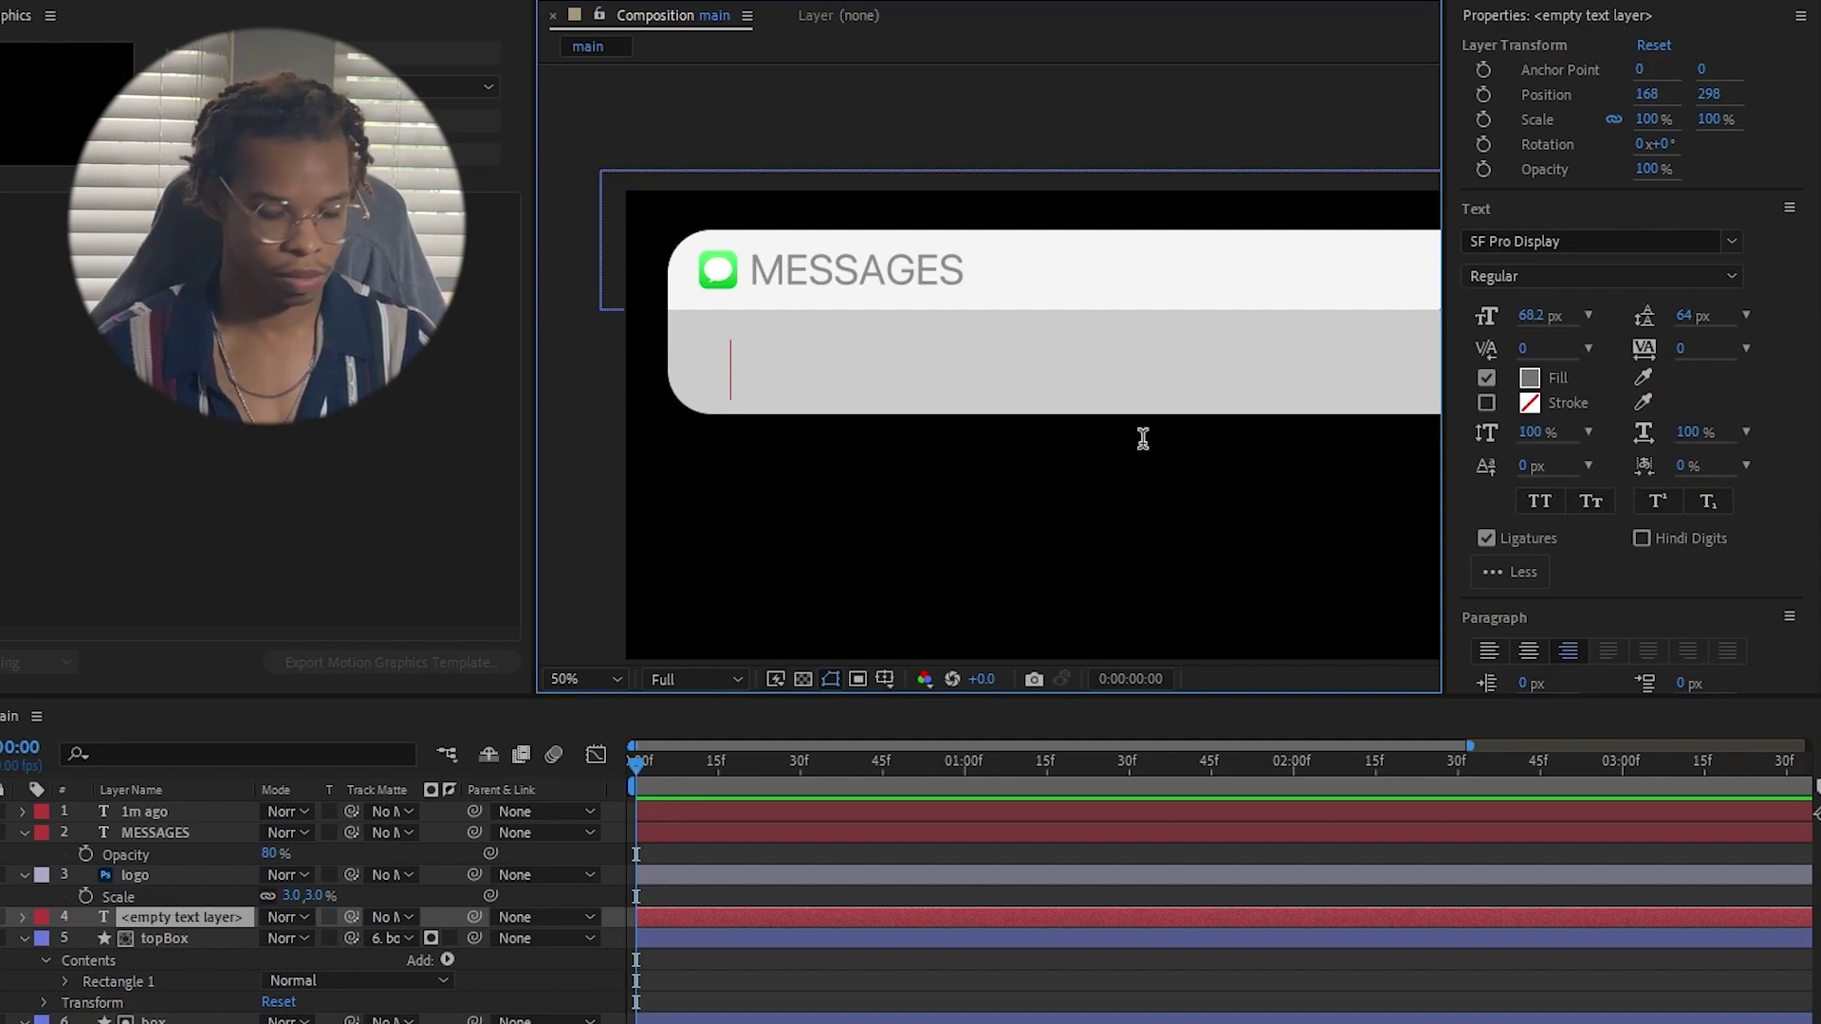
pyautogui.write('Book Dinner Reser')
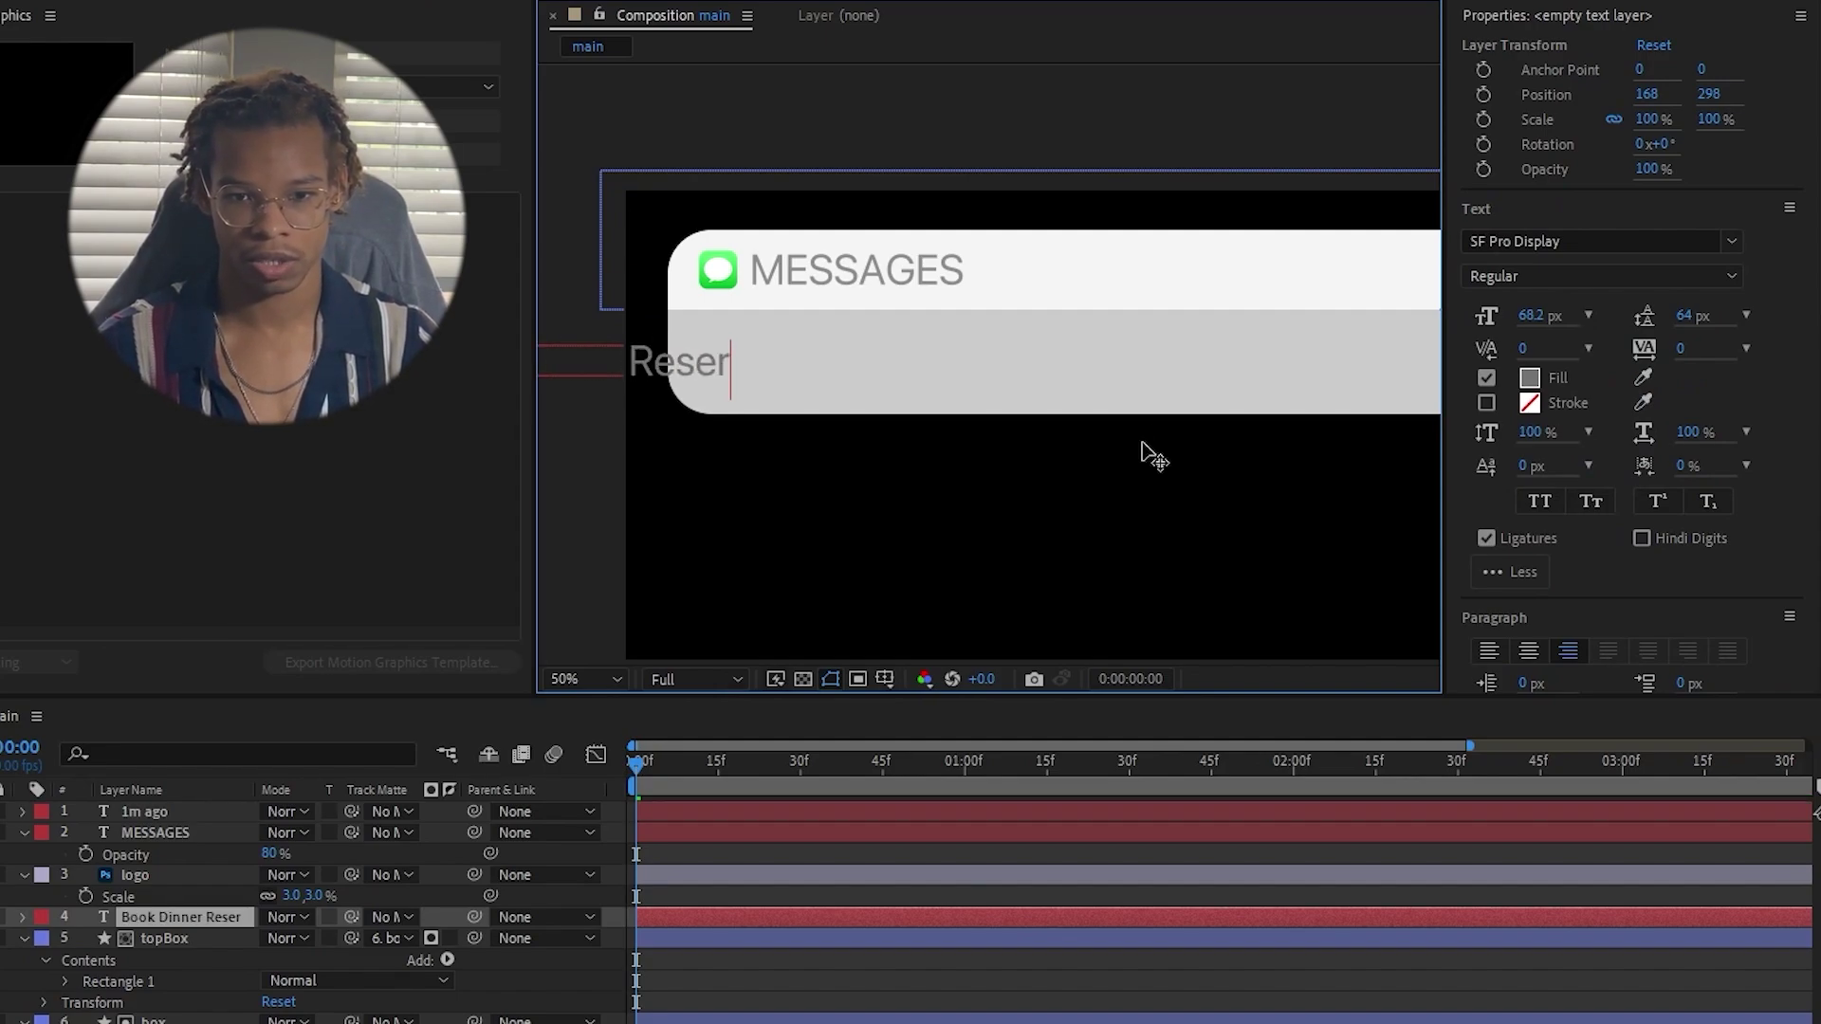
pyautogui.write('vations')
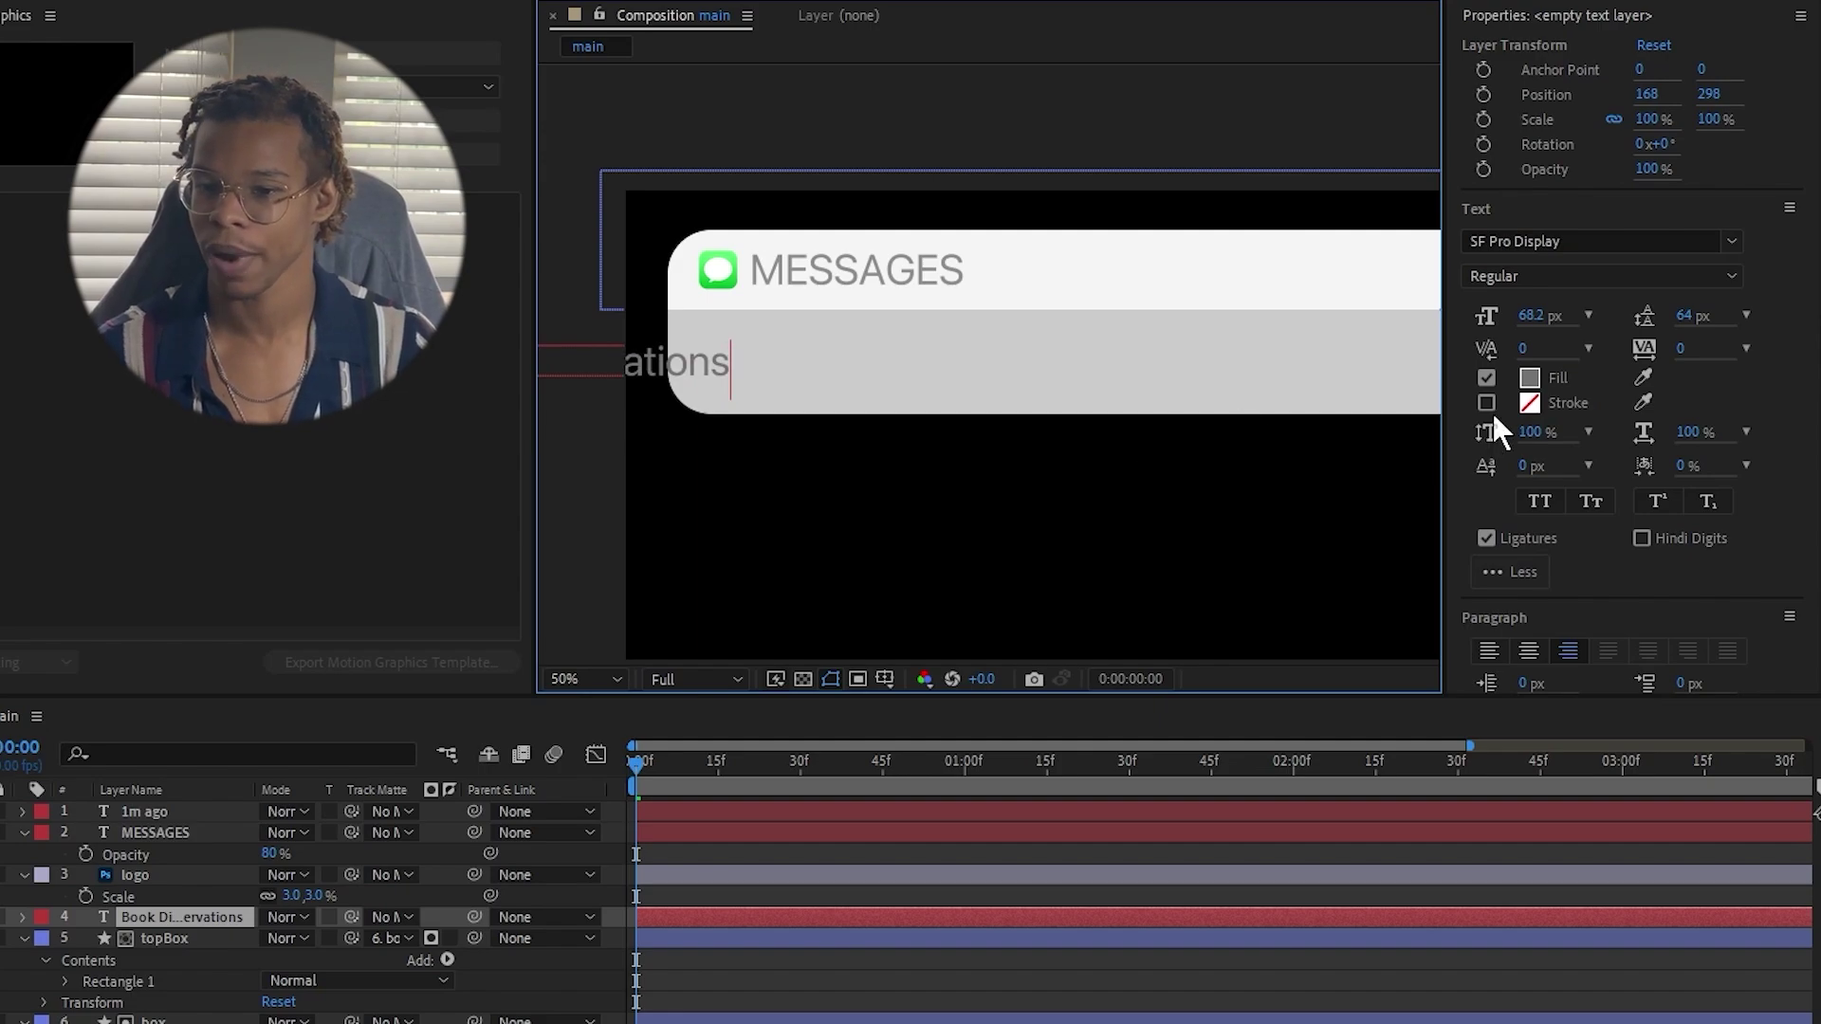
pyautogui.click(1488, 653)
pyautogui.press('Escape')
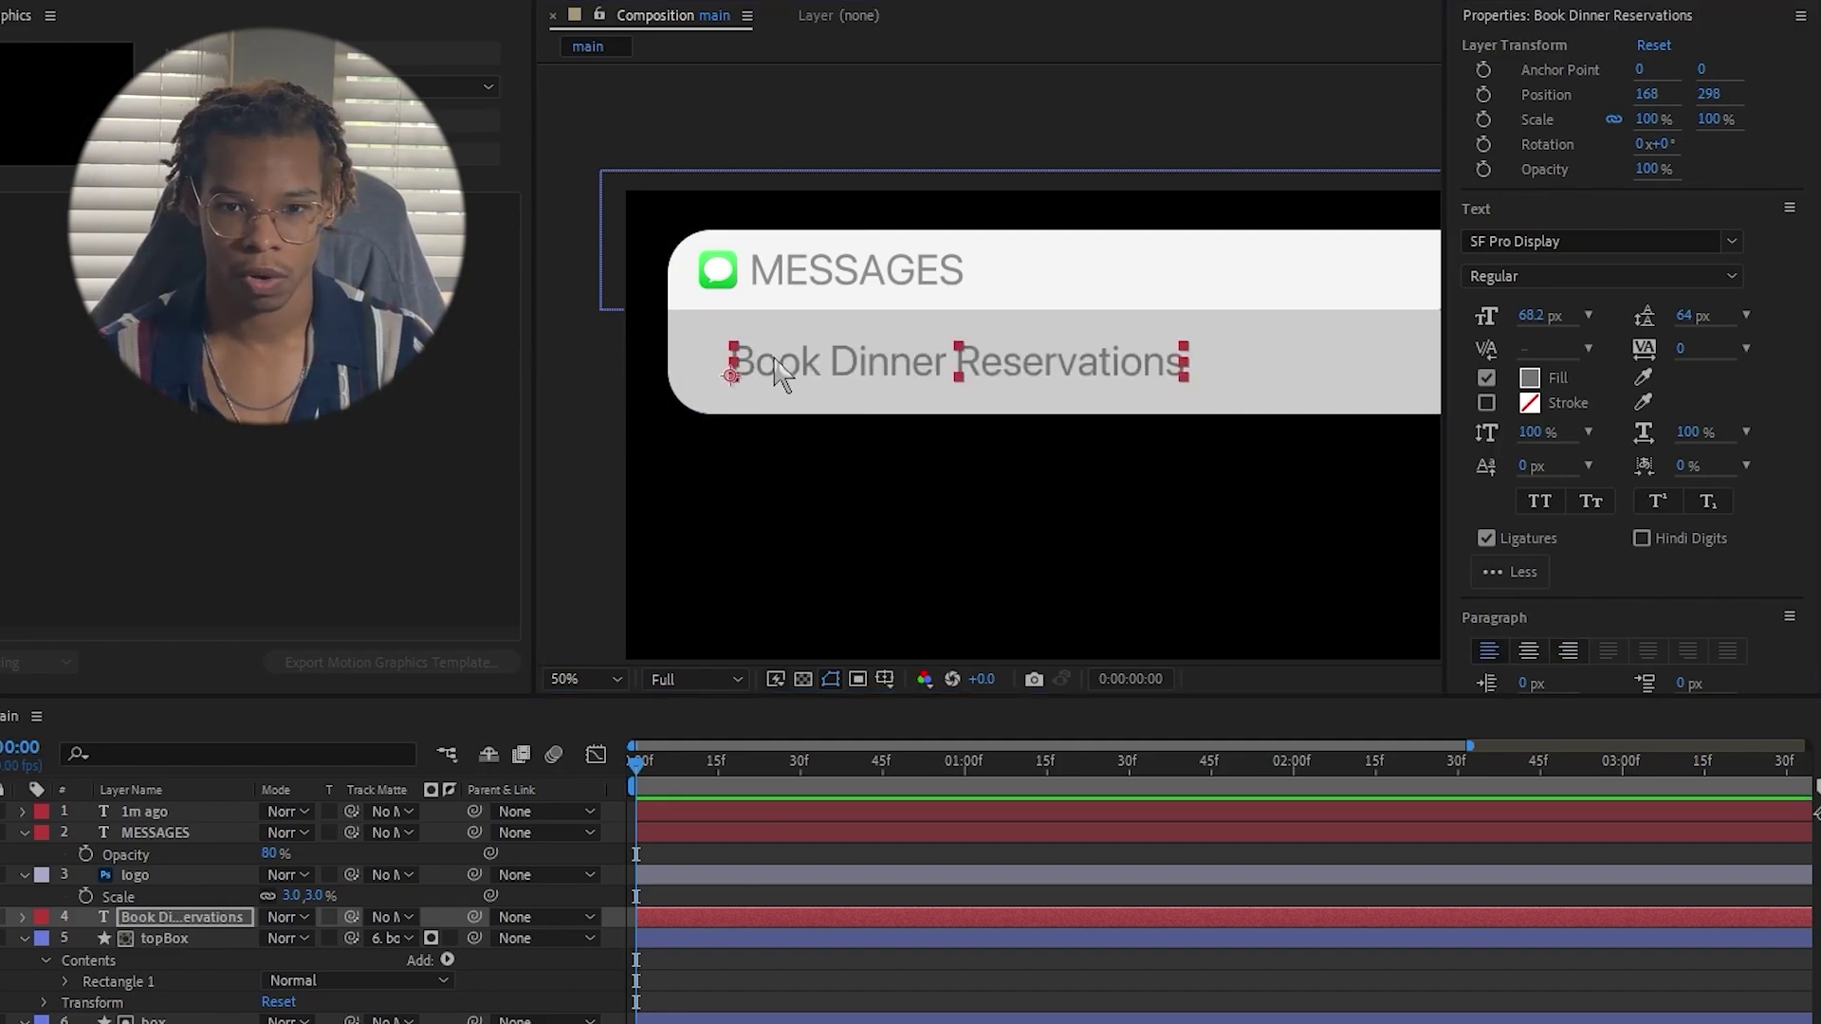
pyautogui.moveTo(770, 370); pyautogui.dragTo(743, 365)
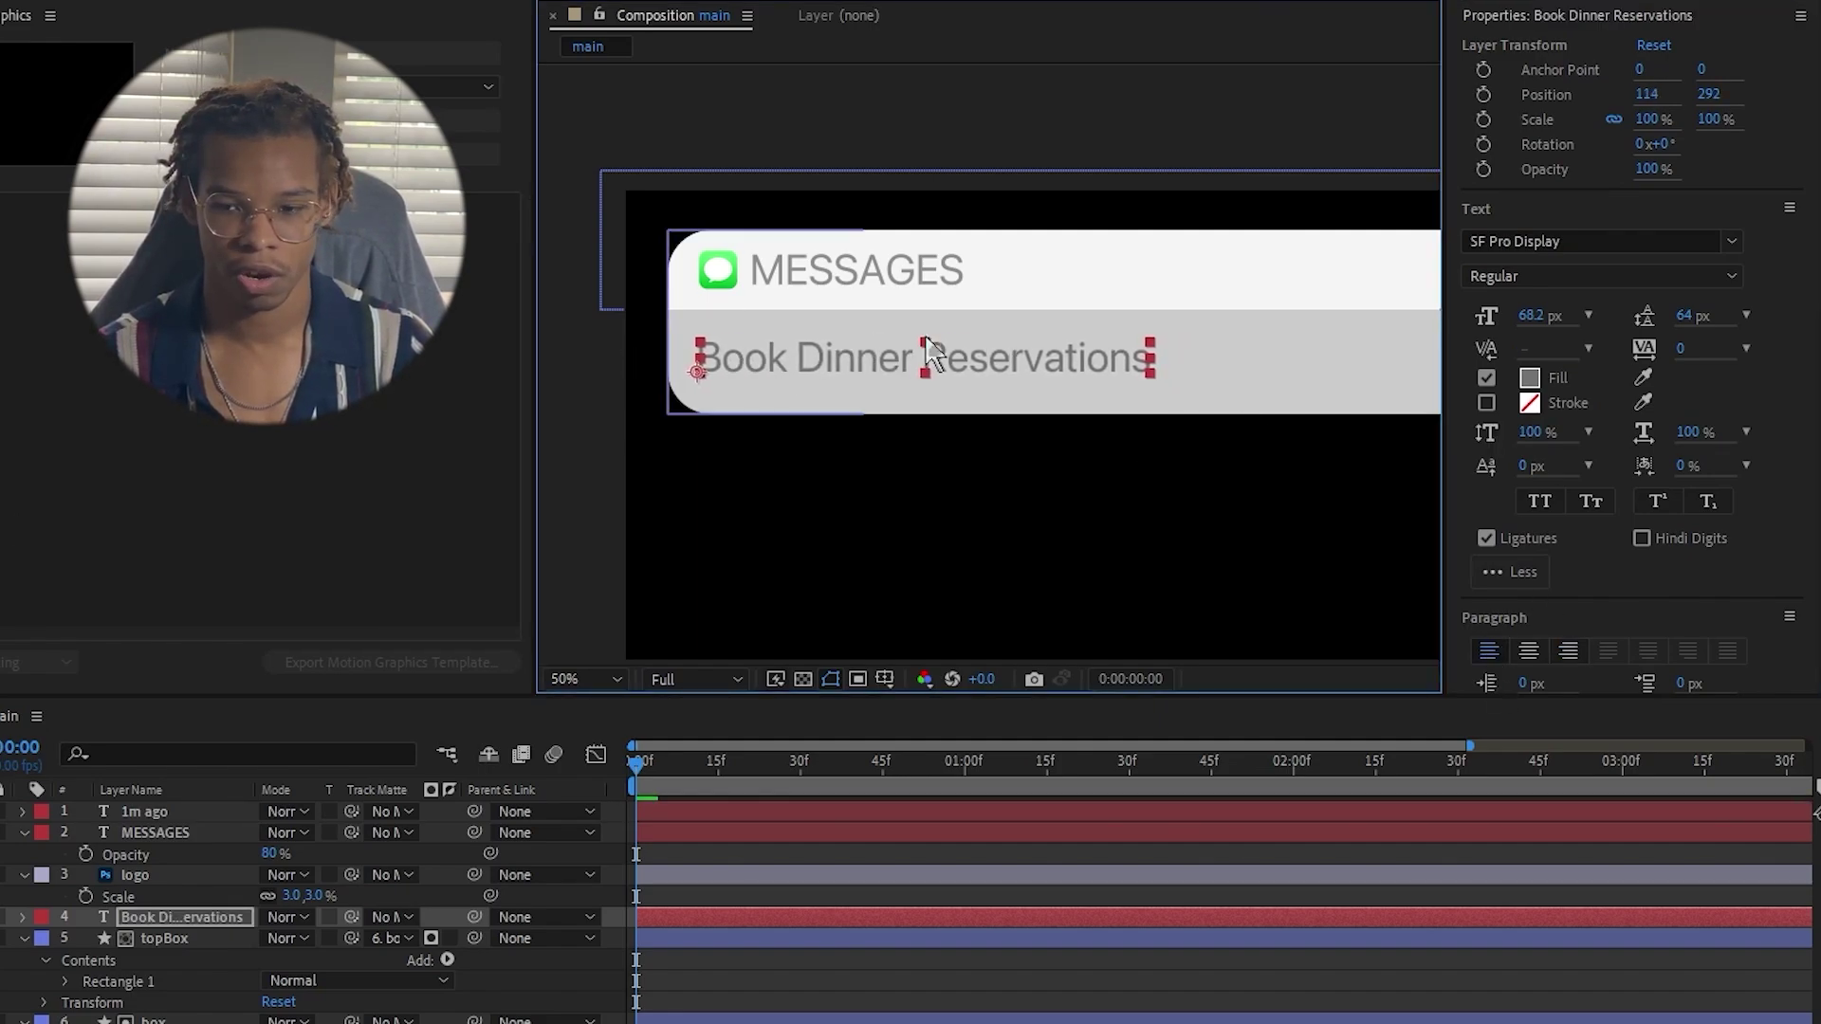
# Set the "Book Dinner Reservations" text to the Bold style with a black 000000 fill.
pyautogui.click(1731, 275)
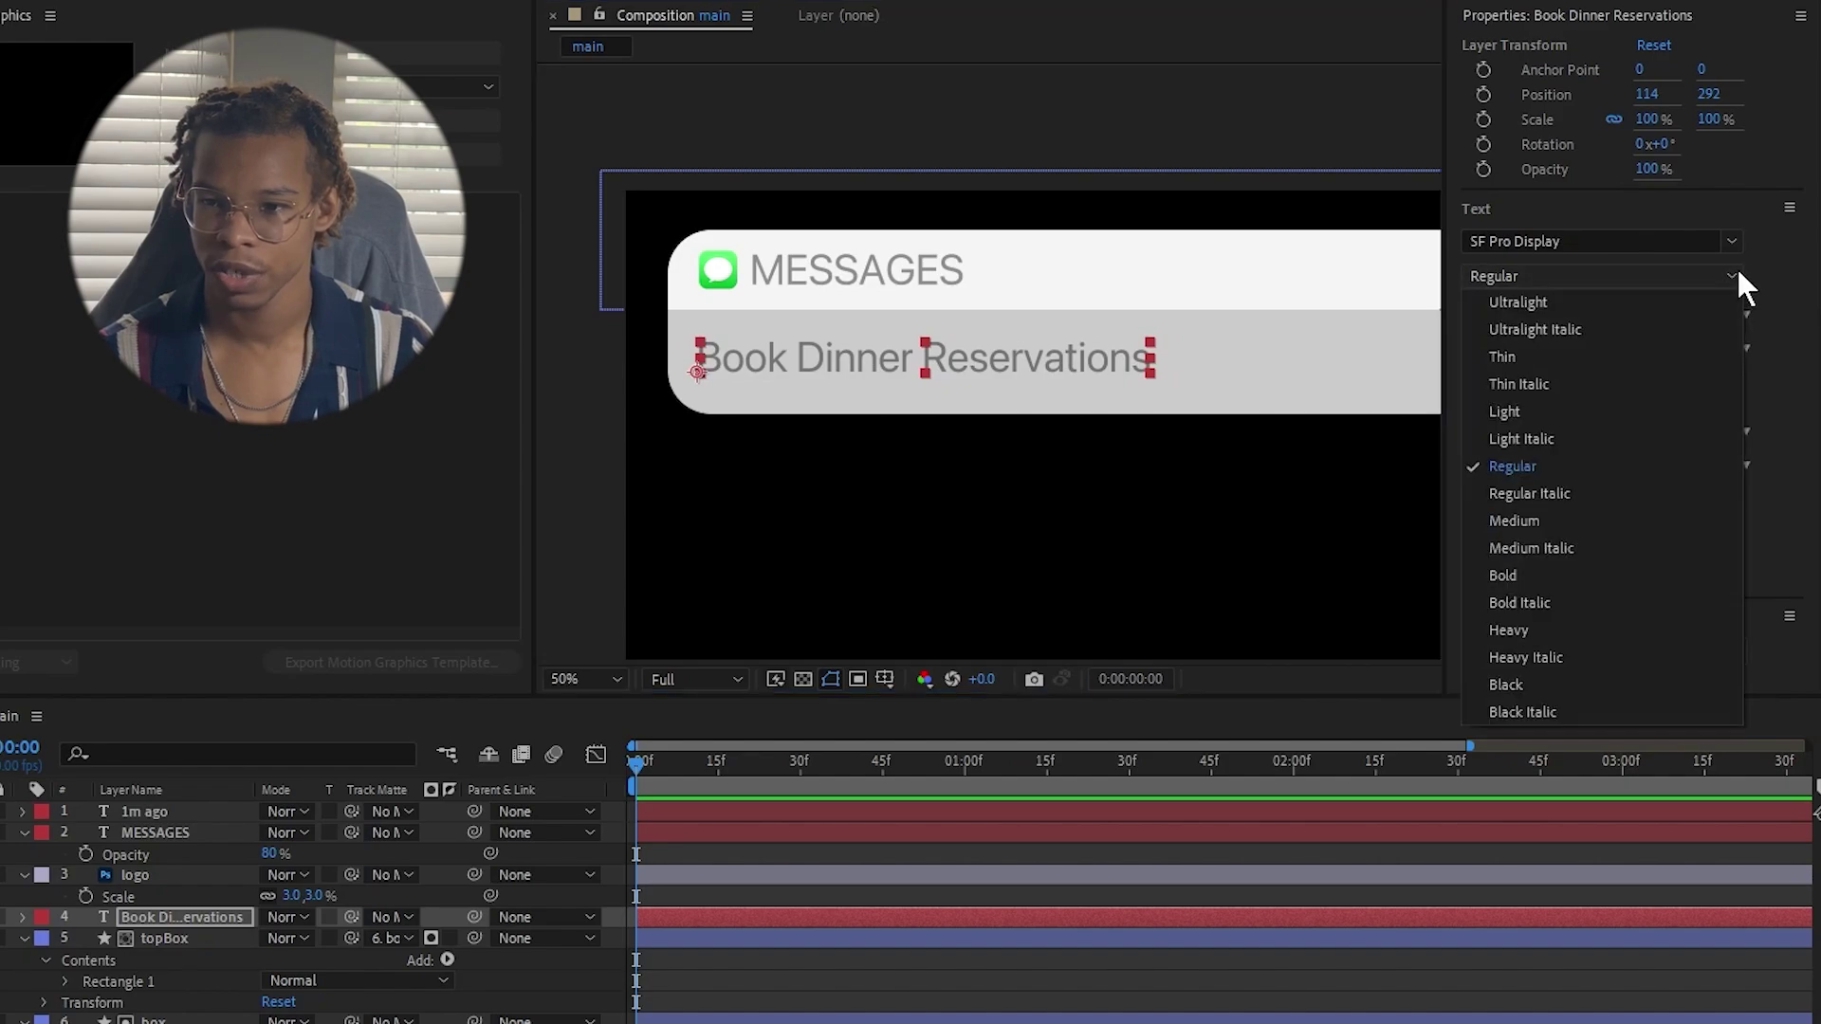
pyautogui.click(1561, 575)
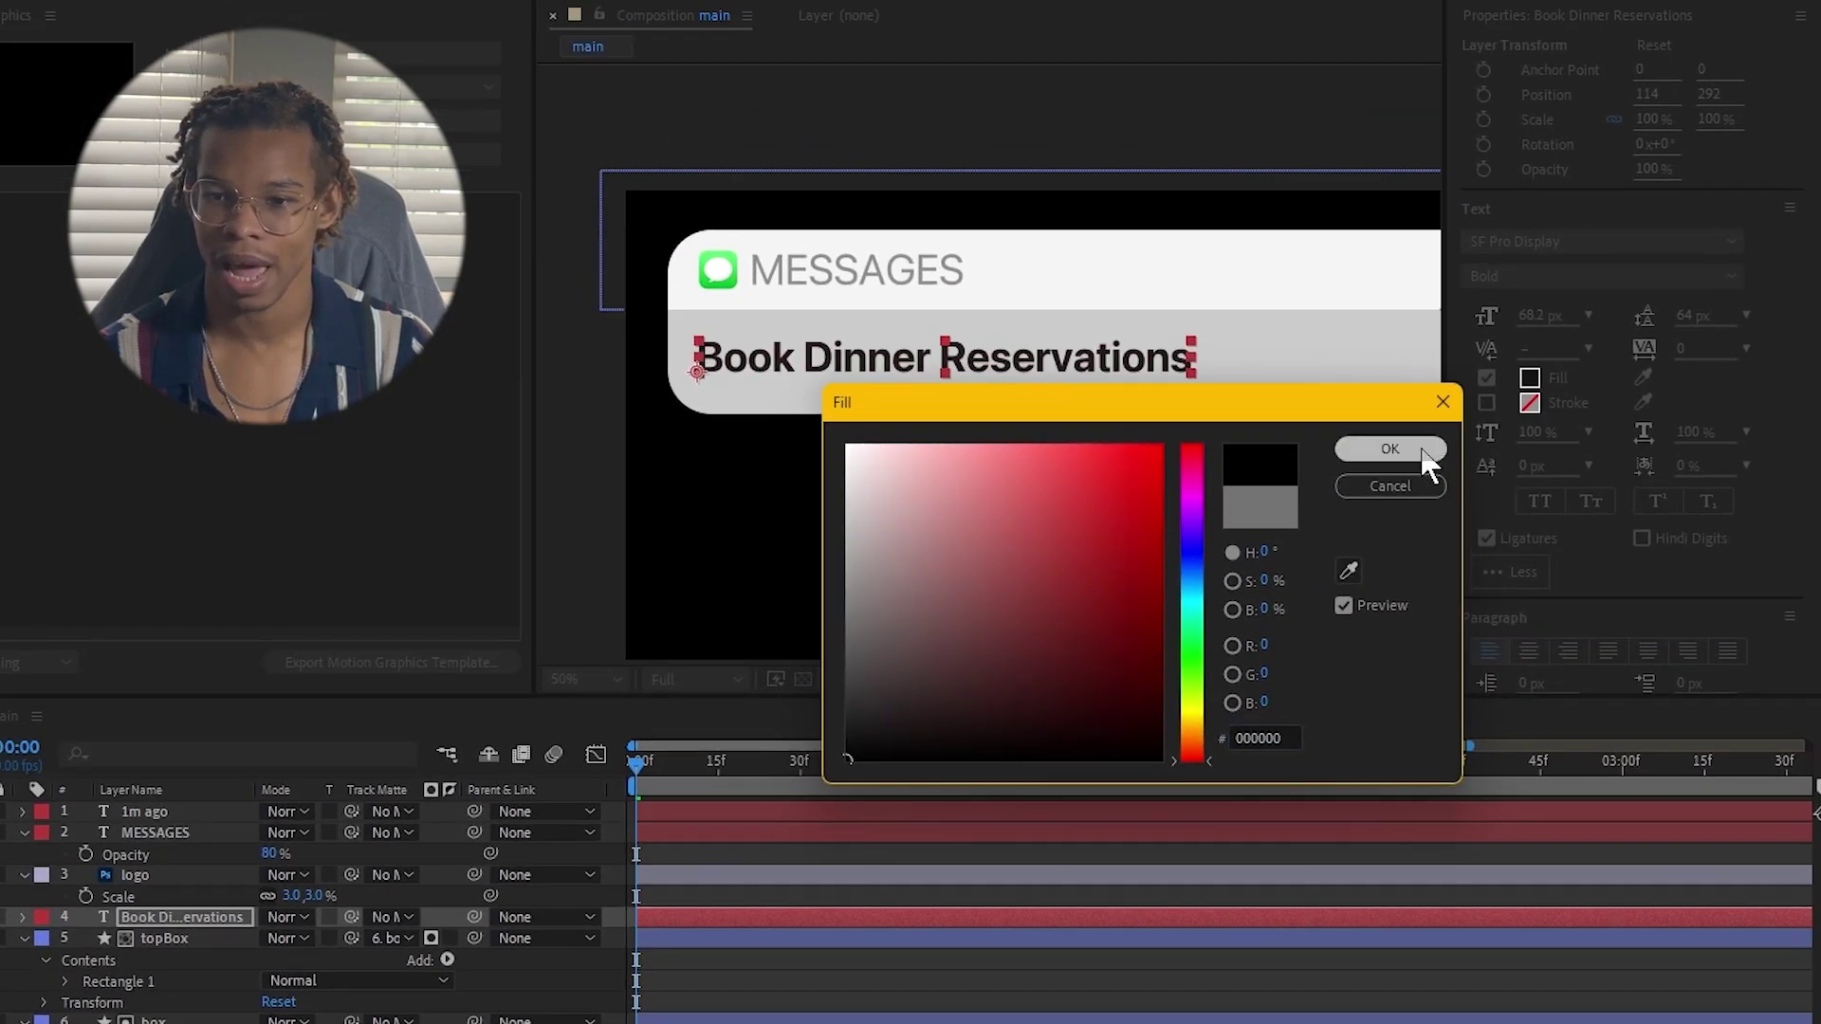
pyautogui.click(1420, 447)
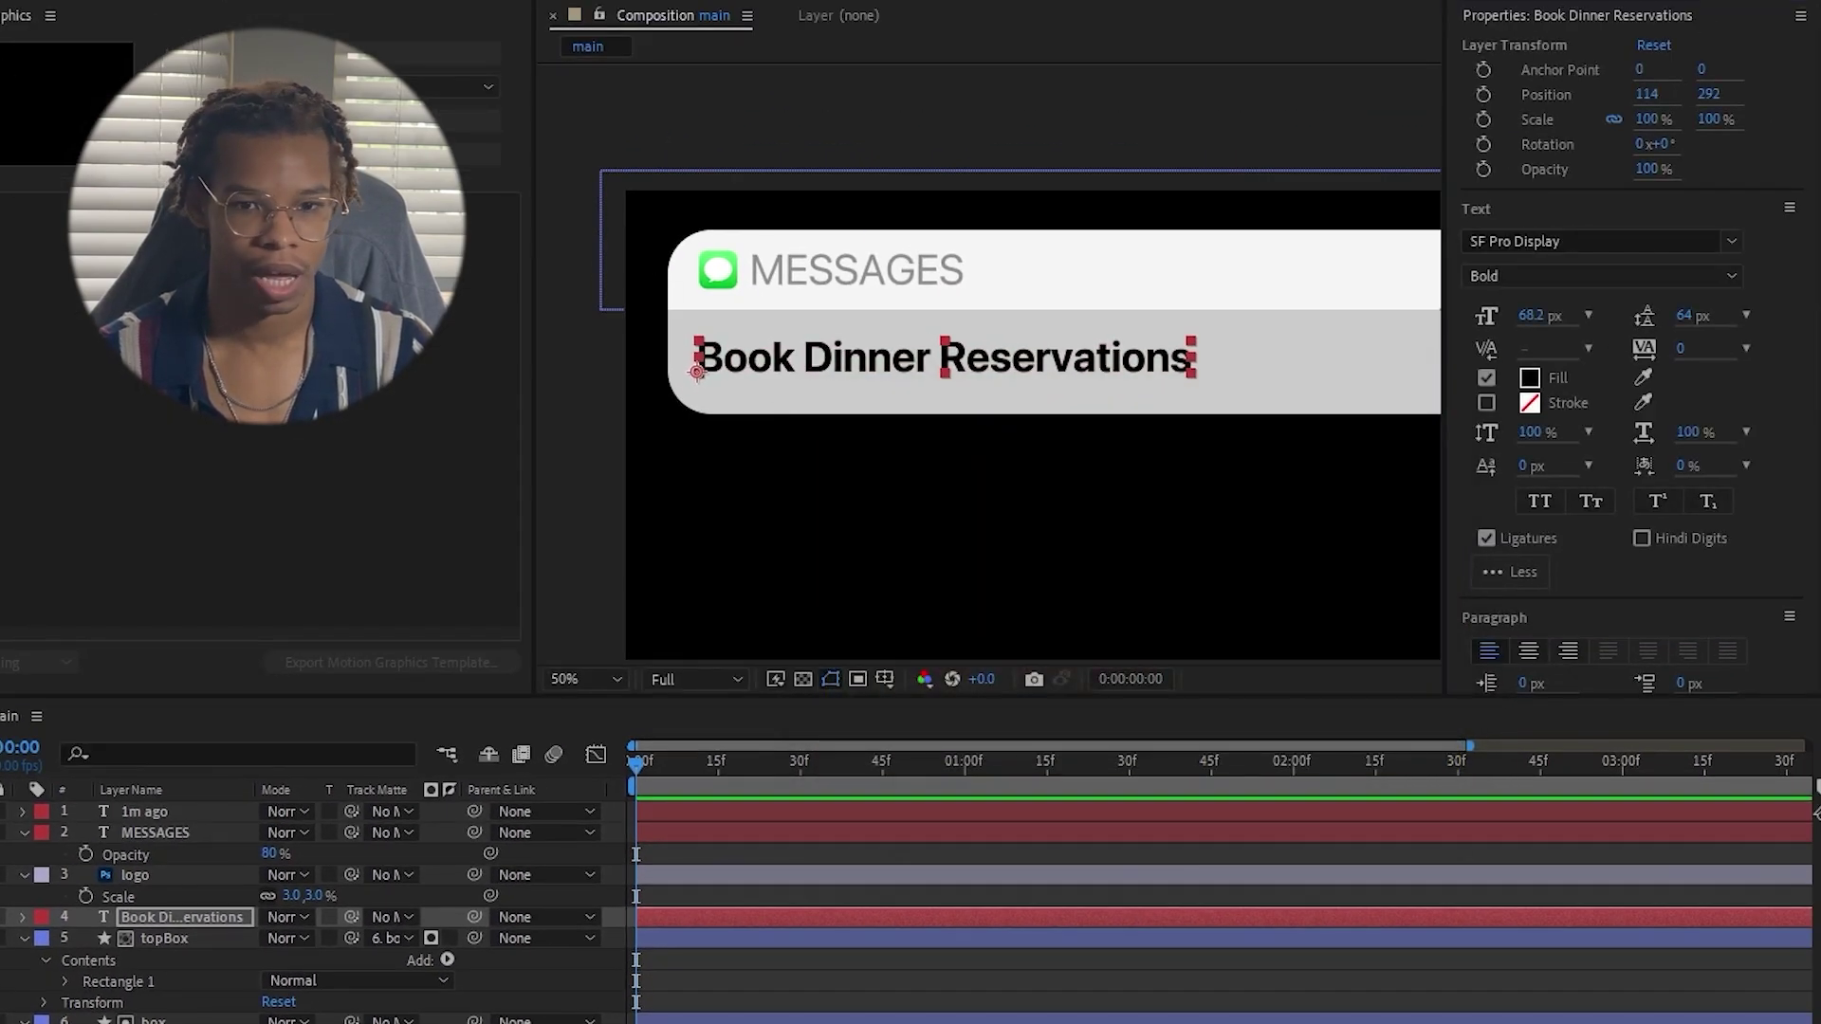
# Lower the topBox layer's opacity slightly and collapse the expanded properties of all layers.
pyautogui.click(197, 936)
pyautogui.press('t')
pyautogui.moveTo(273, 959)
pyautogui.mouseDown()
pyautogui.moveTo(211, 984)
pyautogui.moveTo(280, 959)
pyautogui.mouseUp()
pyautogui.click(229, 996)
pyautogui.click(1098, 544)
pyautogui.press(',')
pyautogui.press(',')
pyautogui.hotkey('ctrl', 'a')
pyautogui.press('u')
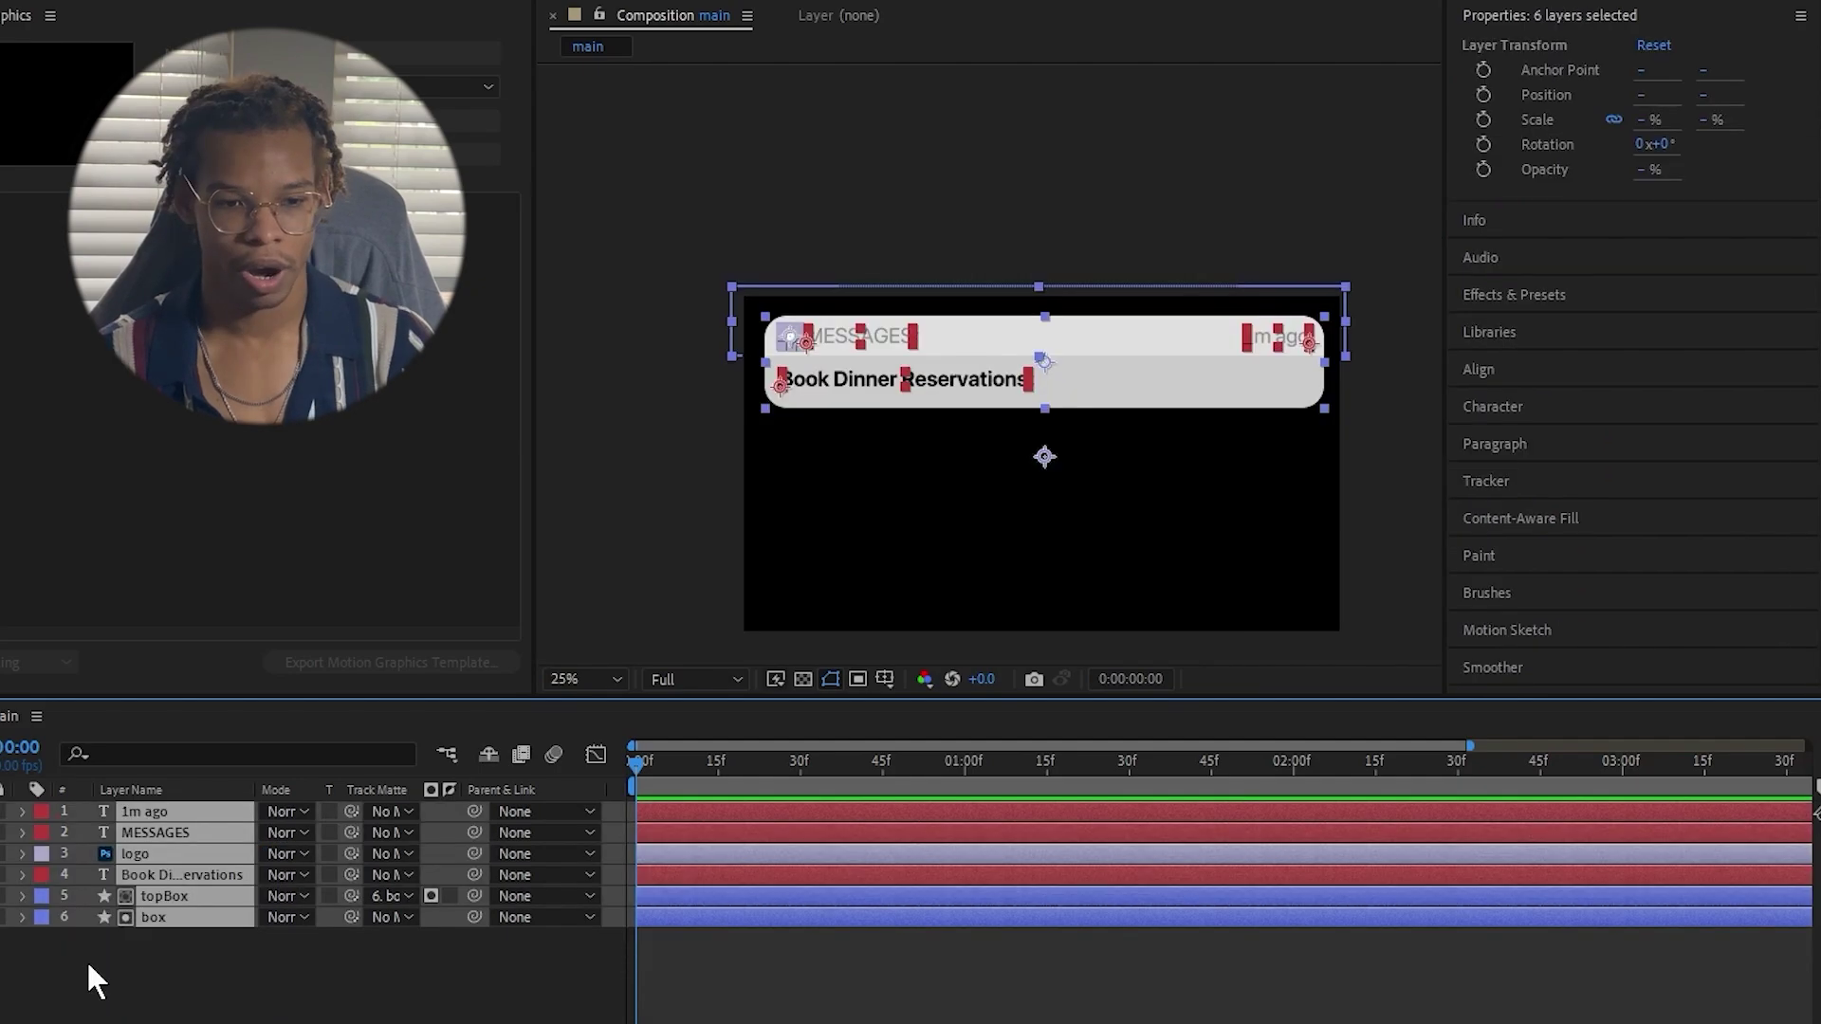
pyautogui.click(138, 1019)
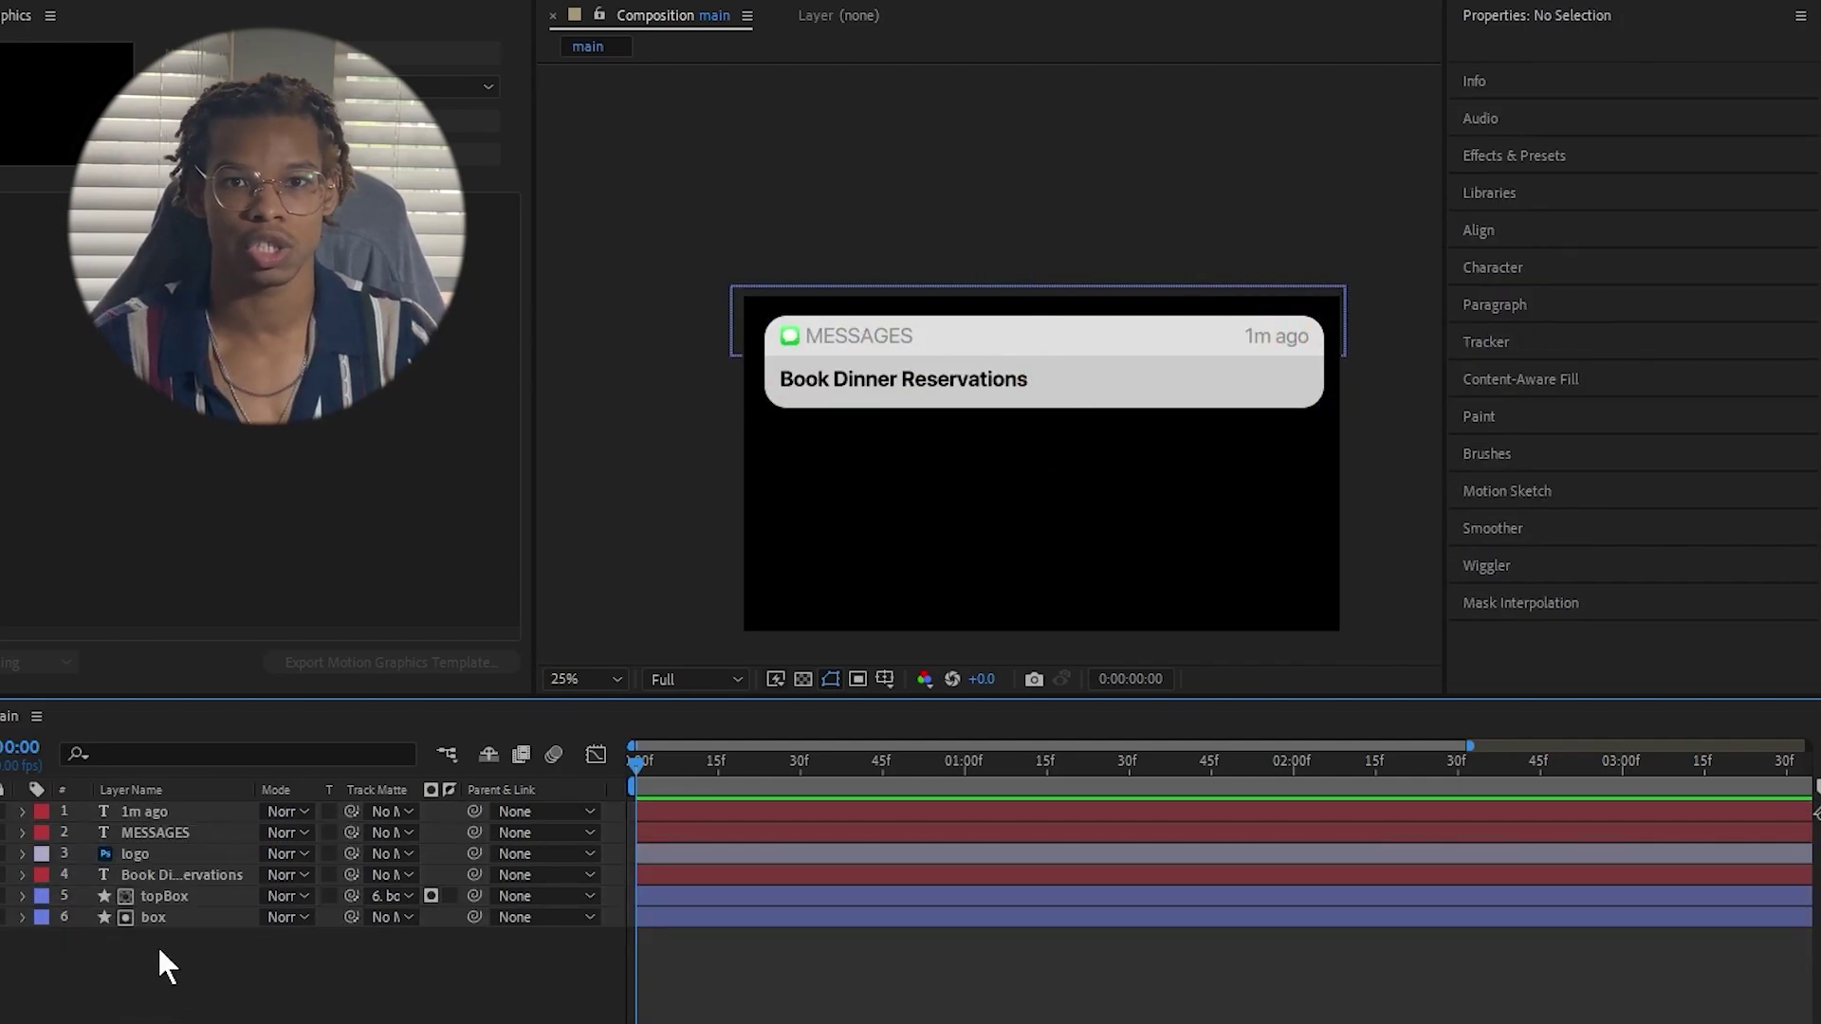
# Create a null object and parent all six notification layers to it.
pyautogui.rightClick(169, 1012)
pyautogui.moveTo(285, 699)
pyautogui.click(579, 845)
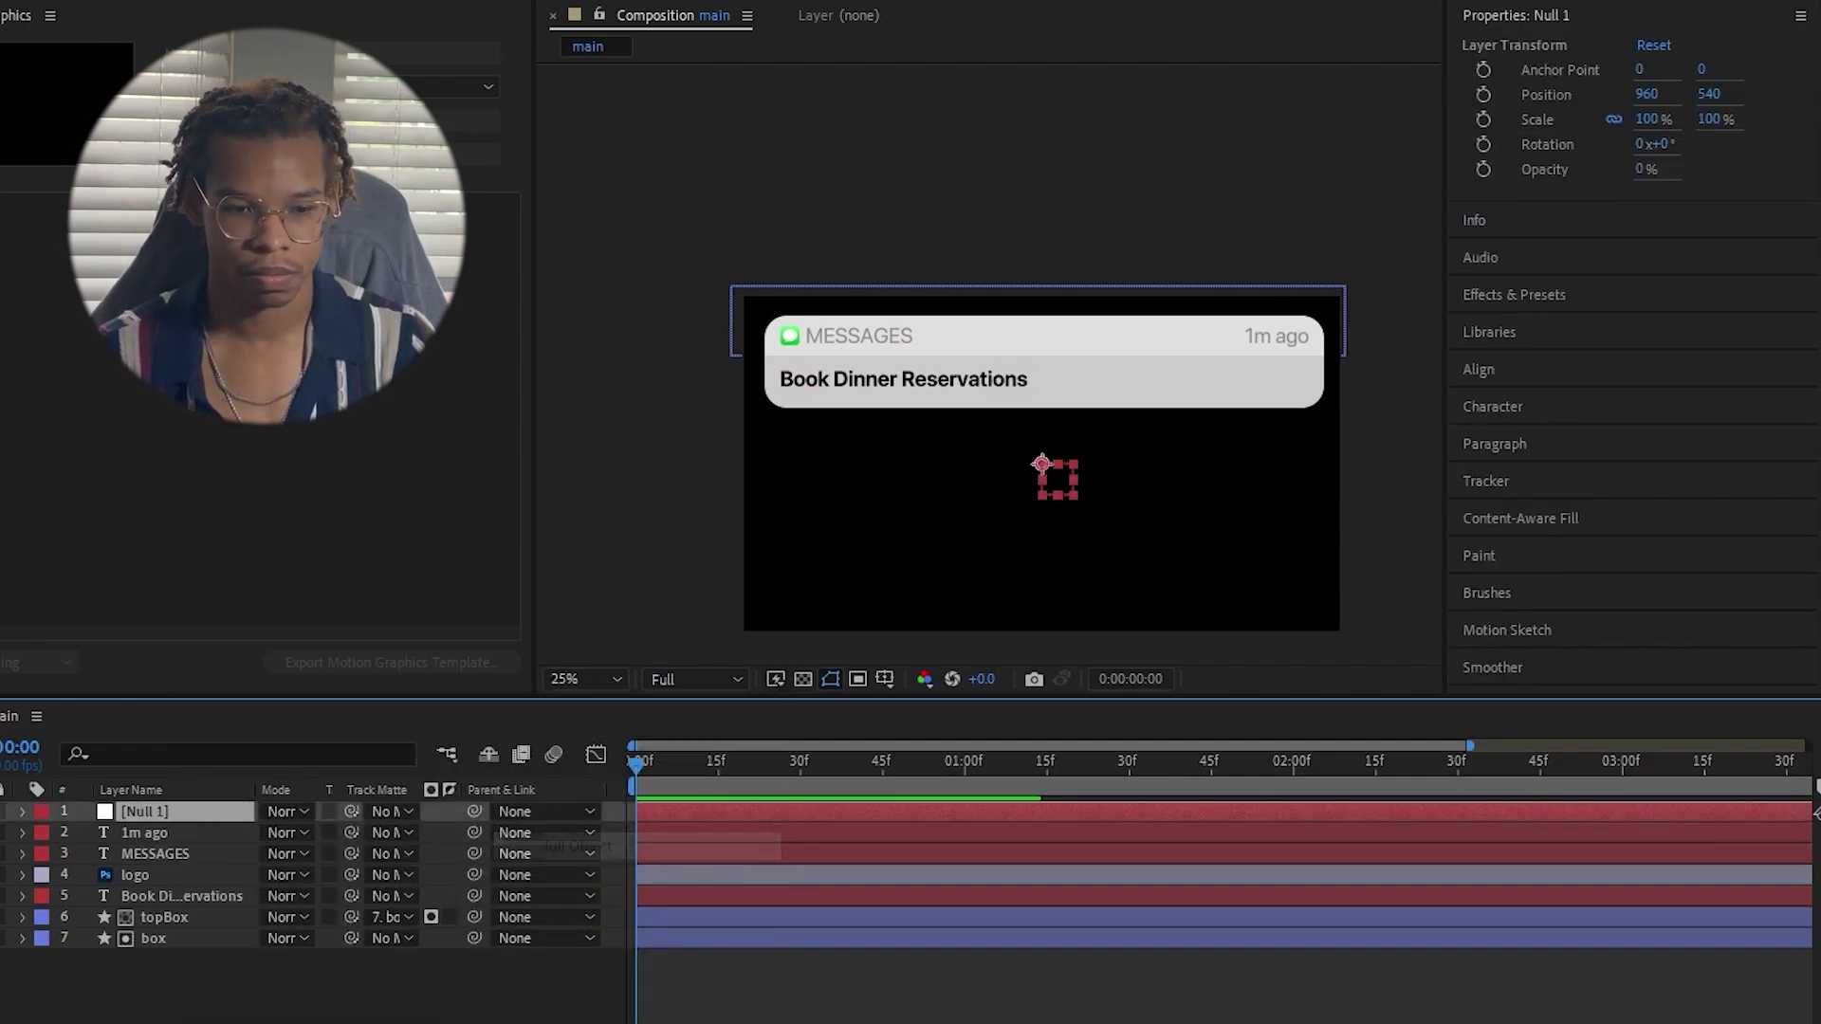
pyautogui.click(155, 829)
pyautogui.keyDown('shift'); pyautogui.click(172, 931); pyautogui.keyUp('shift')
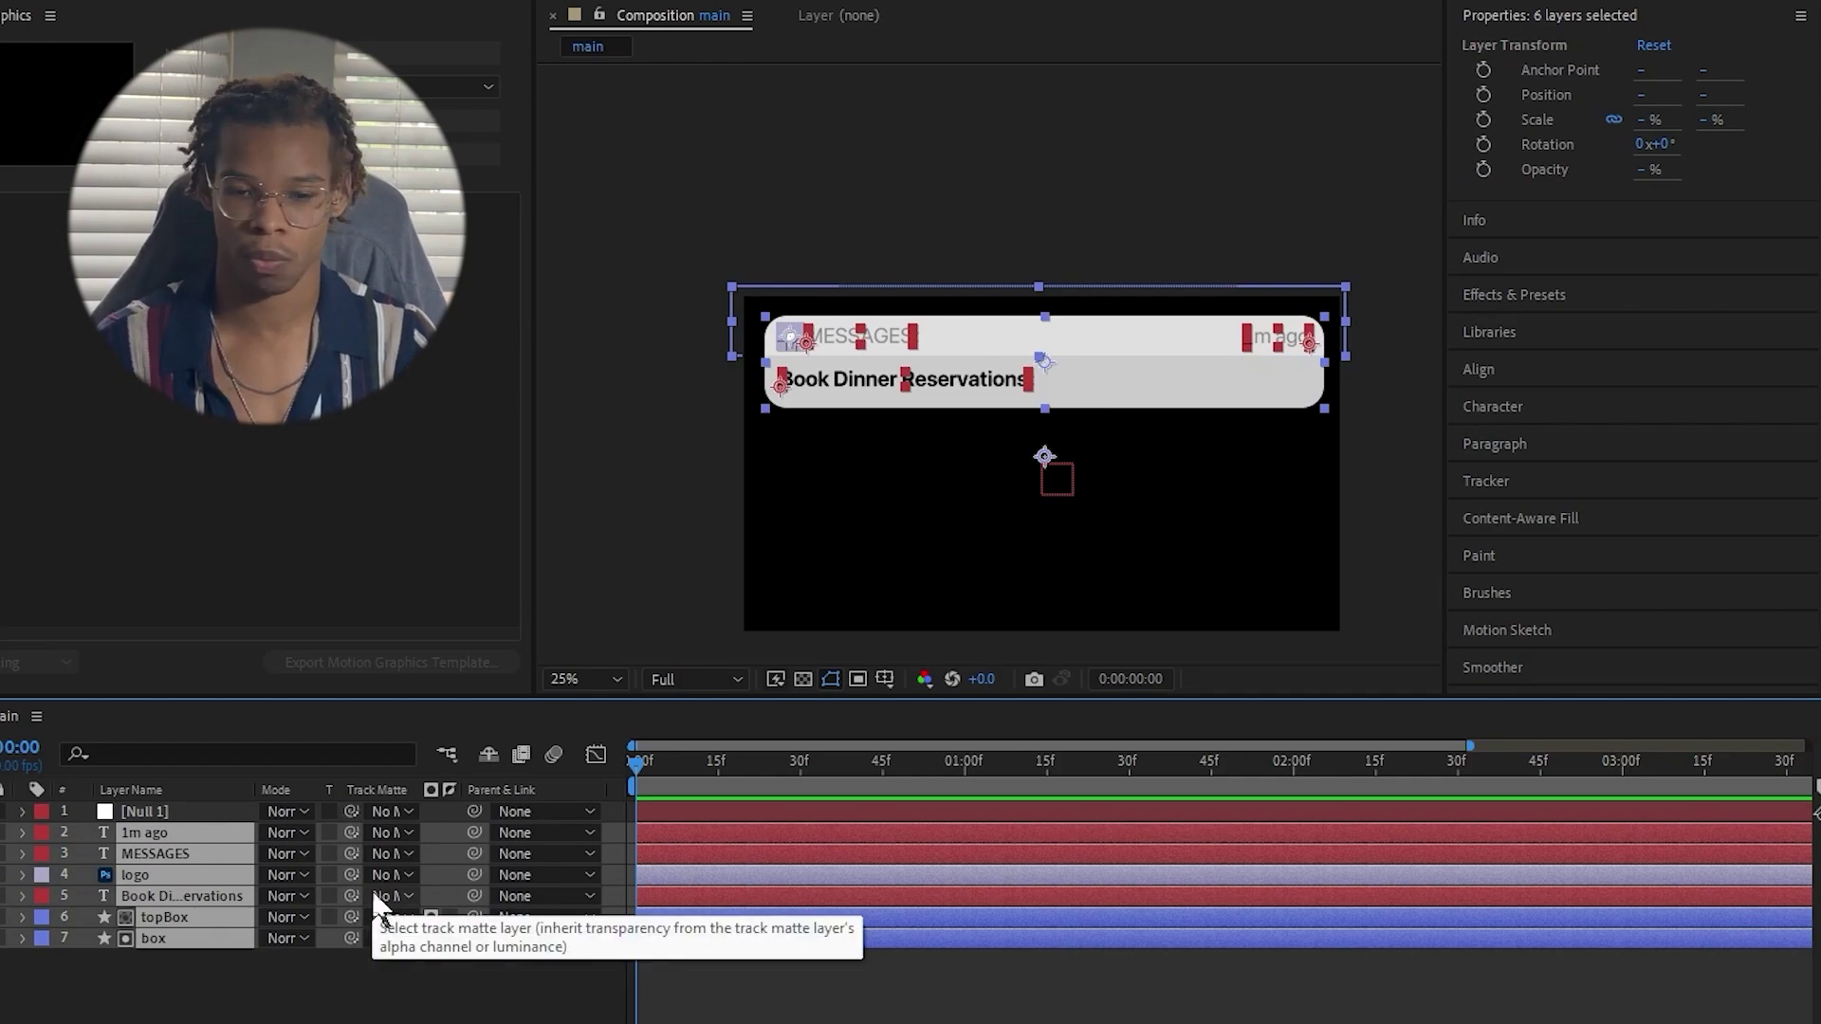
pyautogui.click(522, 834)
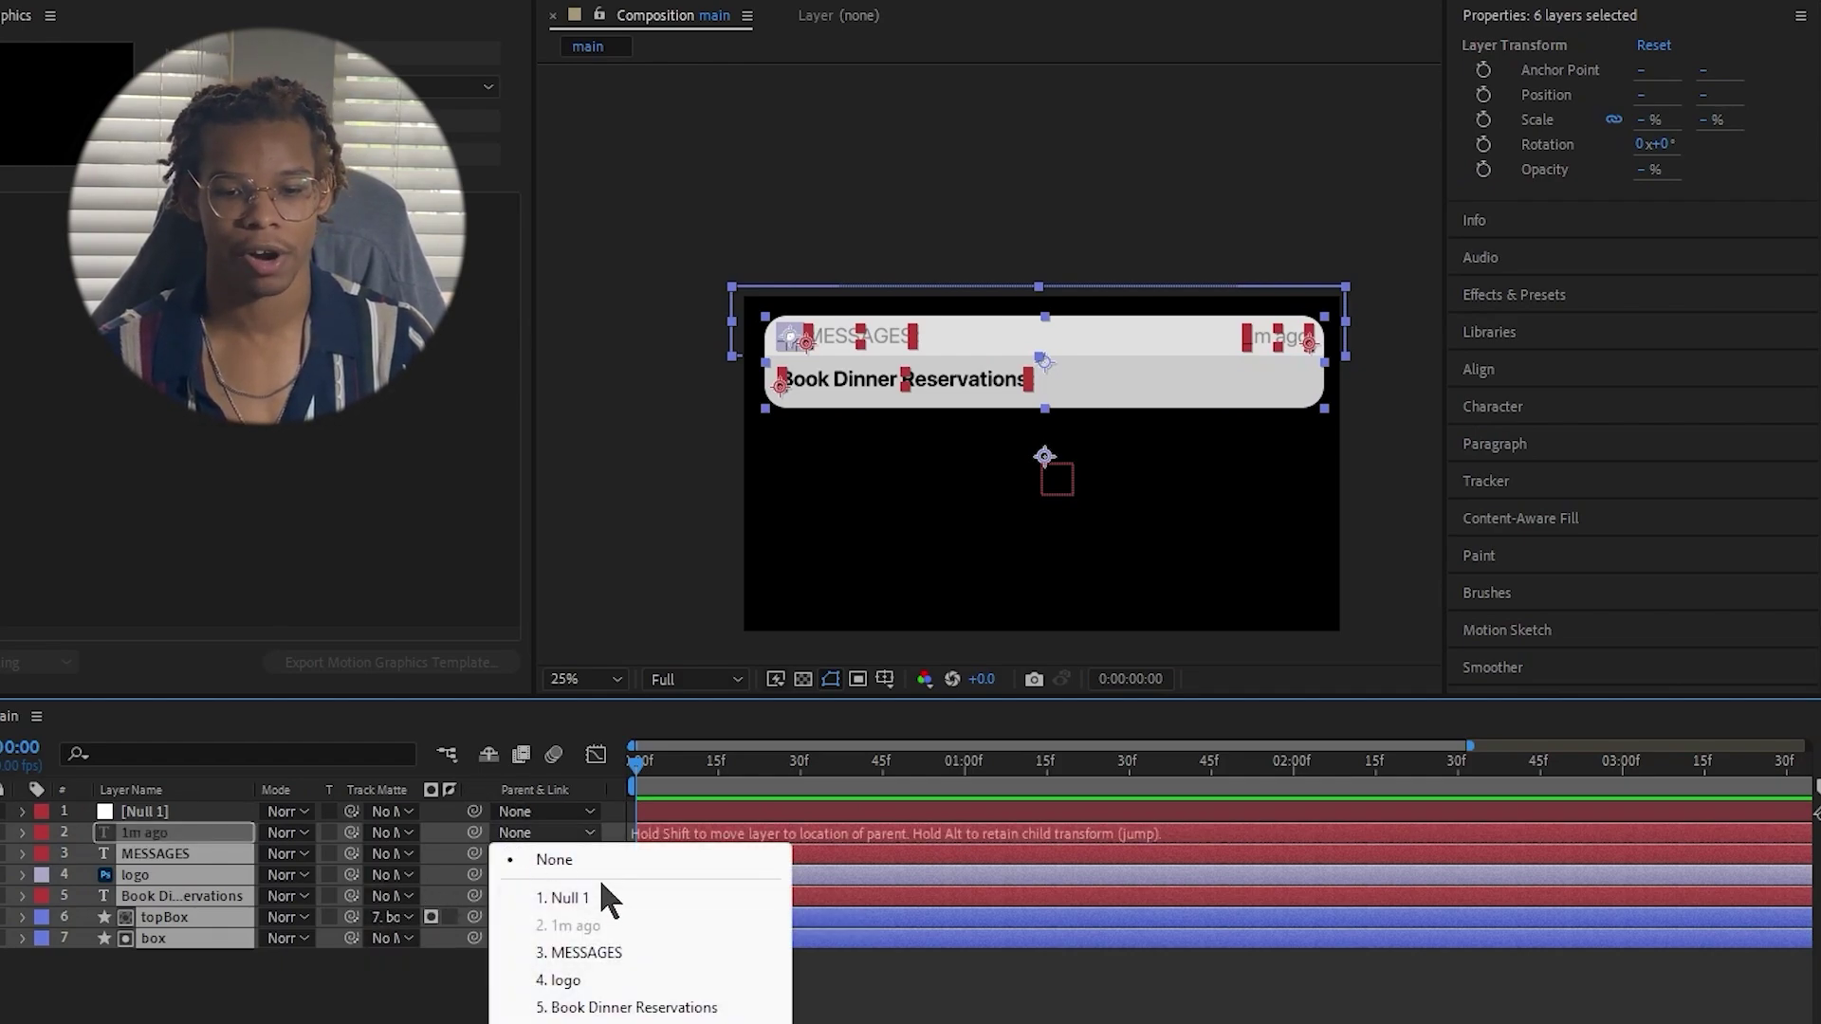
pyautogui.click(569, 897)
# Rename the null object's layer as null.
pyautogui.click(228, 812)
pyautogui.press('Return')
pyautogui.write('nu')
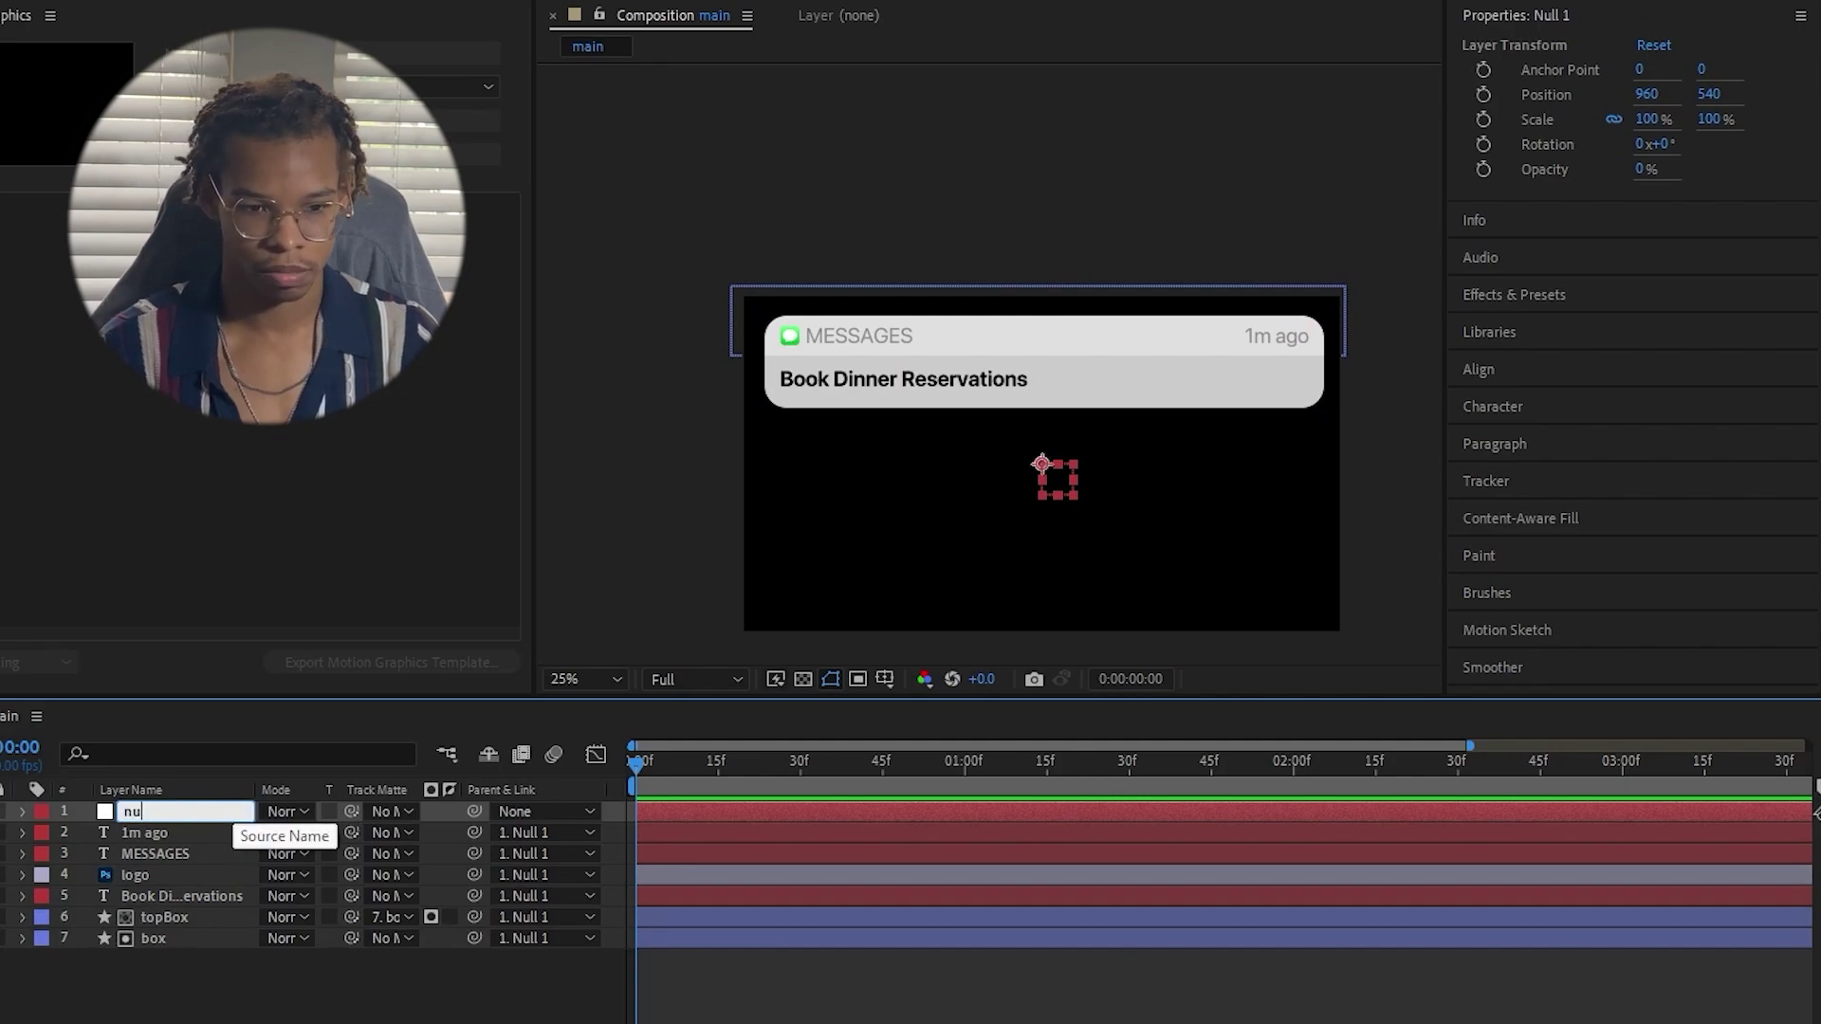
pyautogui.write('ll')
pyautogui.press('Return')
# Keyframe the null's position at 960, 154 on the first frame and 960, 540 at 0:00:30, so the notification slides in.
pyautogui.press('p')
pyautogui.click(85, 833)
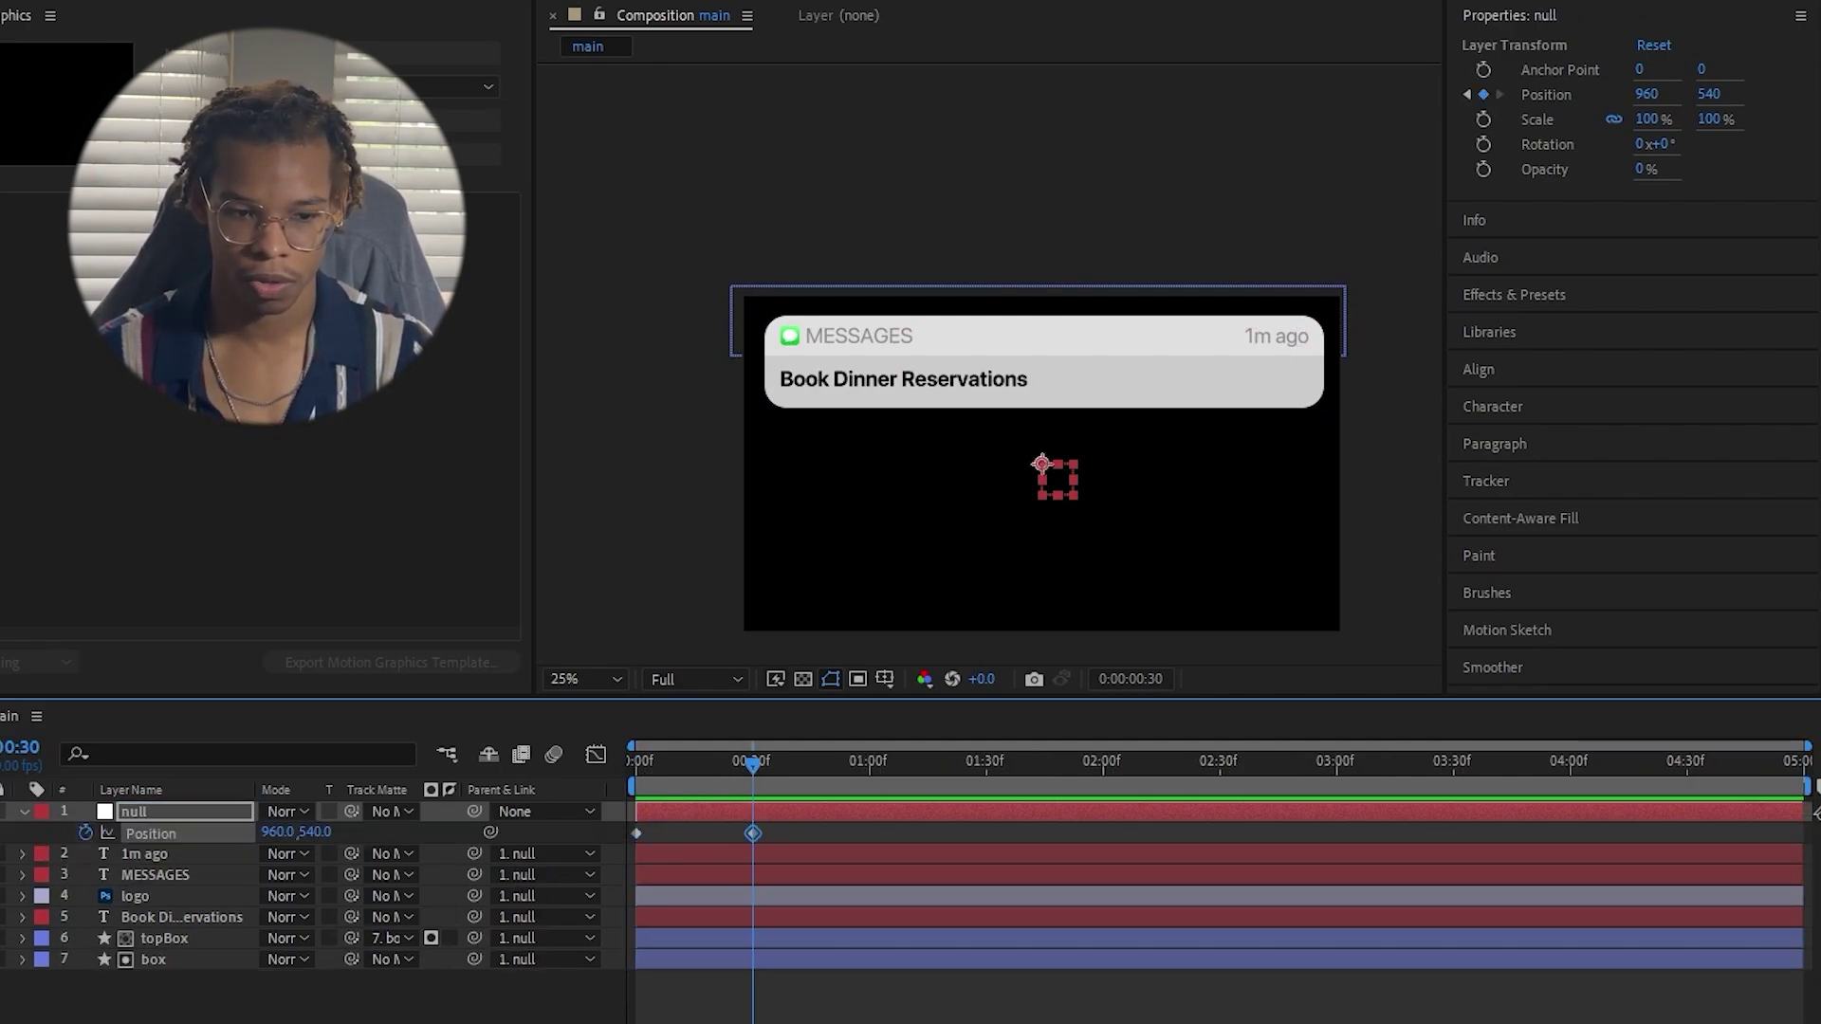
pyautogui.press('Home')
pyautogui.moveTo(318, 832); pyautogui.dragTo(228, 832)
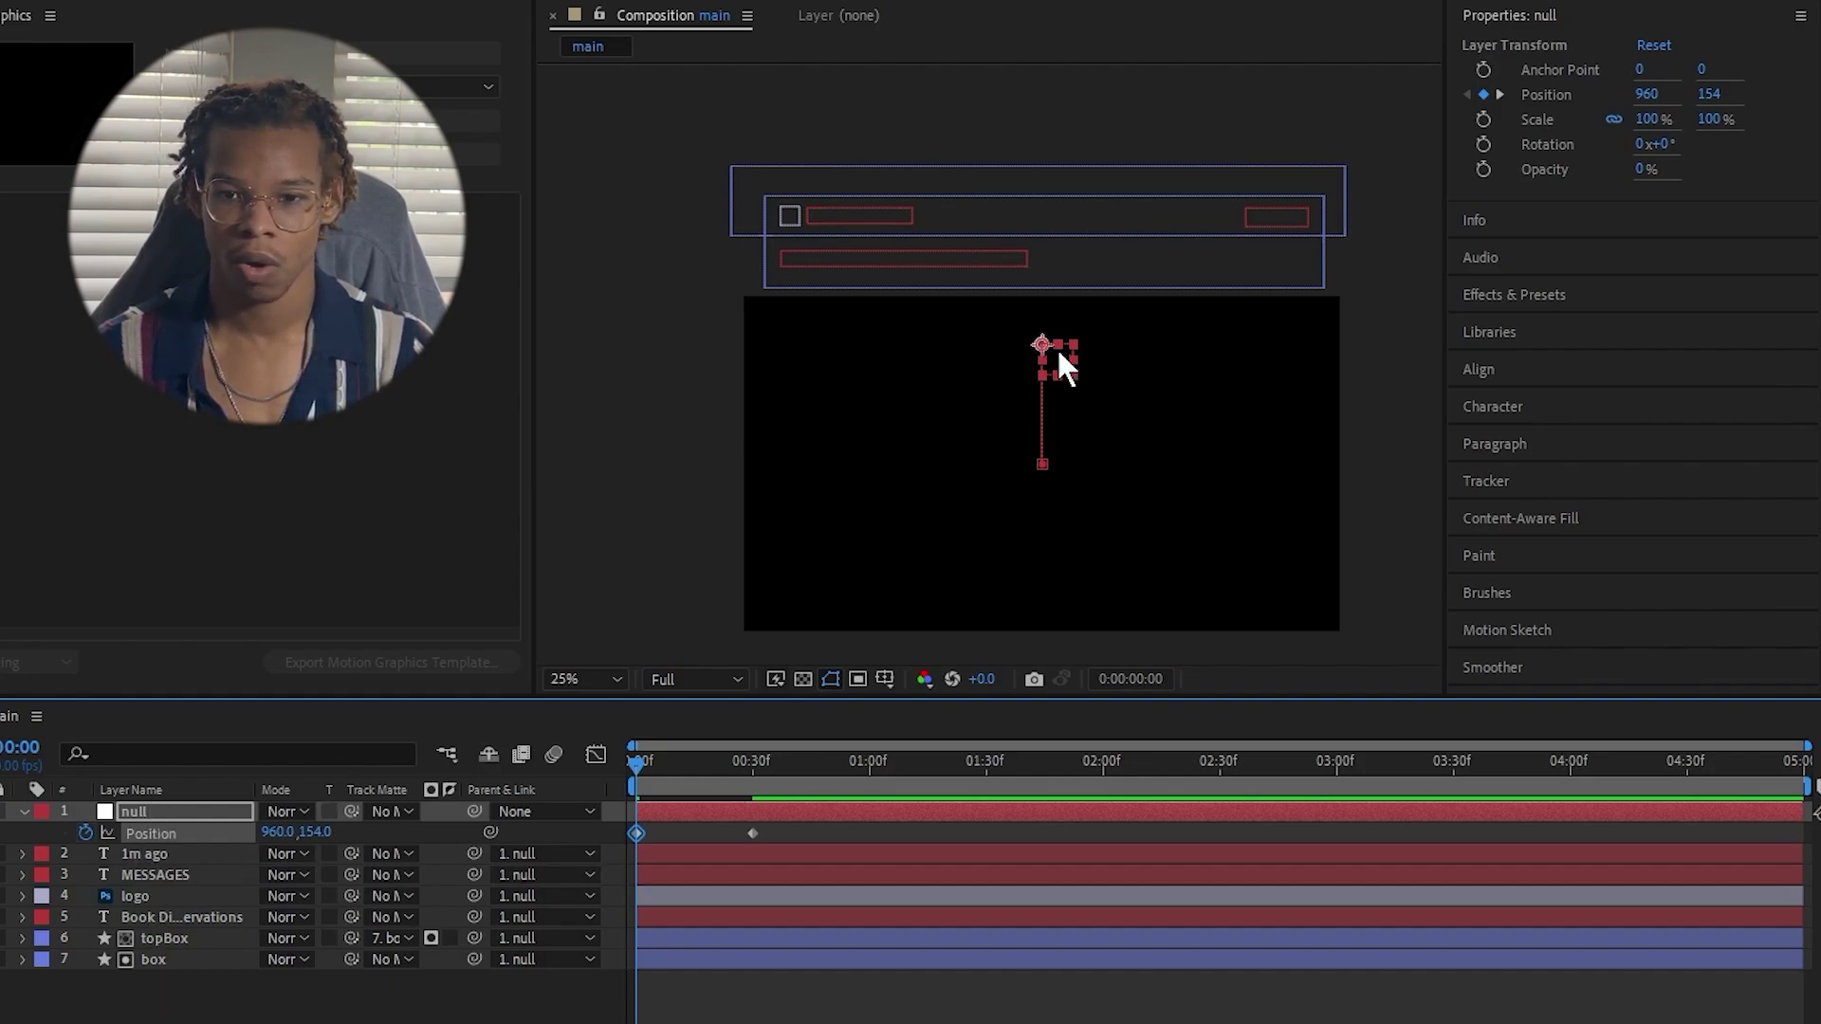
# Try moving the null freely in the composition view and undo that move.
pyautogui.moveTo(1059, 351); pyautogui.dragTo(1090, 424)
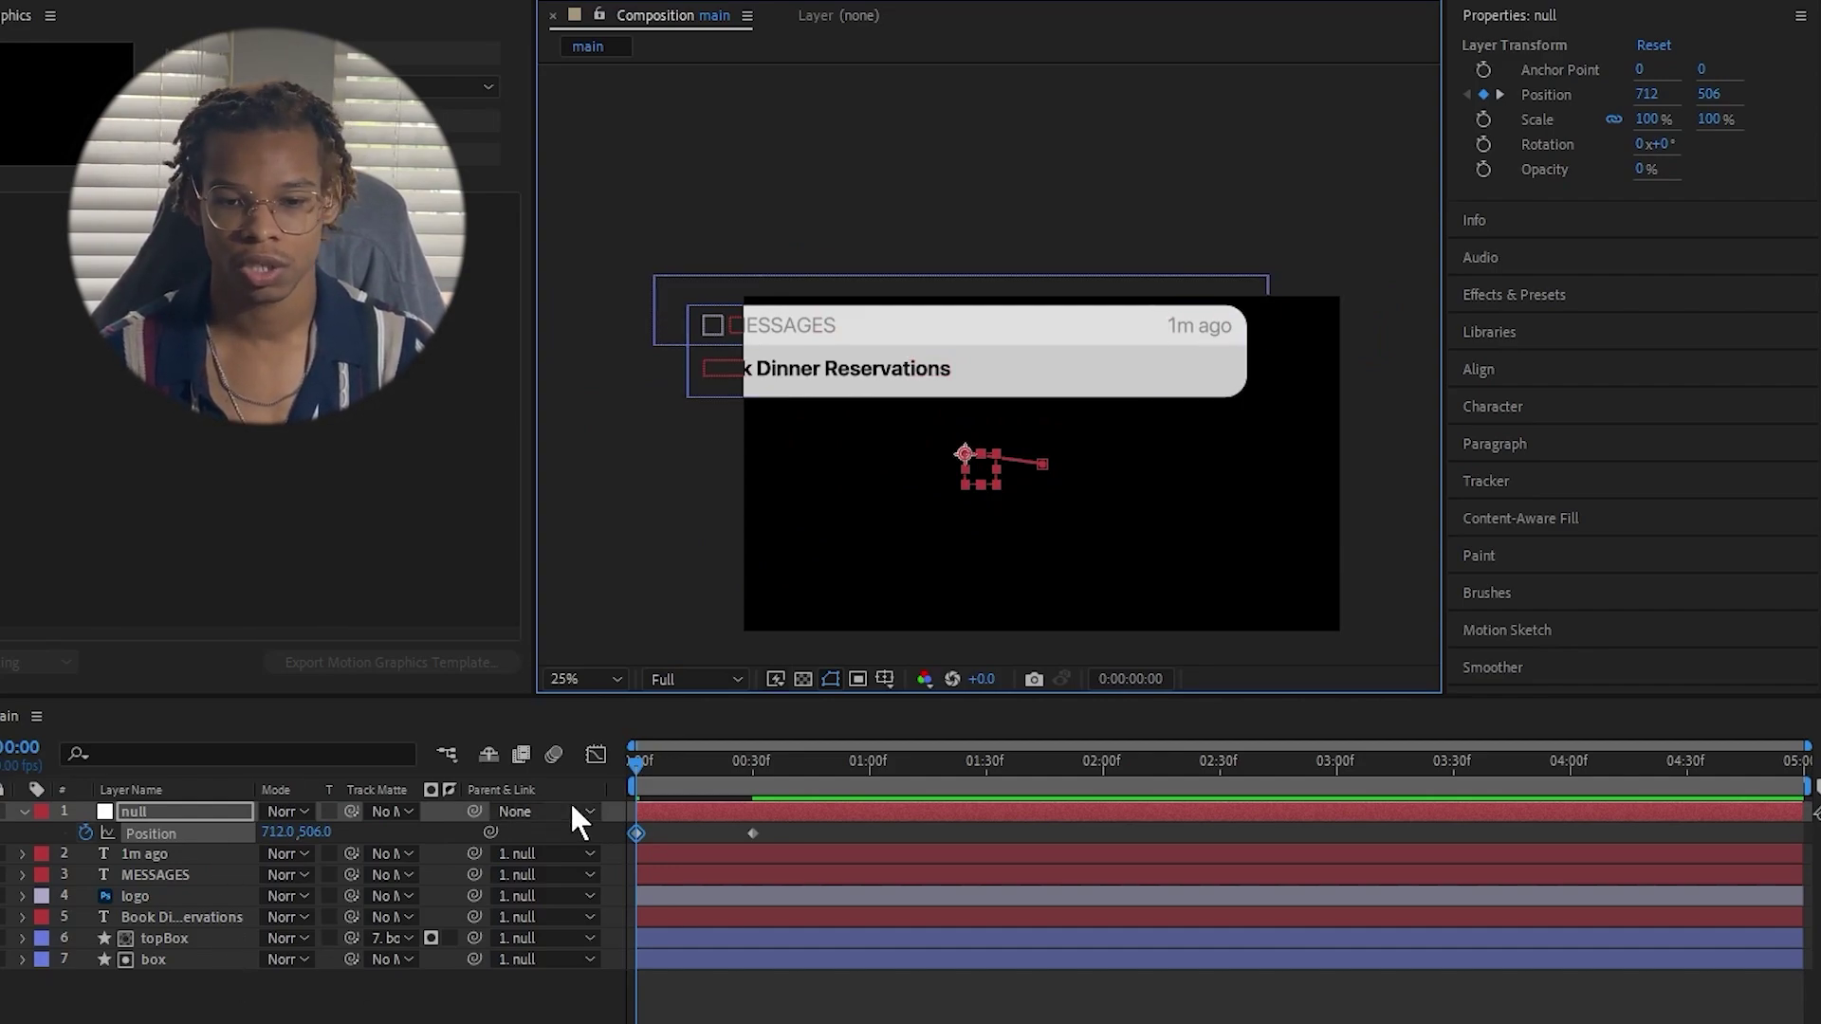
pyautogui.hotkey('ctrl', 'z')
# Keyframe the null's position at 960, 540 at 0:04:30 and raise it above the frame at 0:04:59, and preview the animation.
pyautogui.click(1686, 764)
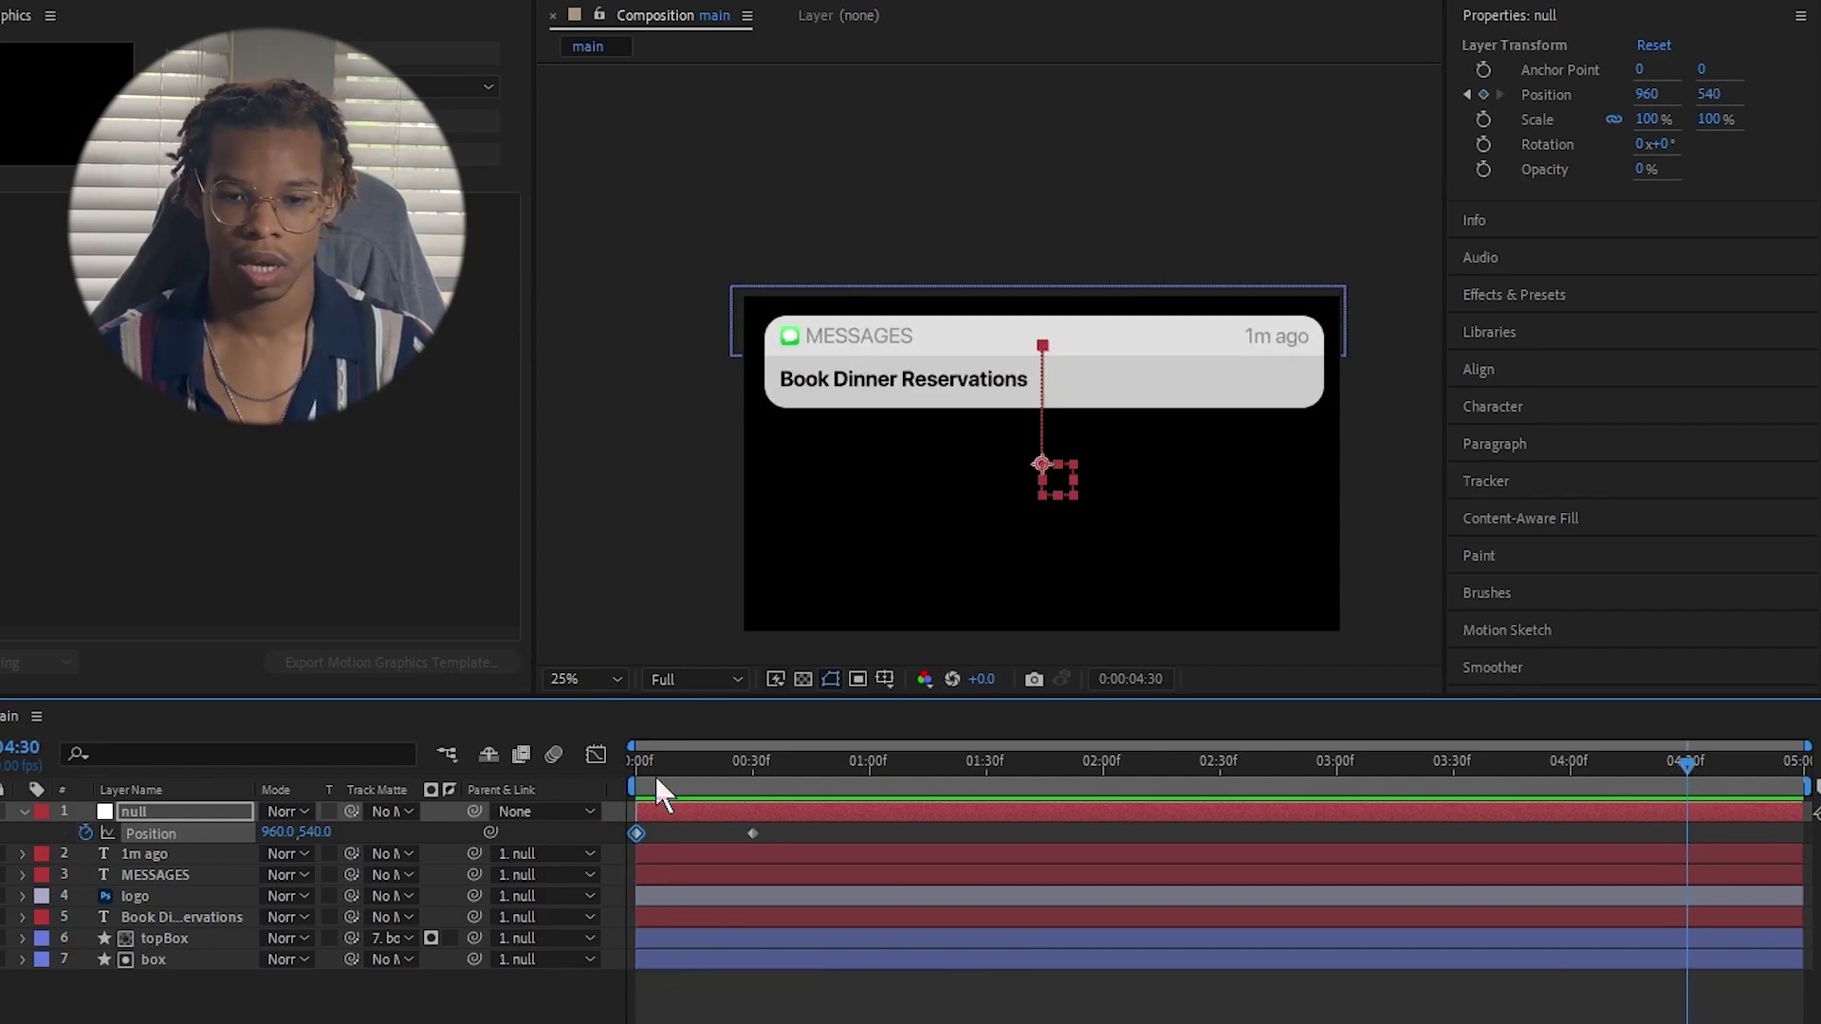
pyautogui.press('pagedown')
pyautogui.hotkey('alt', 'shift', 'p')
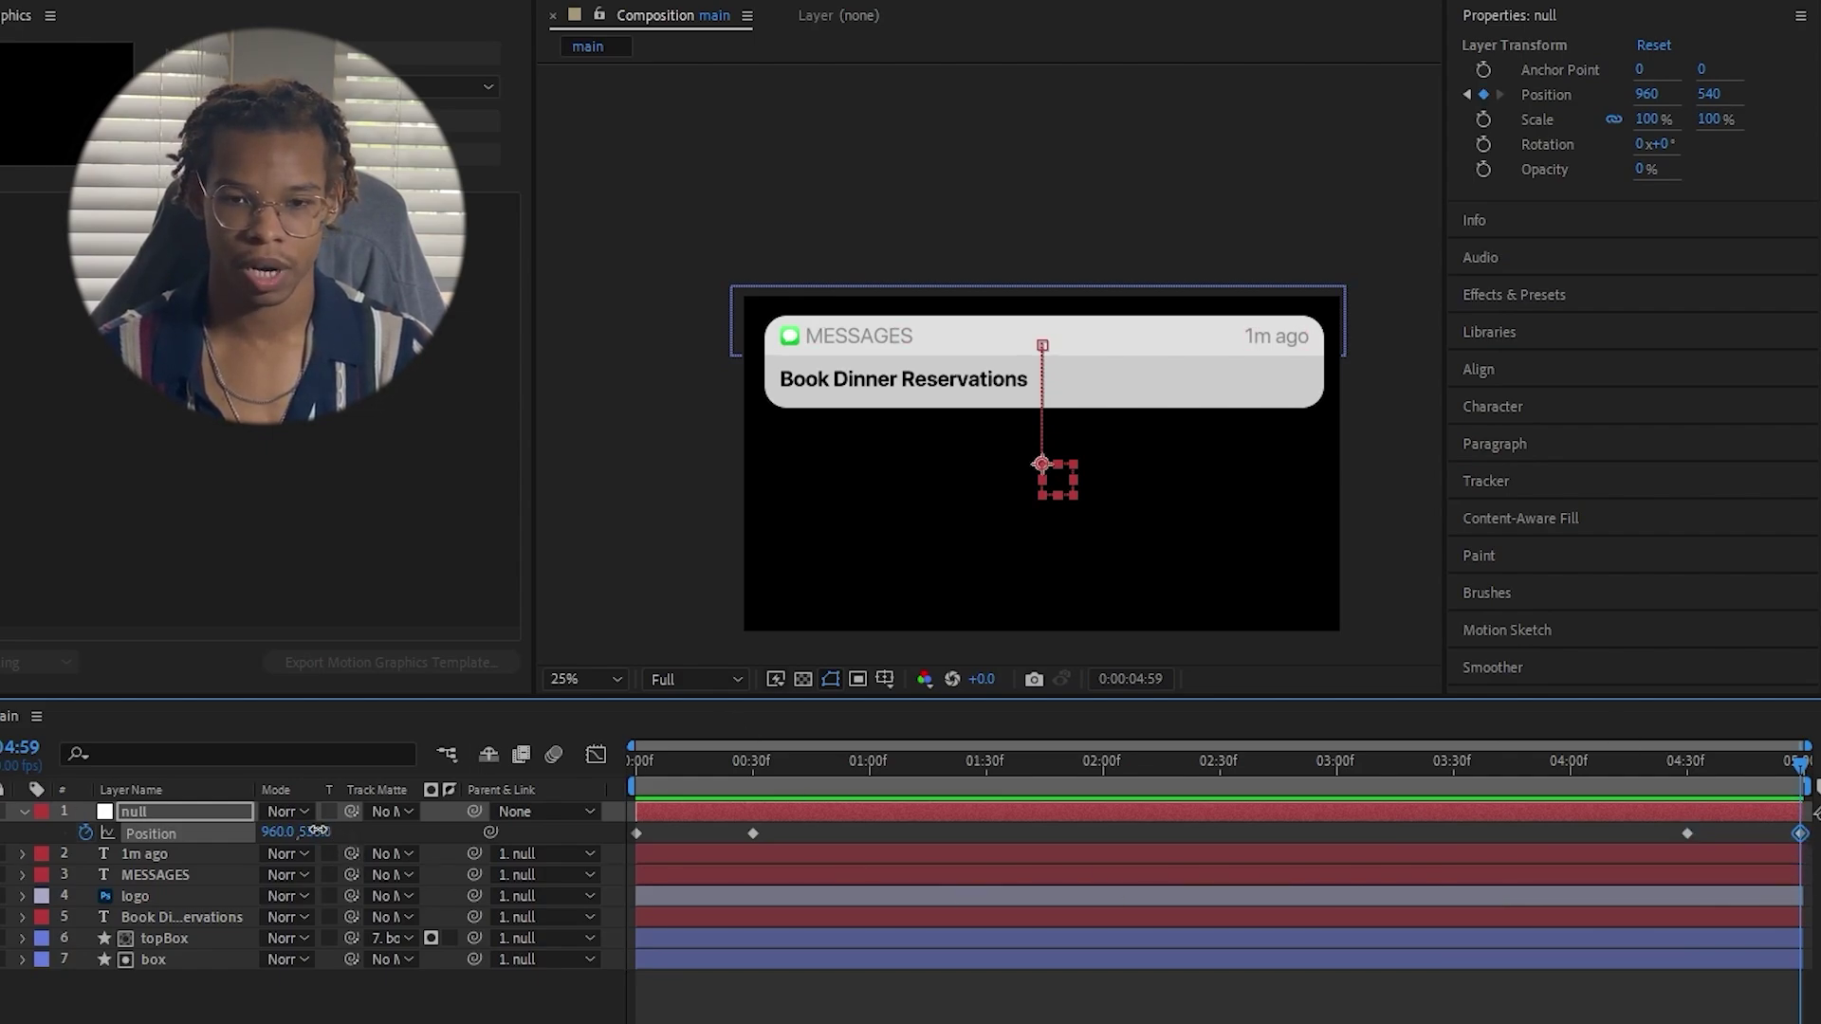
pyautogui.moveTo(317, 830); pyautogui.dragTo(228, 831)
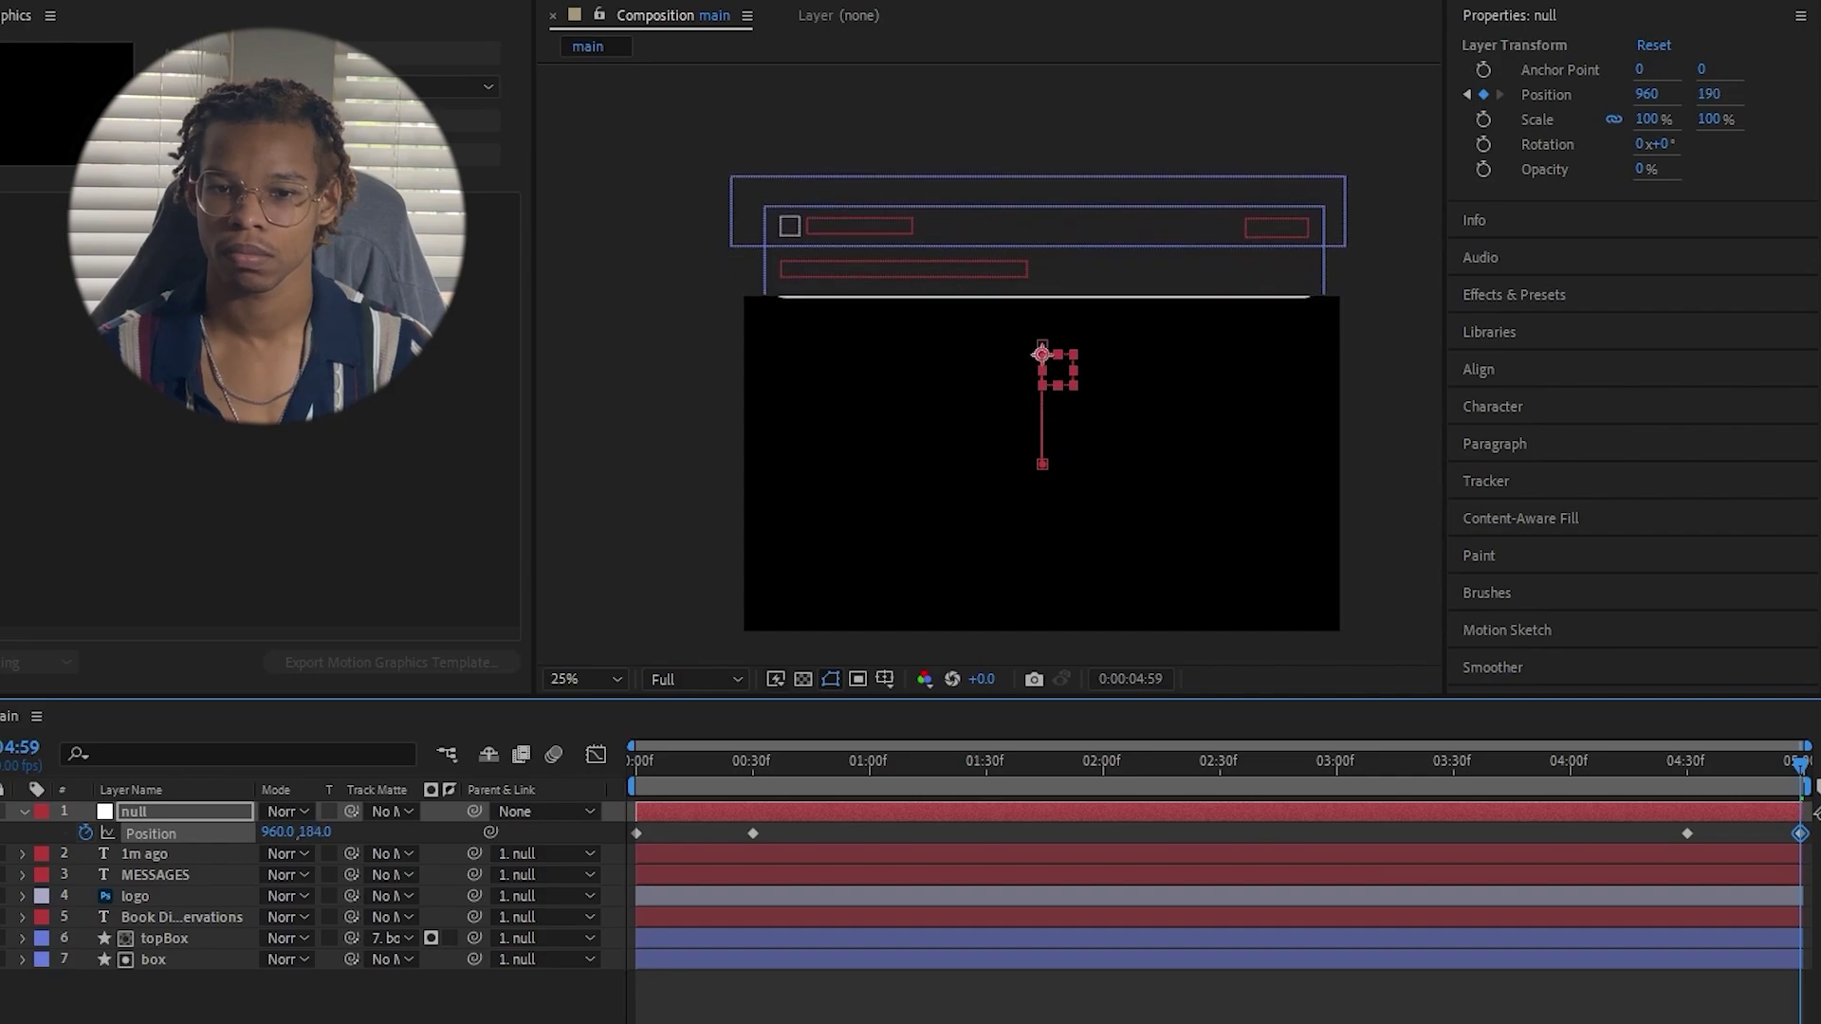
pyautogui.press('space')
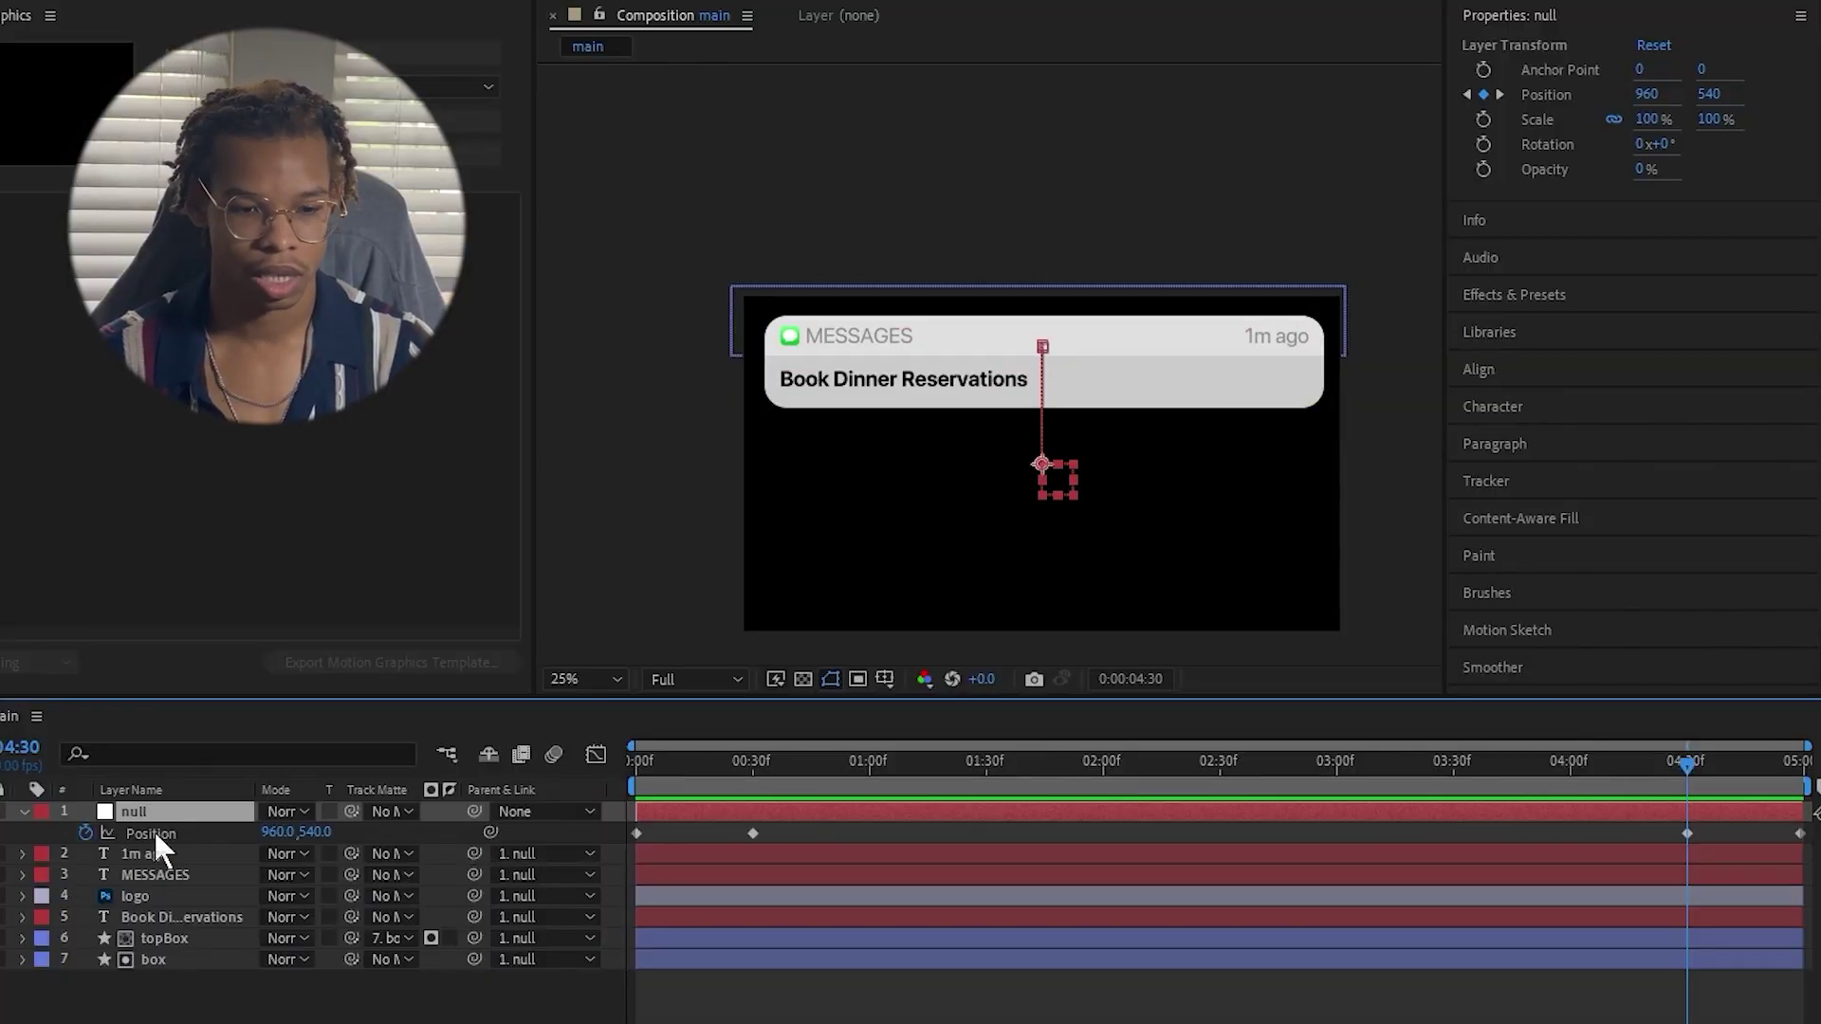
# Apply Easy Ease to all four position keyframes of the null.
pyautogui.click(154, 833)
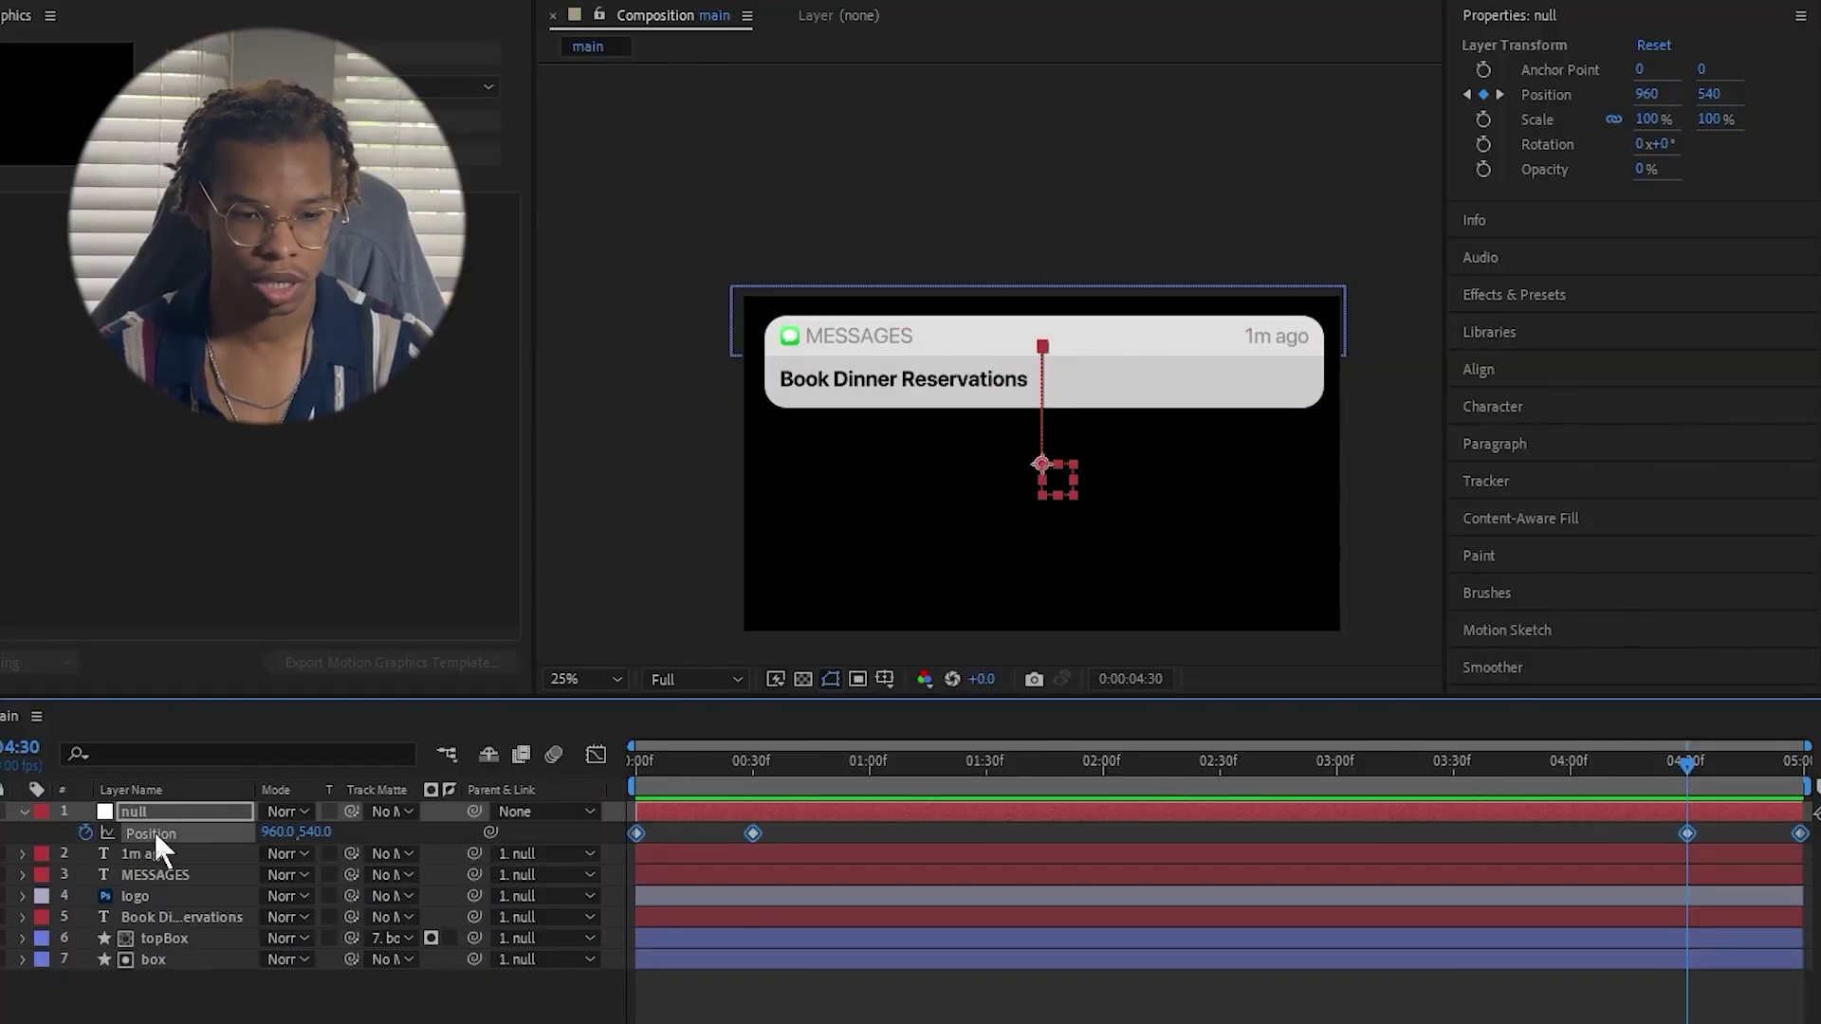
pyautogui.rightClick(636, 831)
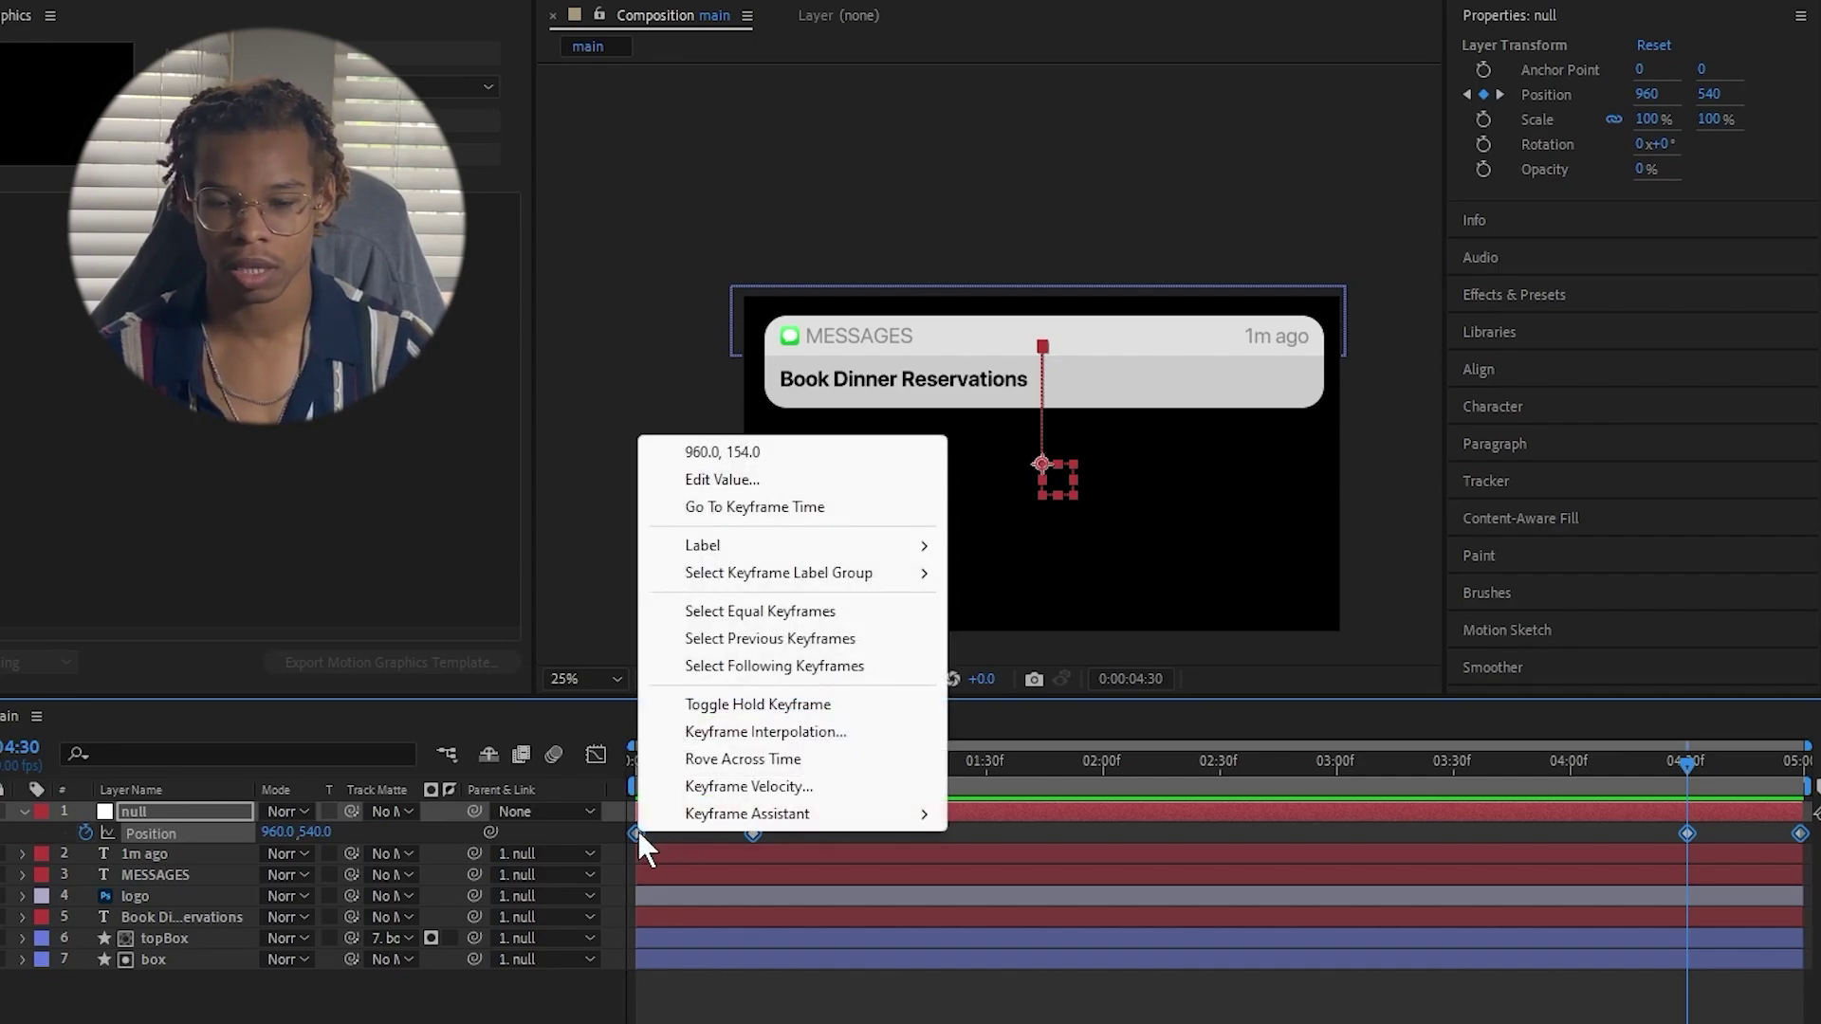
pyautogui.moveTo(944, 822)
pyautogui.click(1077, 893)
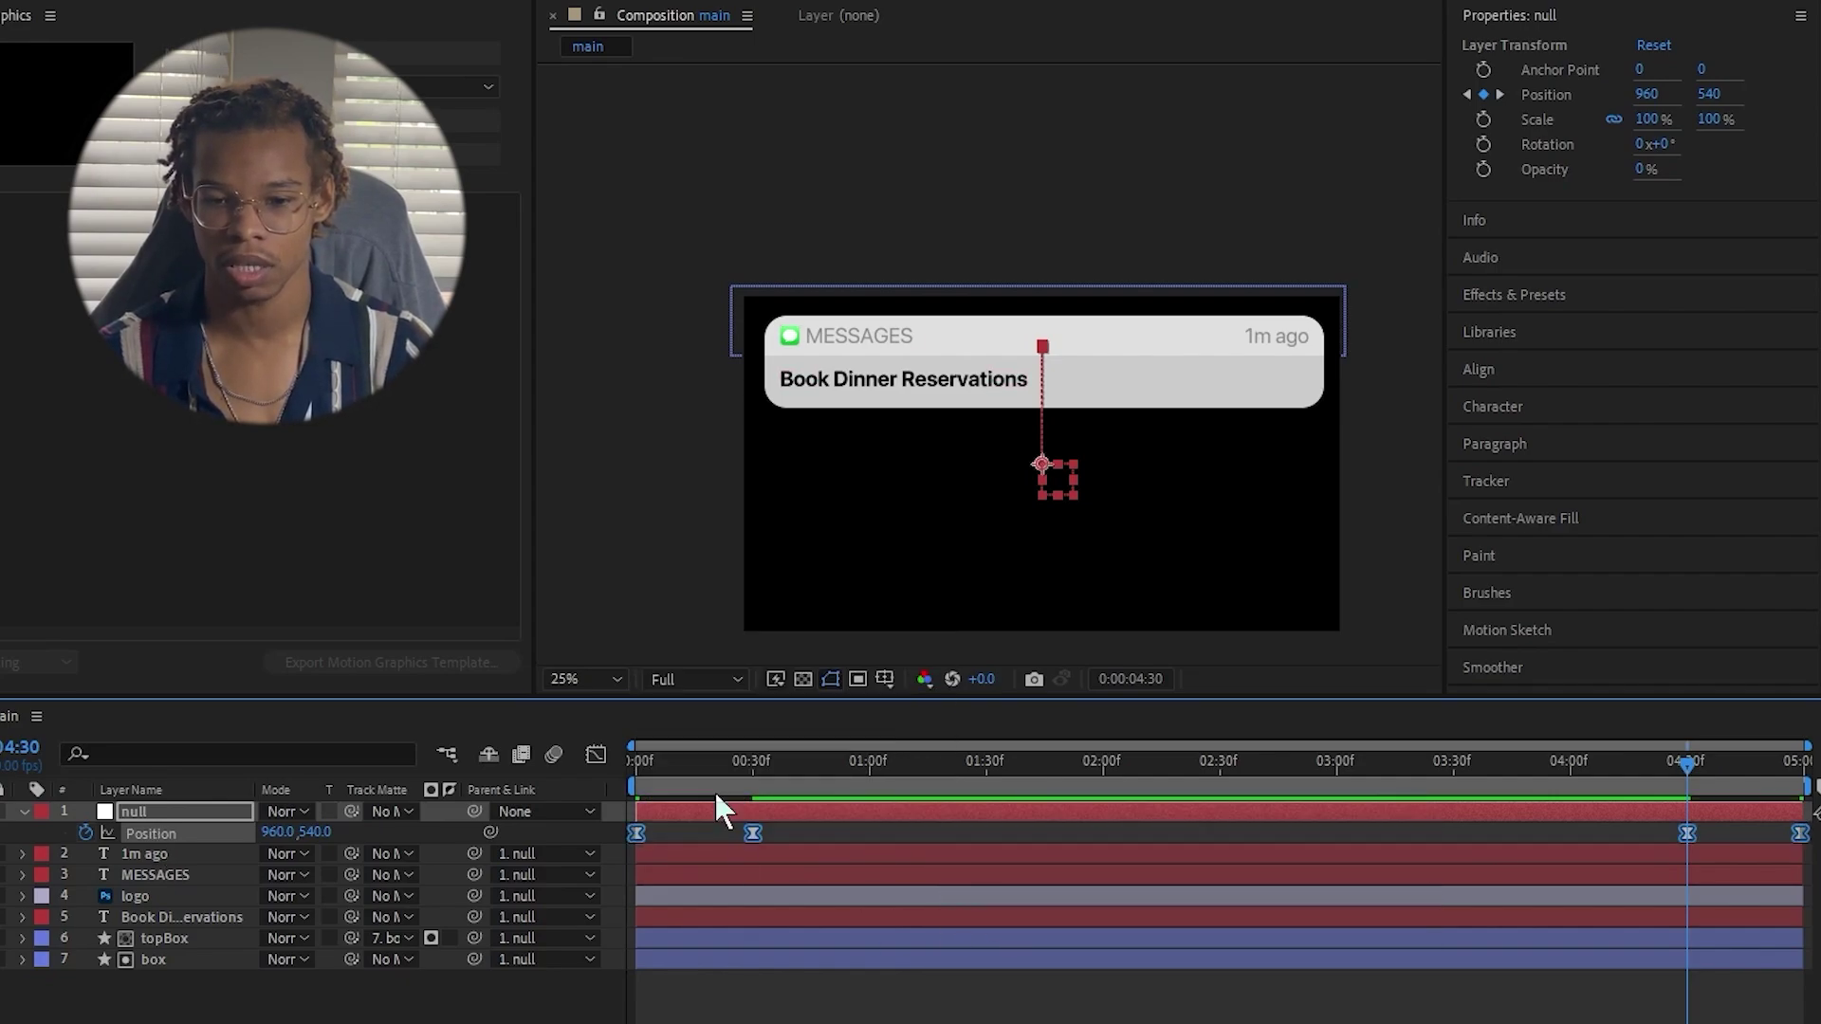
# Preview the eased animation and reshape the null's position speed graph so the slide-in peaks early and eases slowly into 0:00:30.
pyautogui.press('Home')
pyautogui.press('space')
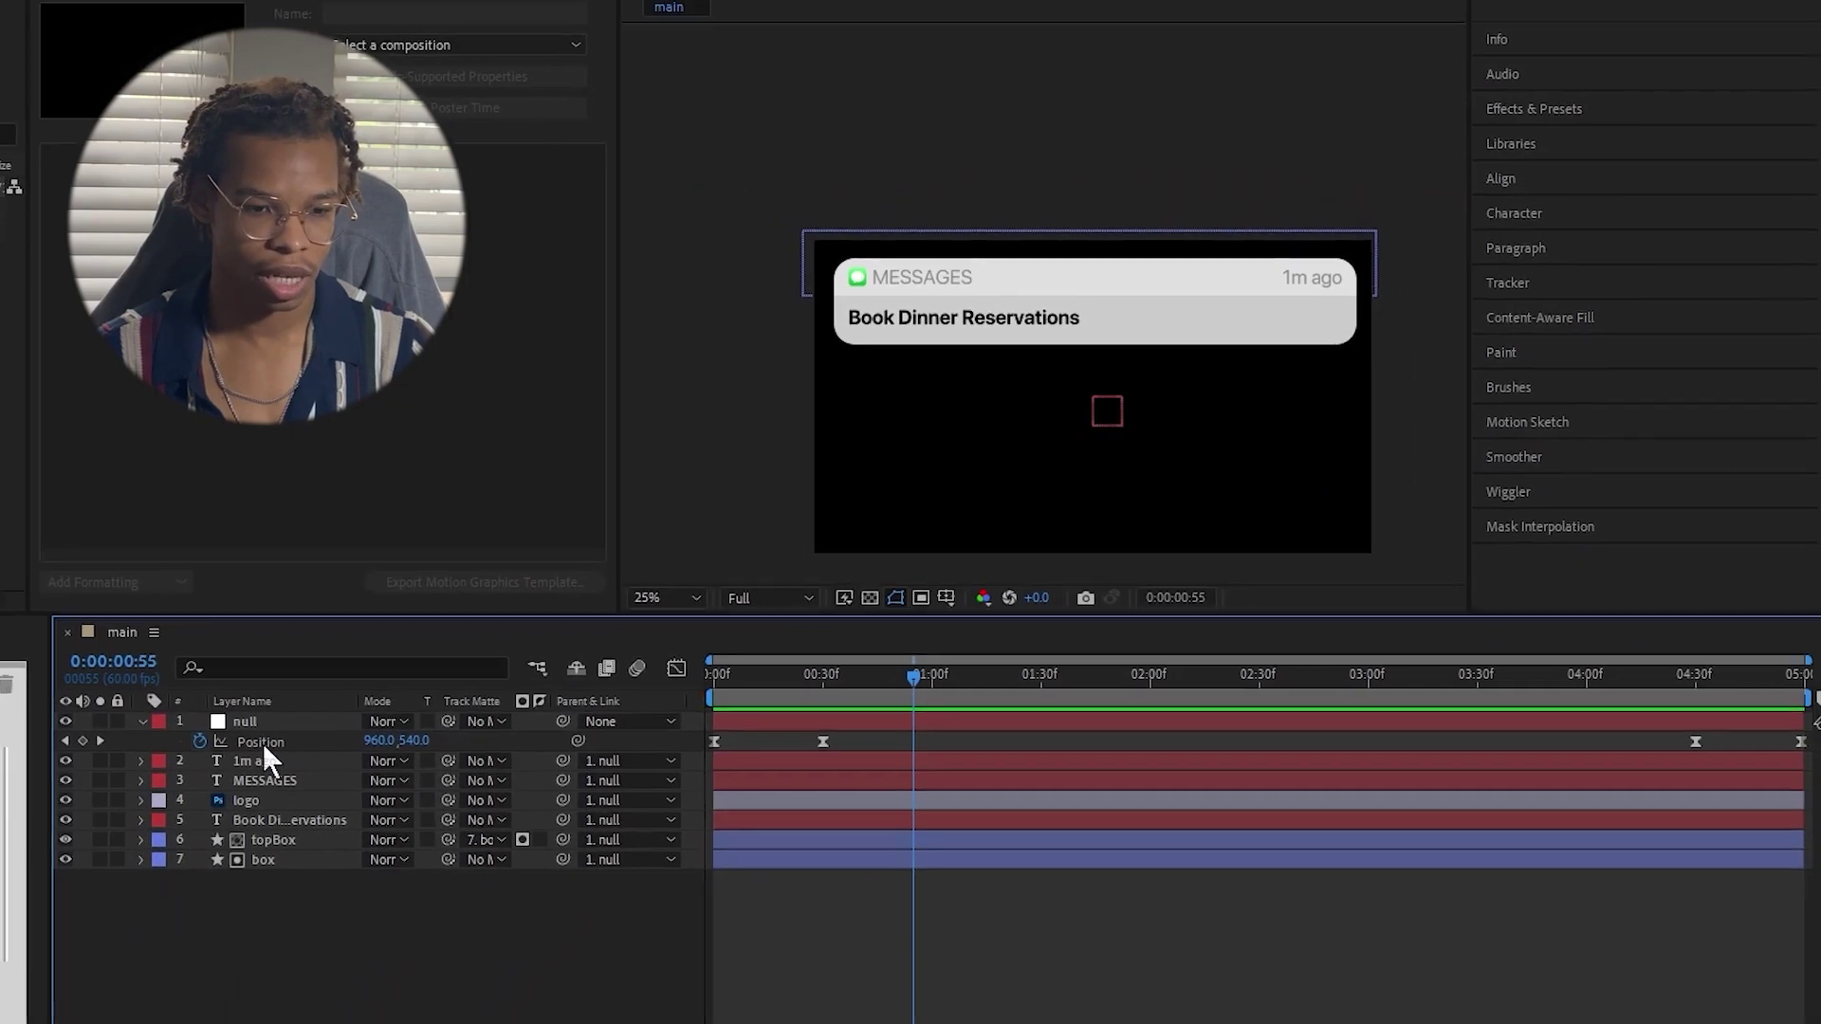
pyautogui.click(270, 739)
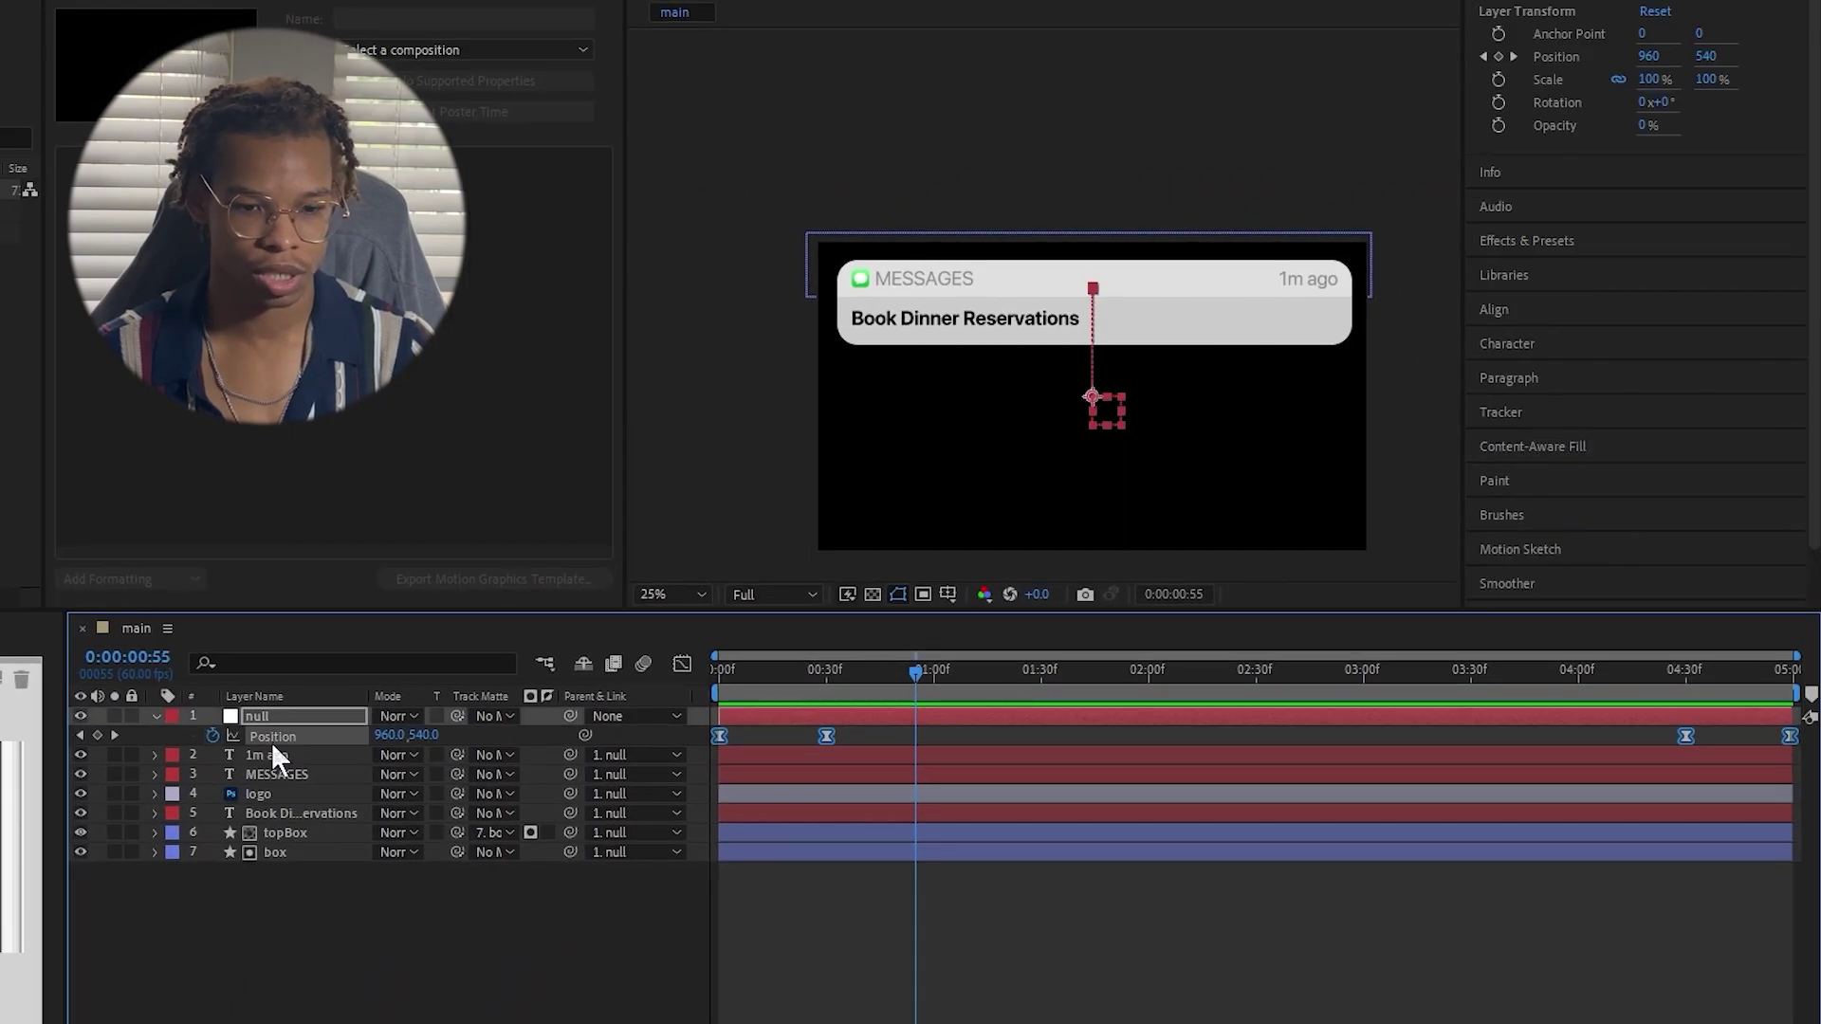
pyautogui.click(682, 663)
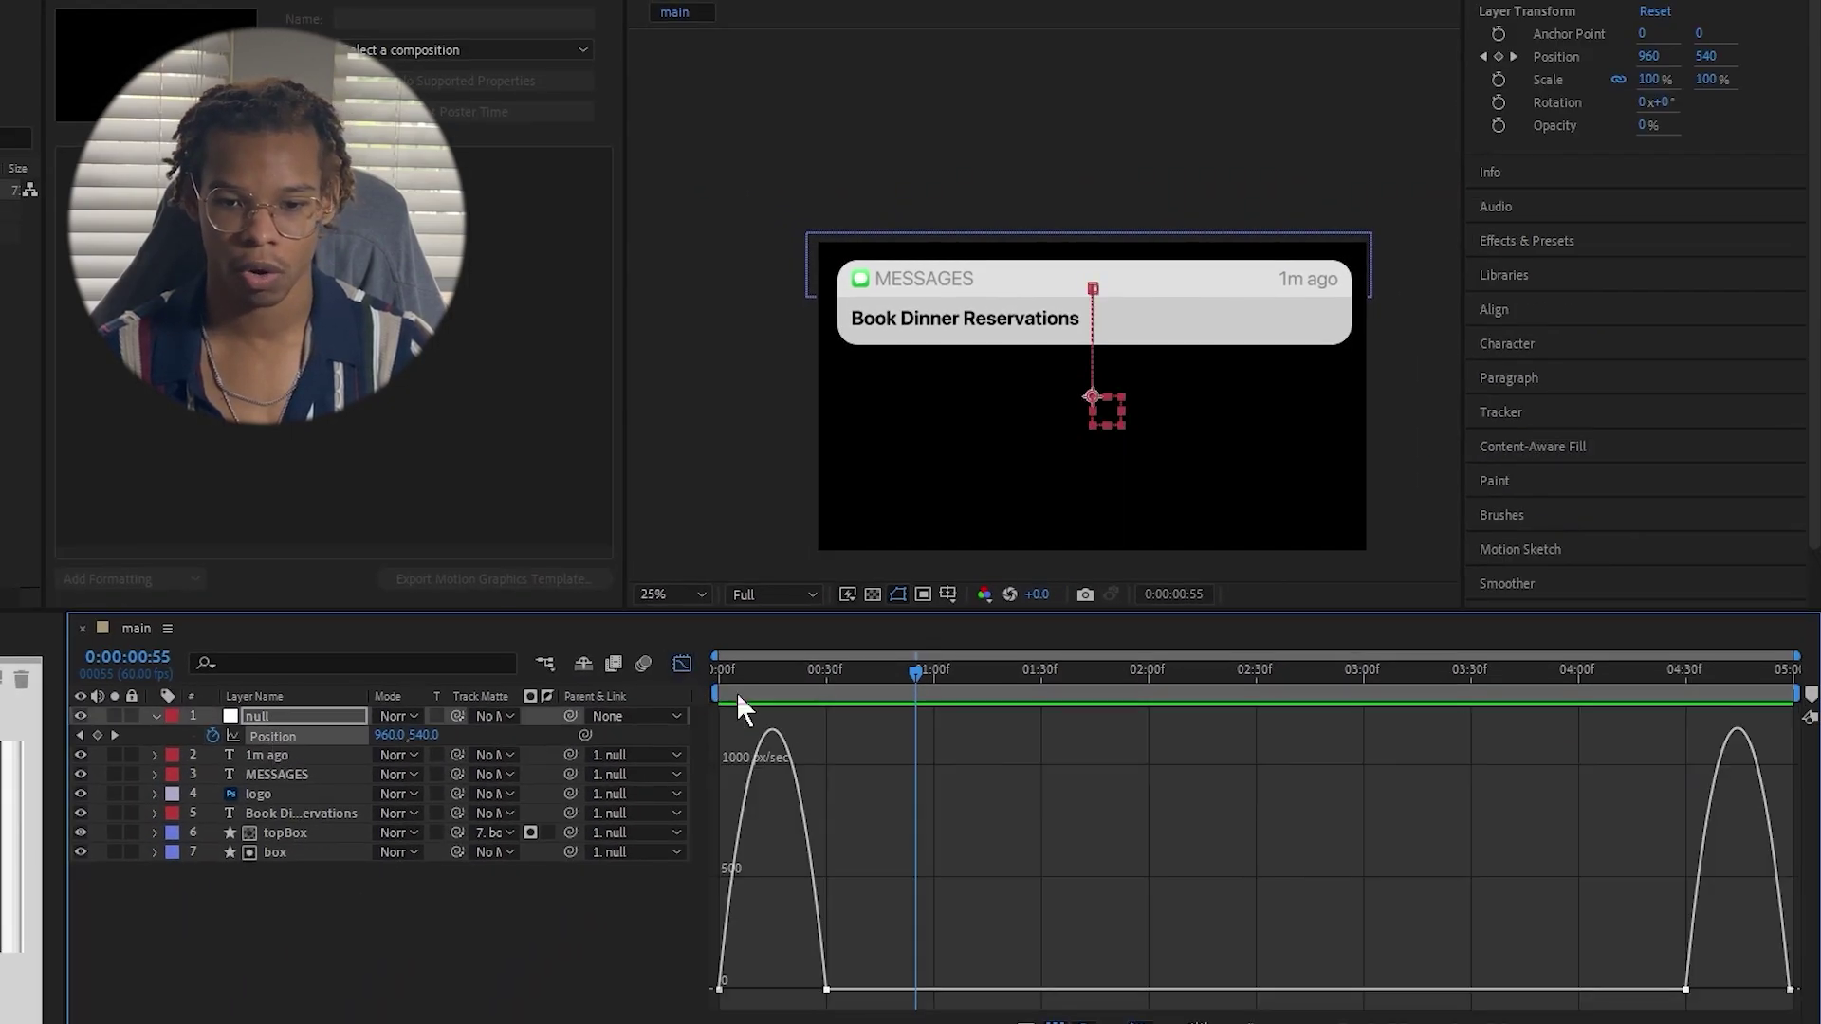
pyautogui.click(826, 991)
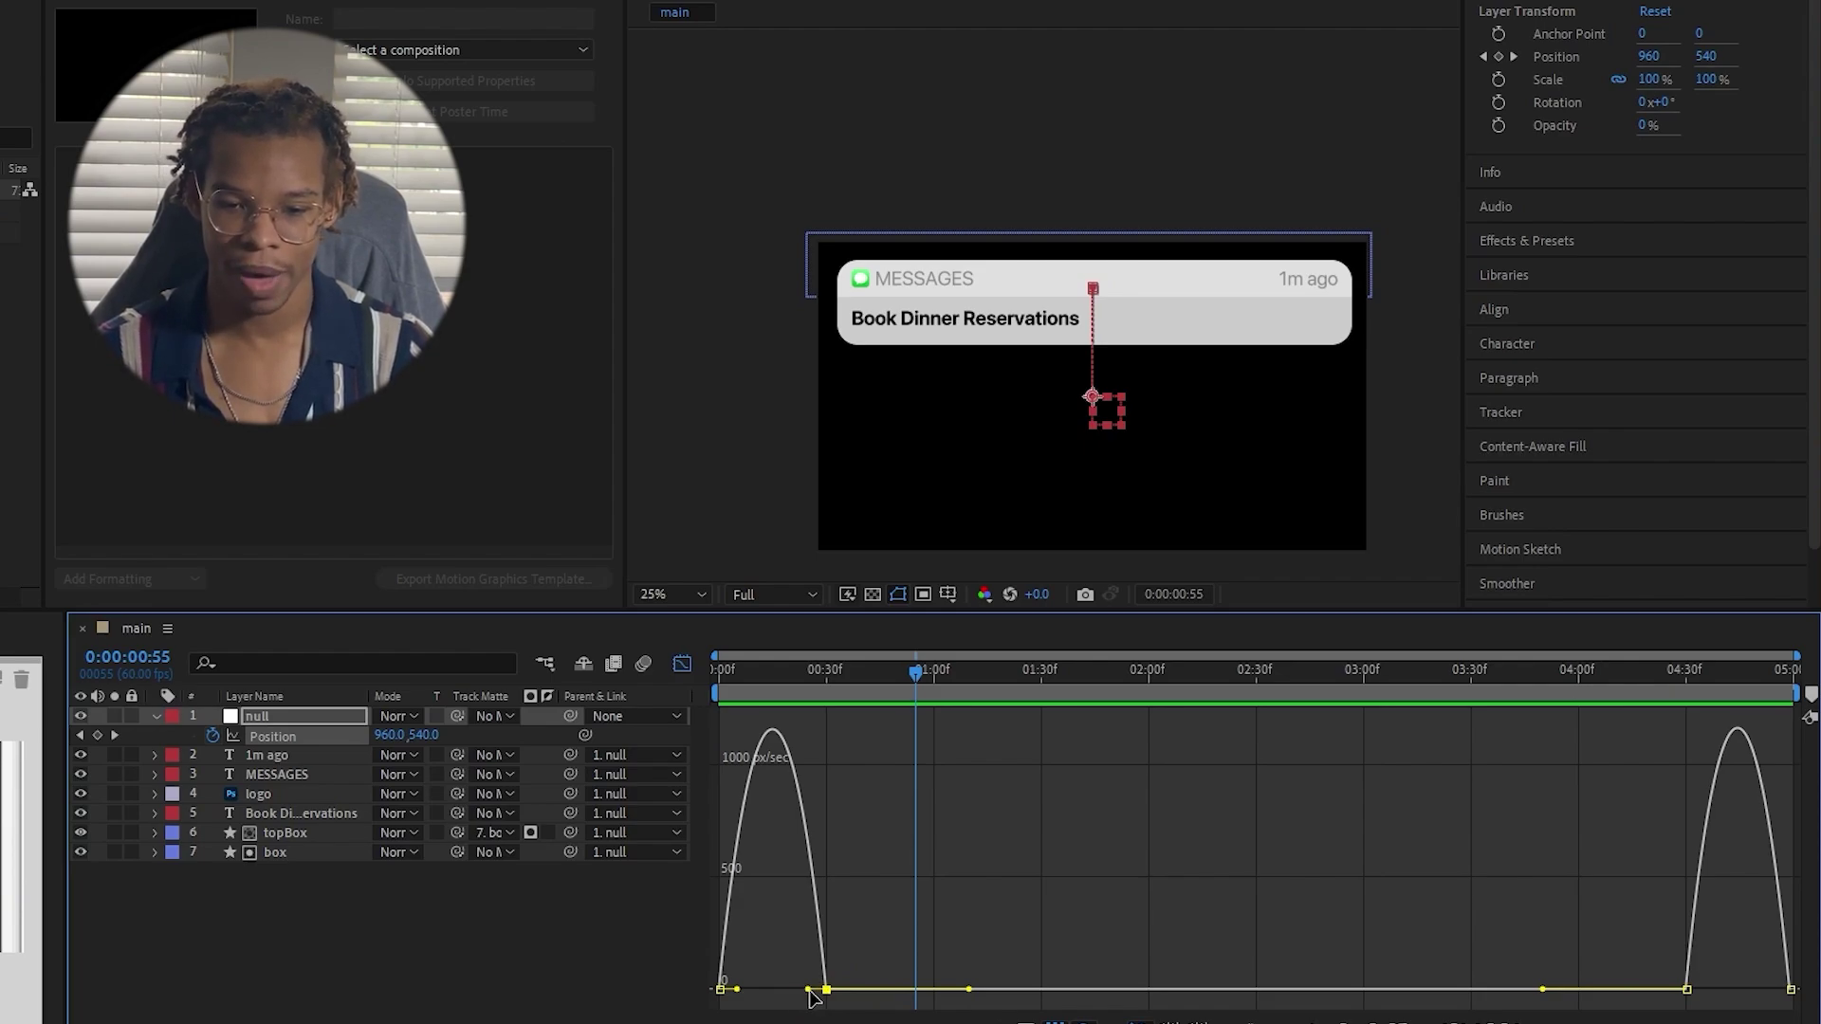
pyautogui.moveTo(810, 990); pyautogui.dragTo(773, 991)
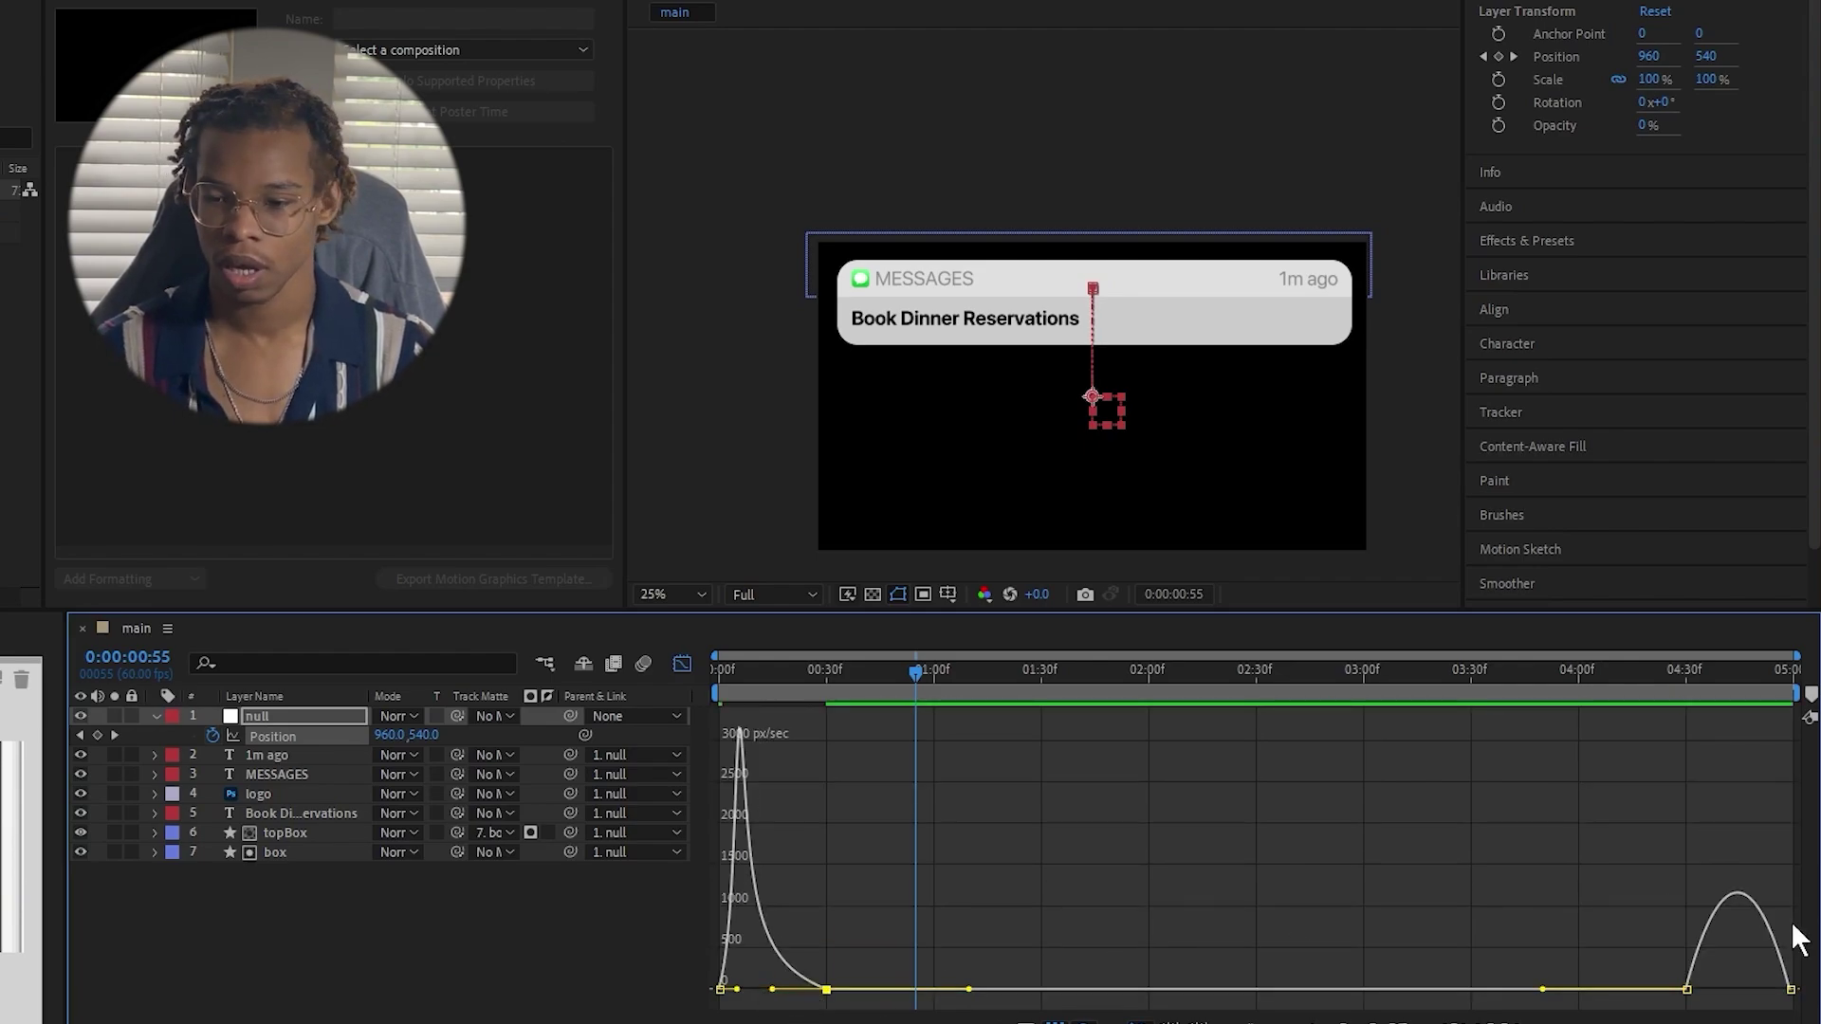
# Lengthen the outgoing ease of the null's 0:04:30 position keyframe so the slide-out starts slowly and peaks near its end.
pyautogui.moveTo(1690, 994)
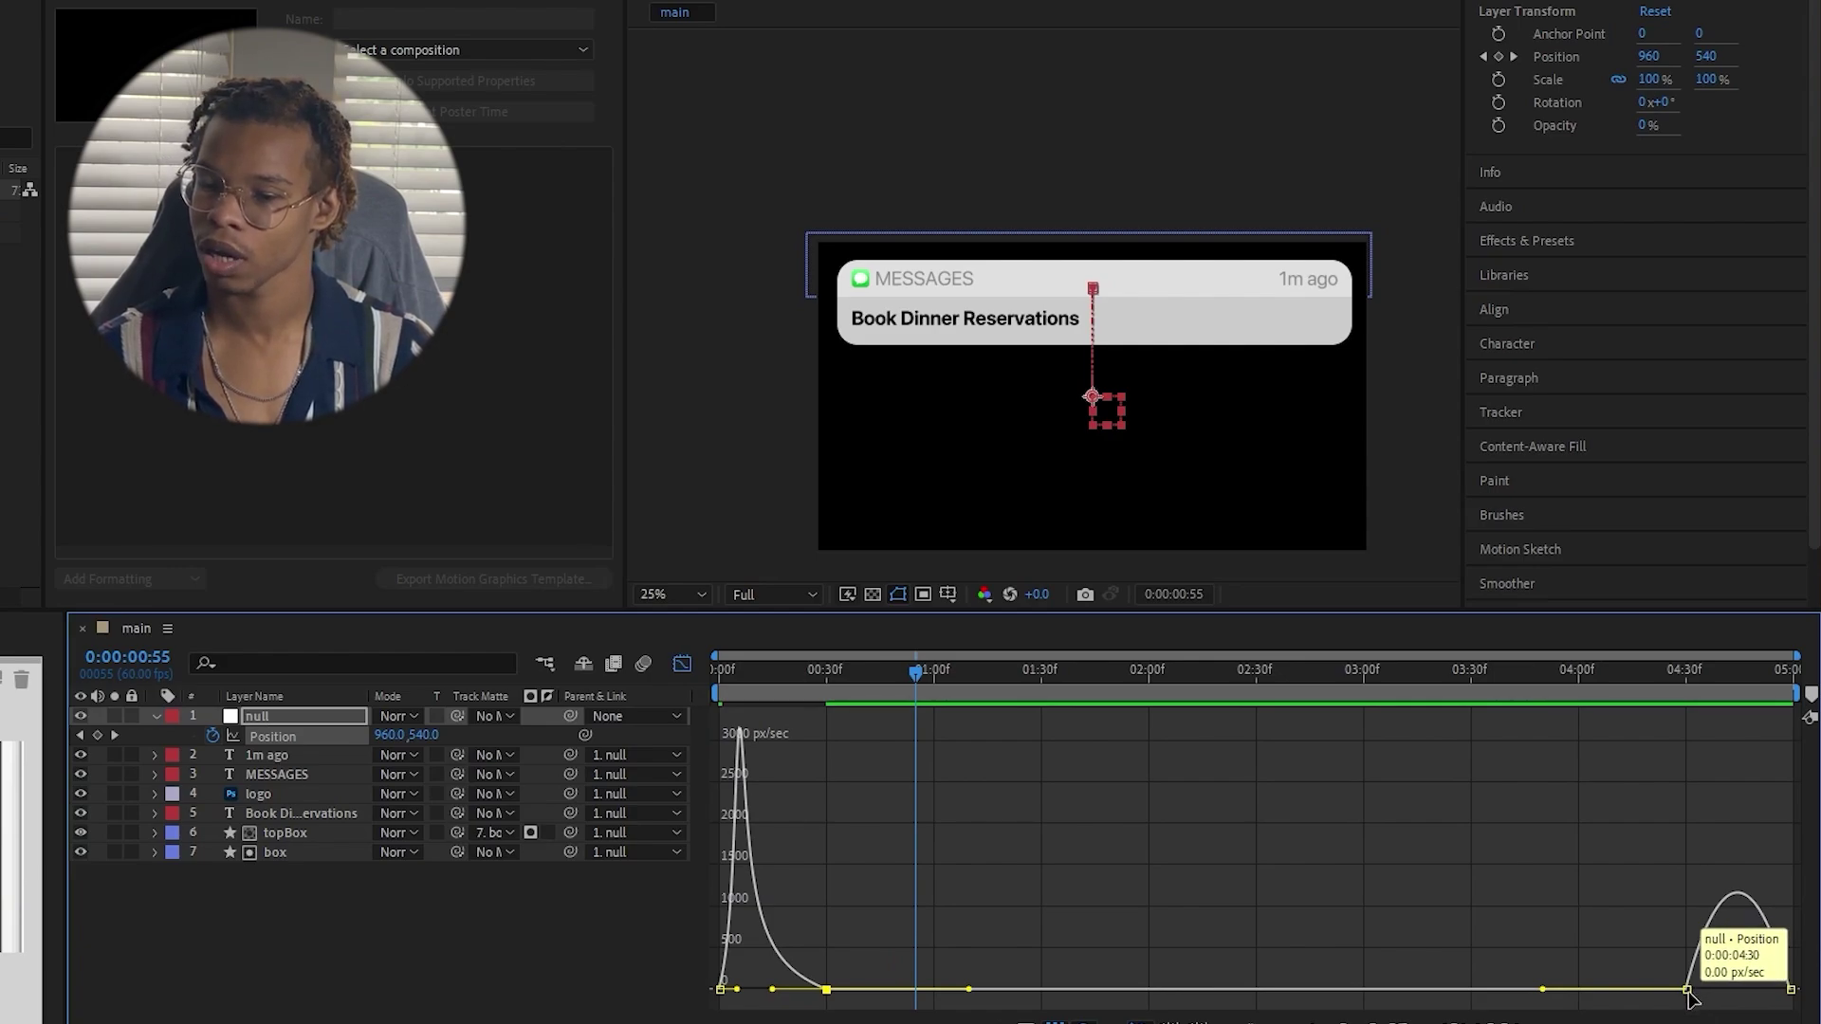
pyautogui.click(1688, 991)
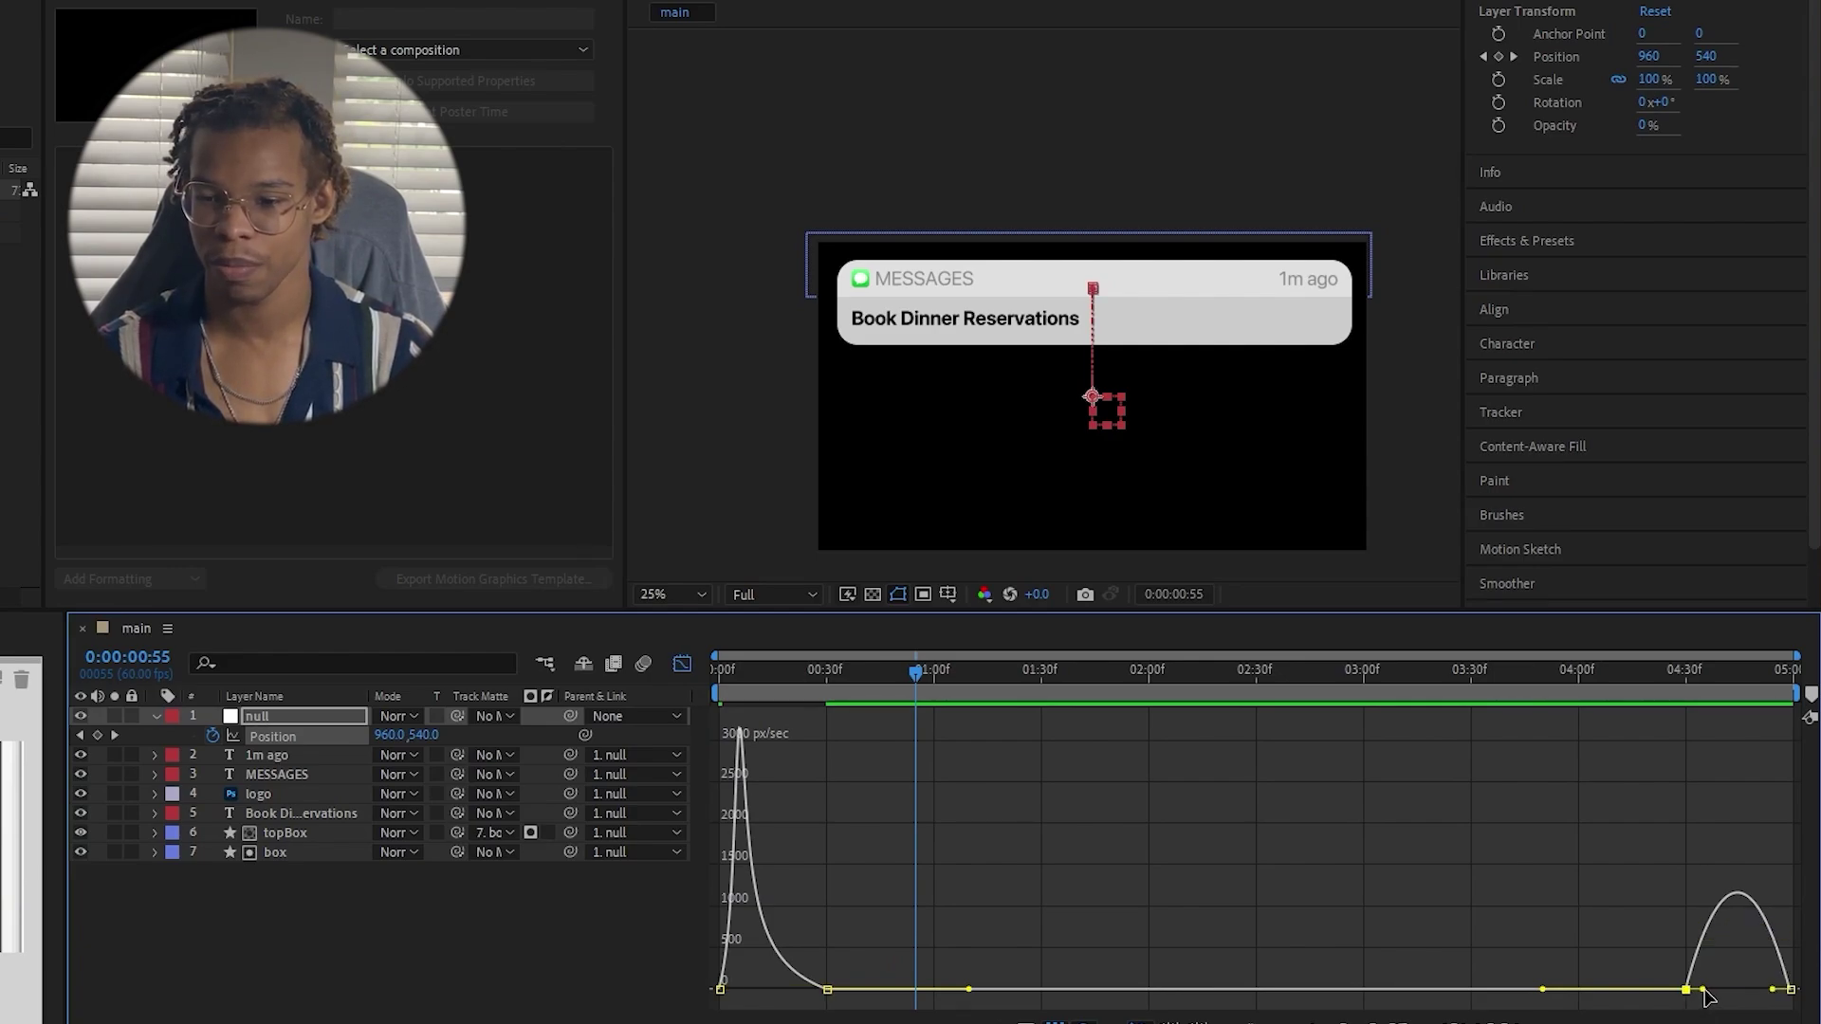
pyautogui.moveTo(1704, 991); pyautogui.dragTo(1762, 993)
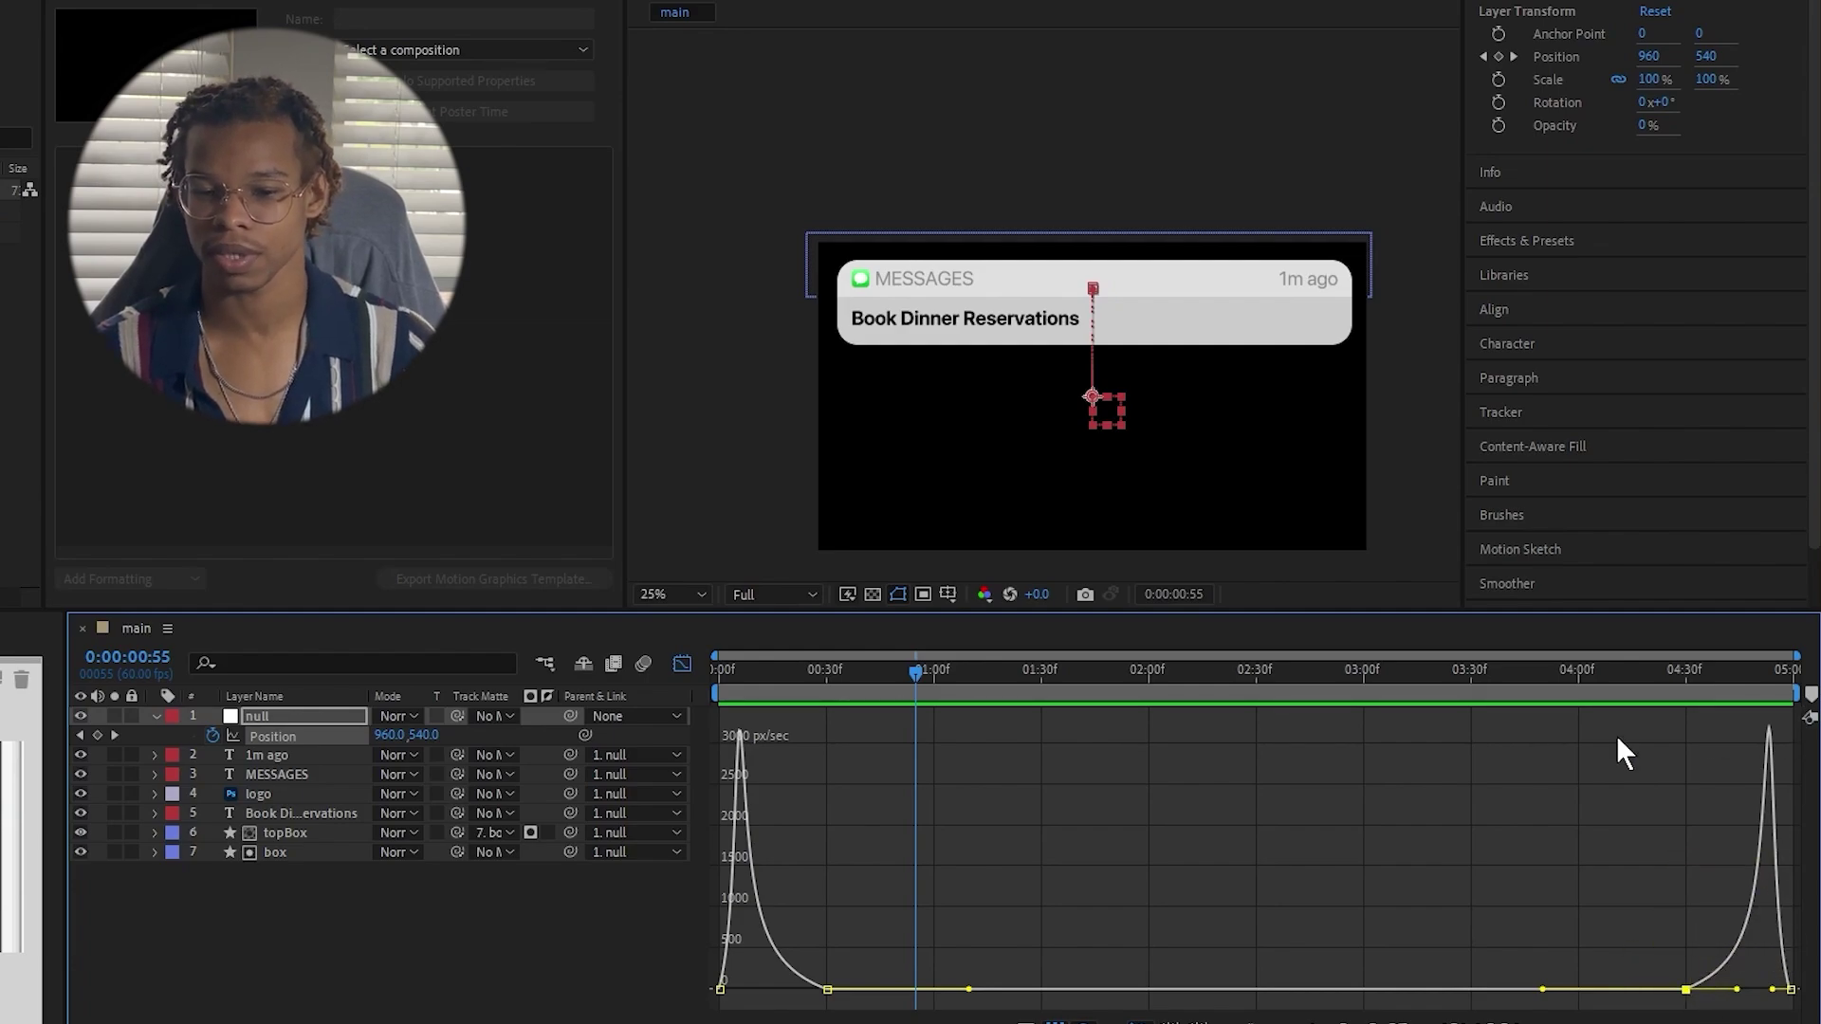
# Preview the motion and retime the null's two middle position keyframes to 0:01:00 and 0:04:00.
pyautogui.press('Home')
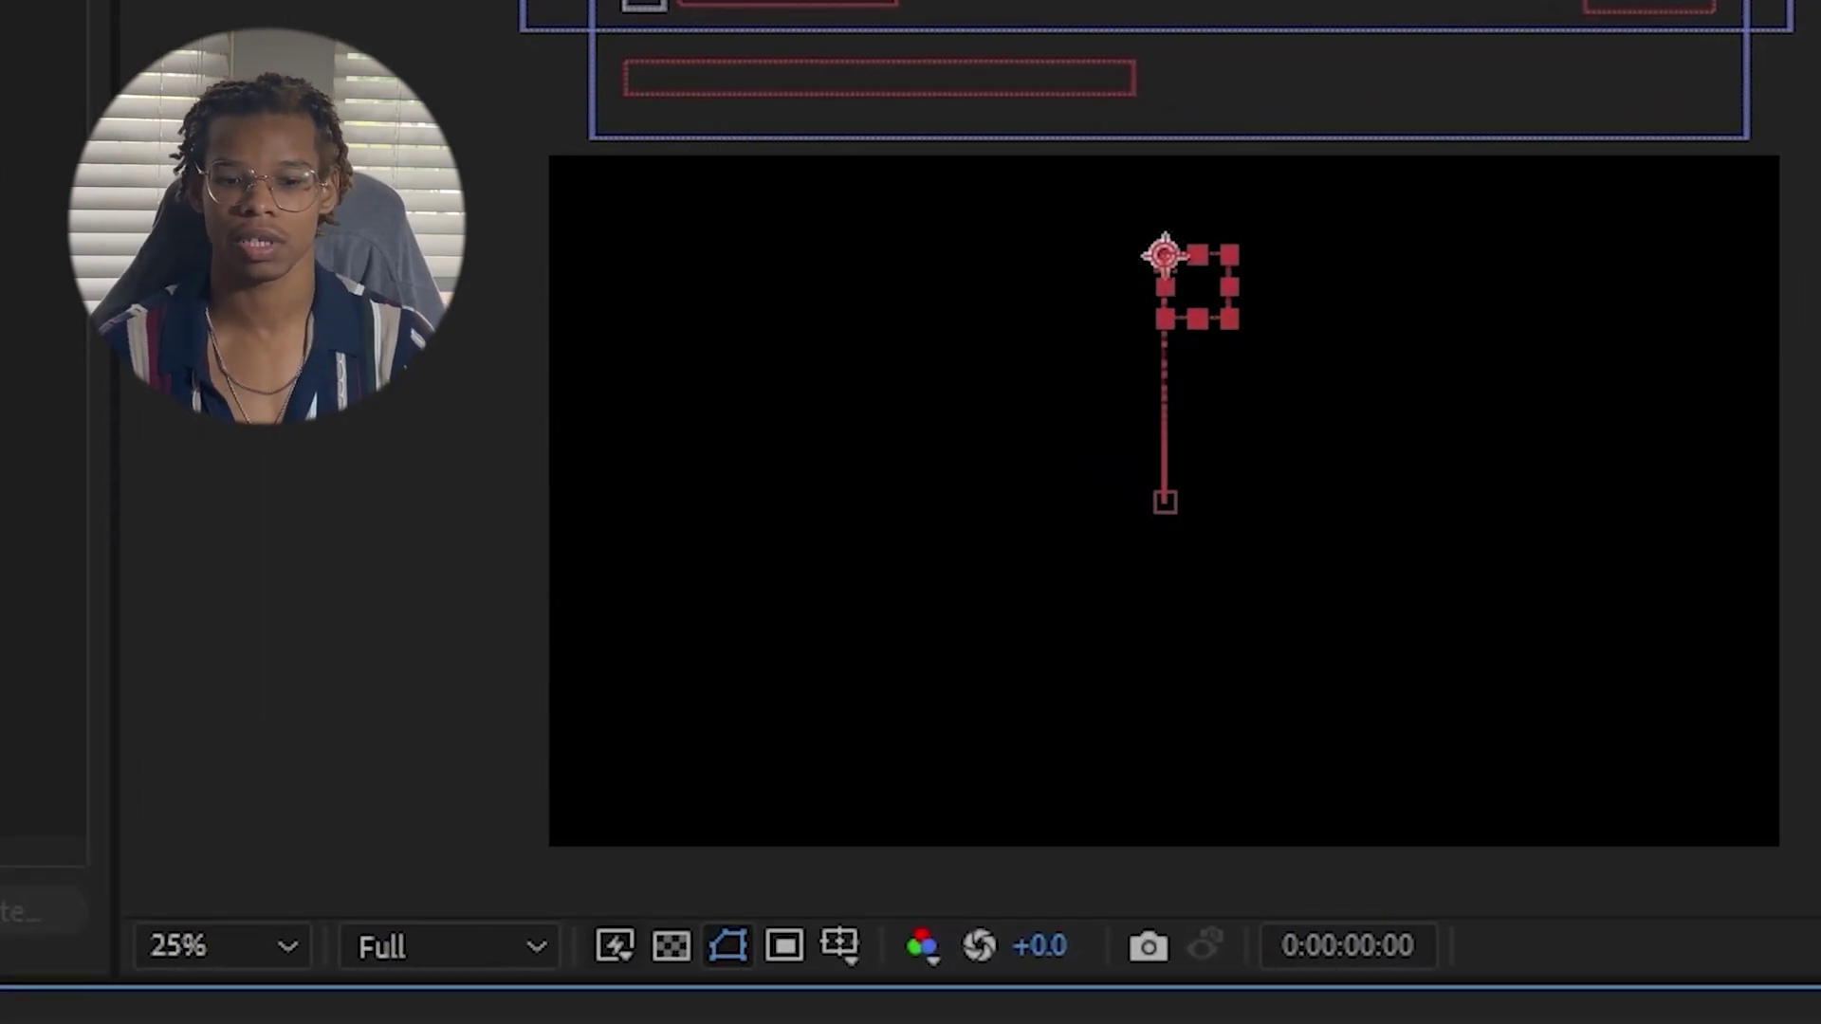
pyautogui.press('space')
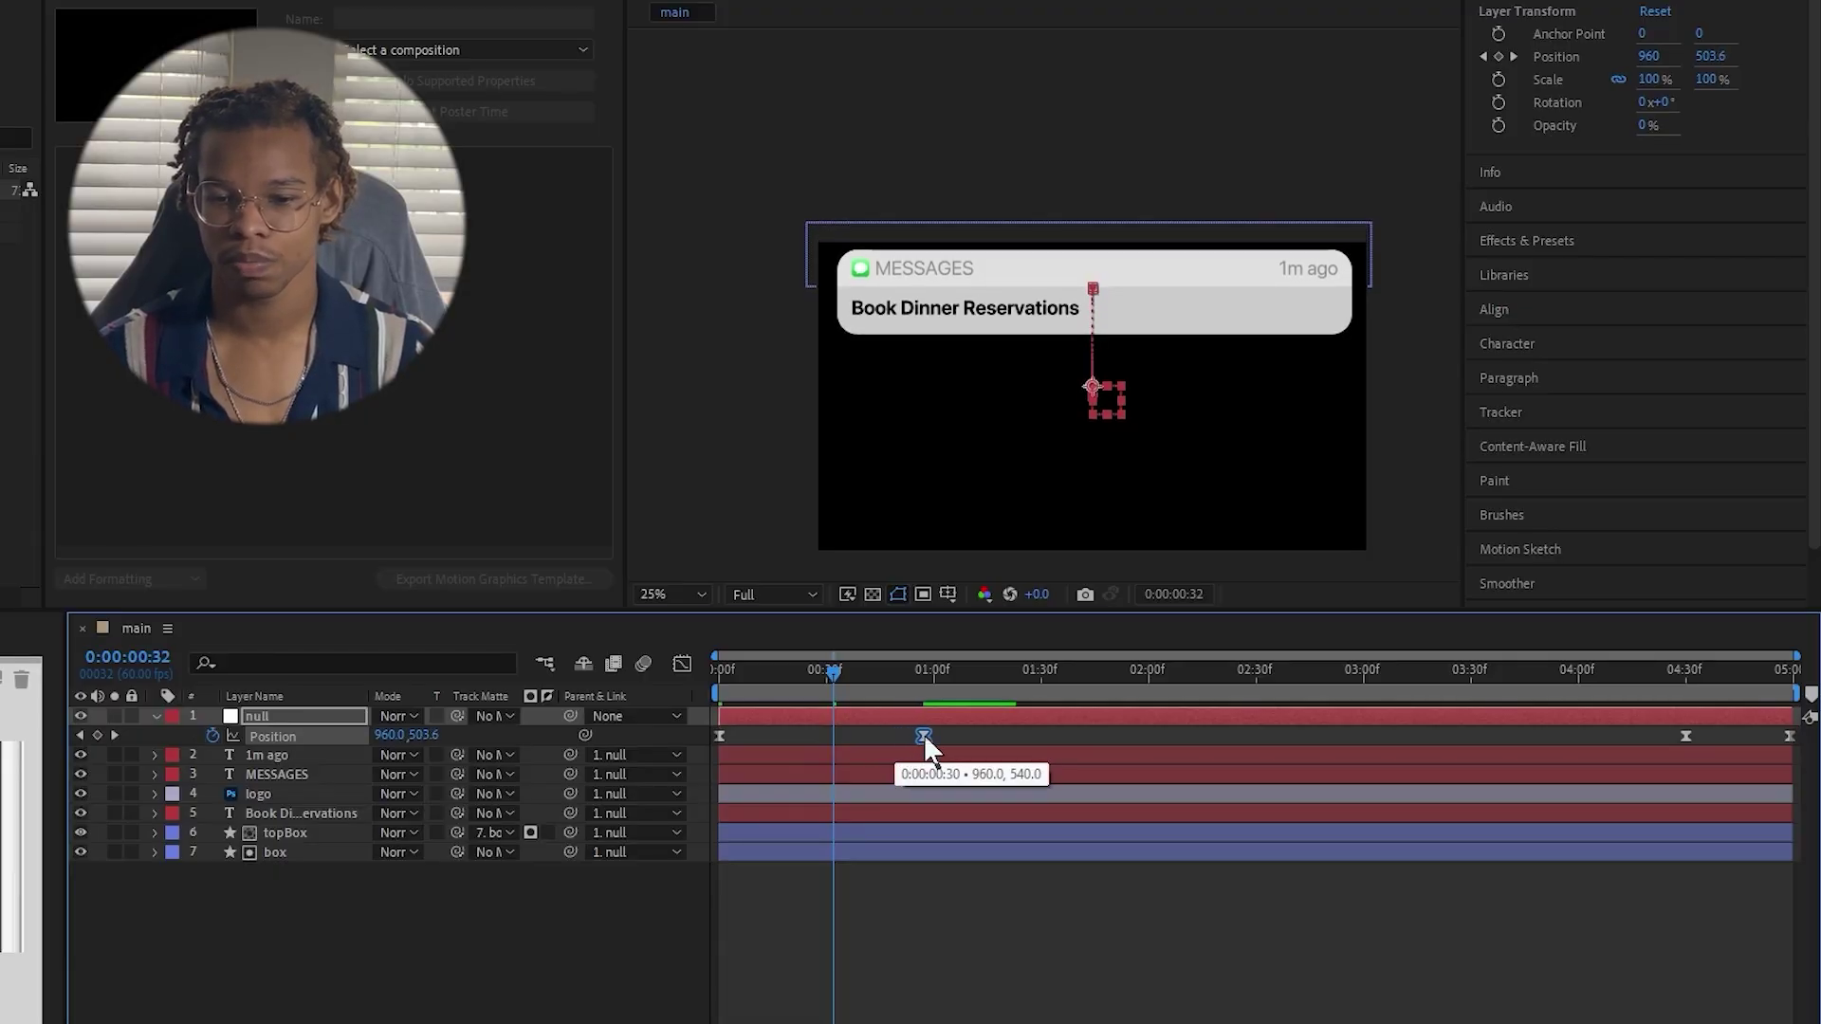
pyautogui.moveTo(924, 737); pyautogui.dragTo(933, 736)
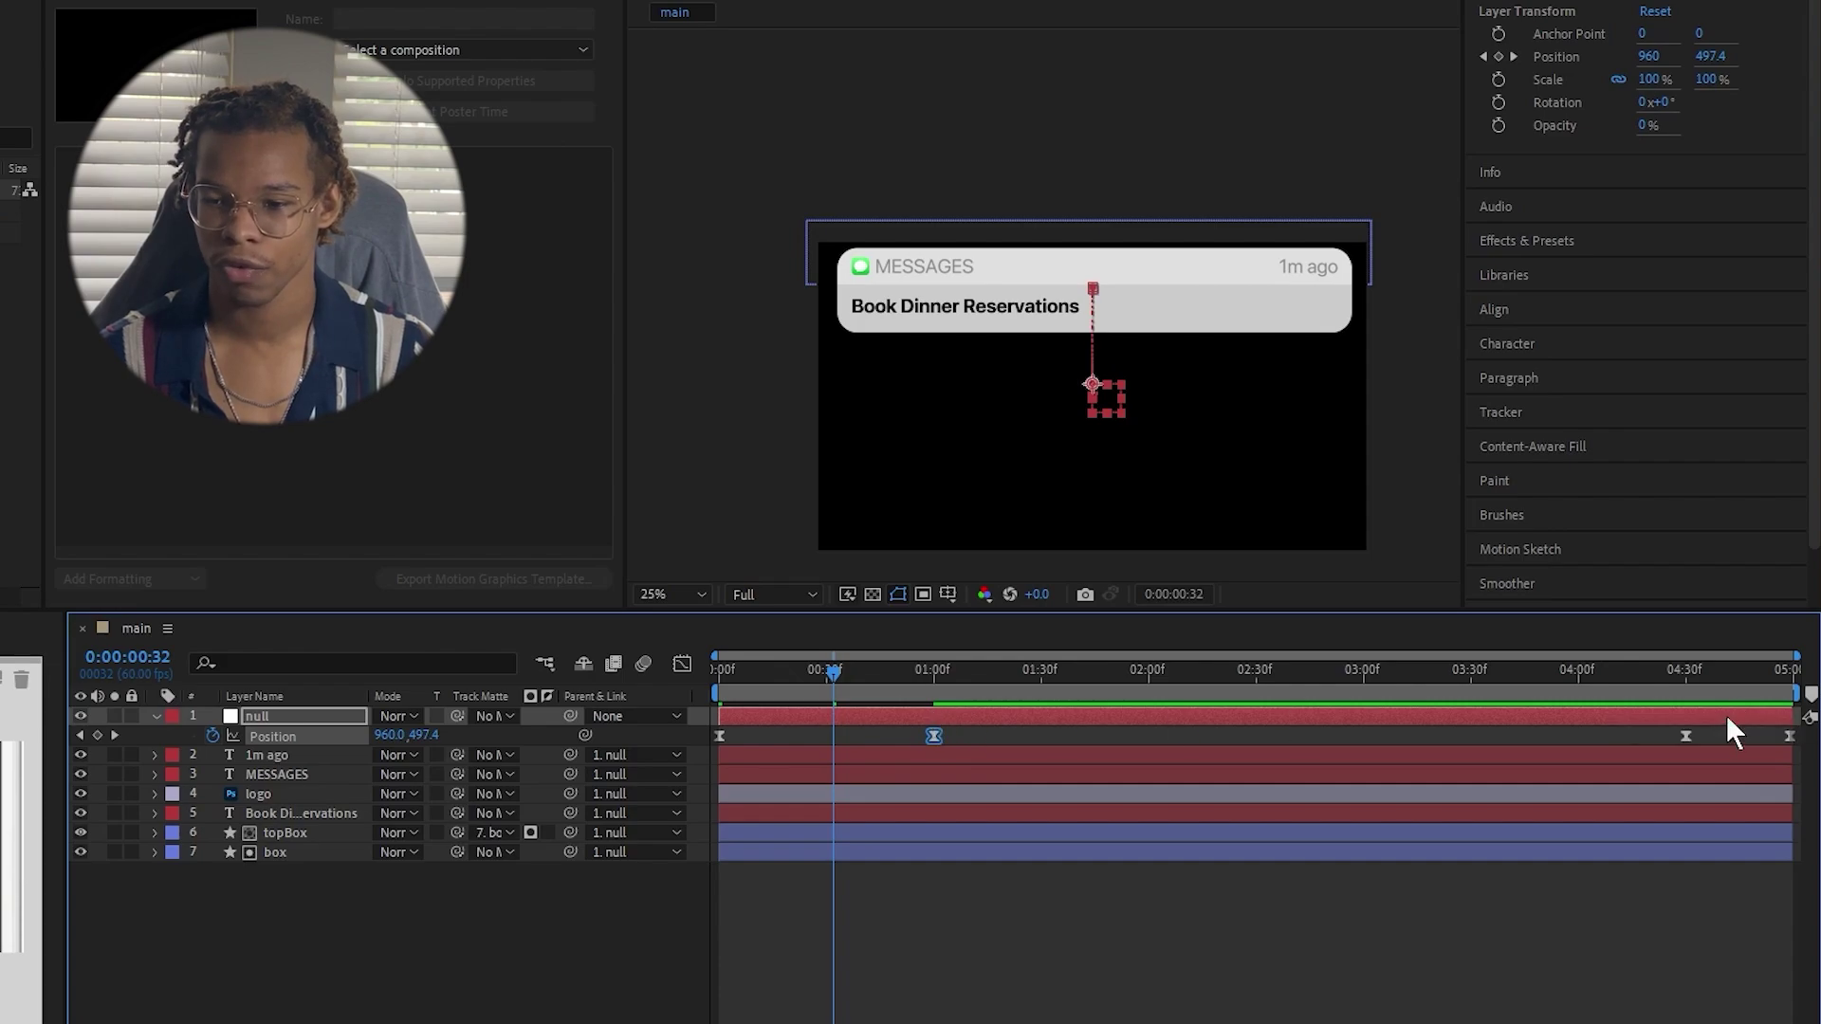
pyautogui.moveTo(1686, 736); pyautogui.dragTo(1582, 742)
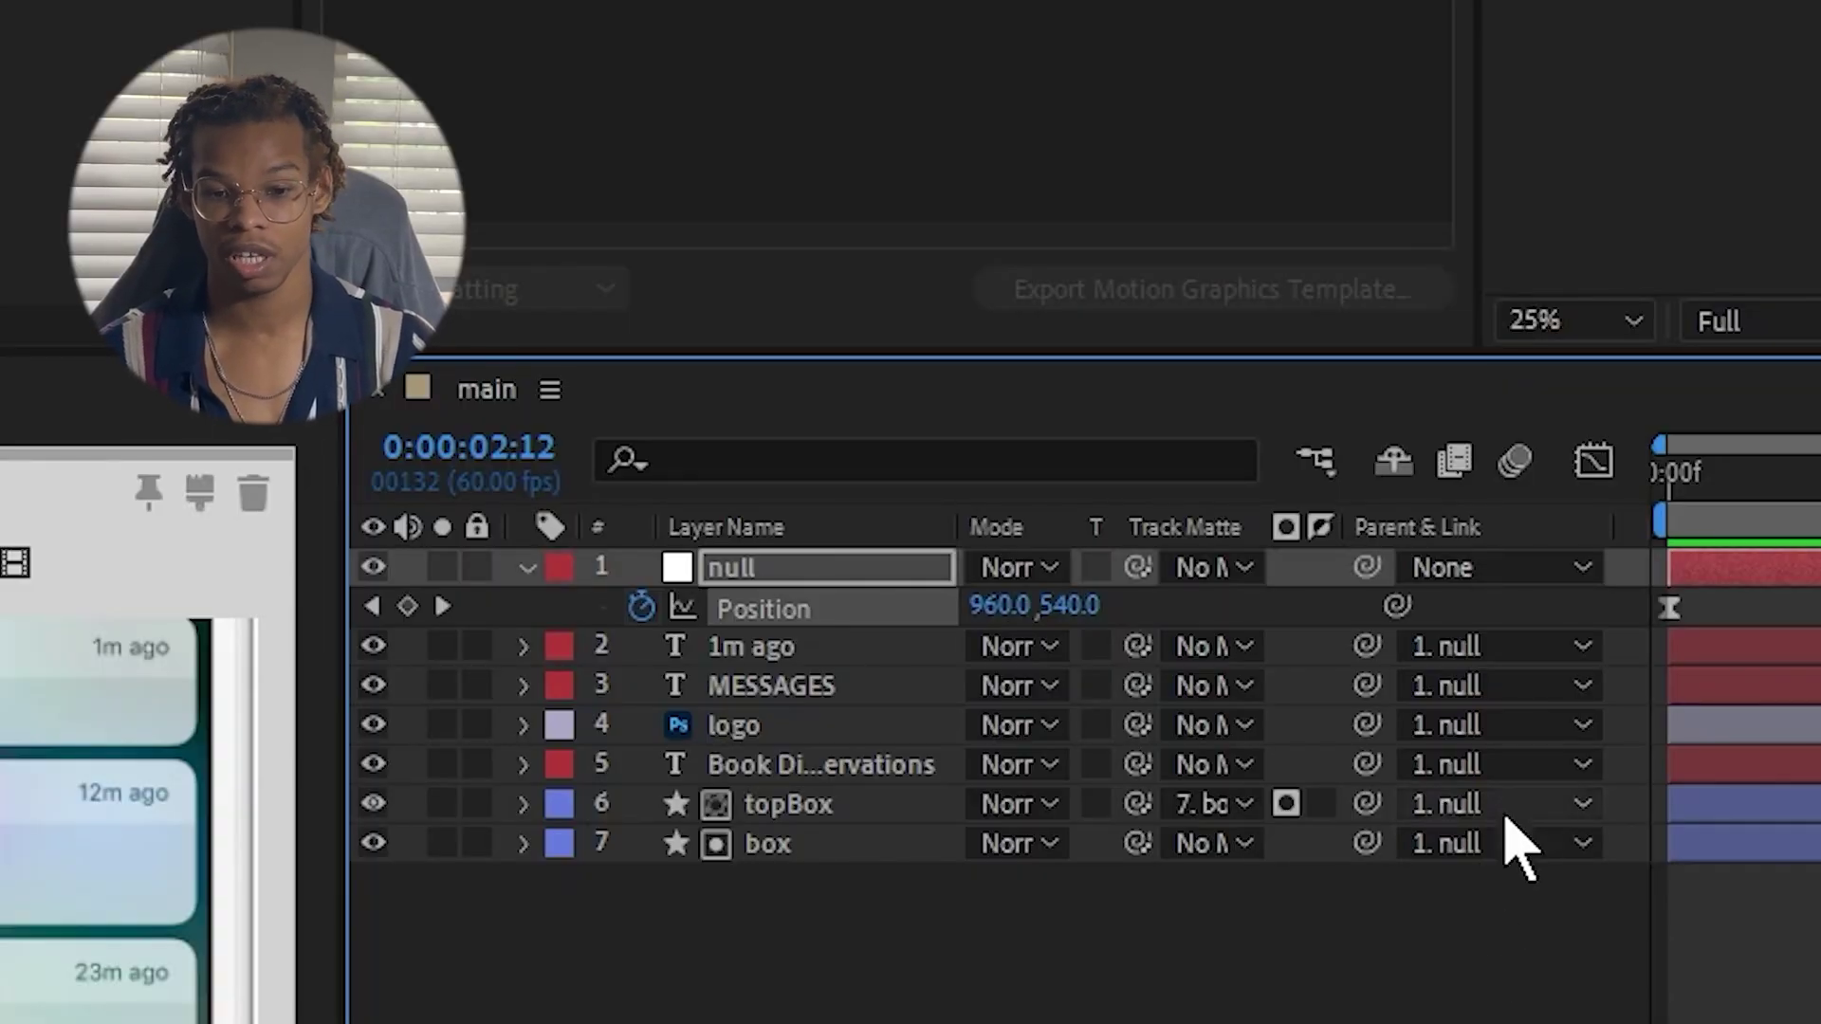
# Enable motion blur for the composition and for all seven layers, from the null down to the box.
pyautogui.click(1522, 472)
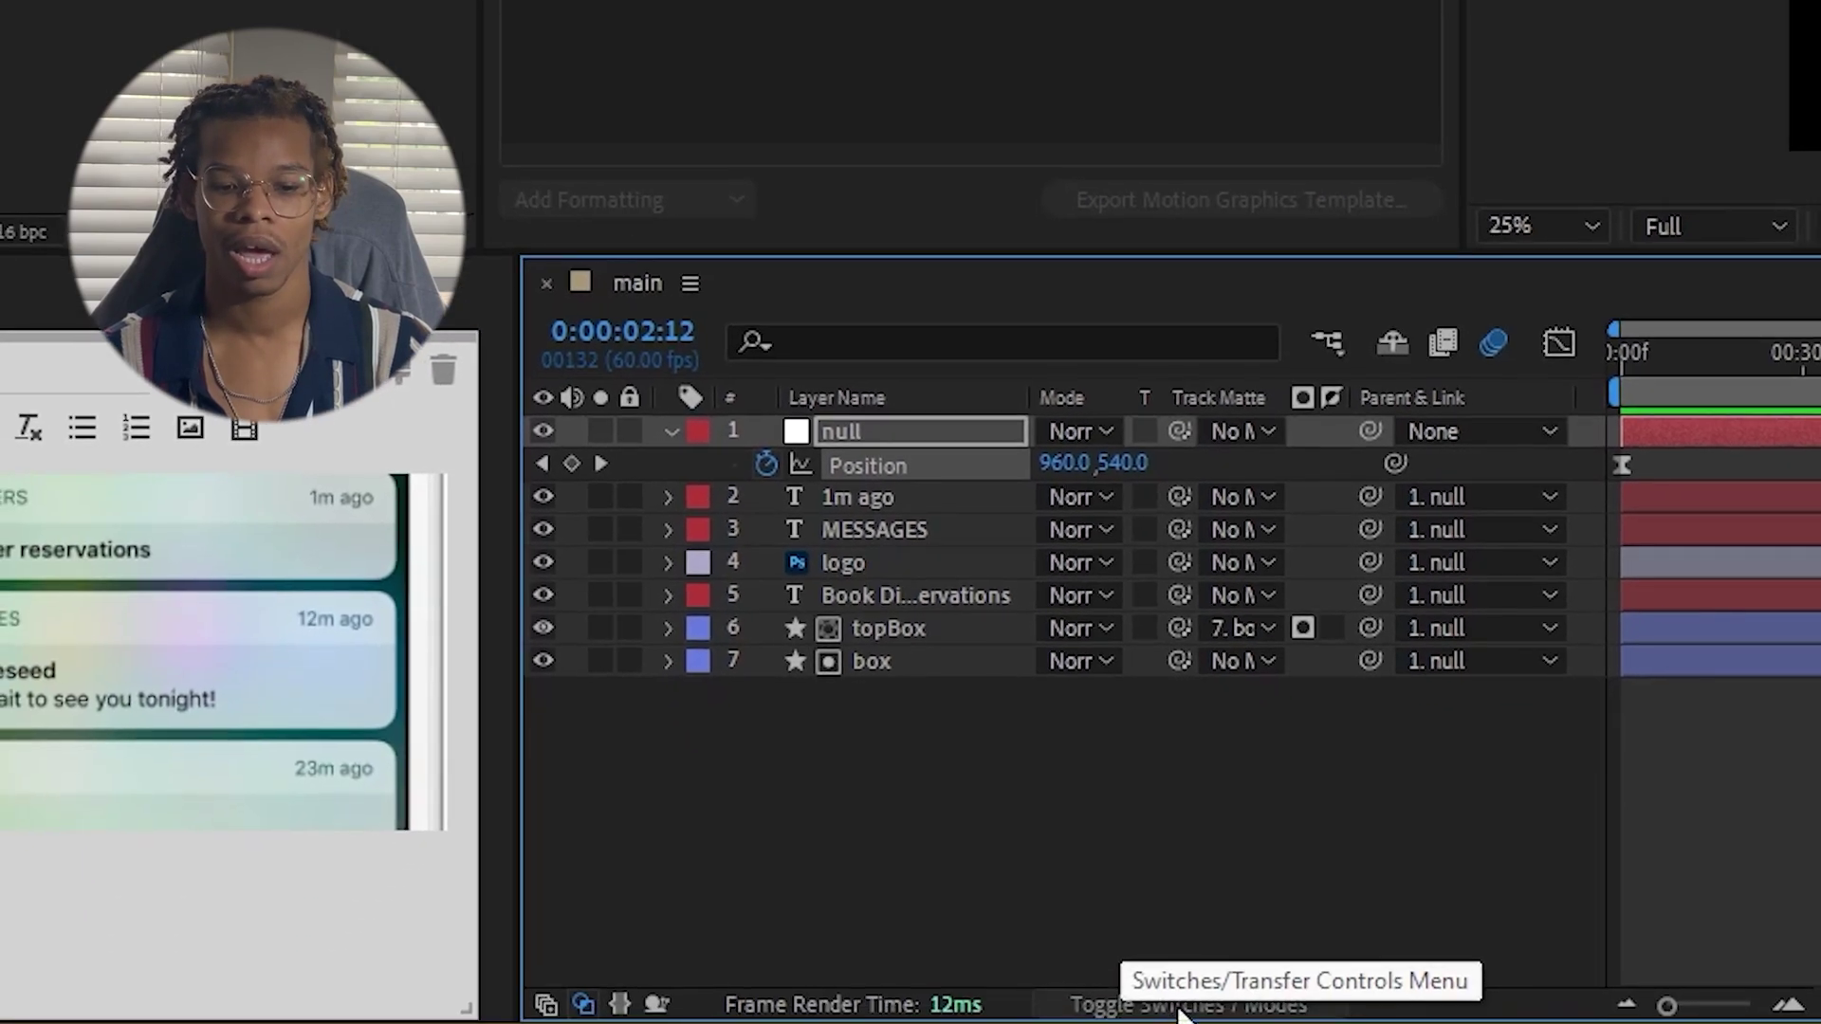
pyautogui.click(1029, 1007)
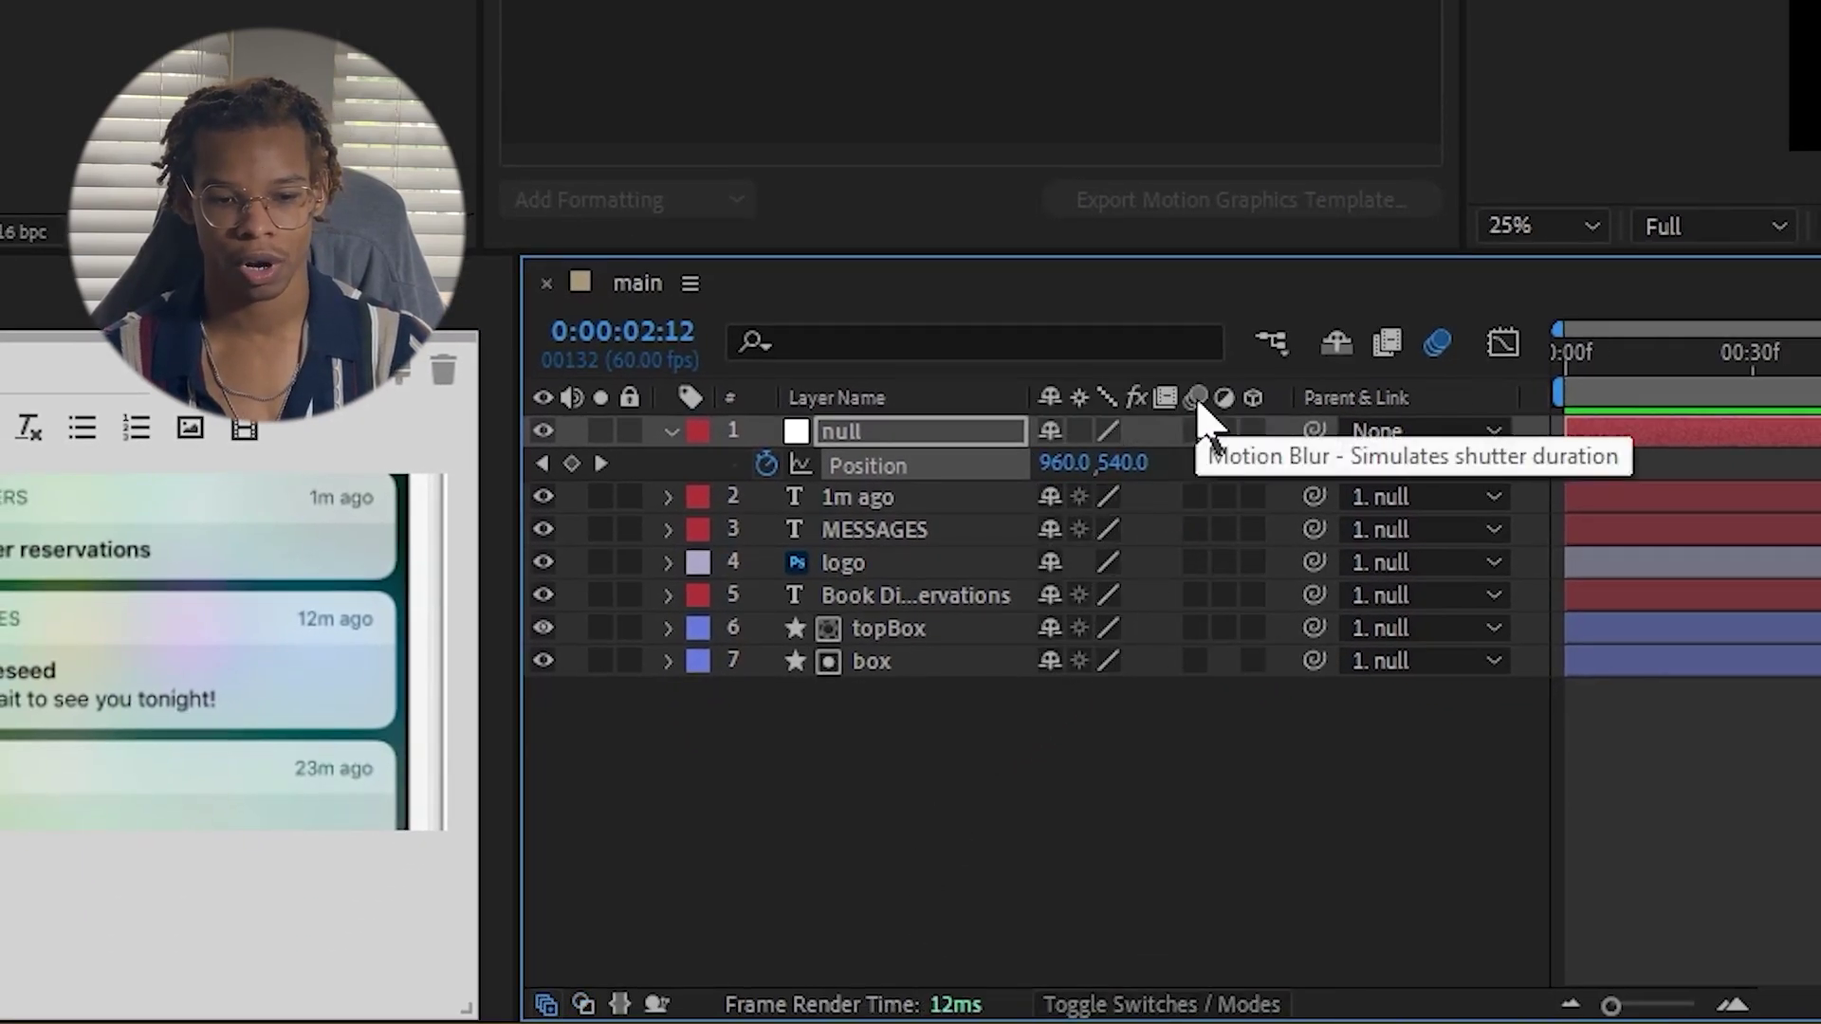
pyautogui.moveTo(1197, 432); pyautogui.dragTo(1196, 661)
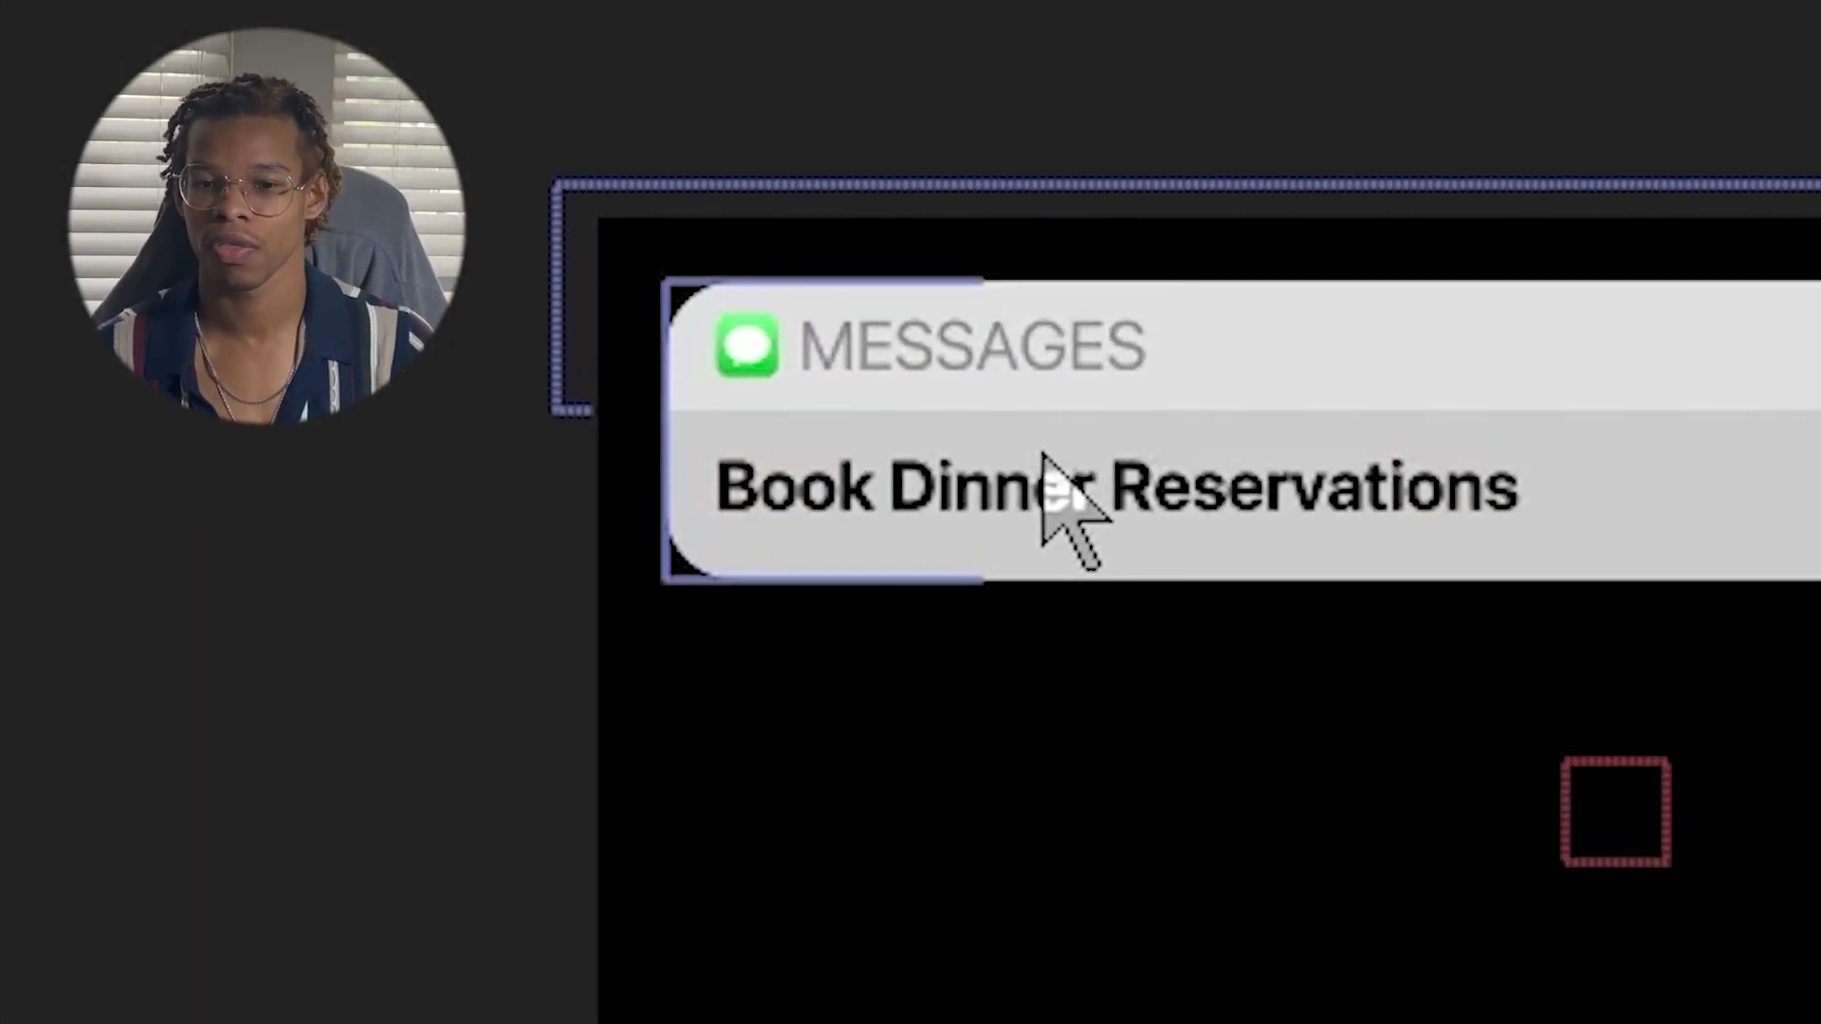
pyautogui.click(1029, 345)
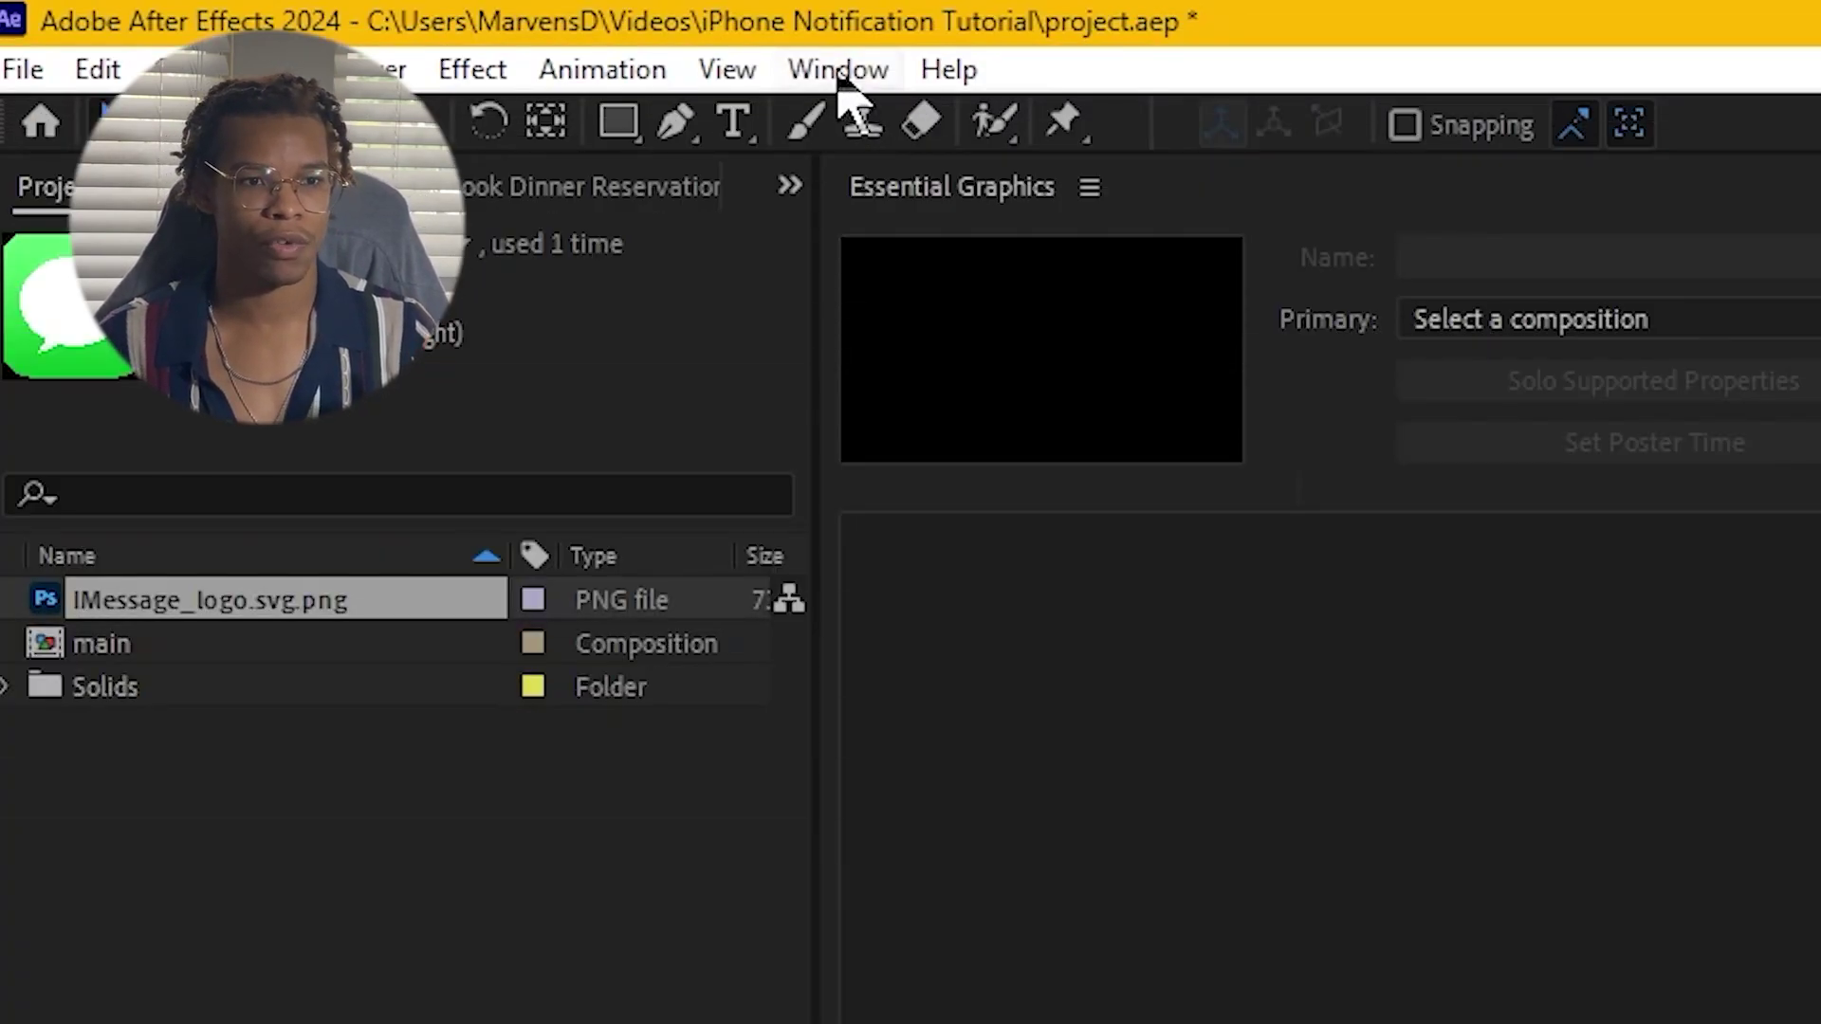
# Open the Animation Composer 3 extension and enlarge it to fill the workspace.
pyautogui.click(839, 71)
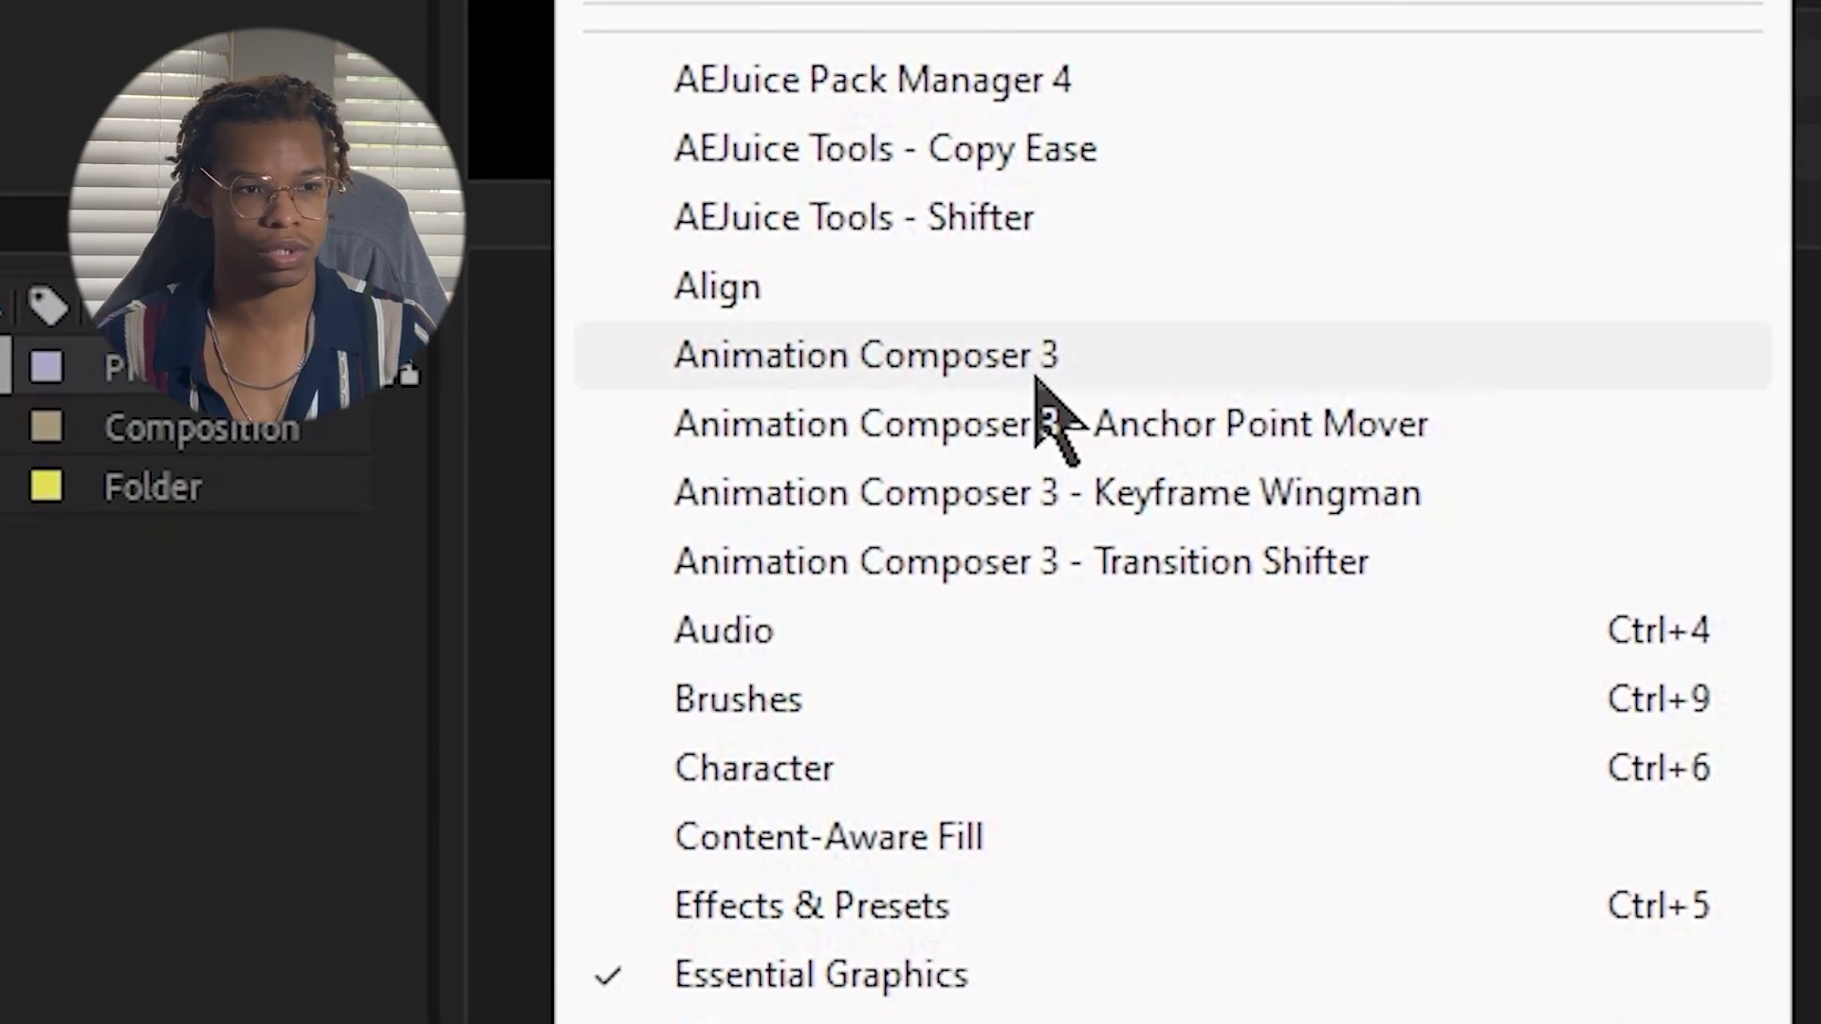
pyautogui.click(1035, 376)
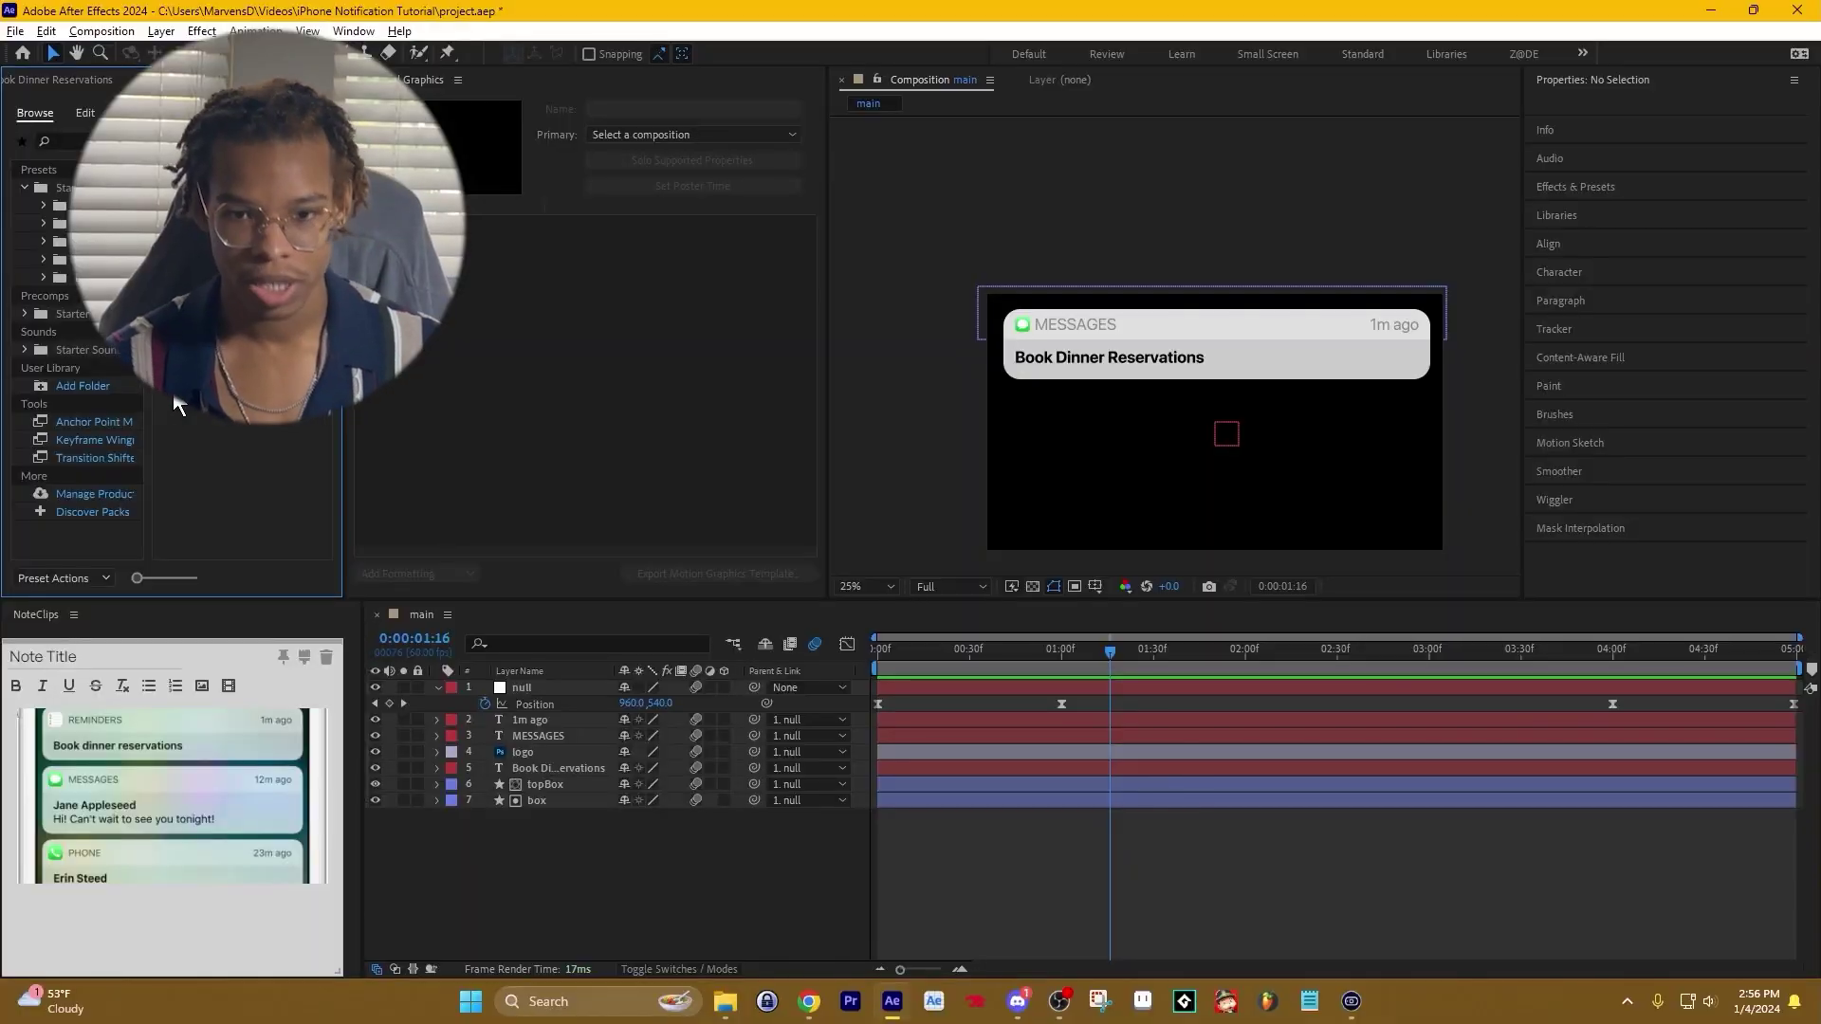
pyautogui.press('`')
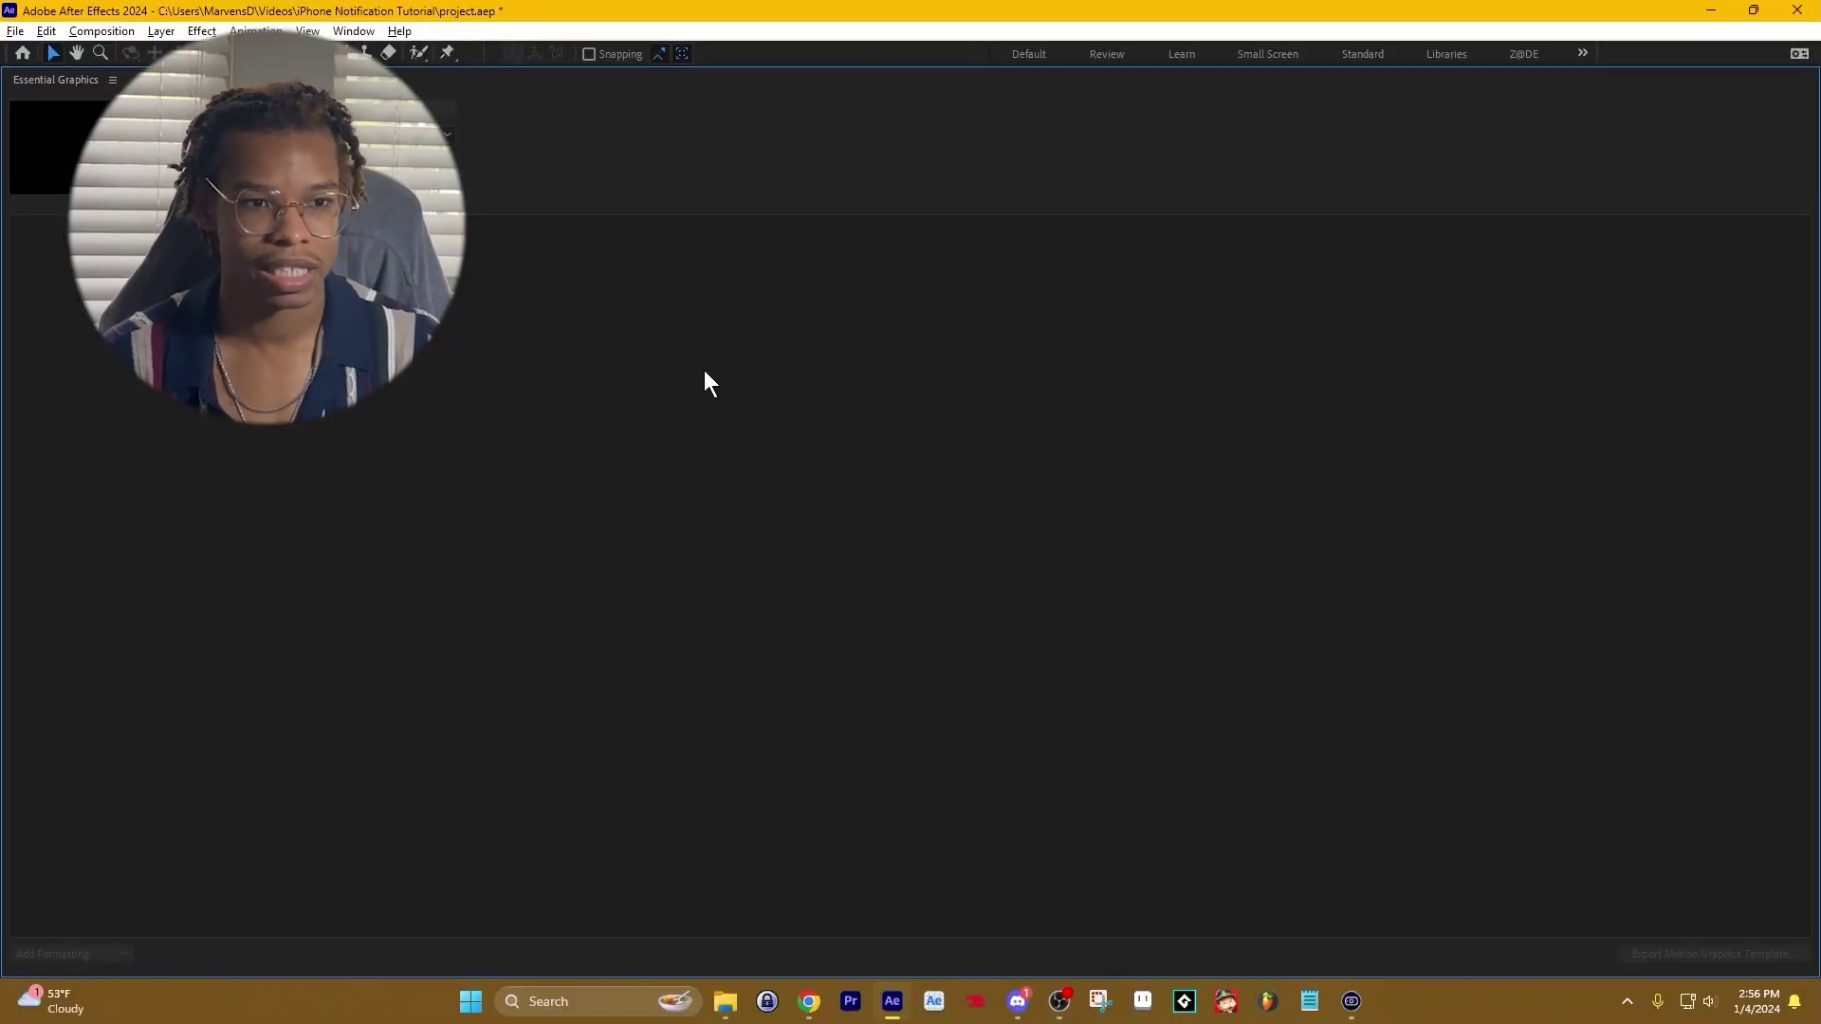
pyautogui.press('`')
pyautogui.press('`')
pyautogui.press('`')
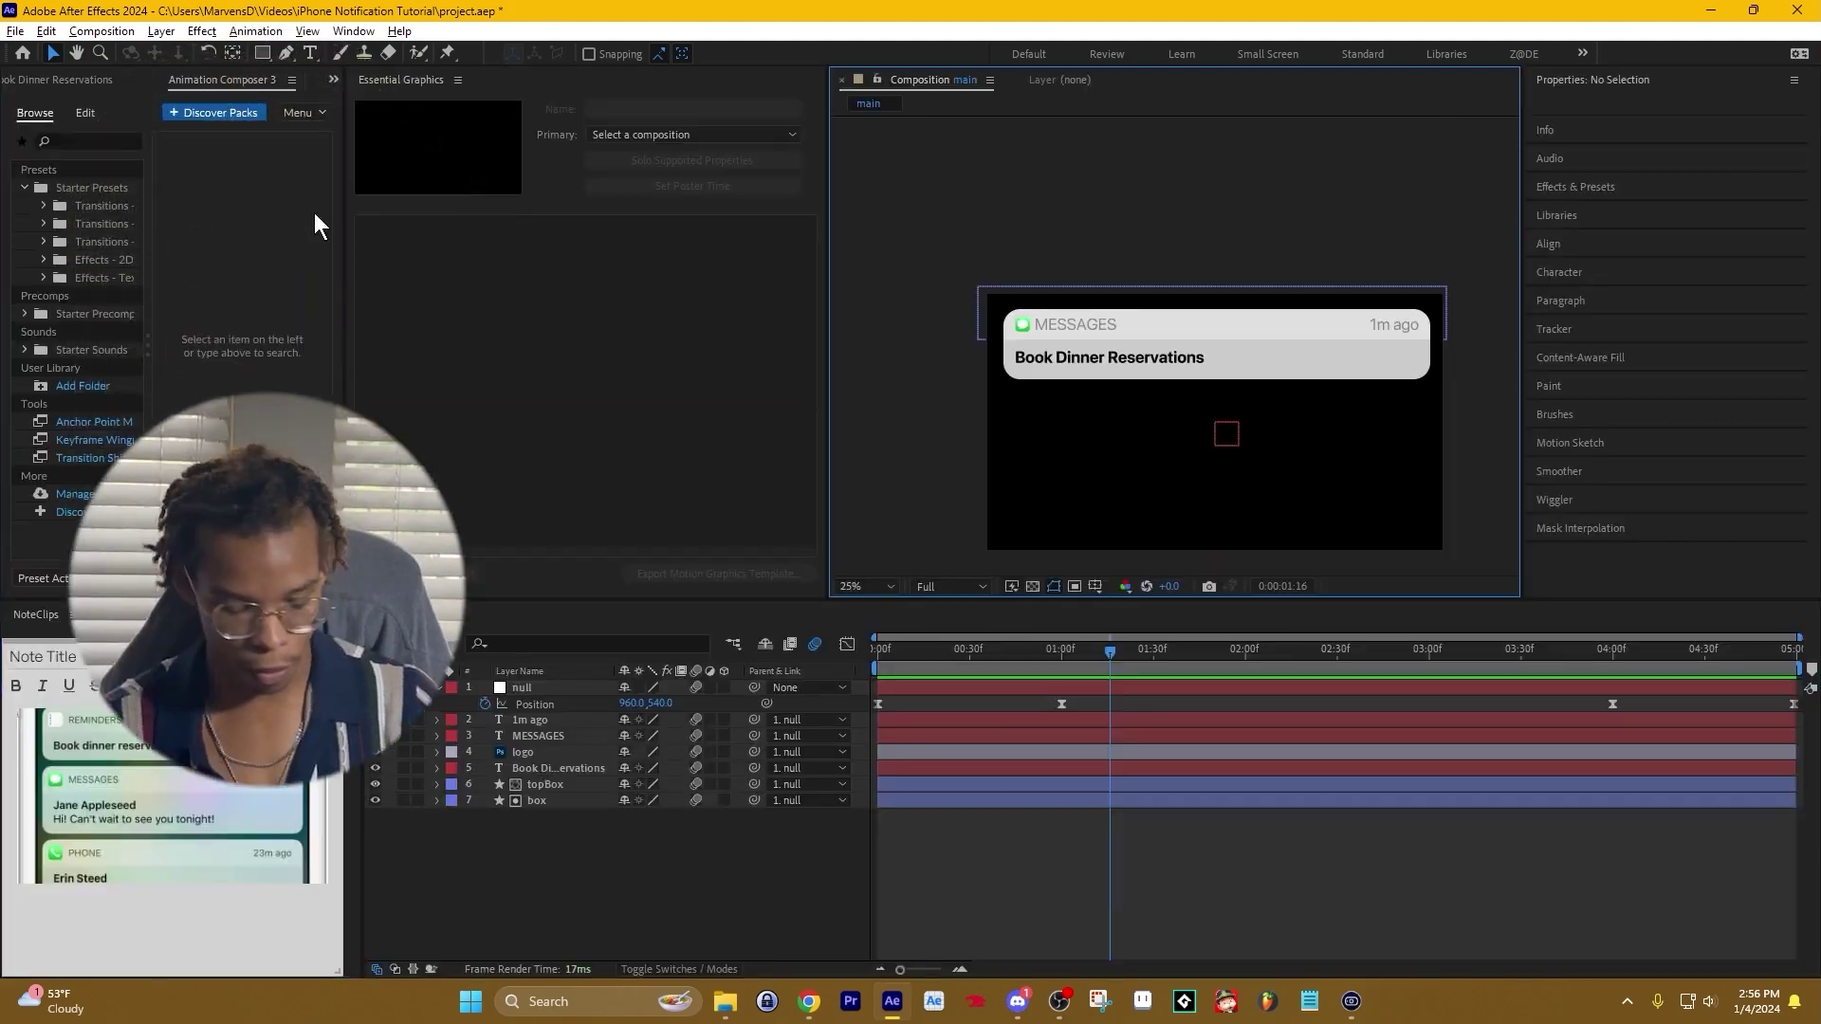
pyautogui.press('`')
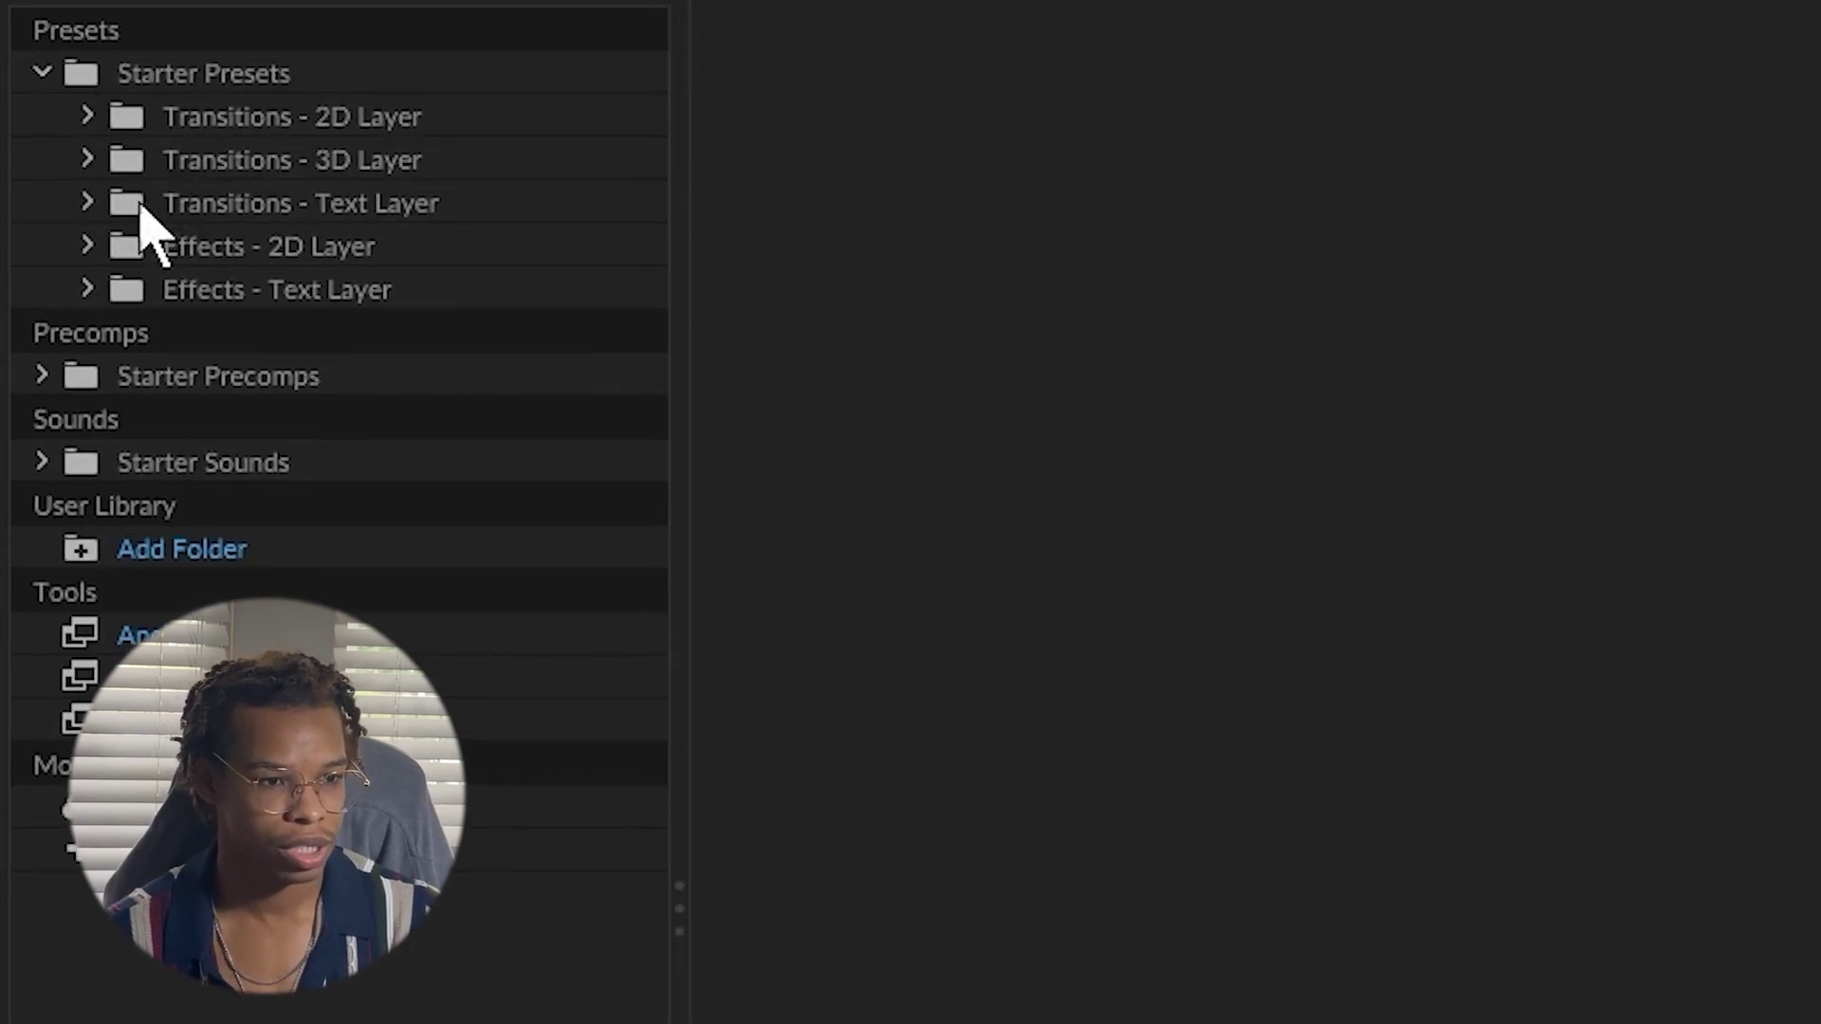
# Open the Animate Characters presets under Transitions - Text Layer in the Starter Presets and restore the normal workspace layout.
pyautogui.click(87, 203)
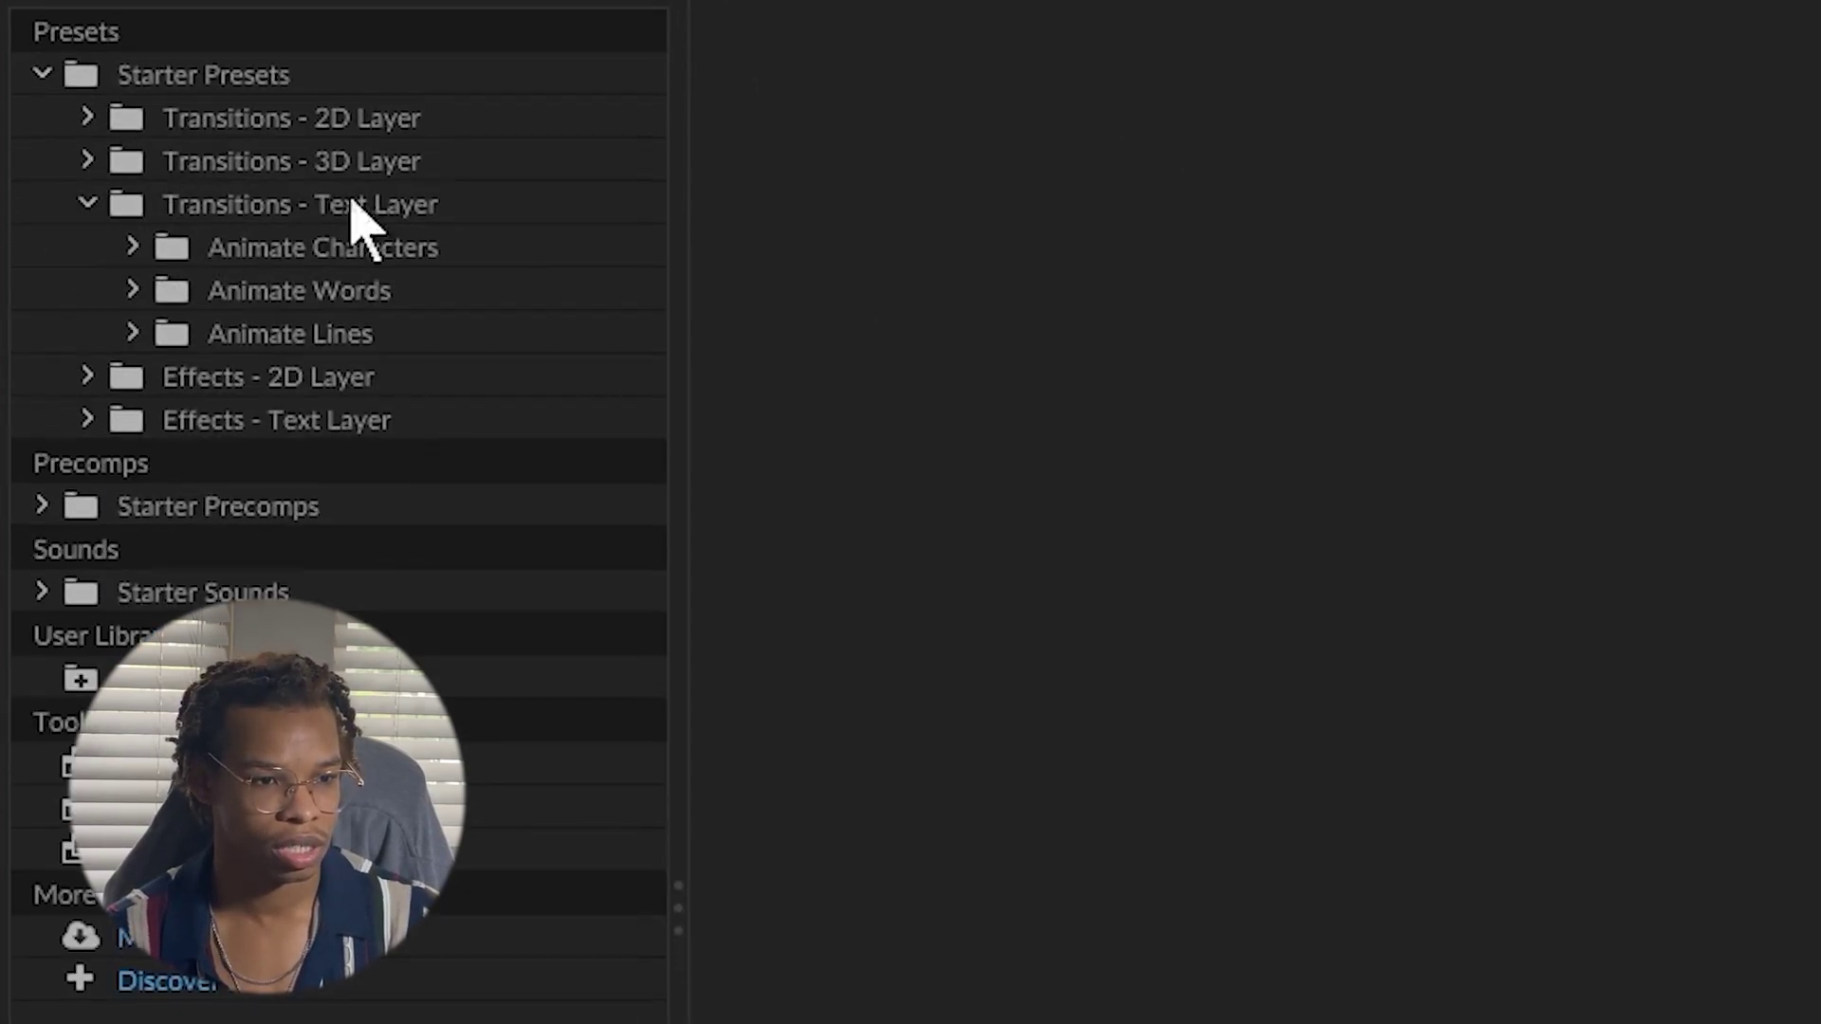
pyautogui.click(296, 361)
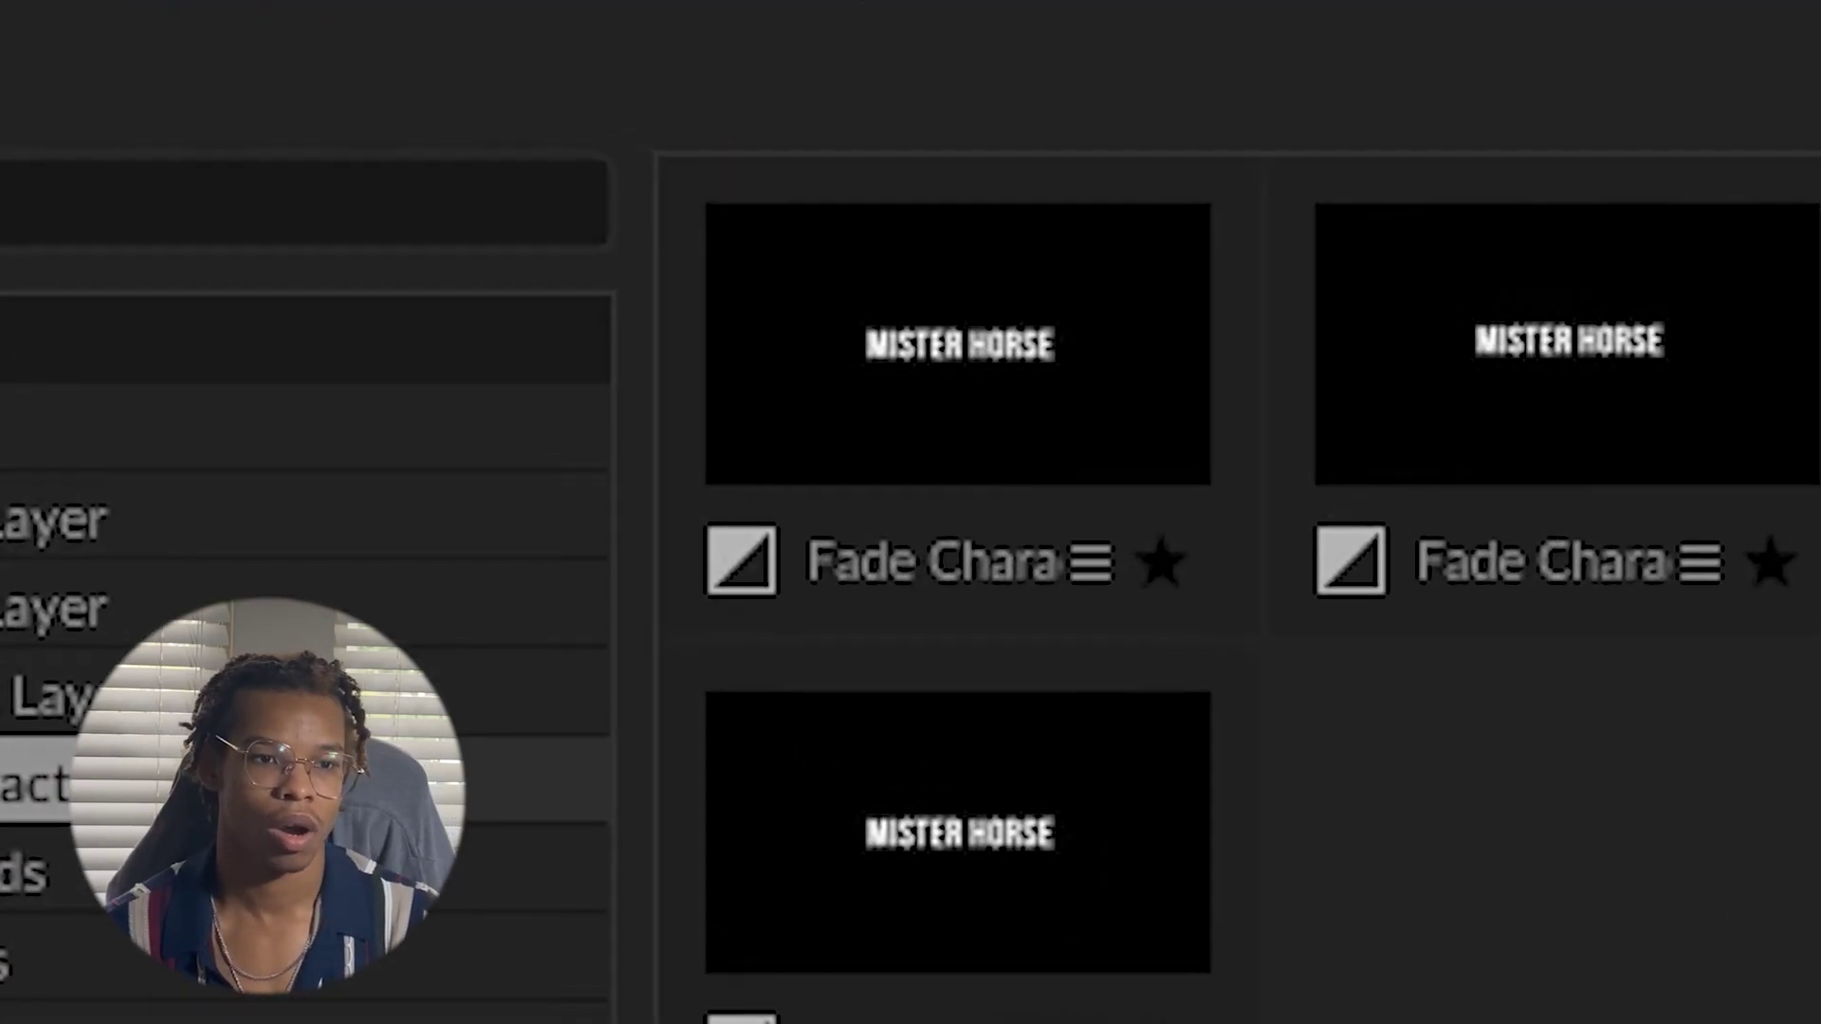
pyautogui.moveTo(631, 193)
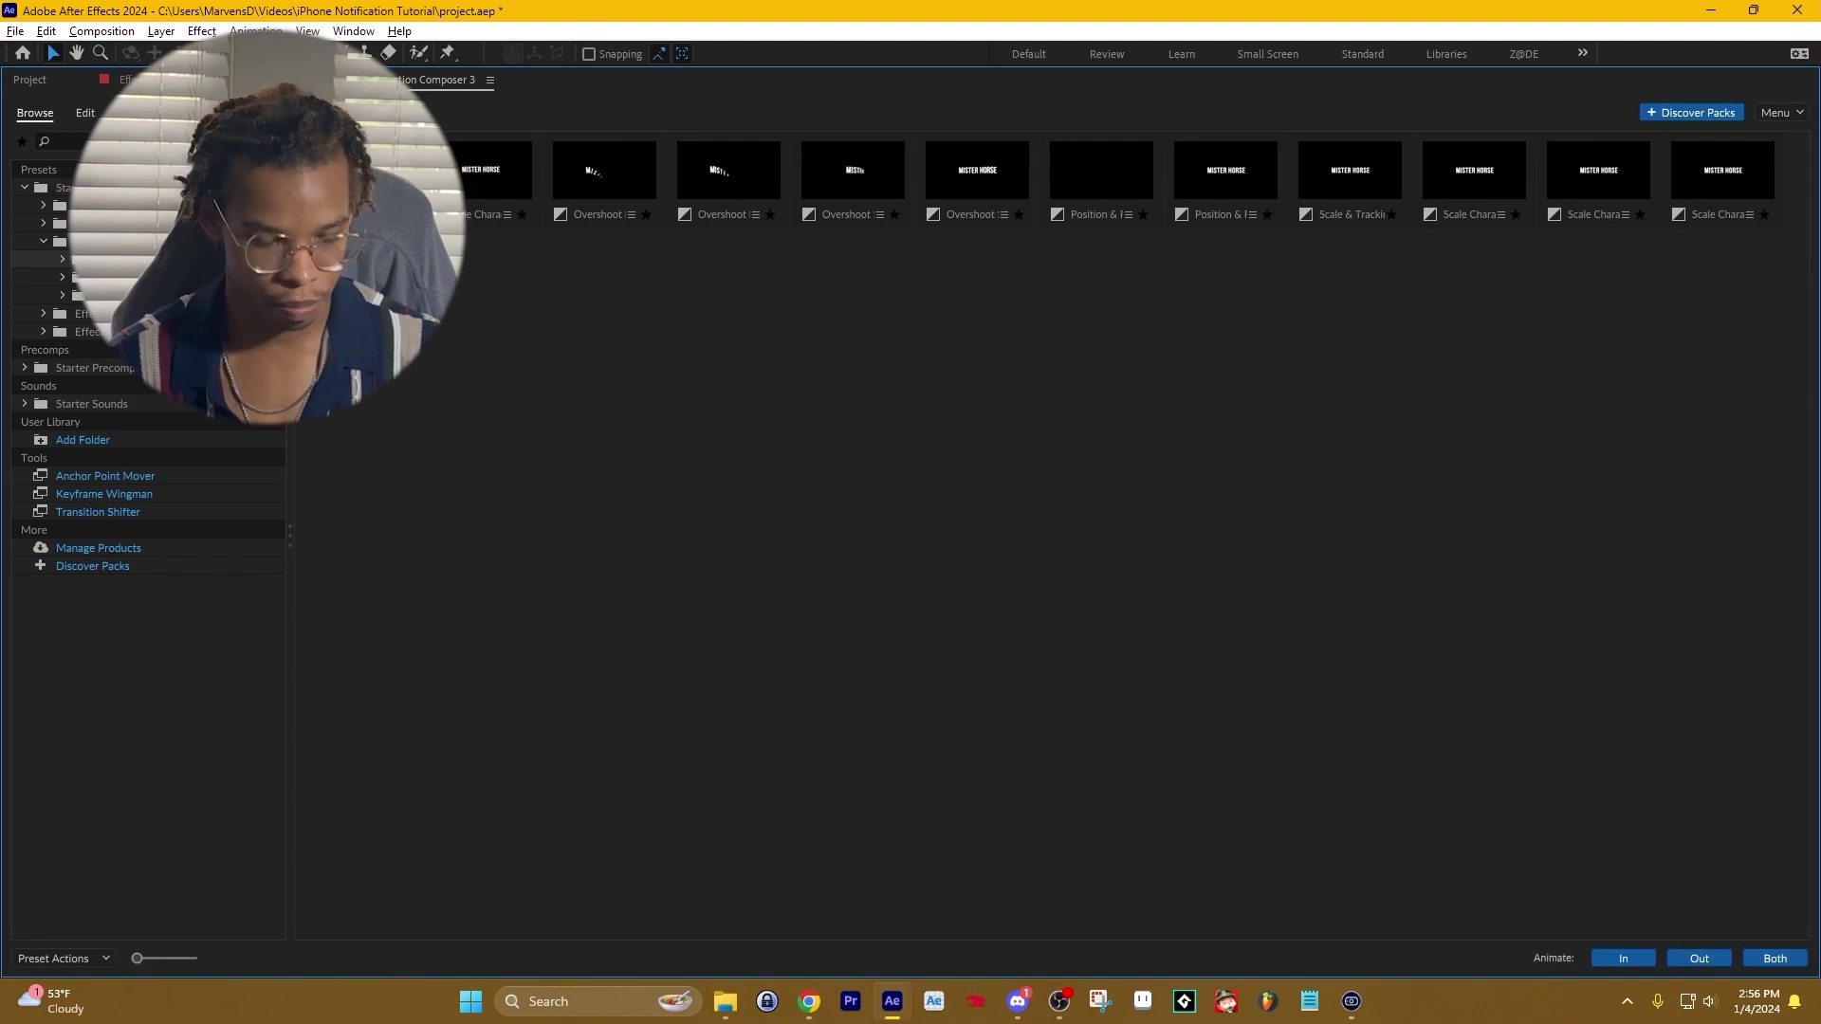
pyautogui.press('`')
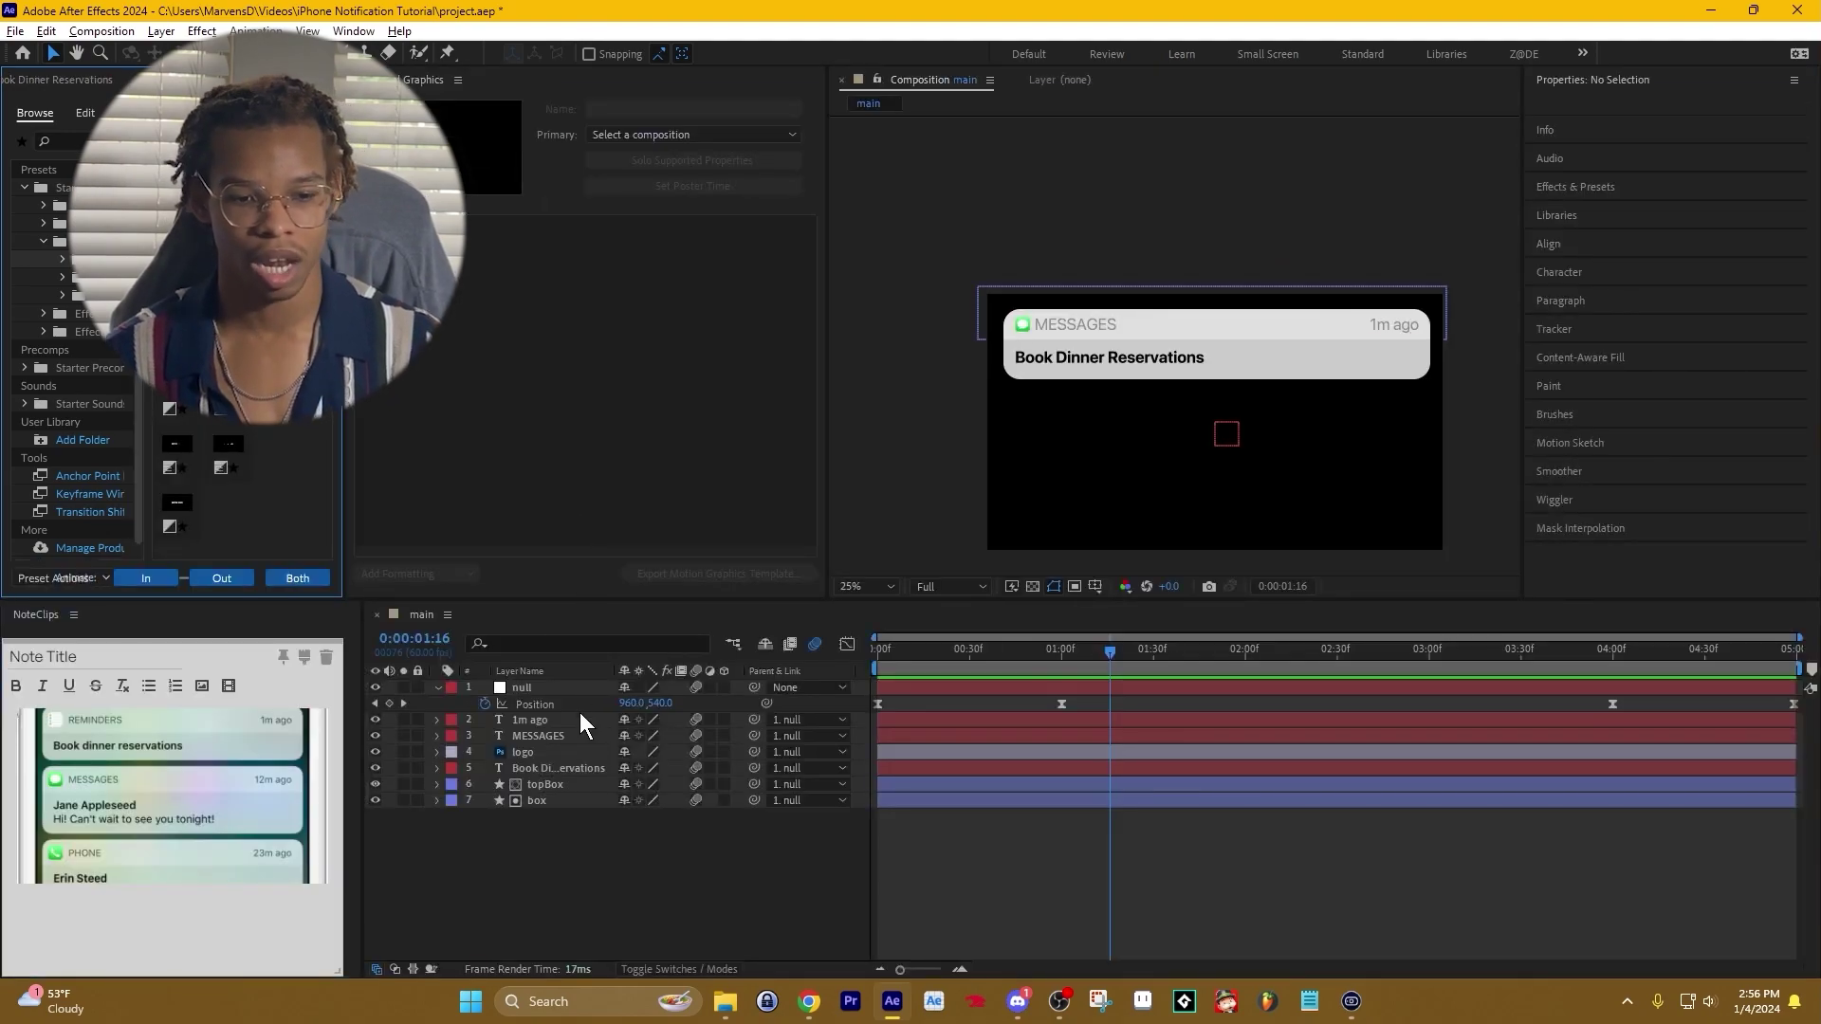
# Apply an Animate Characters preset as an In transition to the Book Dinner Reservations text layer and preview it.
pyautogui.click(559, 721)
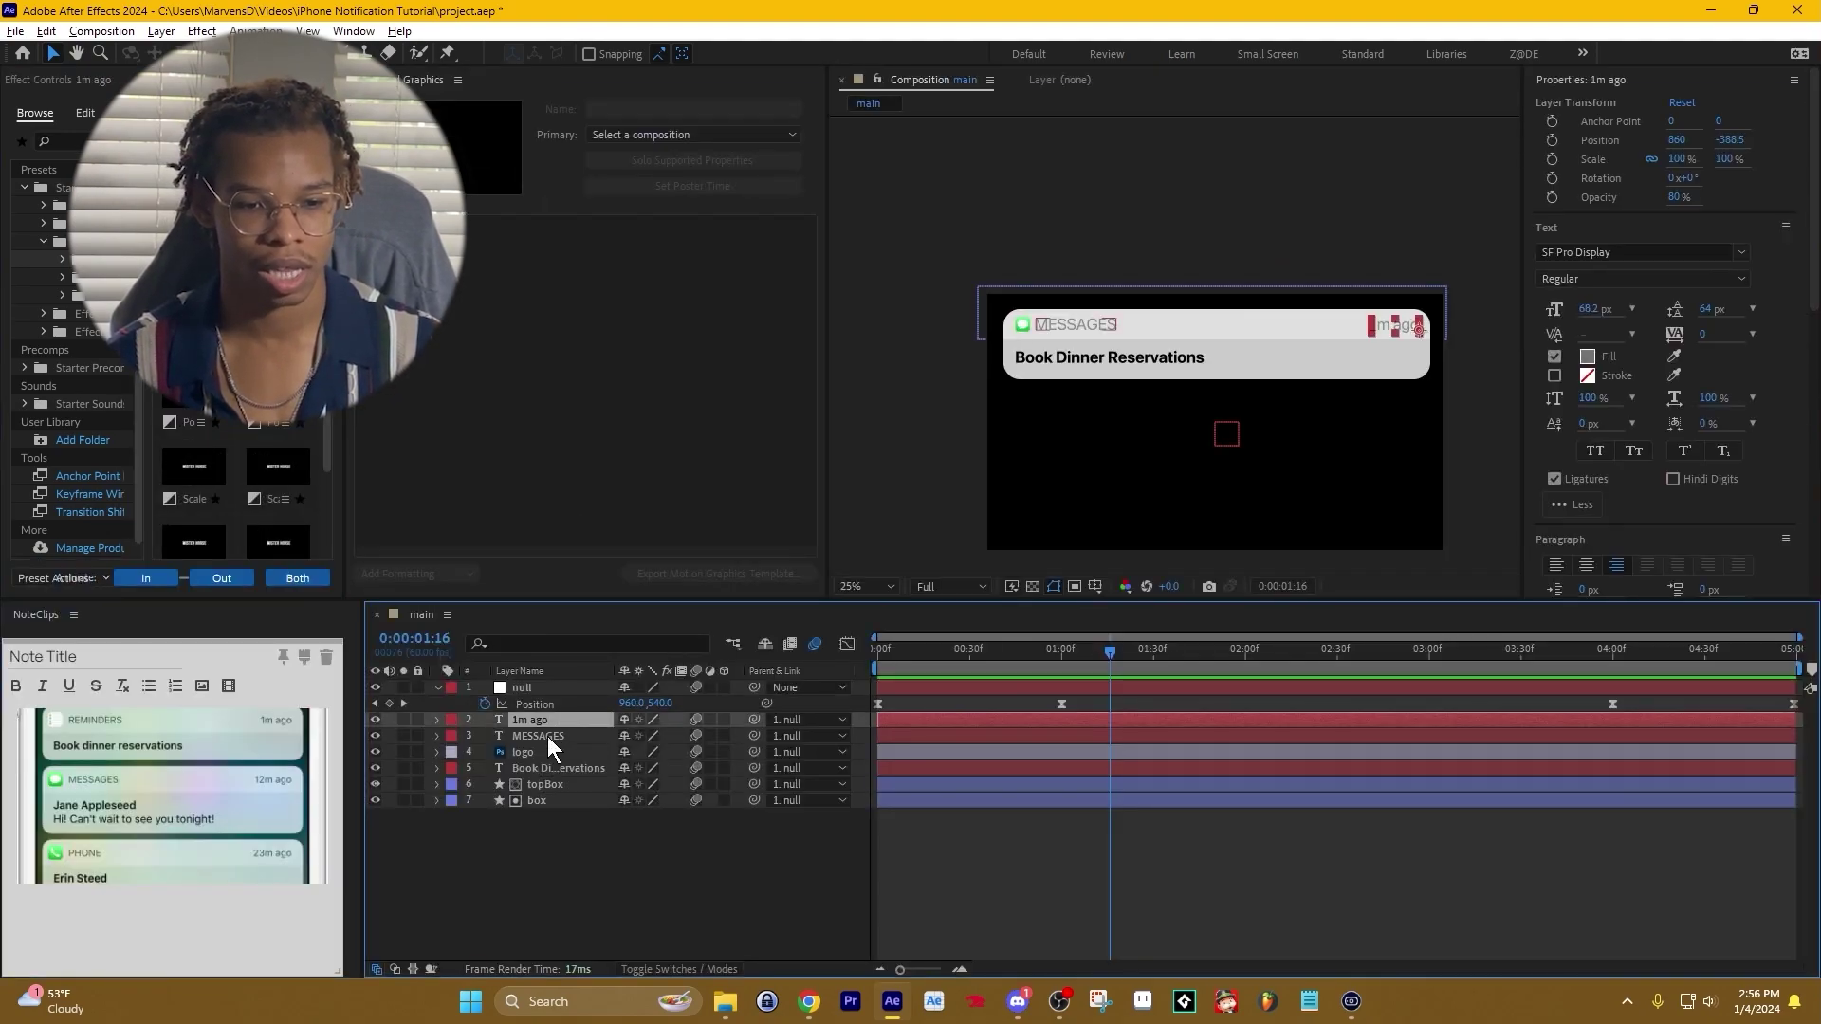
pyautogui.click(548, 736)
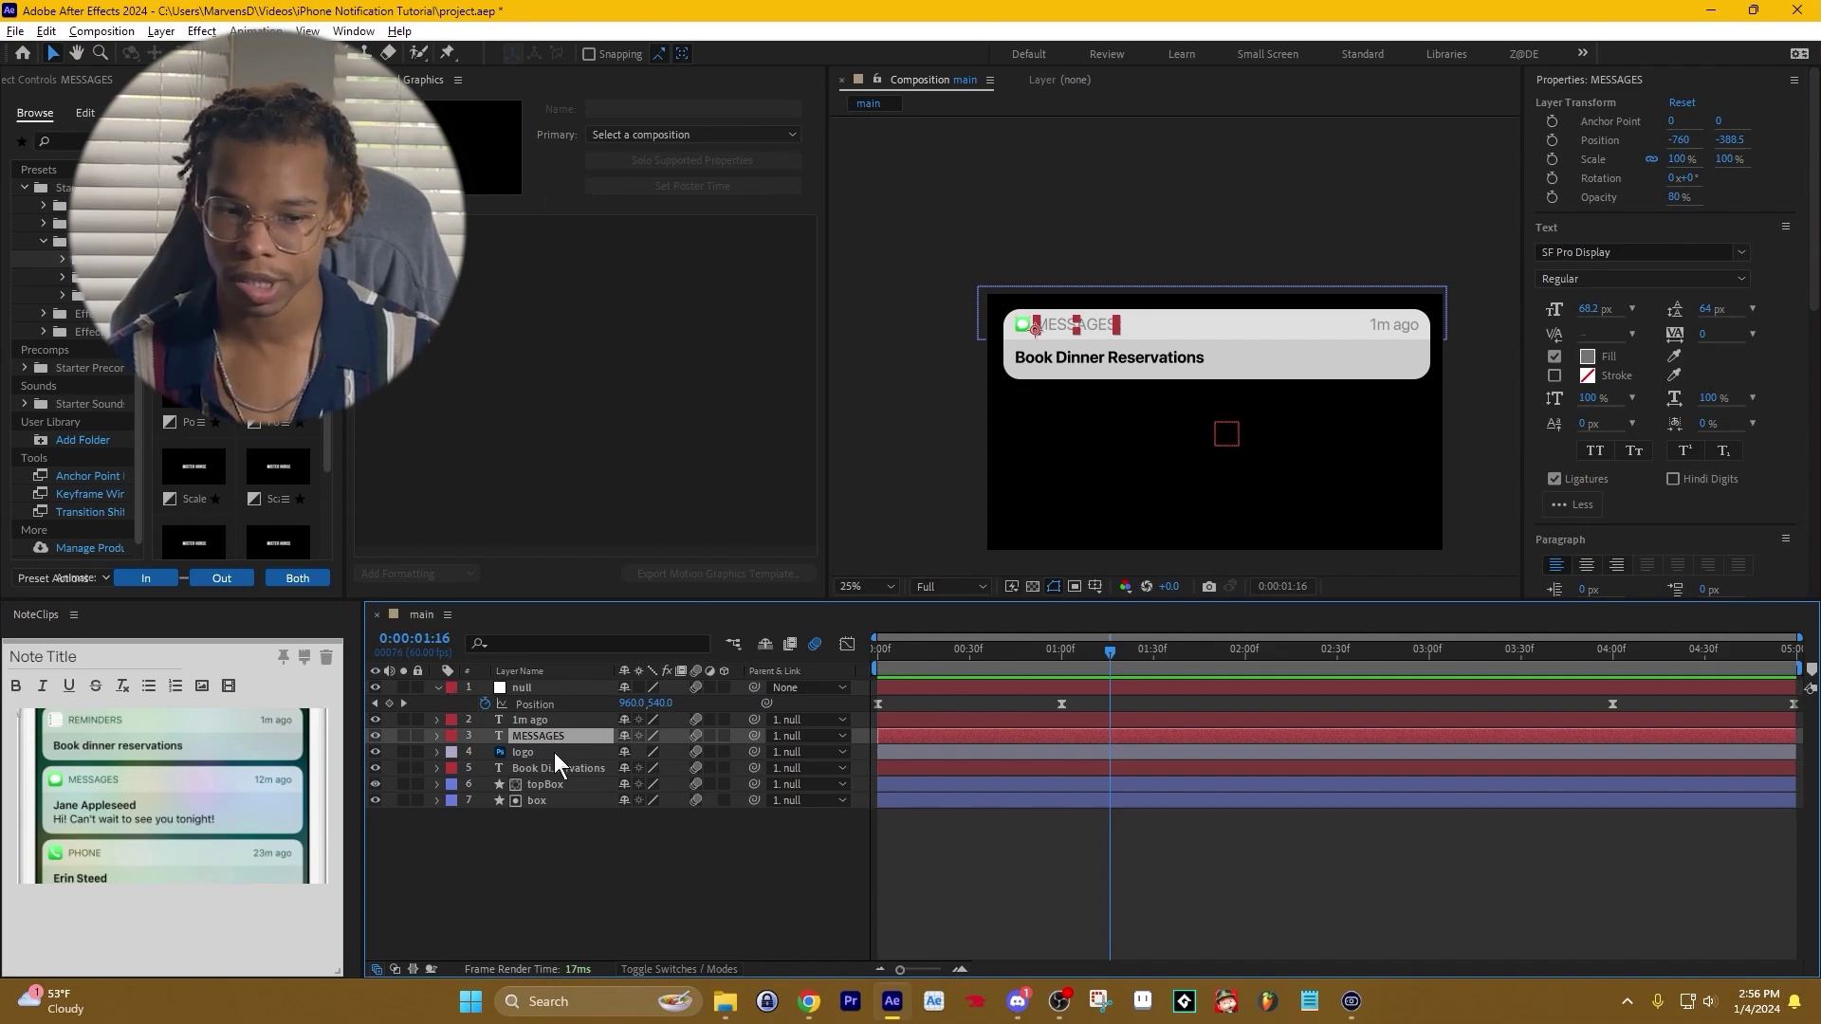
pyautogui.click(549, 770)
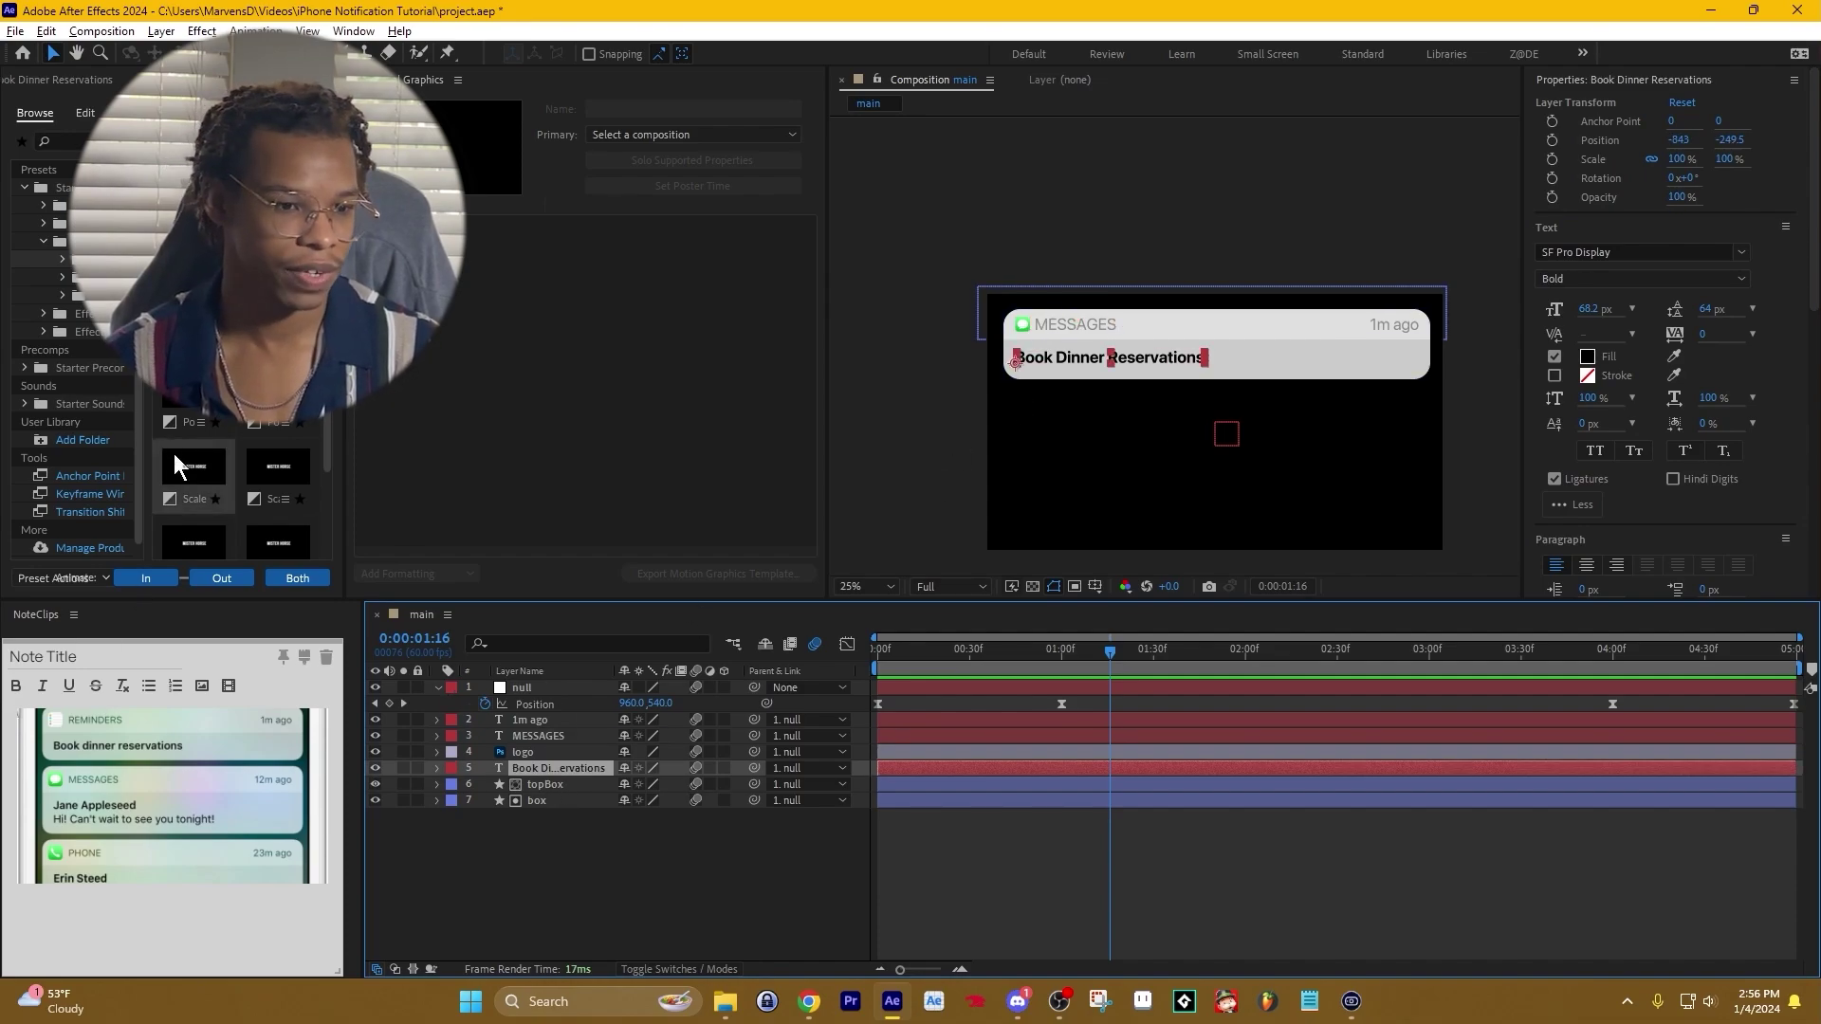
pyautogui.click(148, 576)
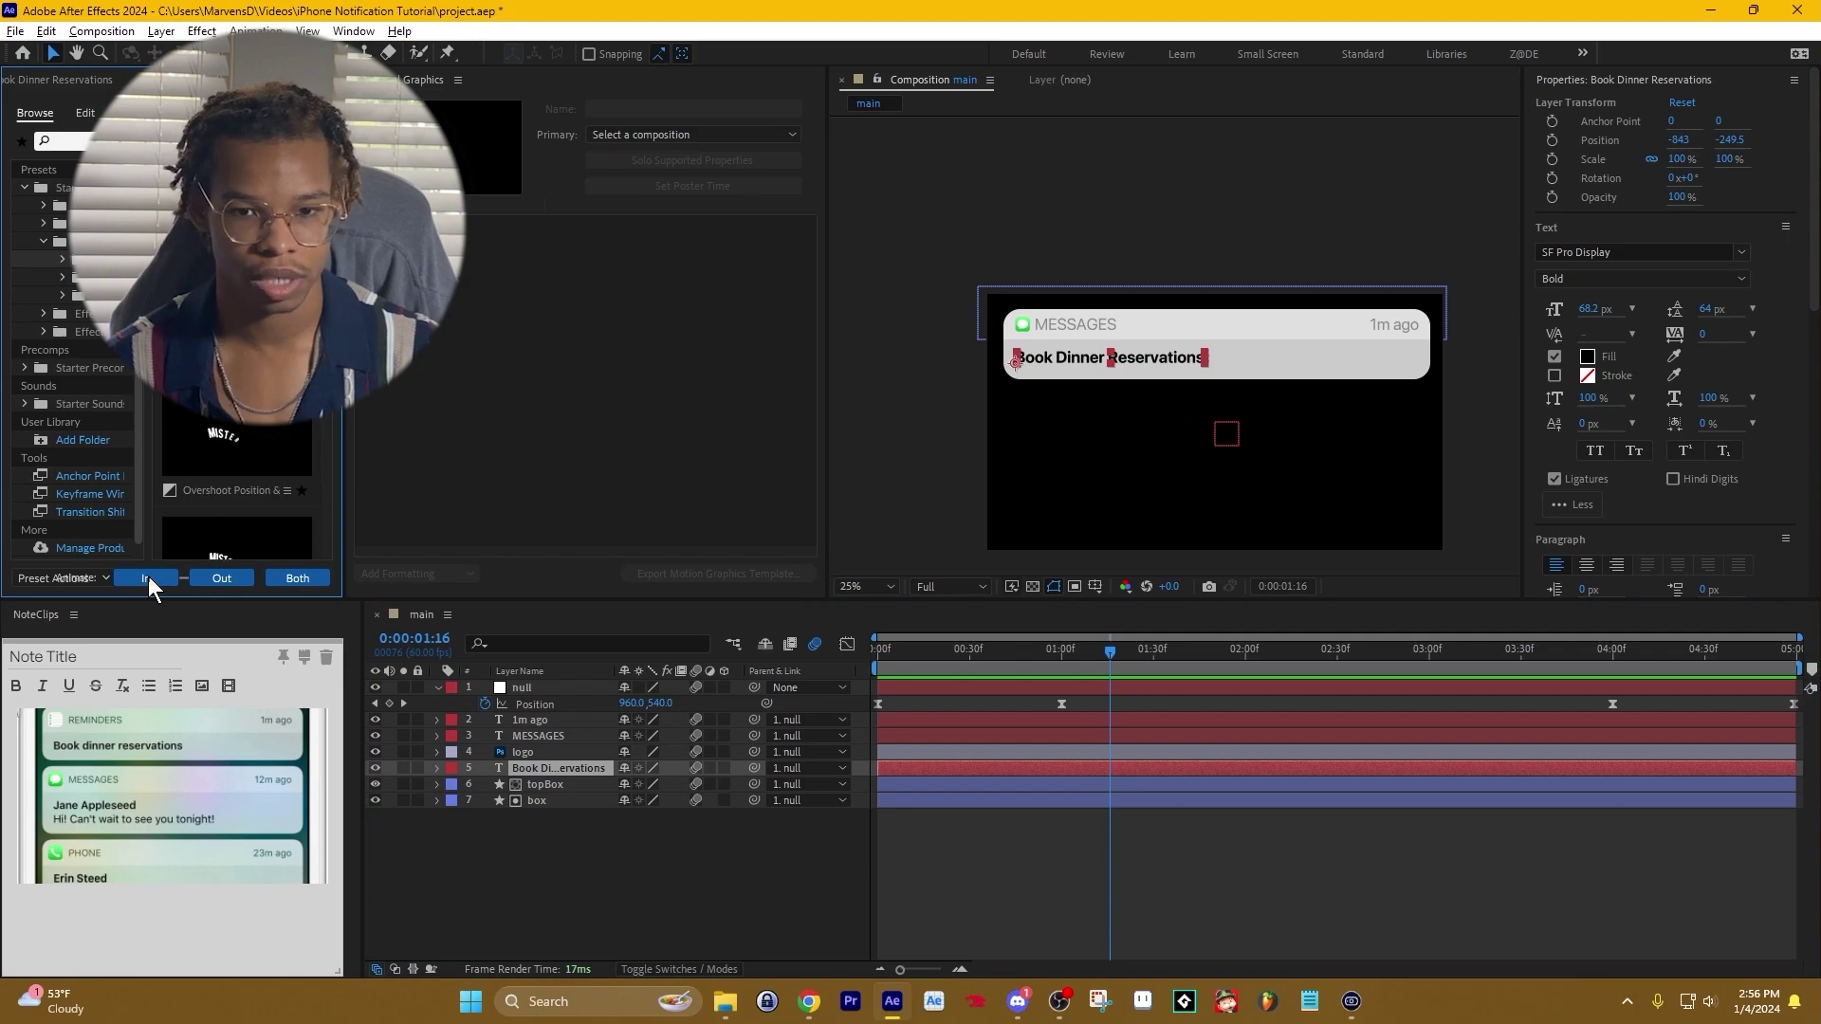
pyautogui.press('space')
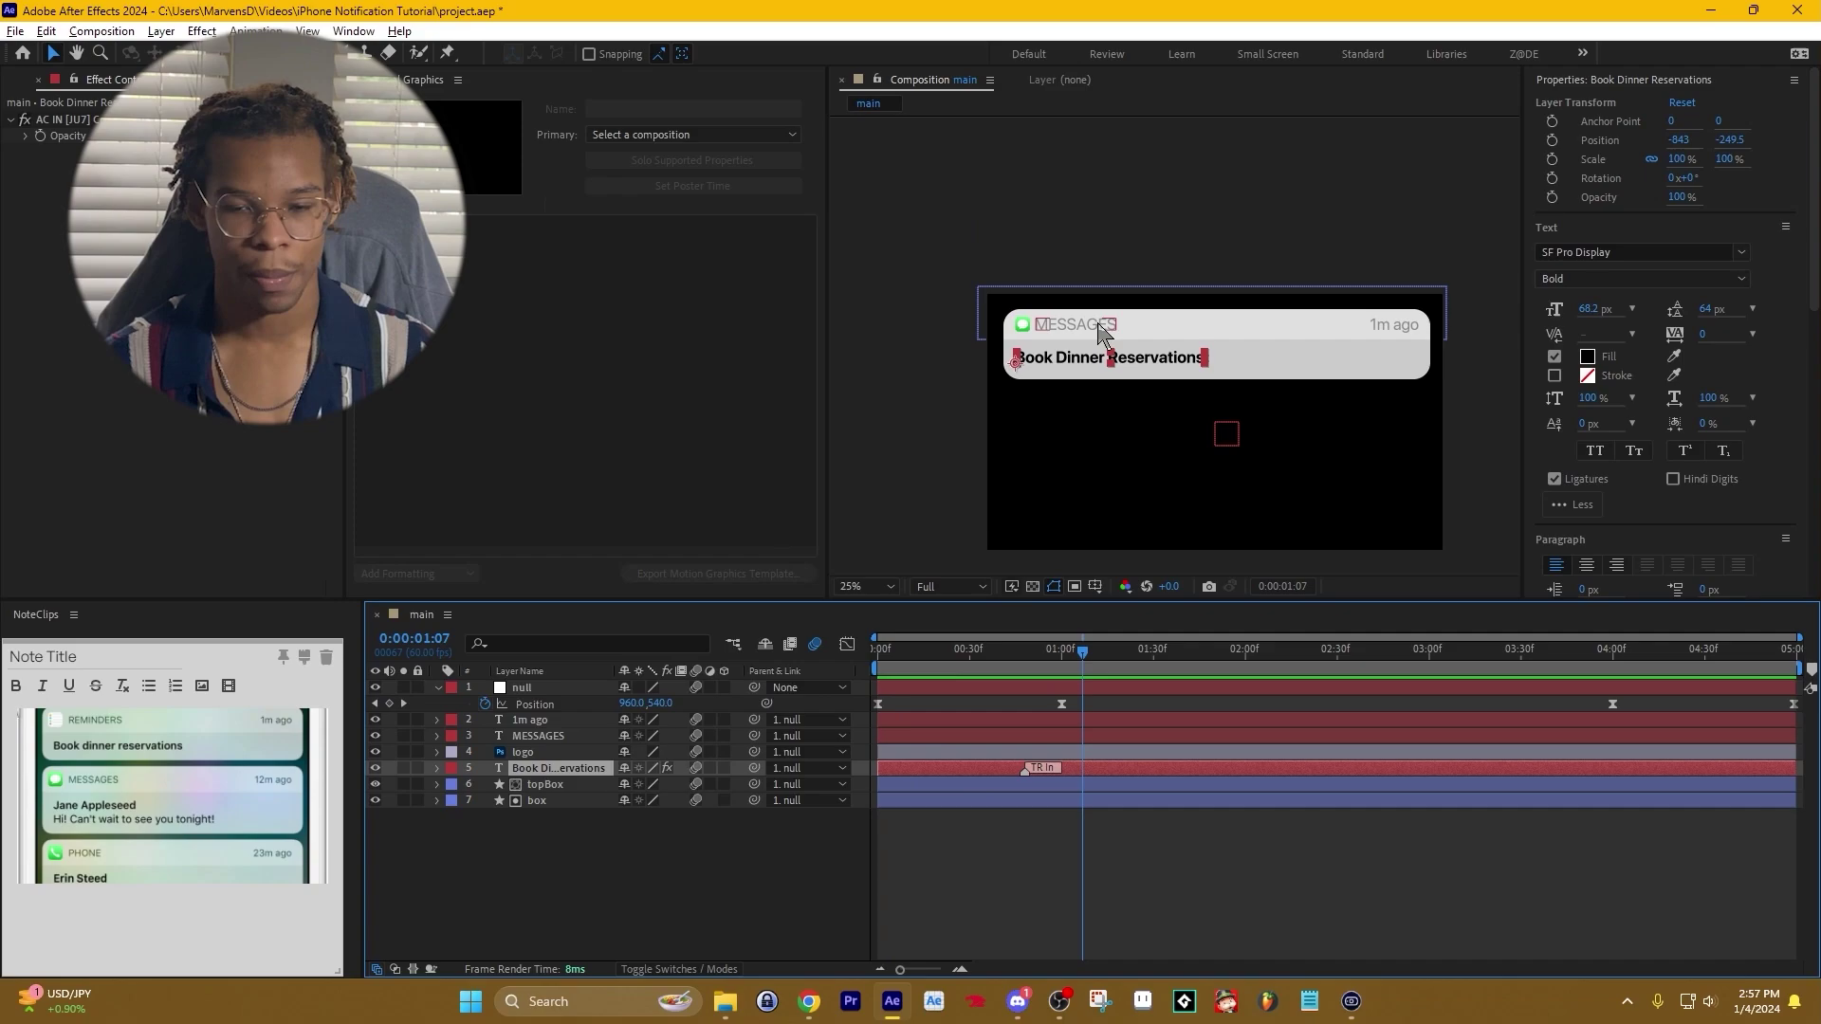
# Apply the same In transition preset to the MESSAGES and 1m ago text layers and preview the composition.
pyautogui.click(1099, 326)
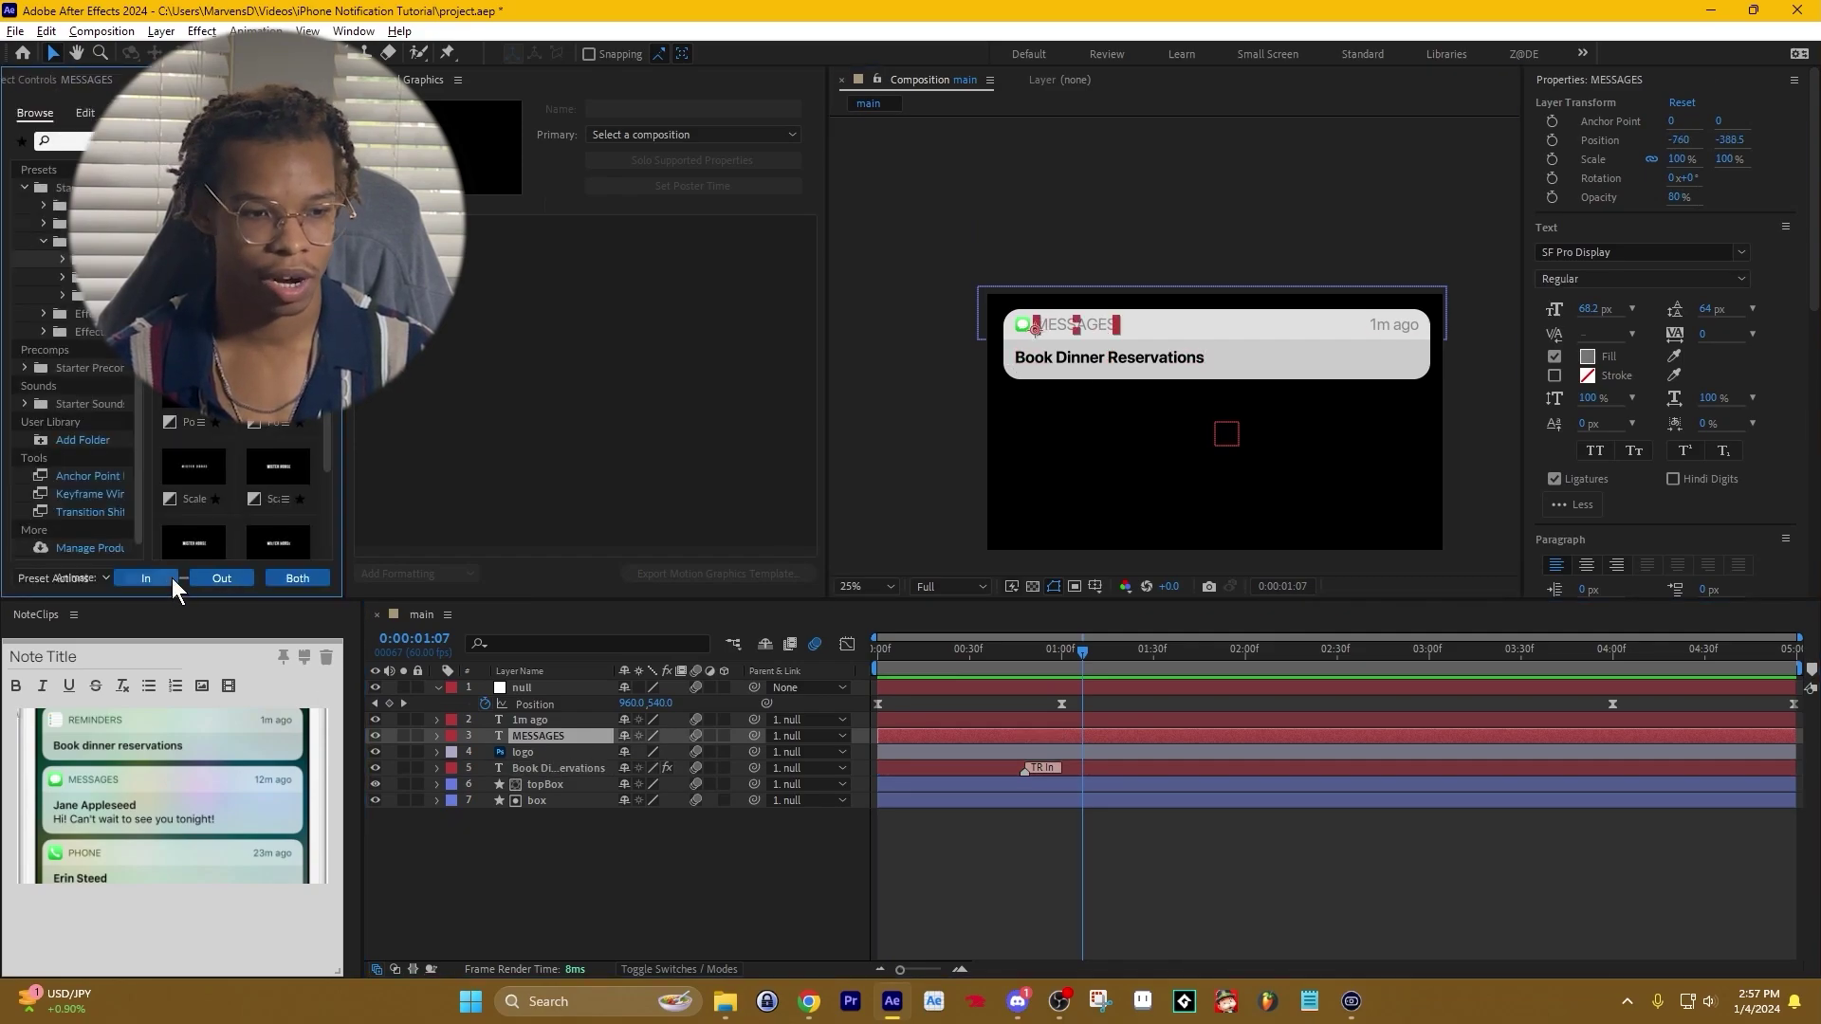
pyautogui.click(173, 578)
pyautogui.press('Home')
pyautogui.click(542, 719)
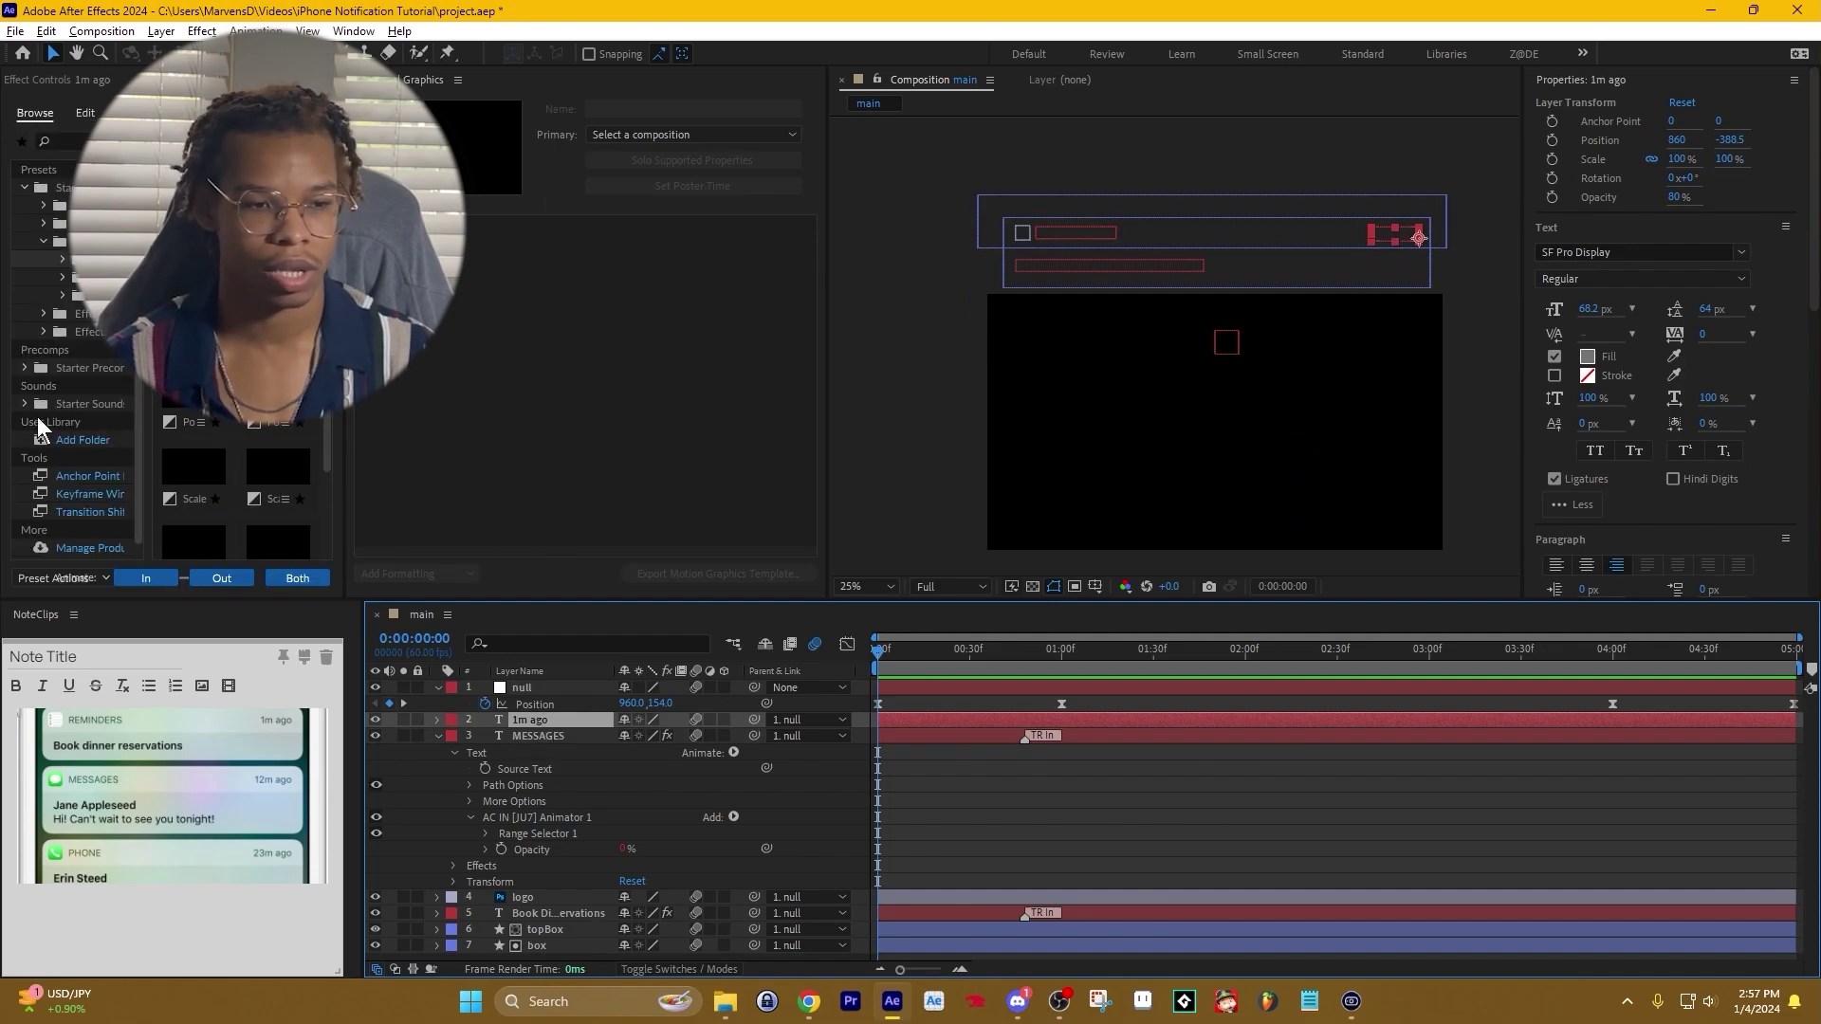
pyautogui.click(148, 577)
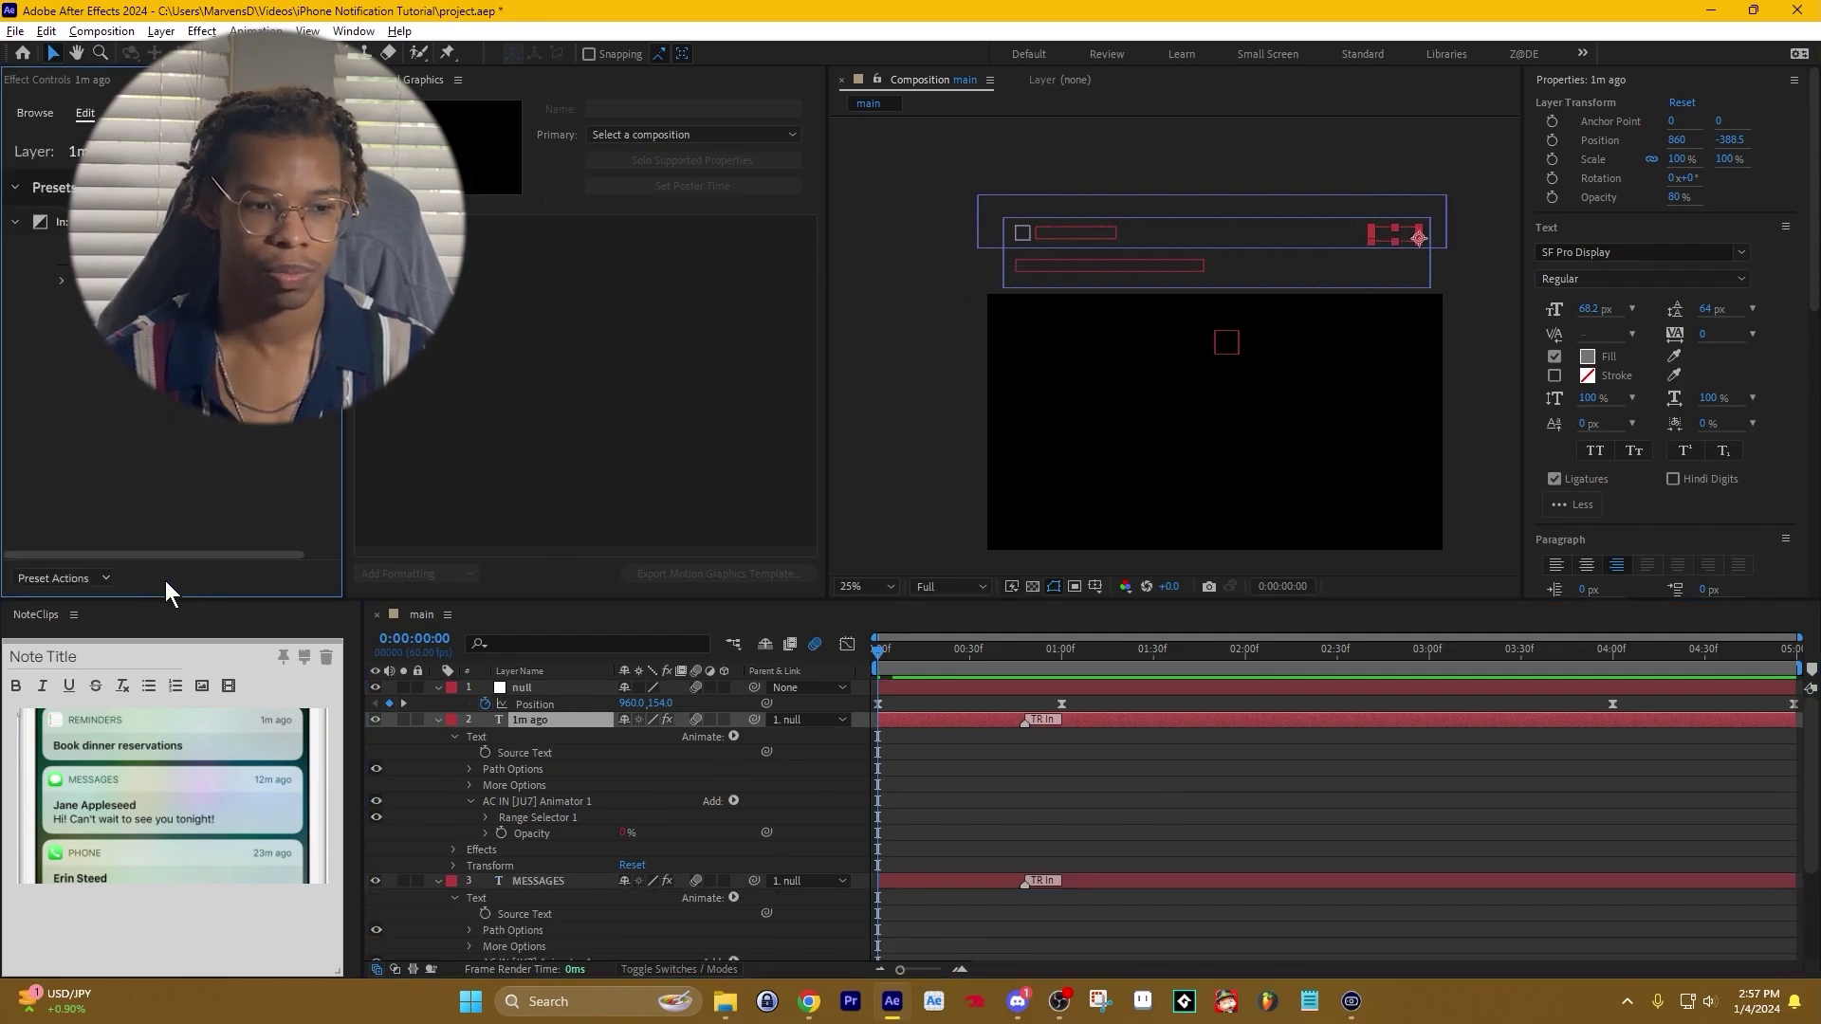
pyautogui.press('space')
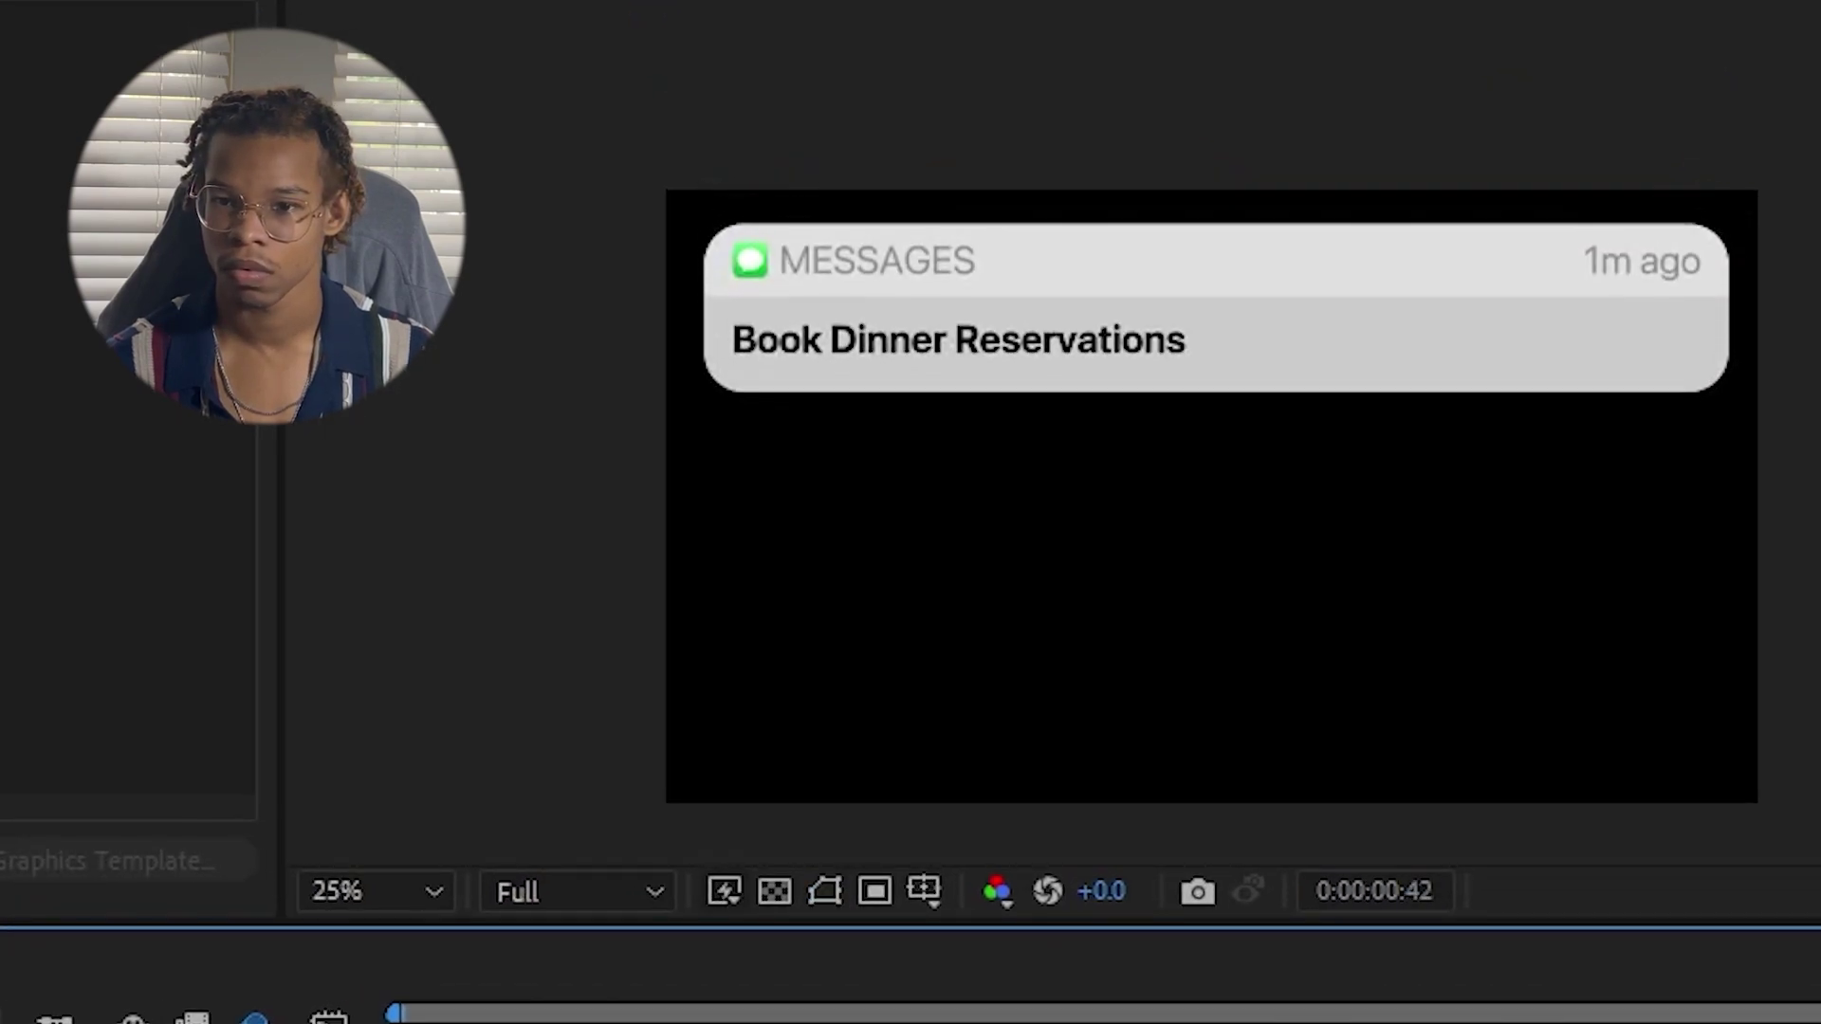
# Keyframe the logo layer's Scale at its current value at 0:00:00:59.
pyautogui.scroll(2, 986, 351)
pyautogui.scroll(2, 863, 379)
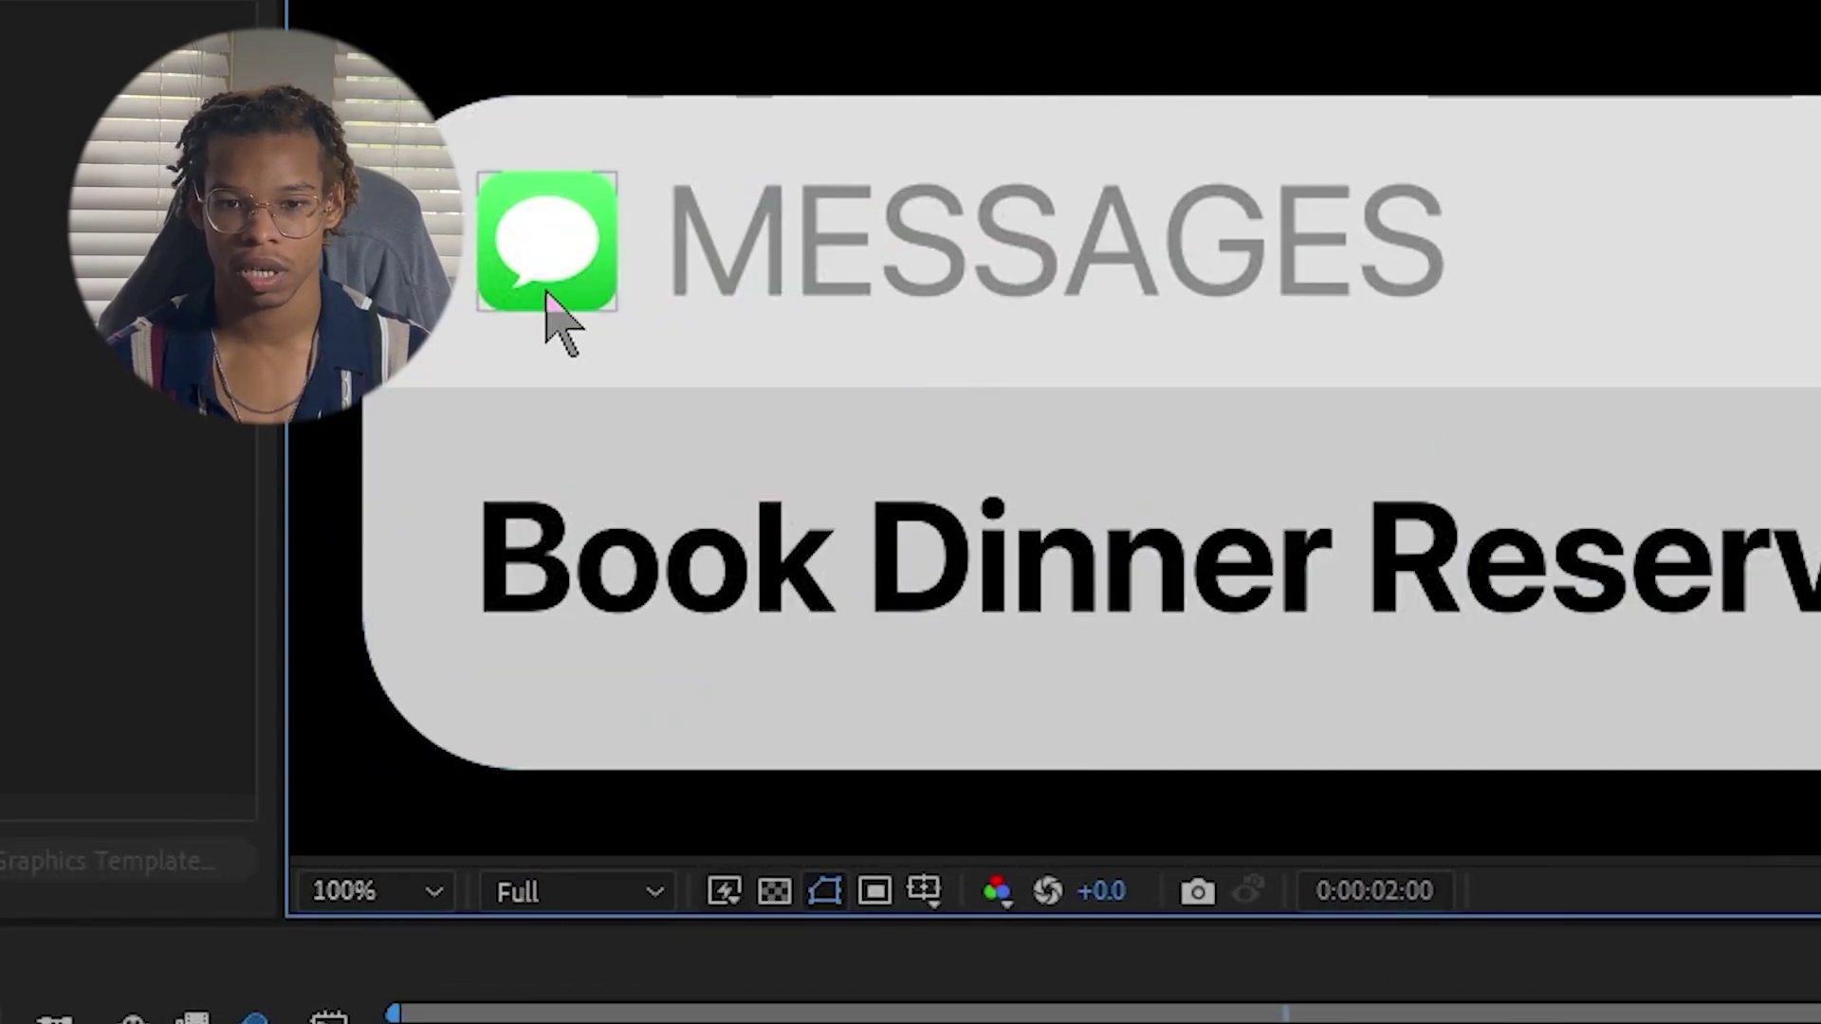
pyautogui.moveTo(557, 317); pyautogui.dragTo(1426, 395)
pyautogui.moveTo(1755, 426); pyautogui.dragTo(1261, 484)
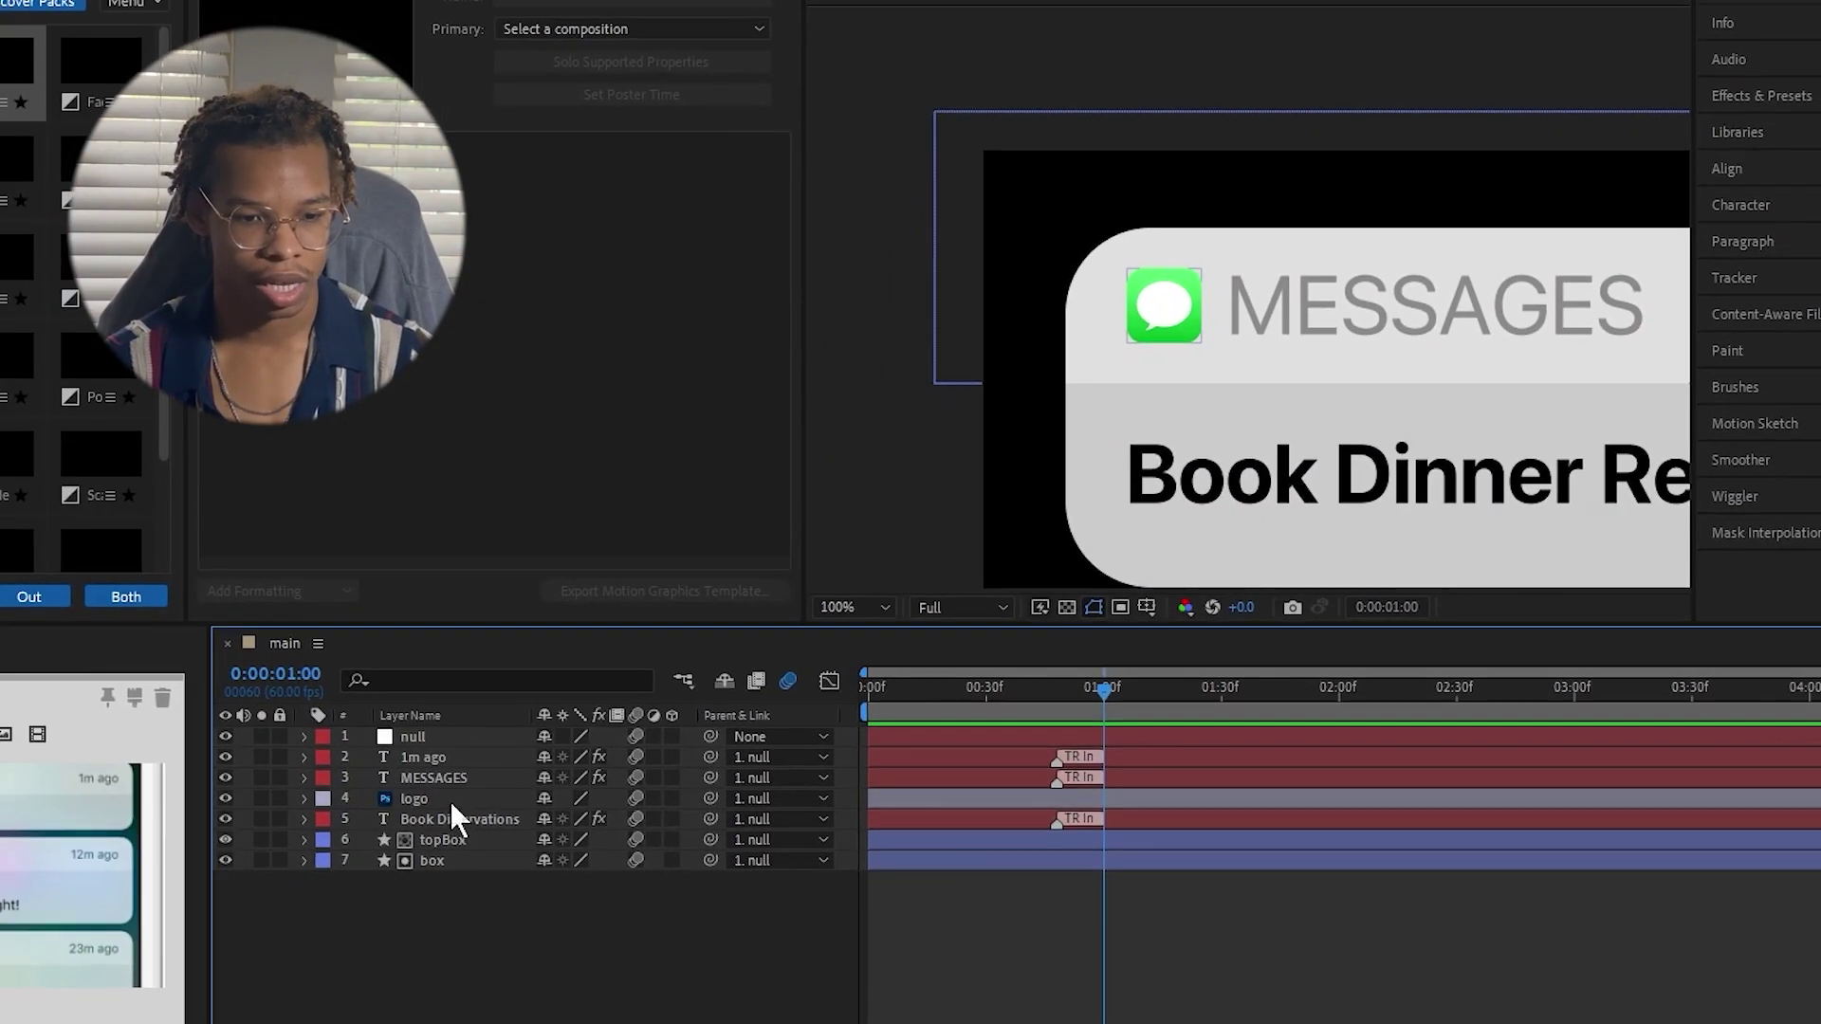
pyautogui.click(449, 800)
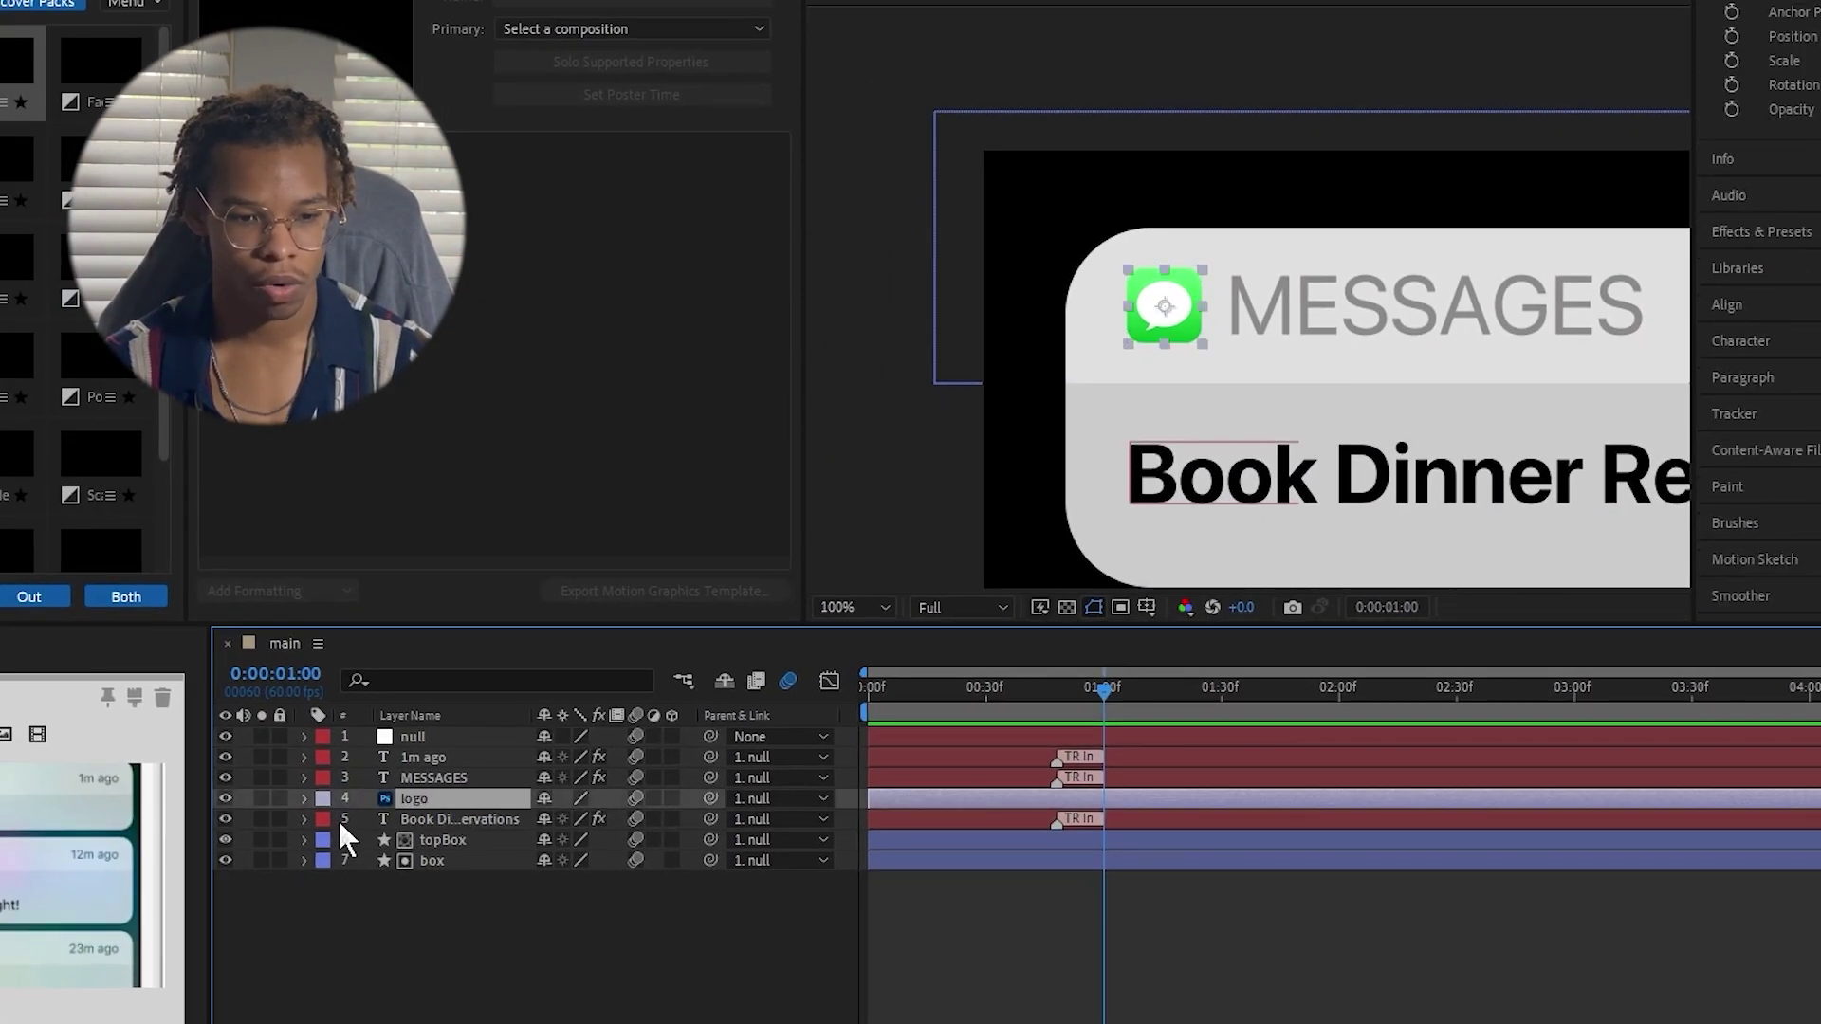
pyautogui.press('s')
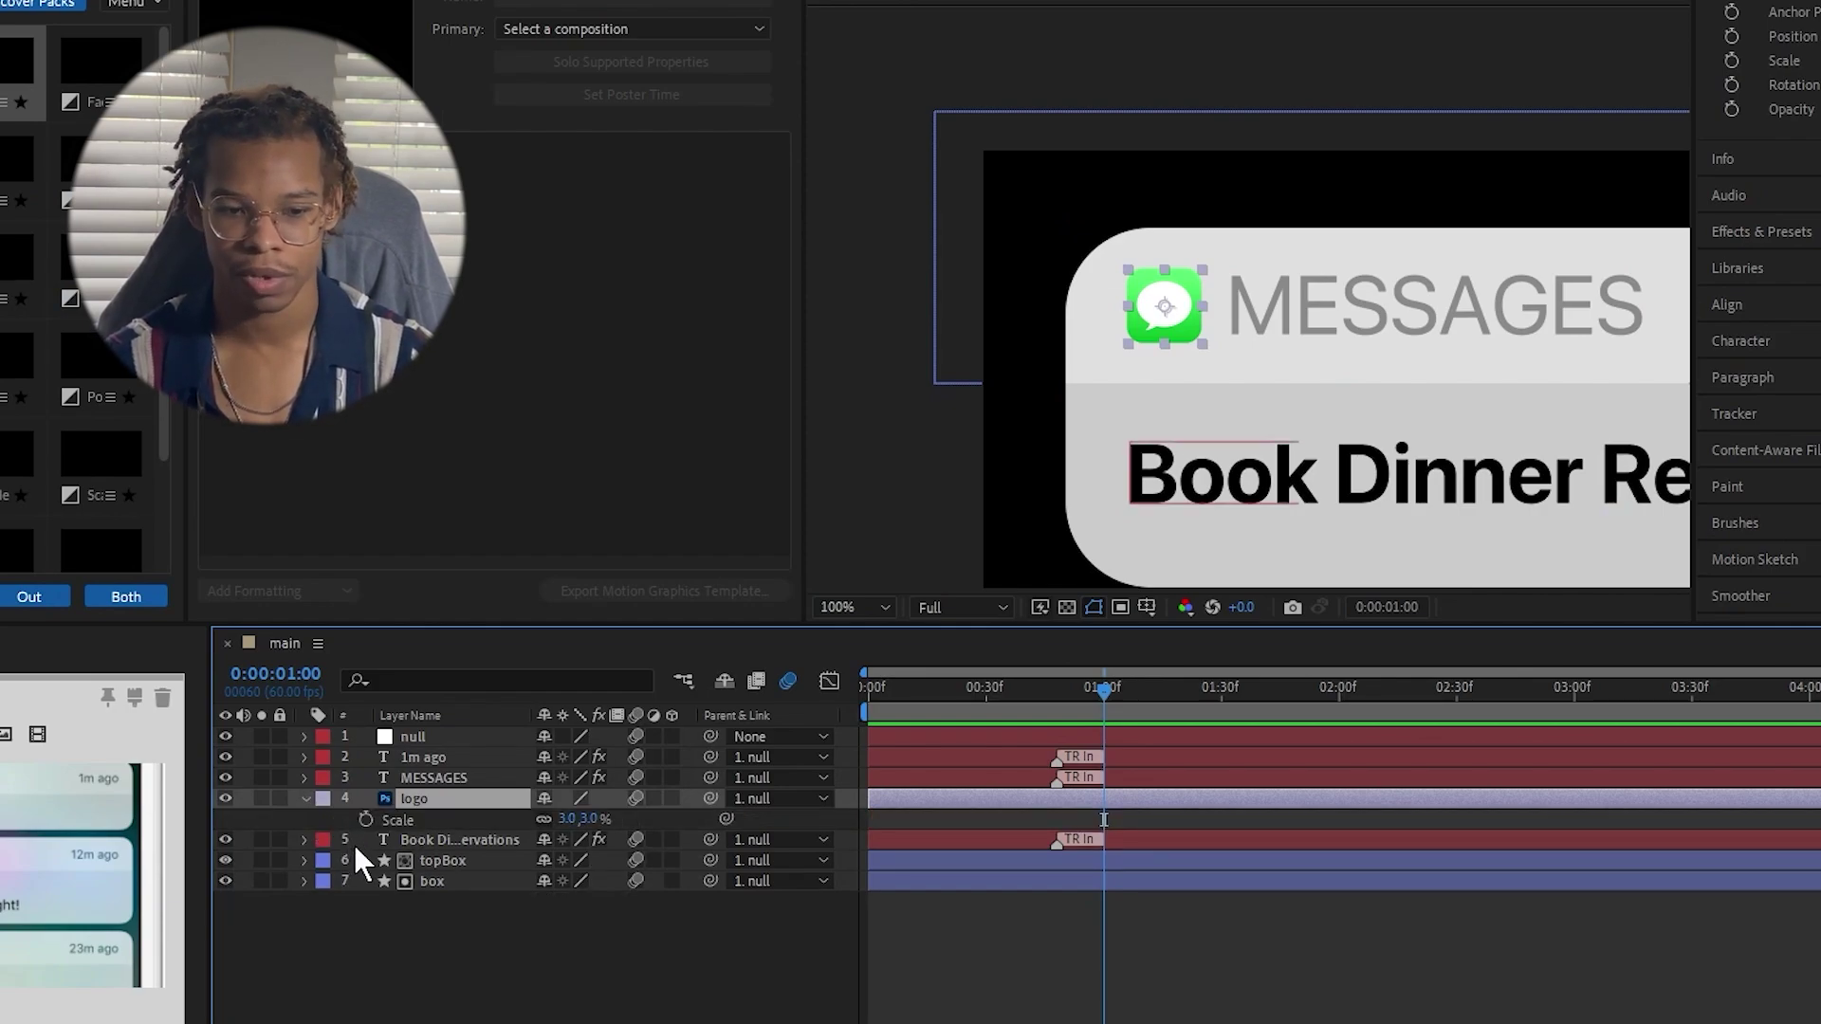
pyautogui.click(1098, 697)
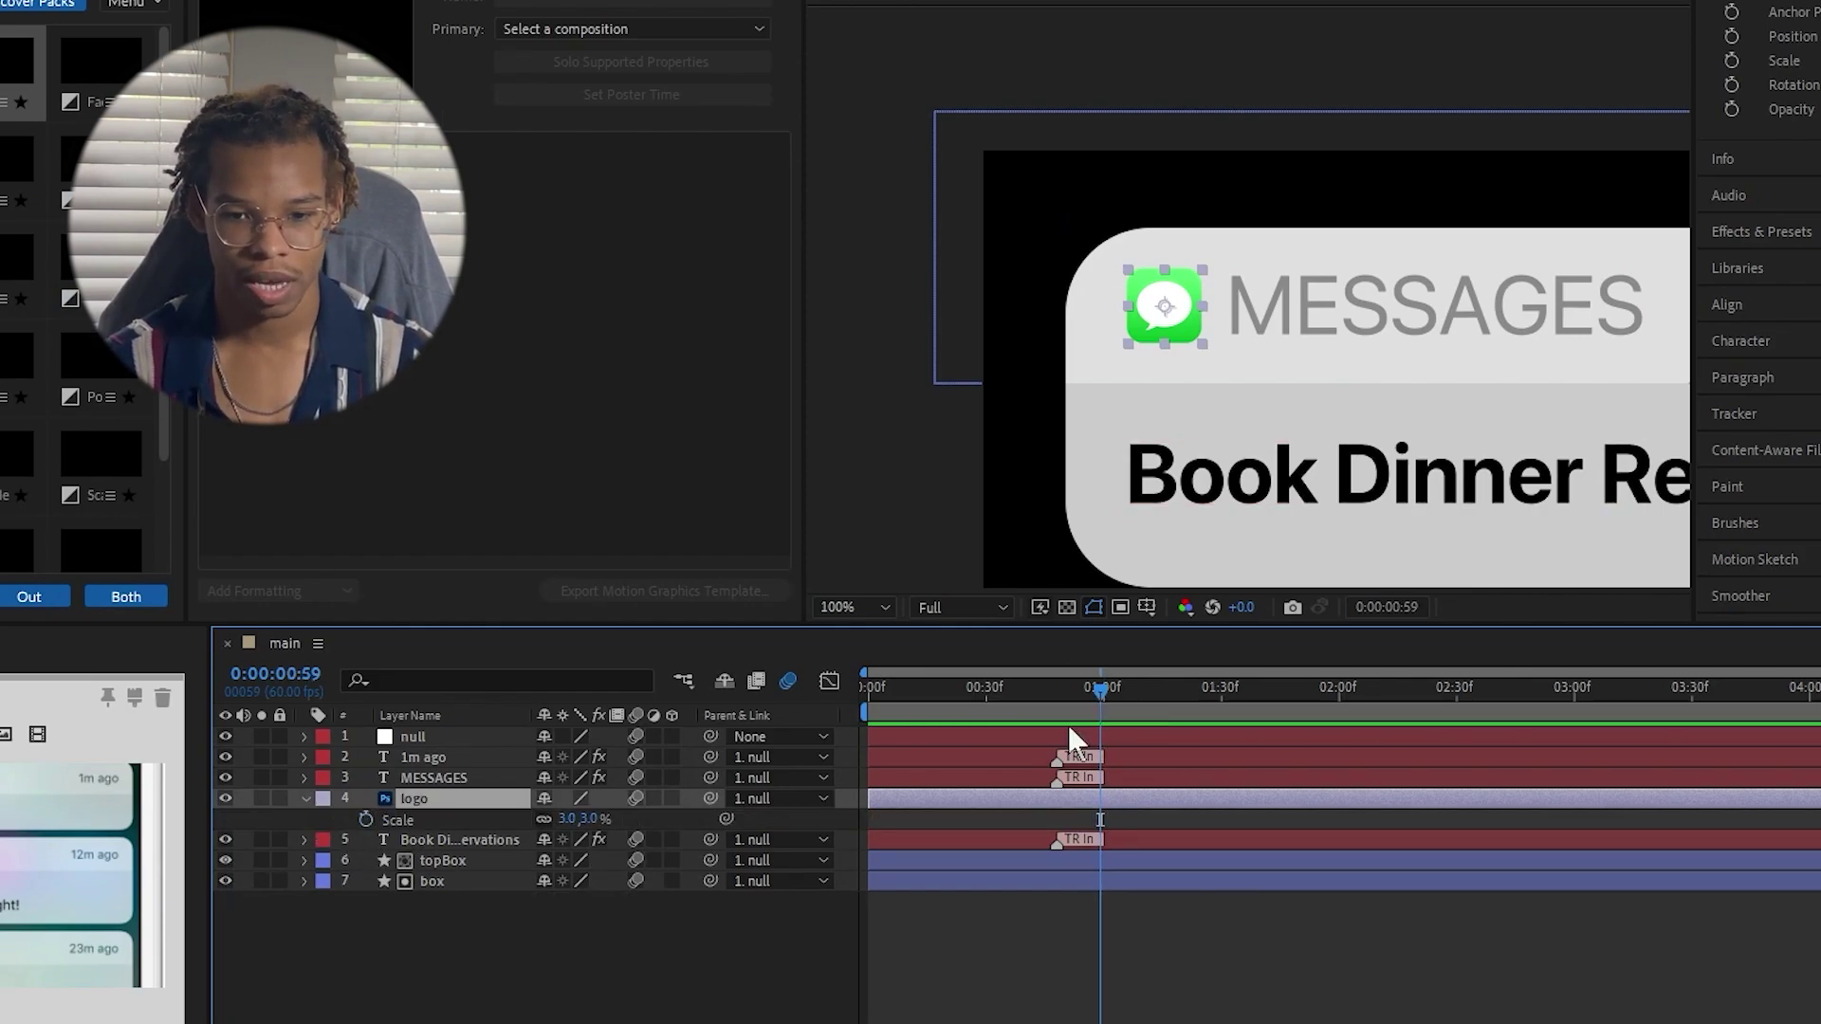
pyautogui.click(365, 818)
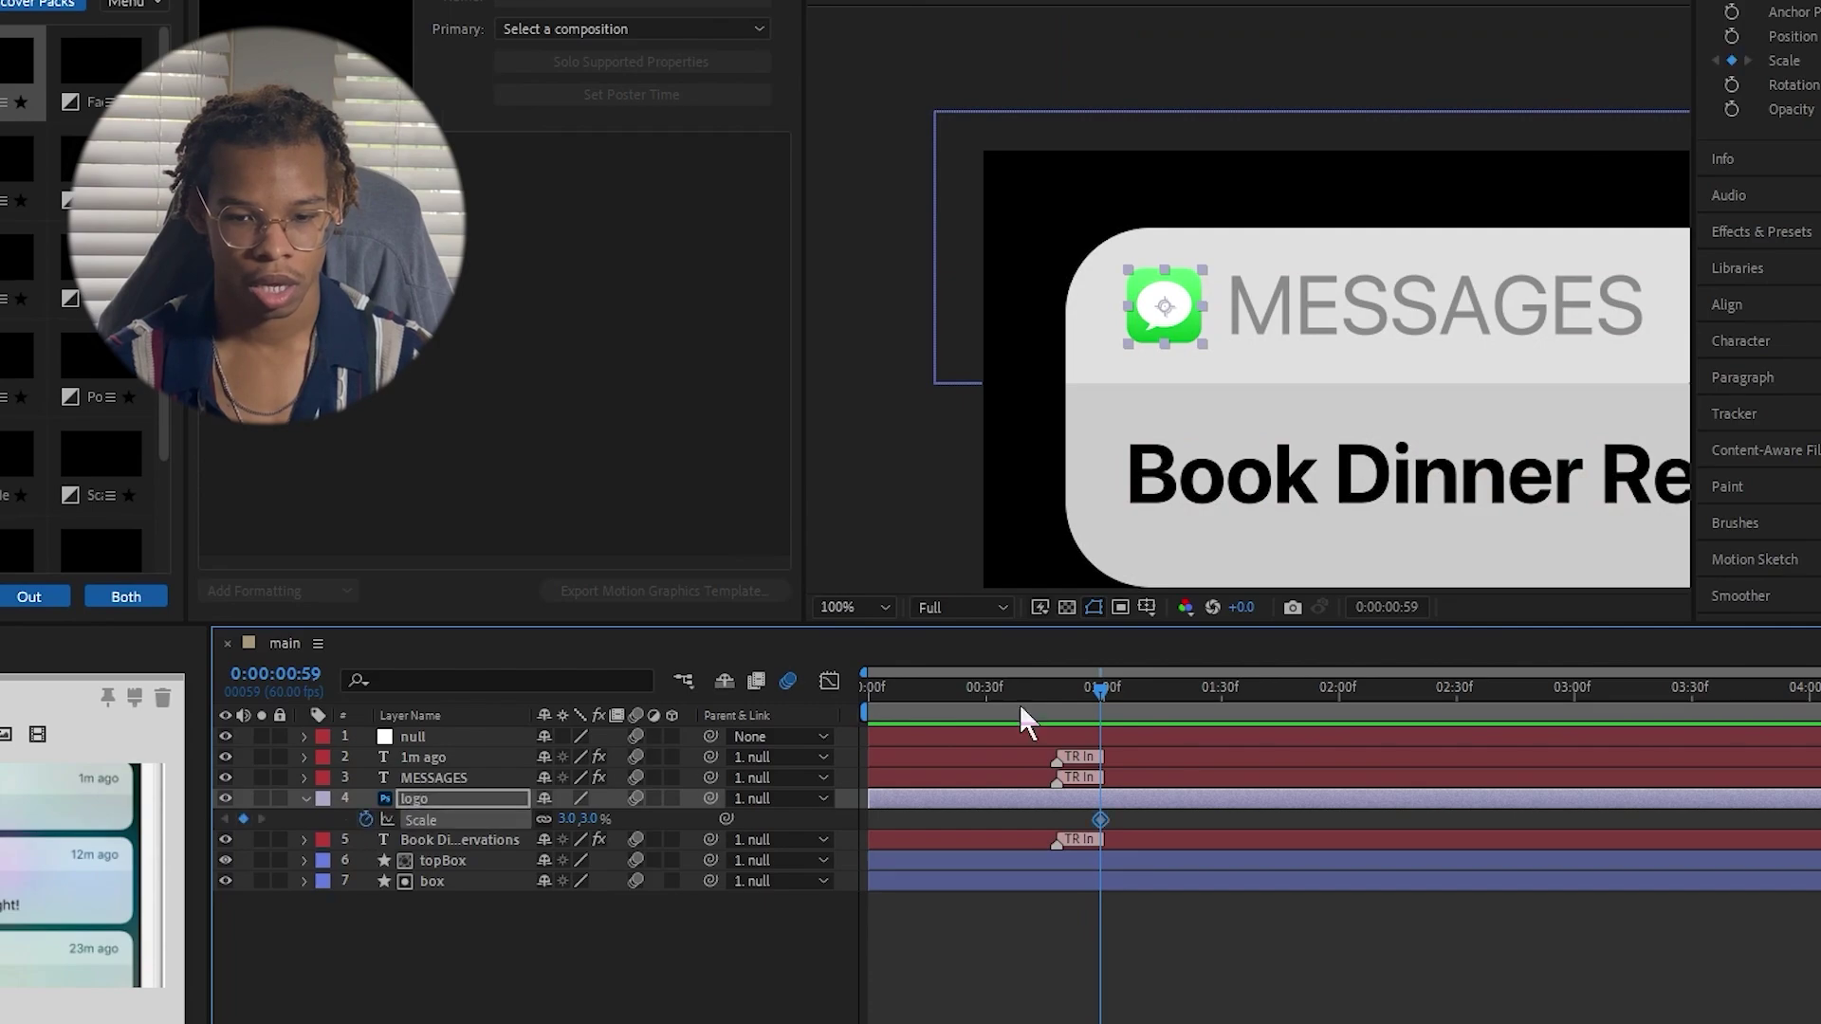
# Add a Scale keyframe of 0% to the logo layer at 0:00:00:00.
pyautogui.moveTo(1098, 688); pyautogui.dragTo(830, 702)
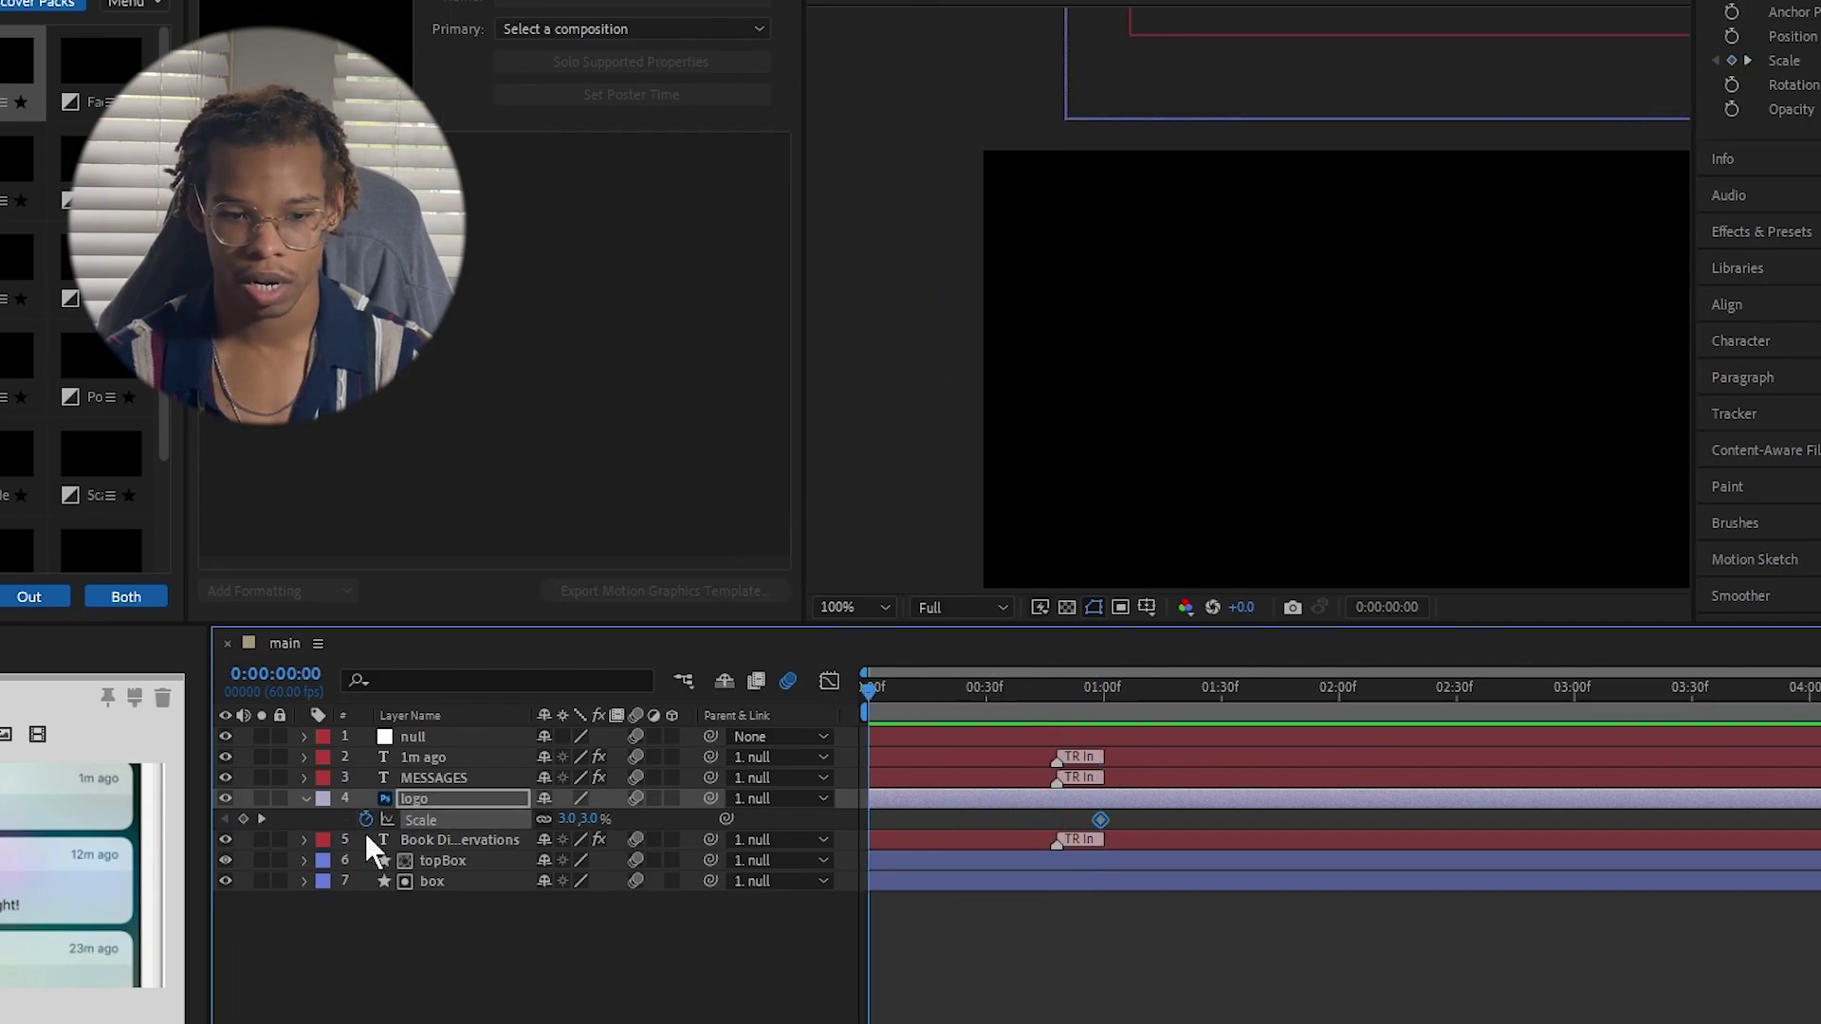
pyautogui.click(243, 818)
pyautogui.click(563, 818)
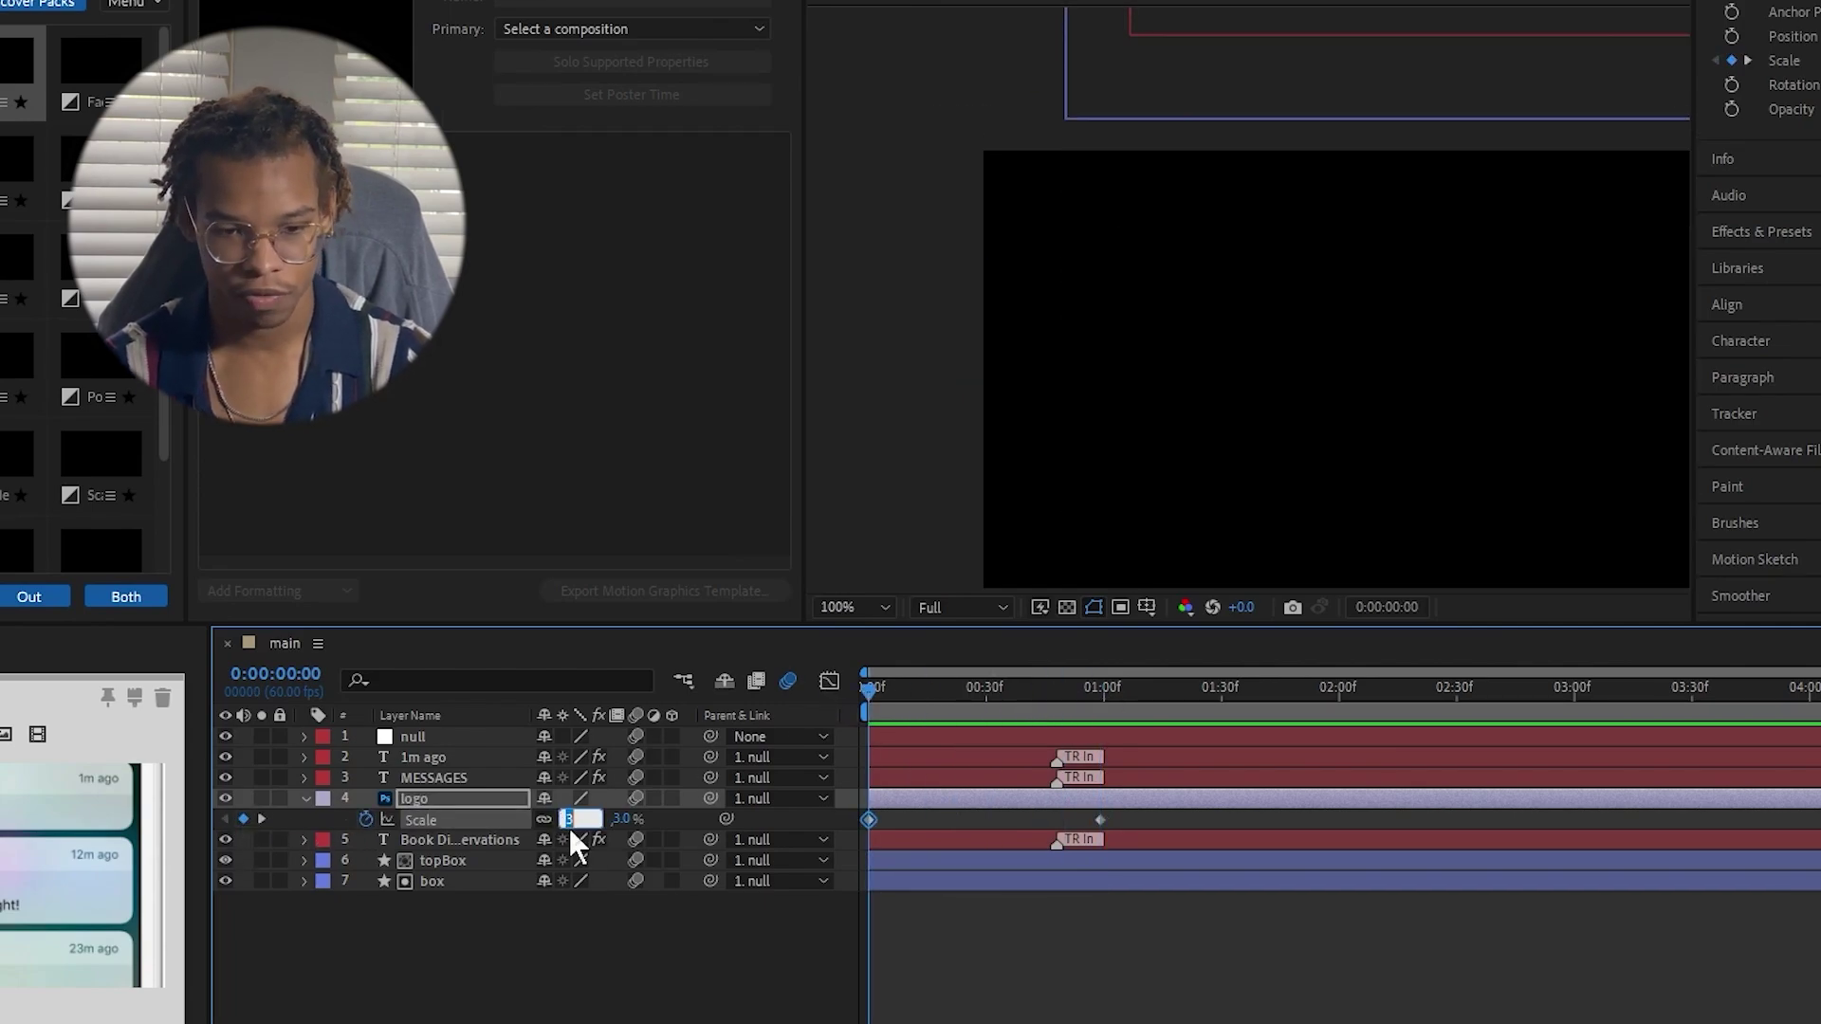
pyautogui.write('0')
pyautogui.click(921, 953)
# Apply Easy Ease to both Scale keyframes of the logo layer.
pyautogui.moveTo(939, 707); pyautogui.dragTo(1100, 719)
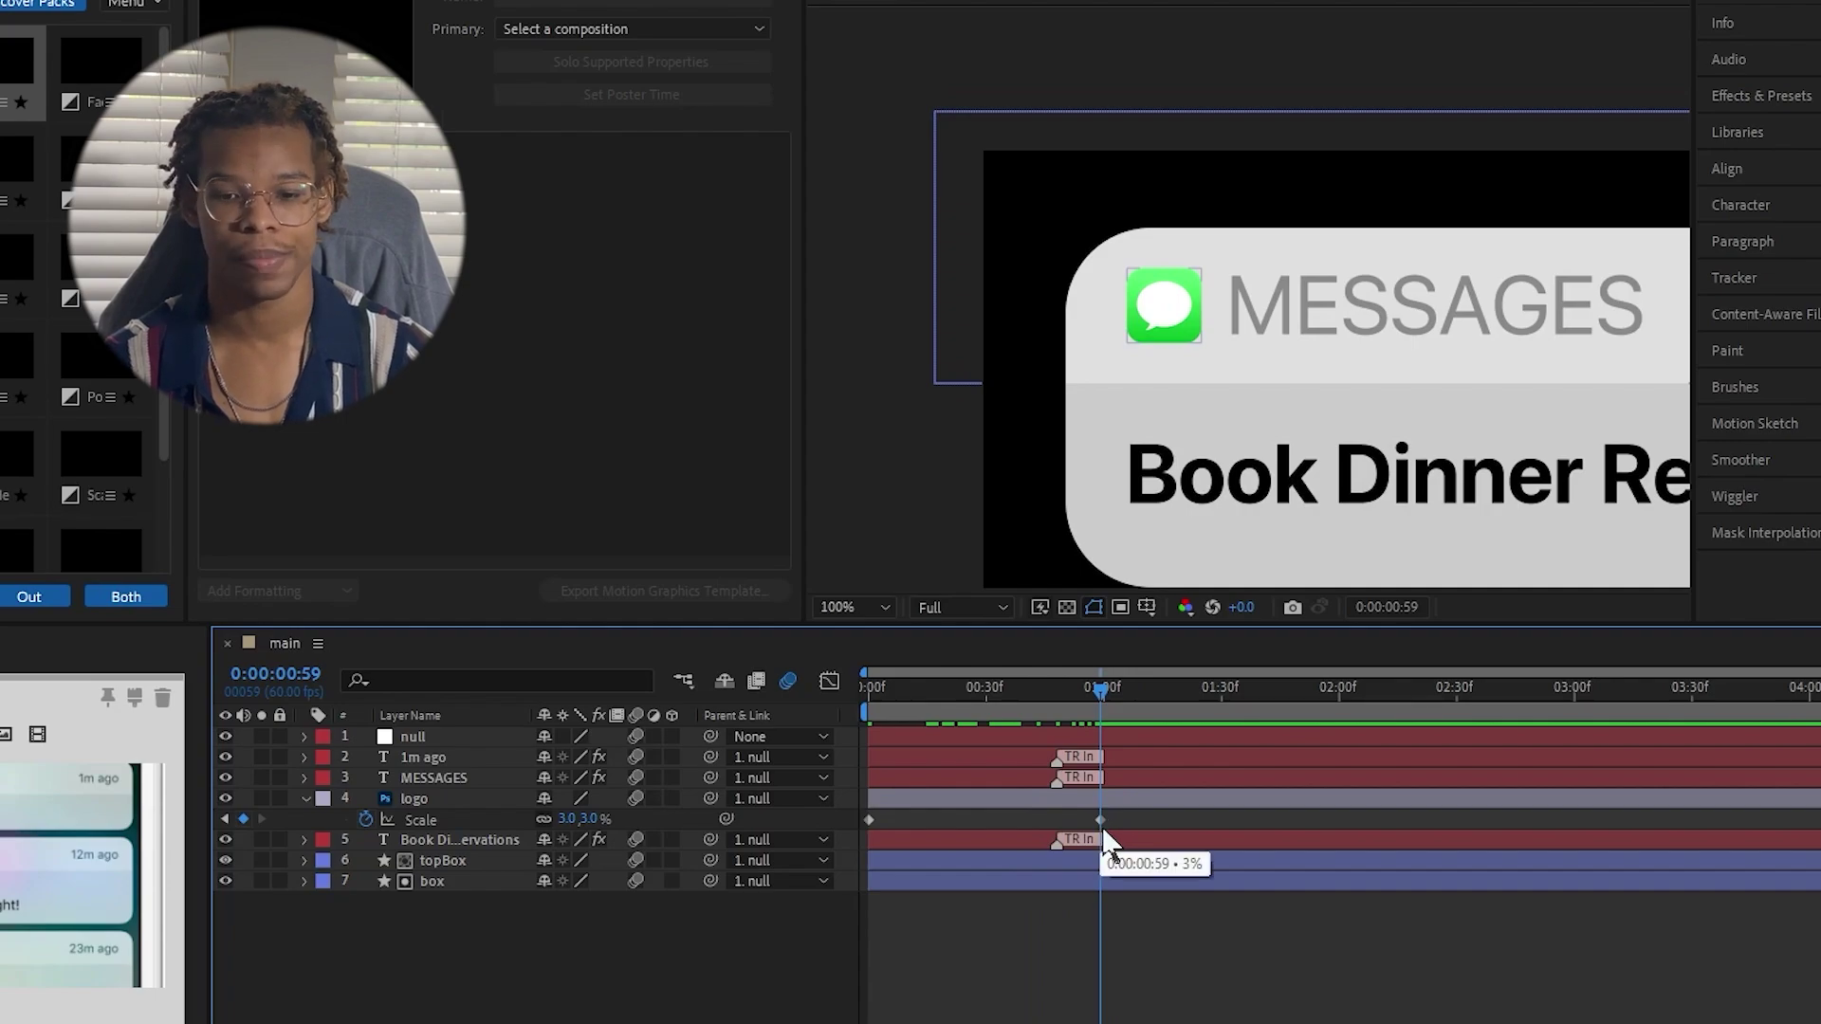
pyautogui.click(410, 822)
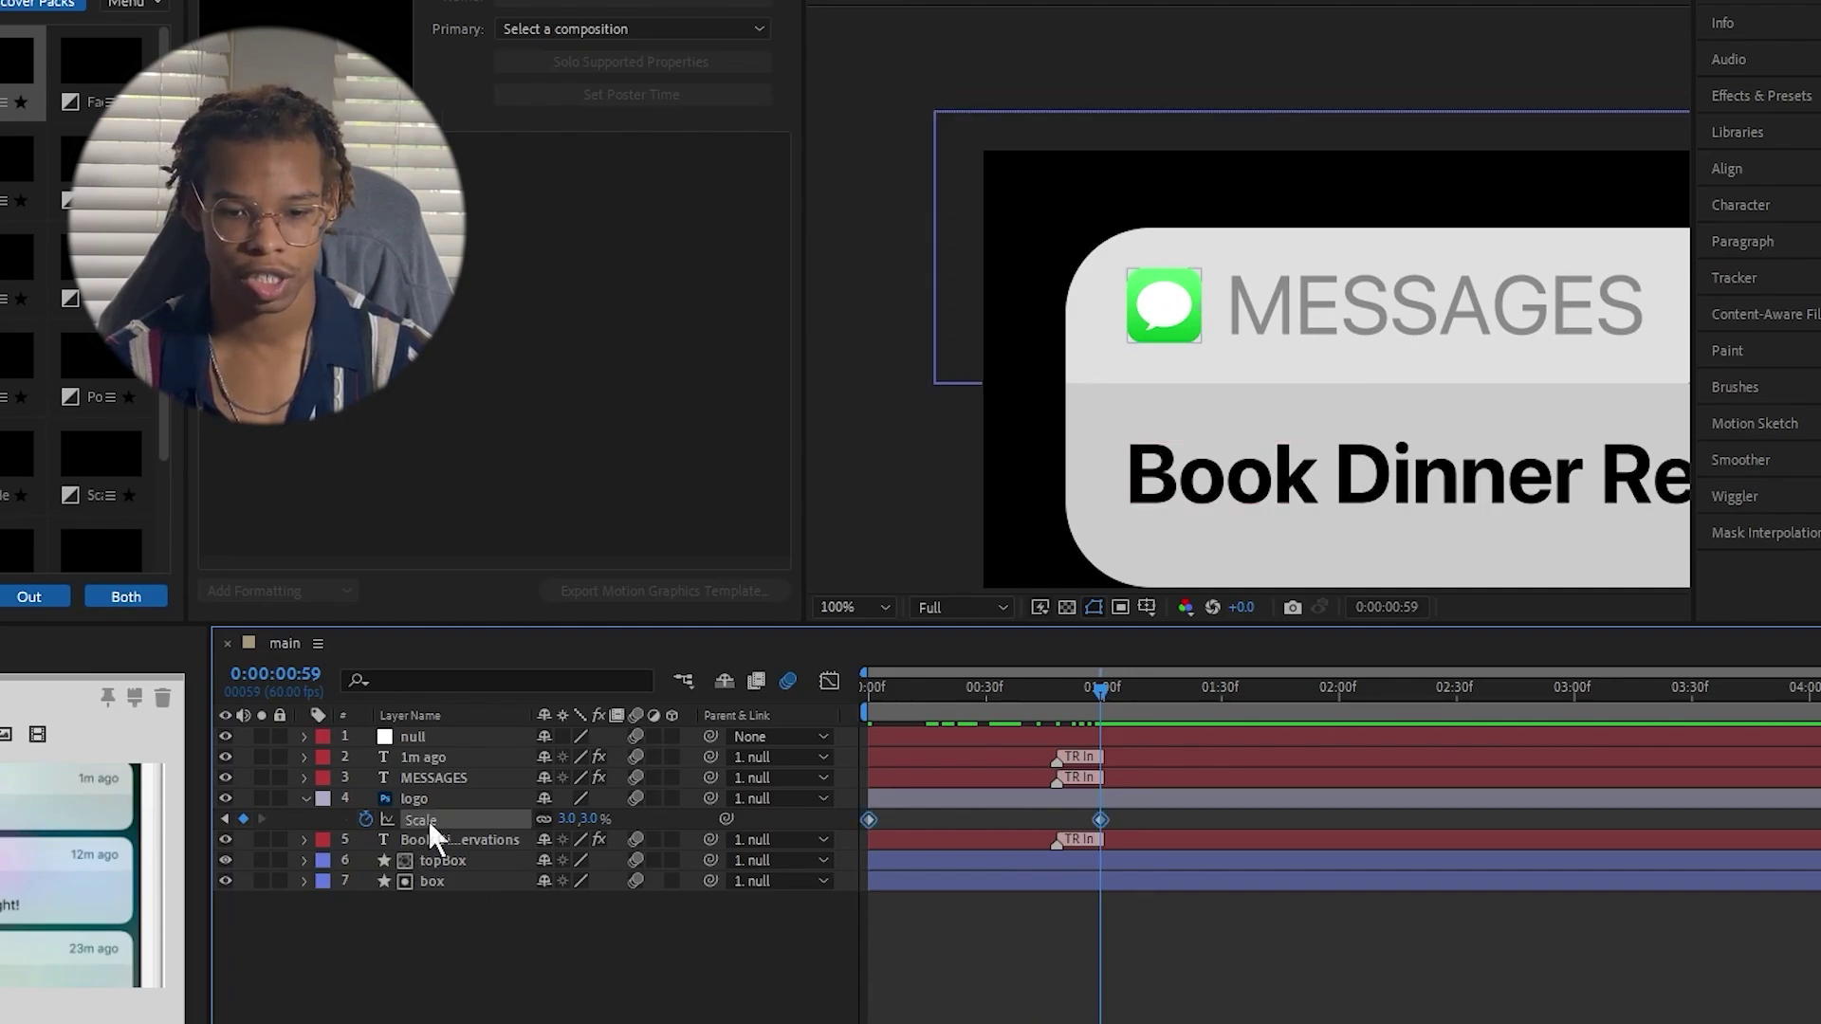
pyautogui.rightClick(870, 820)
pyautogui.moveTo(1045, 814)
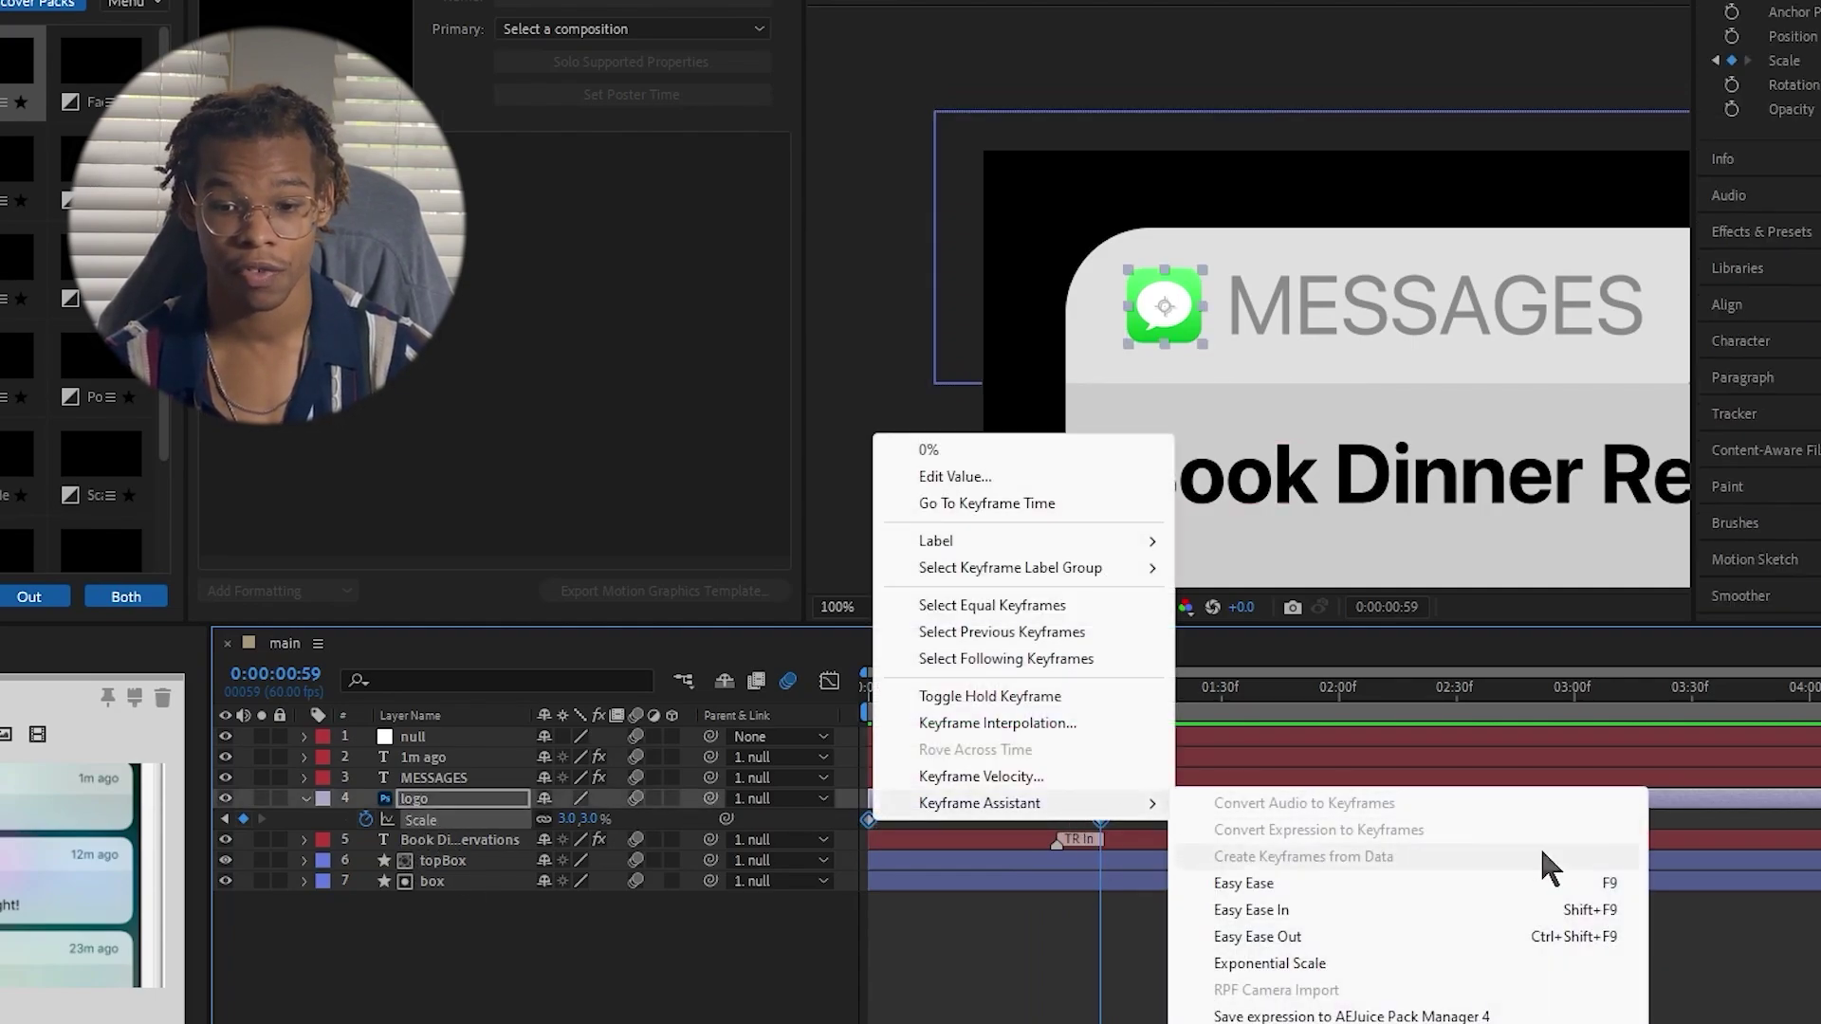
pyautogui.click(1422, 878)
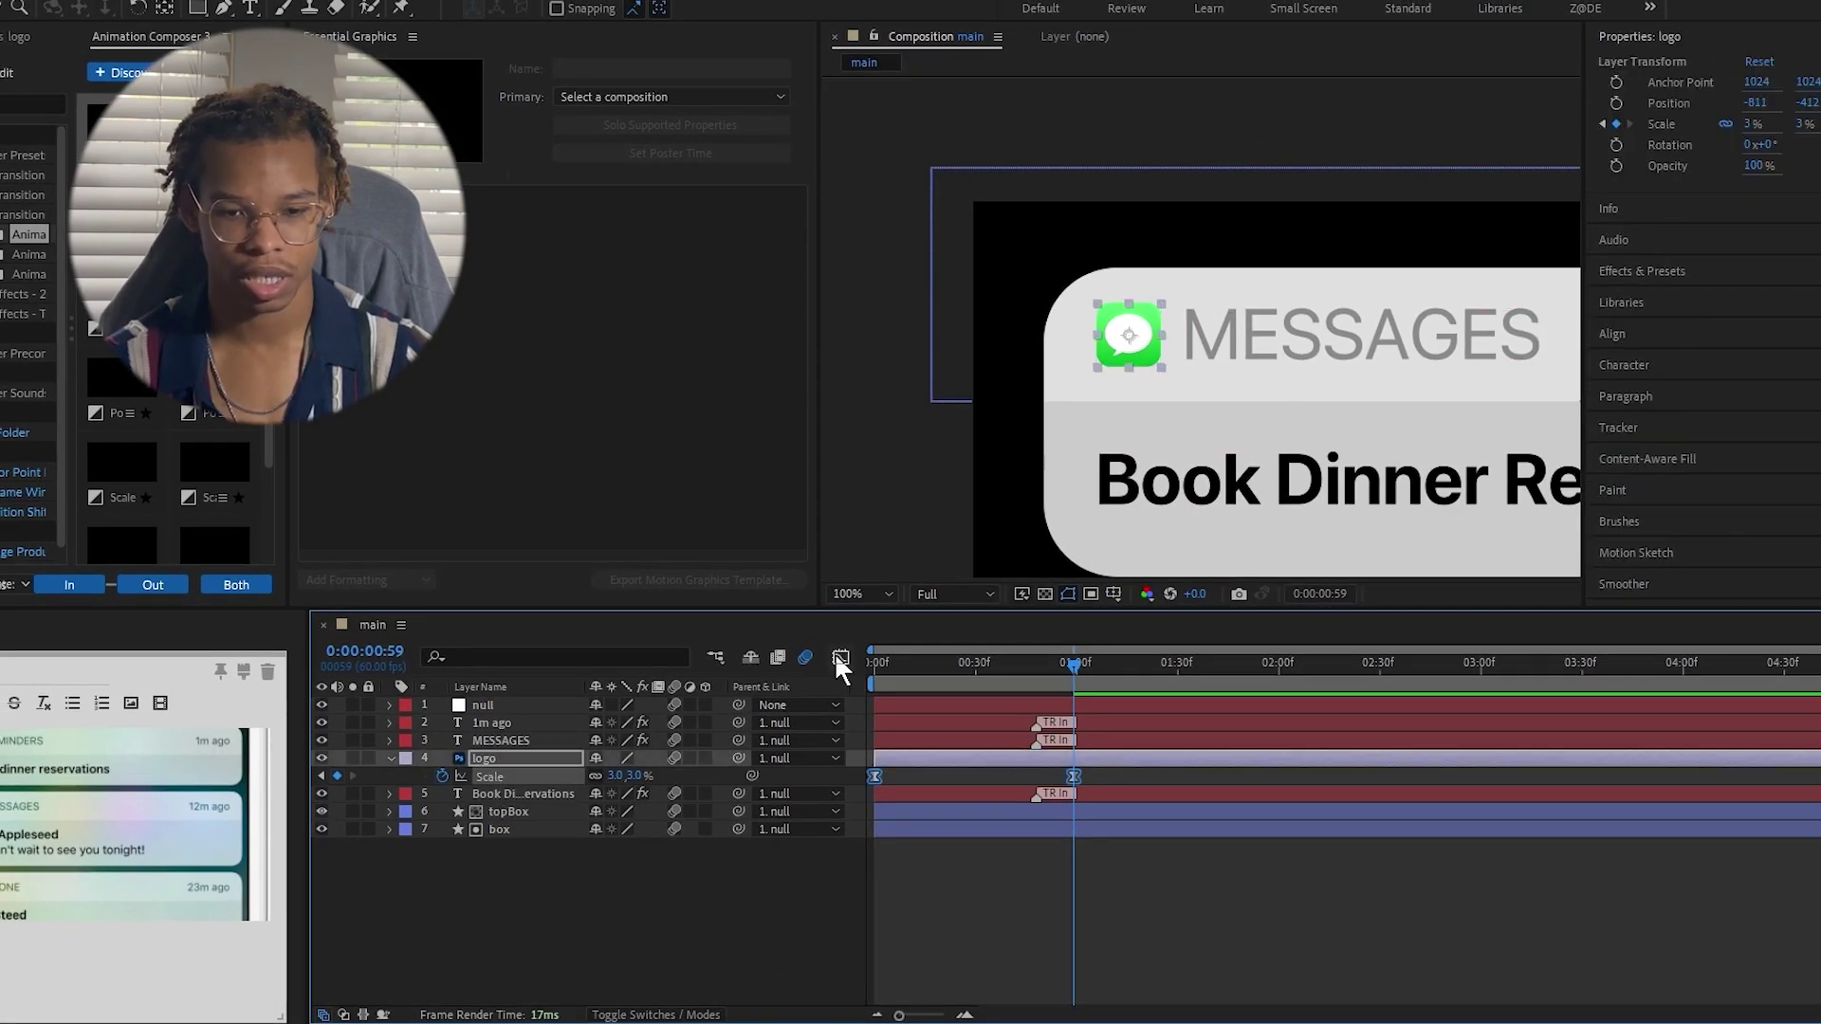
# Extend the last Scale keyframe's incoming speed handle to about half the keyframe span and preview the whole notification from the start.
pyautogui.click(840, 658)
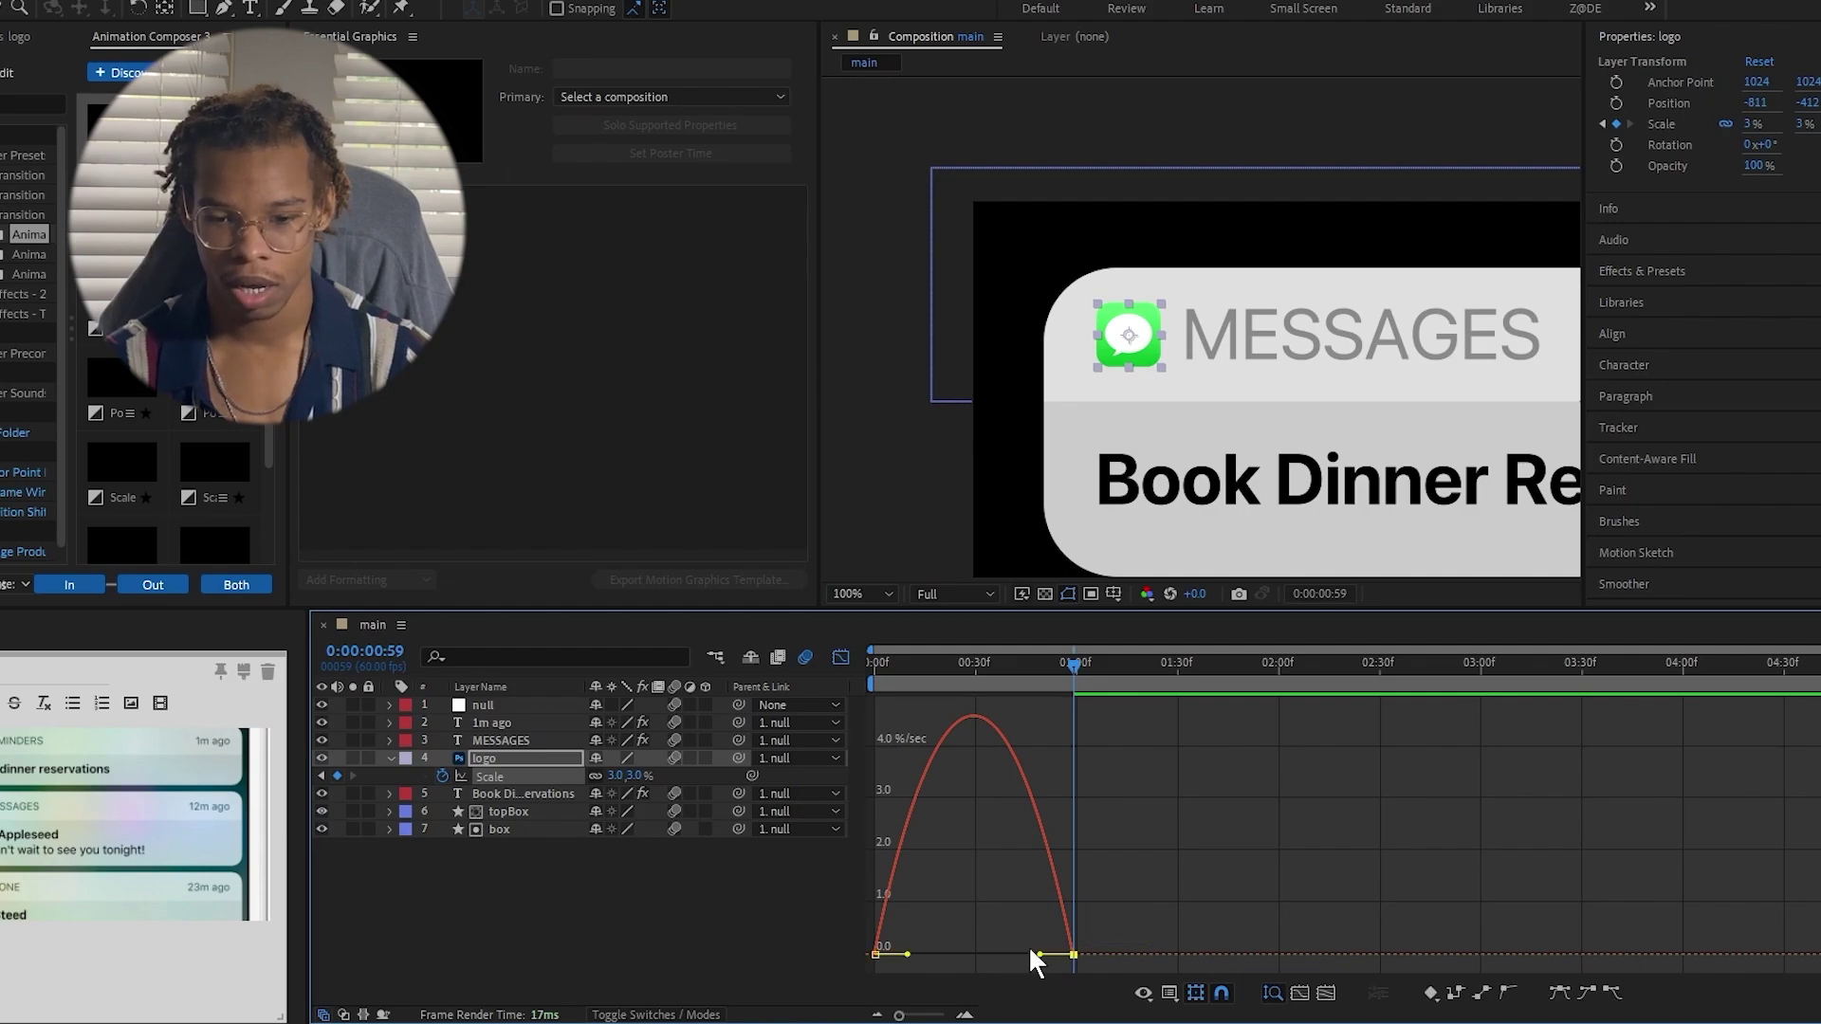
pyautogui.moveTo(1040, 956); pyautogui.dragTo(973, 954)
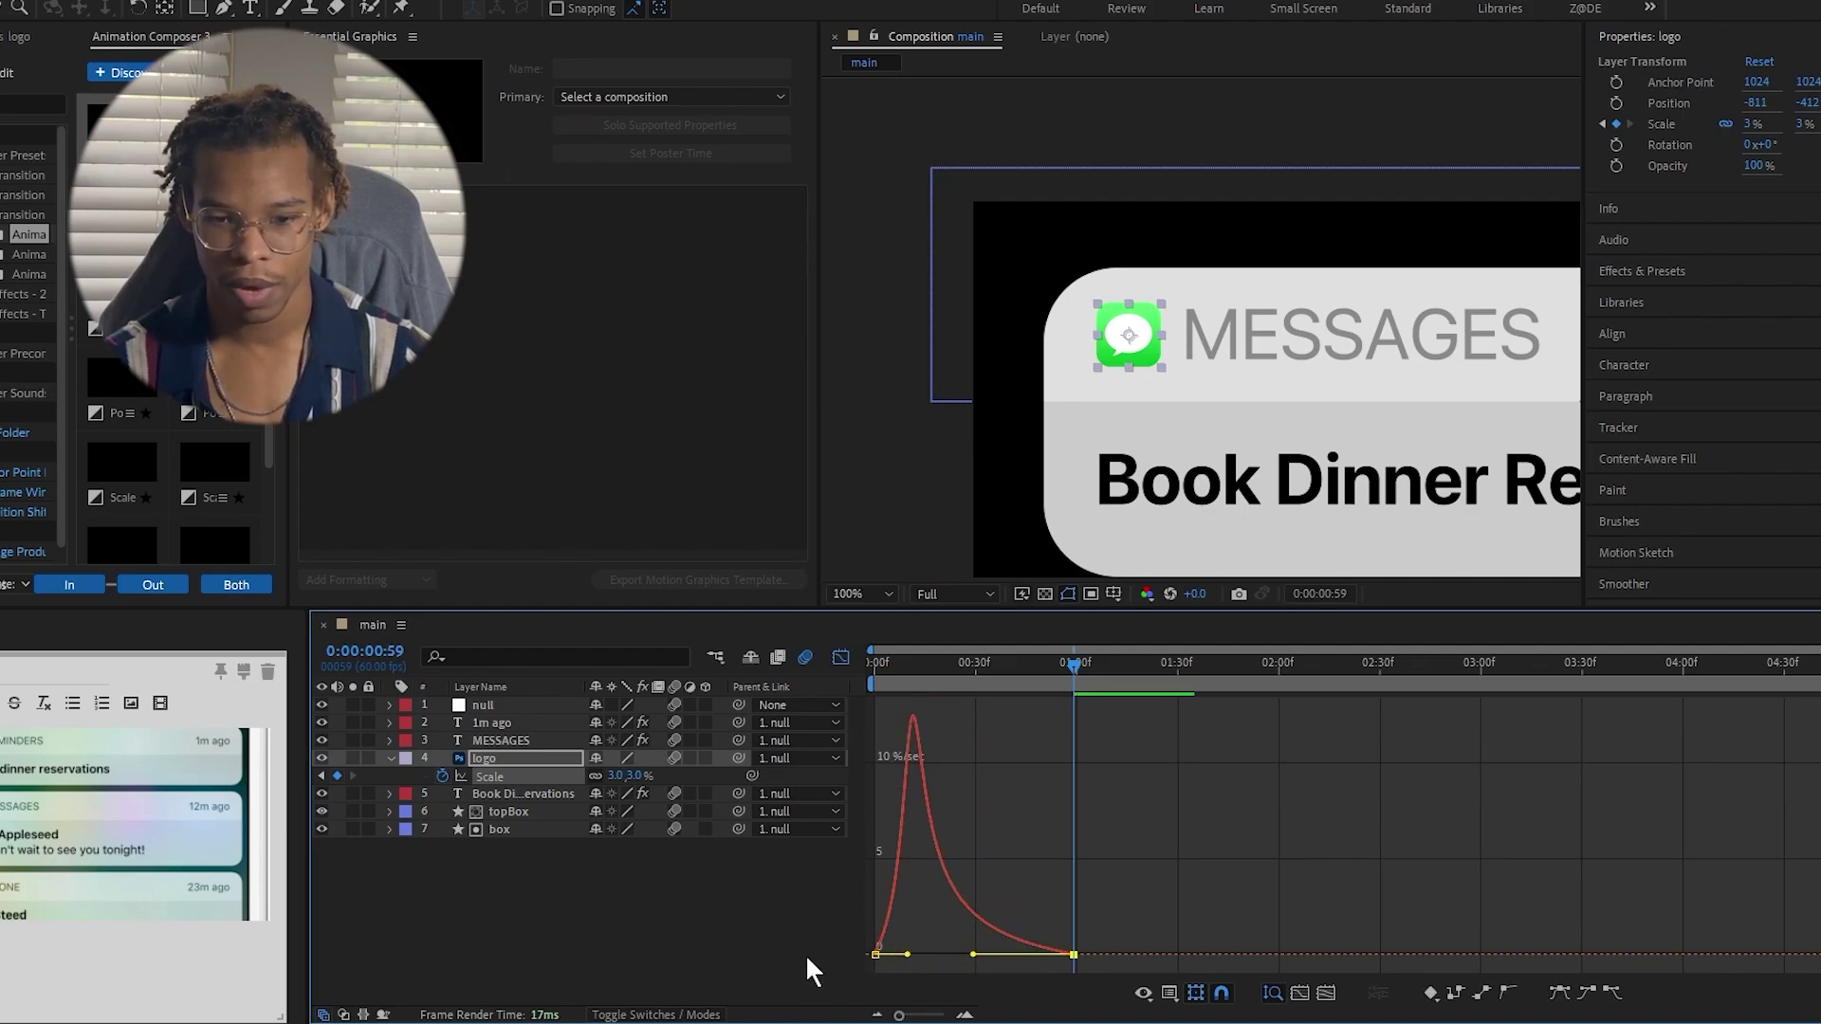
pyautogui.click(840, 657)
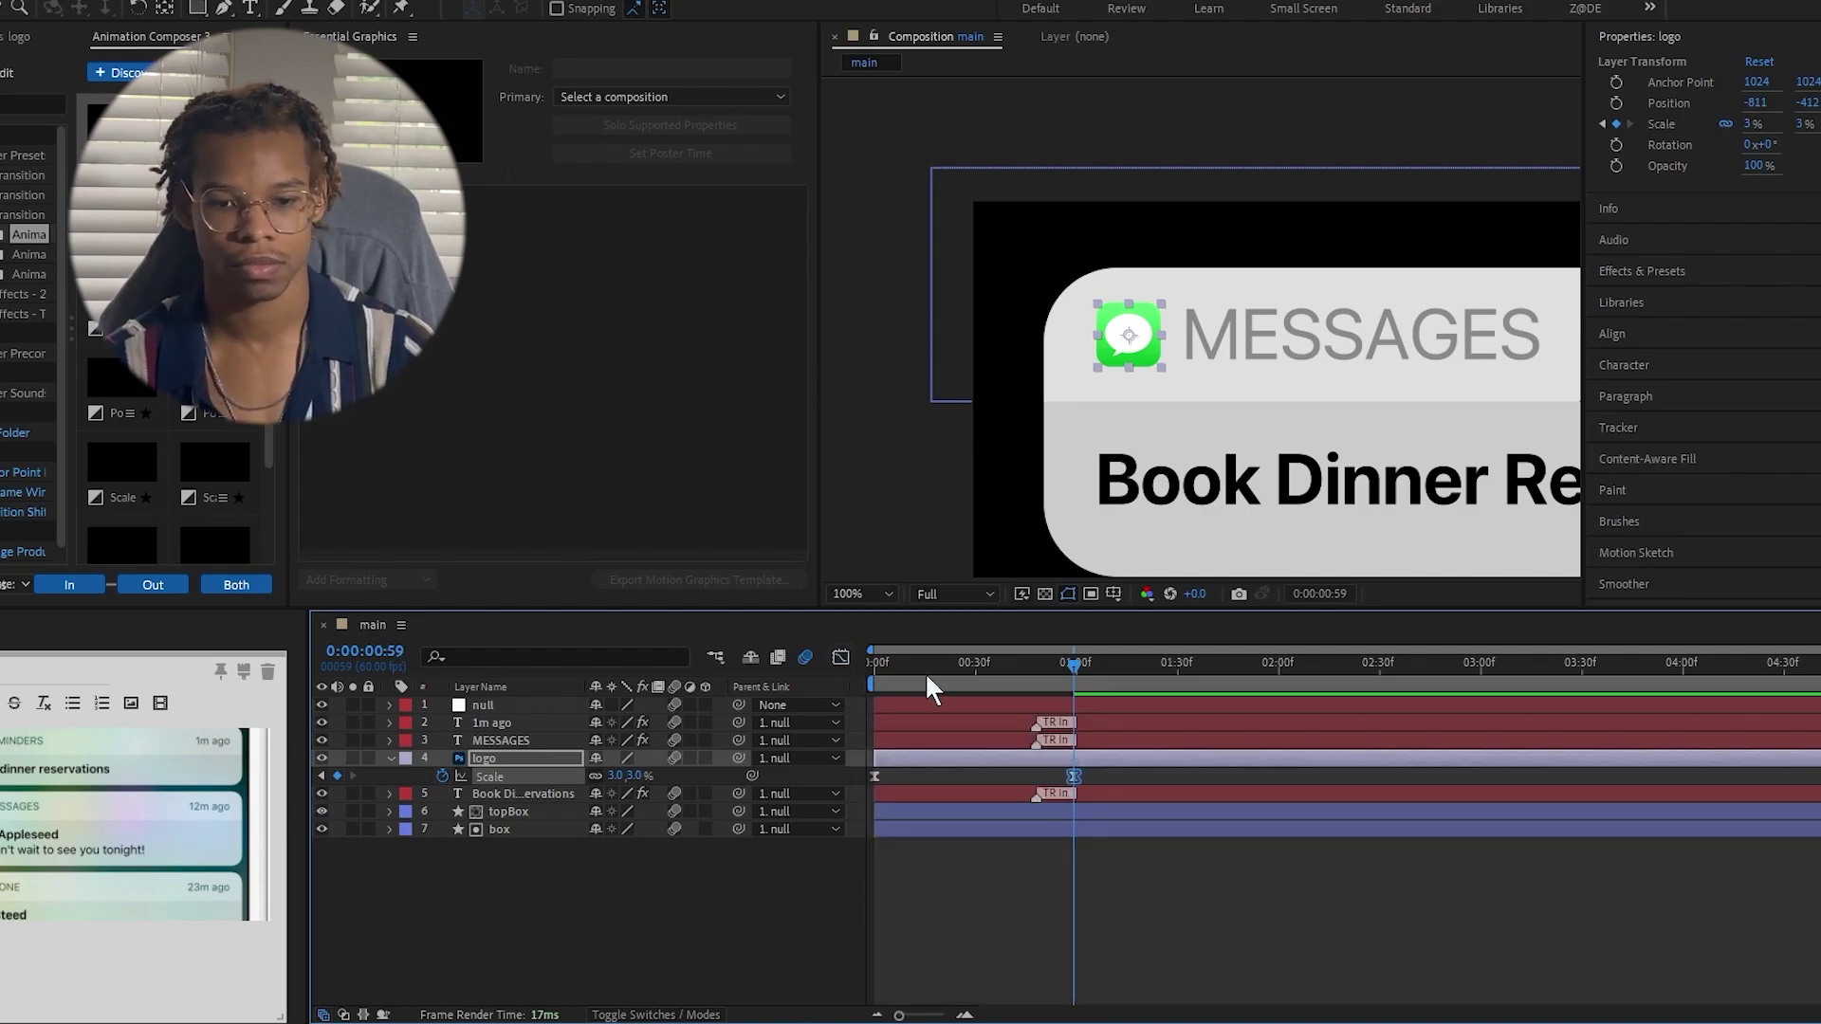
pyautogui.press('Home')
pyautogui.press('space')
pyautogui.press(',')
pyautogui.press(',')
pyautogui.press(',')
pyautogui.press(',')
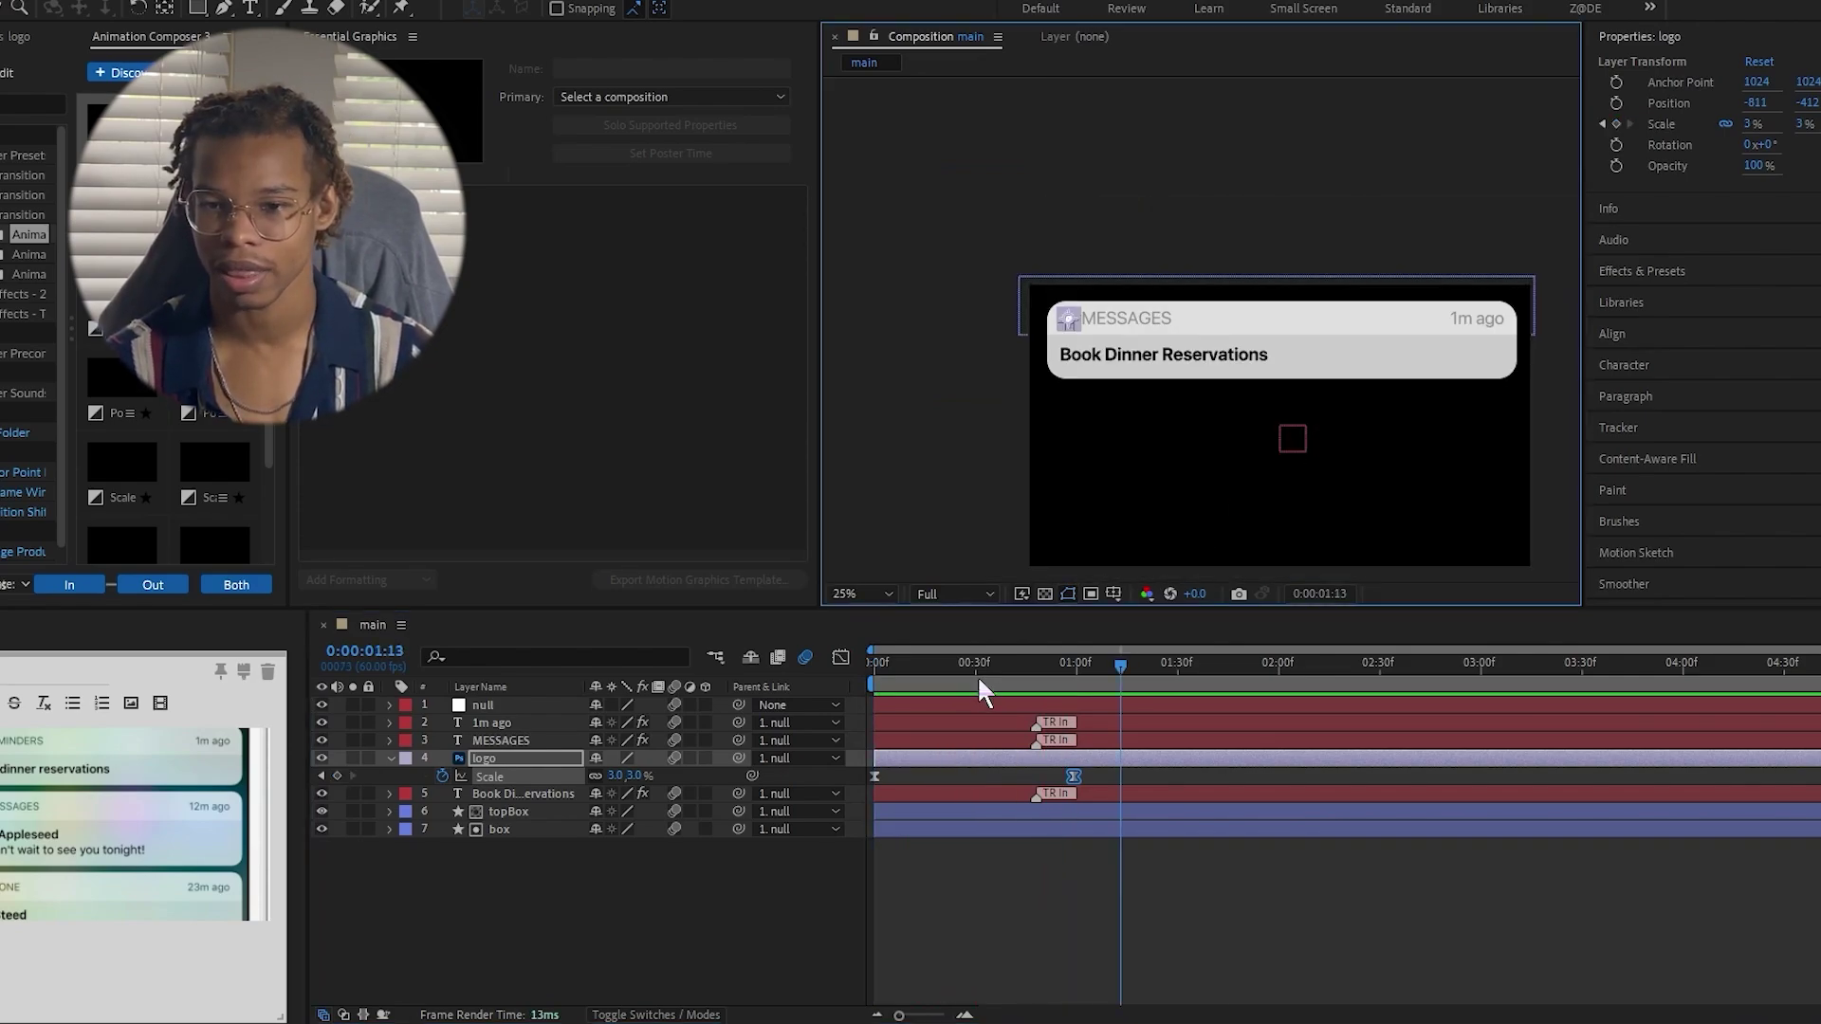
pyautogui.click(1374, 964)
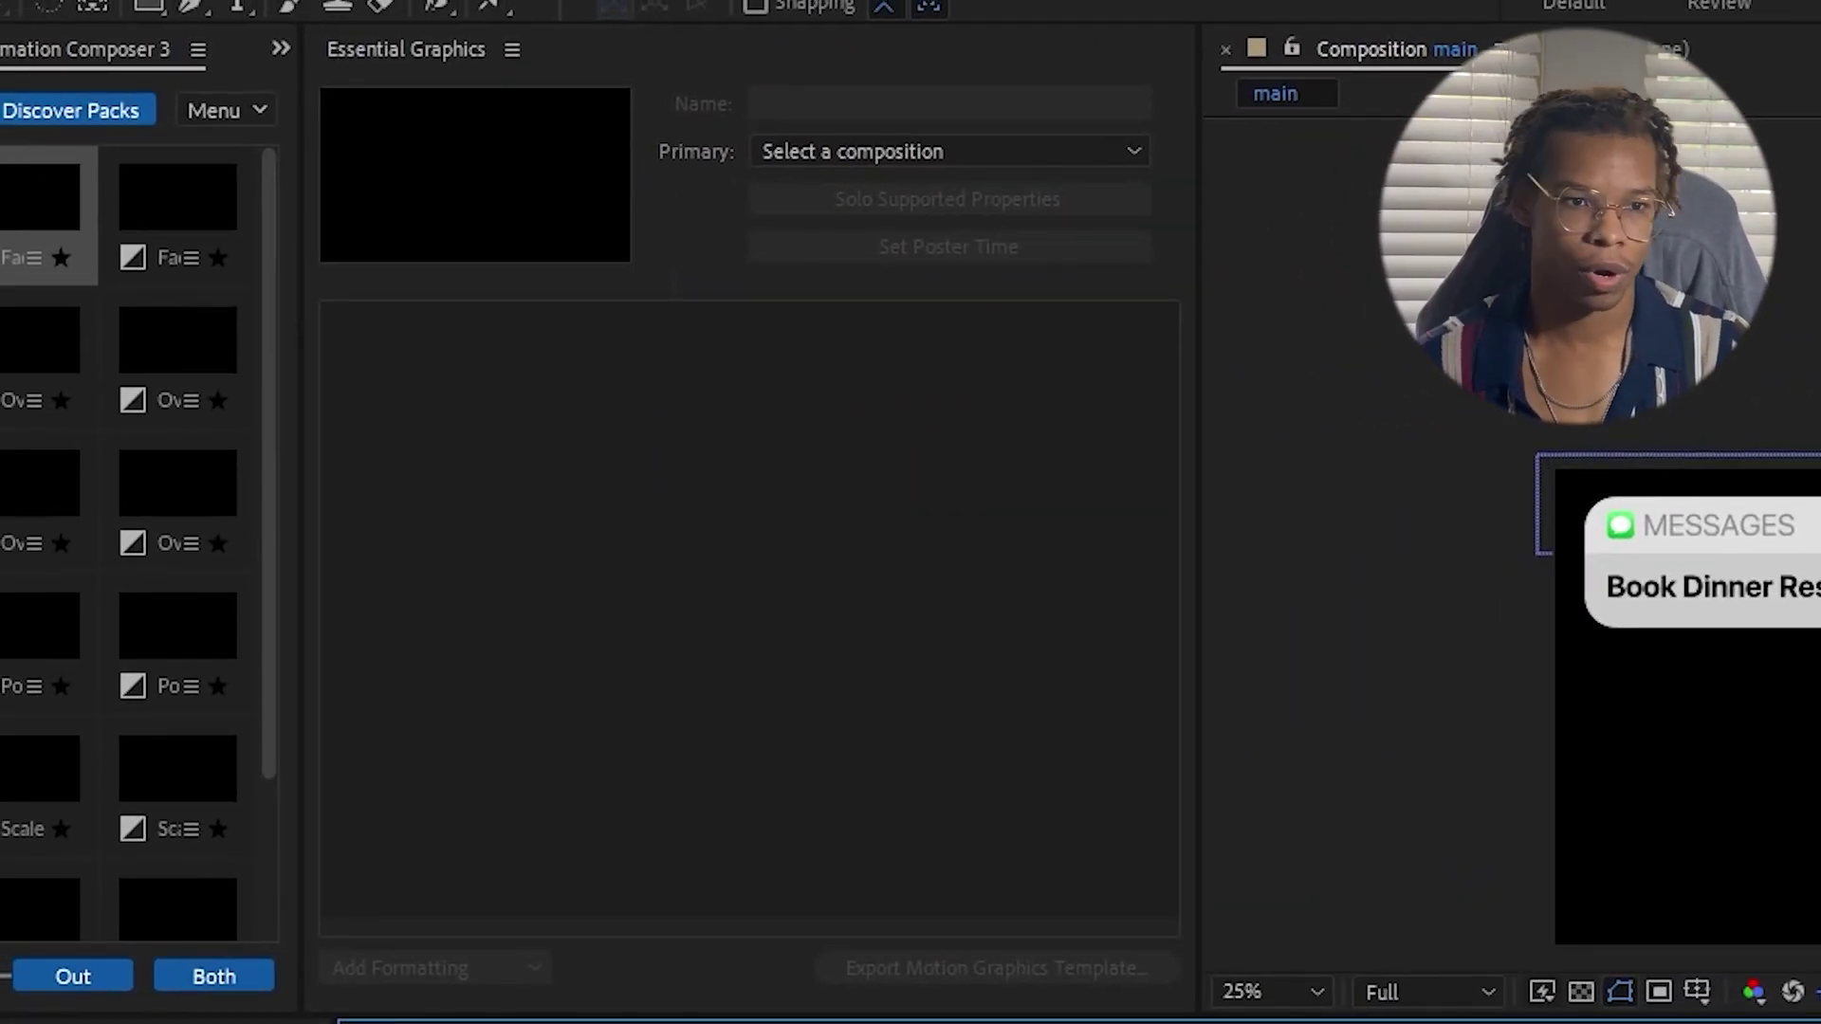
# Set main as the primary composition in Essential Graphics and name the template "iPhone Notifcation MOGRT".
pyautogui.click(561, 601)
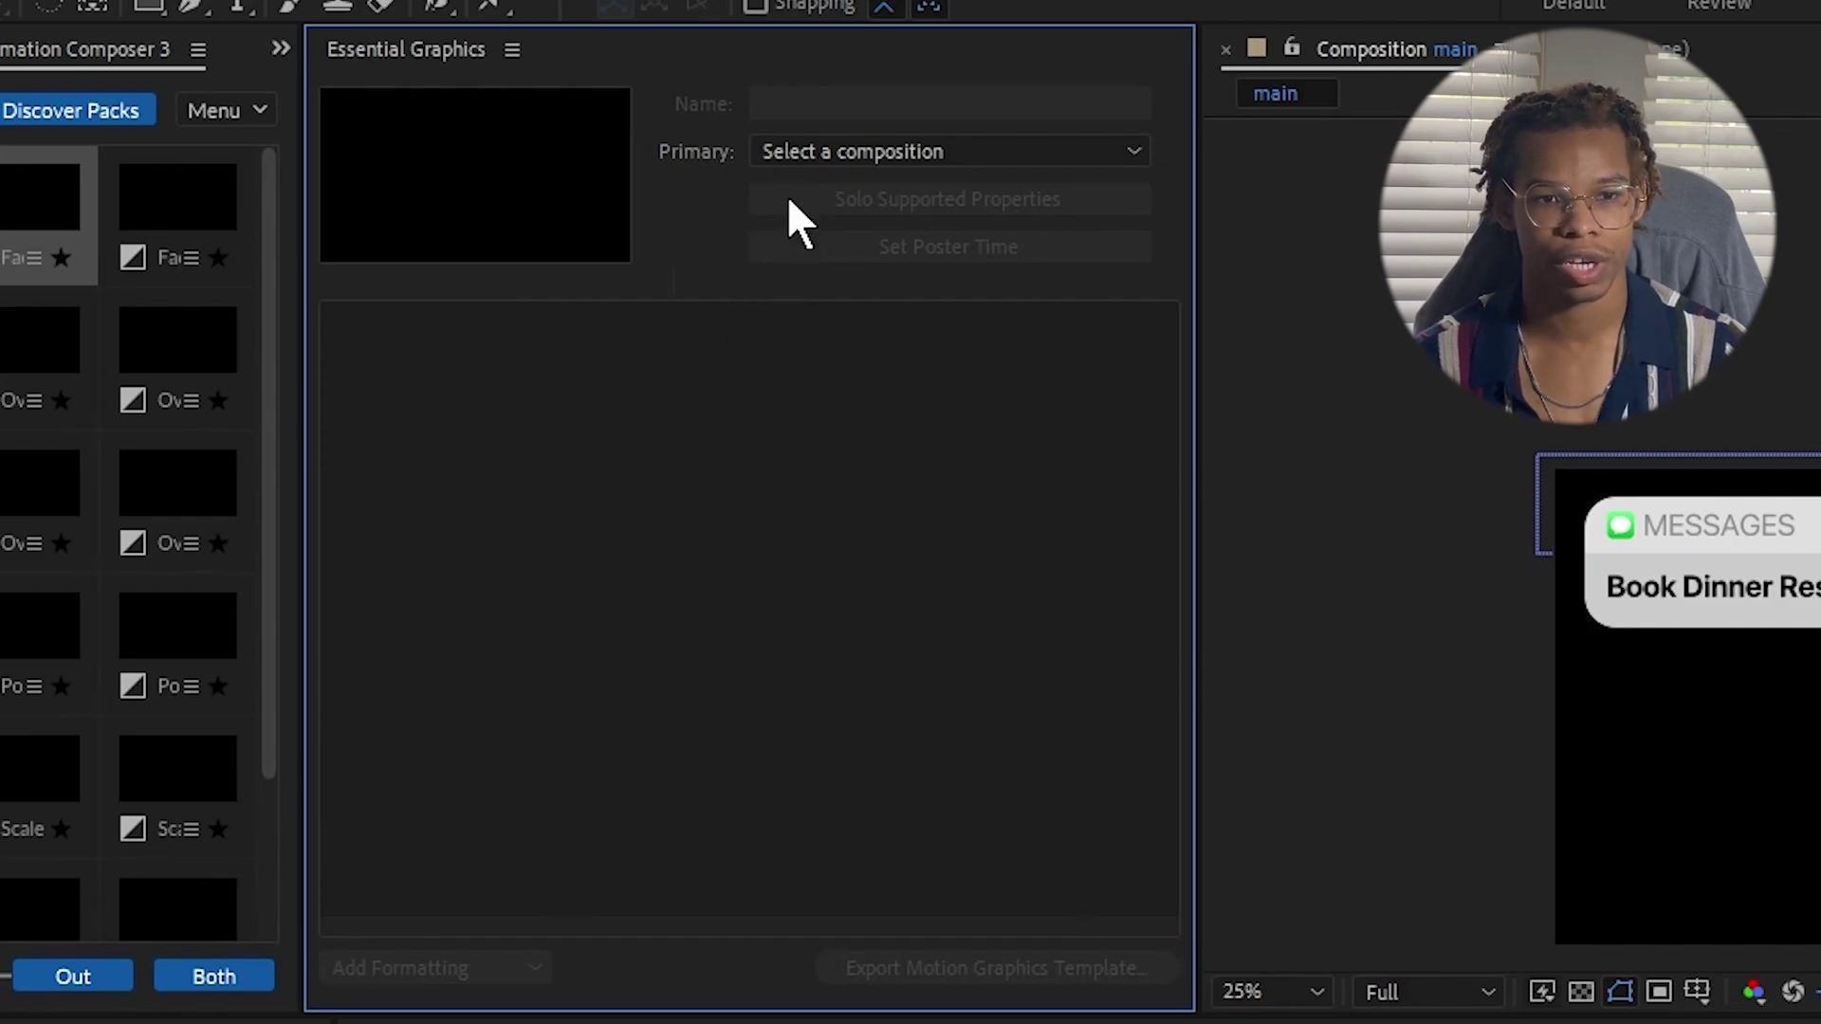
pyautogui.click(851, 157)
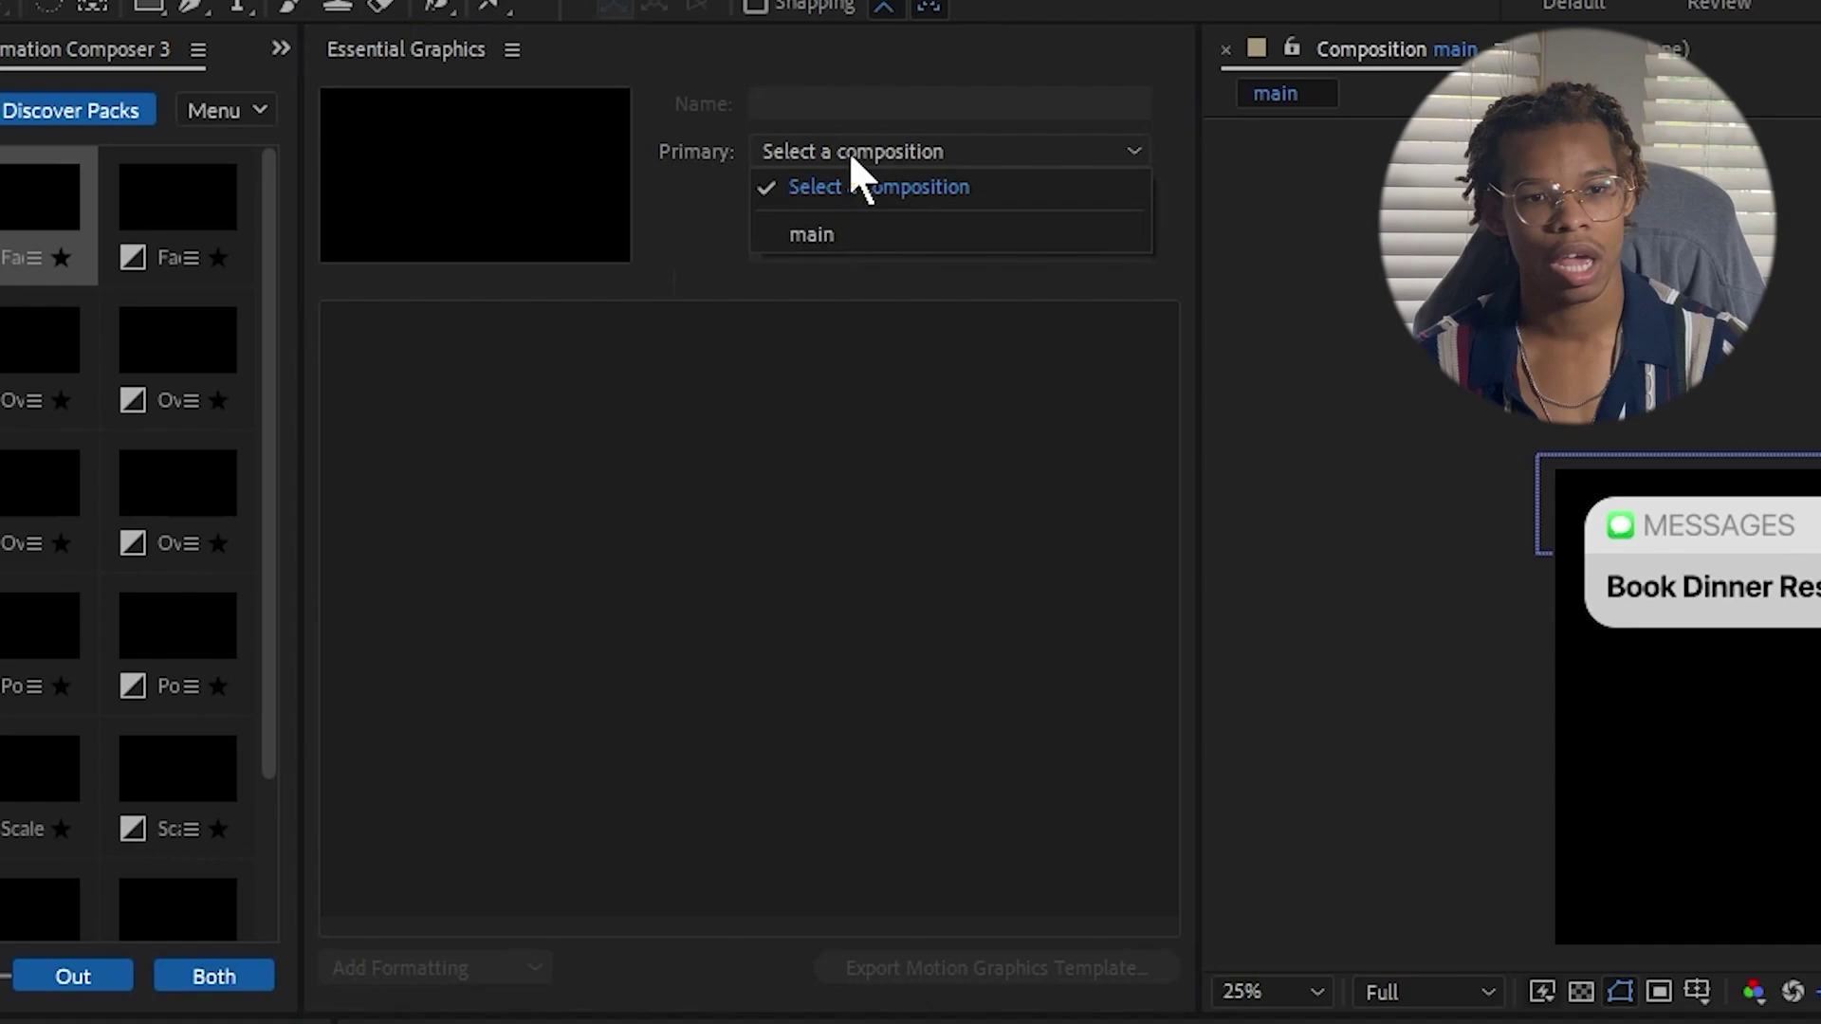
pyautogui.click(852, 230)
pyautogui.click(884, 99)
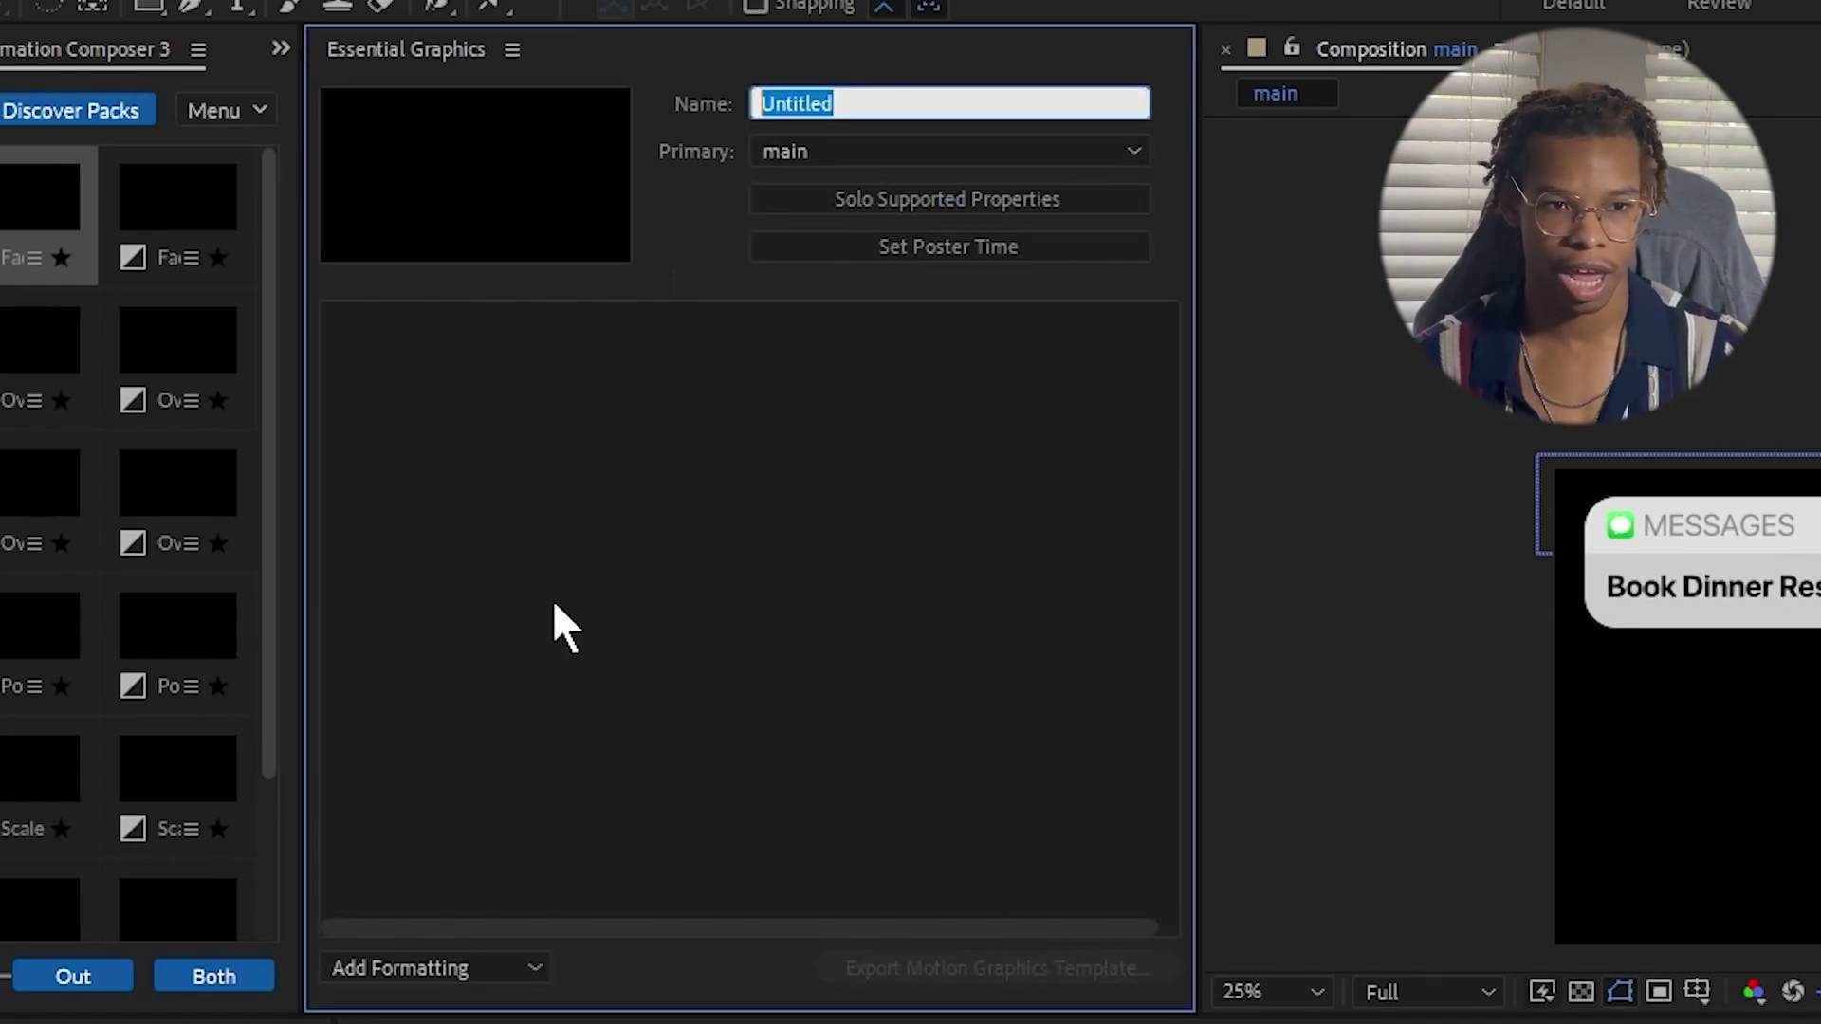
pyautogui.write('iPhon')
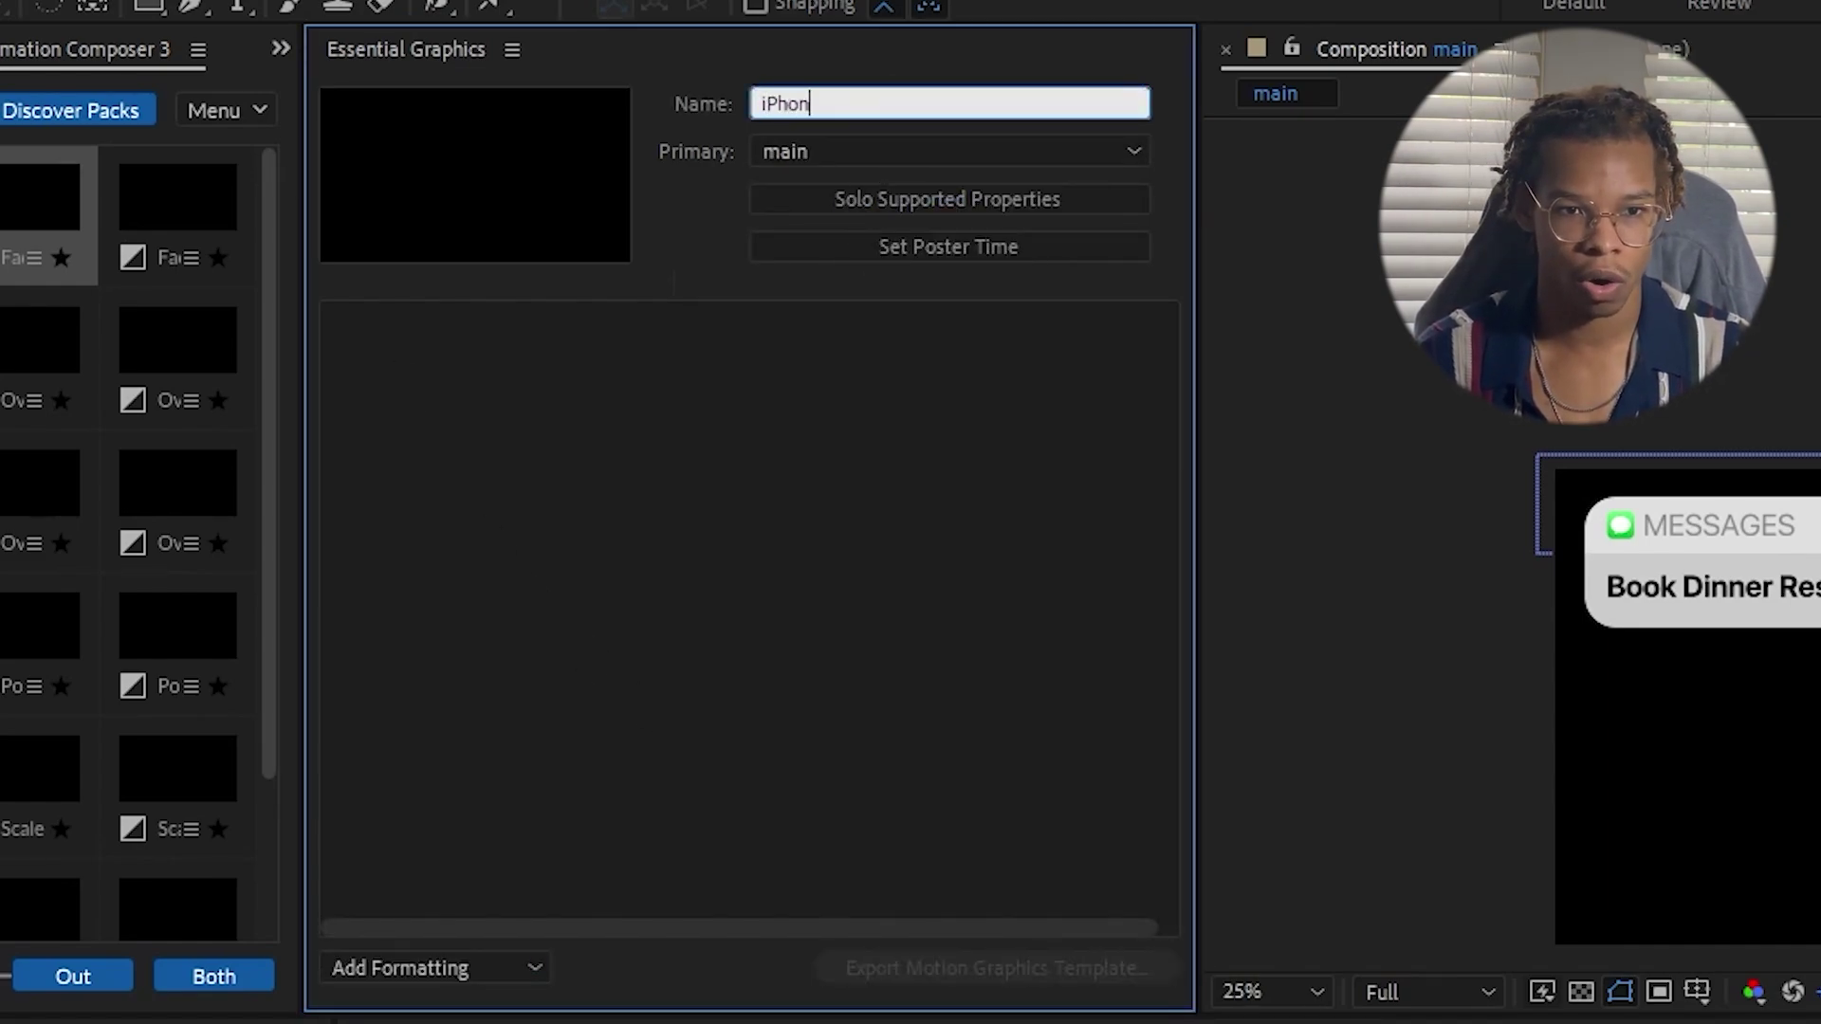
pyautogui.write('e Notifcation MOGRT')
pyautogui.press('Return')
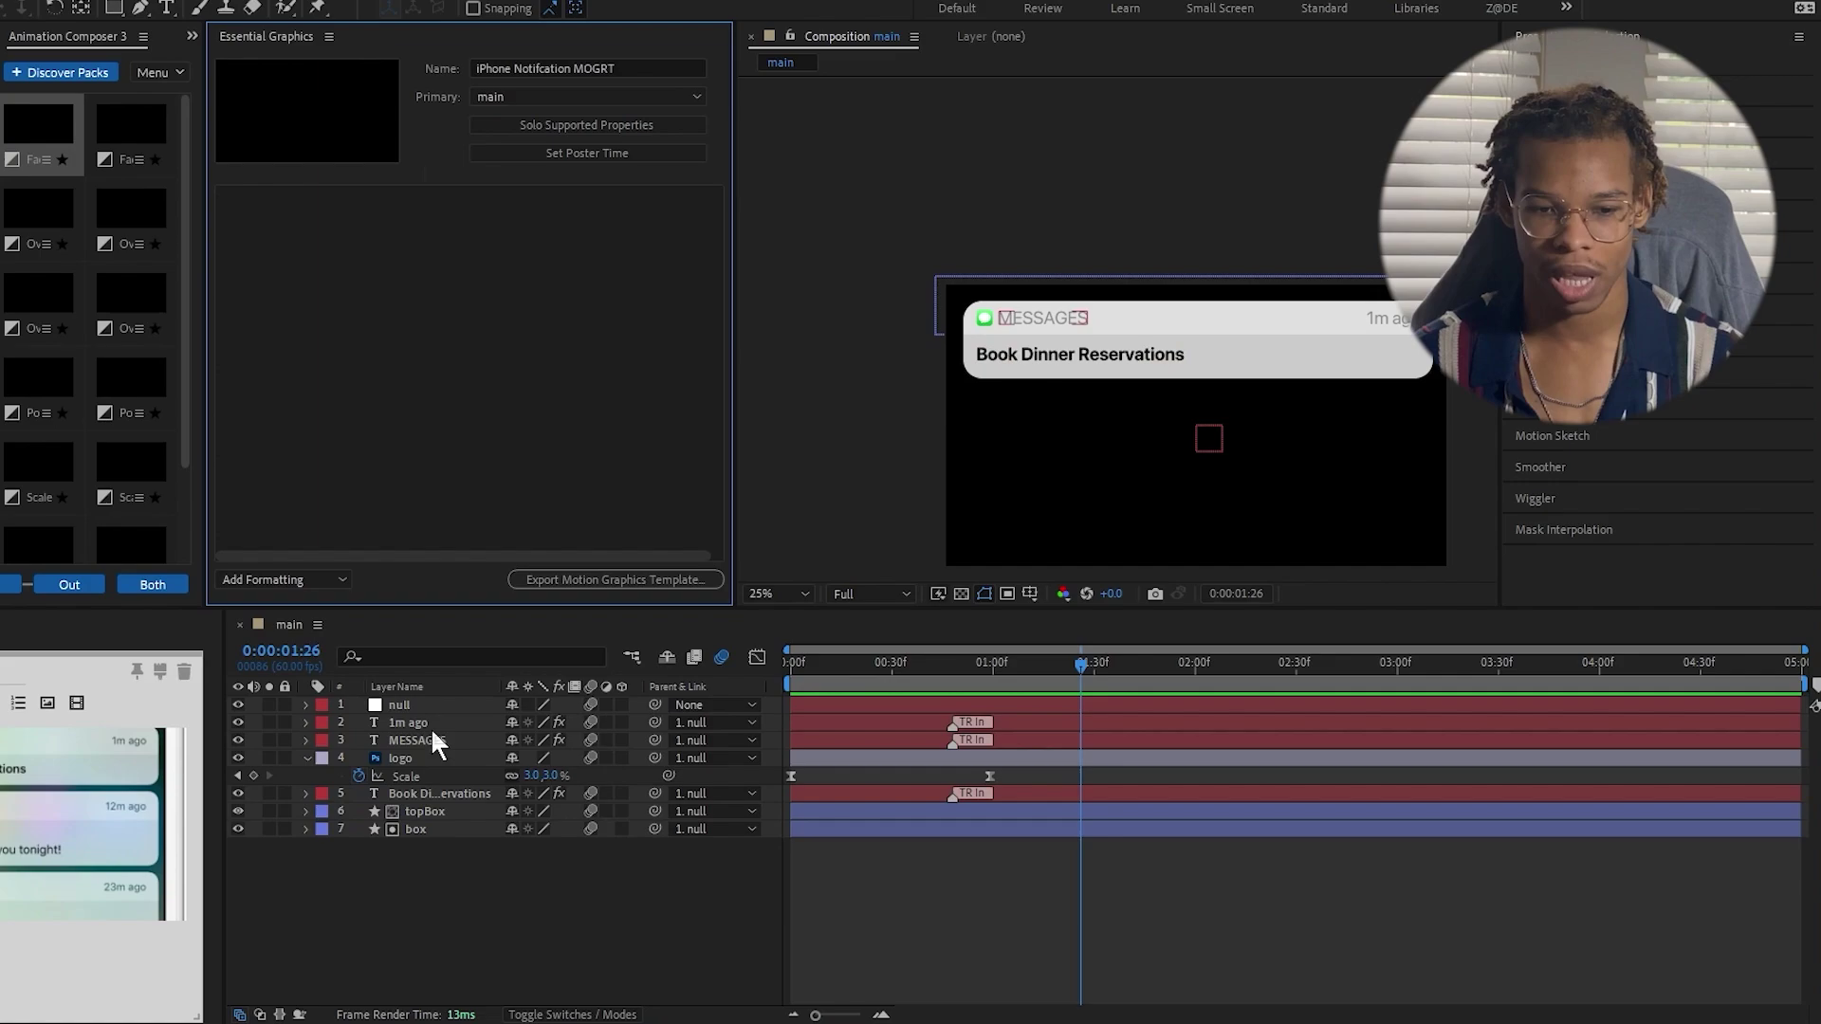
# Add the logo layer to the Essential Graphics template as replaceable media.
pyautogui.click(429, 725)
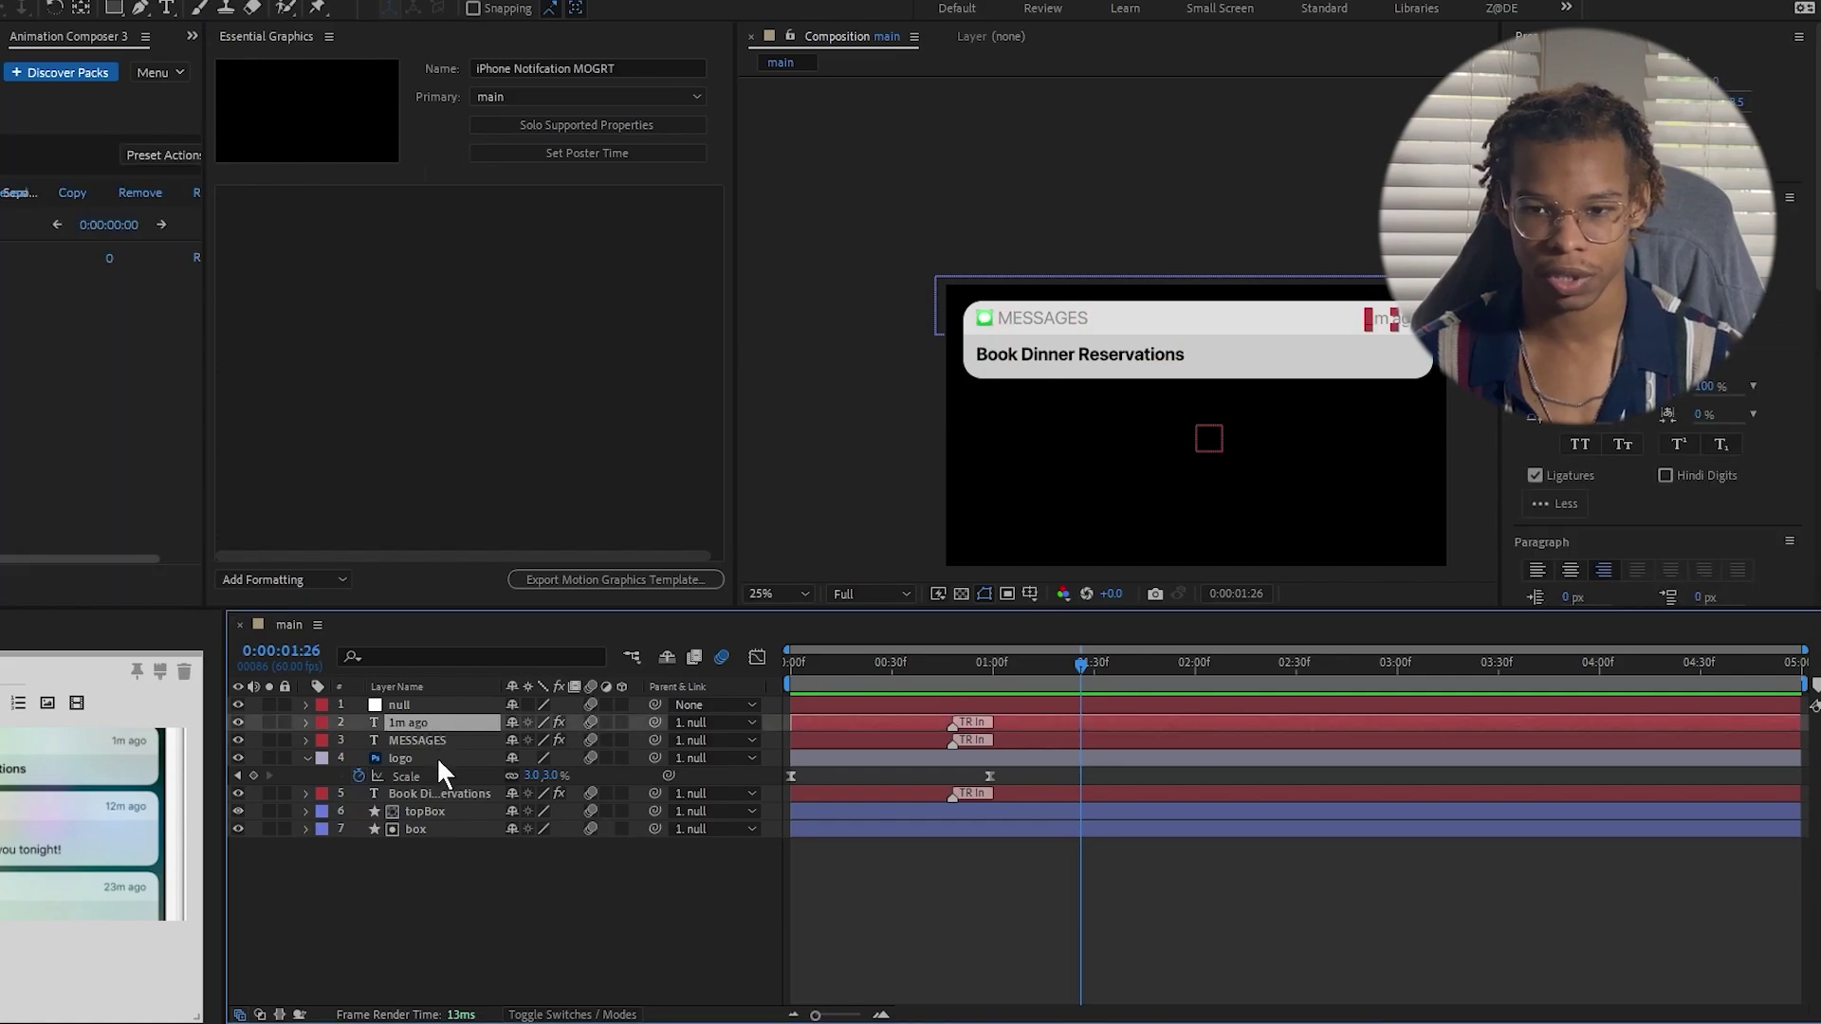
pyautogui.click(436, 759)
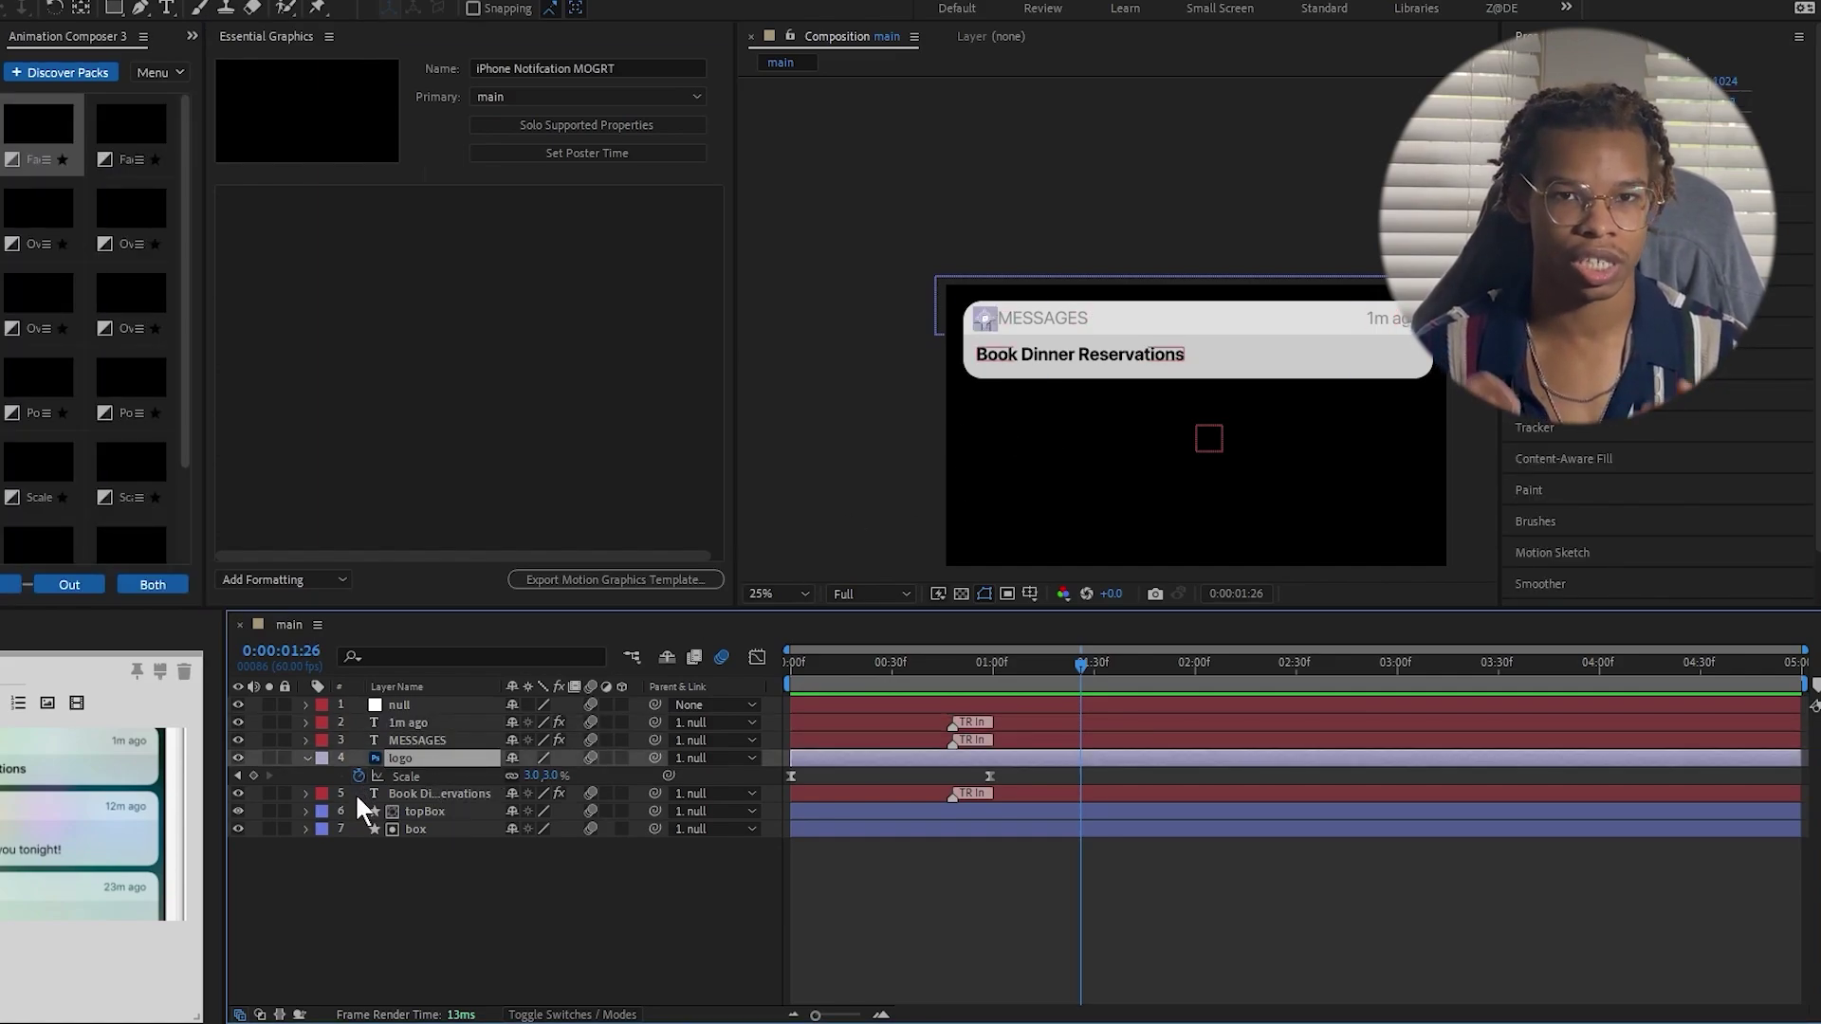
pyautogui.moveTo(406, 758); pyautogui.dragTo(406, 469)
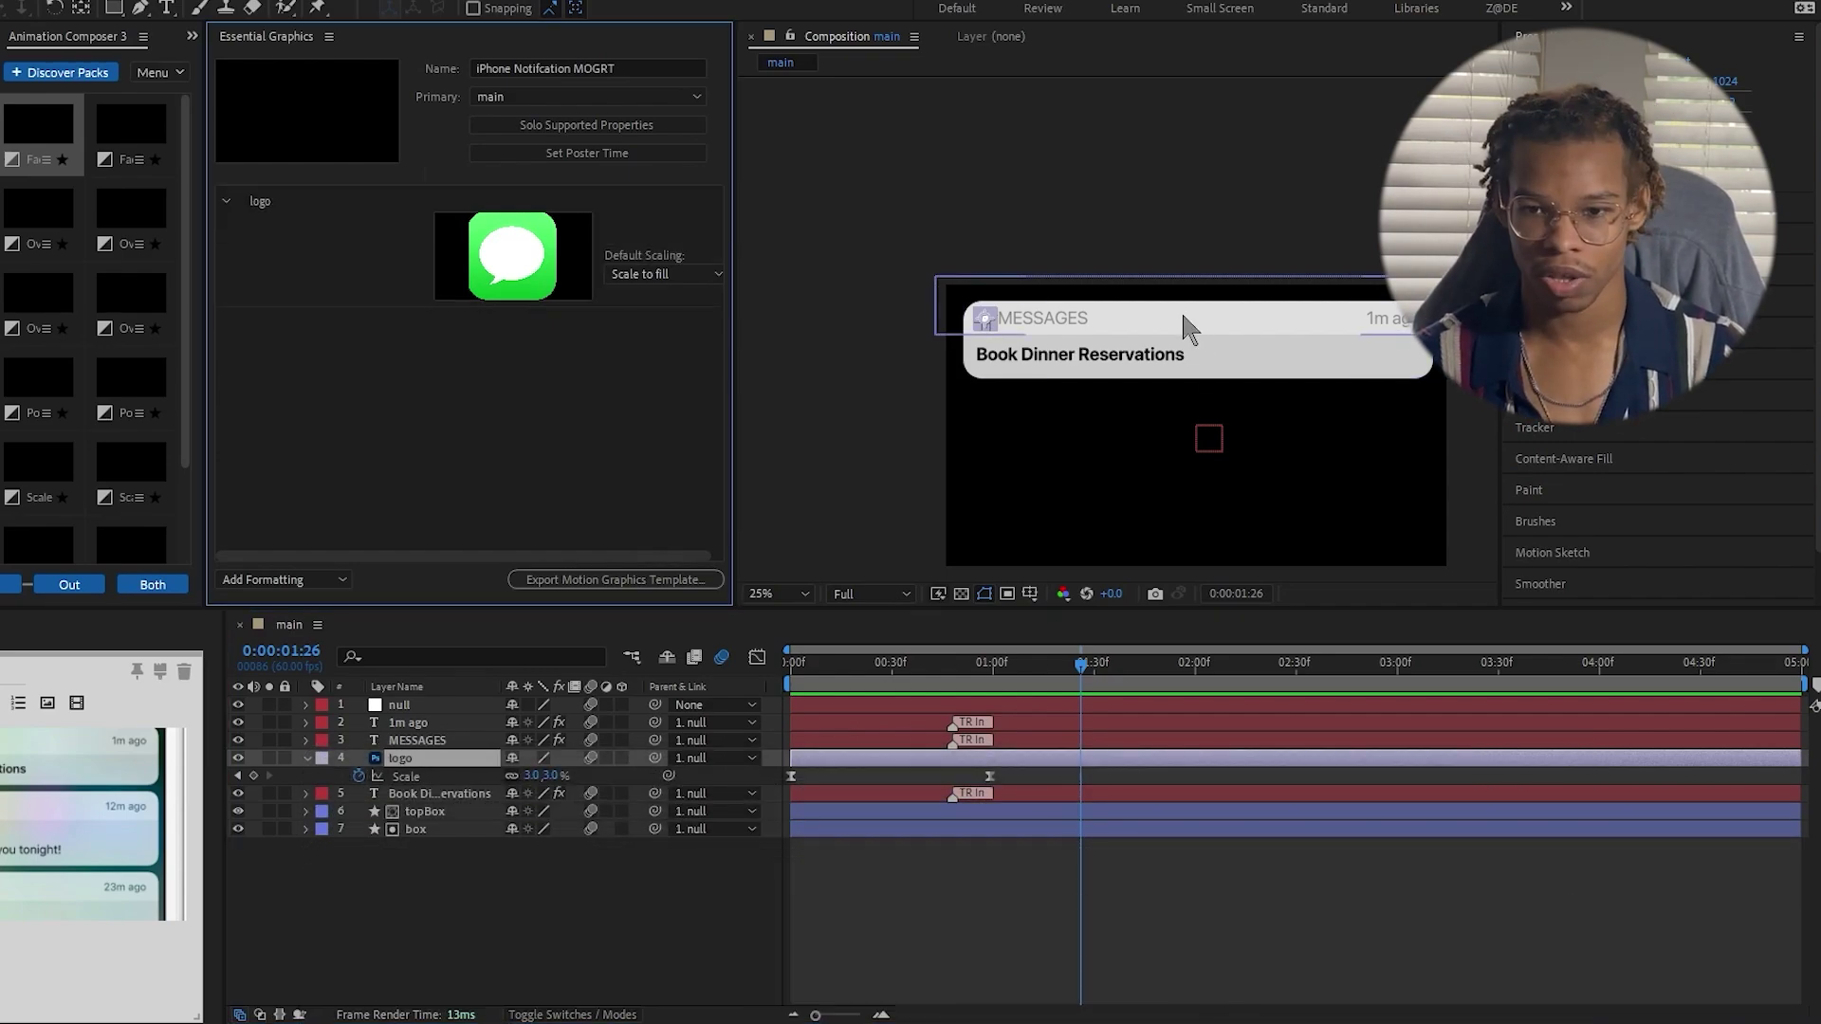
# Add the MESSAGES layer's Source Text to the Essential Graphics template and collapse the layer.
pyautogui.click(1063, 320)
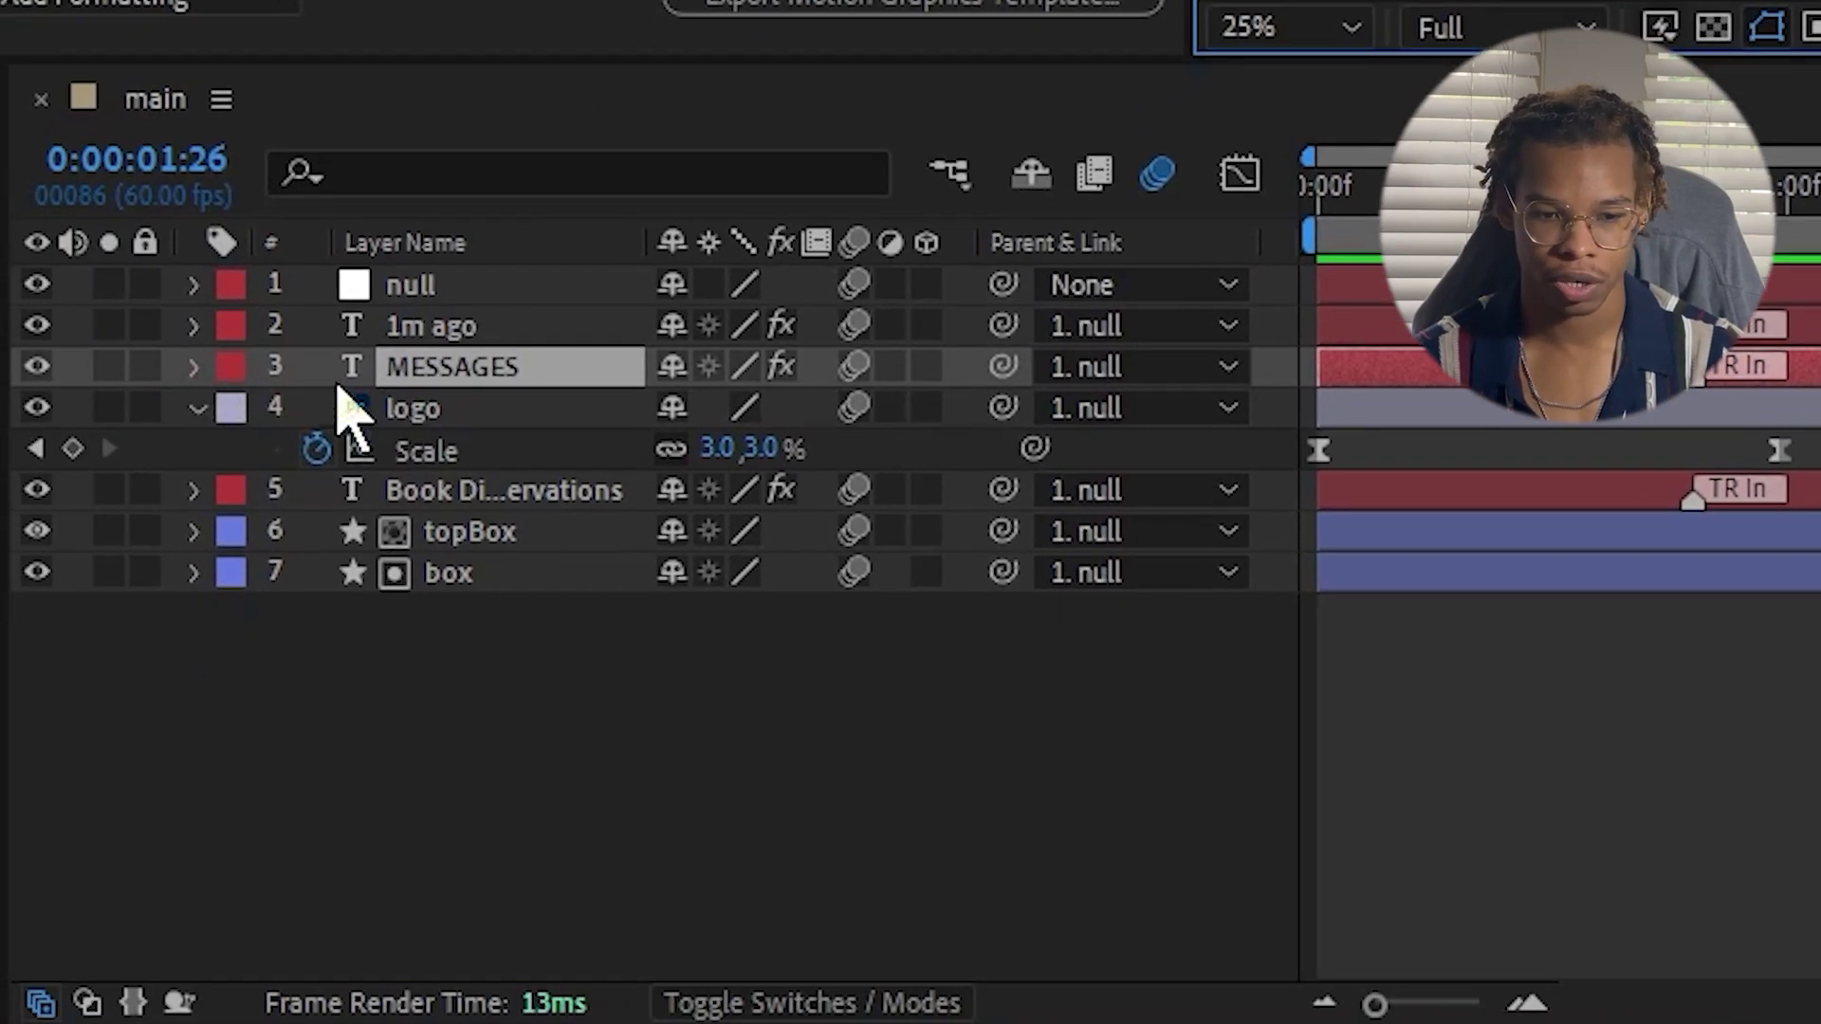
pyautogui.click(195, 367)
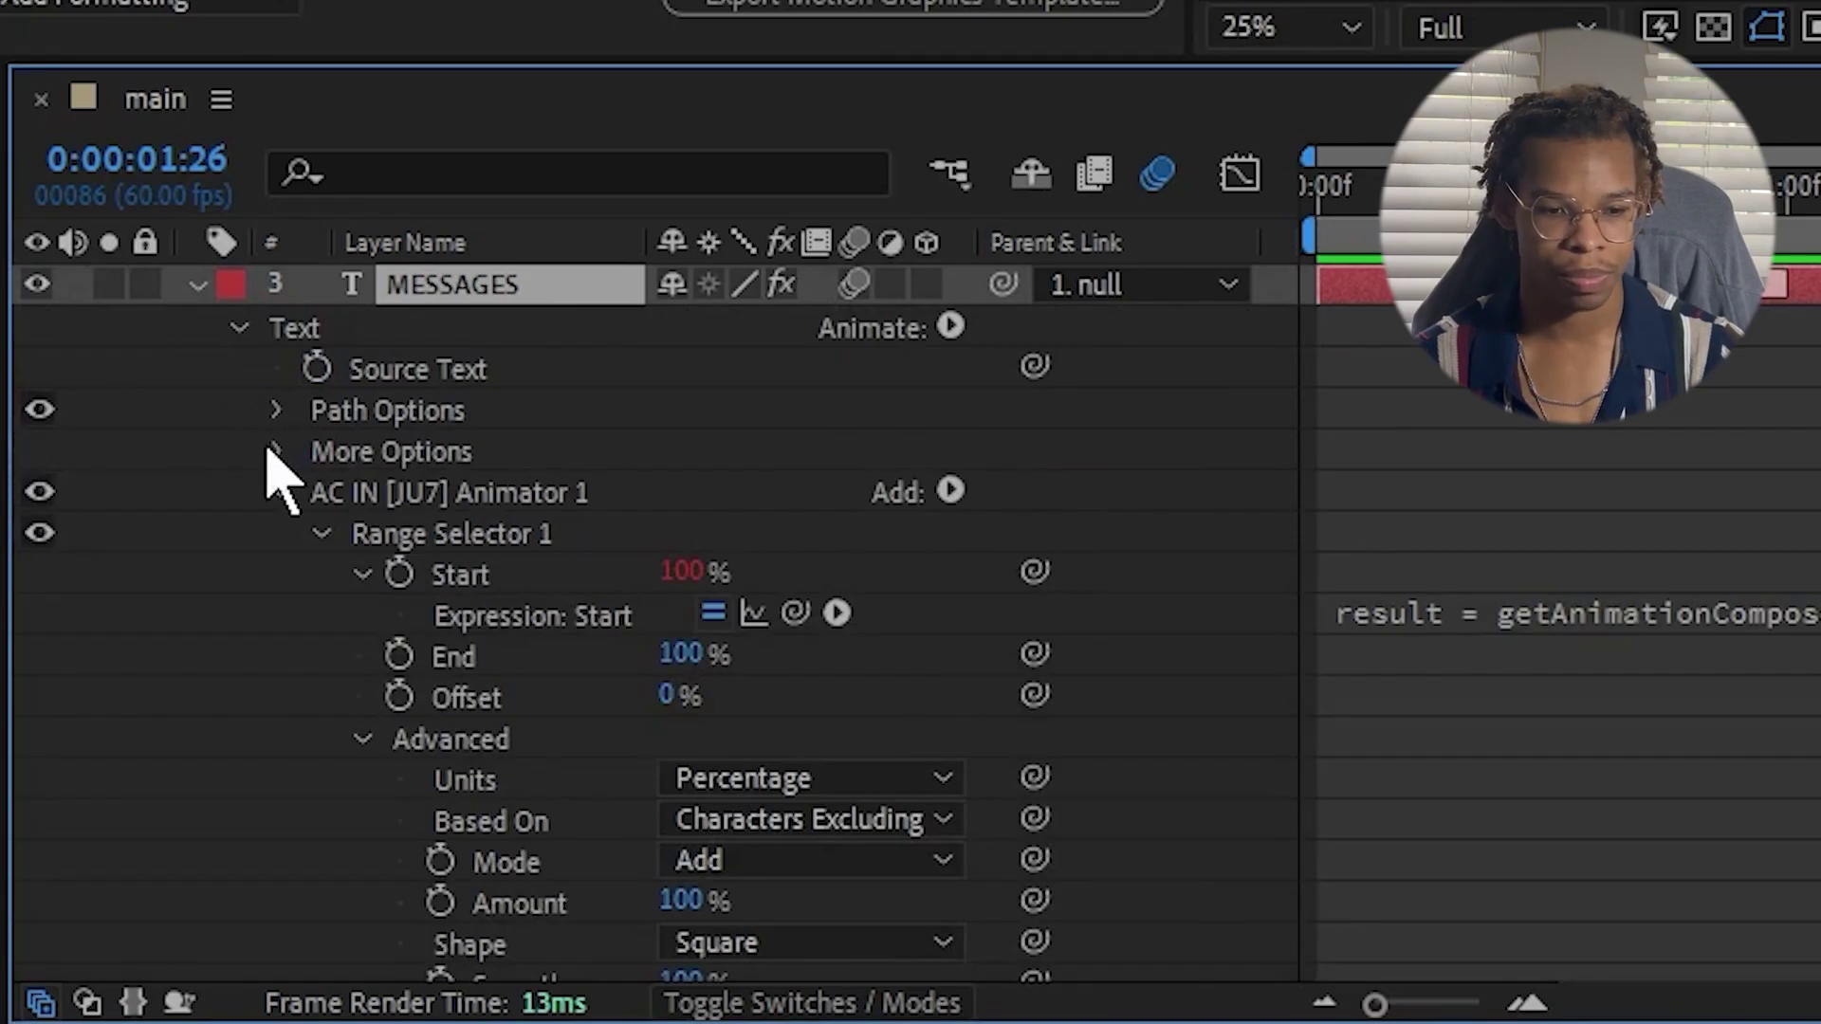
pyautogui.click(418, 373)
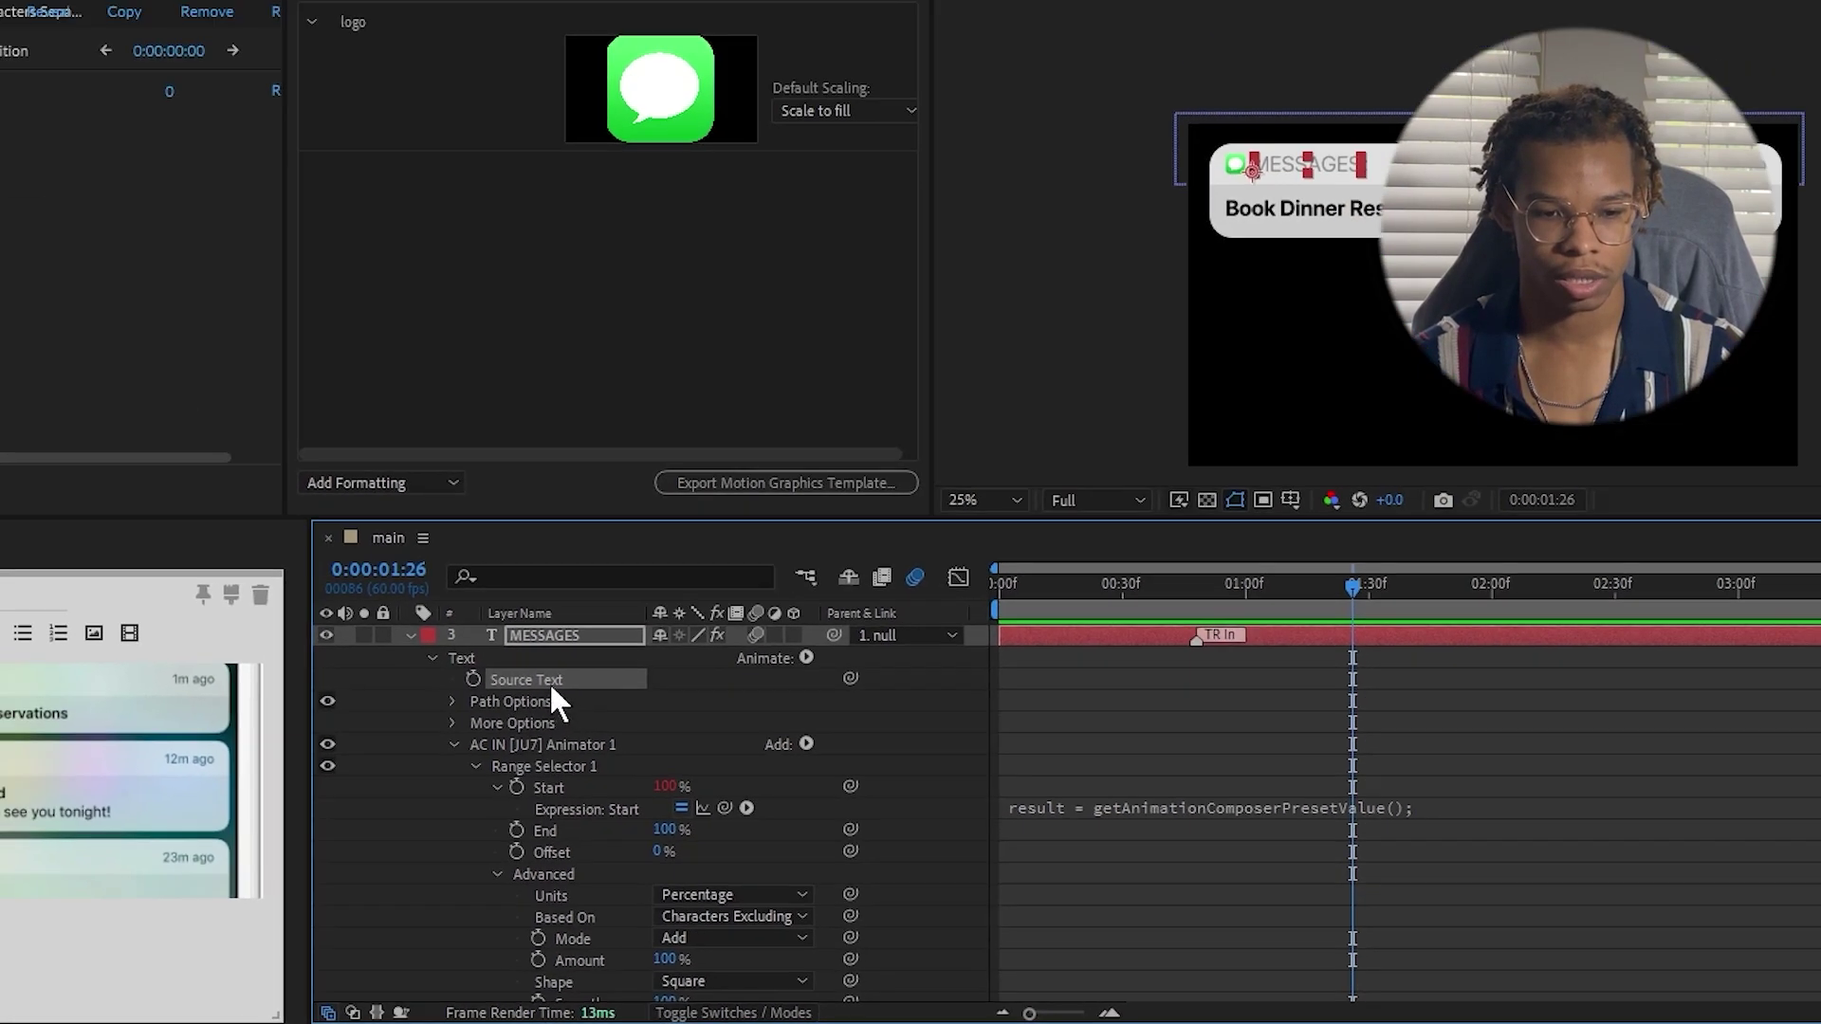
pyautogui.moveTo(417, 369); pyautogui.dragTo(534, 531)
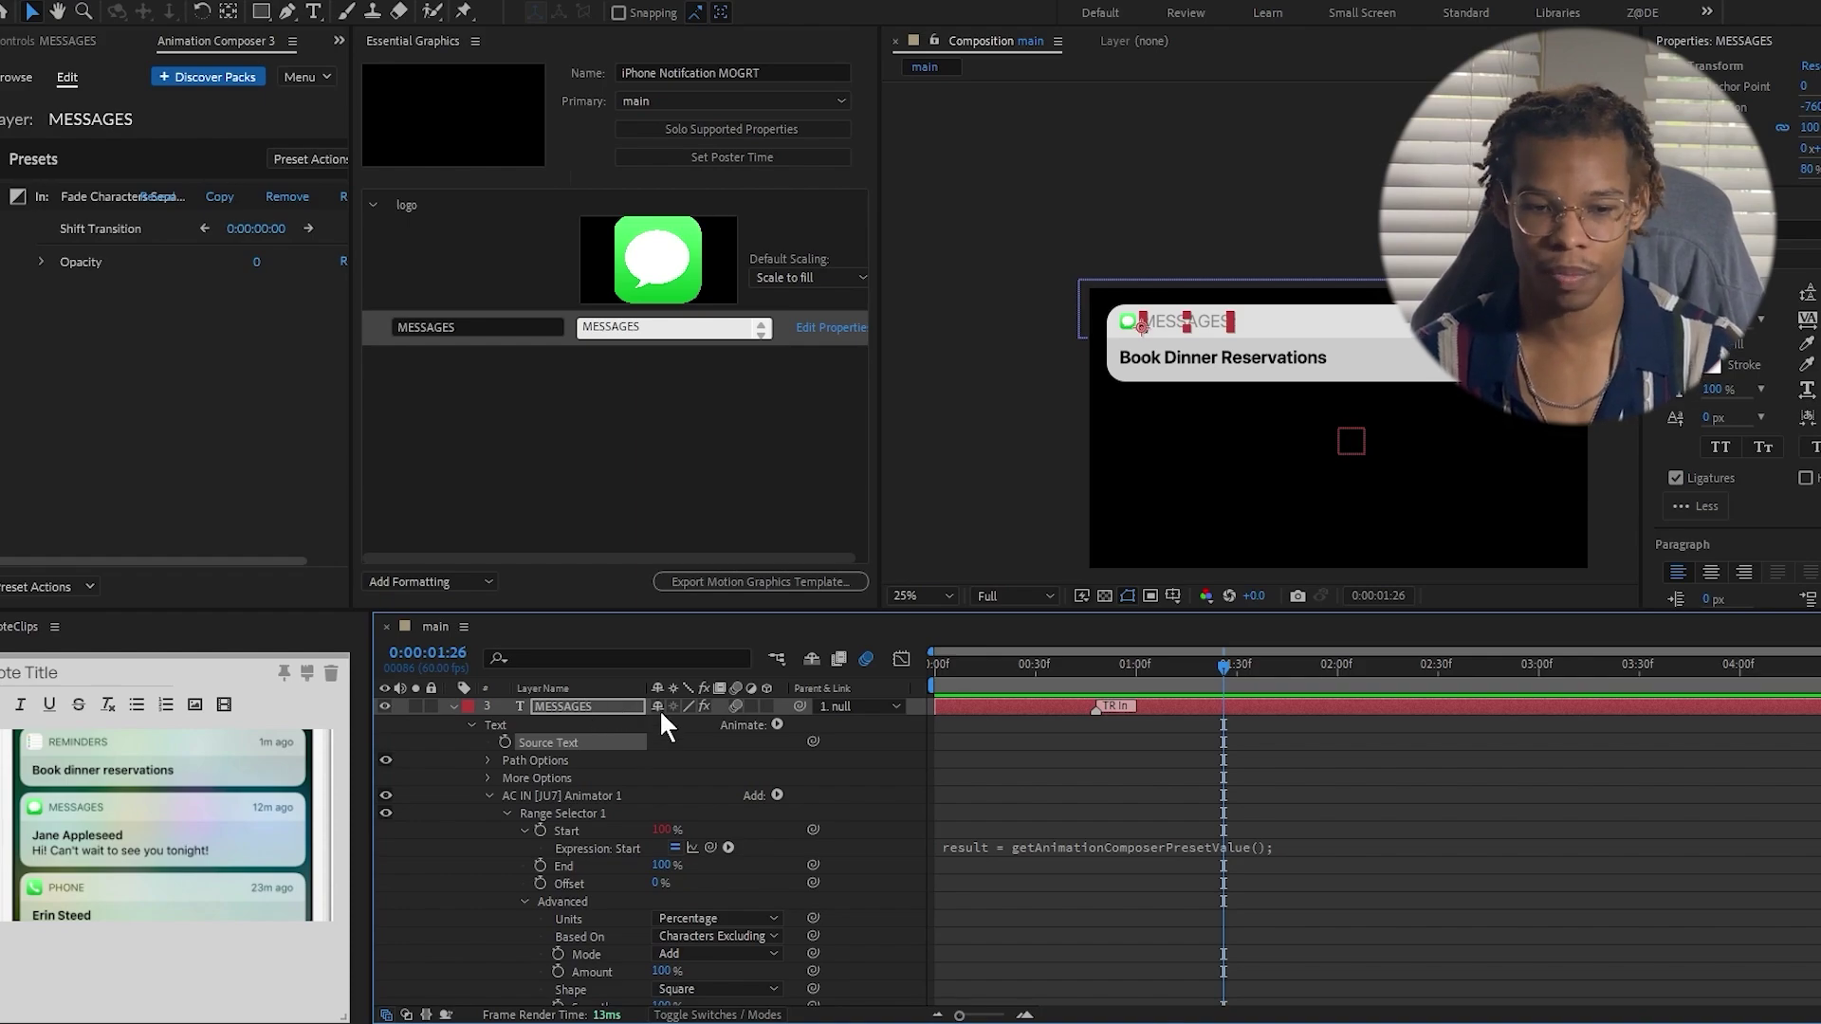
pyautogui.click(453, 707)
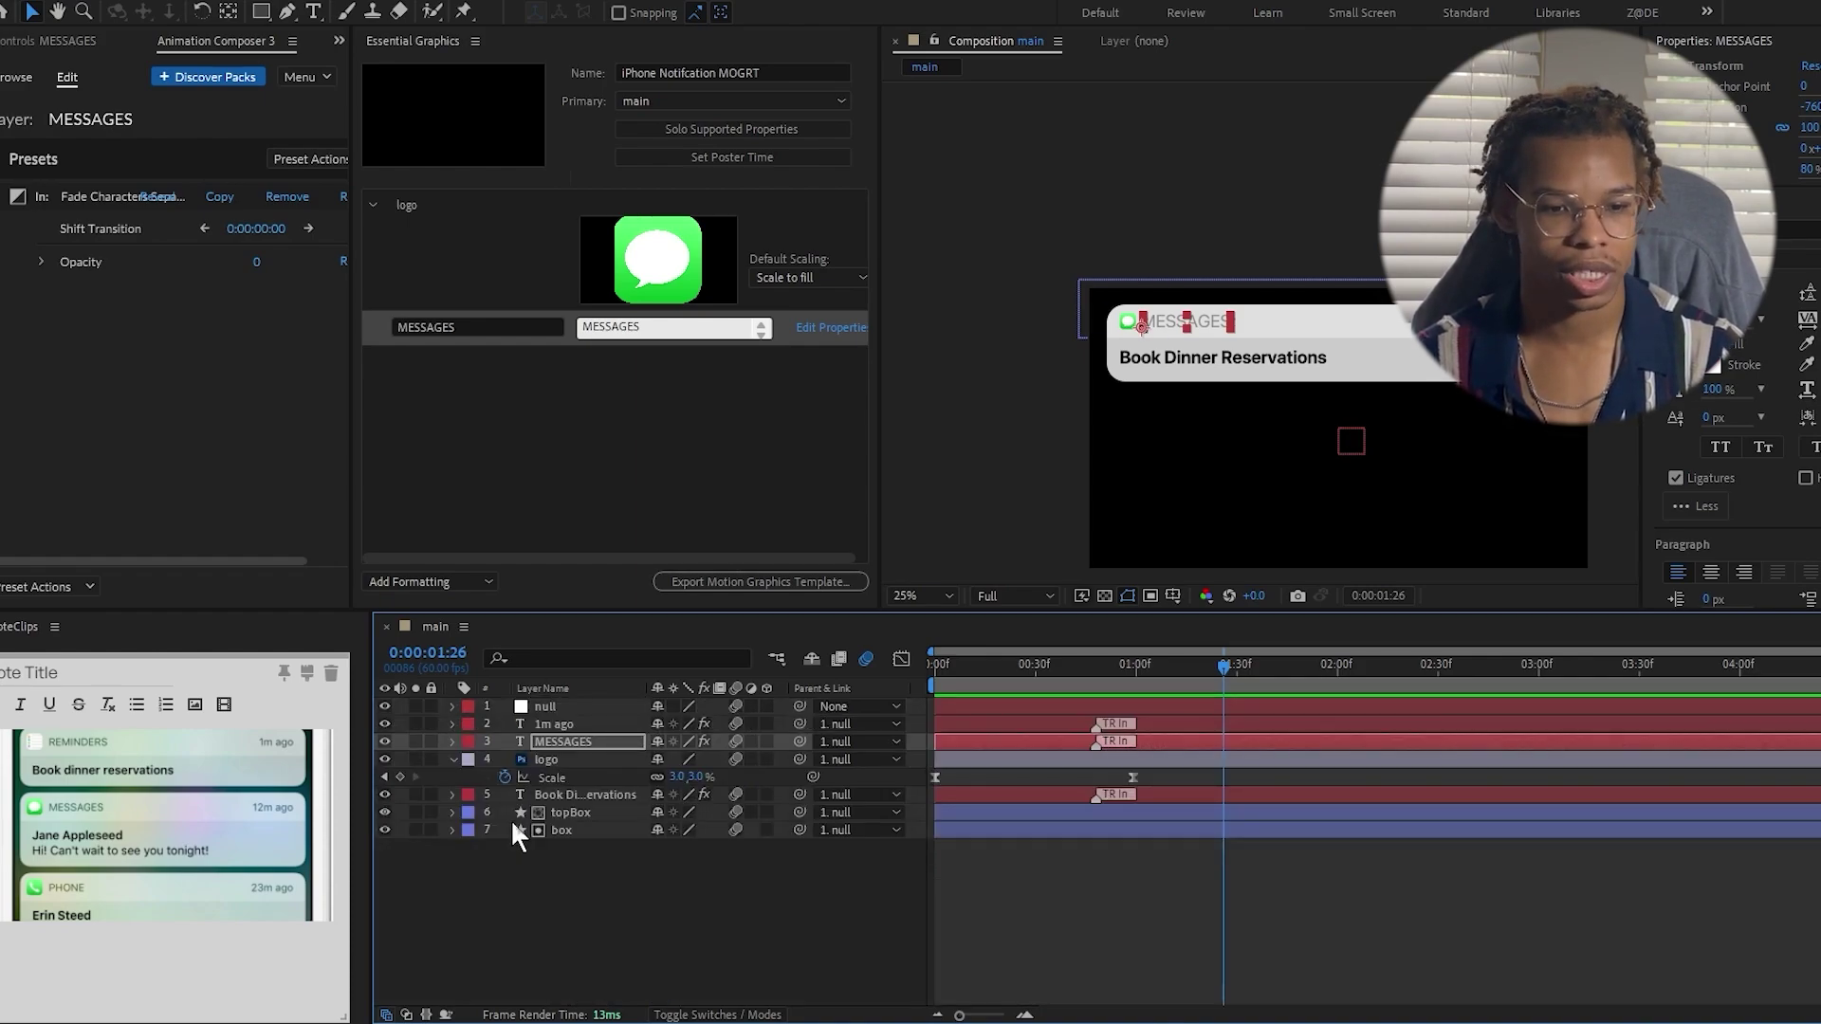
# Add the Source Text of the 1m ago and Book Dinner Reservations layers to the Essential Graphics template.
pyautogui.click(452, 723)
pyautogui.moveTo(468, 743); pyautogui.dragTo(596, 487)
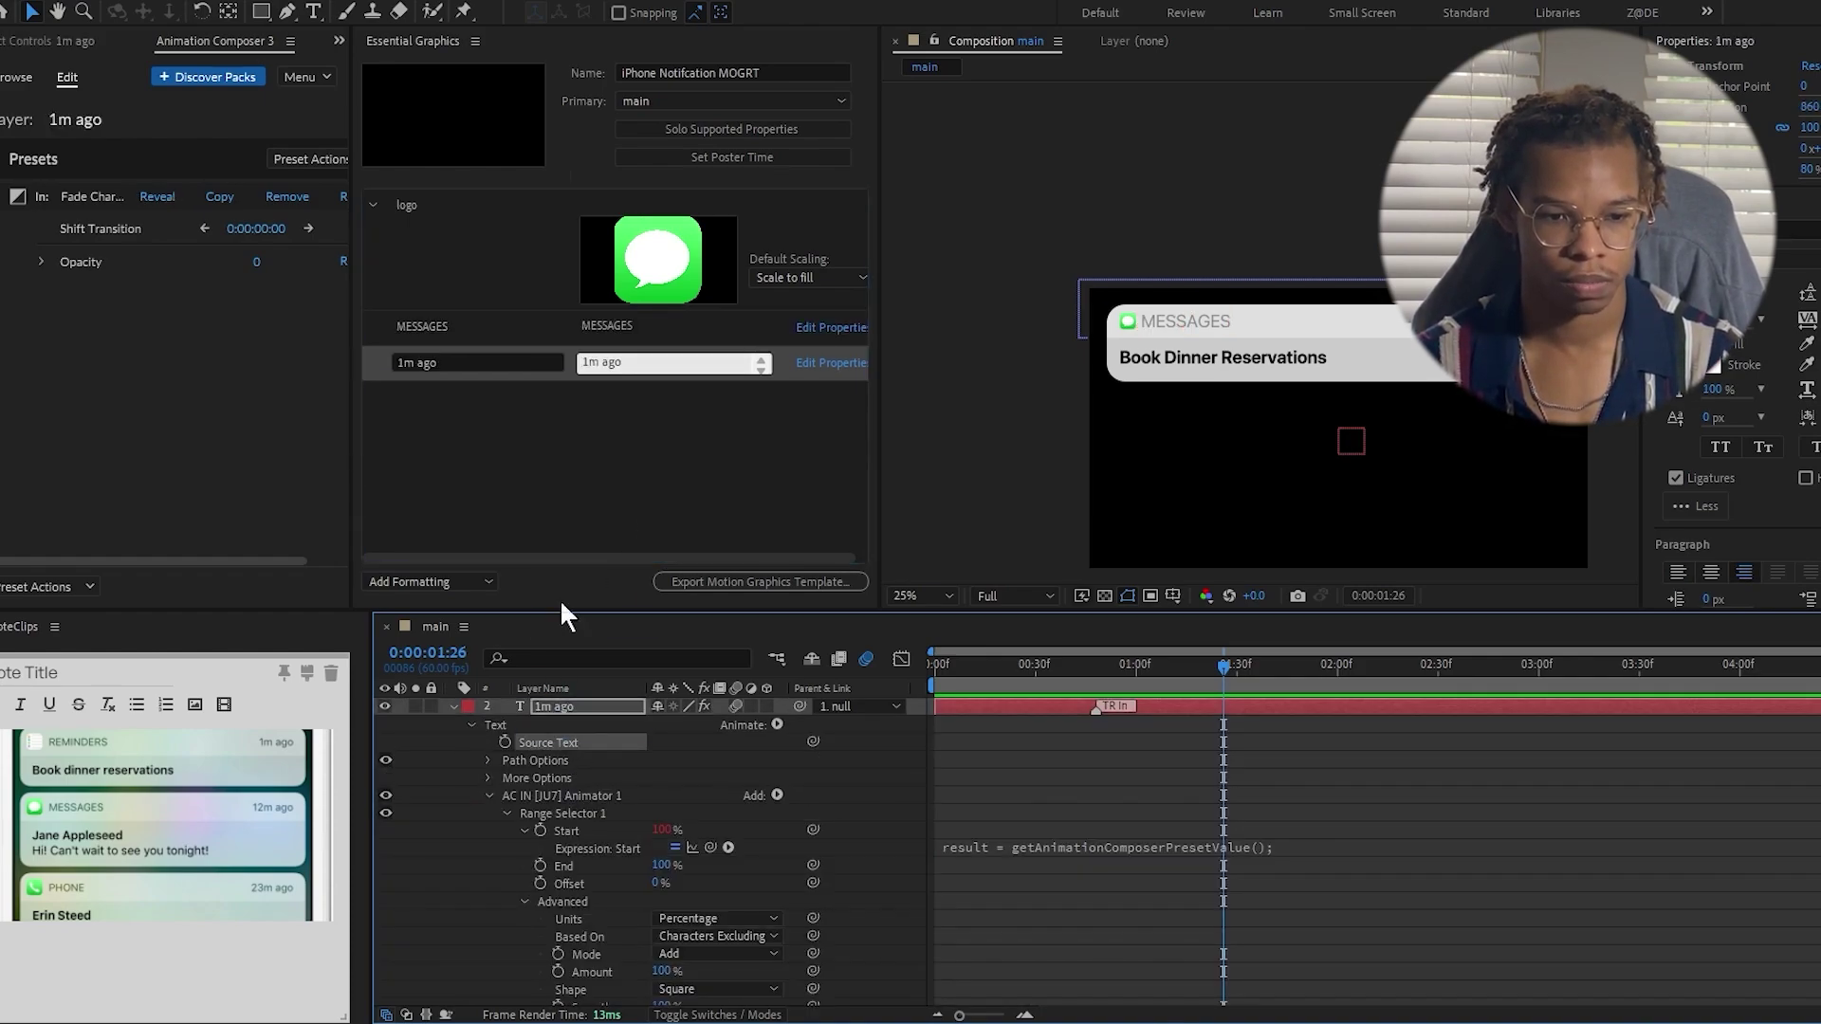
pyautogui.click(1175, 358)
pyautogui.press('u')
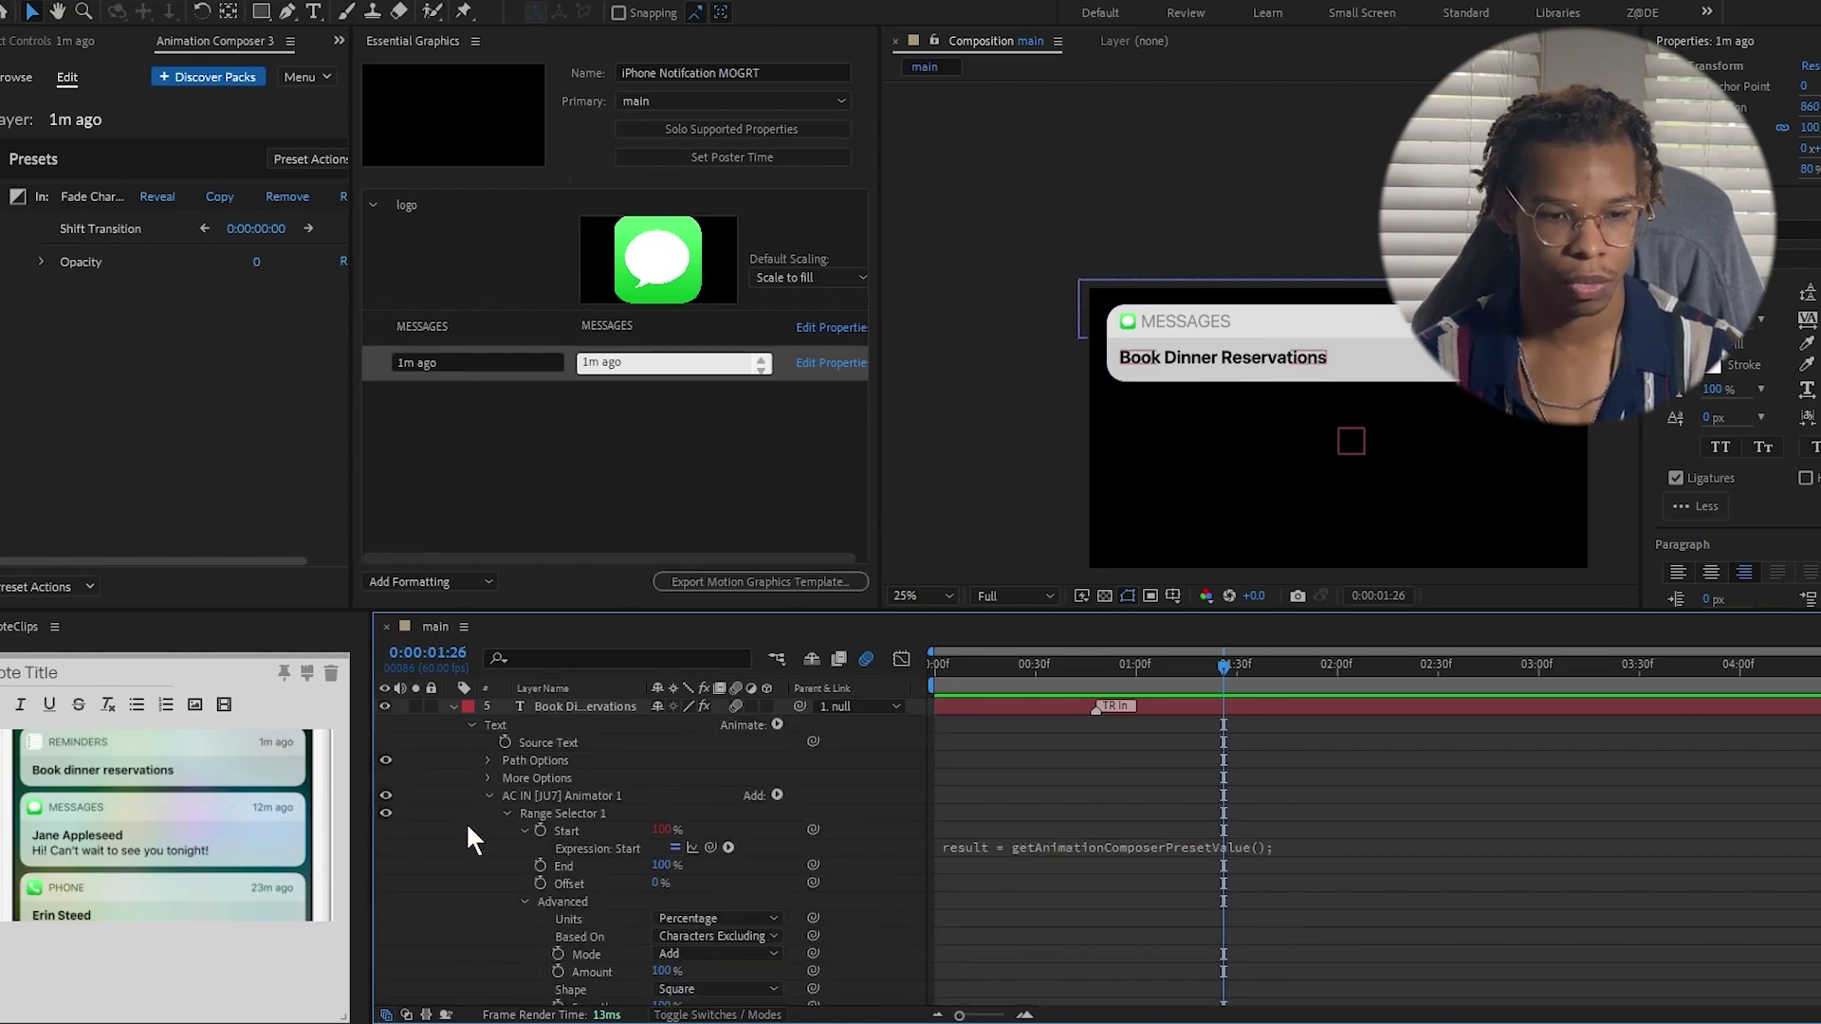
pyautogui.moveTo(546, 743); pyautogui.dragTo(607, 498)
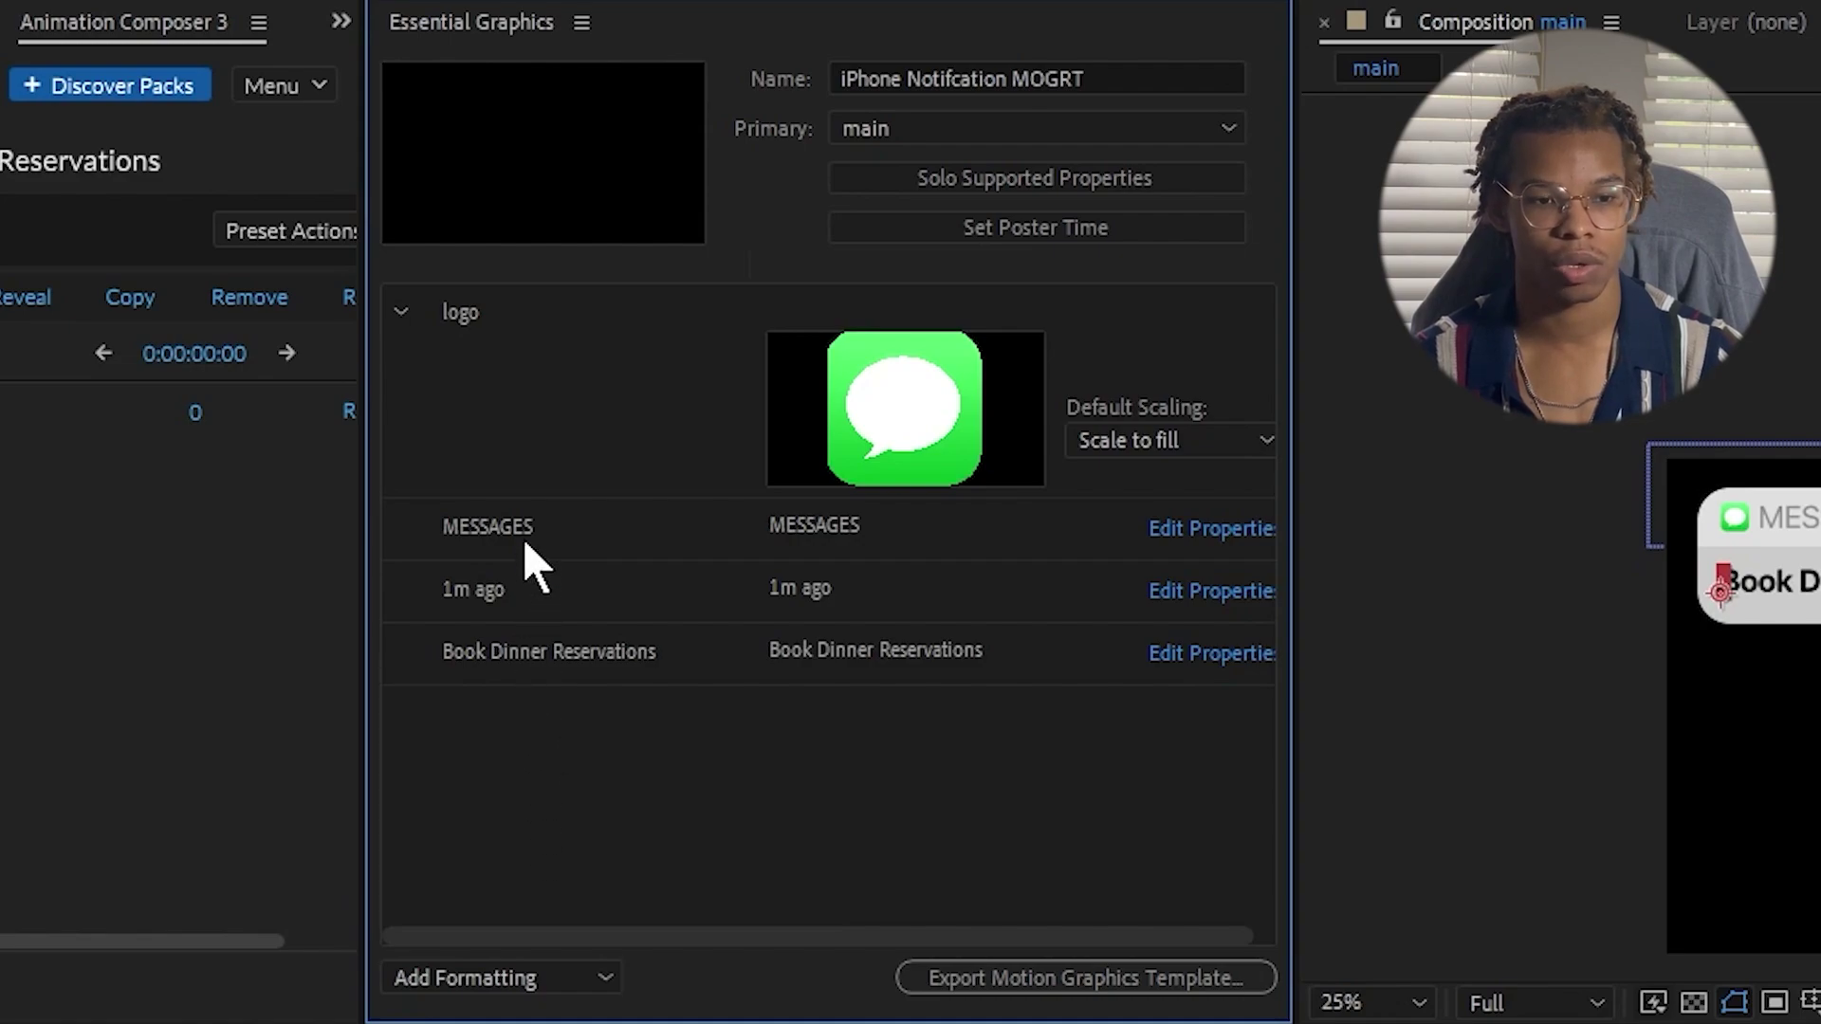
# Rename the template's MESSAGES, 1m ago and Book Dinner Reservations properties to "app name", "time" and "message".
pyautogui.click(508, 529)
pyautogui.doubleClick(559, 527)
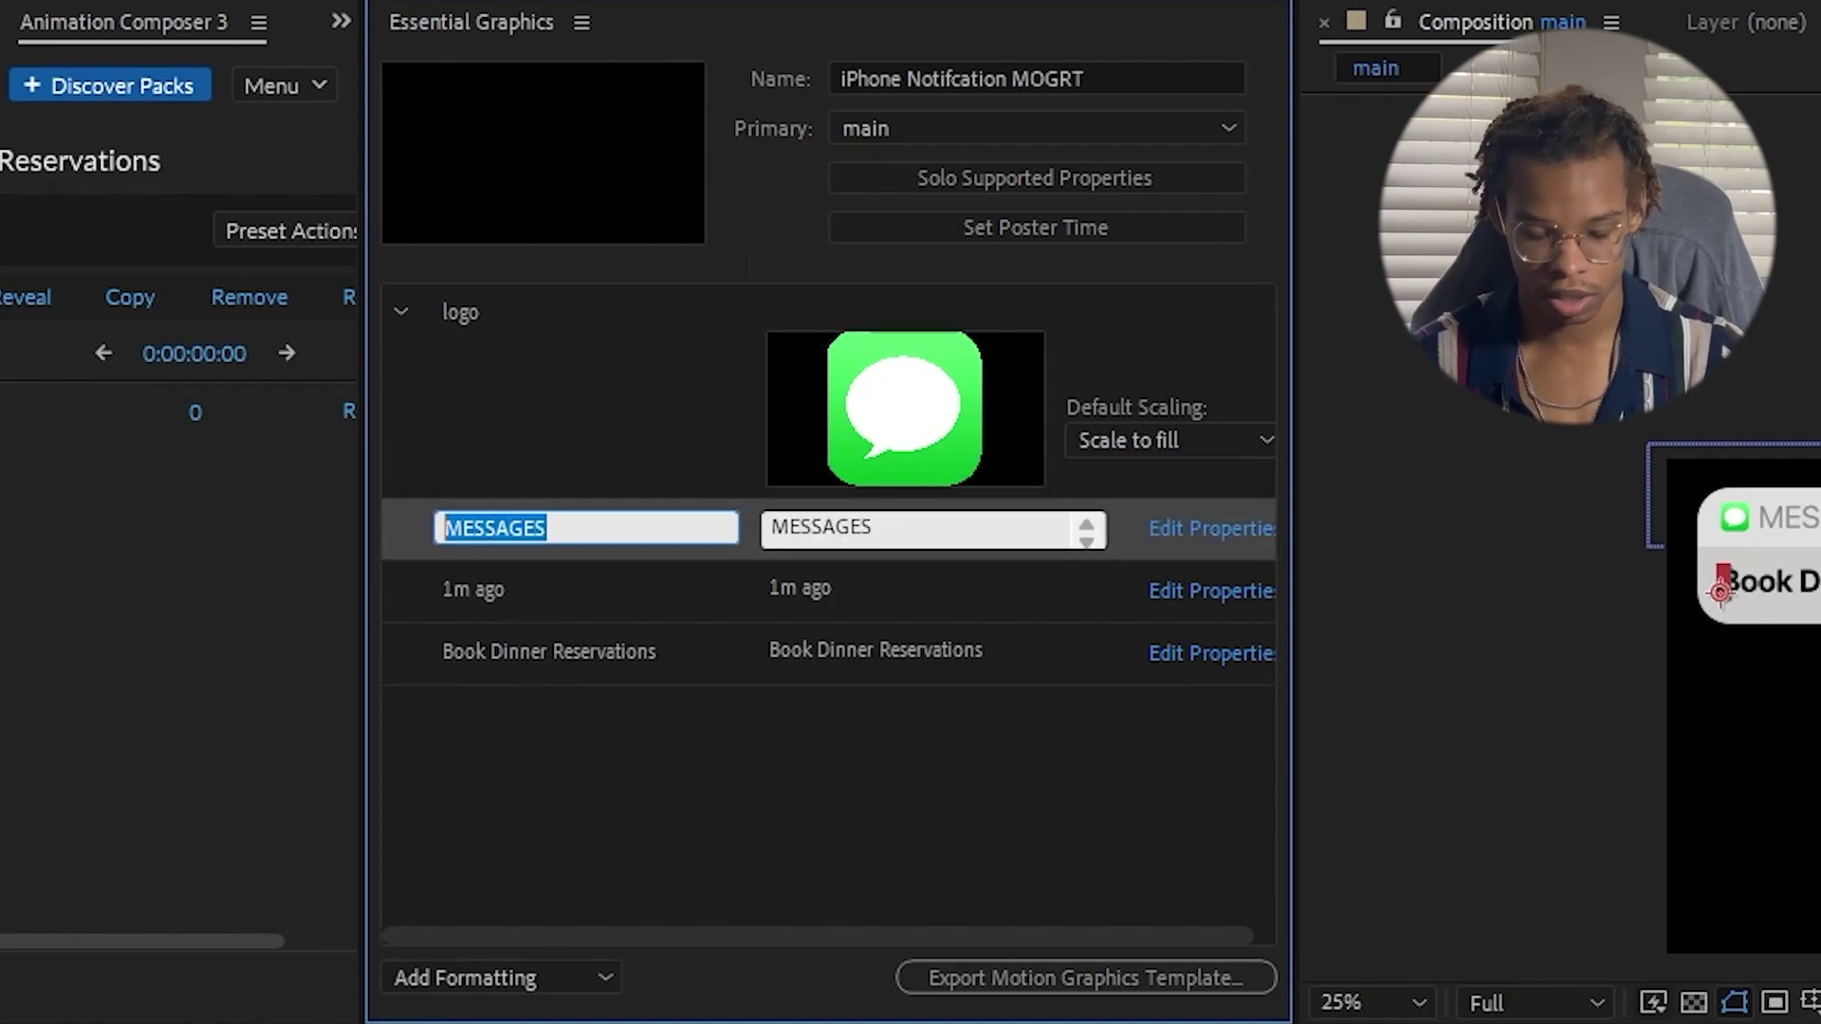
pyautogui.write('app name')
pyautogui.press('Tab')
pyautogui.write('t')
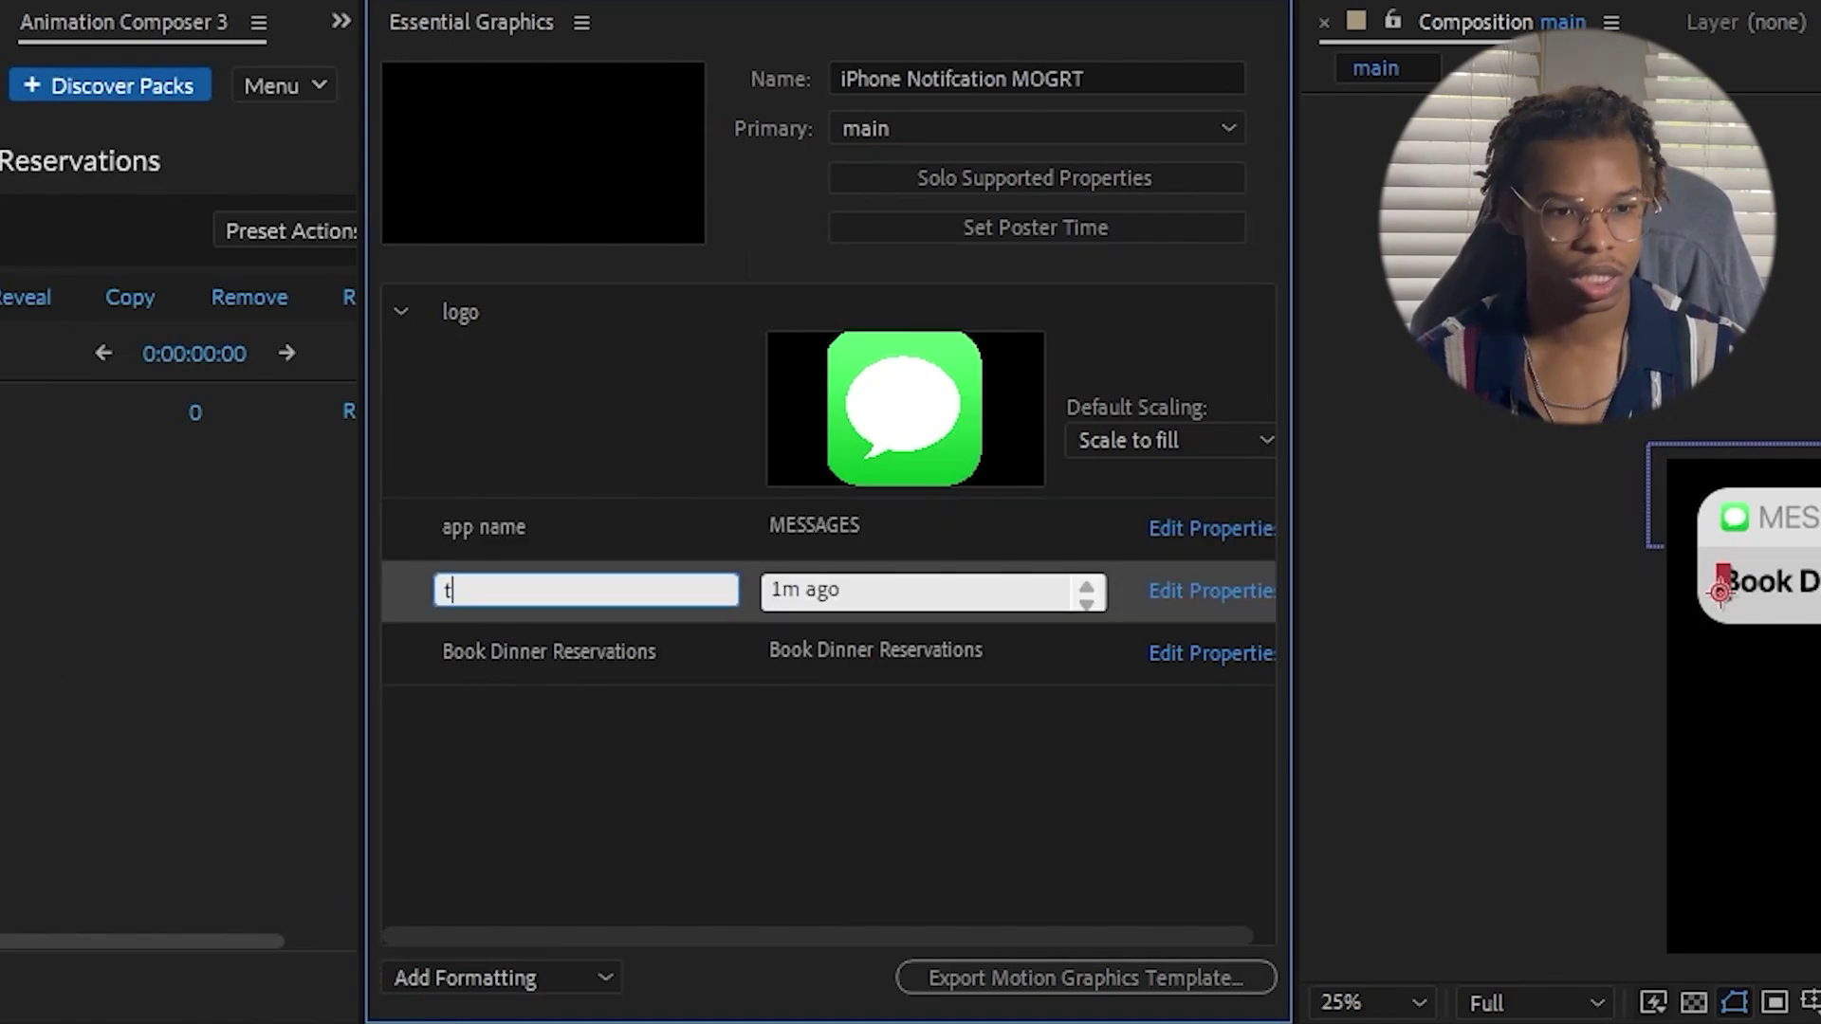
pyautogui.click(540, 641)
pyautogui.tripleClick(674, 630)
pyautogui.write('message')
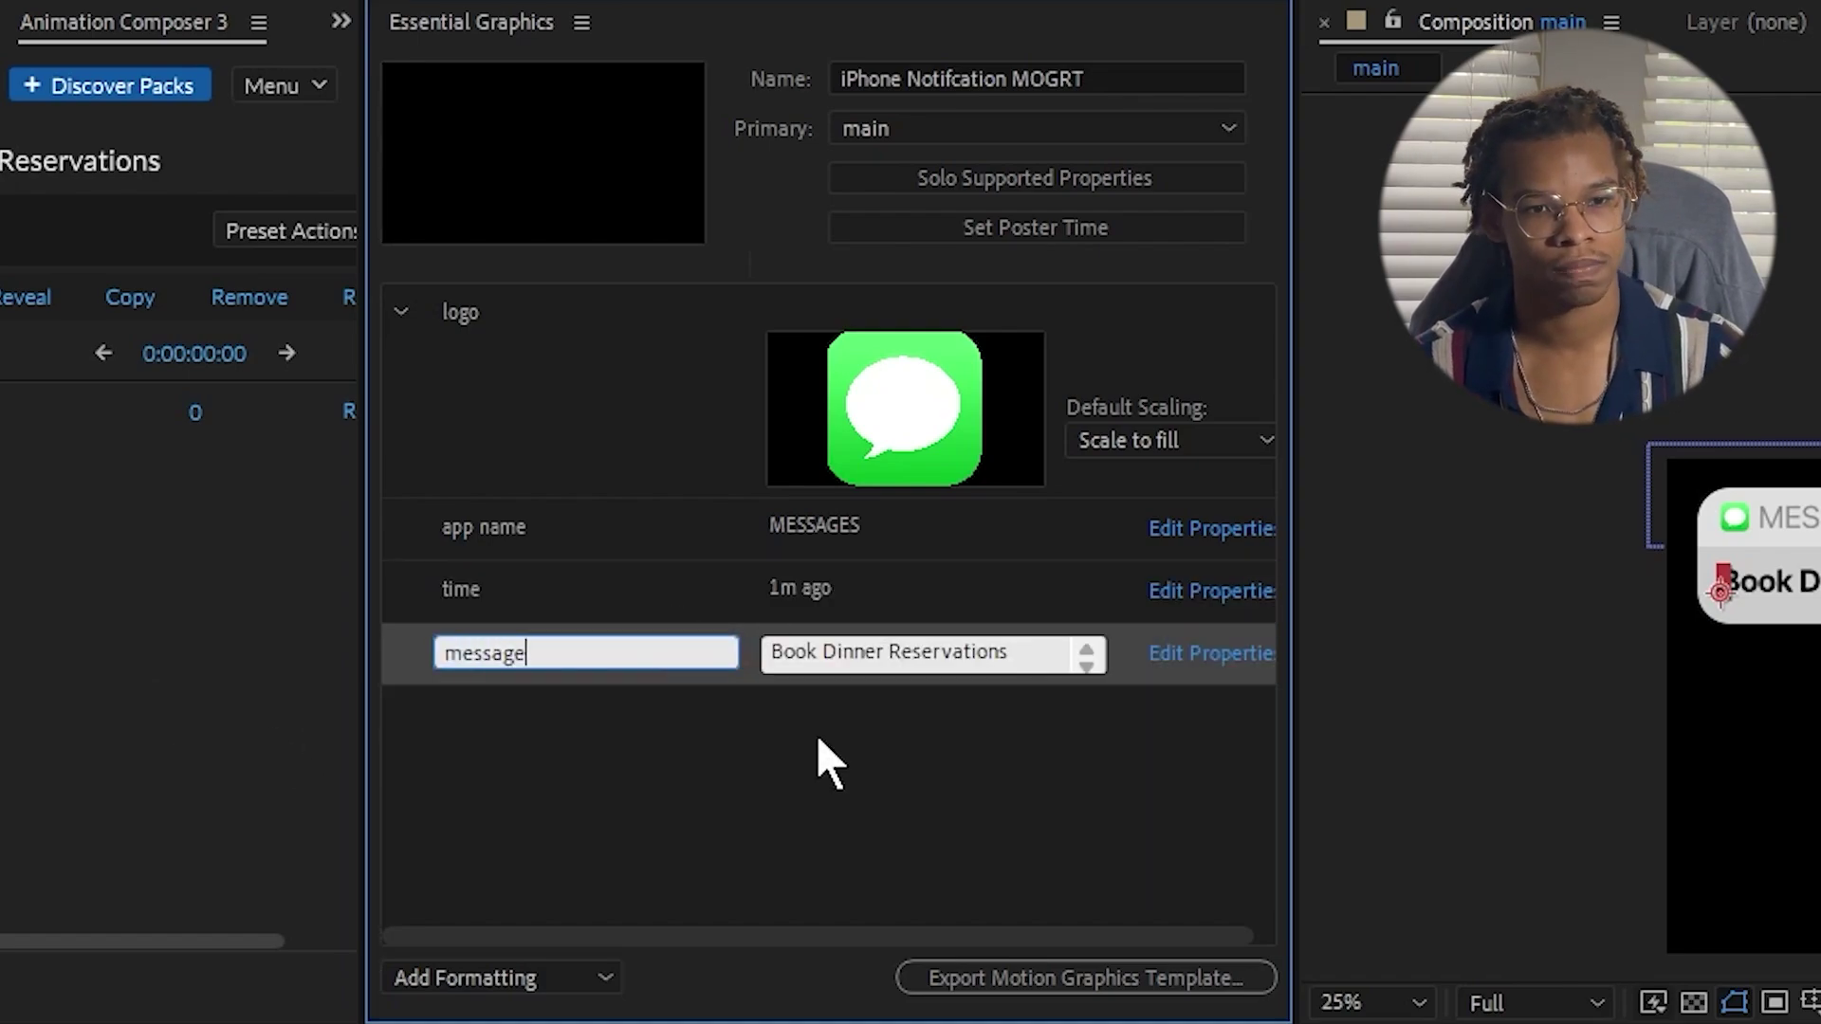
pyautogui.press('Return')
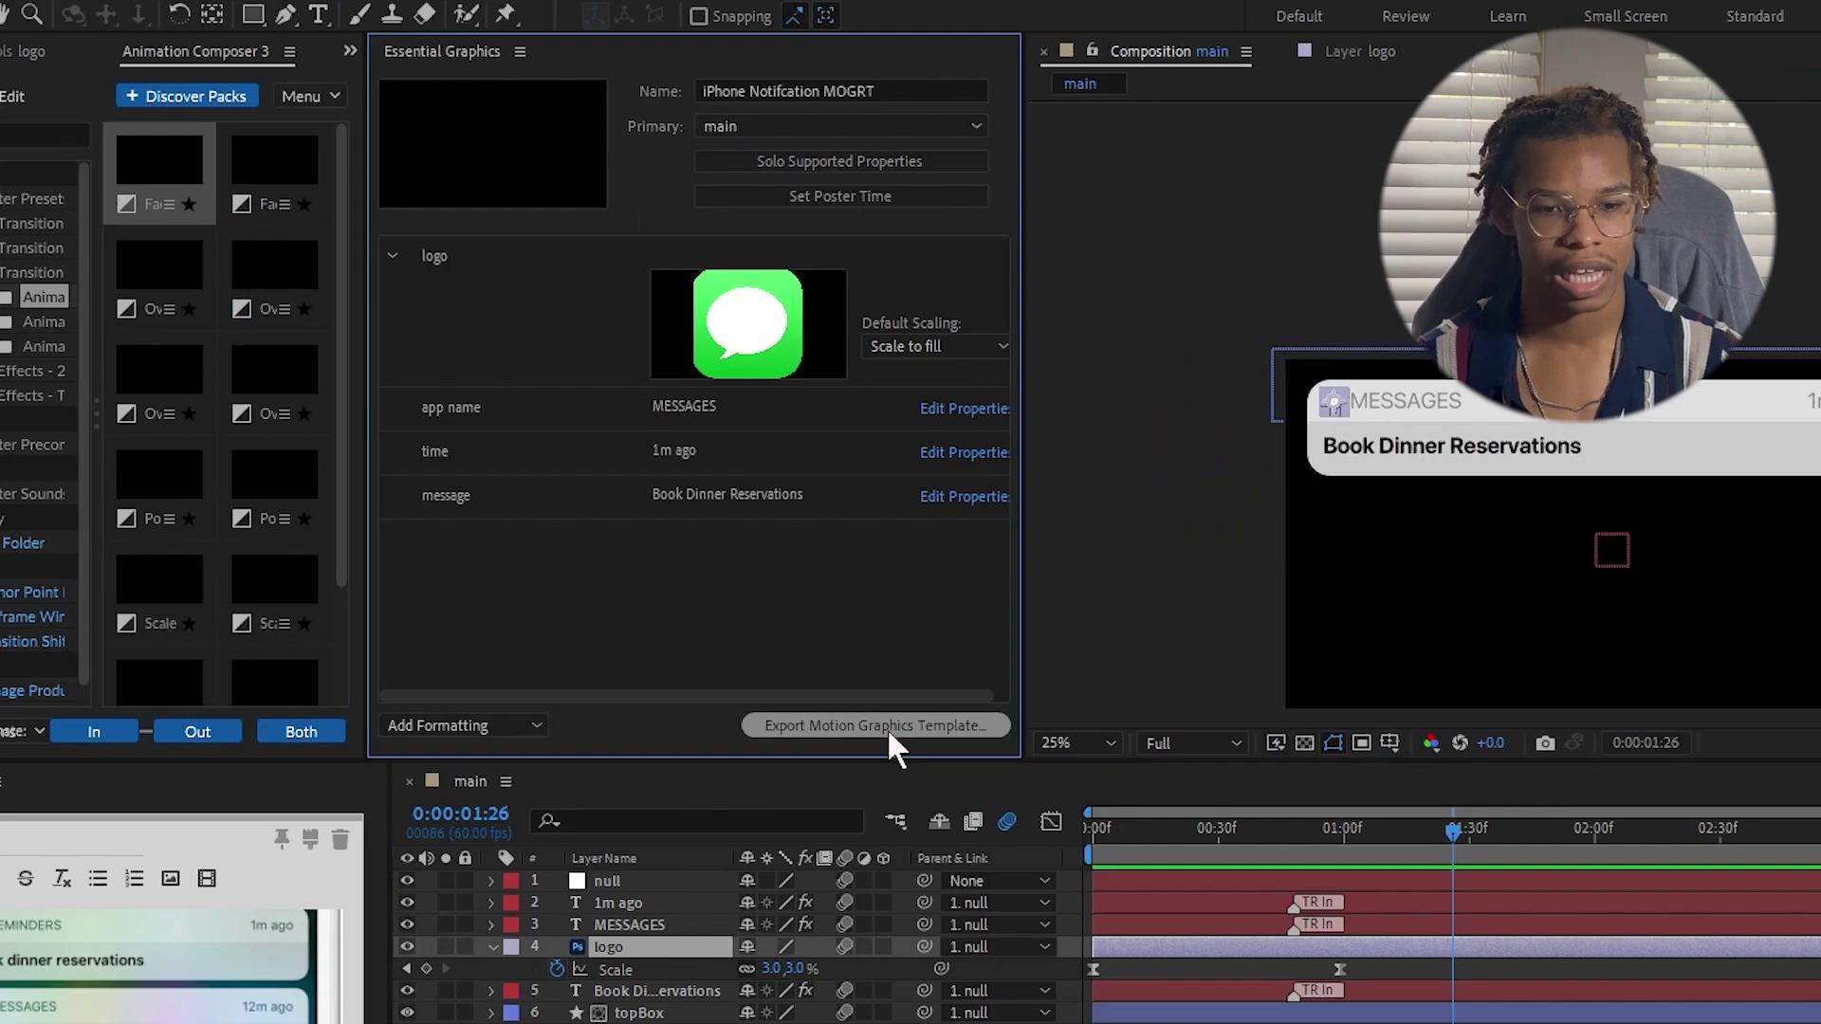
# Save the project and export the Motion Graphics Template to the local drive.
pyautogui.click(1100, 979)
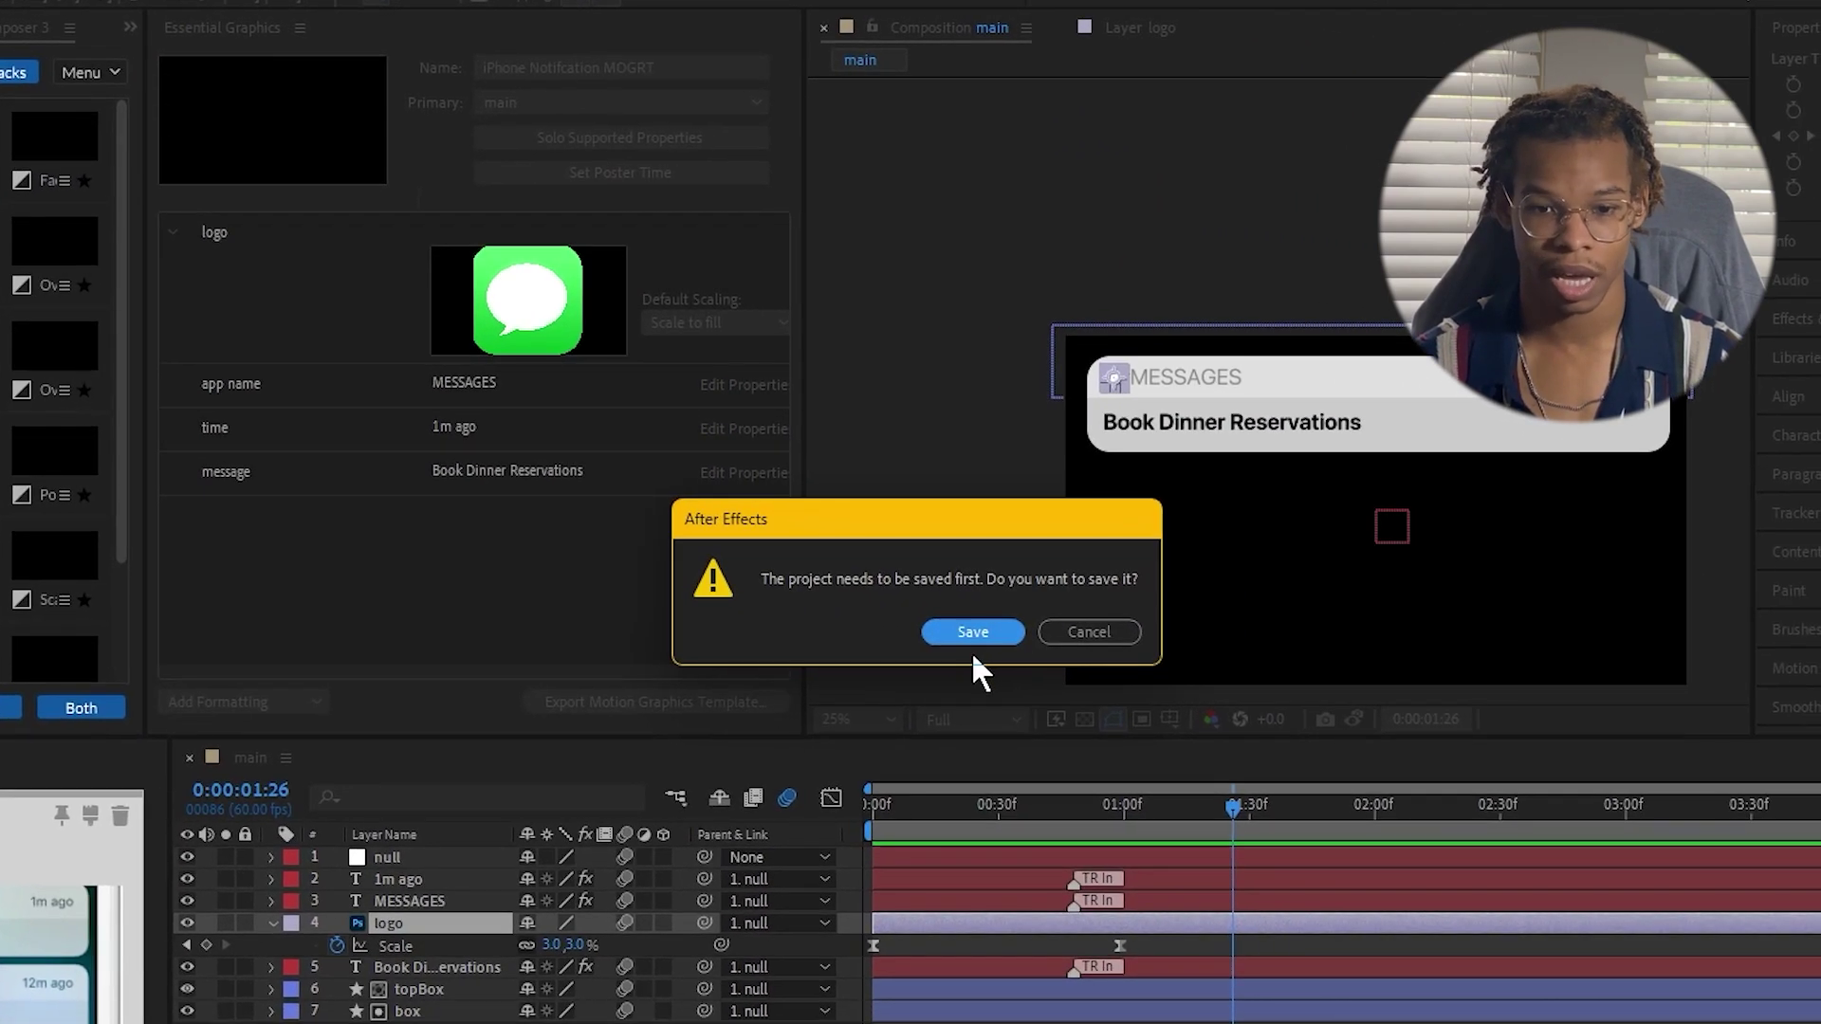
pyautogui.click(972, 640)
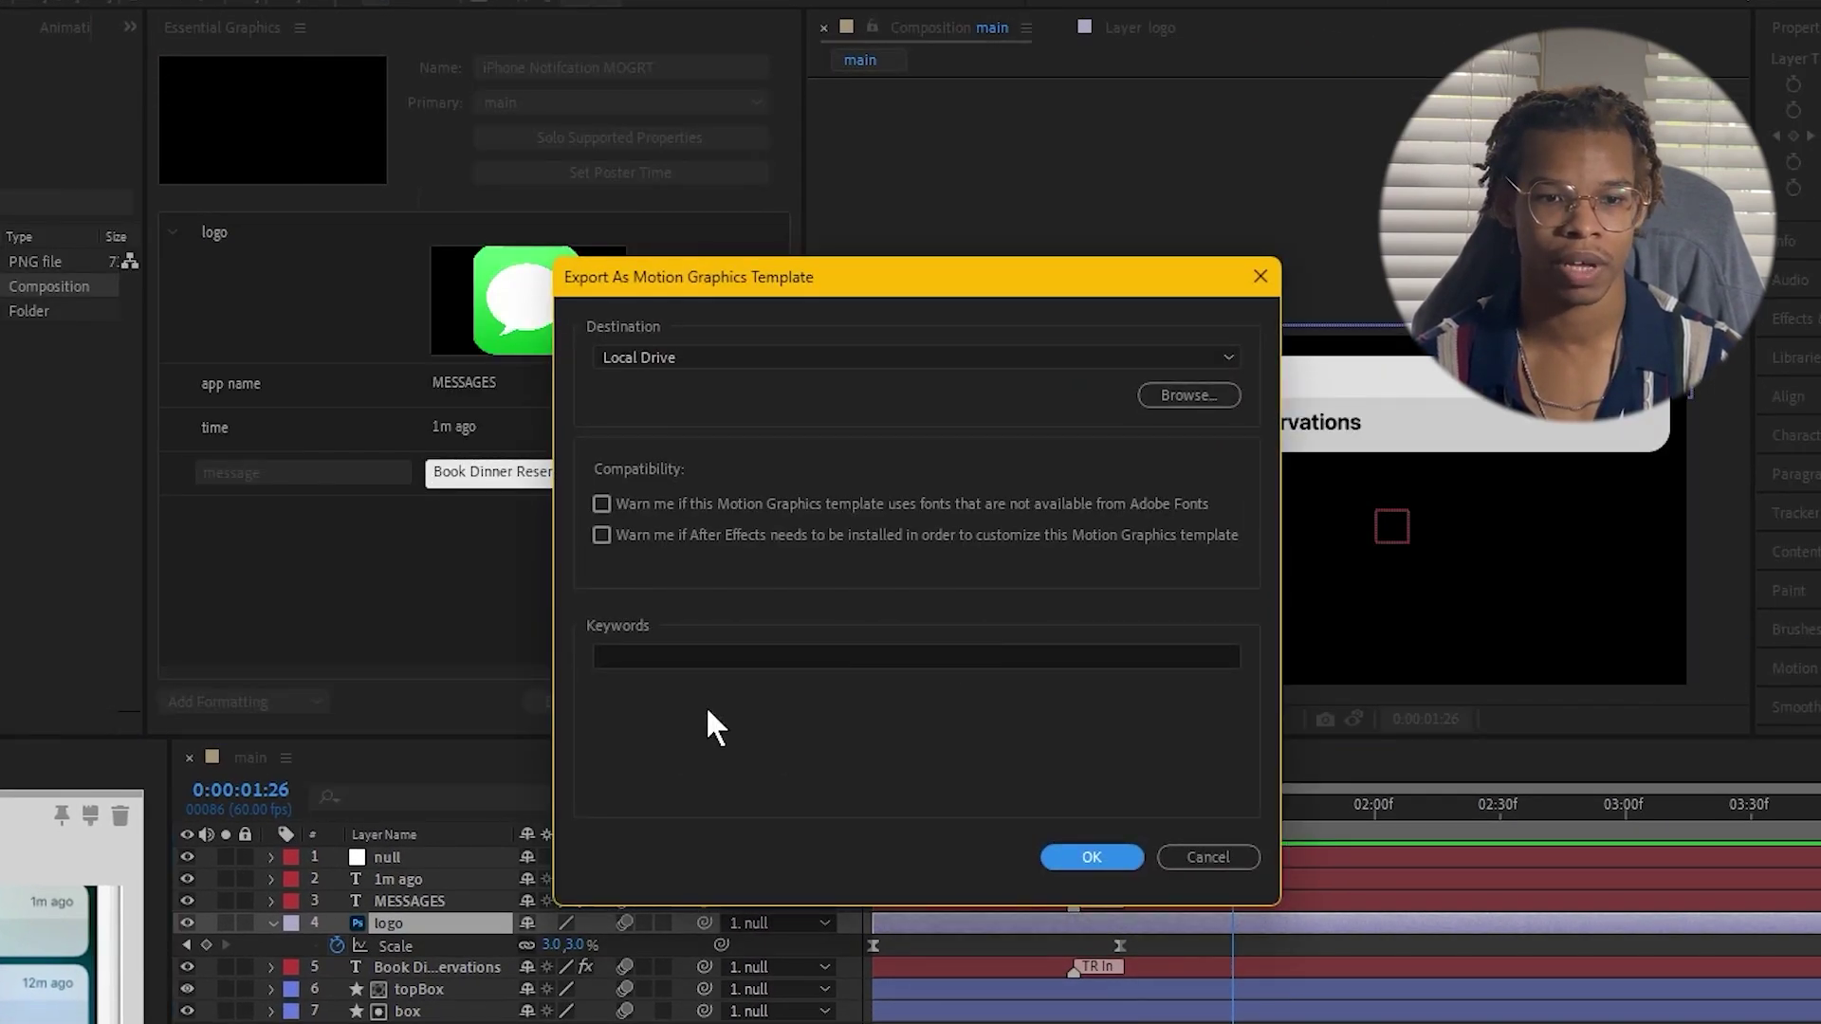
pyautogui.click(1091, 857)
pyautogui.click(1607, 960)
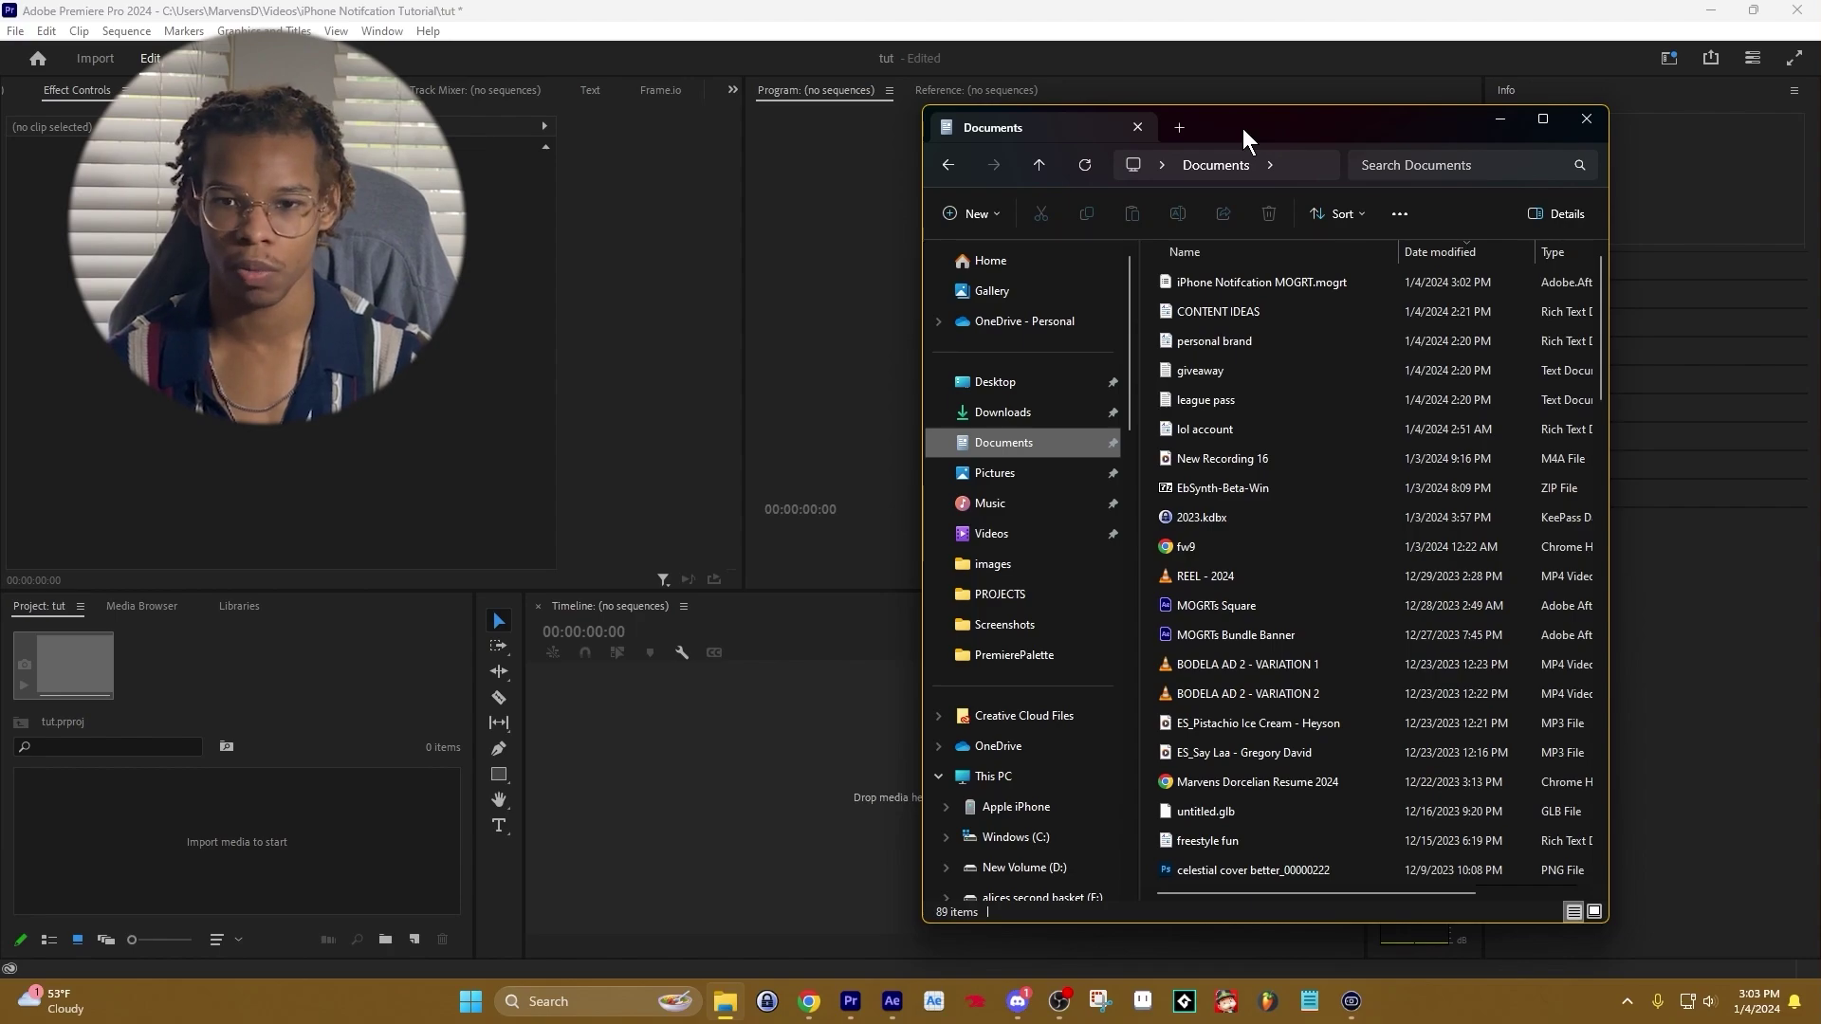
# Import iPhone Notifcation MOGRT.mogrt from Documents into Premiere Pro and place it at the start of V1 in seq.
pyautogui.moveTo(1261, 282); pyautogui.dragTo(349, 763)
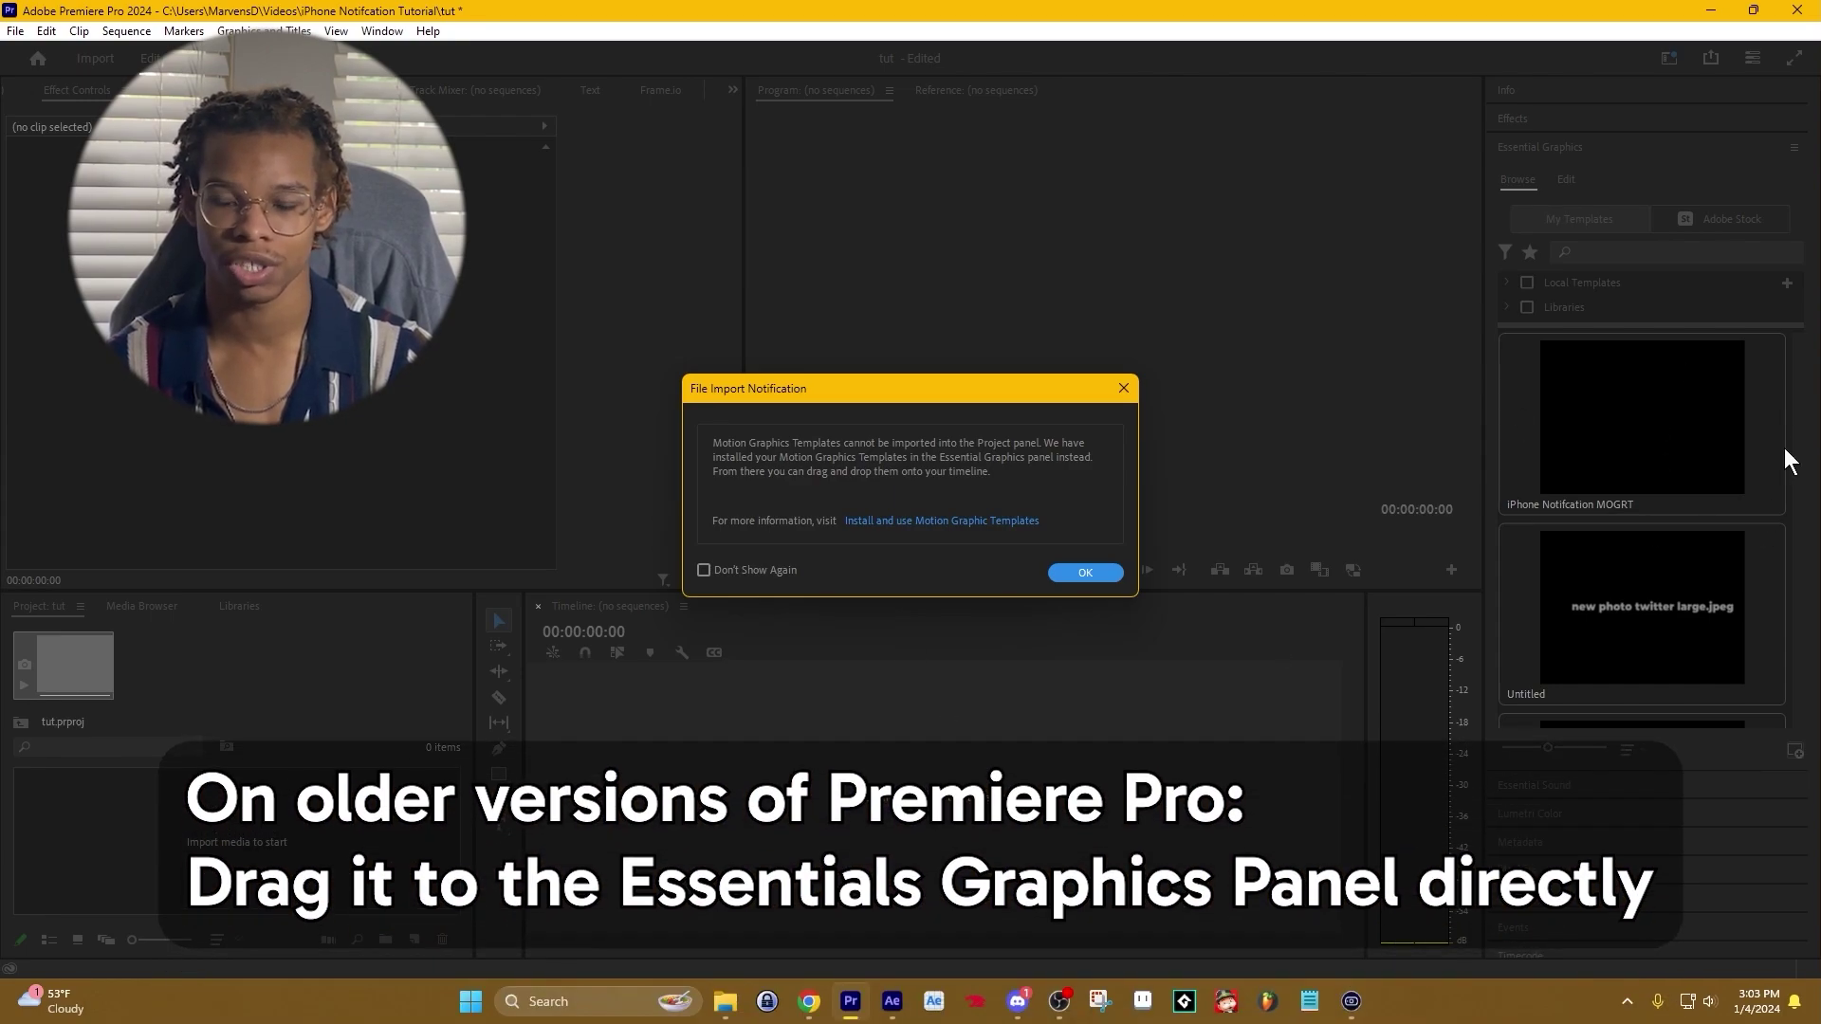
pyautogui.click(1085, 572)
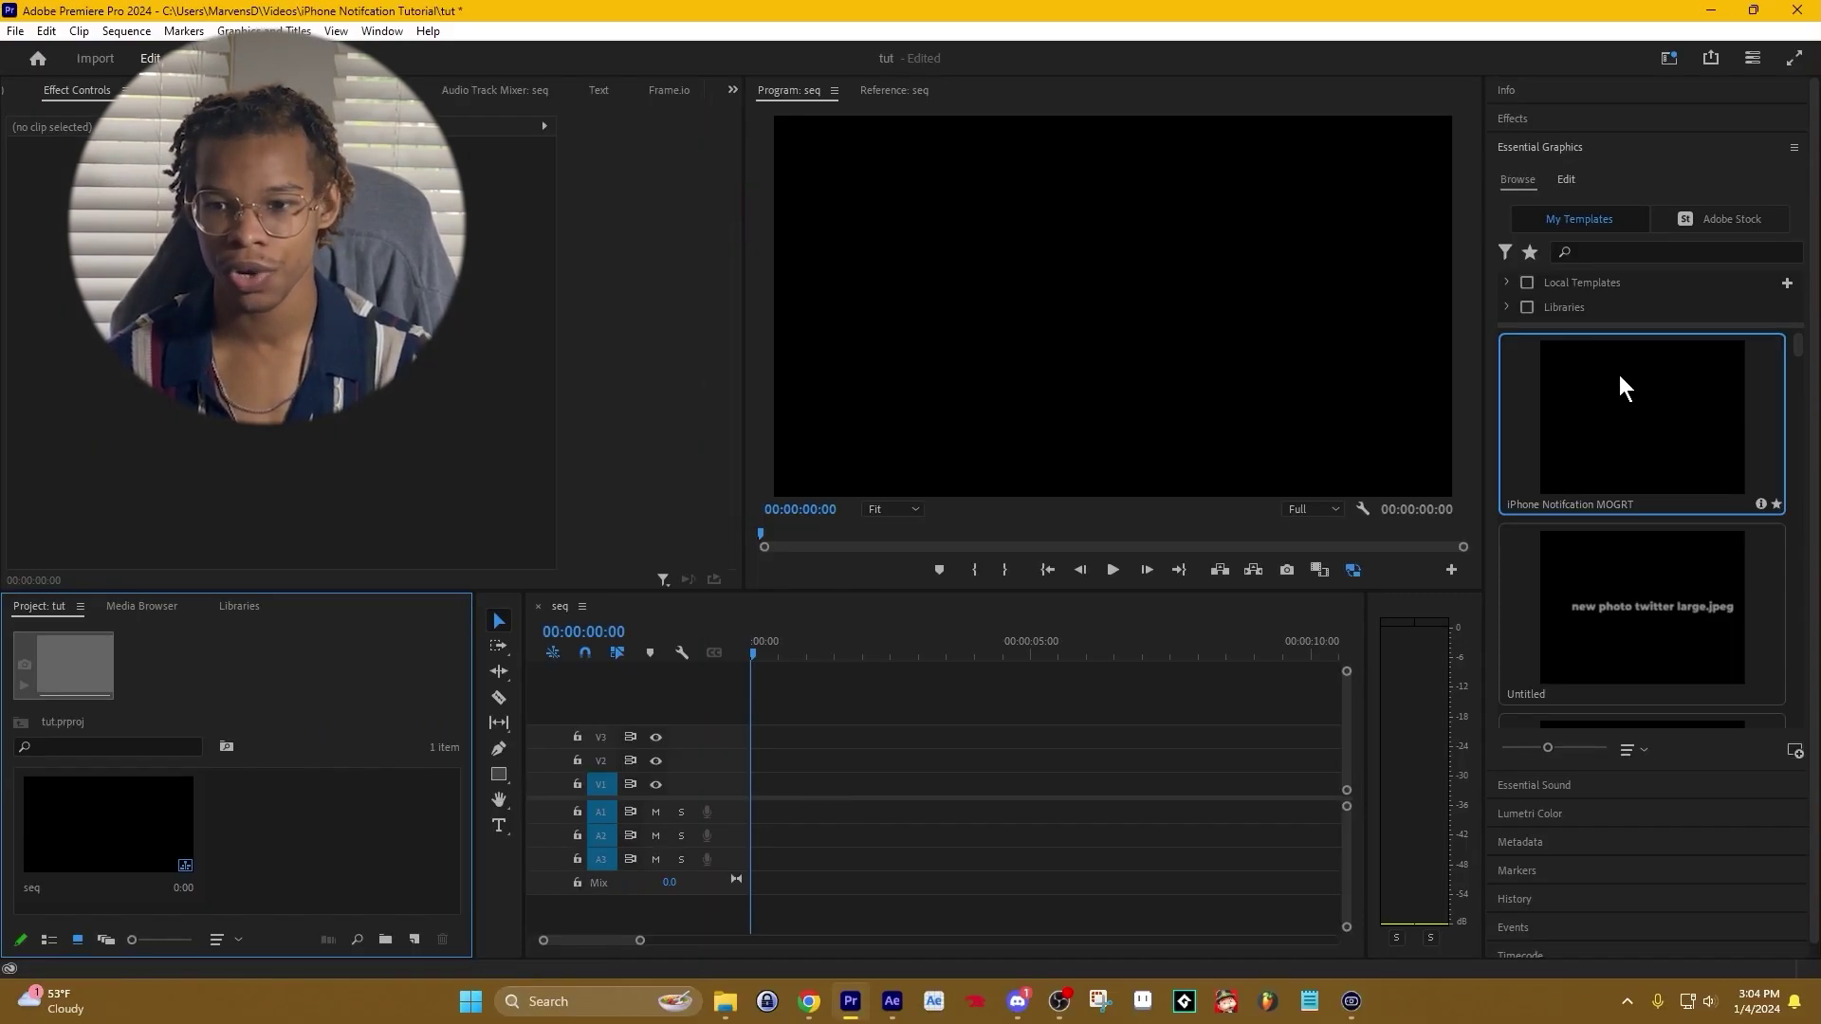
pyautogui.moveTo(1724, 406); pyautogui.dragTo(755, 797)
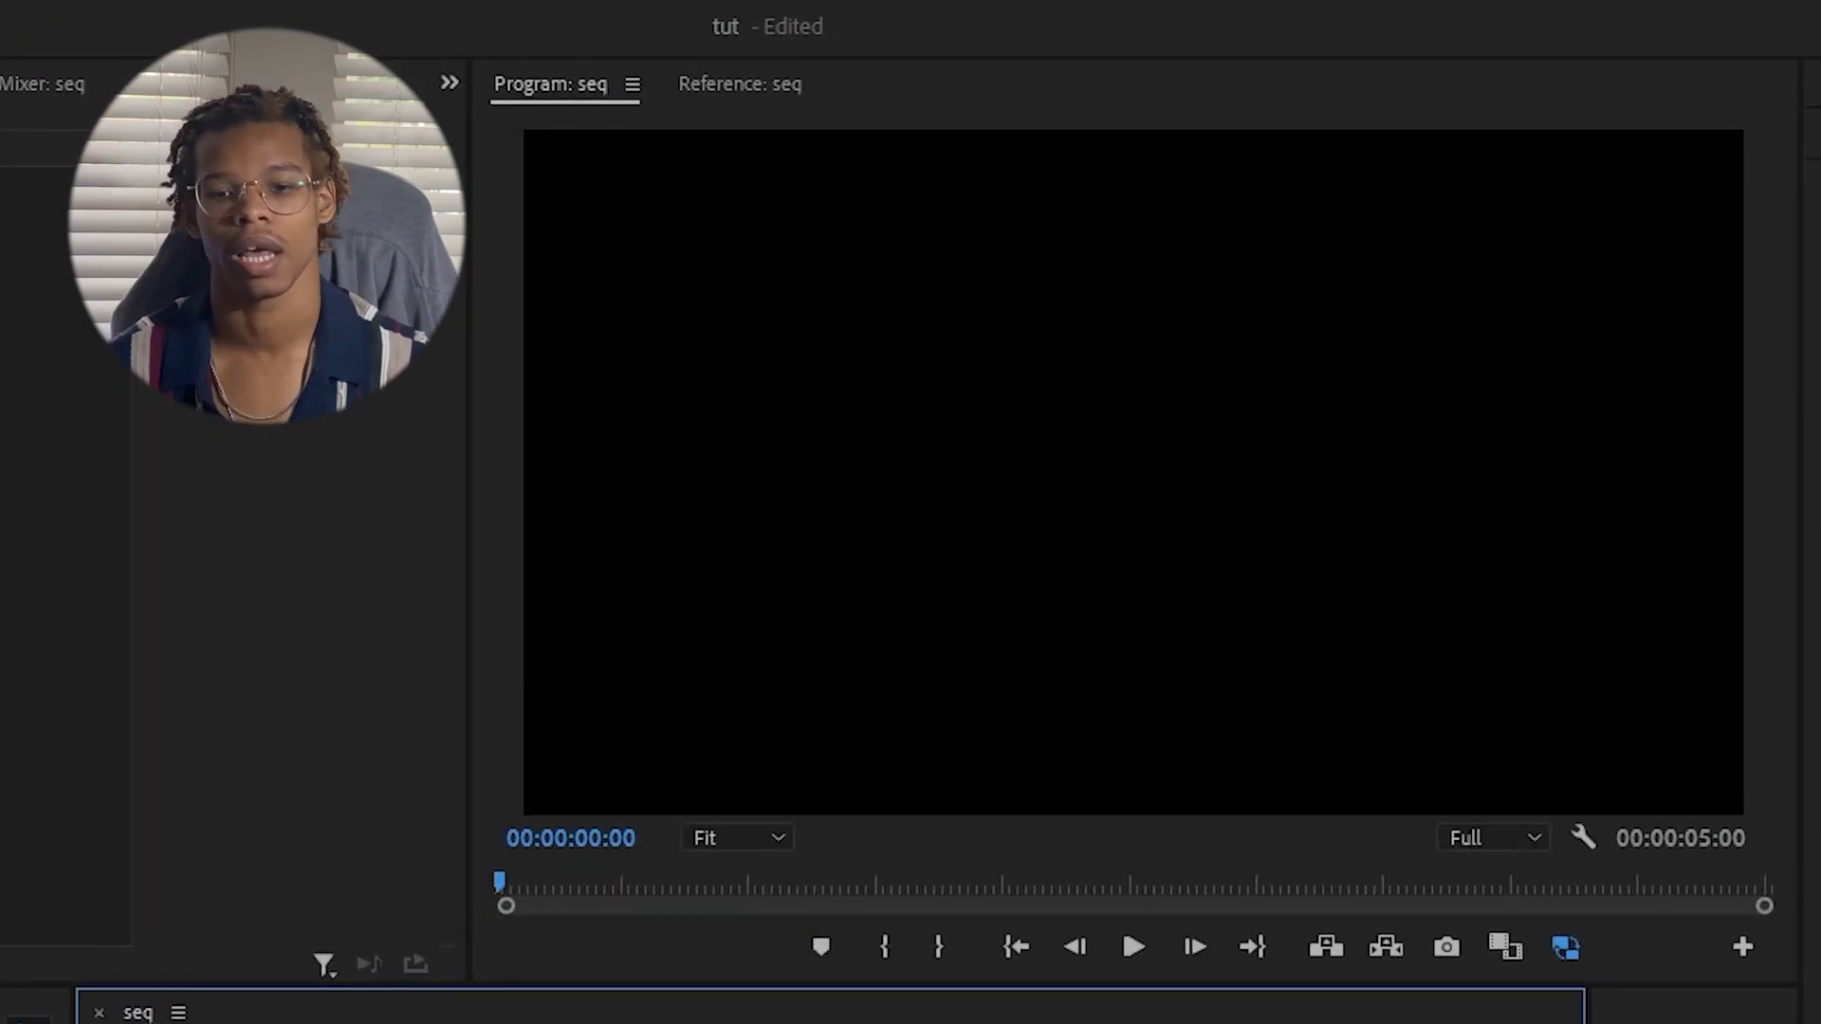
pyautogui.press('space')
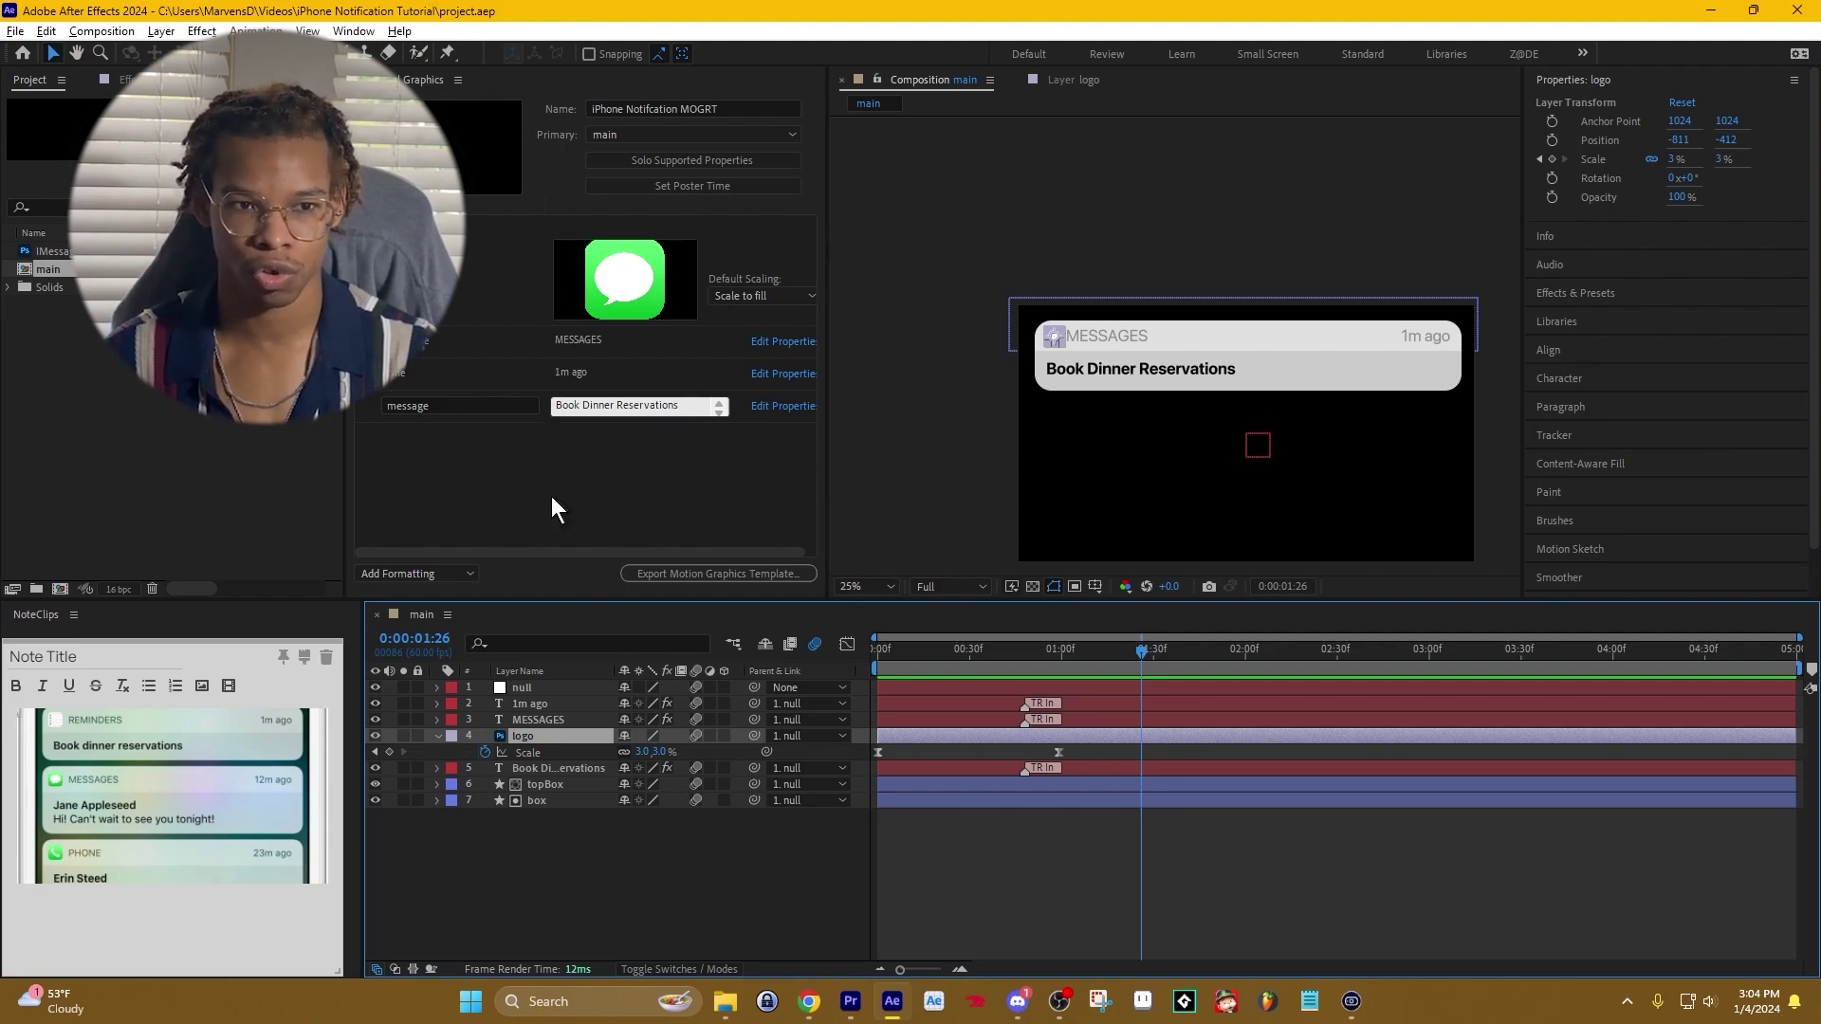
# Replace the template clip's logo in Premiere Pro with the jiggy image from the Pictures folder.
pyautogui.click(849, 1001)
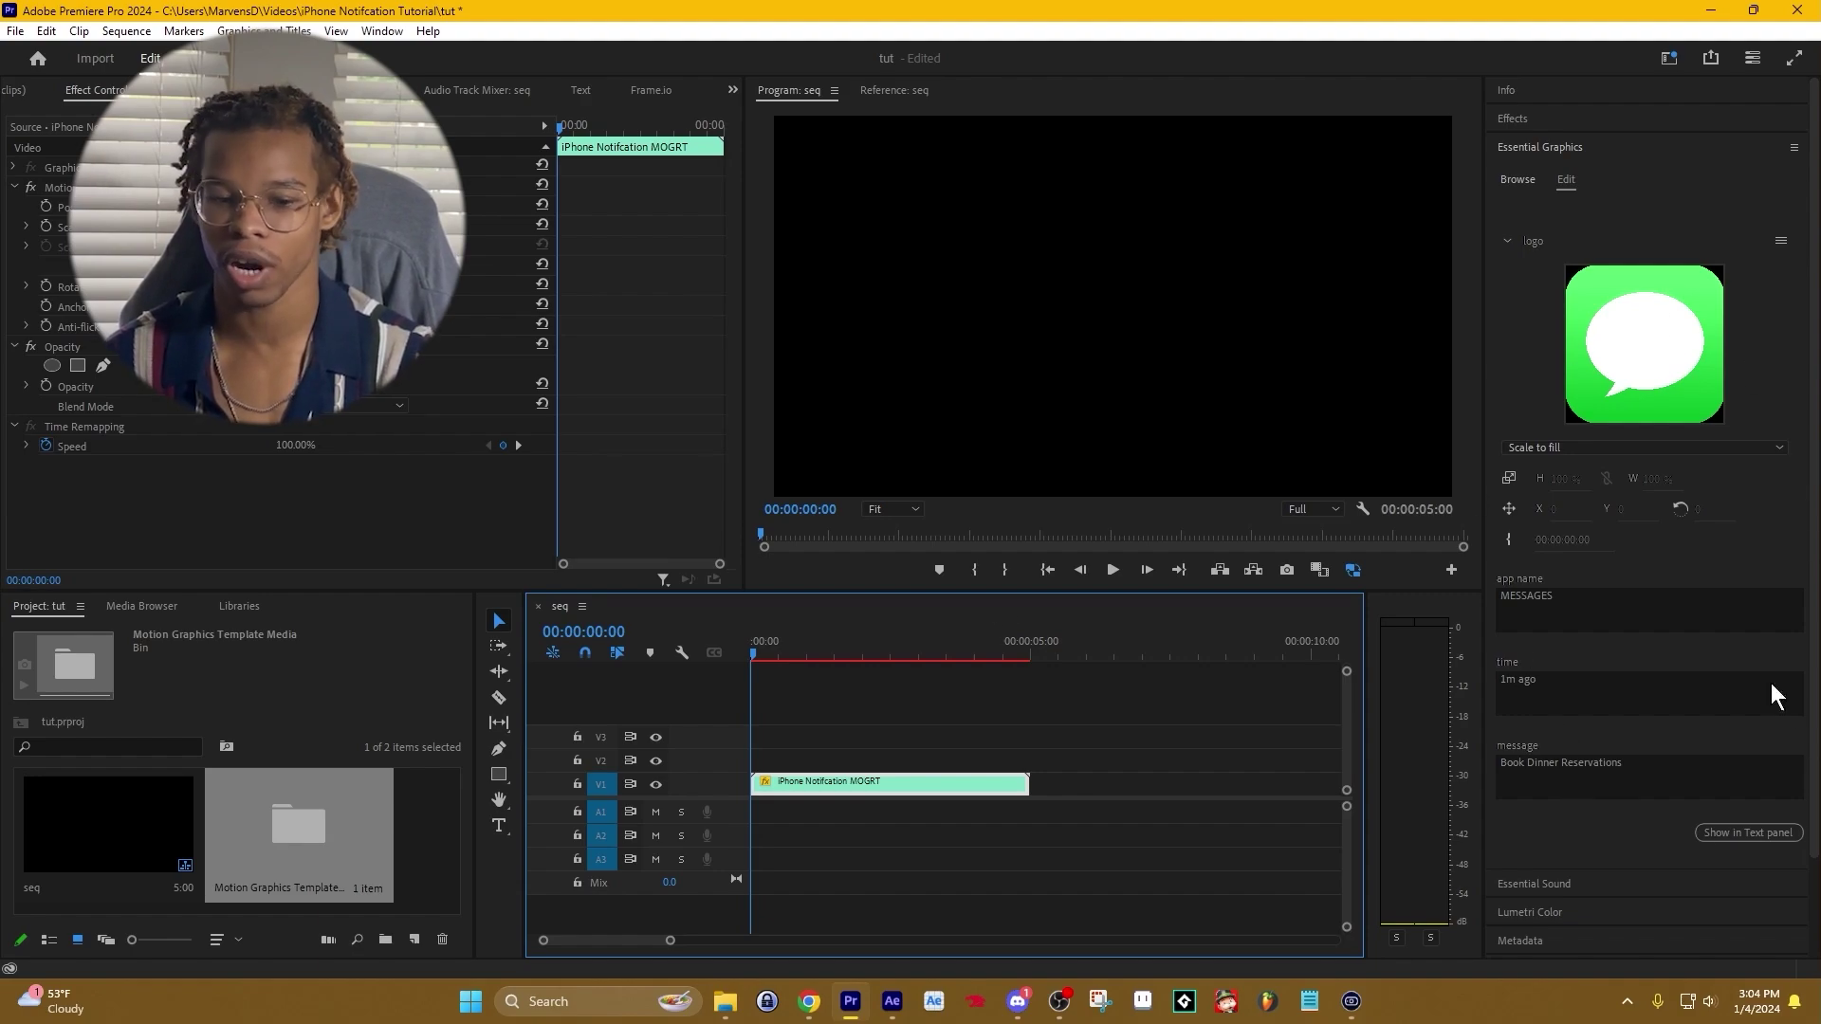
pyautogui.click(726, 1001)
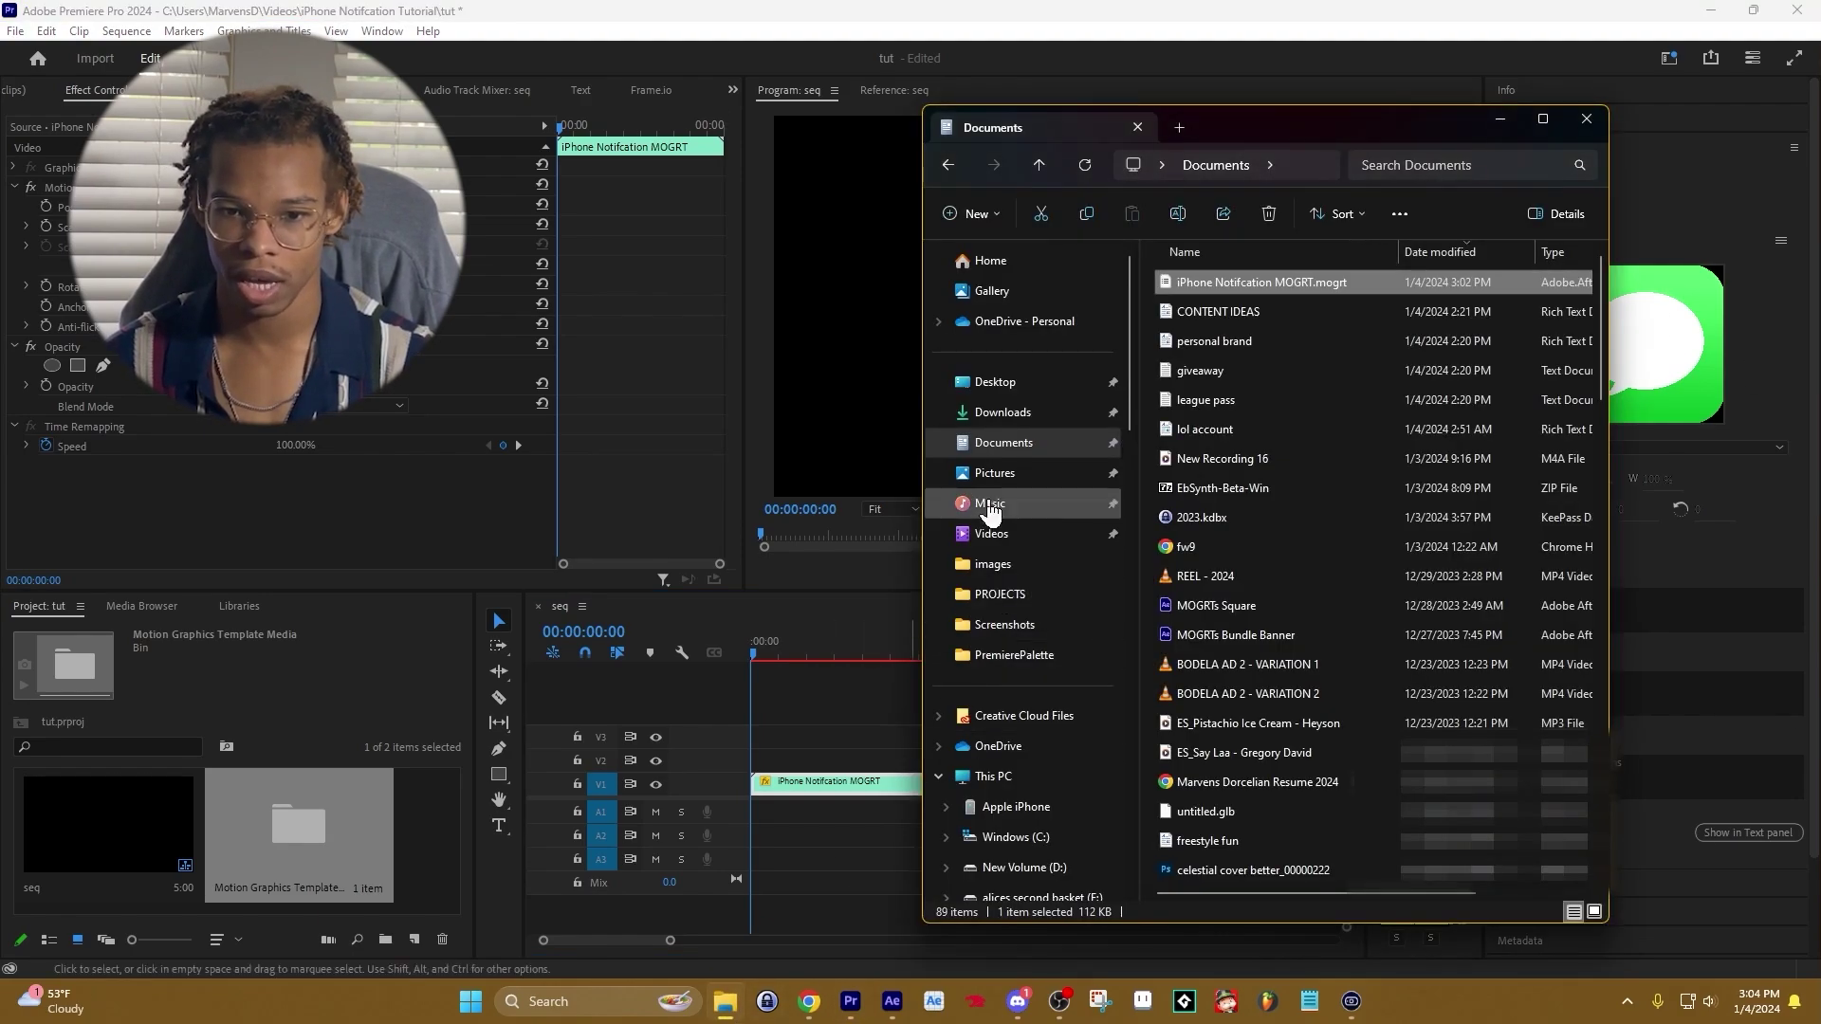
pyautogui.click(994, 472)
pyautogui.moveTo(1277, 132); pyautogui.dragTo(702, 161)
pyautogui.click(730, 595)
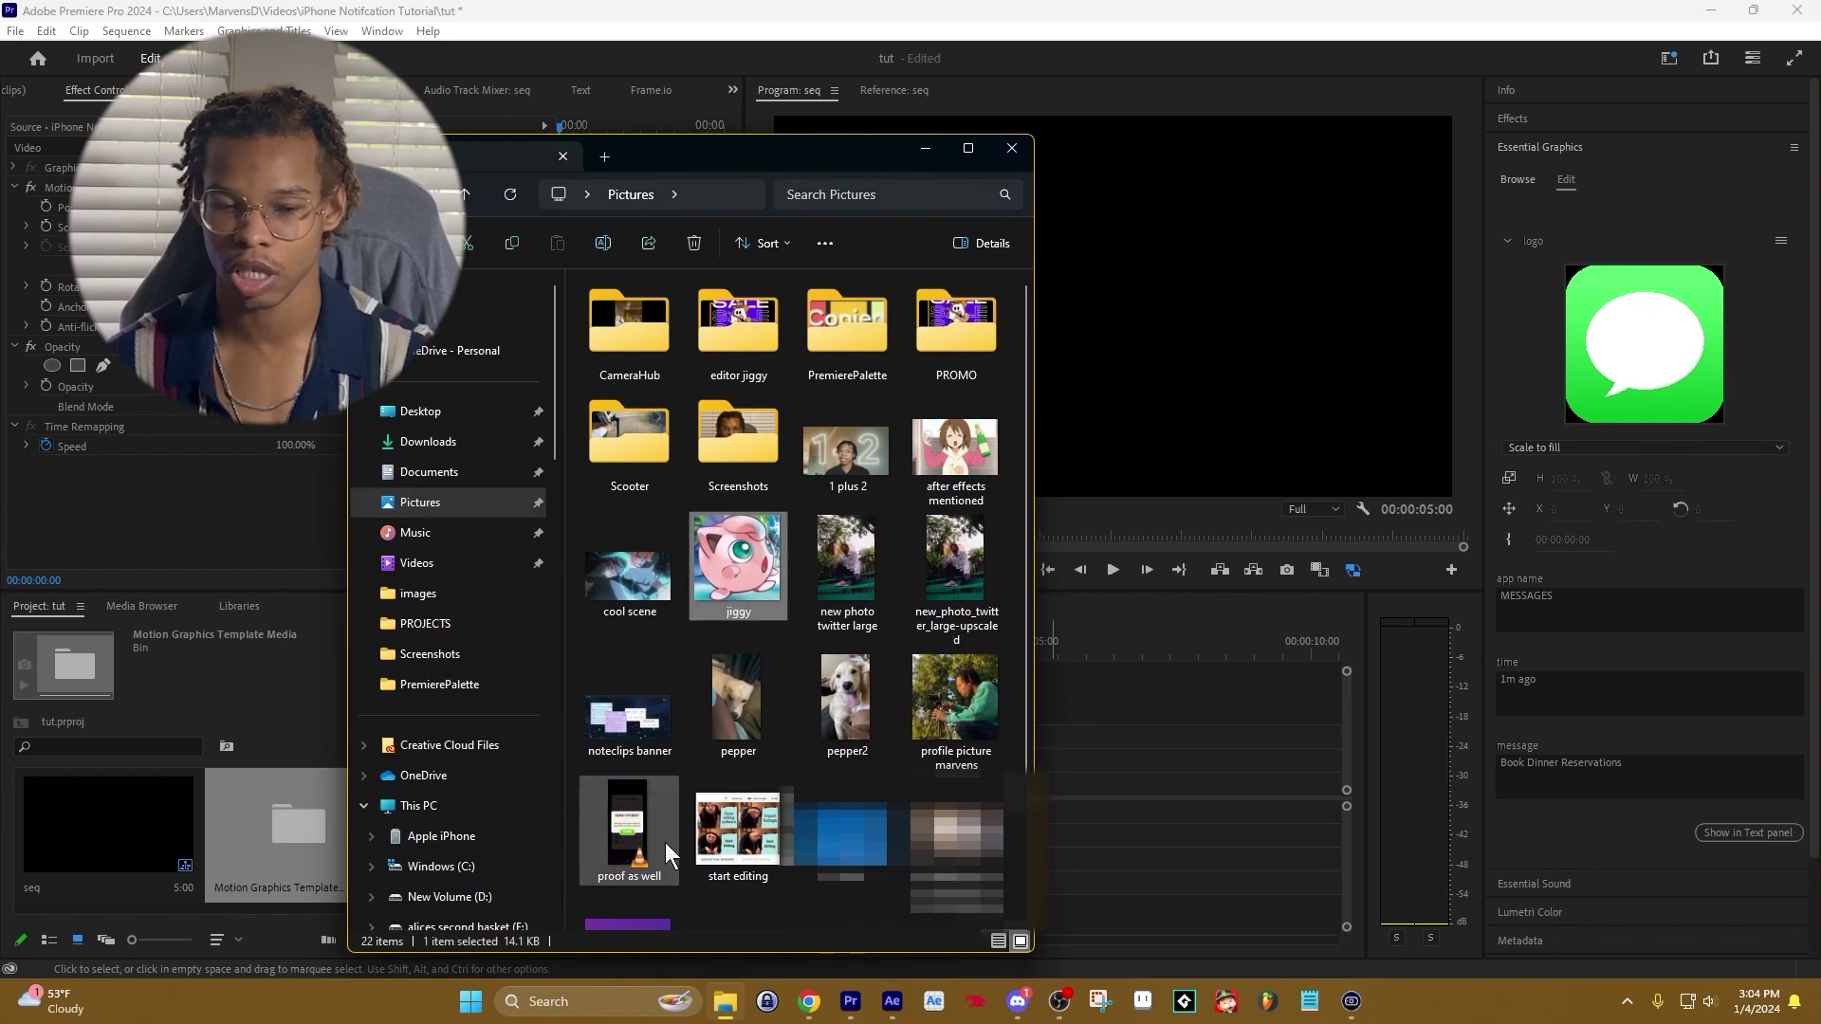
pyautogui.moveTo(708, 601); pyautogui.dragTo(1669, 417)
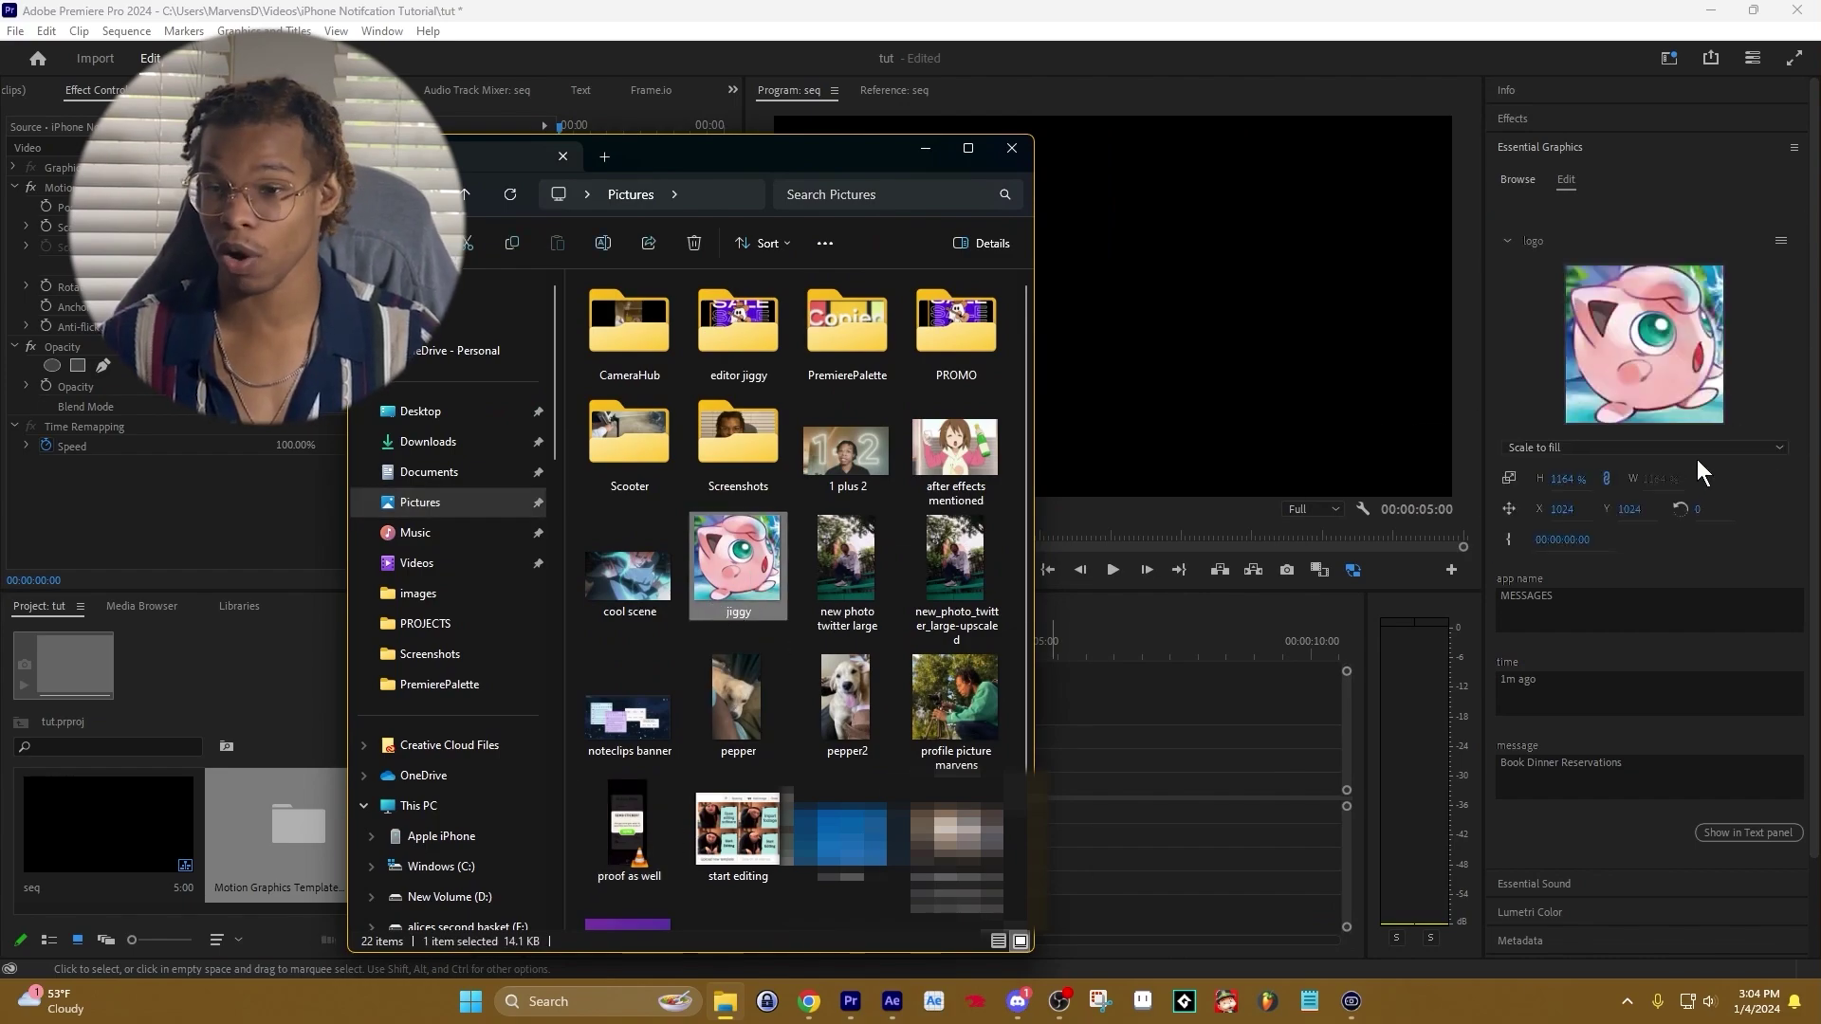
# Set the clip's app name to "JIGGY", time to "6 years ago" and message to "subscribe", and play the sequence.
pyautogui.click(1669, 611)
pyautogui.write('JIGGY')
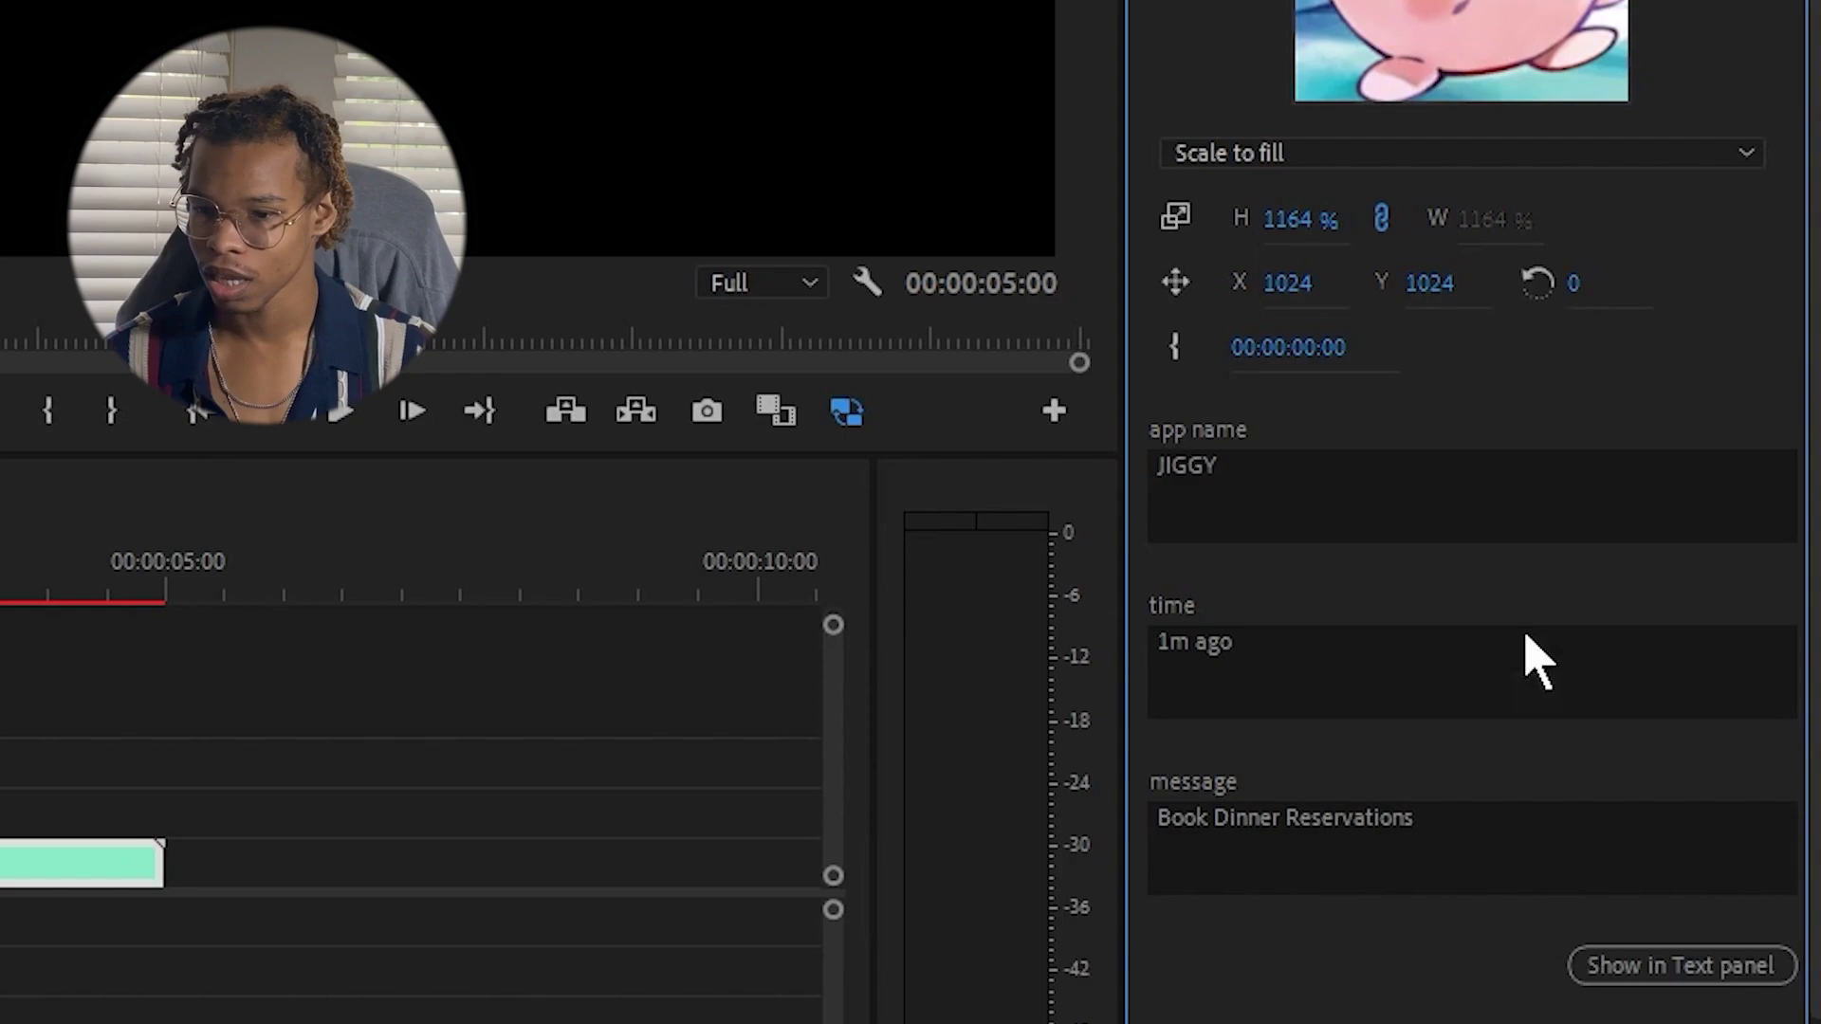
pyautogui.click(1671, 676)
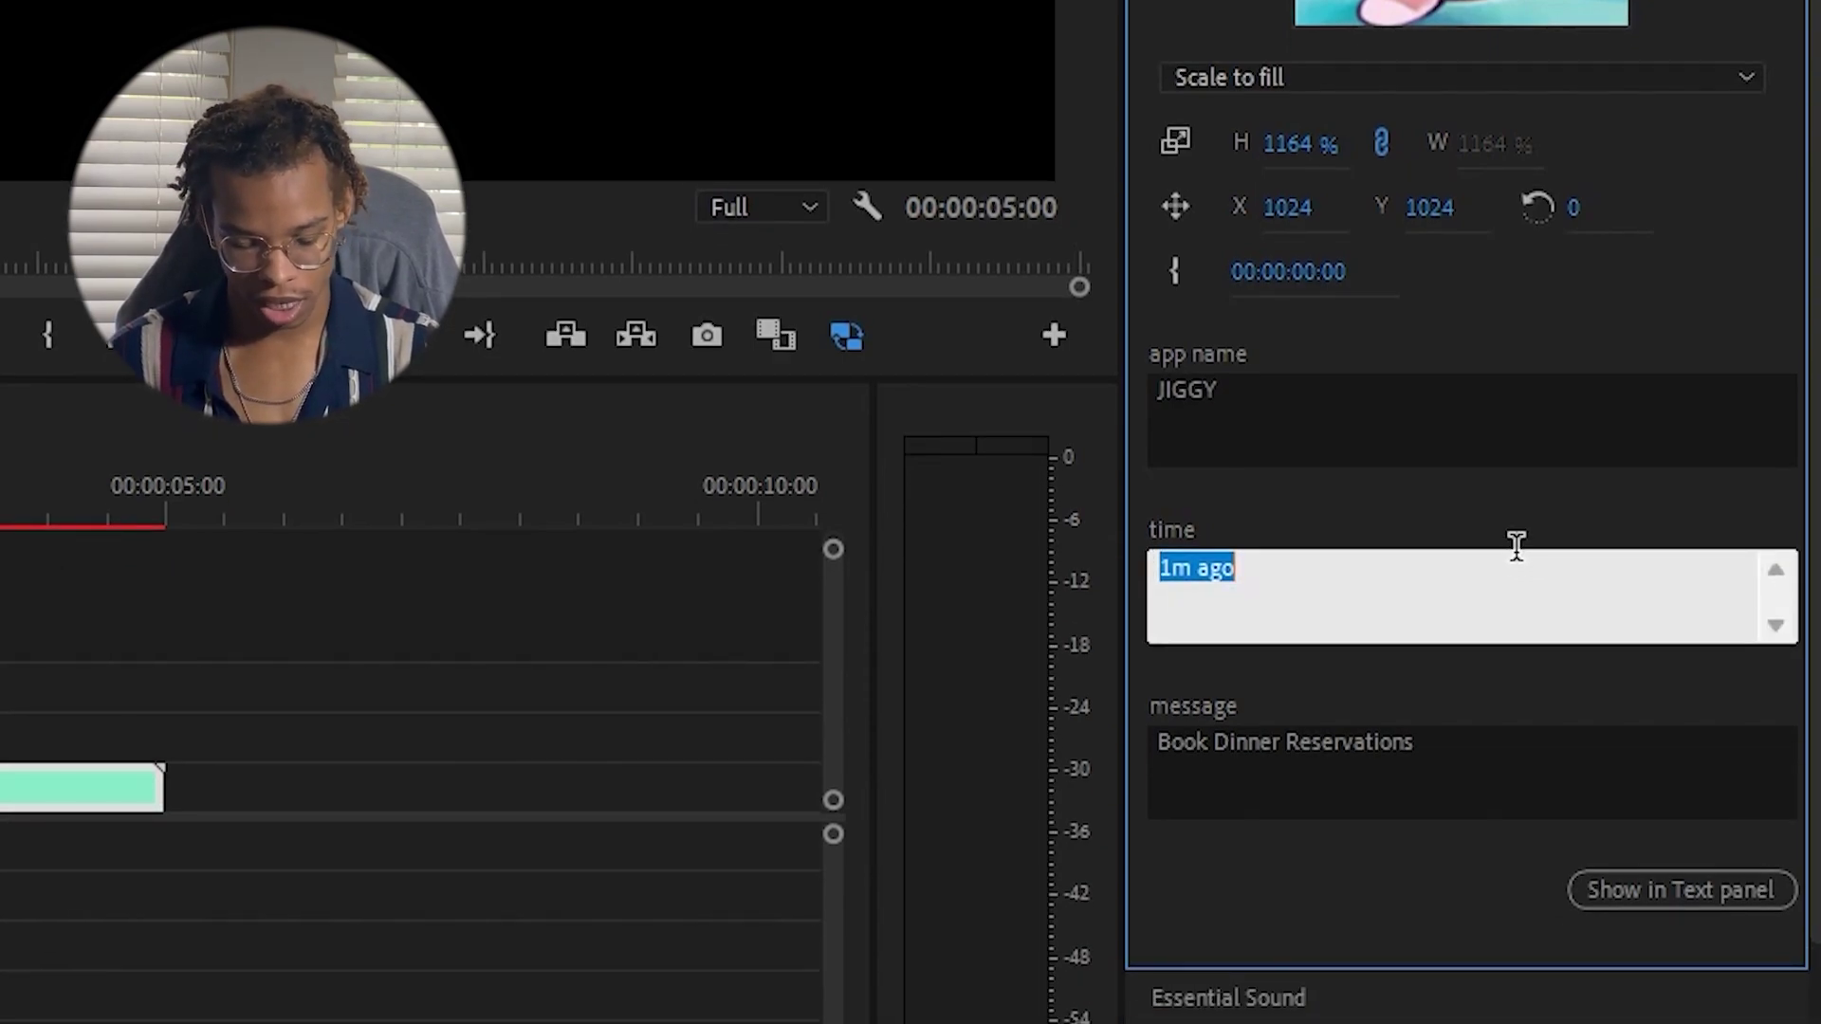
pyautogui.write('6 years')
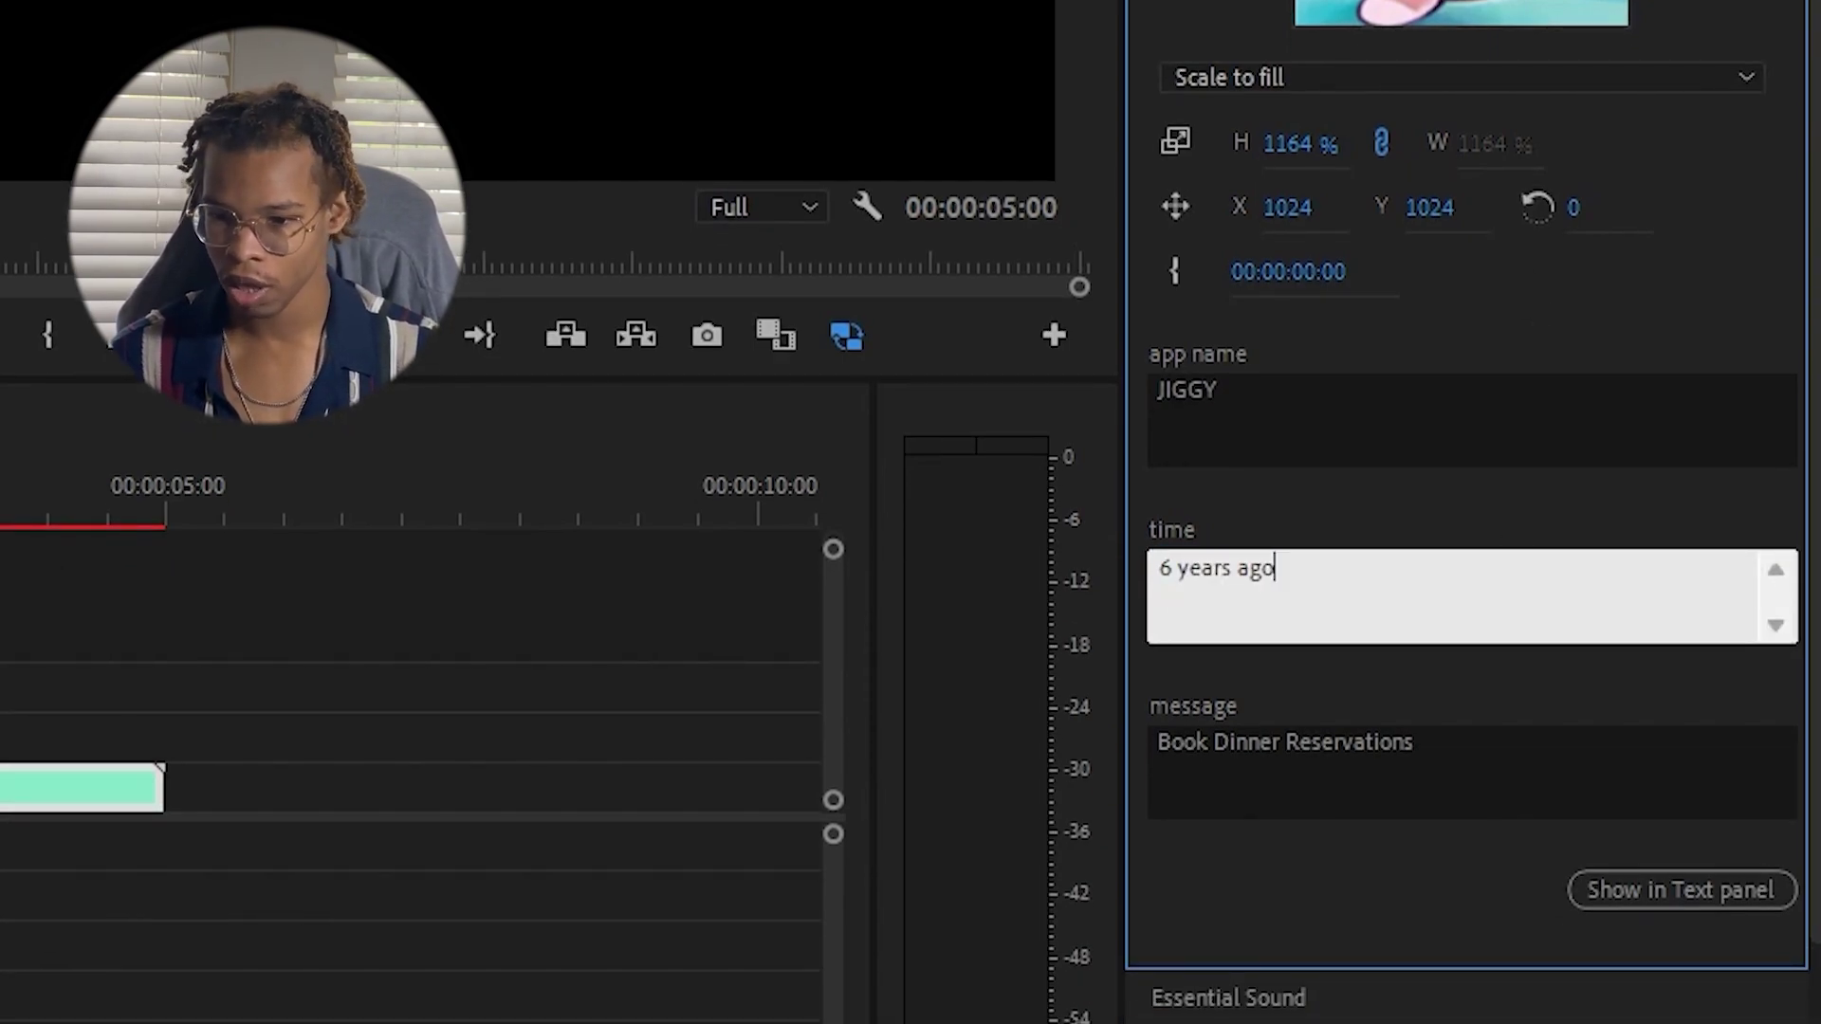
pyautogui.click(1495, 743)
pyautogui.write('suybs')
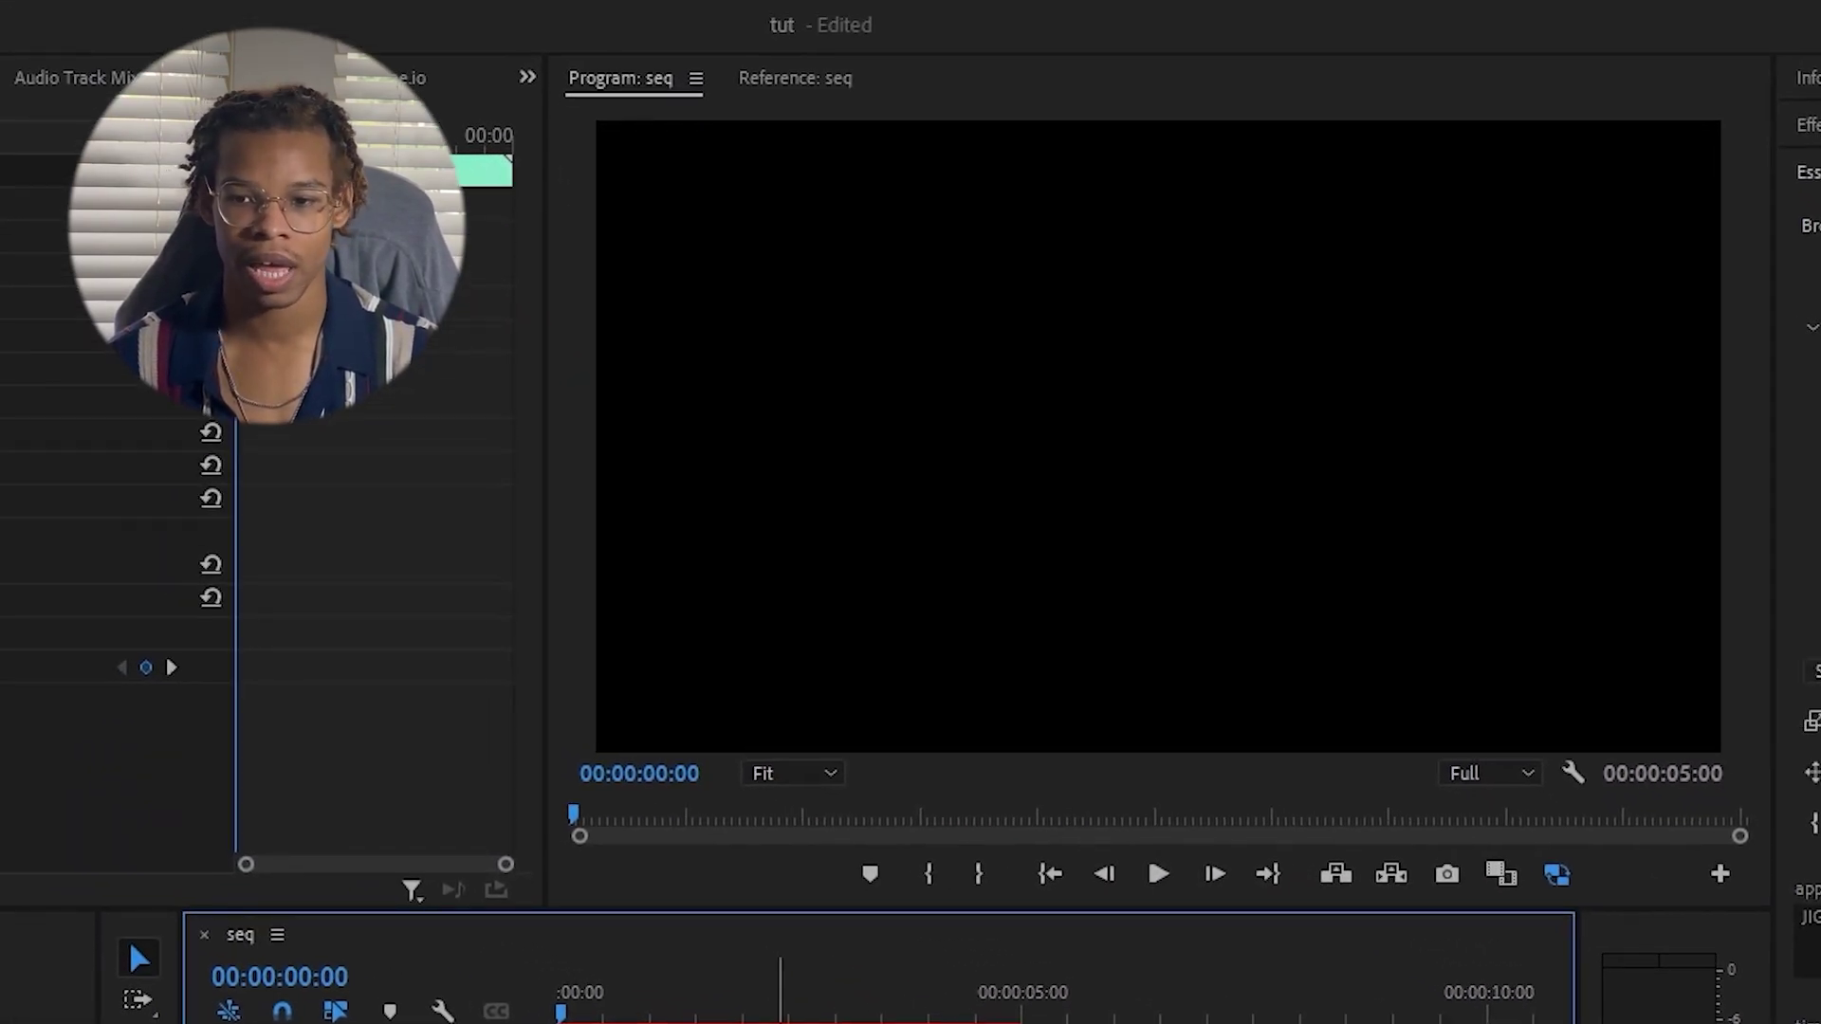
pyautogui.press('space')
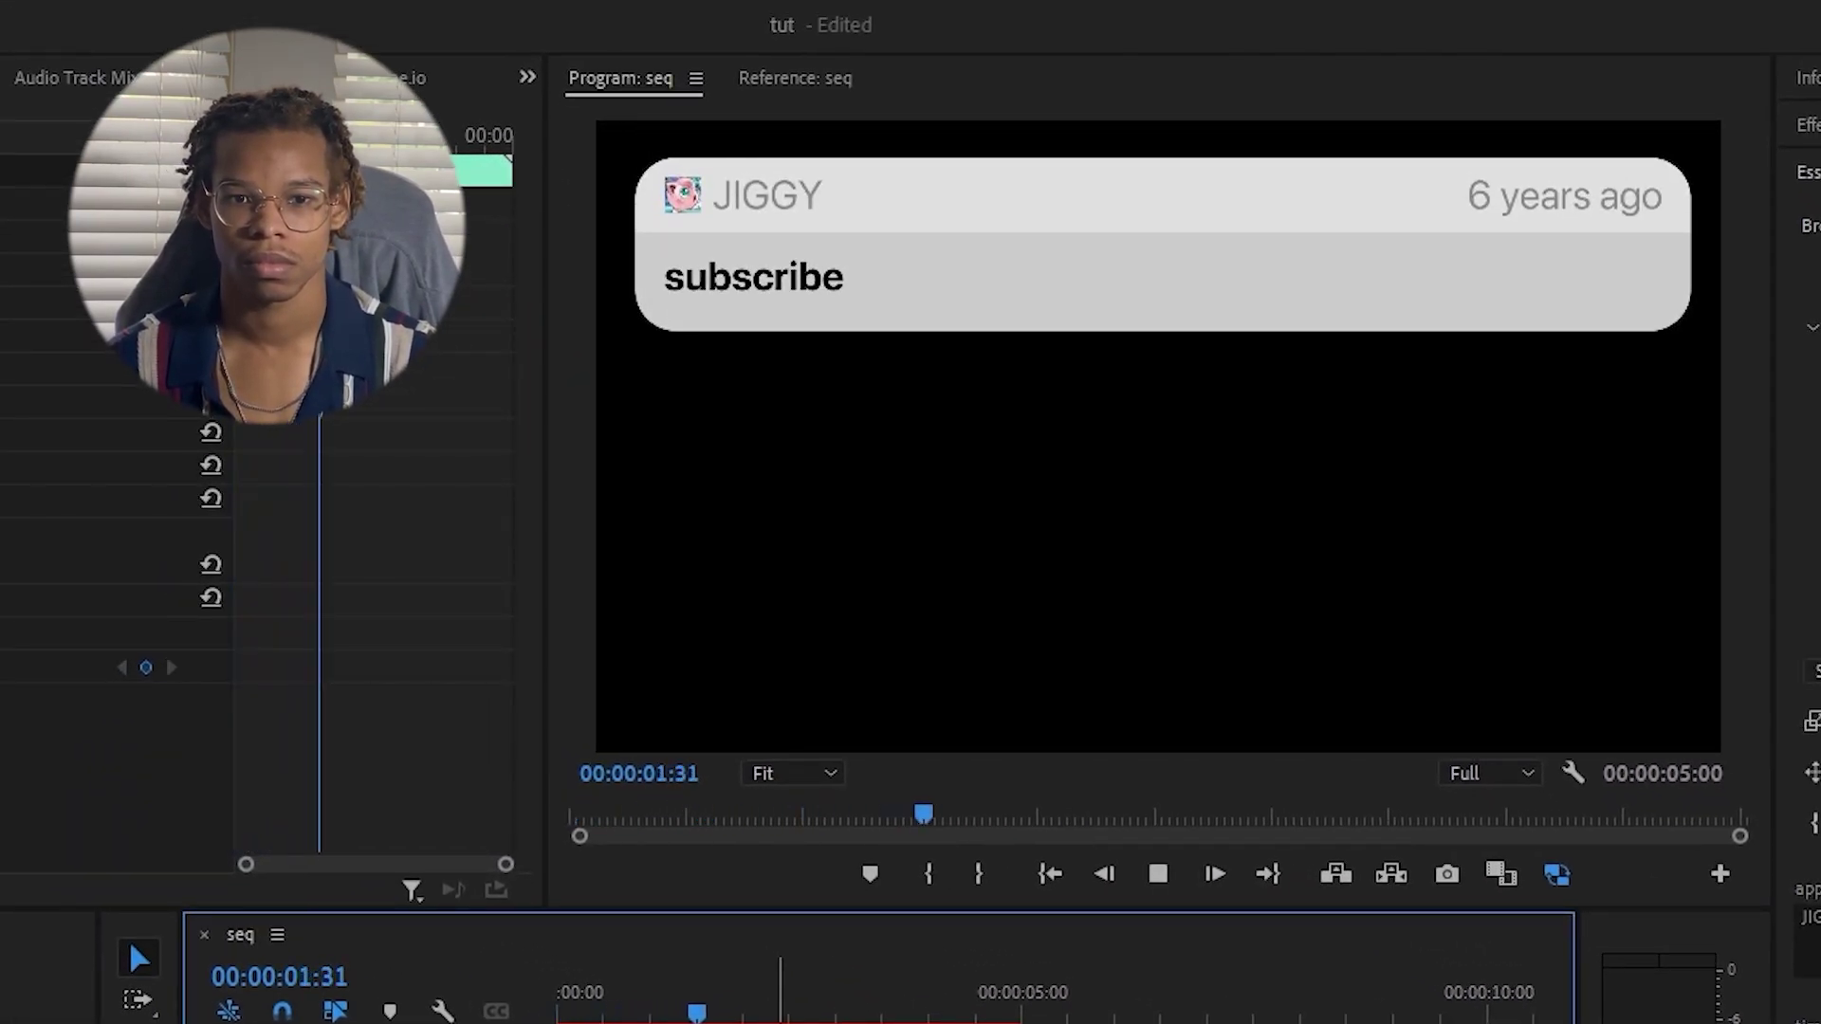
pyautogui.press('space')
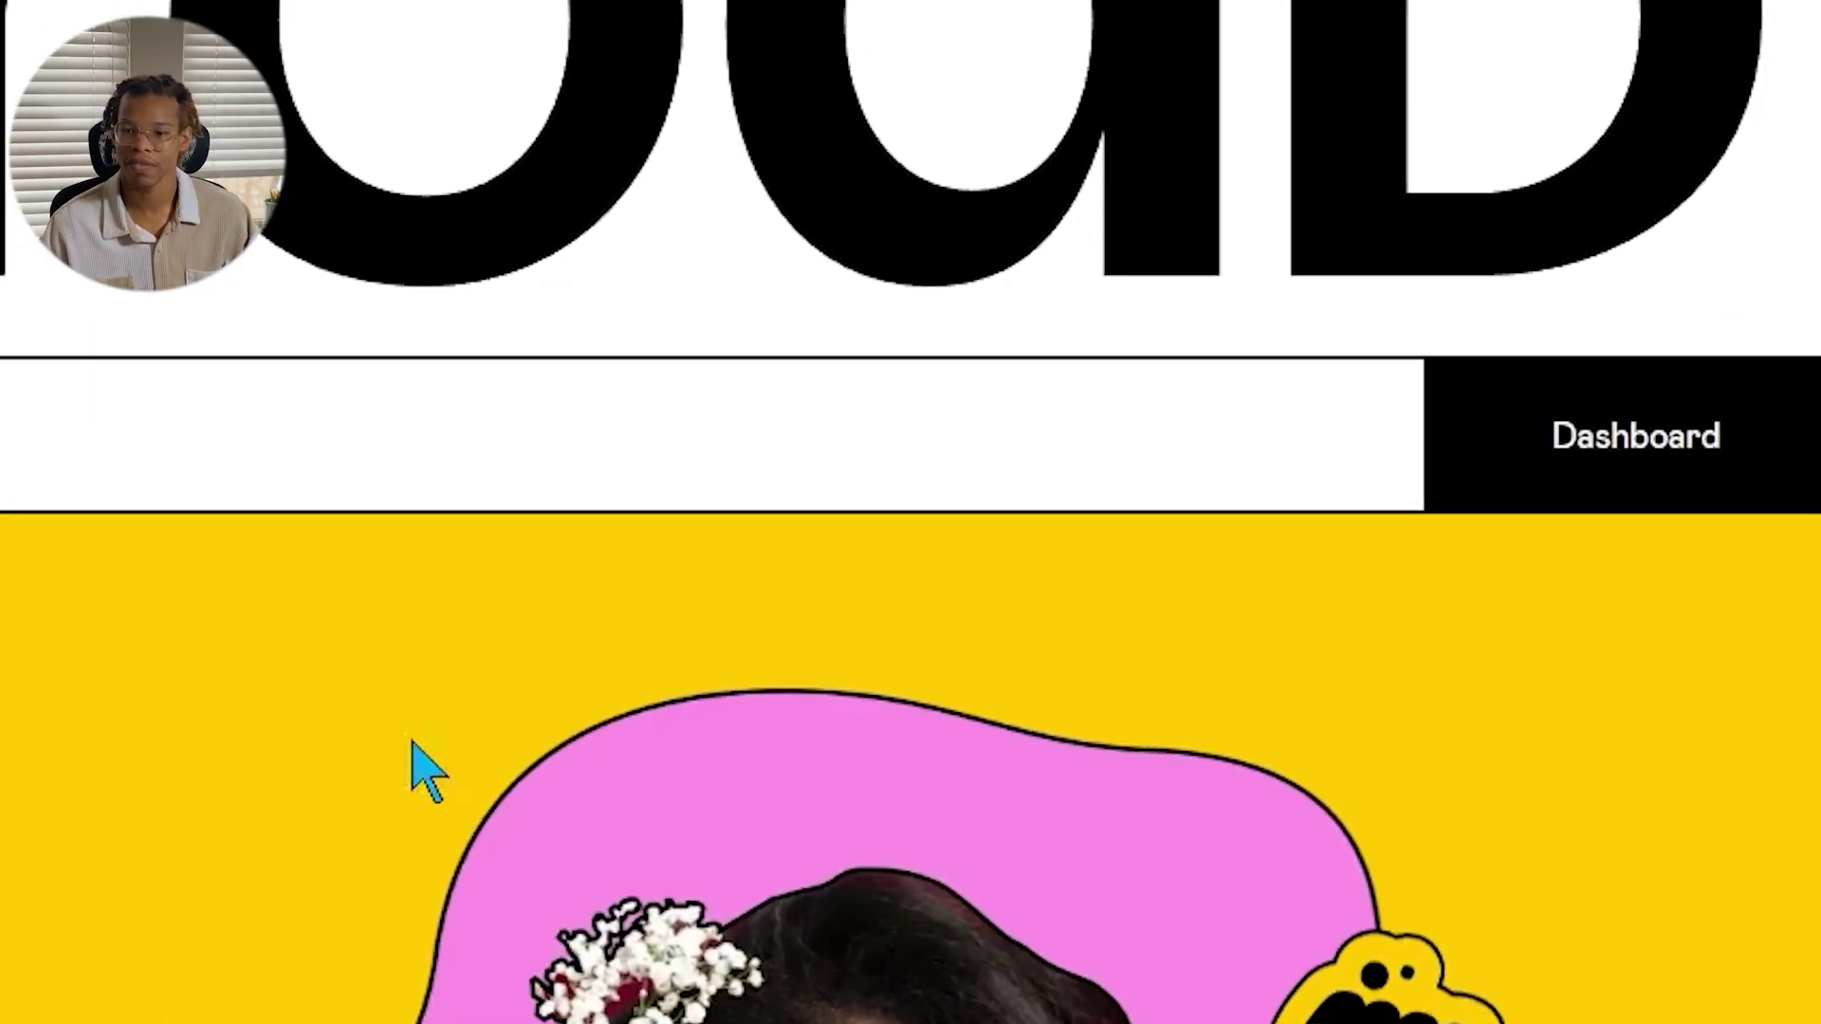
# Switch to the Gumroad dashboard and start a digital product named "iPhone Notification Project Files + MOGRT" priced at $0.
pyautogui.click(1698, 432)
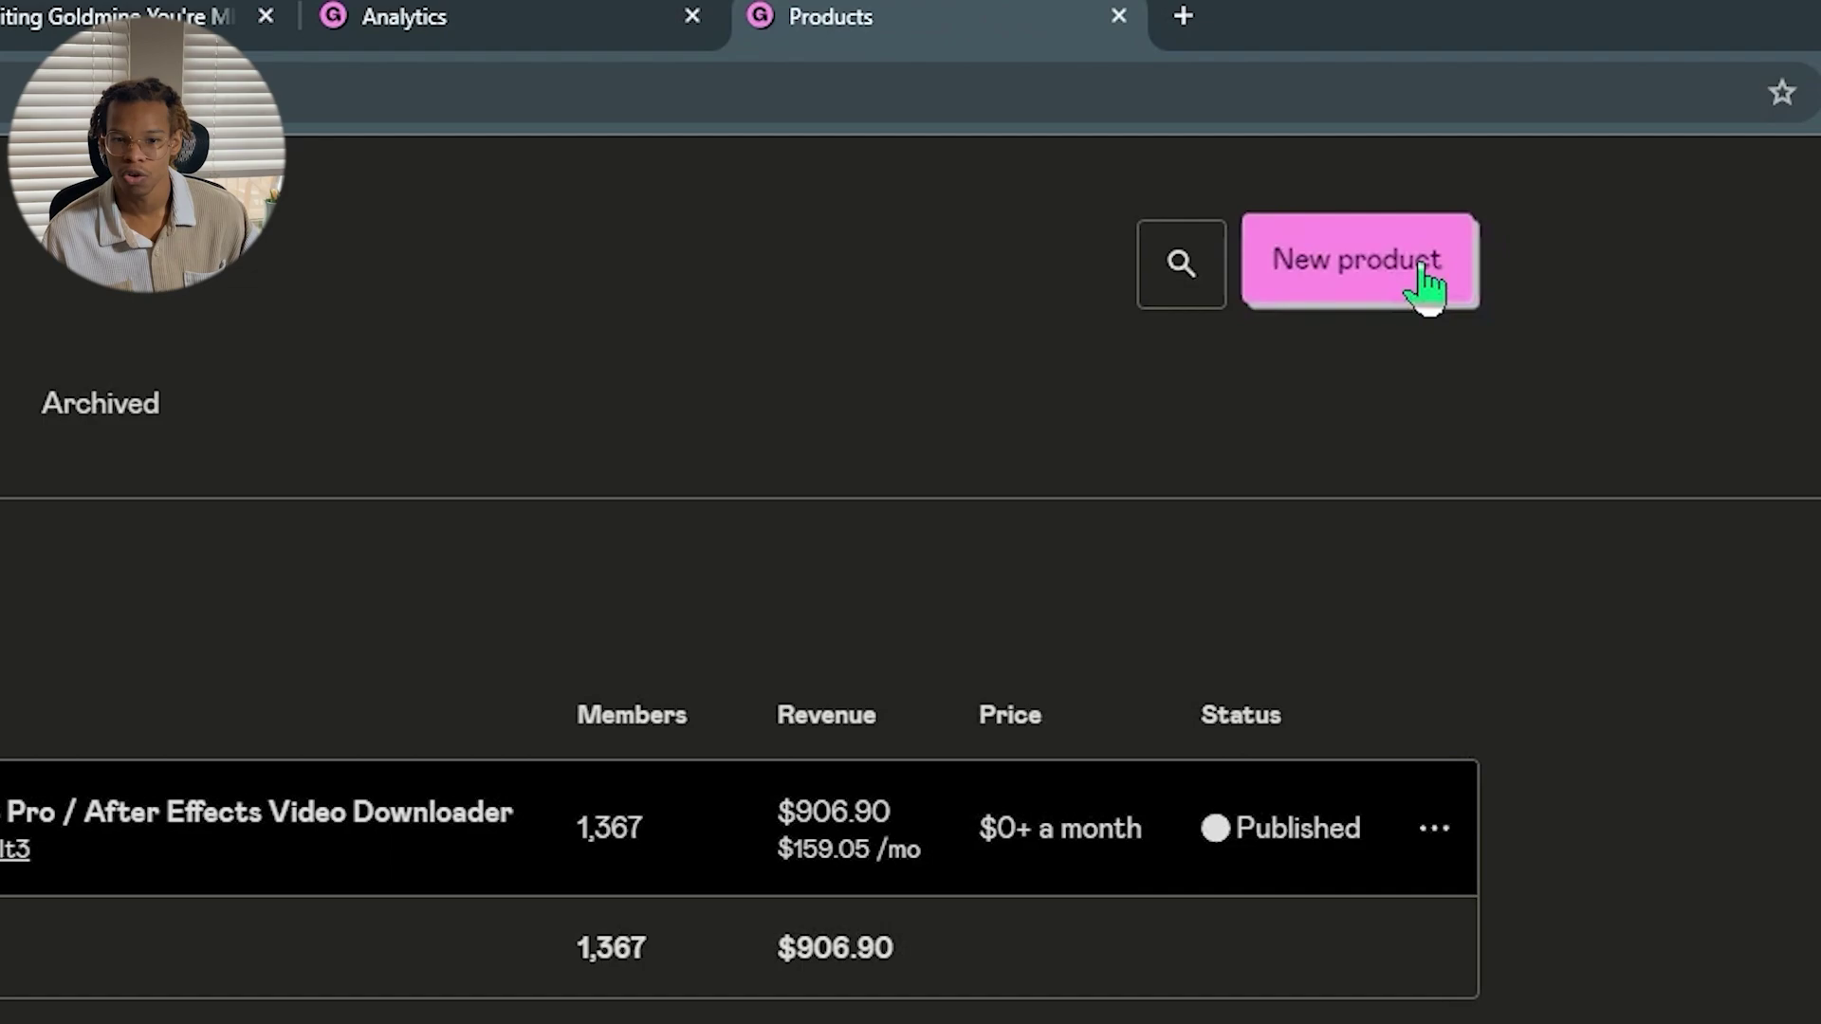
pyautogui.click(1413, 284)
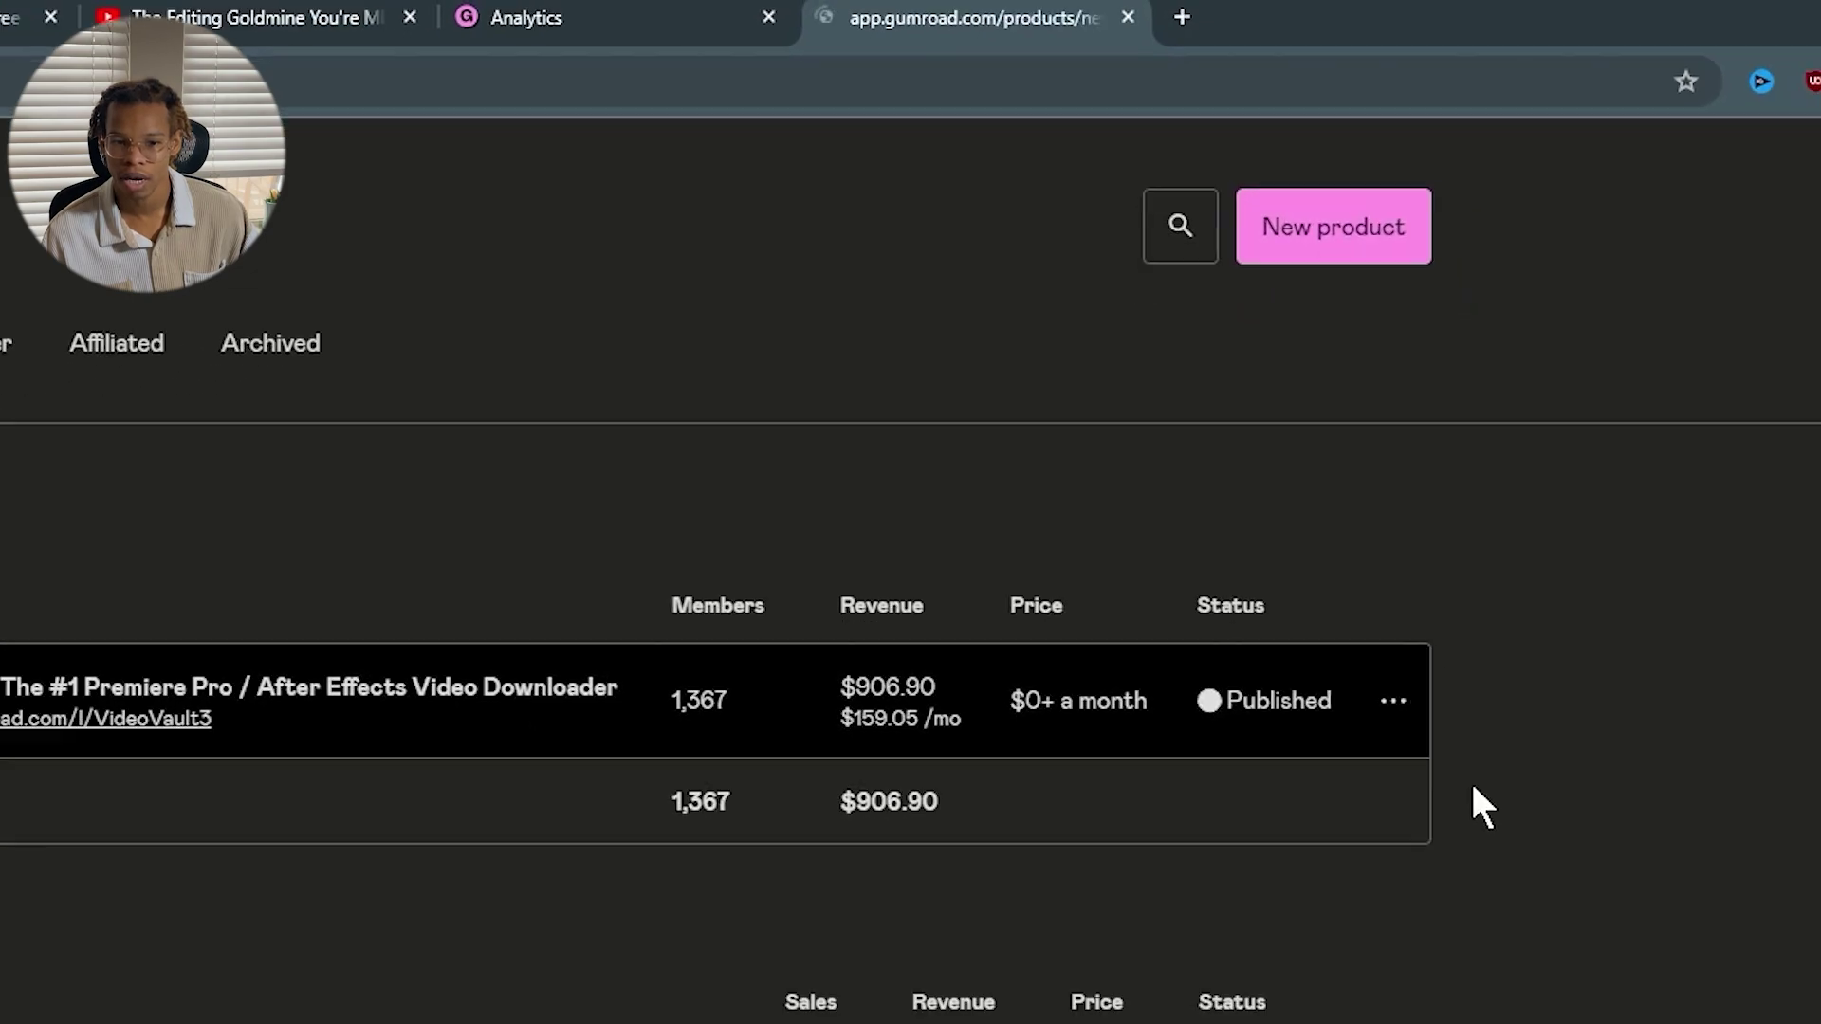
pyautogui.click(1044, 345)
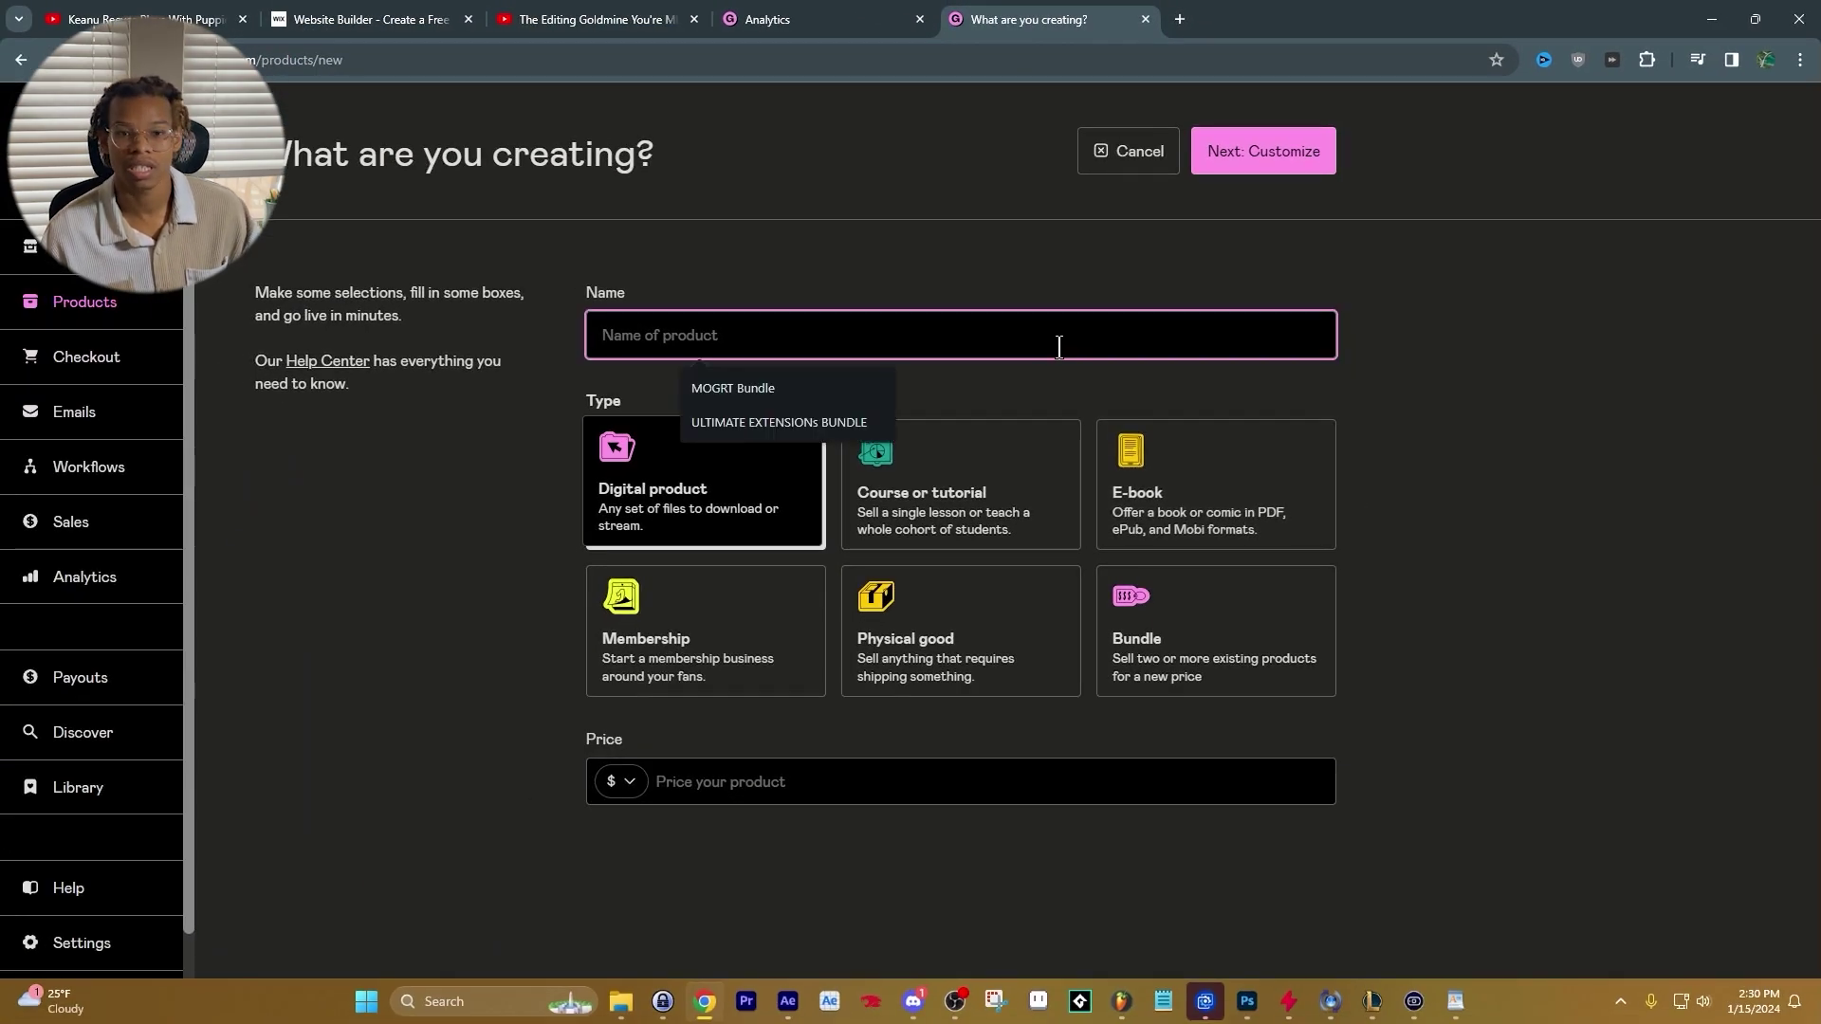
pyautogui.press('Escape')
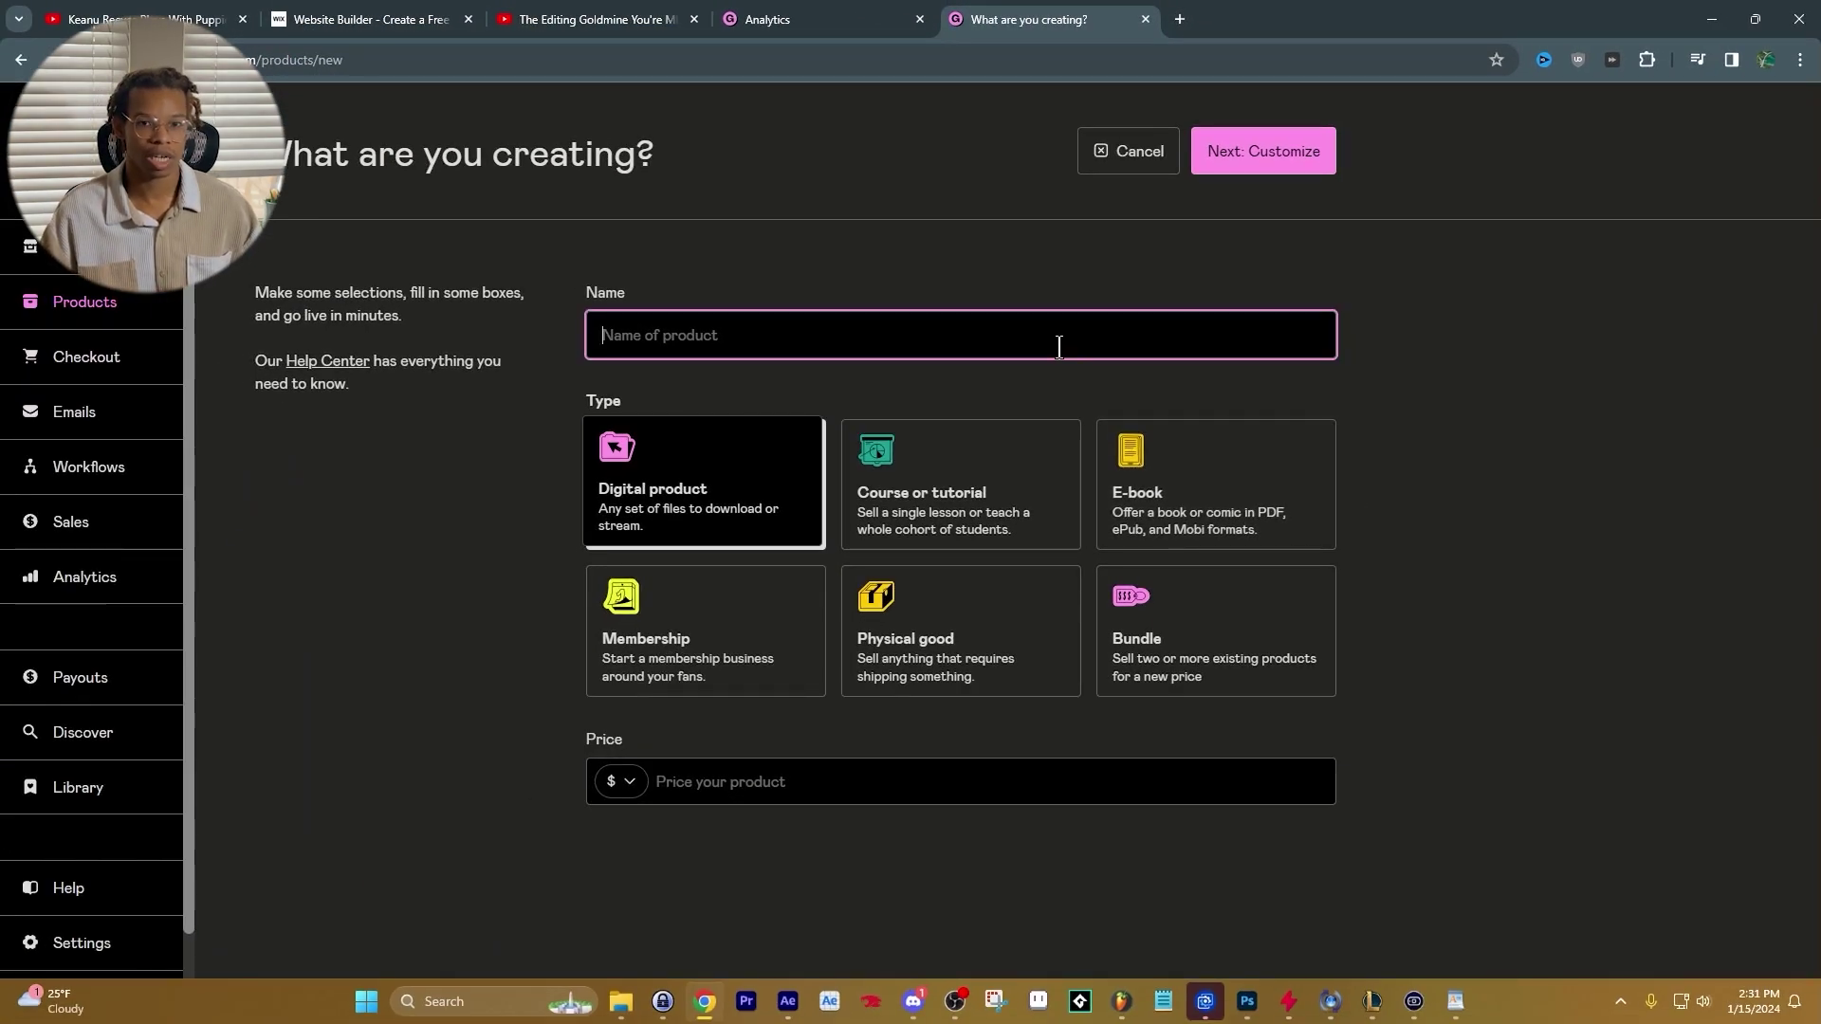
pyautogui.click(1059, 346)
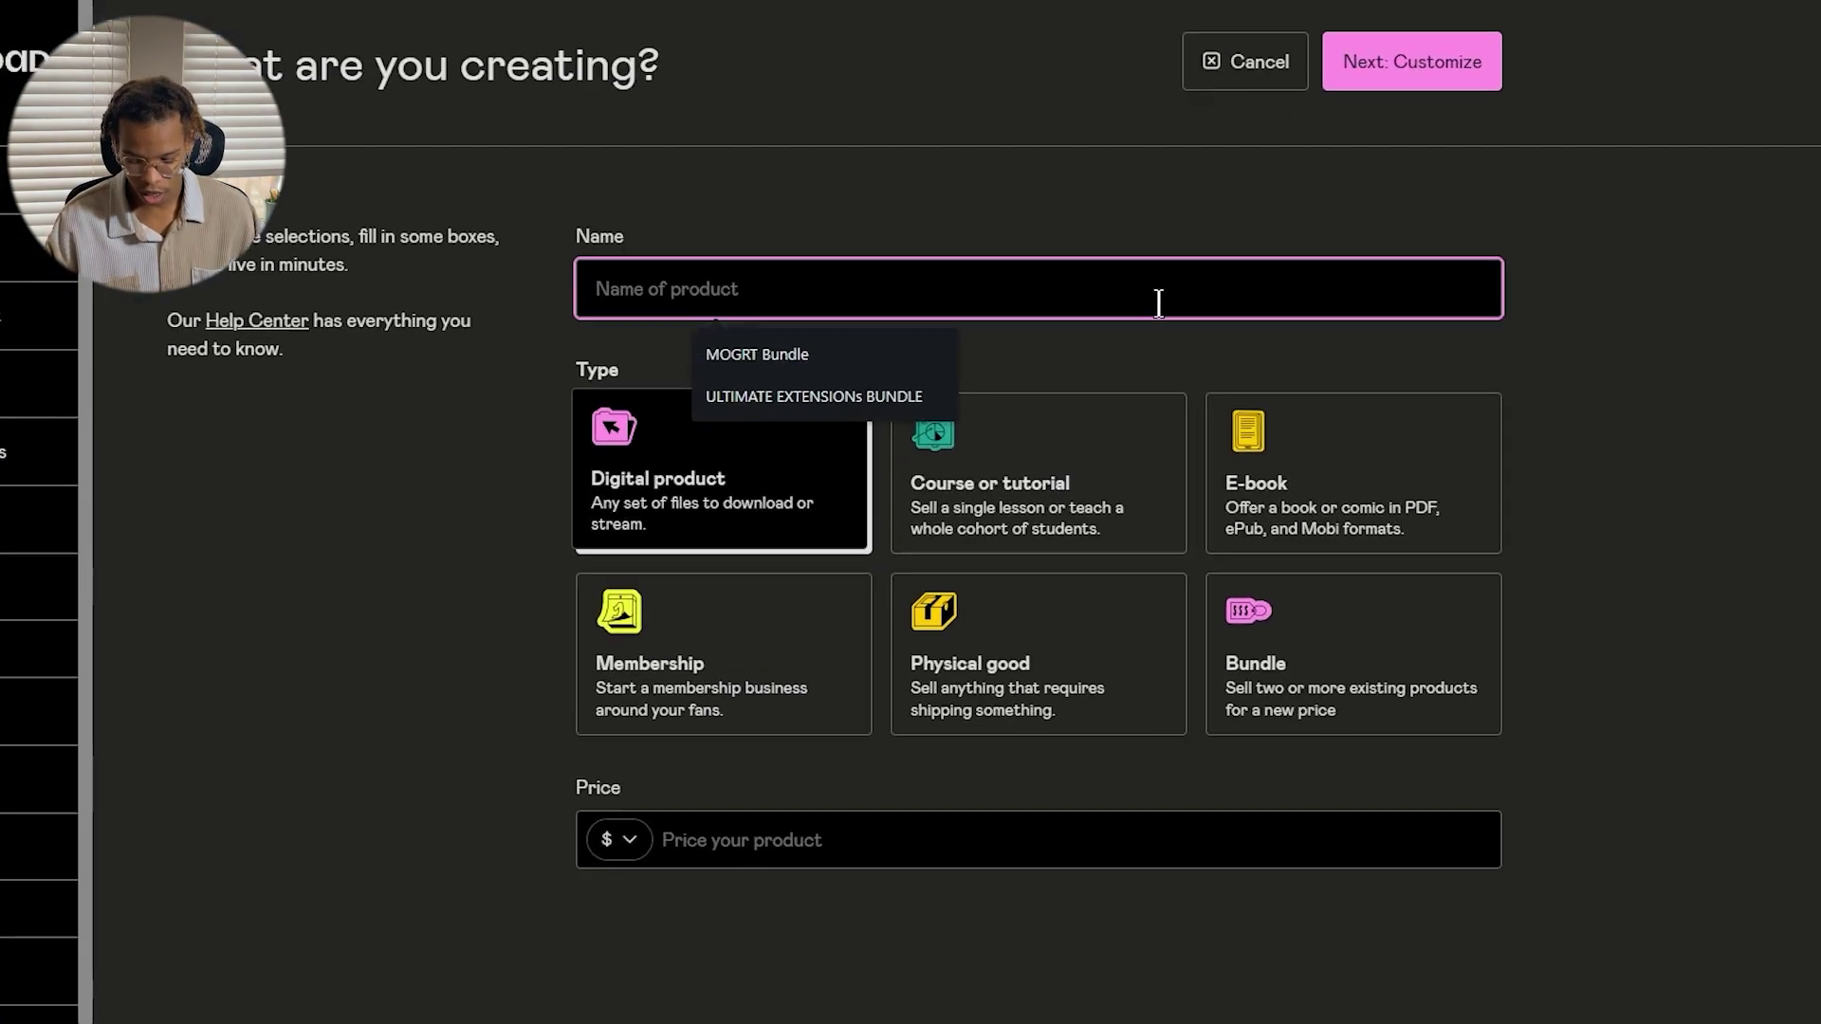
pyautogui.write('ip')
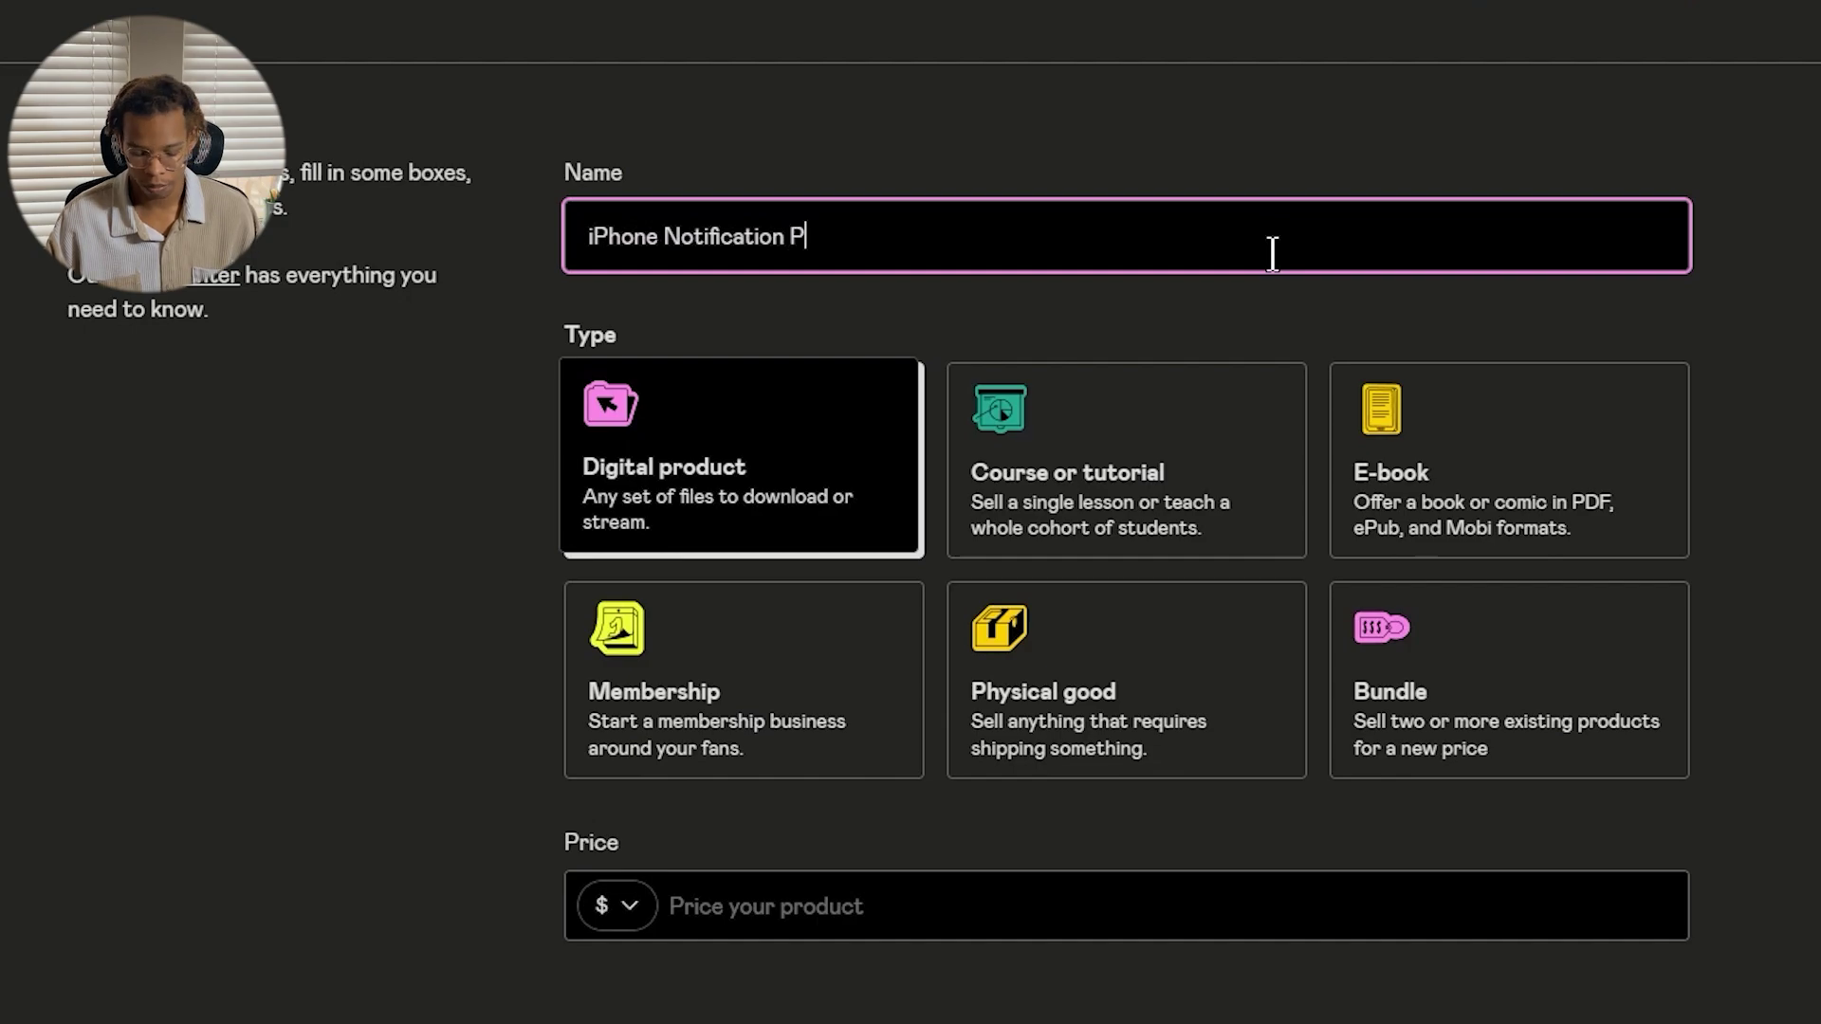
pyautogui.write('roject Files + MOGRT')
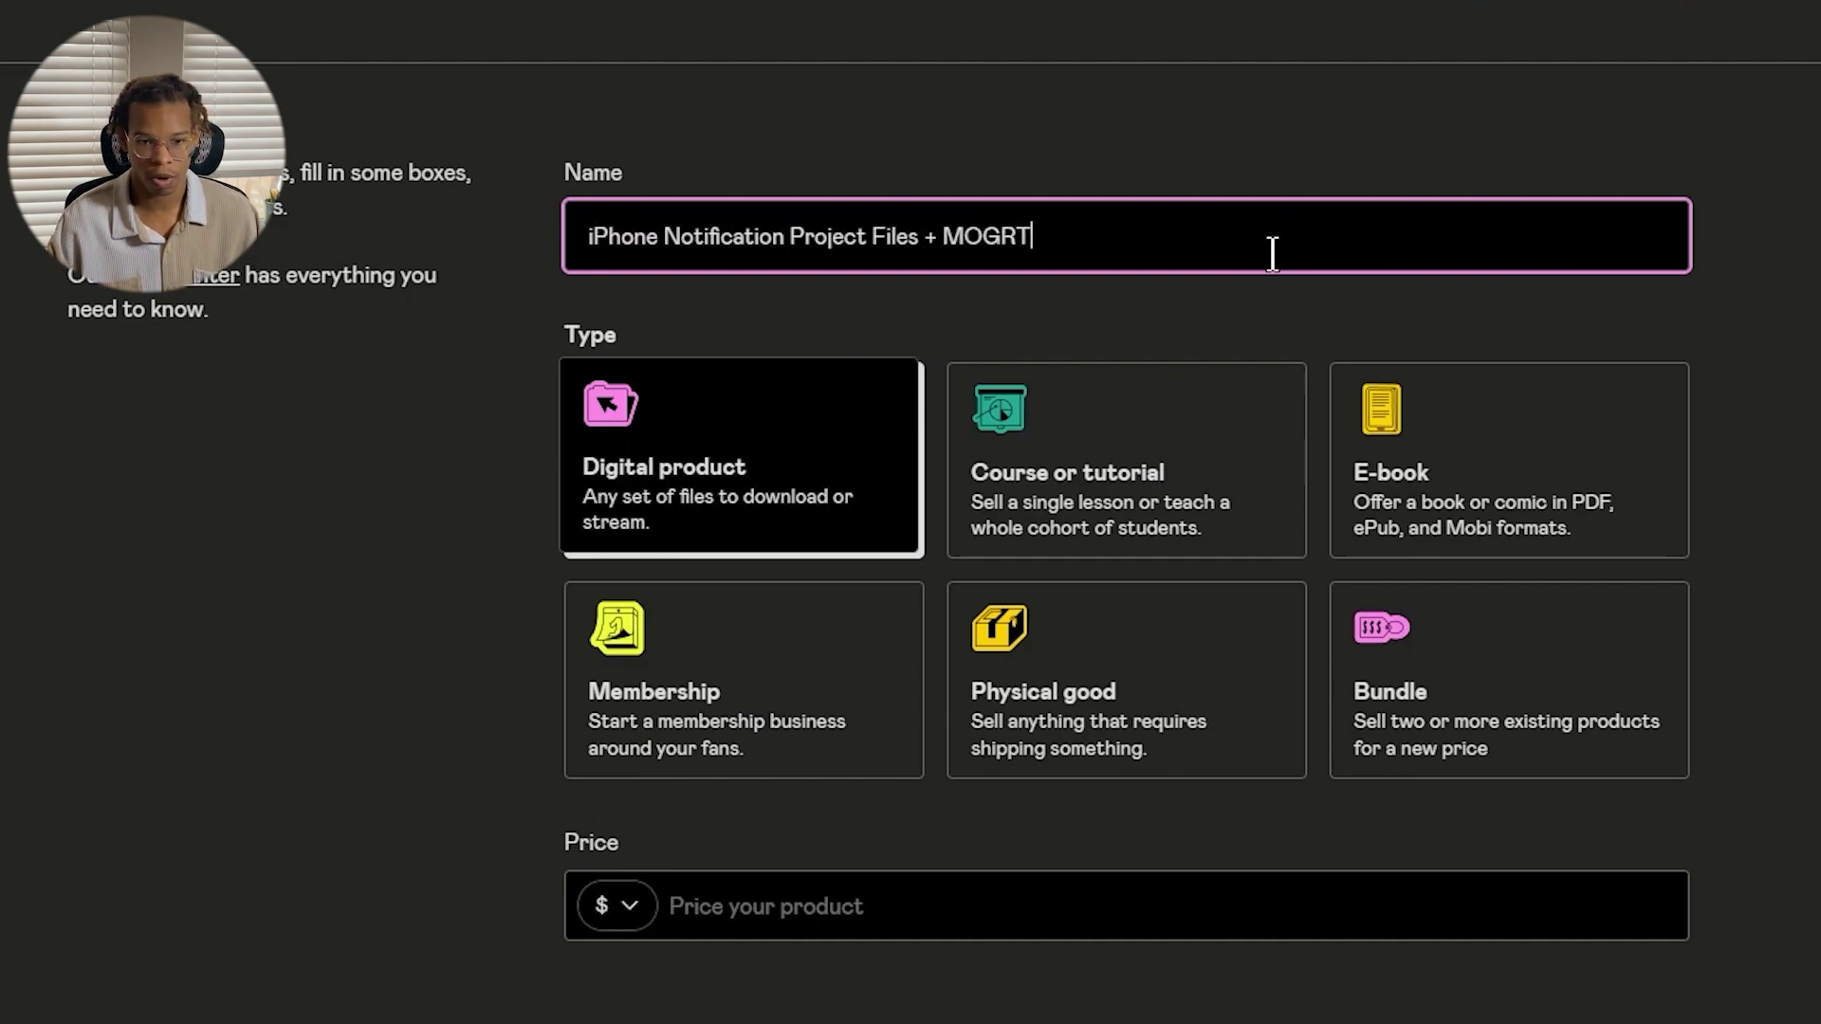
pyautogui.click(977, 903)
pyautogui.write('0')
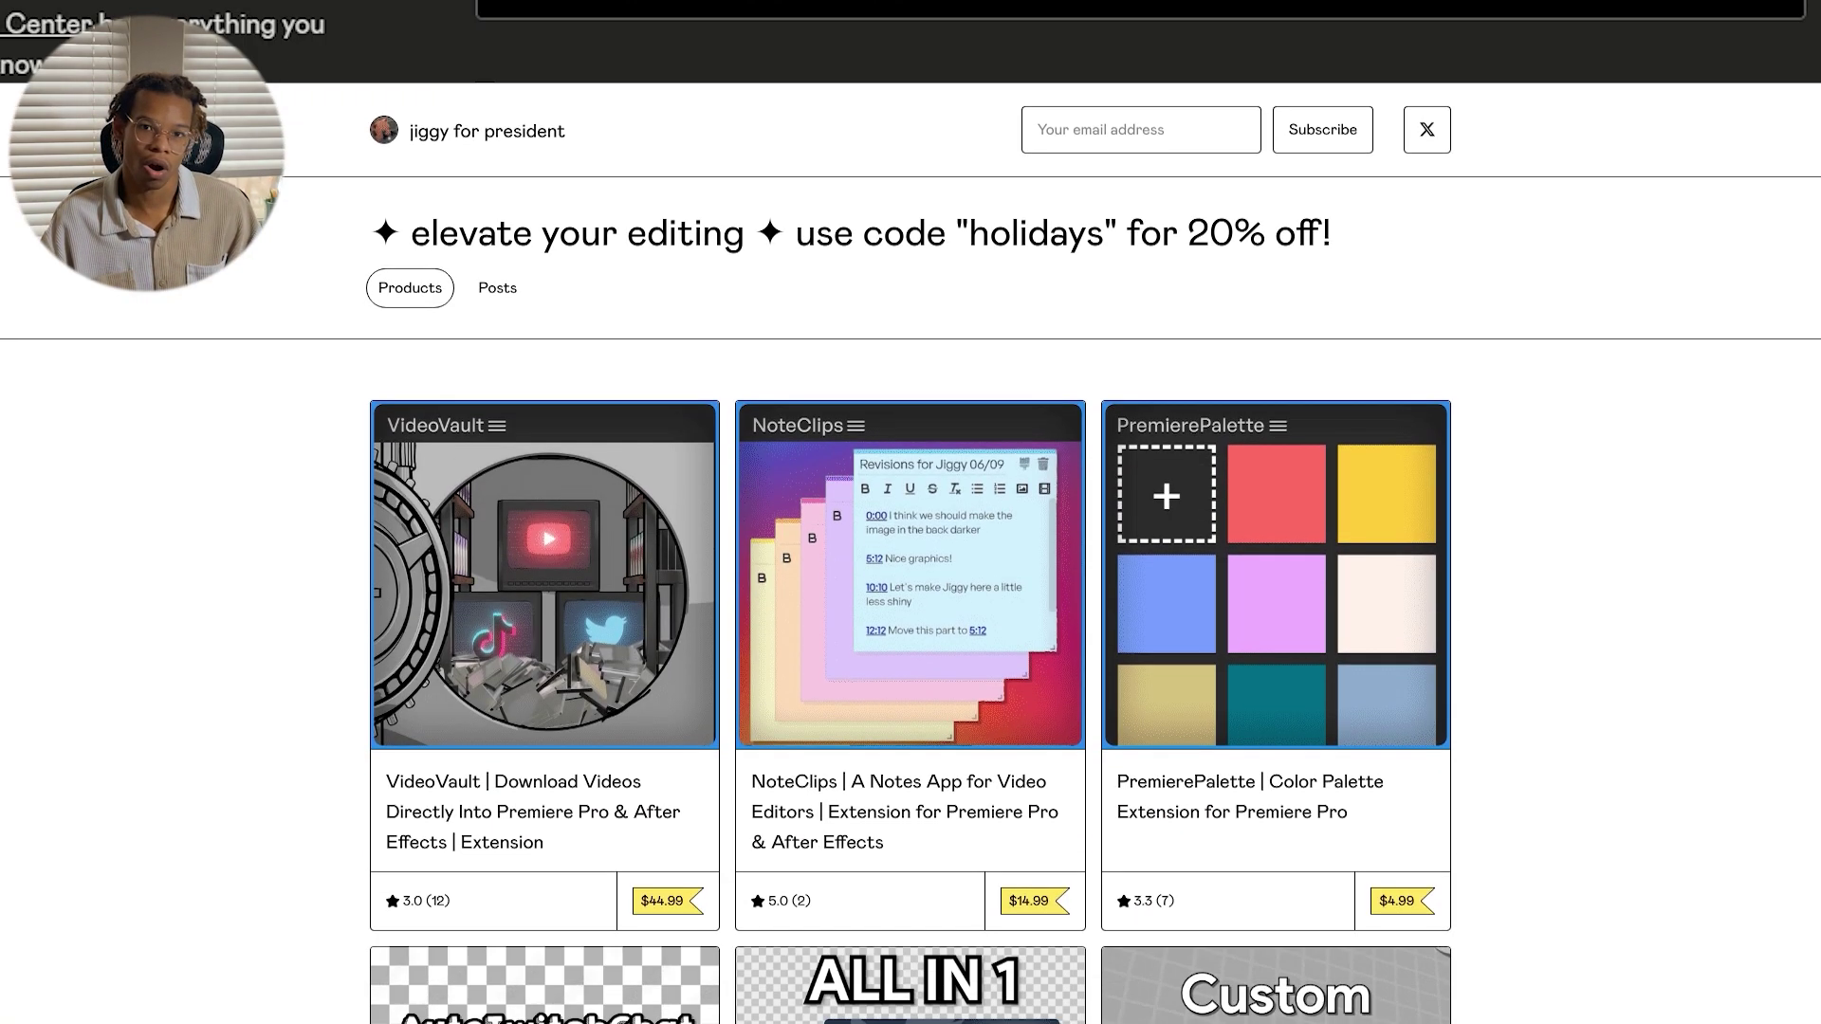
pyautogui.scroll(-4, 910, 512)
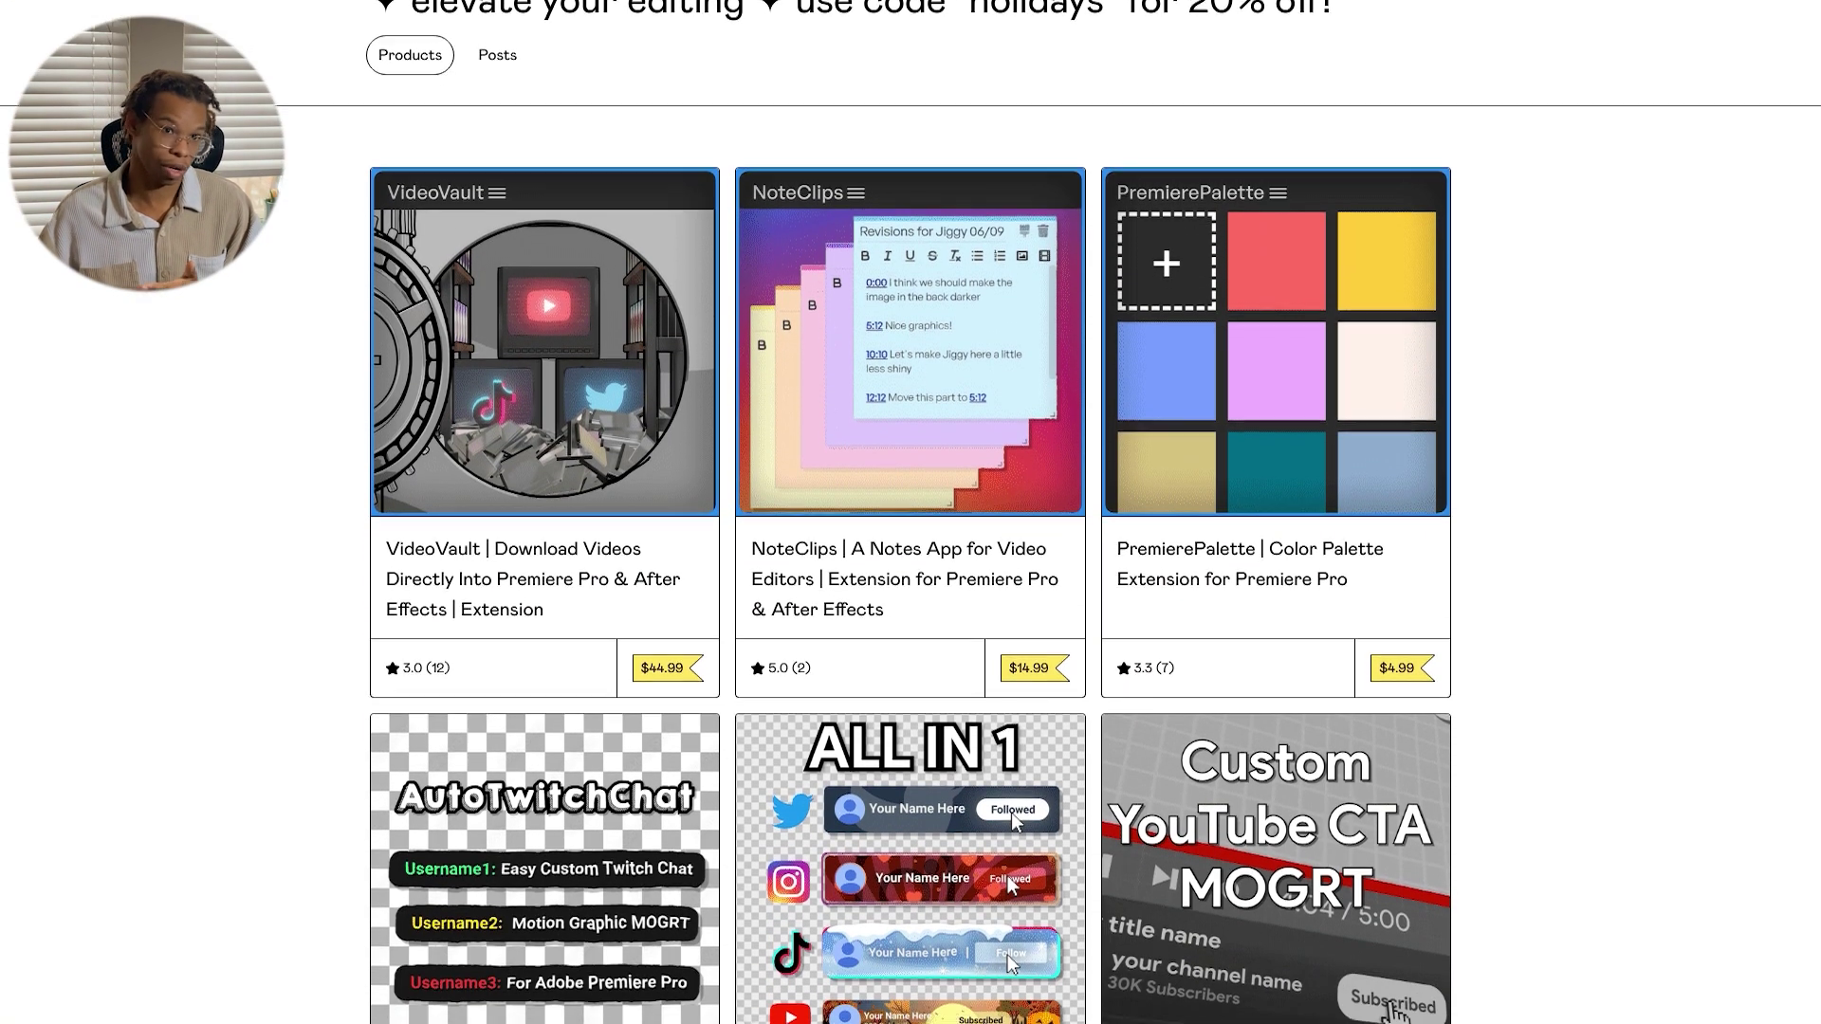
pyautogui.scroll(-3, 910, 512)
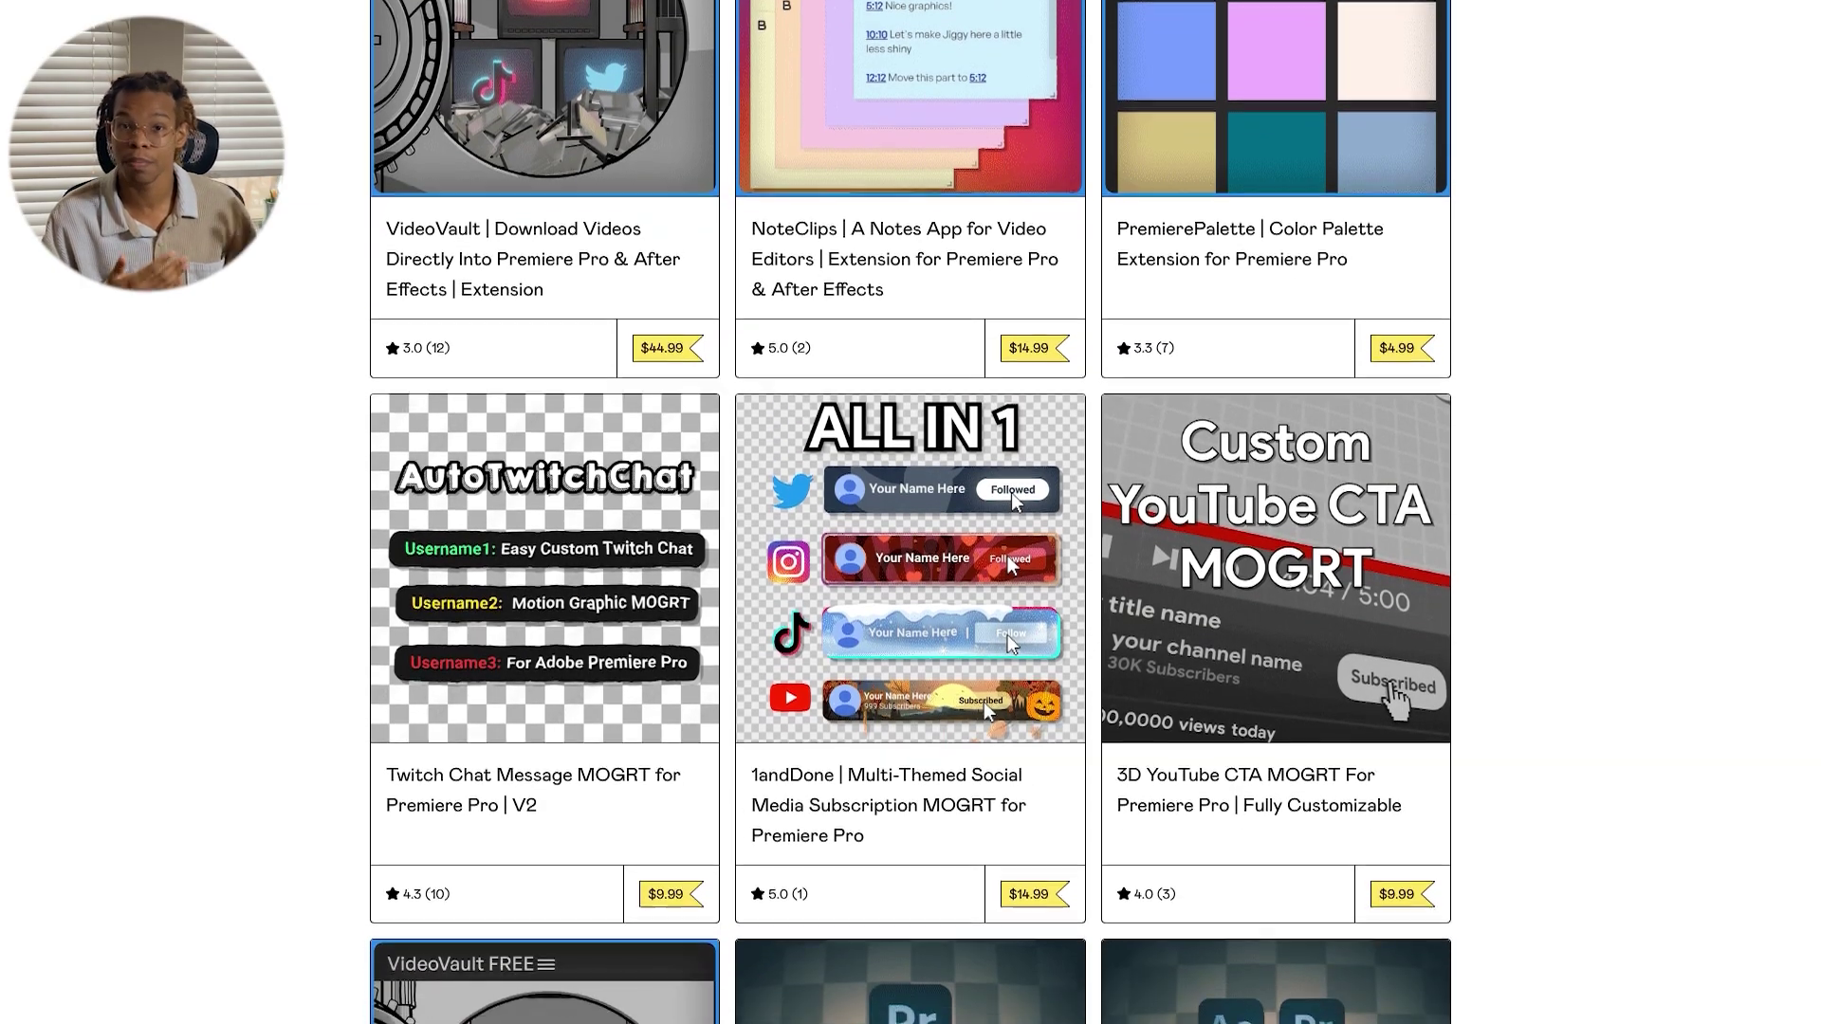
pyautogui.scroll(-2, 911, 512)
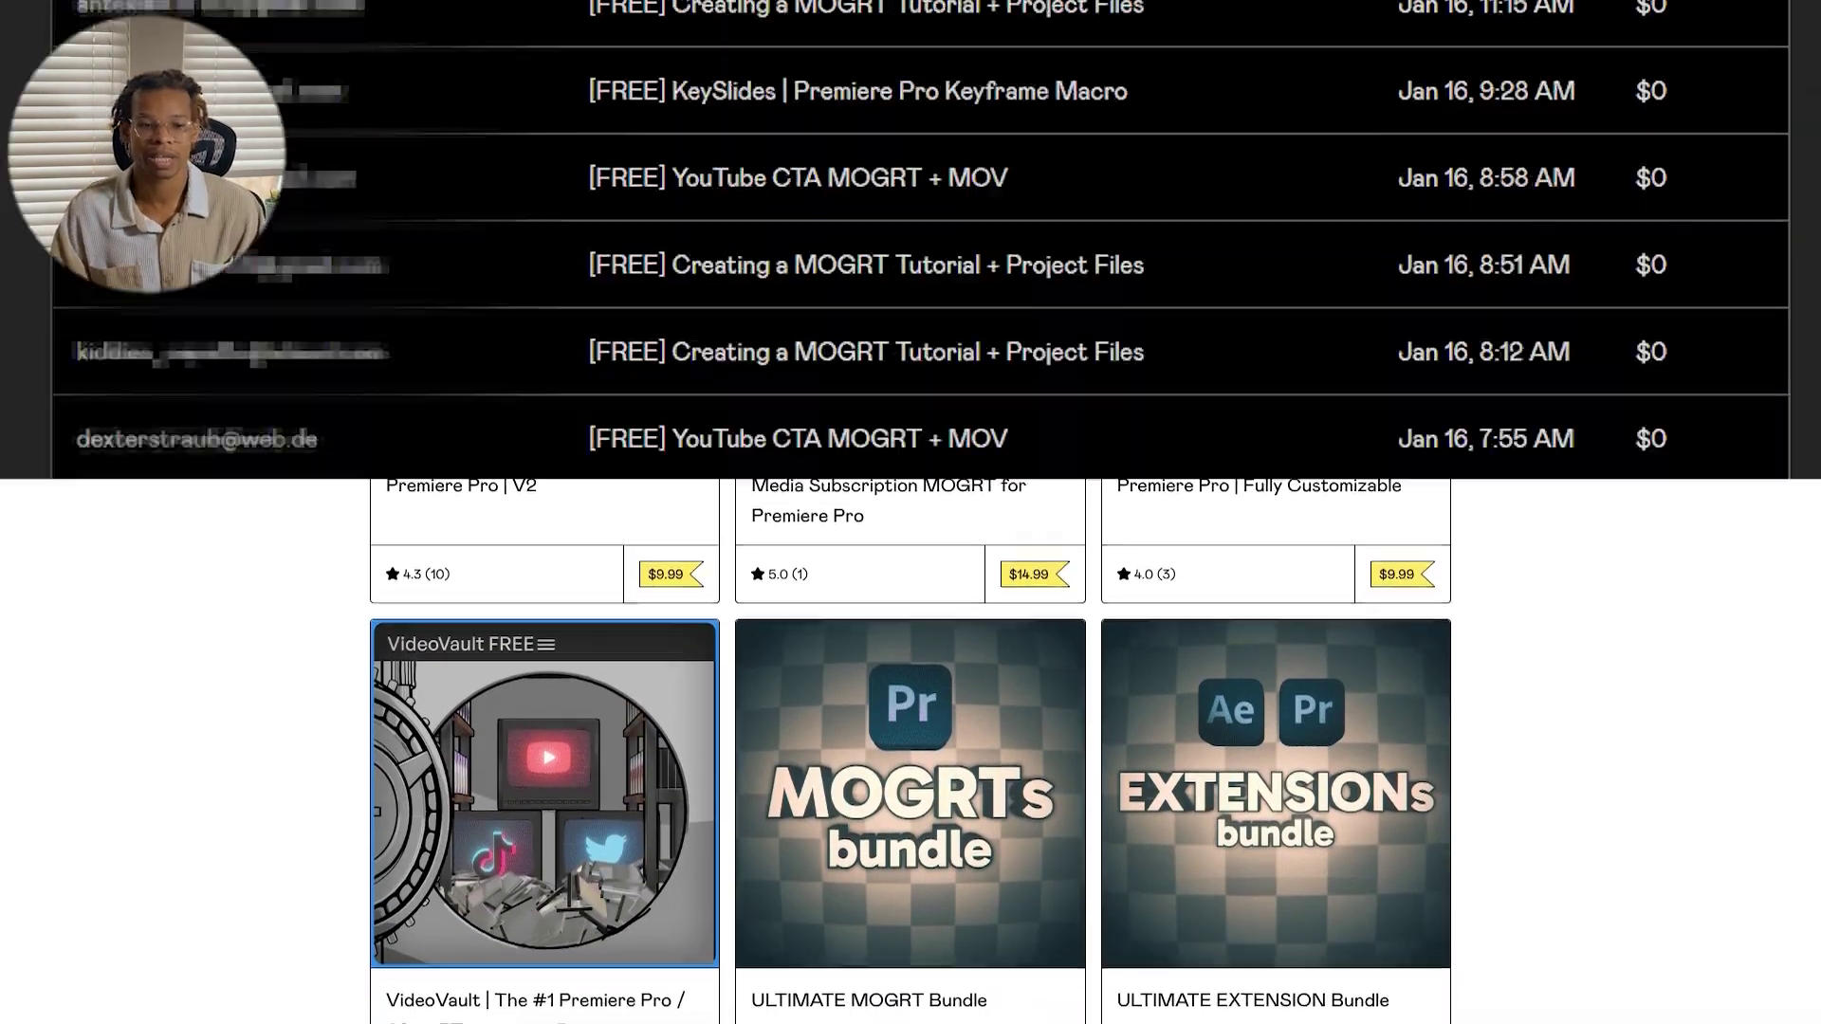
pyautogui.scroll(1, 910, 512)
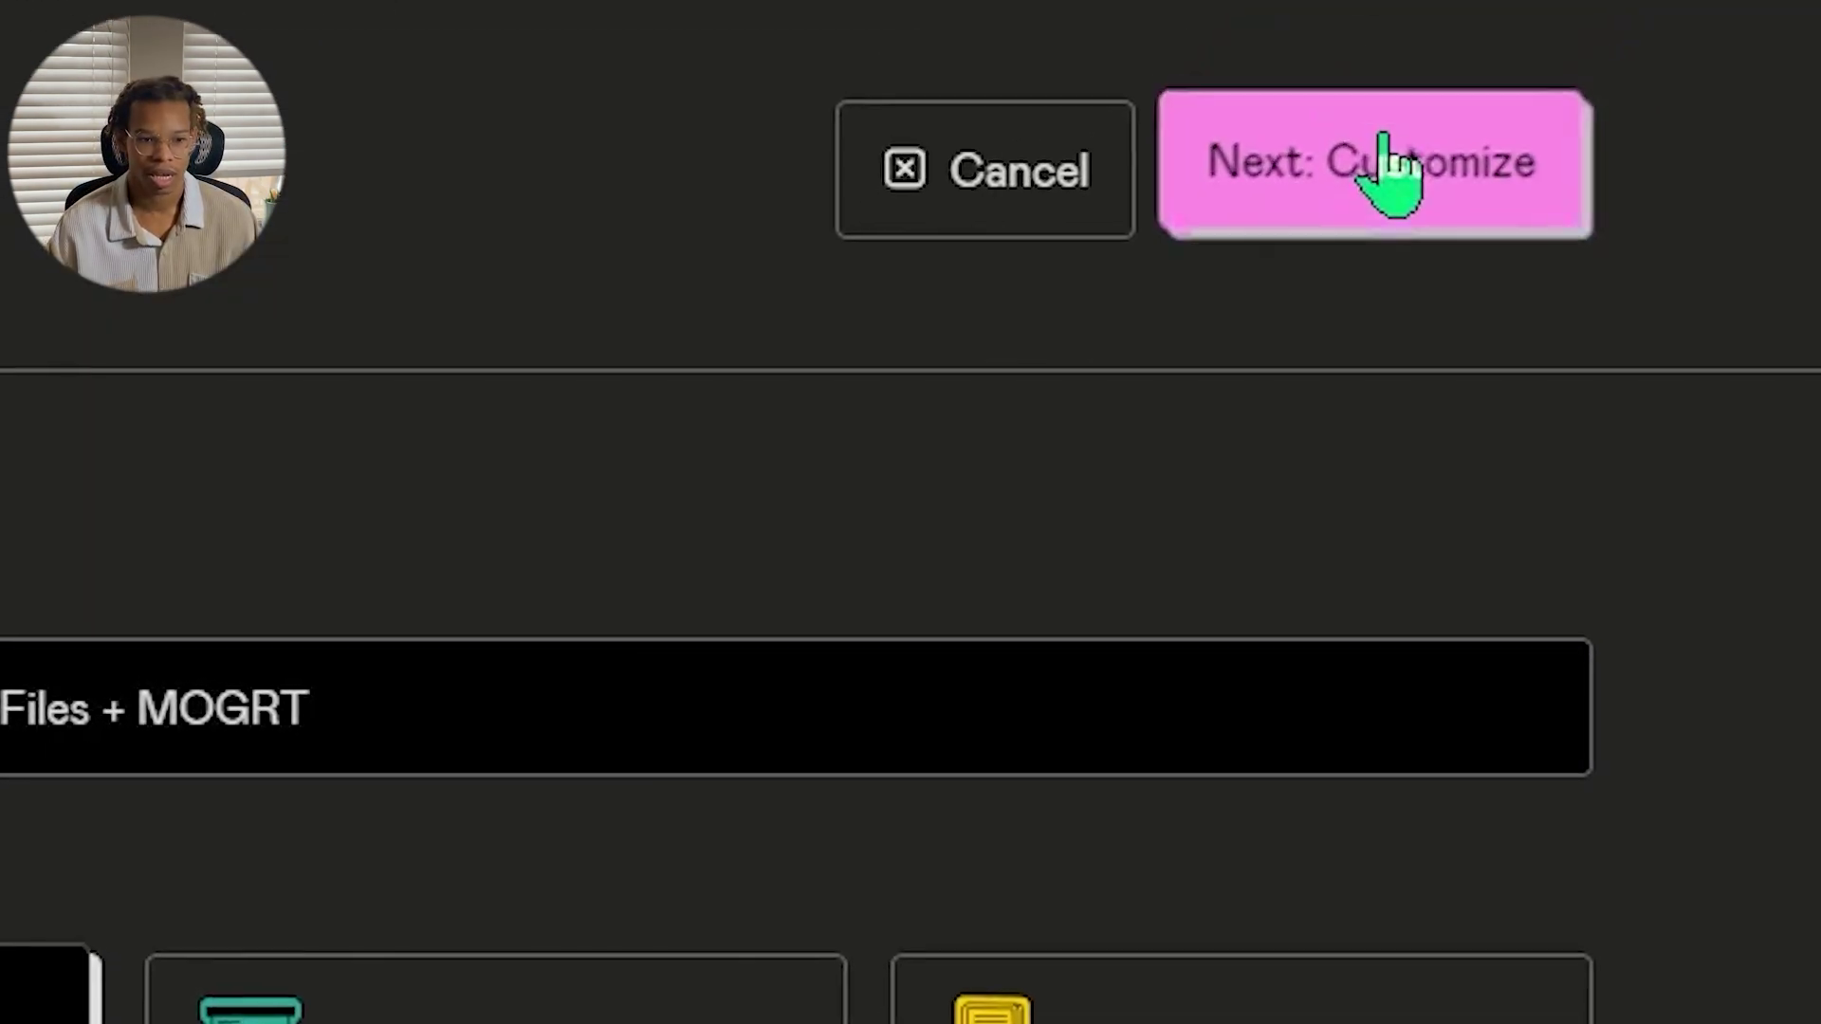
# Continue to the product's customization page and paste the iPhone notification preview image into the description.
pyautogui.click(1390, 176)
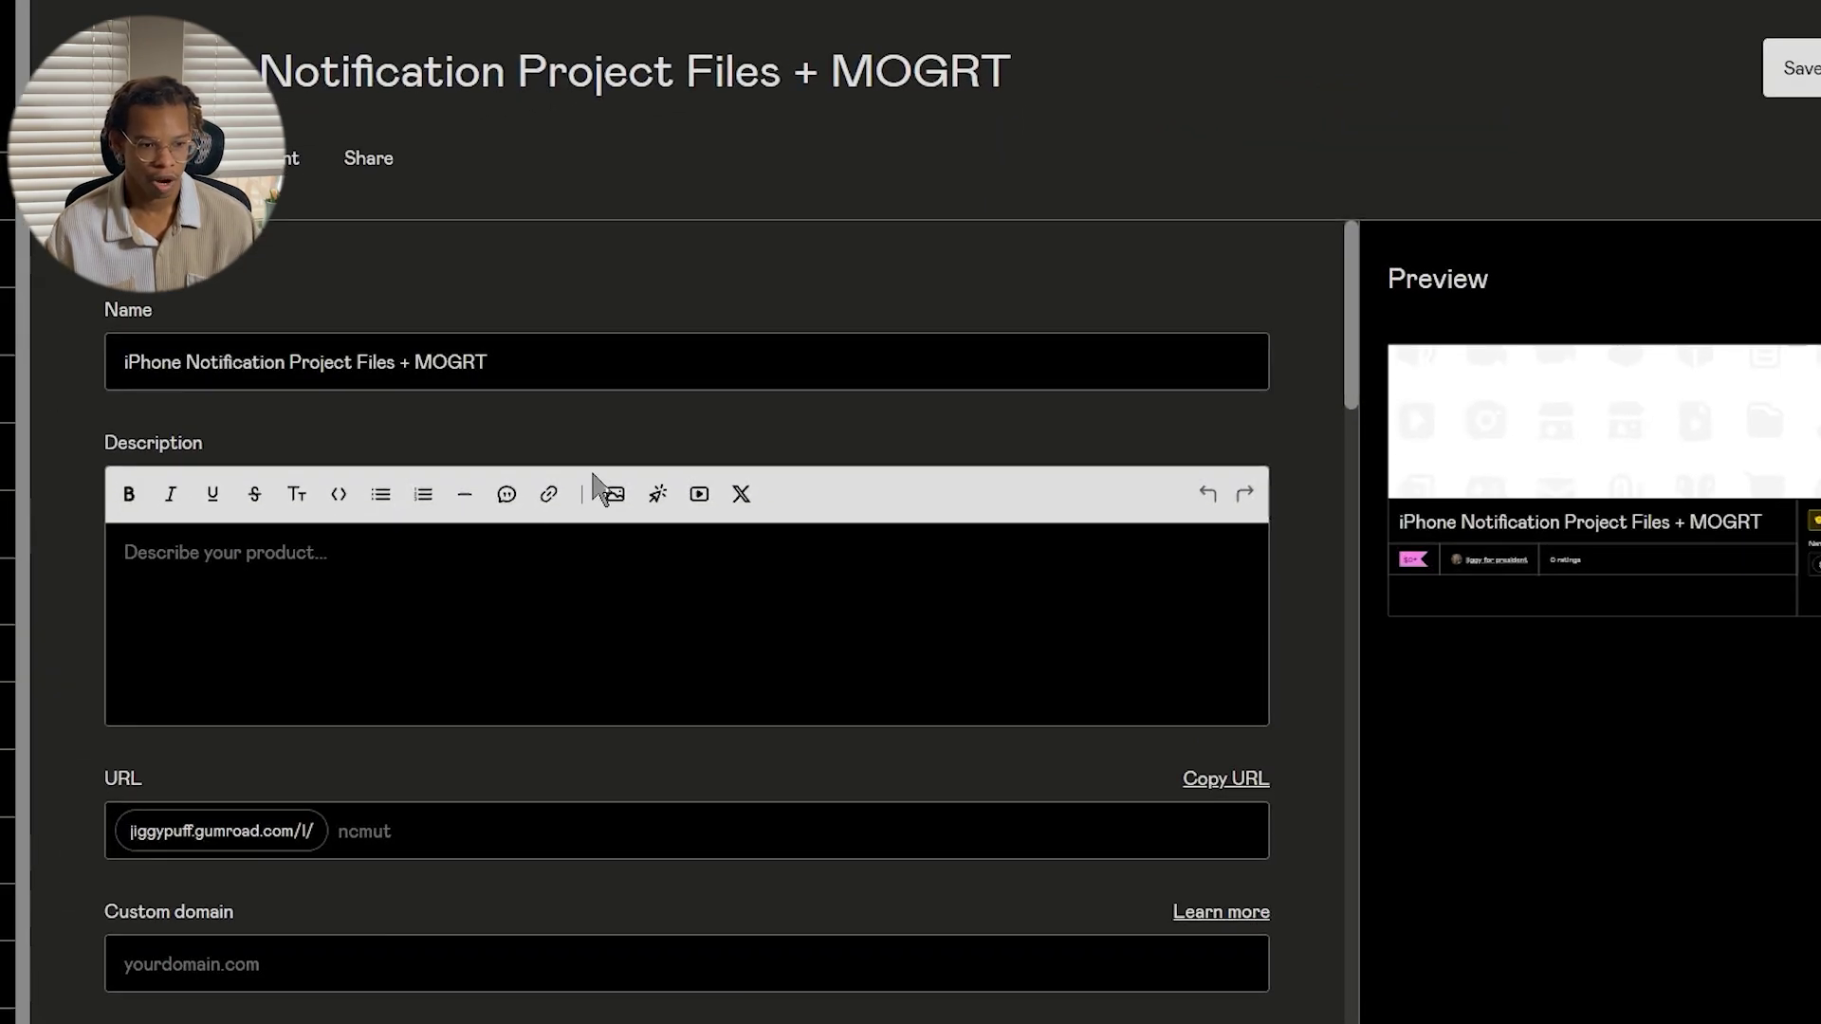
pyautogui.click(658, 600)
pyautogui.scroll(-1, 665, 600)
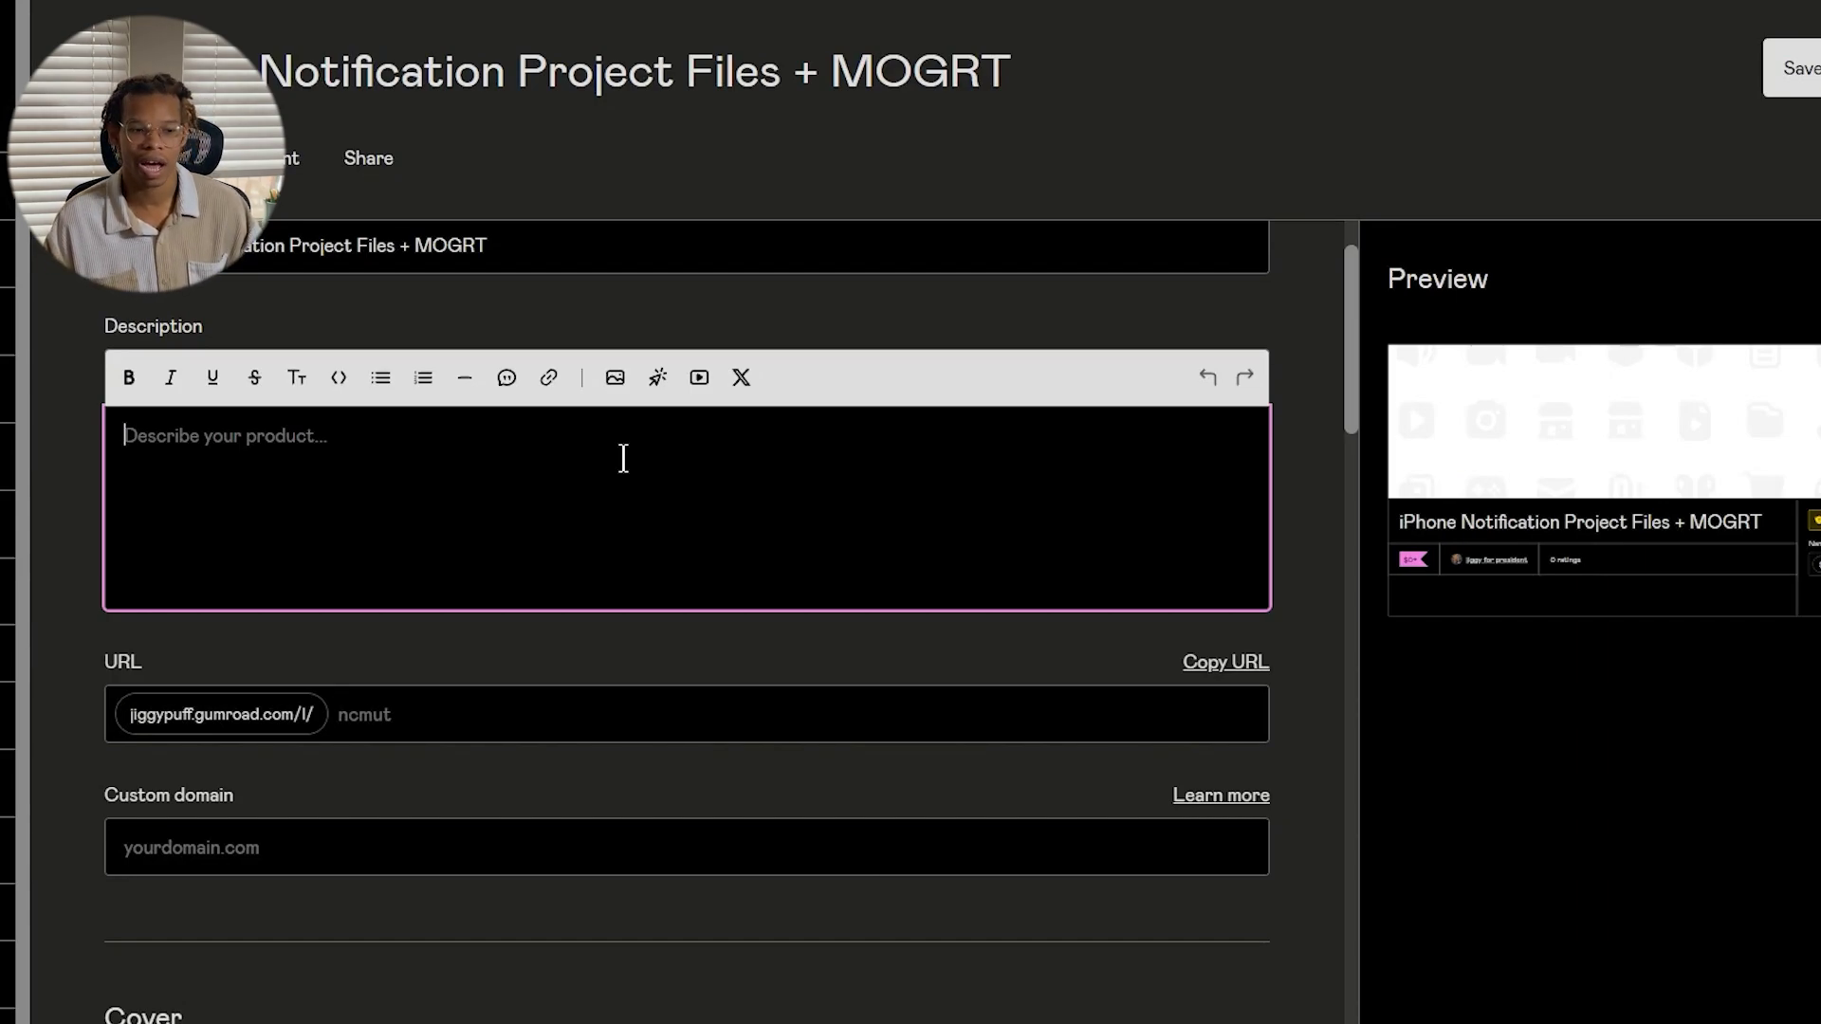
pyautogui.hotkey('ctrl', 'v')
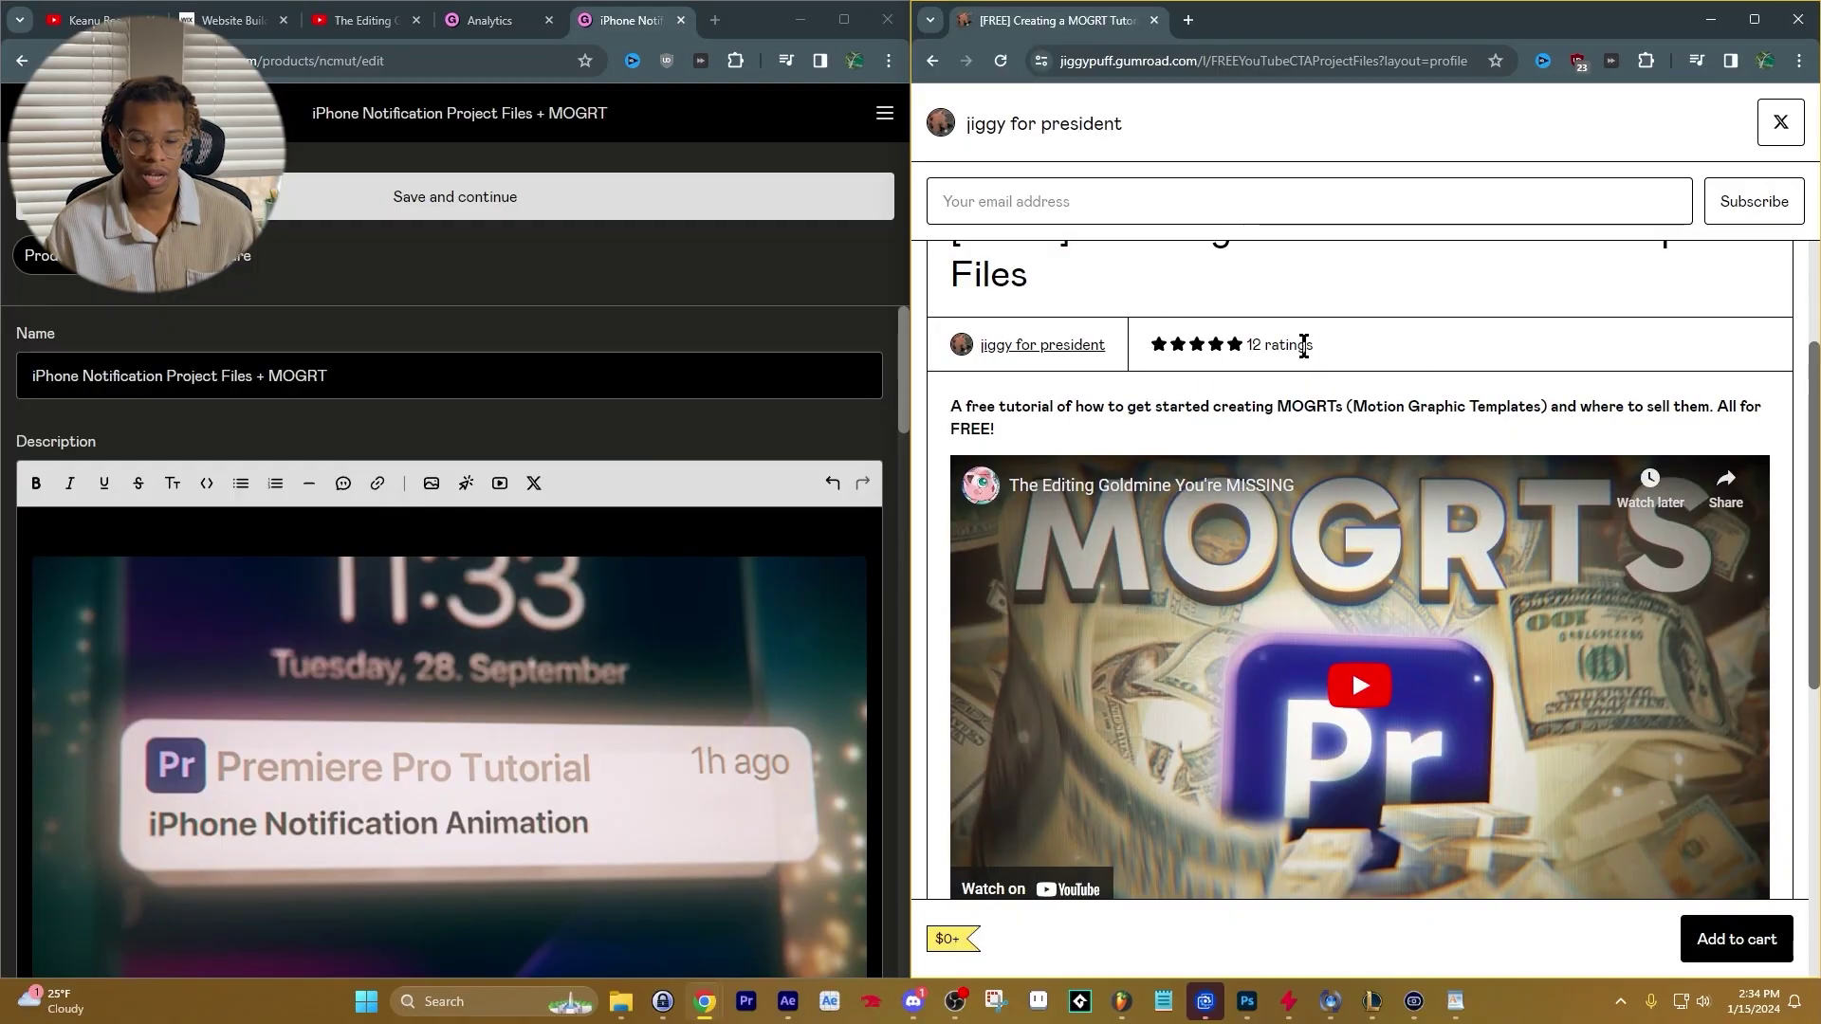
# Above the image, write a bold line offering a free tutorial on creating MOGRTs (Motion Graphic Templates) and a first product page, ending "All for FREE!".
pyautogui.click(272, 532)
pyautogui.write('A')
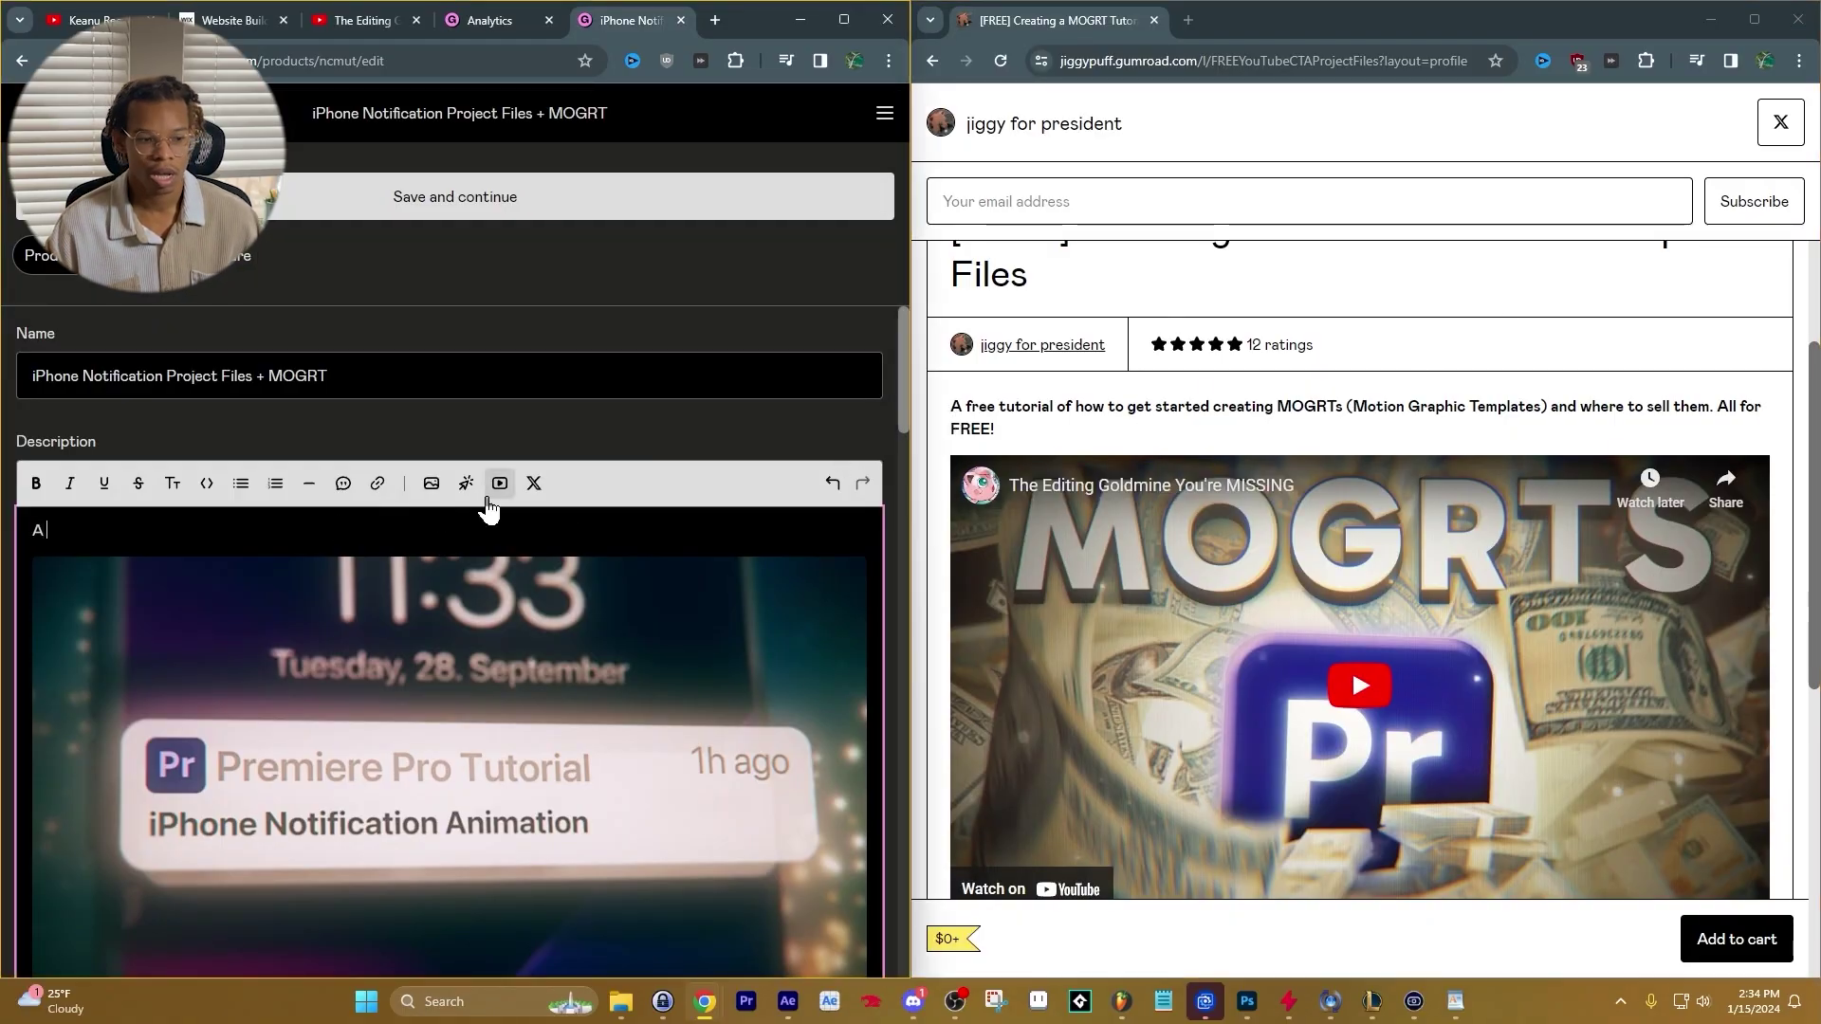
pyautogui.write(' gree')
pyautogui.press('BackSpace')
pyautogui.write('free tutorial of how to get started creating')
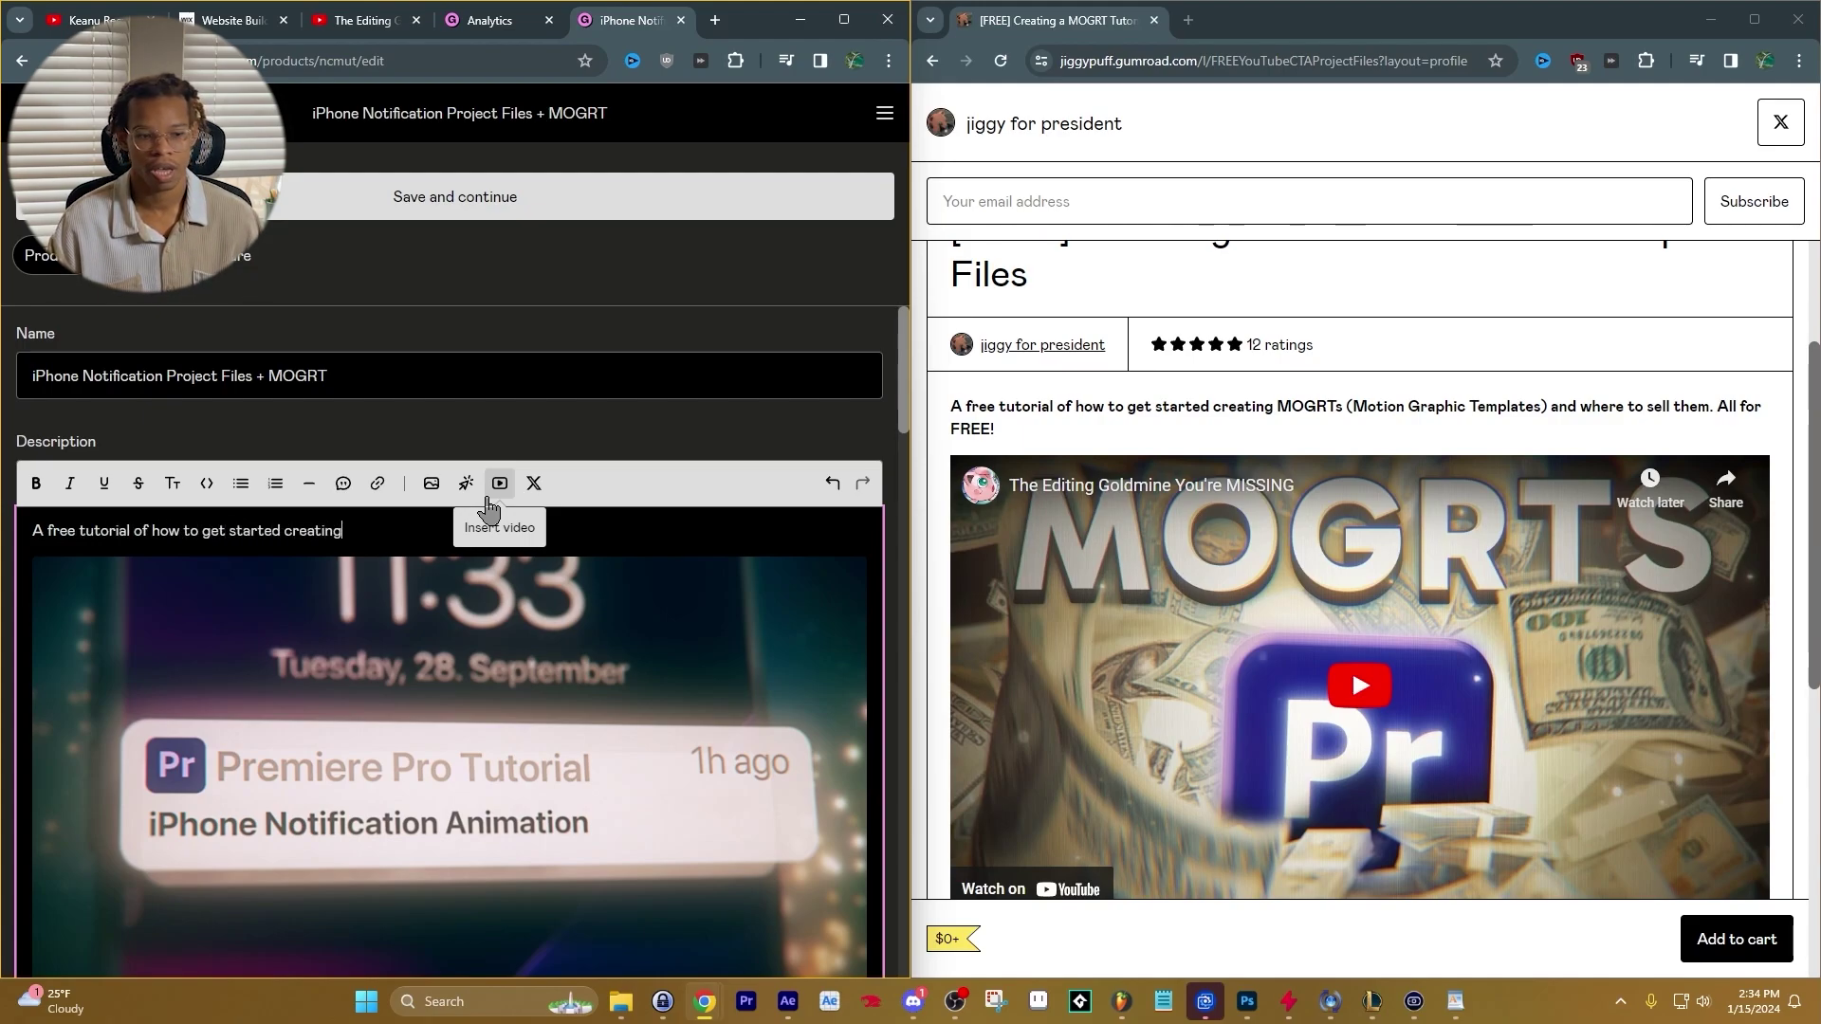
pyautogui.write('(Motion Graphic Templates) and how to create your first product page. A')
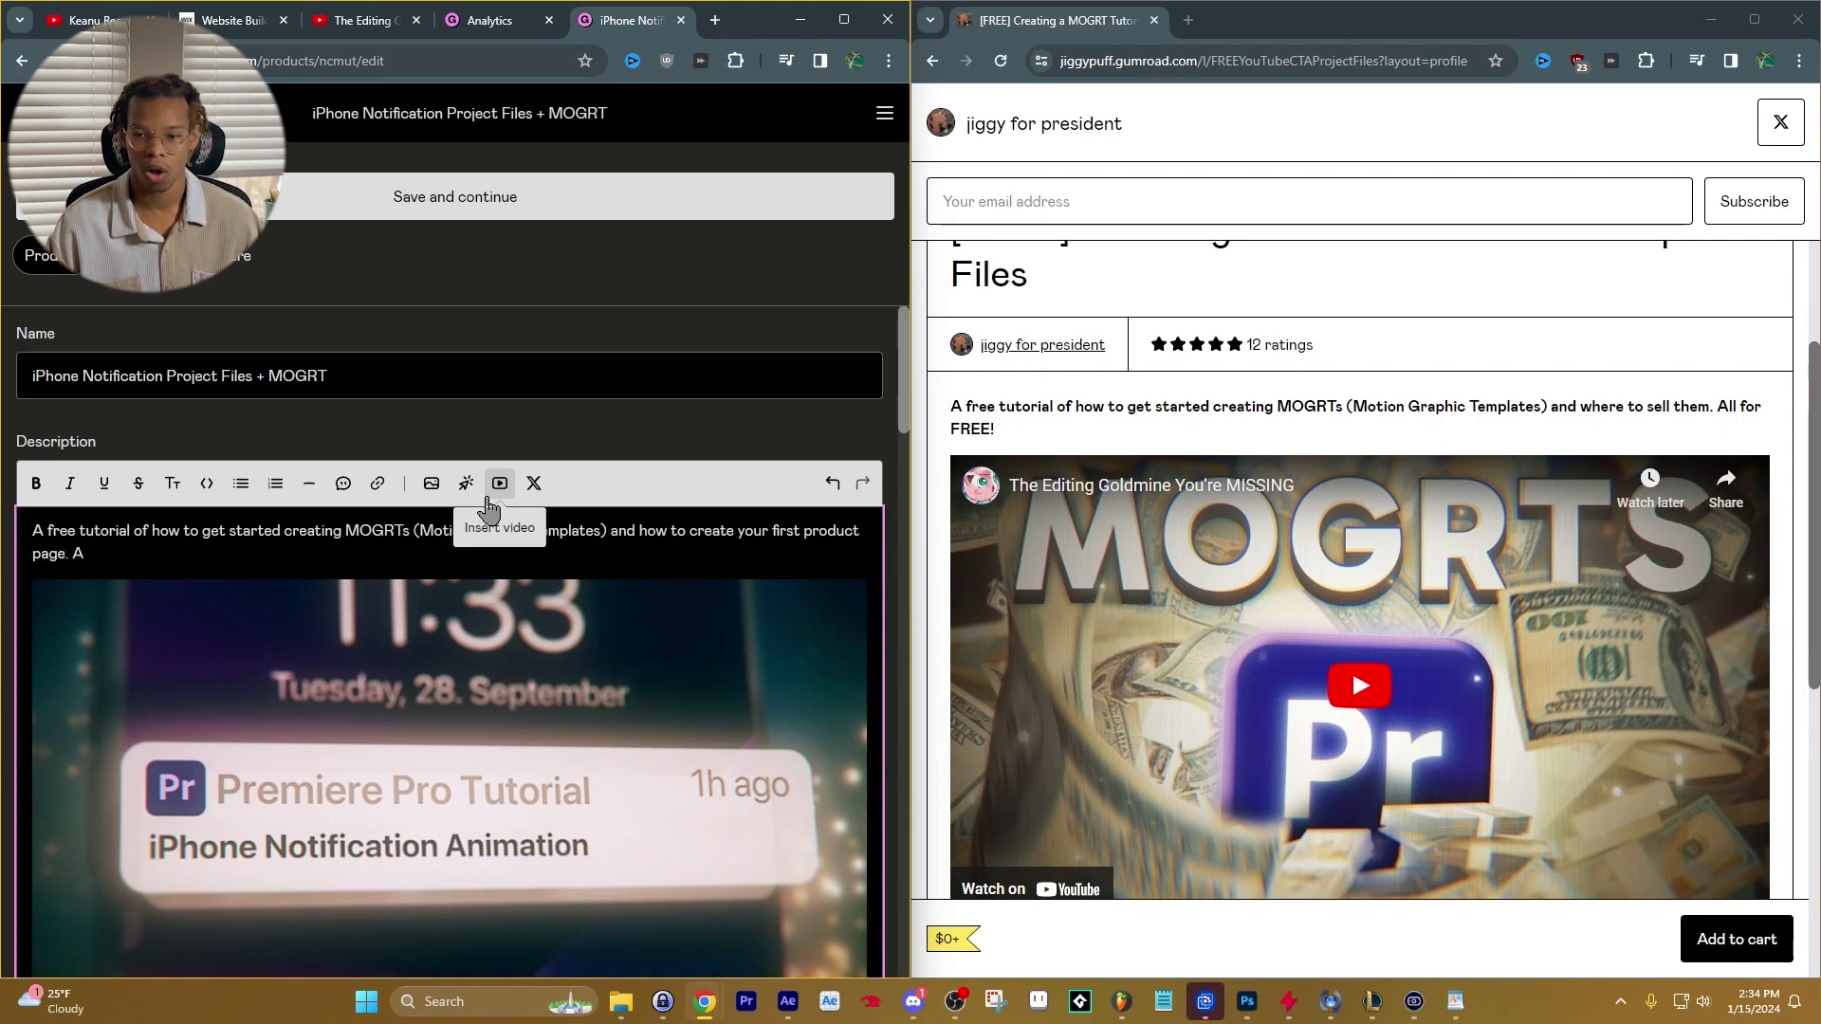
pyautogui.write('ll for FREE!')
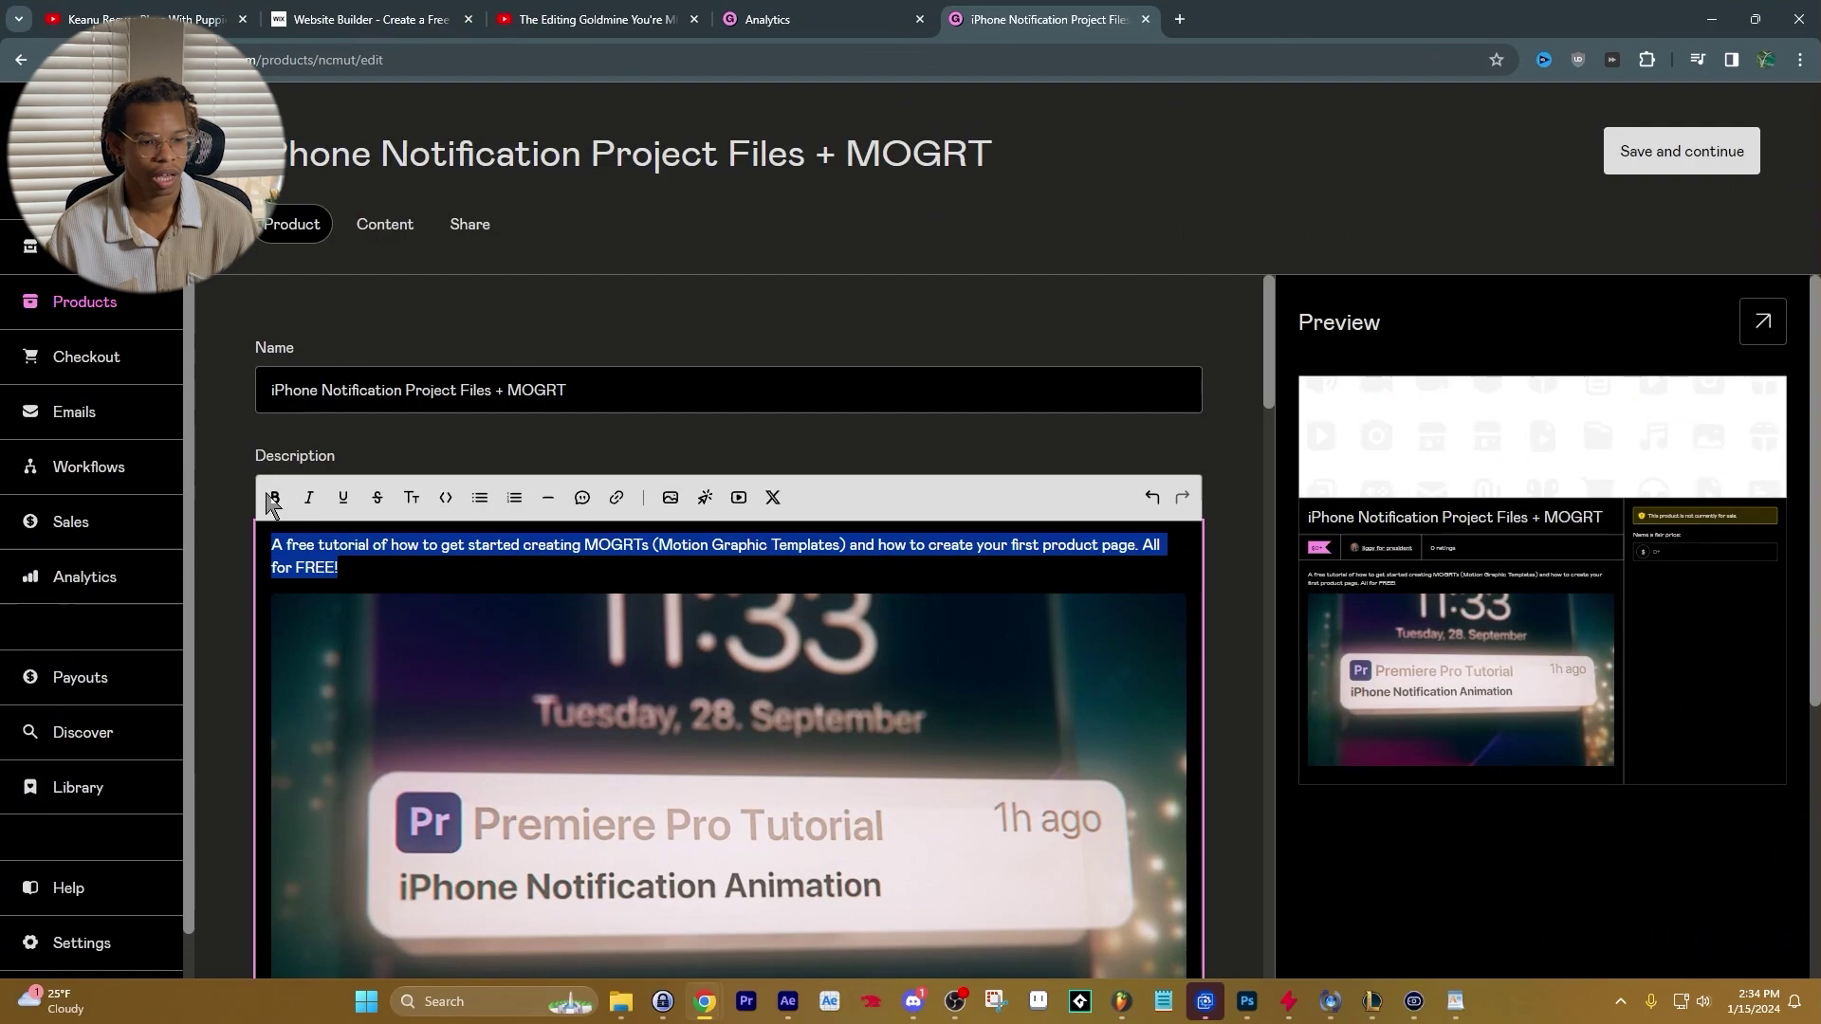
pyautogui.click(275, 496)
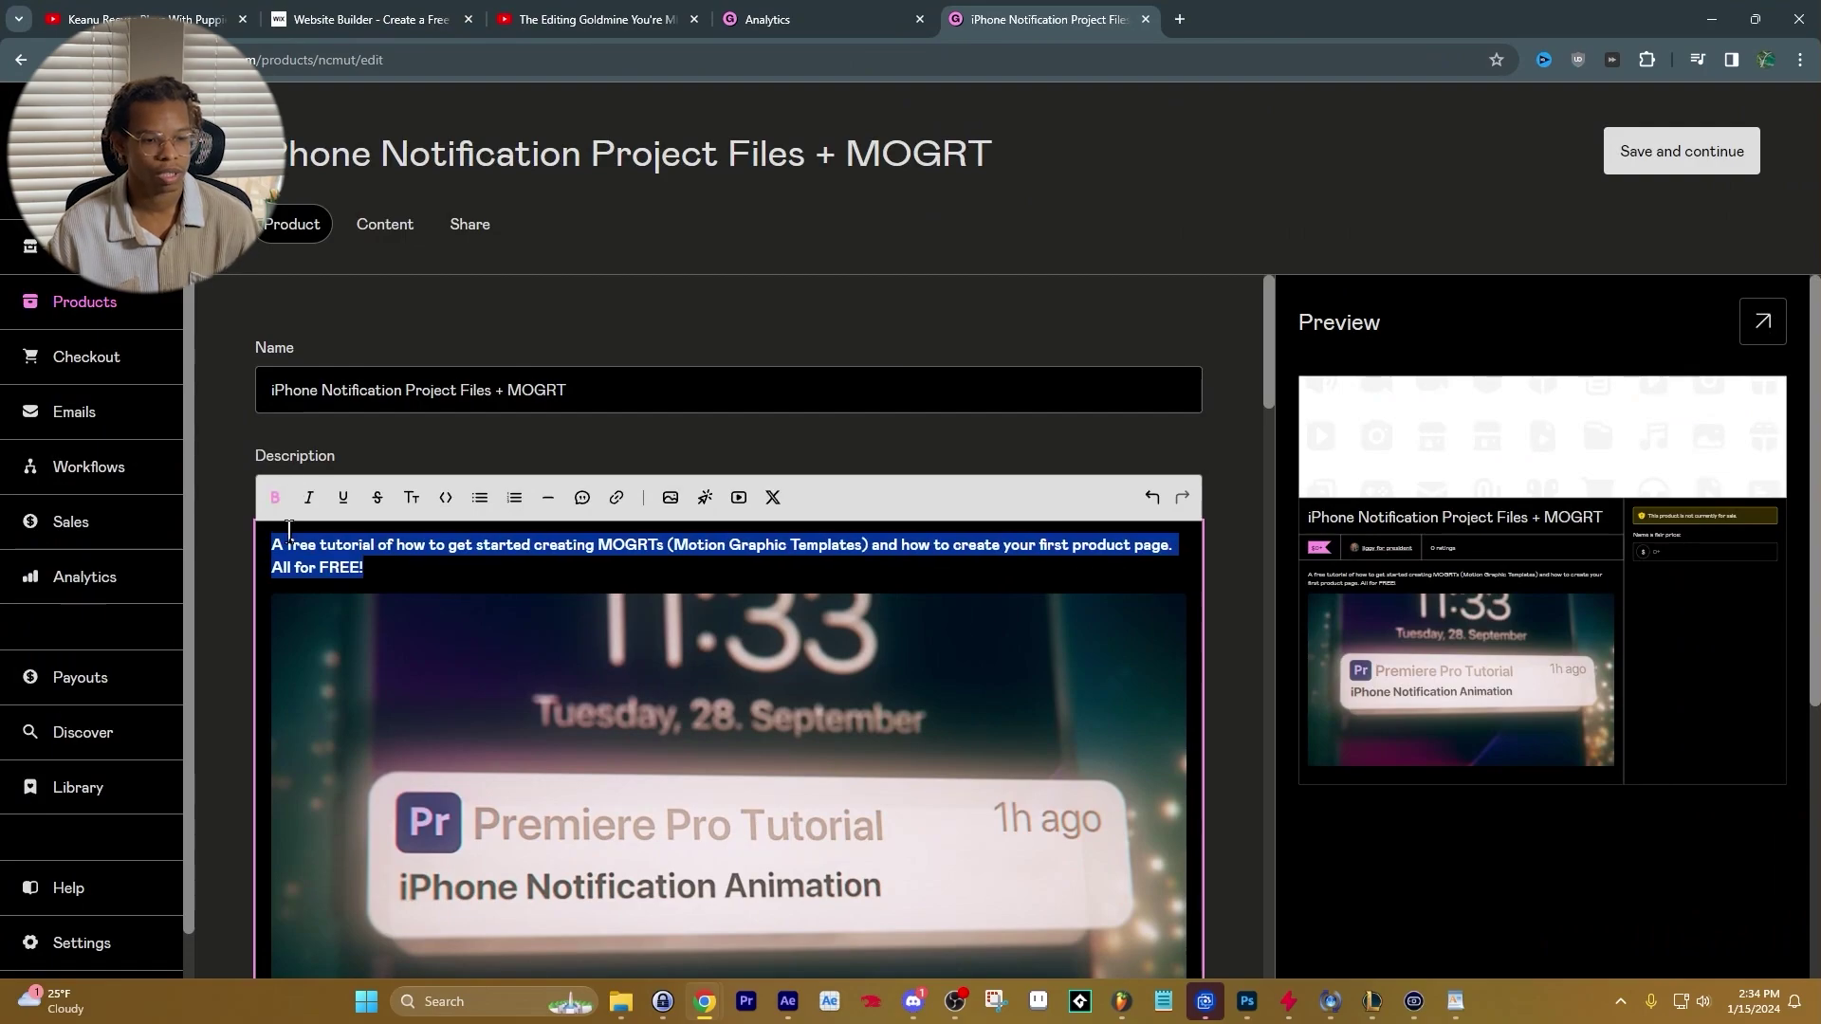
pyautogui.click(418, 565)
# Set the ending of the product's Gumroad URL to "iPhoneMOGRT".
pyautogui.scroll(-1, 415, 612)
pyautogui.scroll(-4, 415, 612)
pyautogui.click(646, 730)
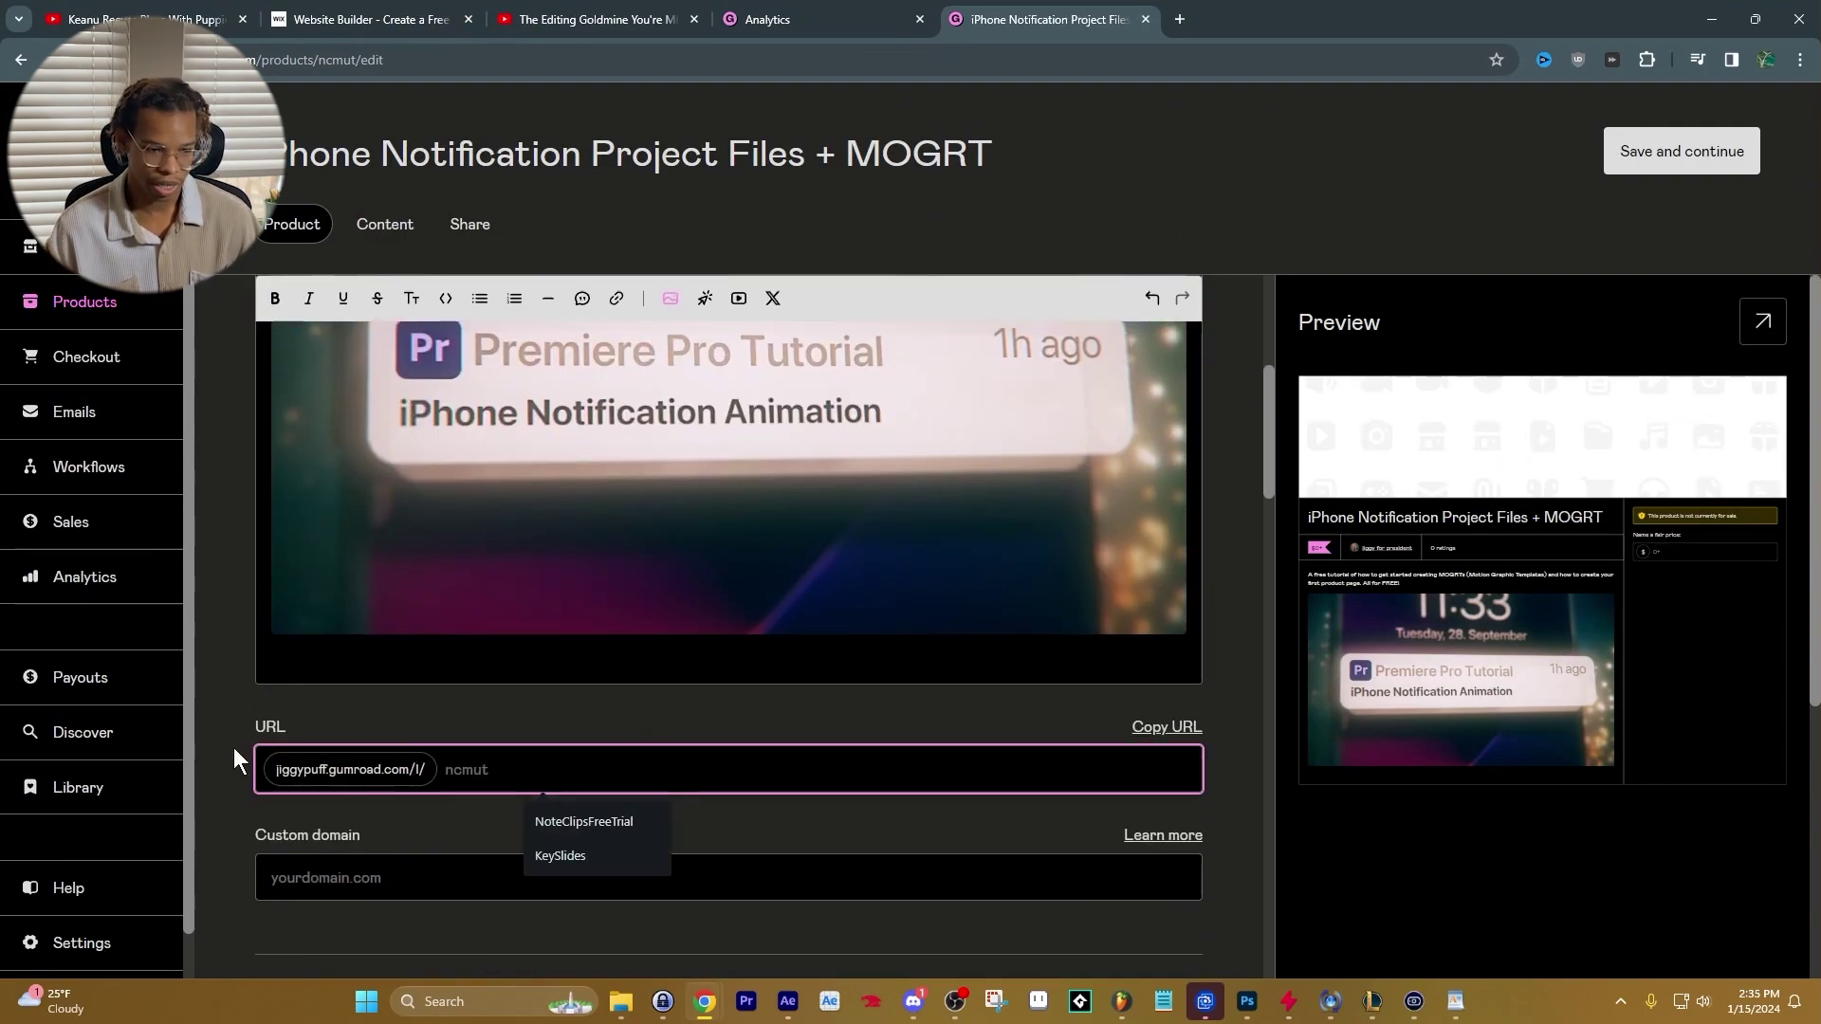
pyautogui.write('iPH')
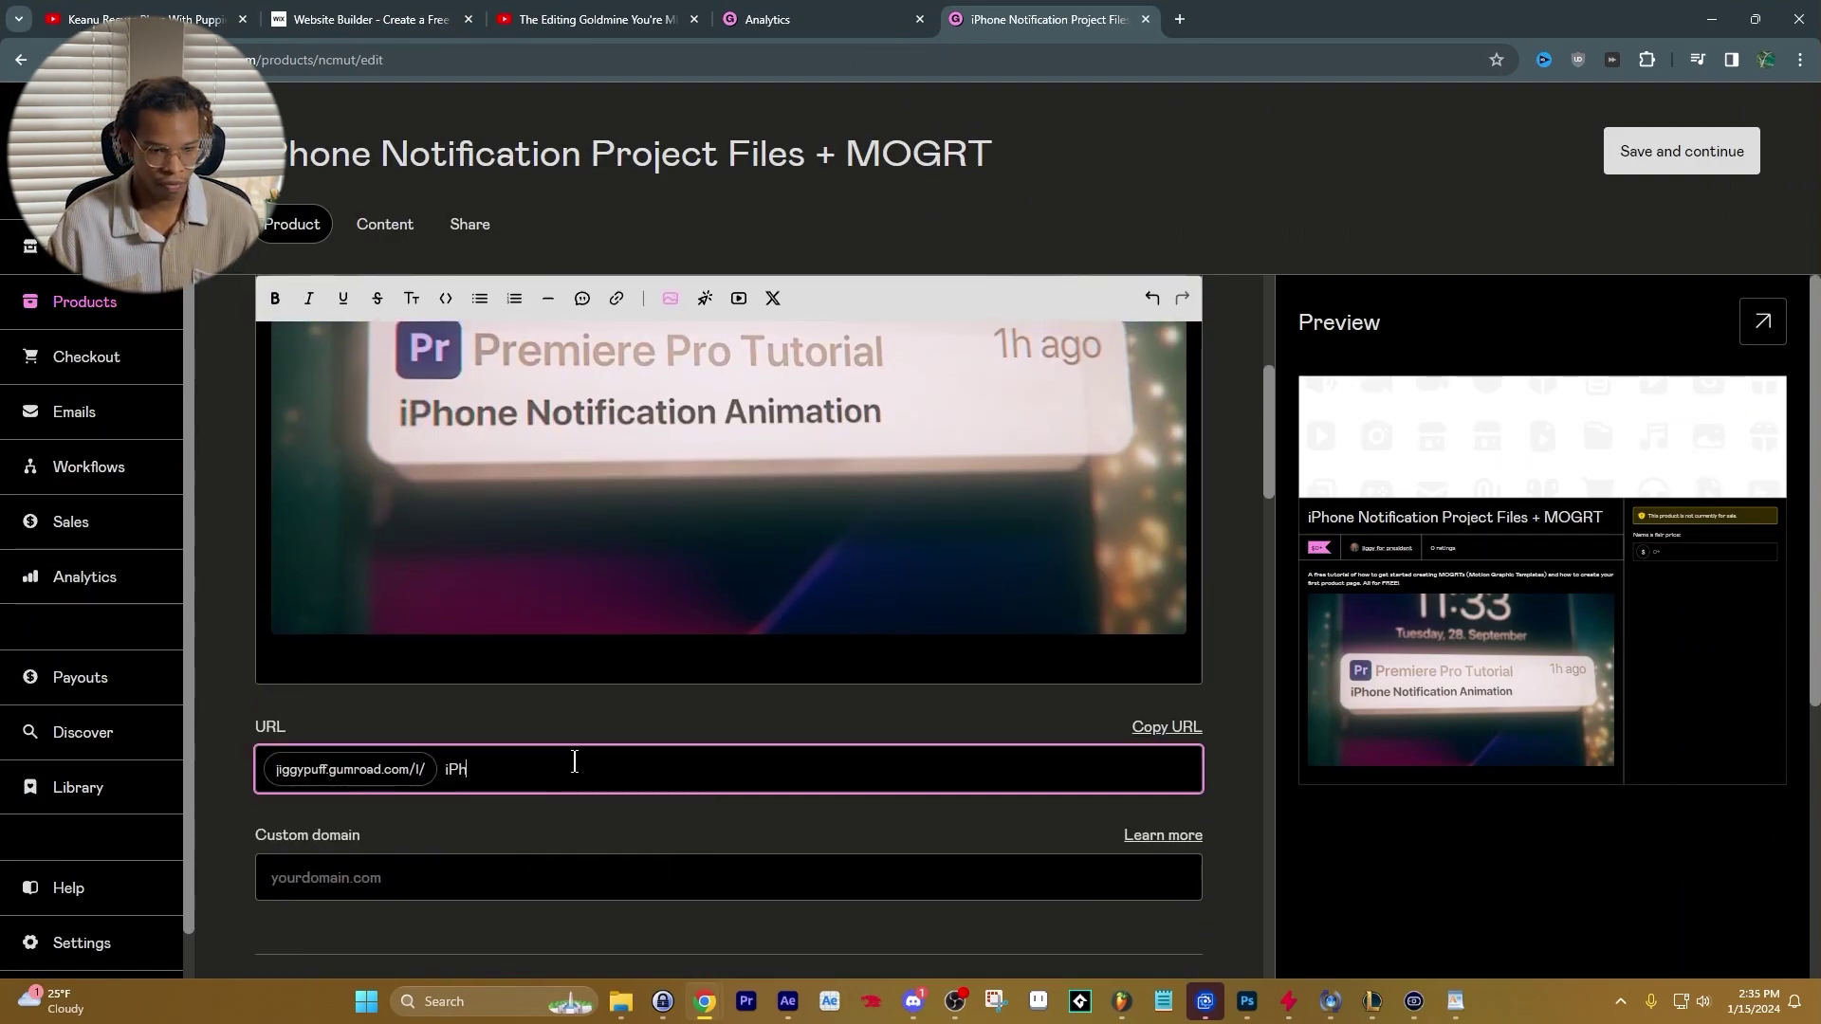
pyautogui.write('oneMOGRT')
pyautogui.scroll(-6, 467, 756)
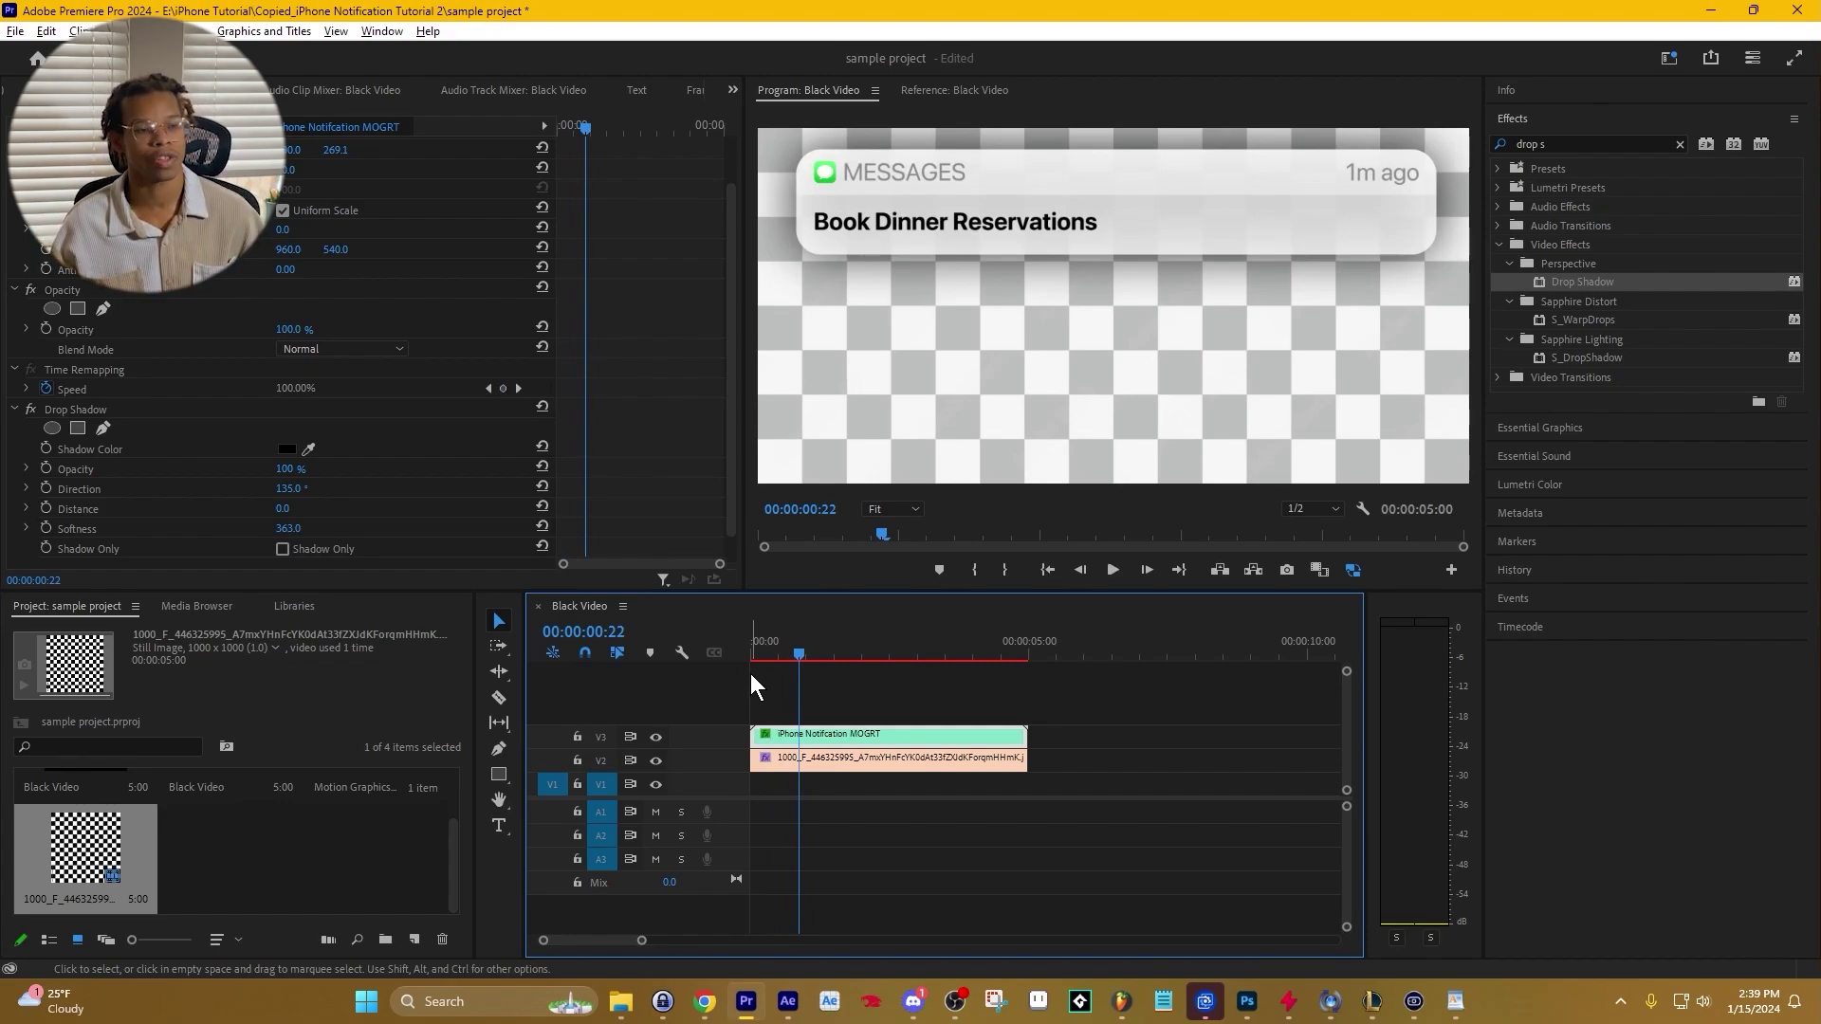
# Switch to Premiere Pro and export the Black Video sequence as an Animated GIF (Match Source) named "iphone notifcation banner".
pyautogui.click(935, 735)
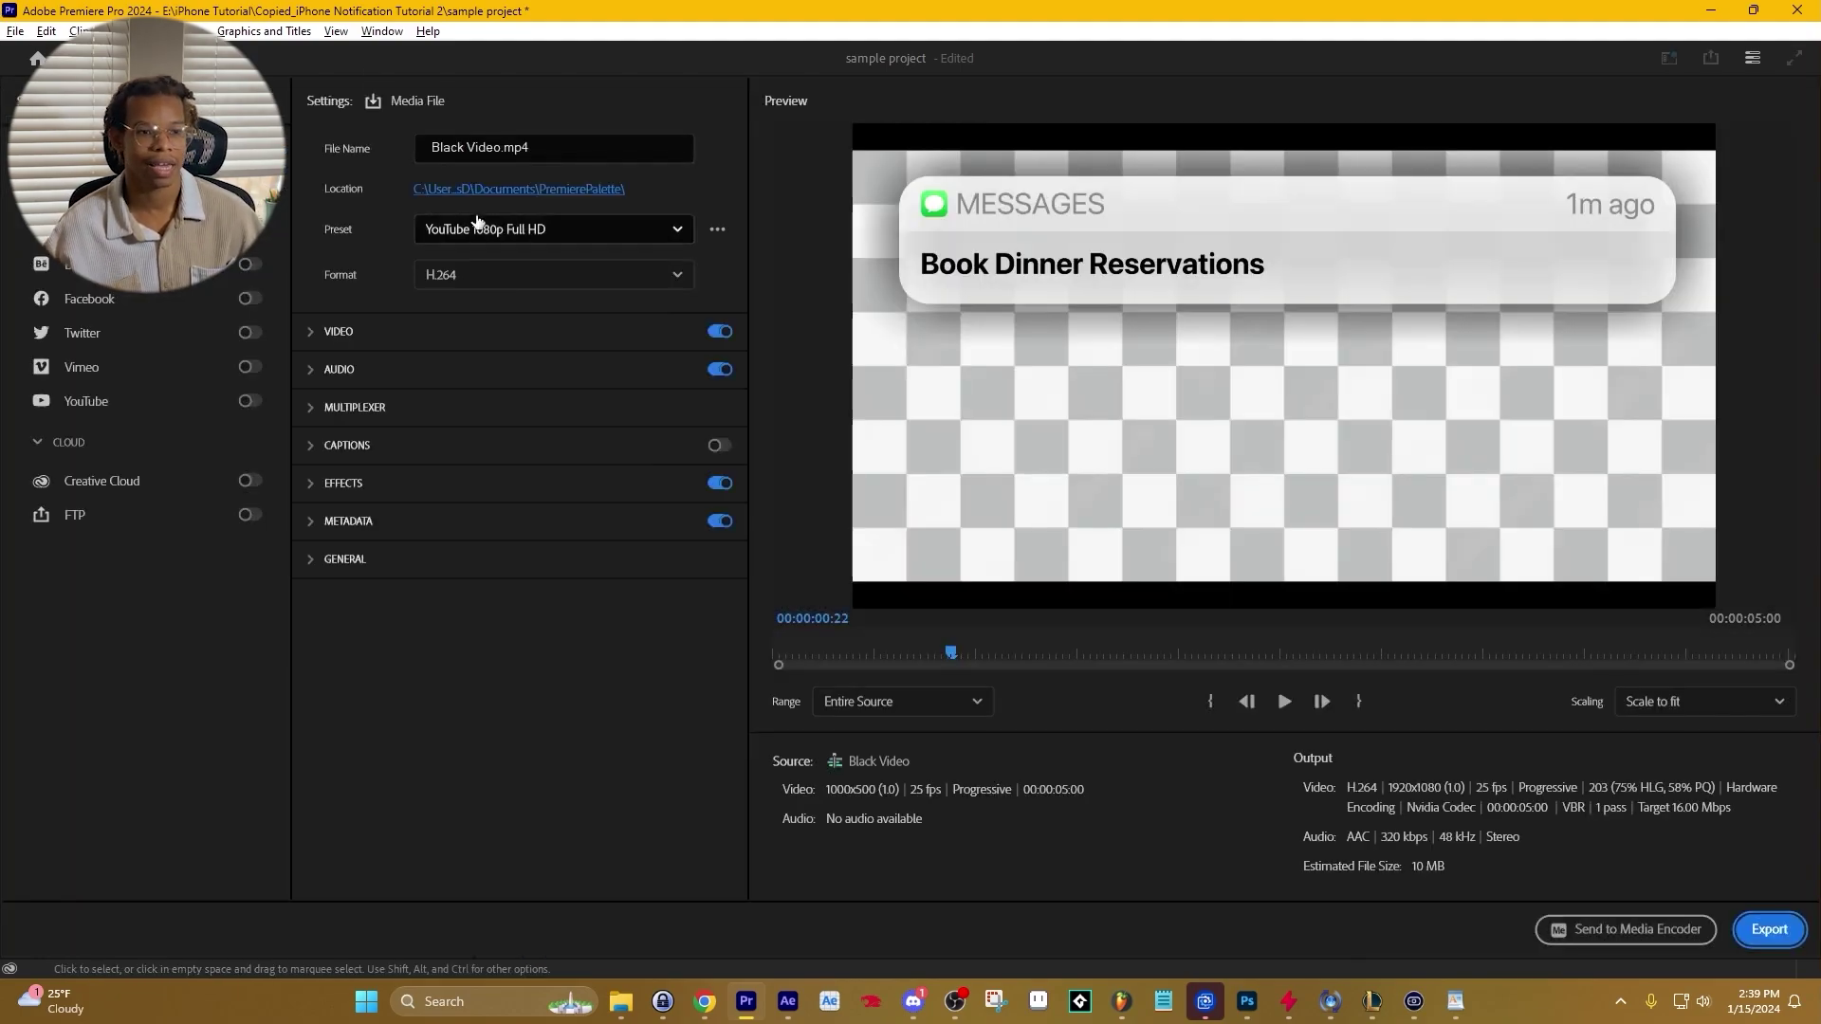
pyautogui.click(512, 227)
pyautogui.press('Escape')
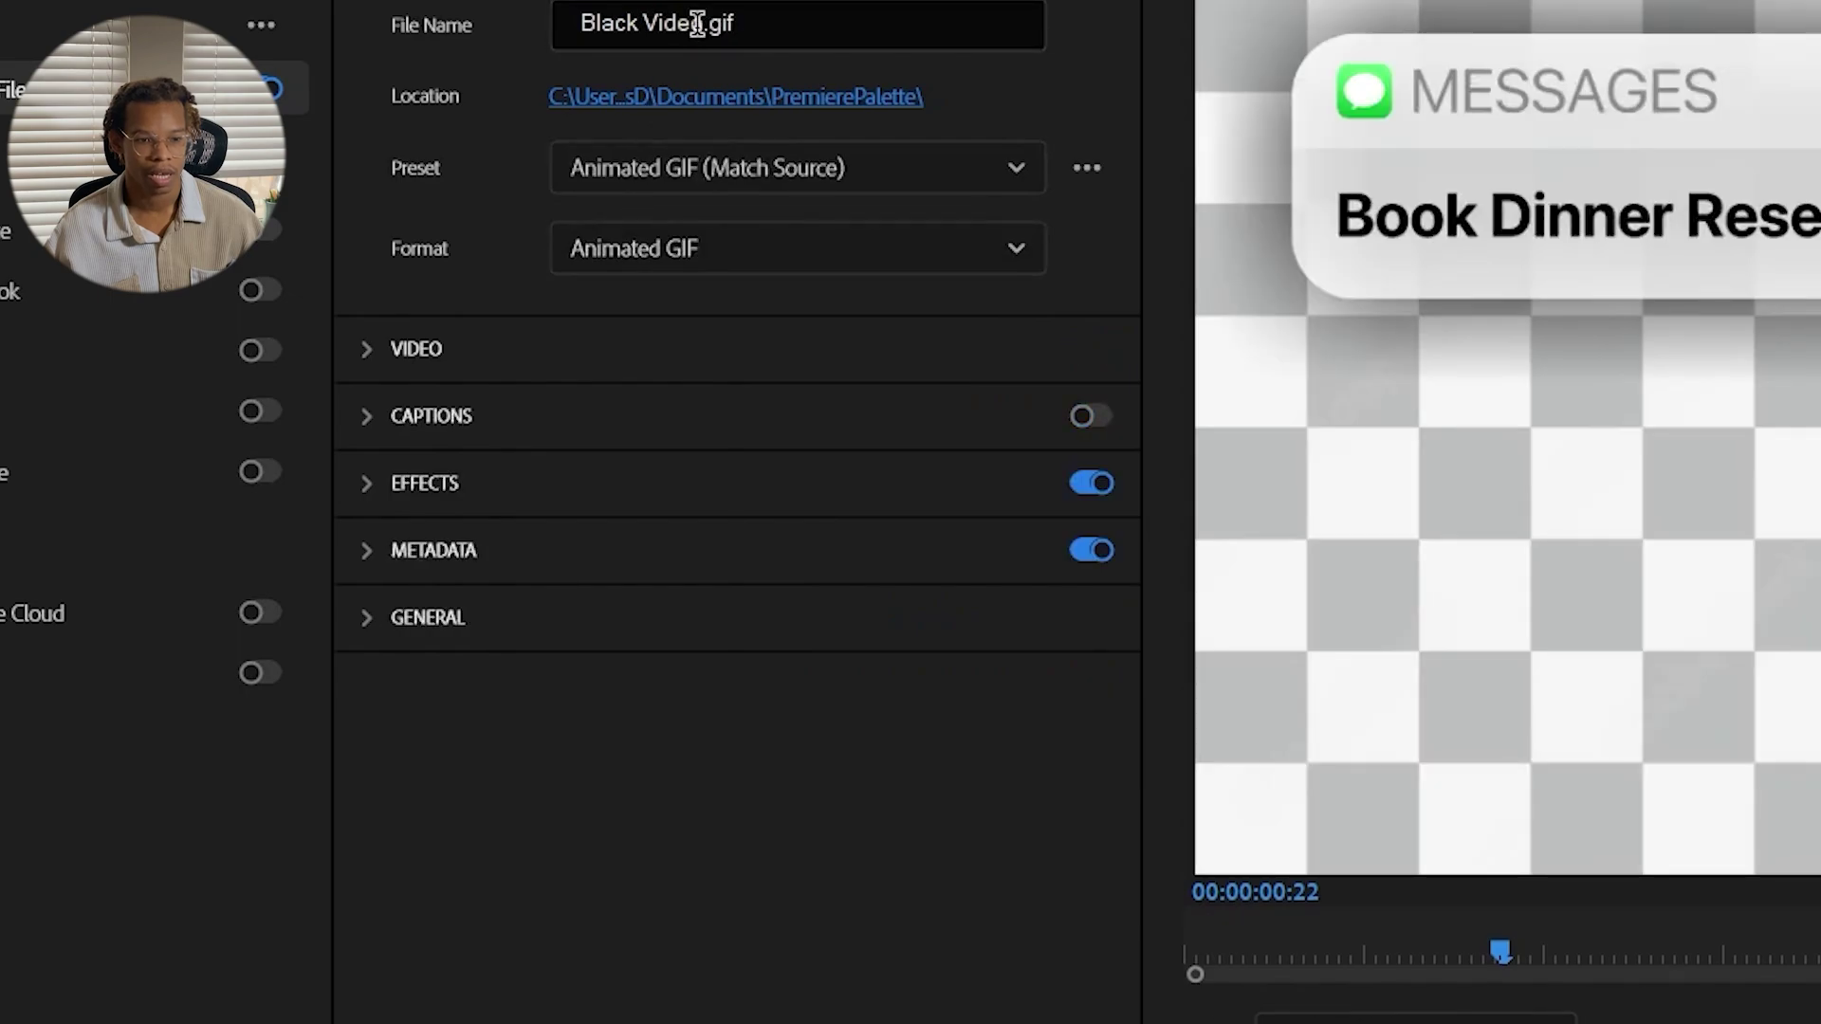
pyautogui.moveTo(702, 23); pyautogui.dragTo(581, 23)
pyautogui.write('iphone notifcation banner')
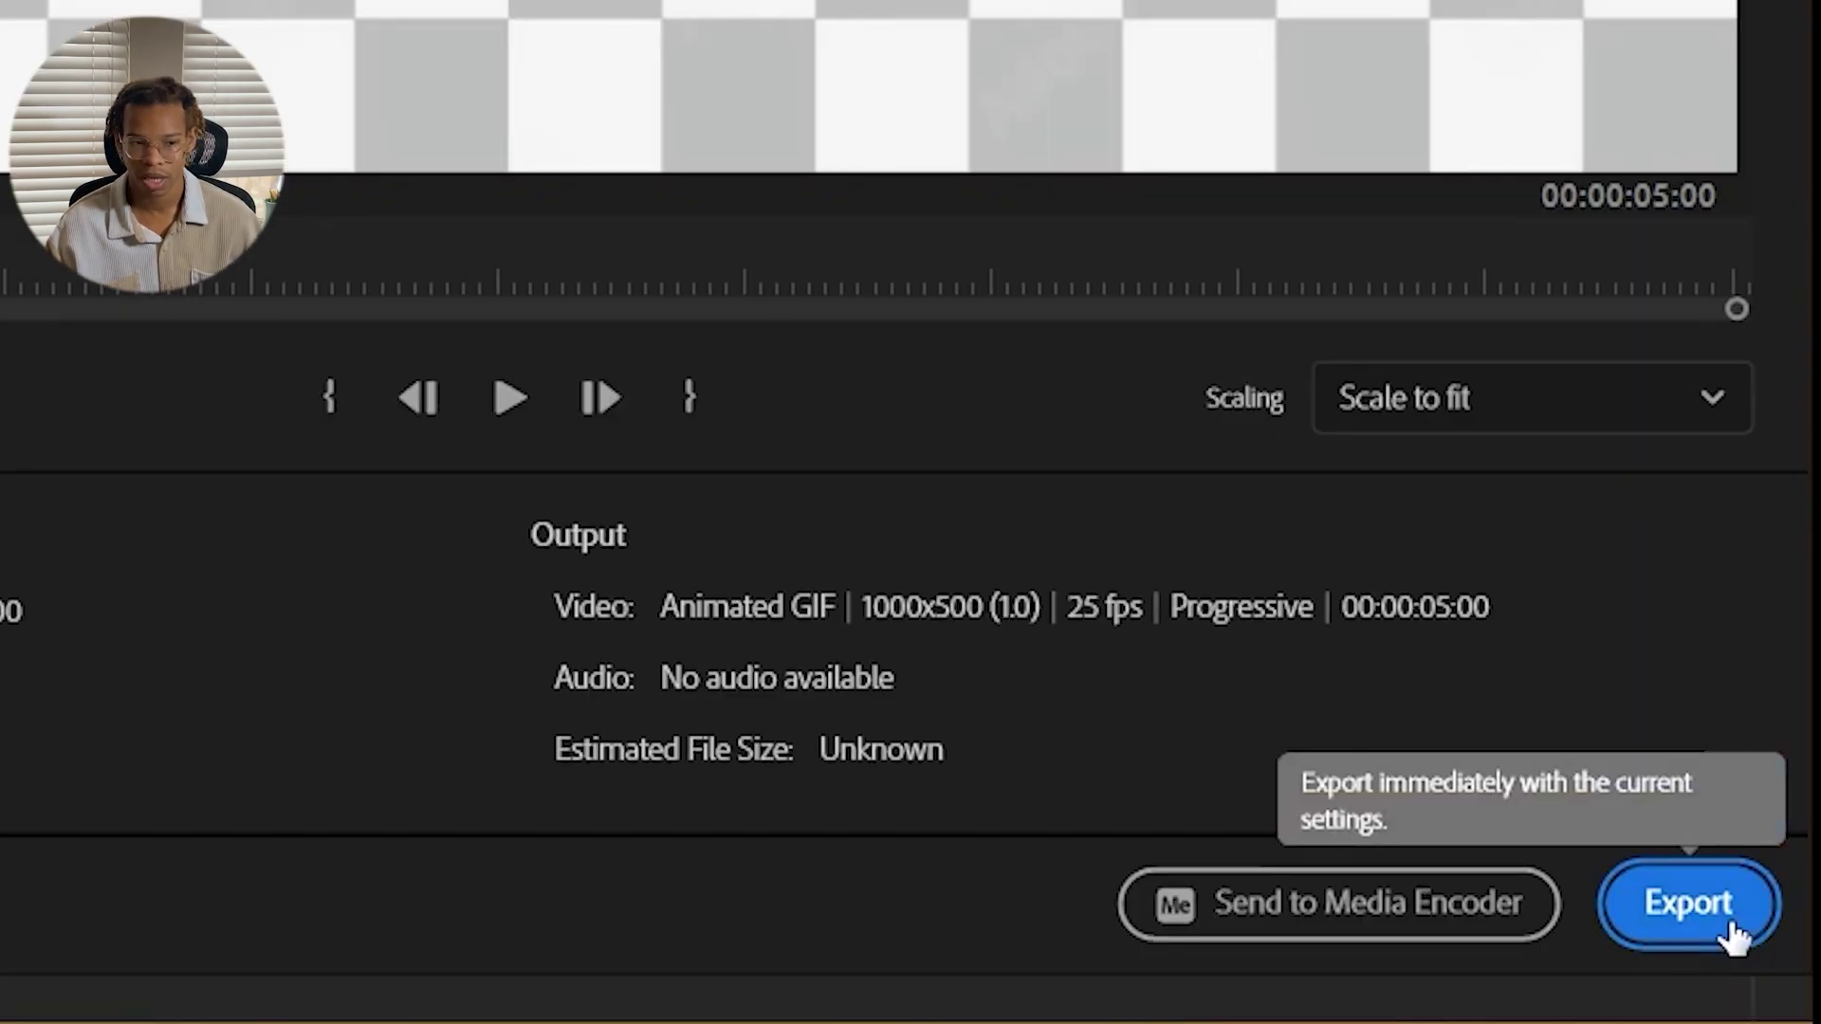
pyautogui.click(1724, 917)
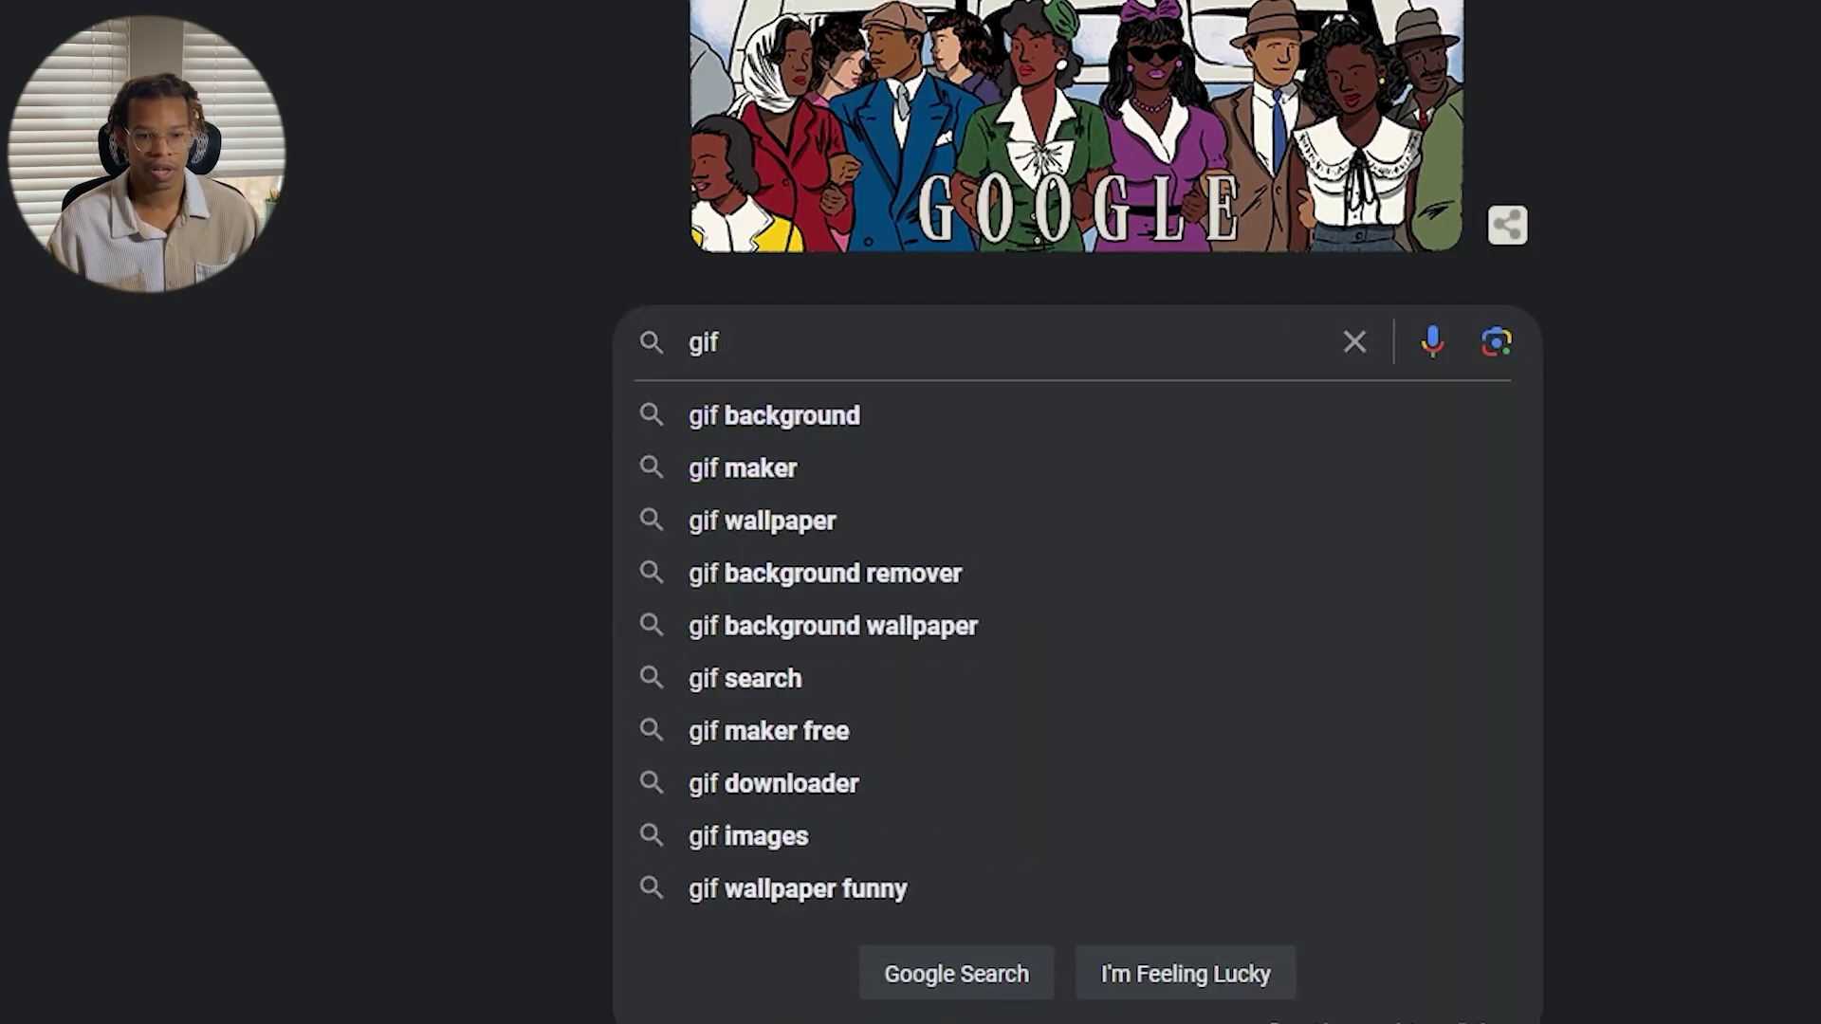
# Switch to the browser and search Google for "gif size reducer".
pyautogui.write('r')
pyautogui.press('BackSpace')
pyautogui.write('size reducer')
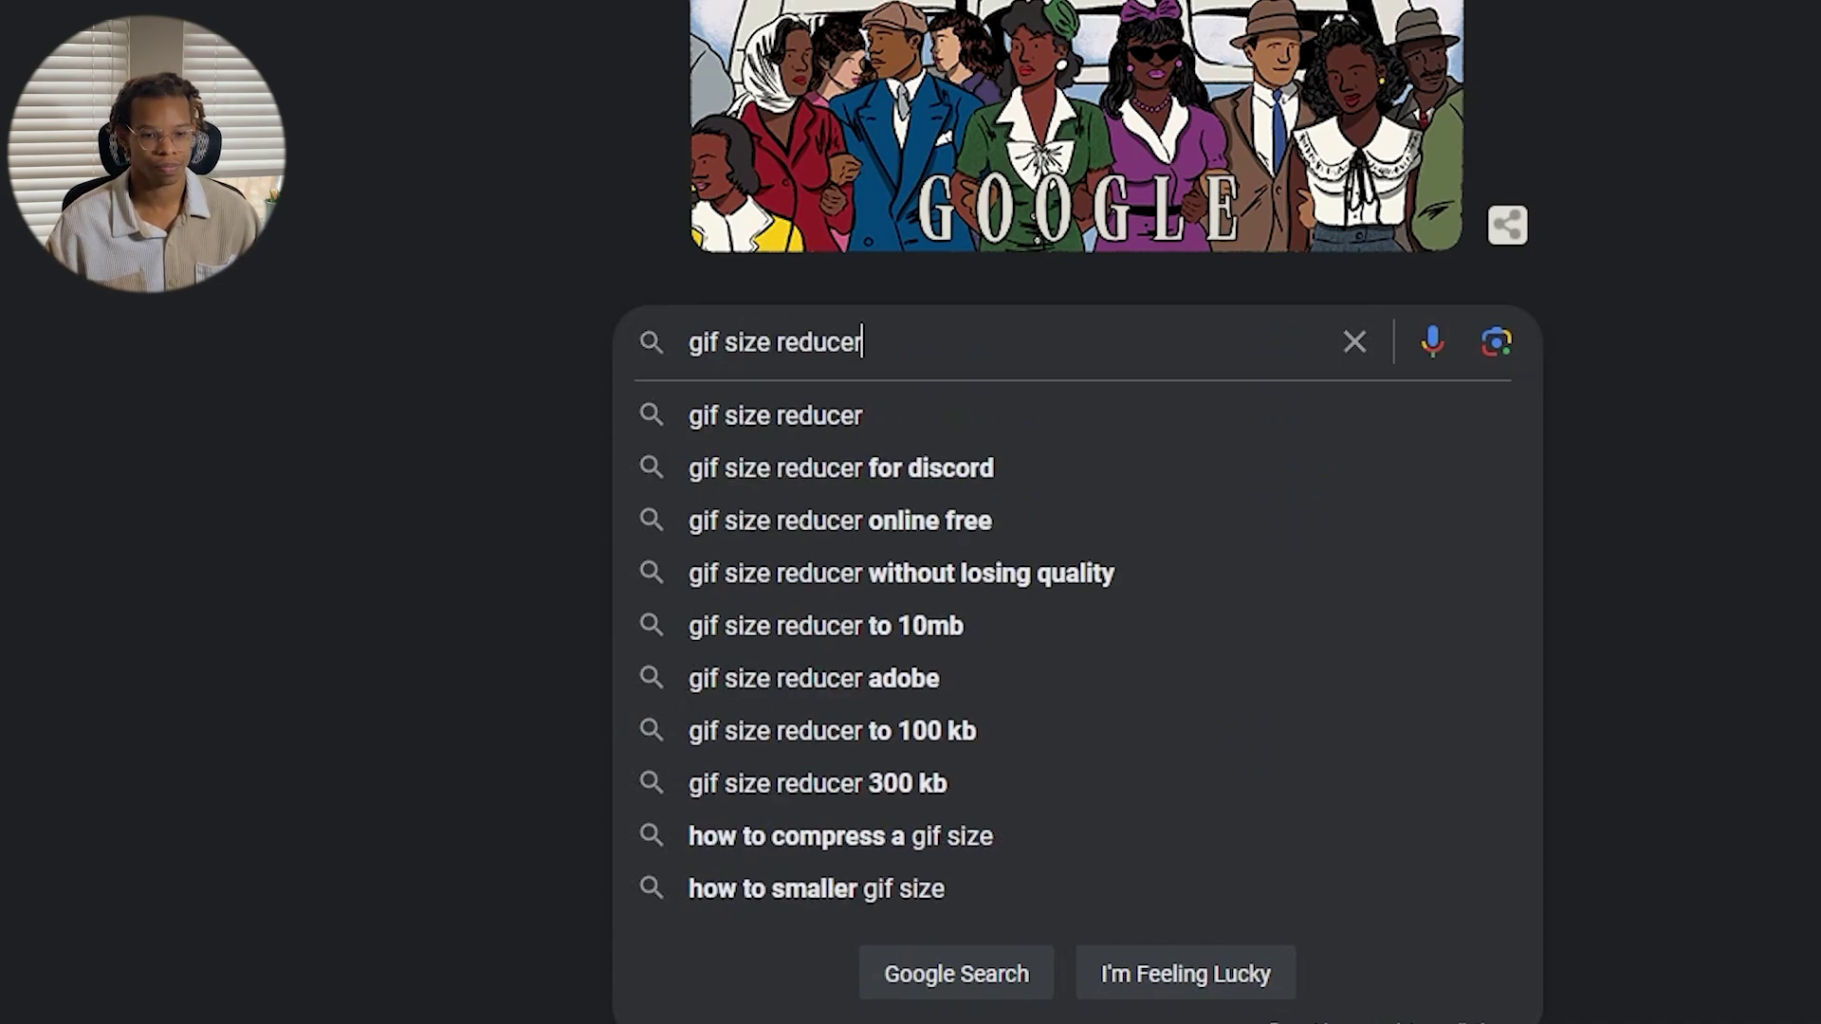
pyautogui.press('Return')
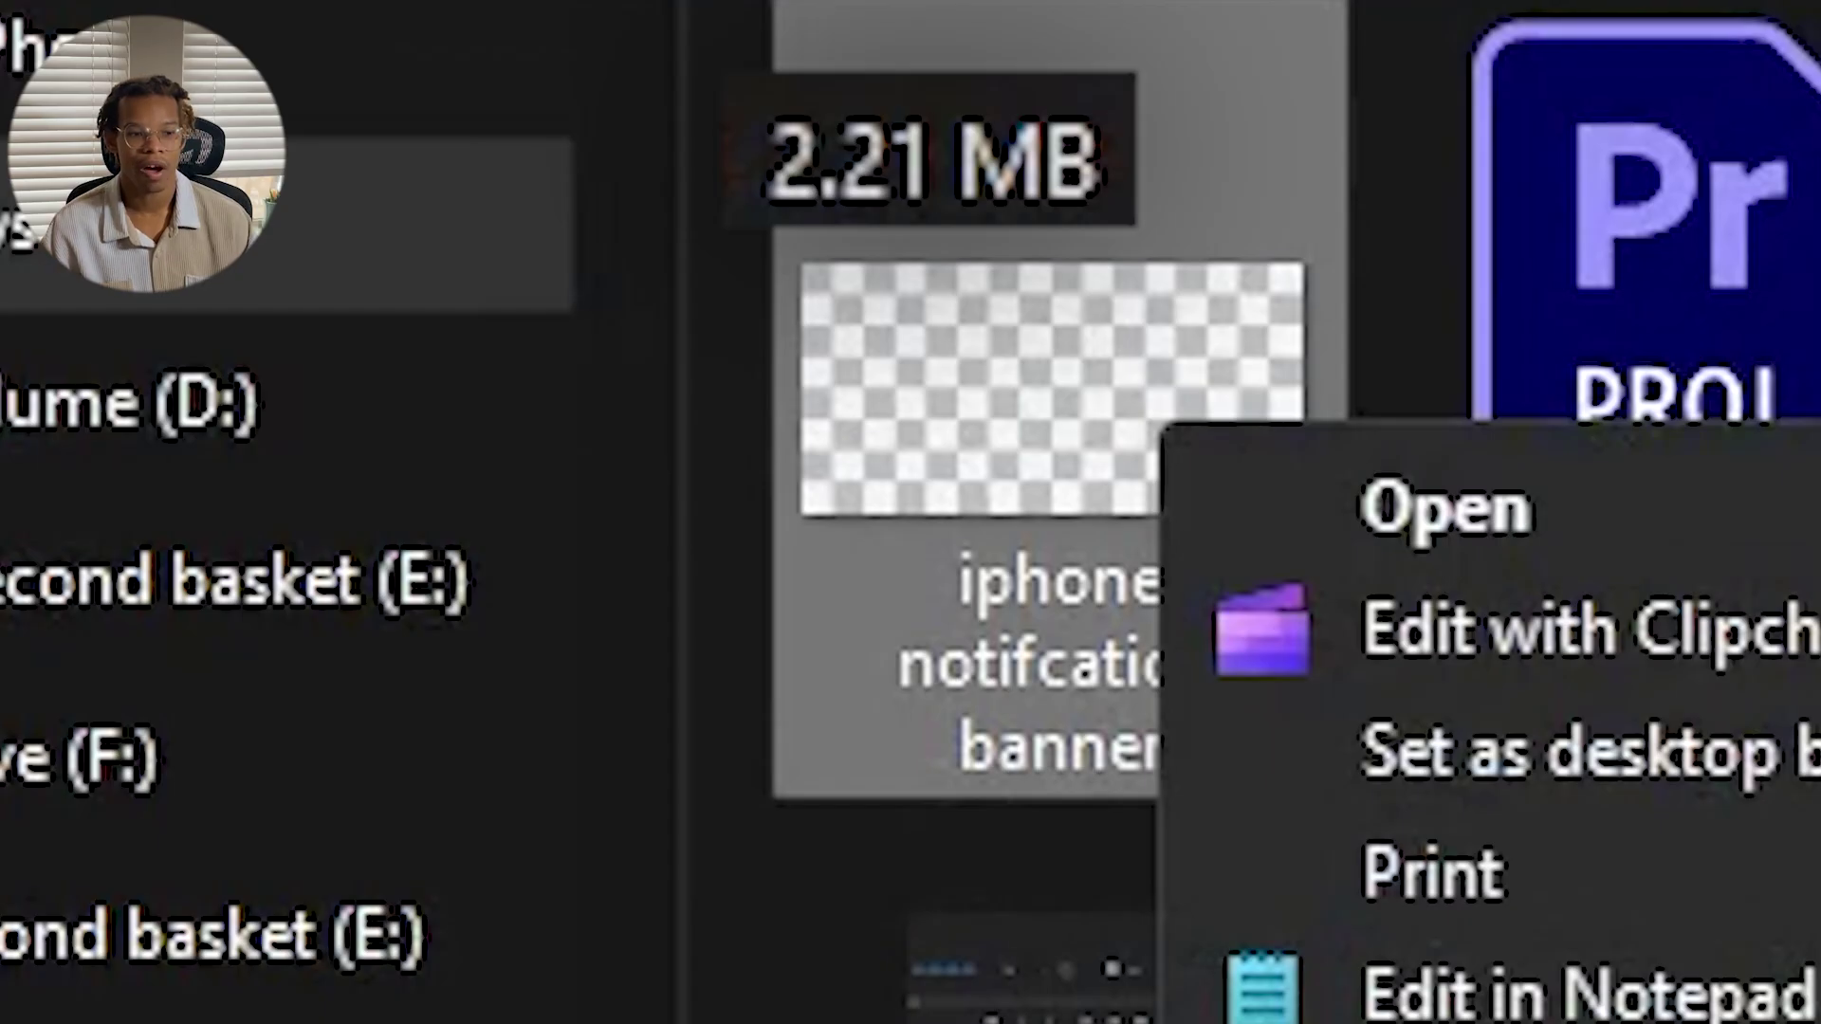
# Return to the Gumroad product page and upload the iphone notifcation banner GIF from the computer as the cover.
pyautogui.click(1203, 926)
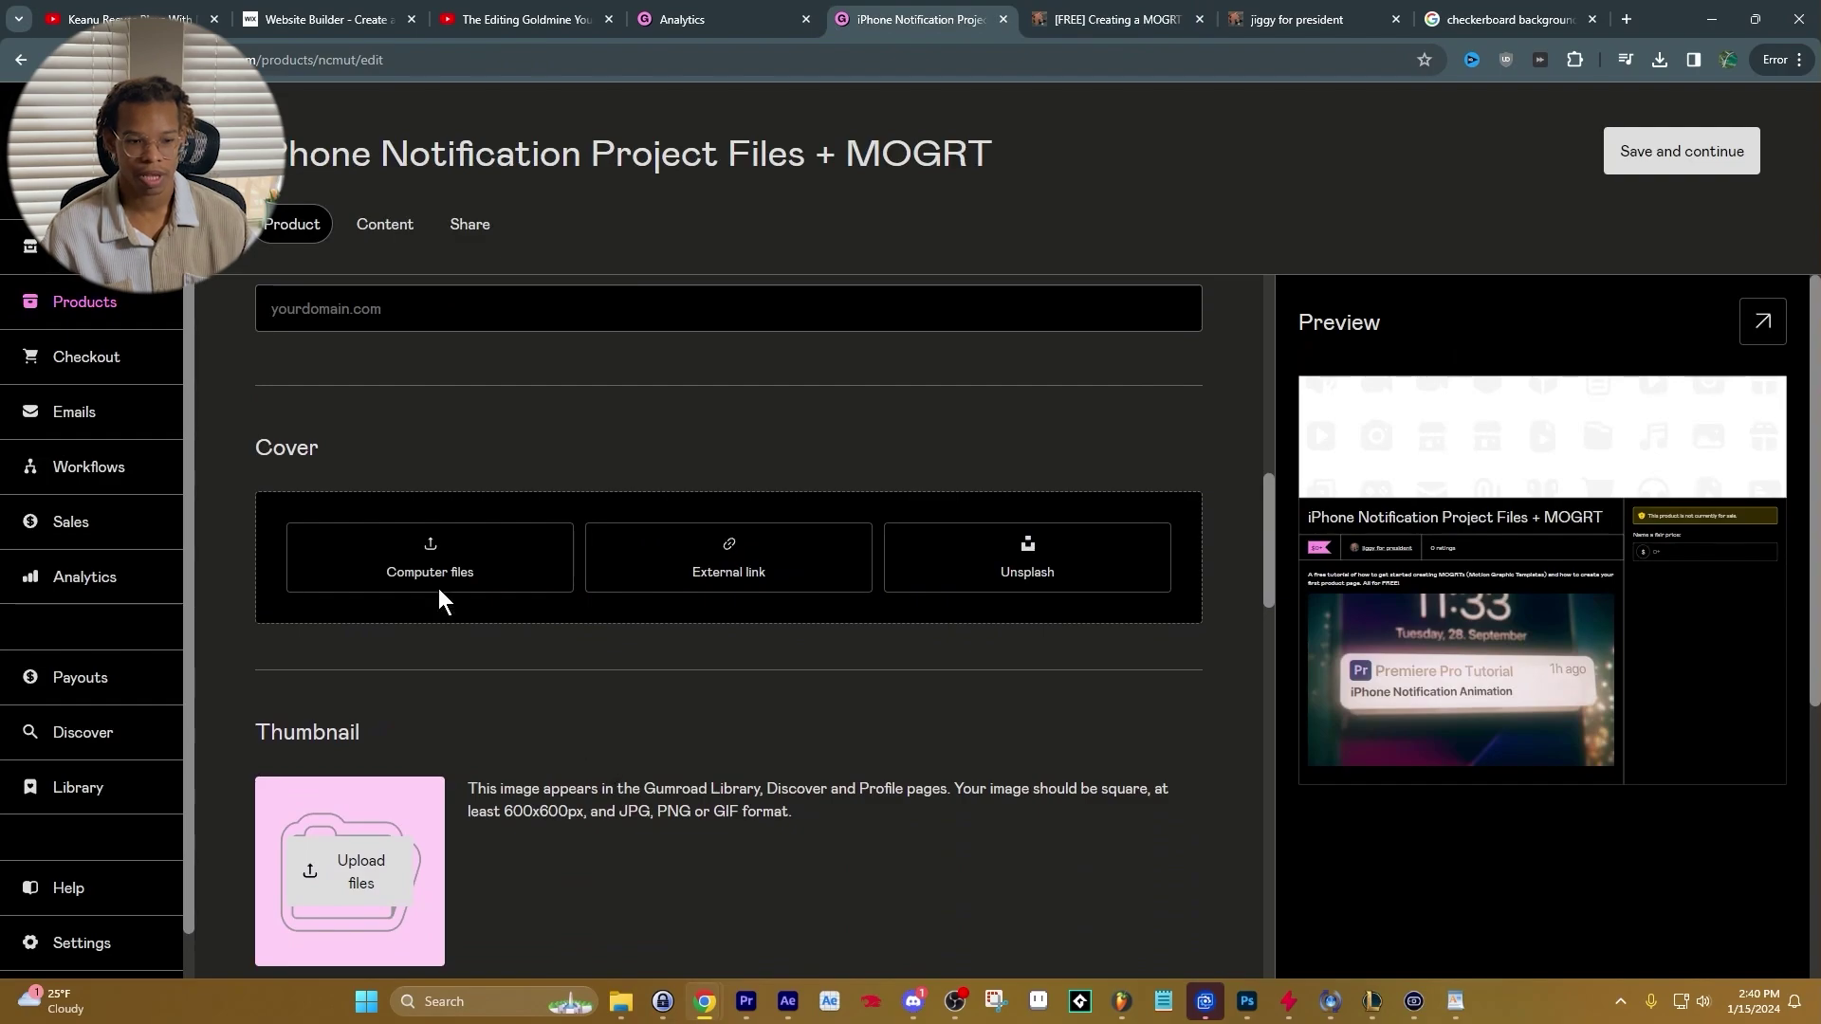
pyautogui.click(439, 592)
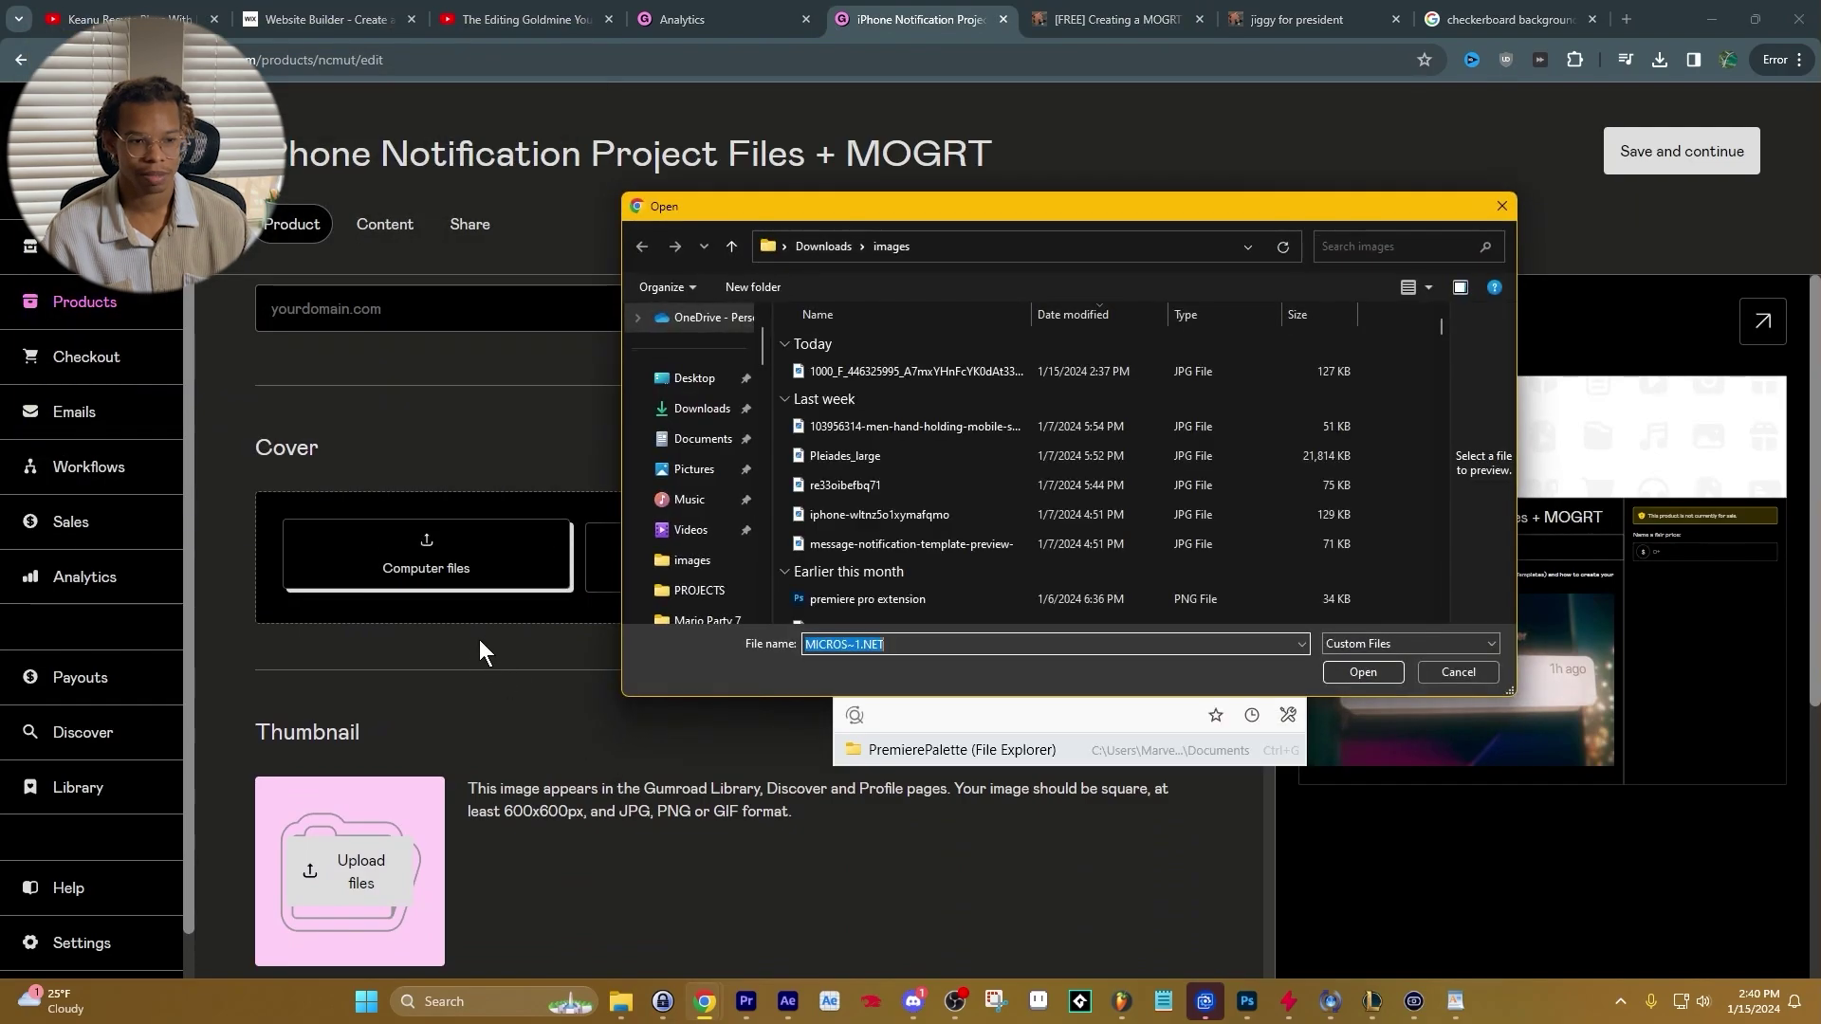
pyautogui.doubleClick(1037, 429)
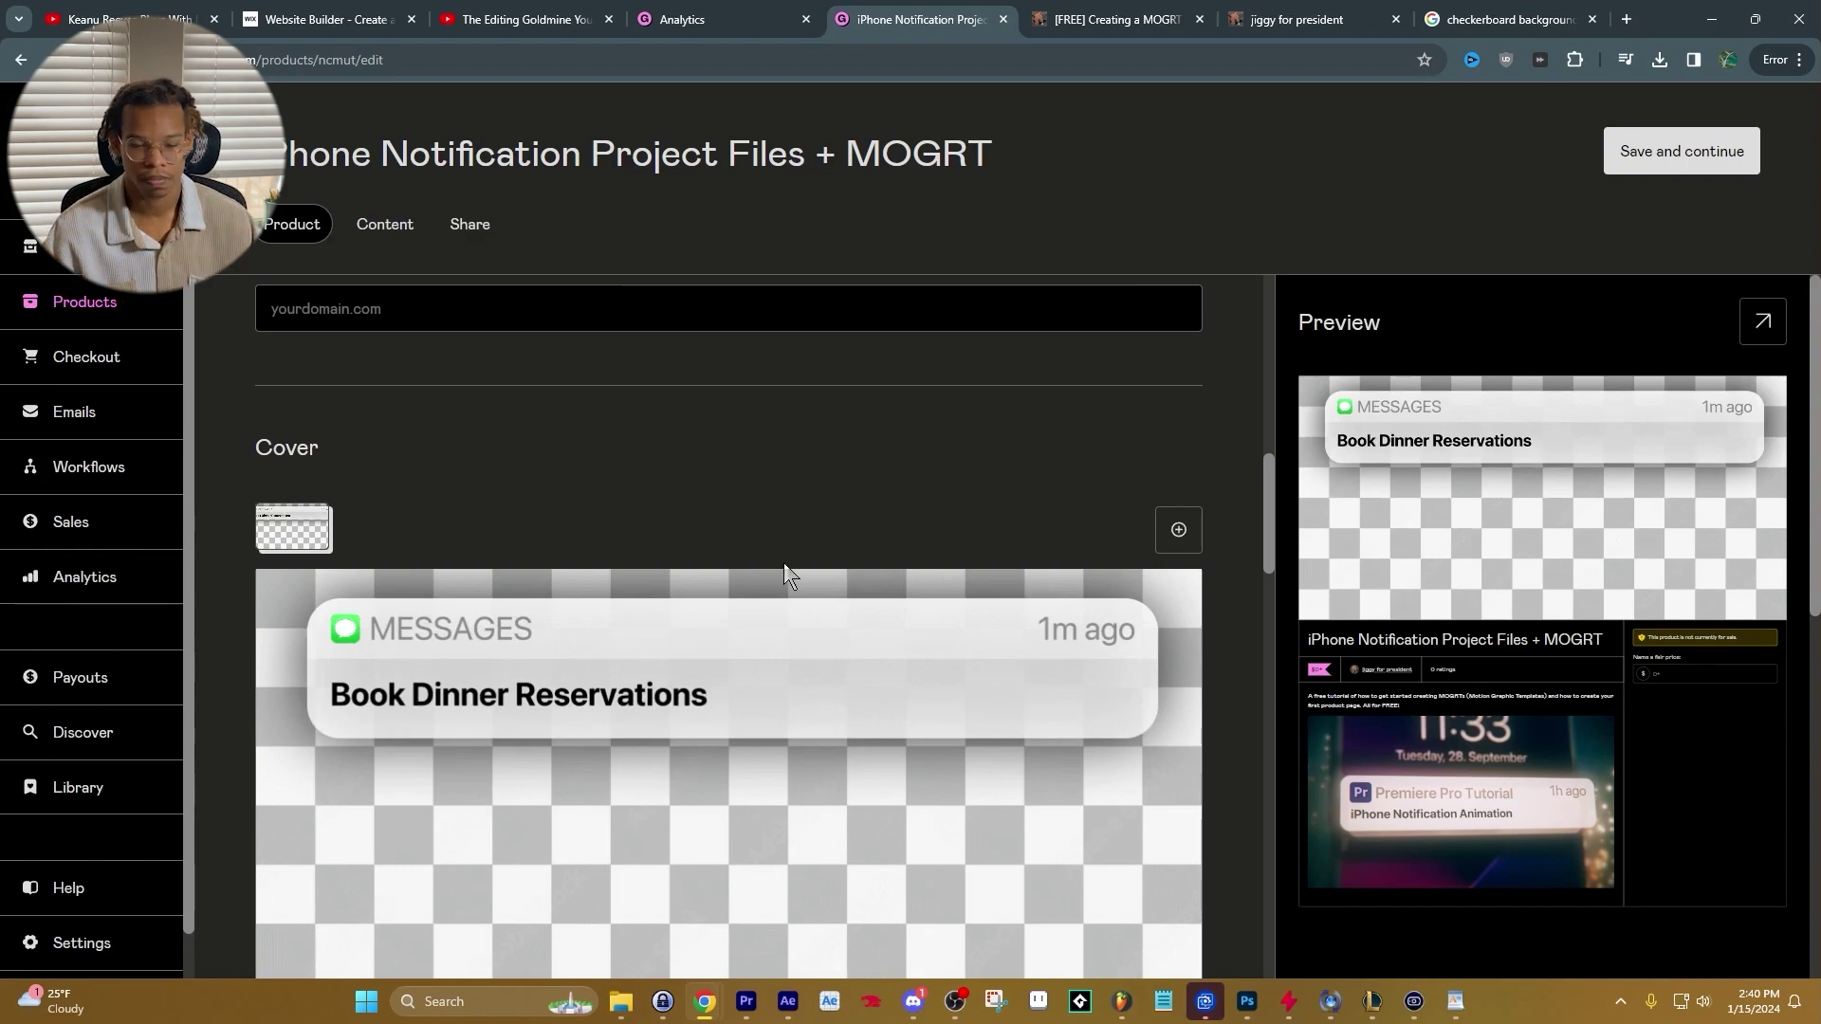
# Check the thumbnail, pricing and remaining product settings, and save the product to continue to its content page.
pyautogui.scroll(-7, 784, 561)
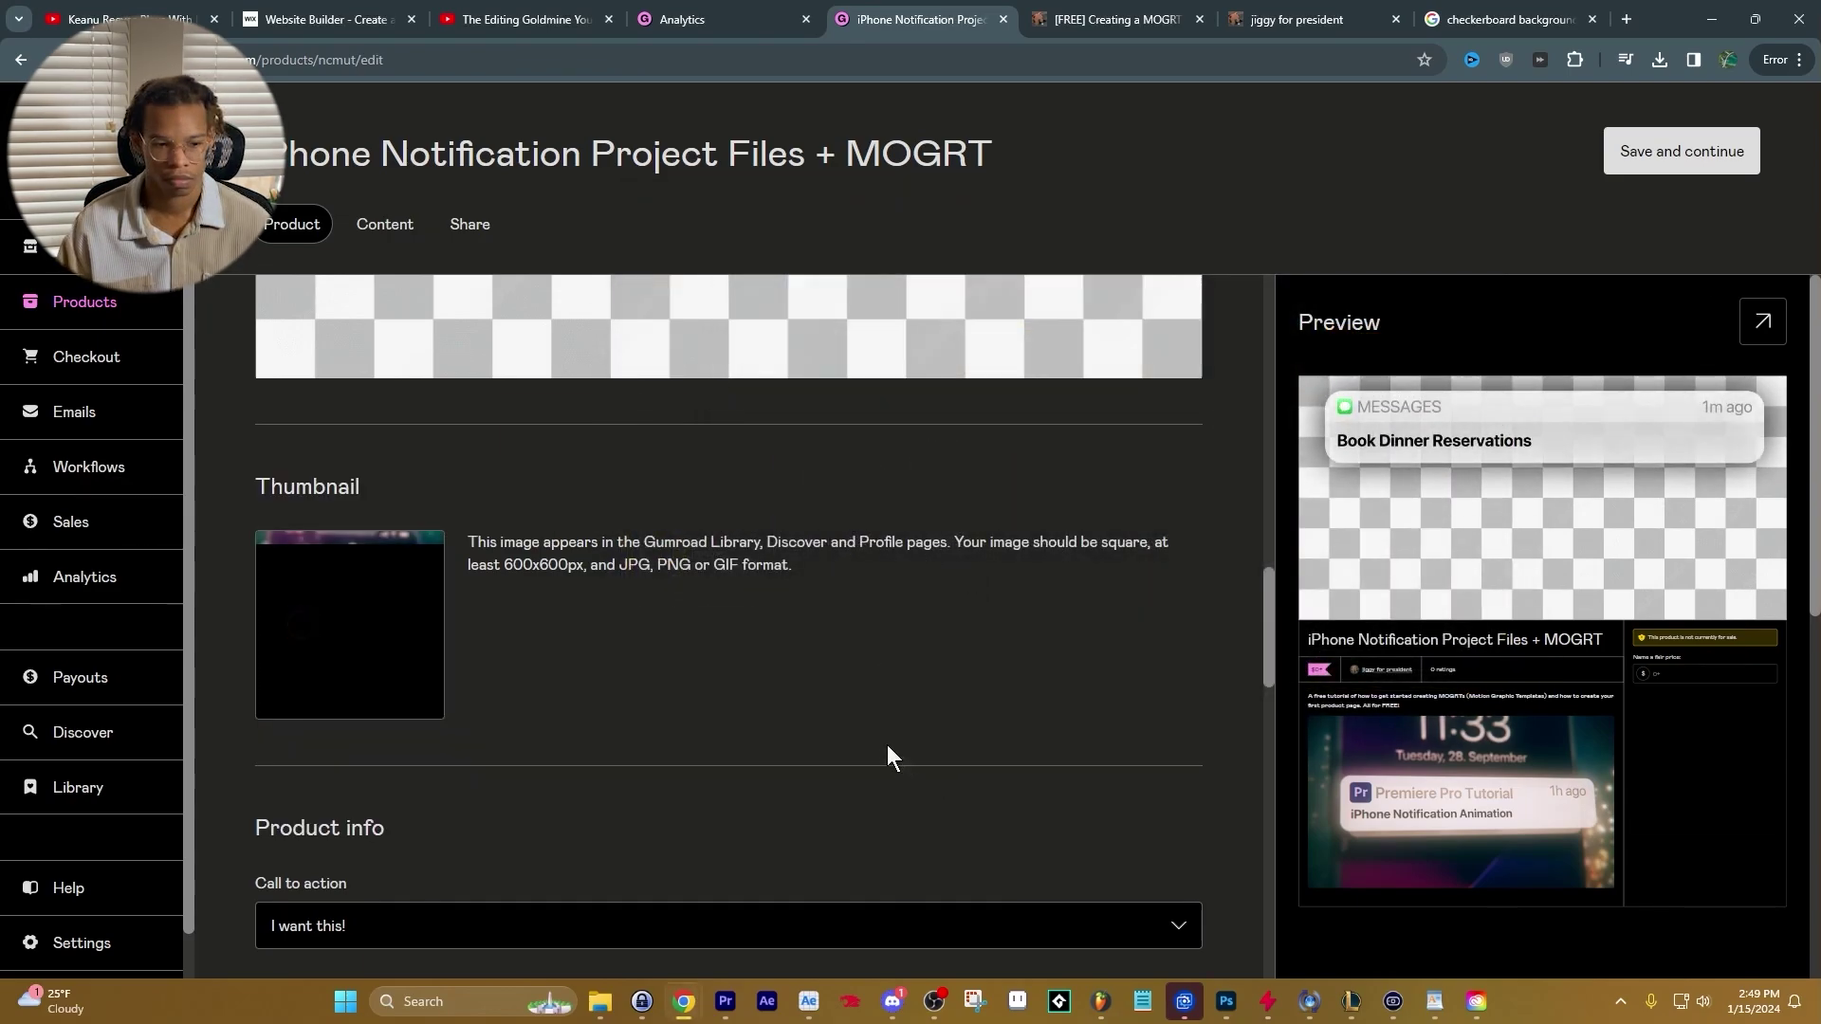
pyautogui.scroll(-9, 834, 625)
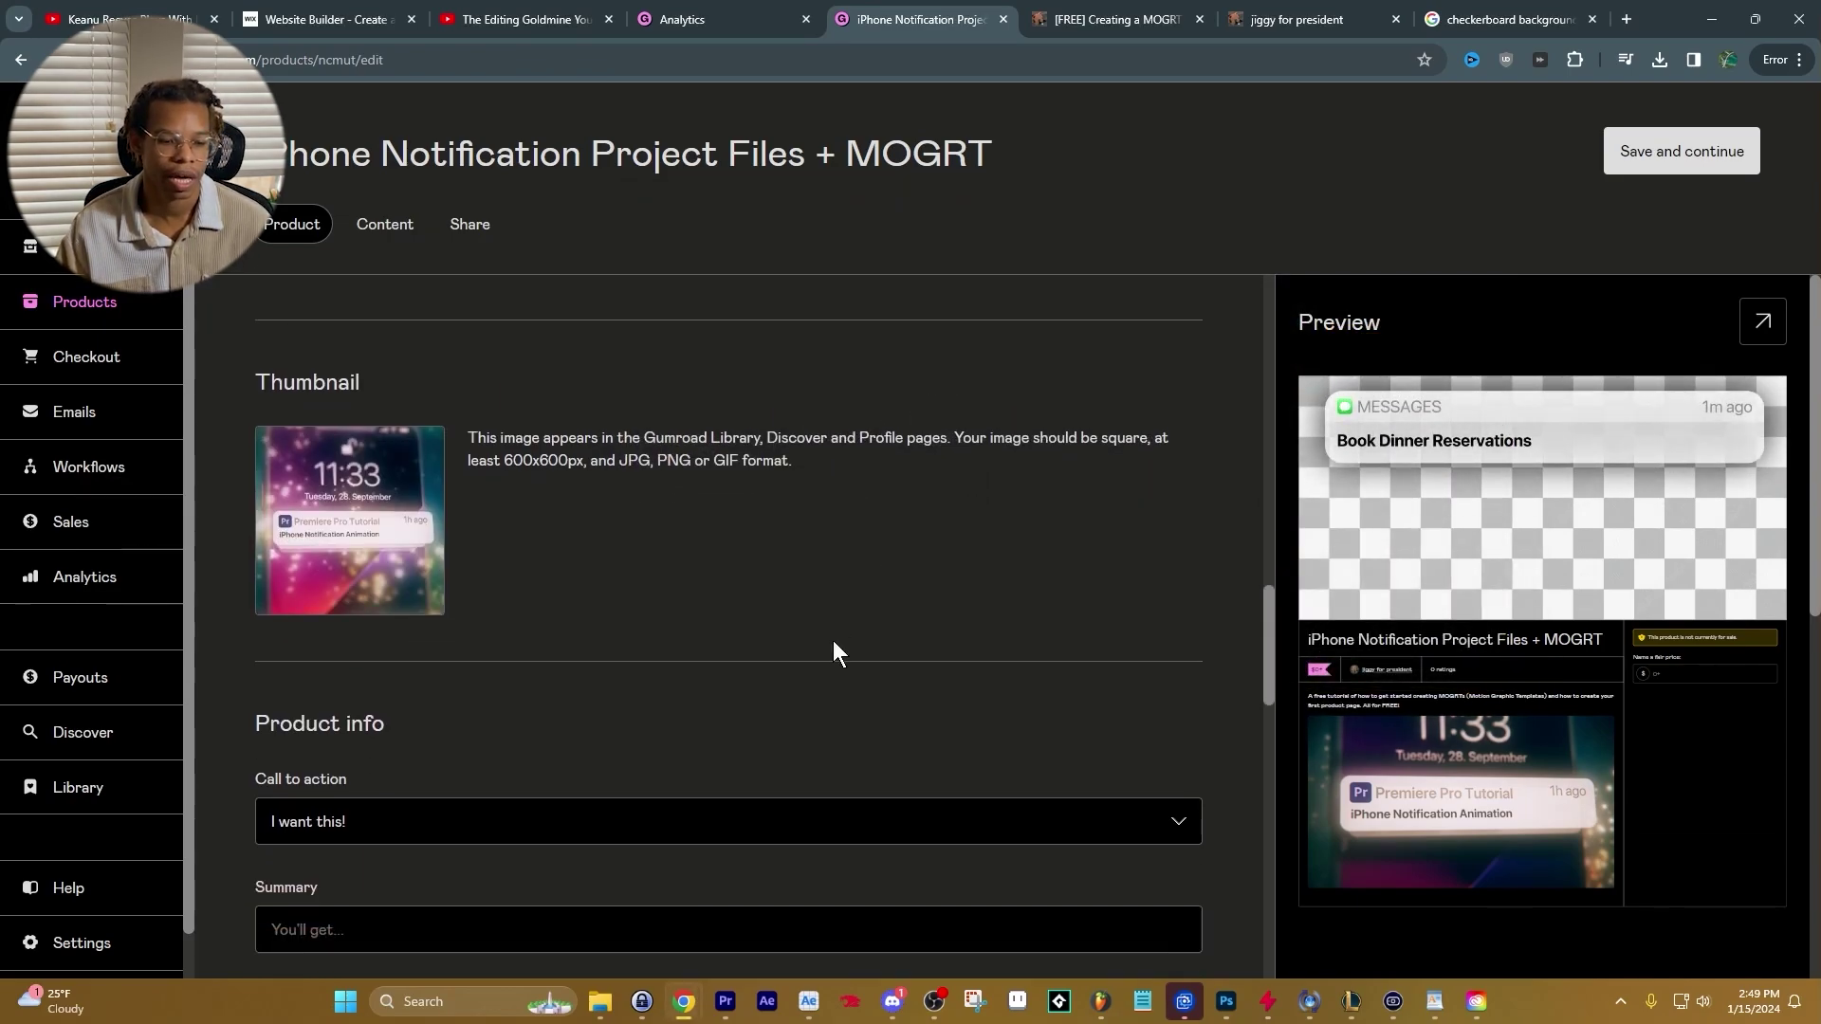
pyautogui.scroll(-4, 722, 611)
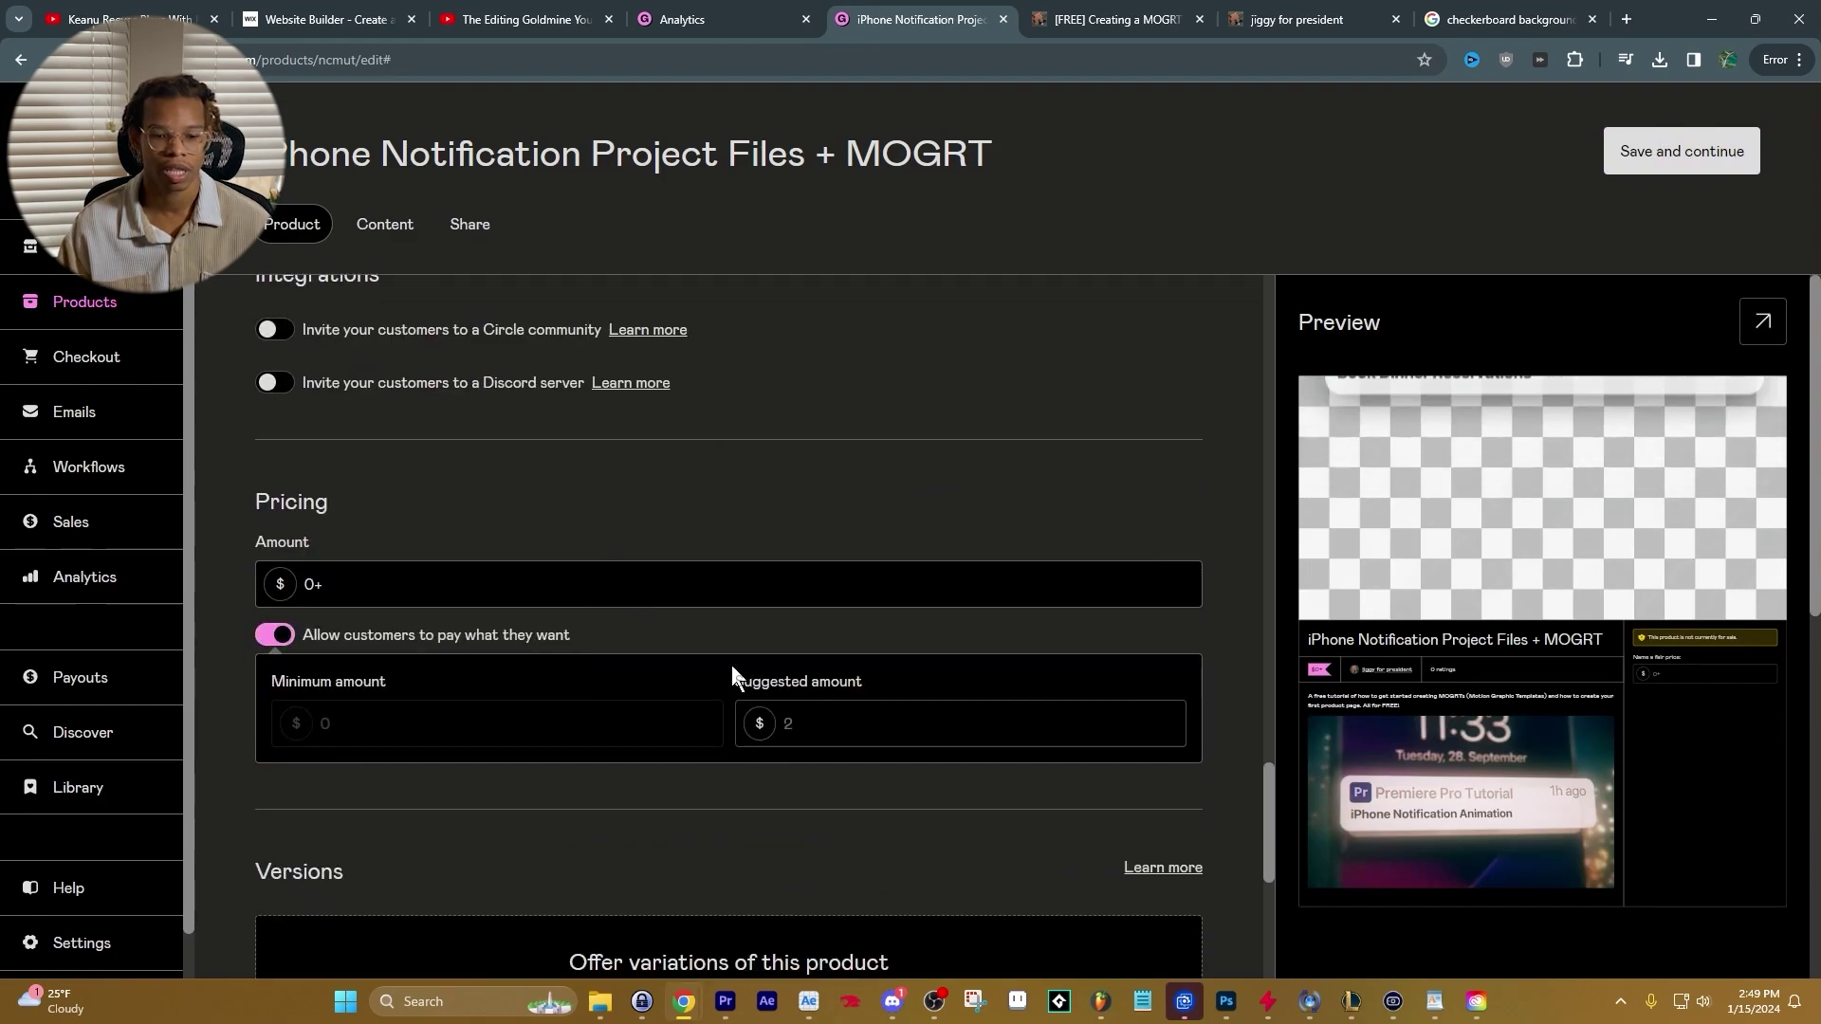
pyautogui.scroll(-3, 731, 673)
pyautogui.scroll(-3, 533, 445)
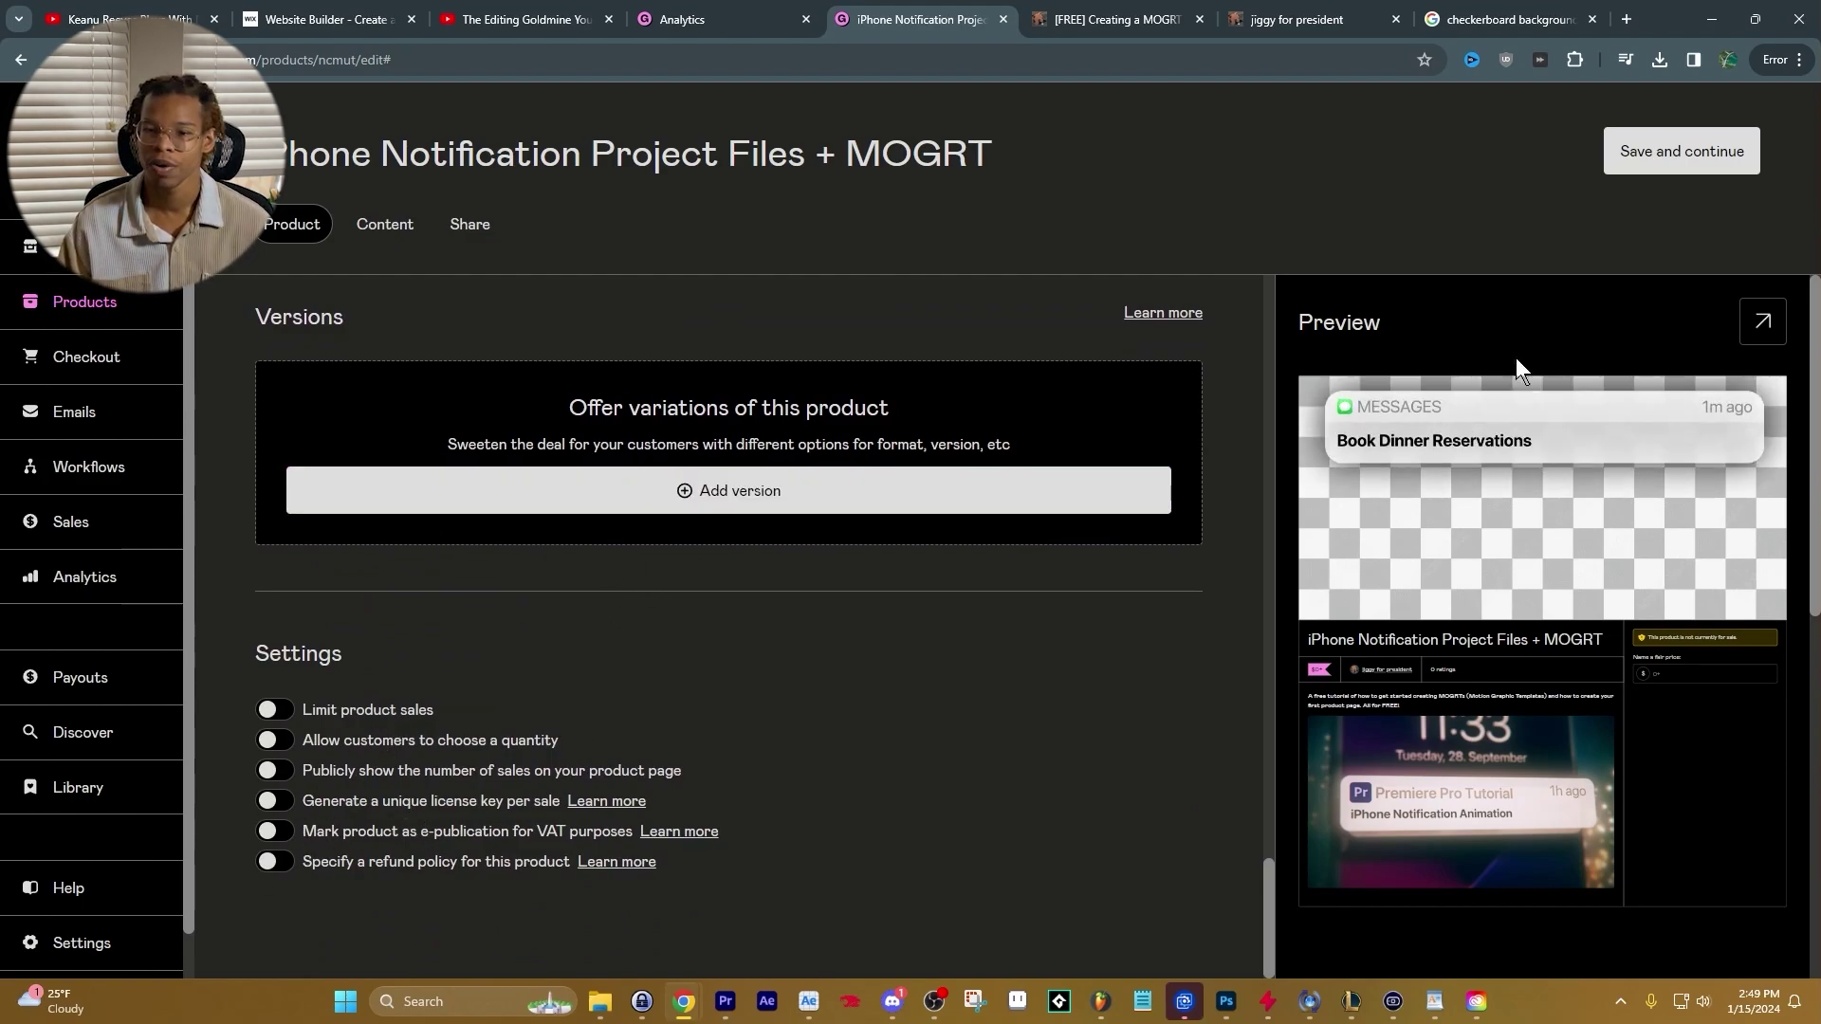
pyautogui.click(1659, 161)
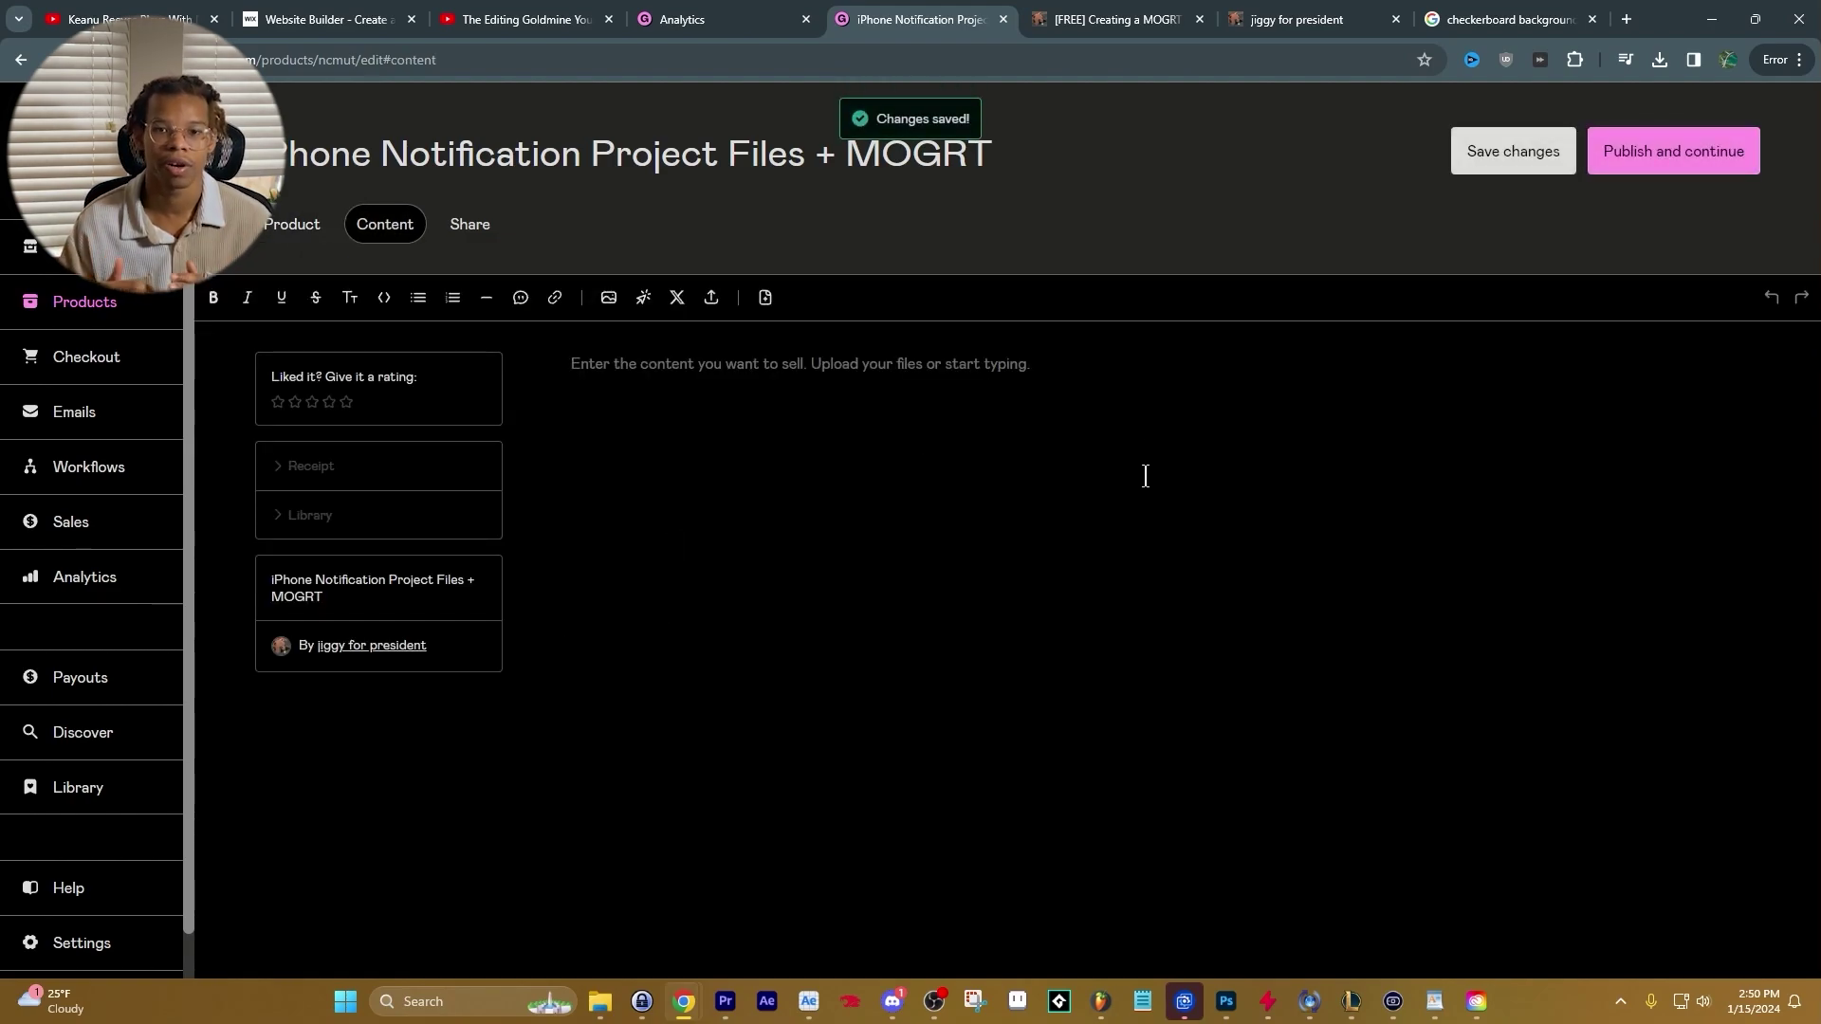
# Add the iPhone Notifcation MOGRT file and the project files archive from the iPhone Notification Tutorial folder to the product content.
pyautogui.press('ctrl')
pyautogui.press('ctrl')
pyautogui.moveTo(702, 406); pyautogui.dragTo(1137, 399)
pyautogui.hotkey('alt', 'Tab')
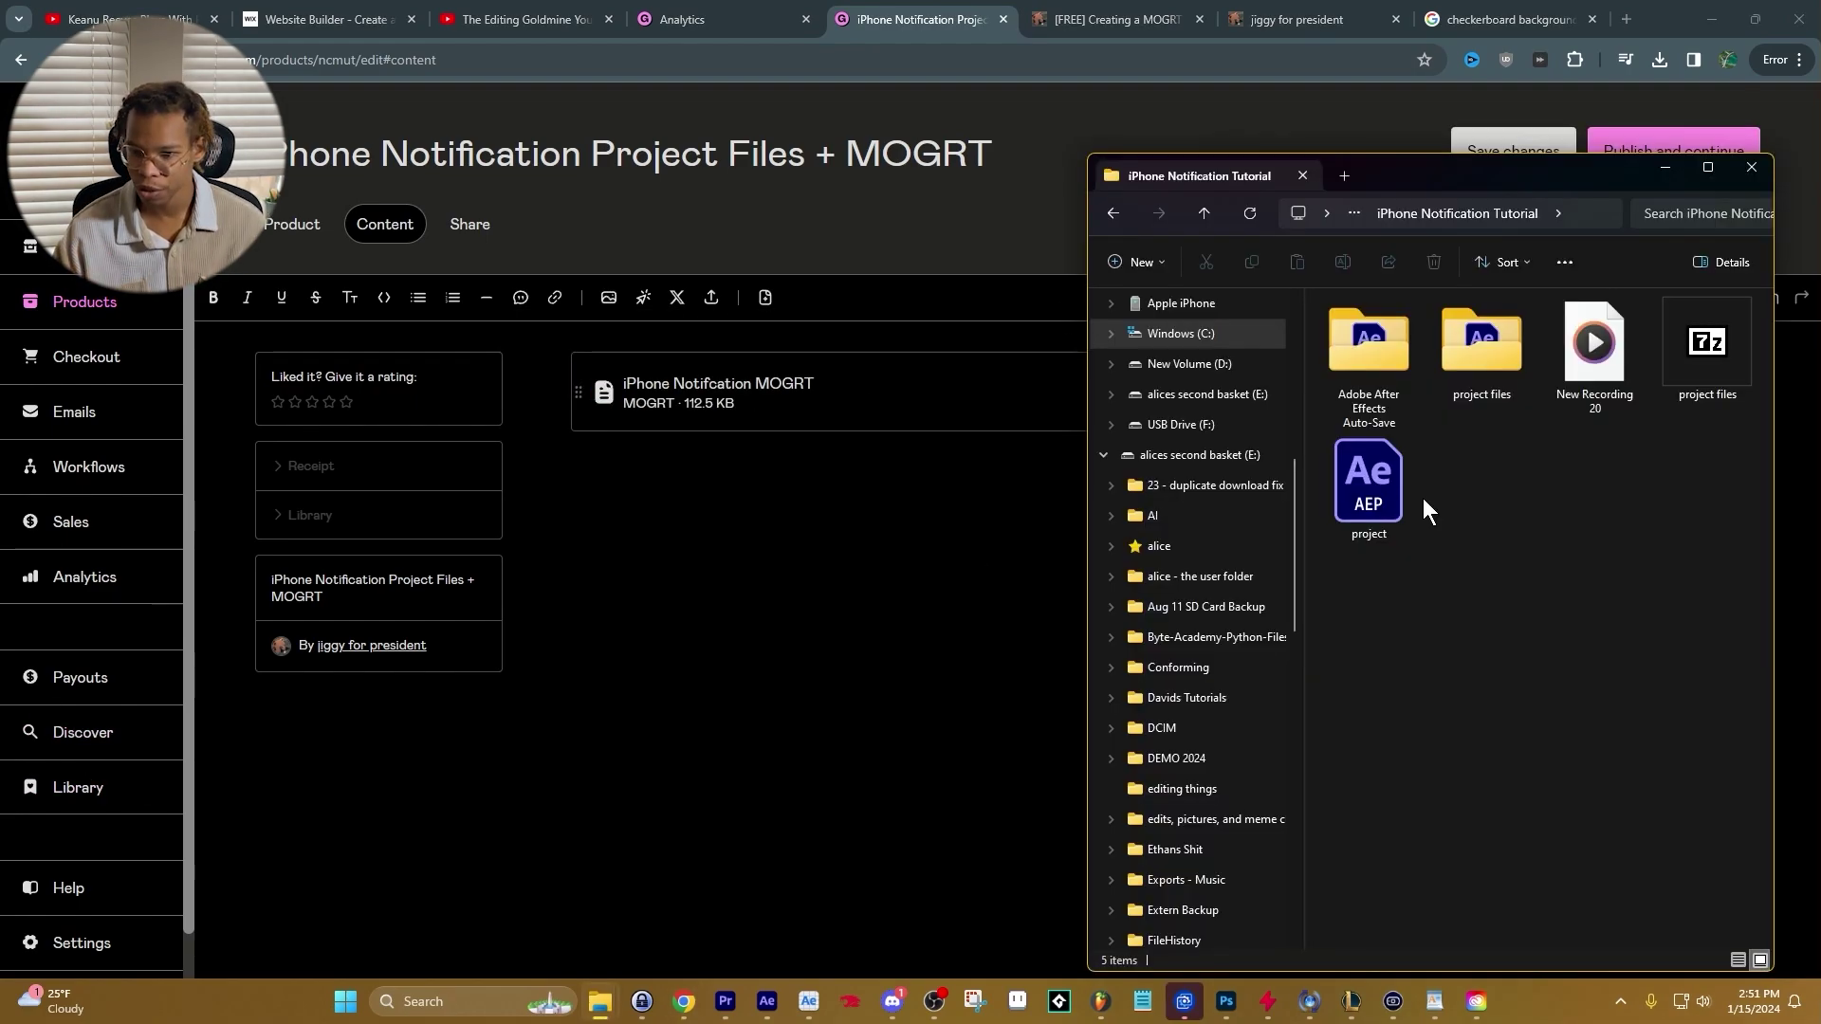
pyautogui.moveTo(1702, 370); pyautogui.dragTo(925, 459)
# Rename the uploaded ZIP archive as "iPhone Notification Project Files (AEP)".
pyautogui.click(1204, 588)
pyautogui.write('iPhone Notification Pro')
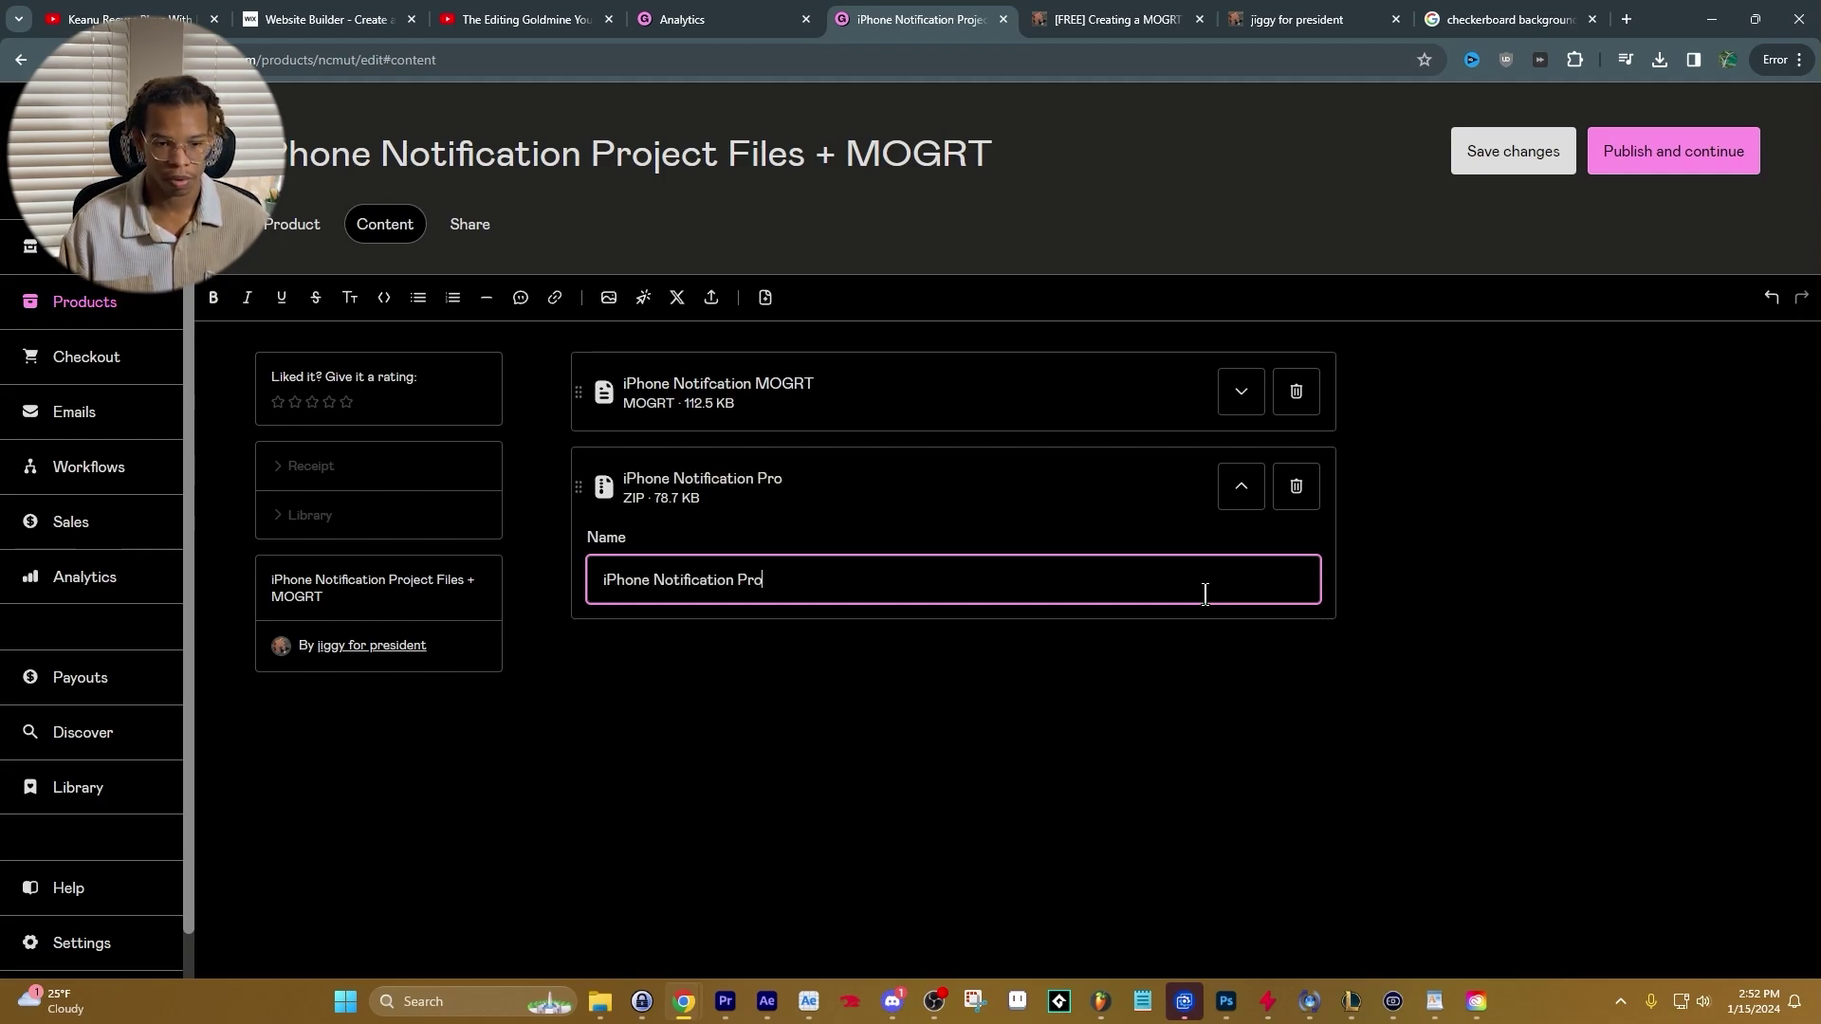
pyautogui.write('ject Files 9')
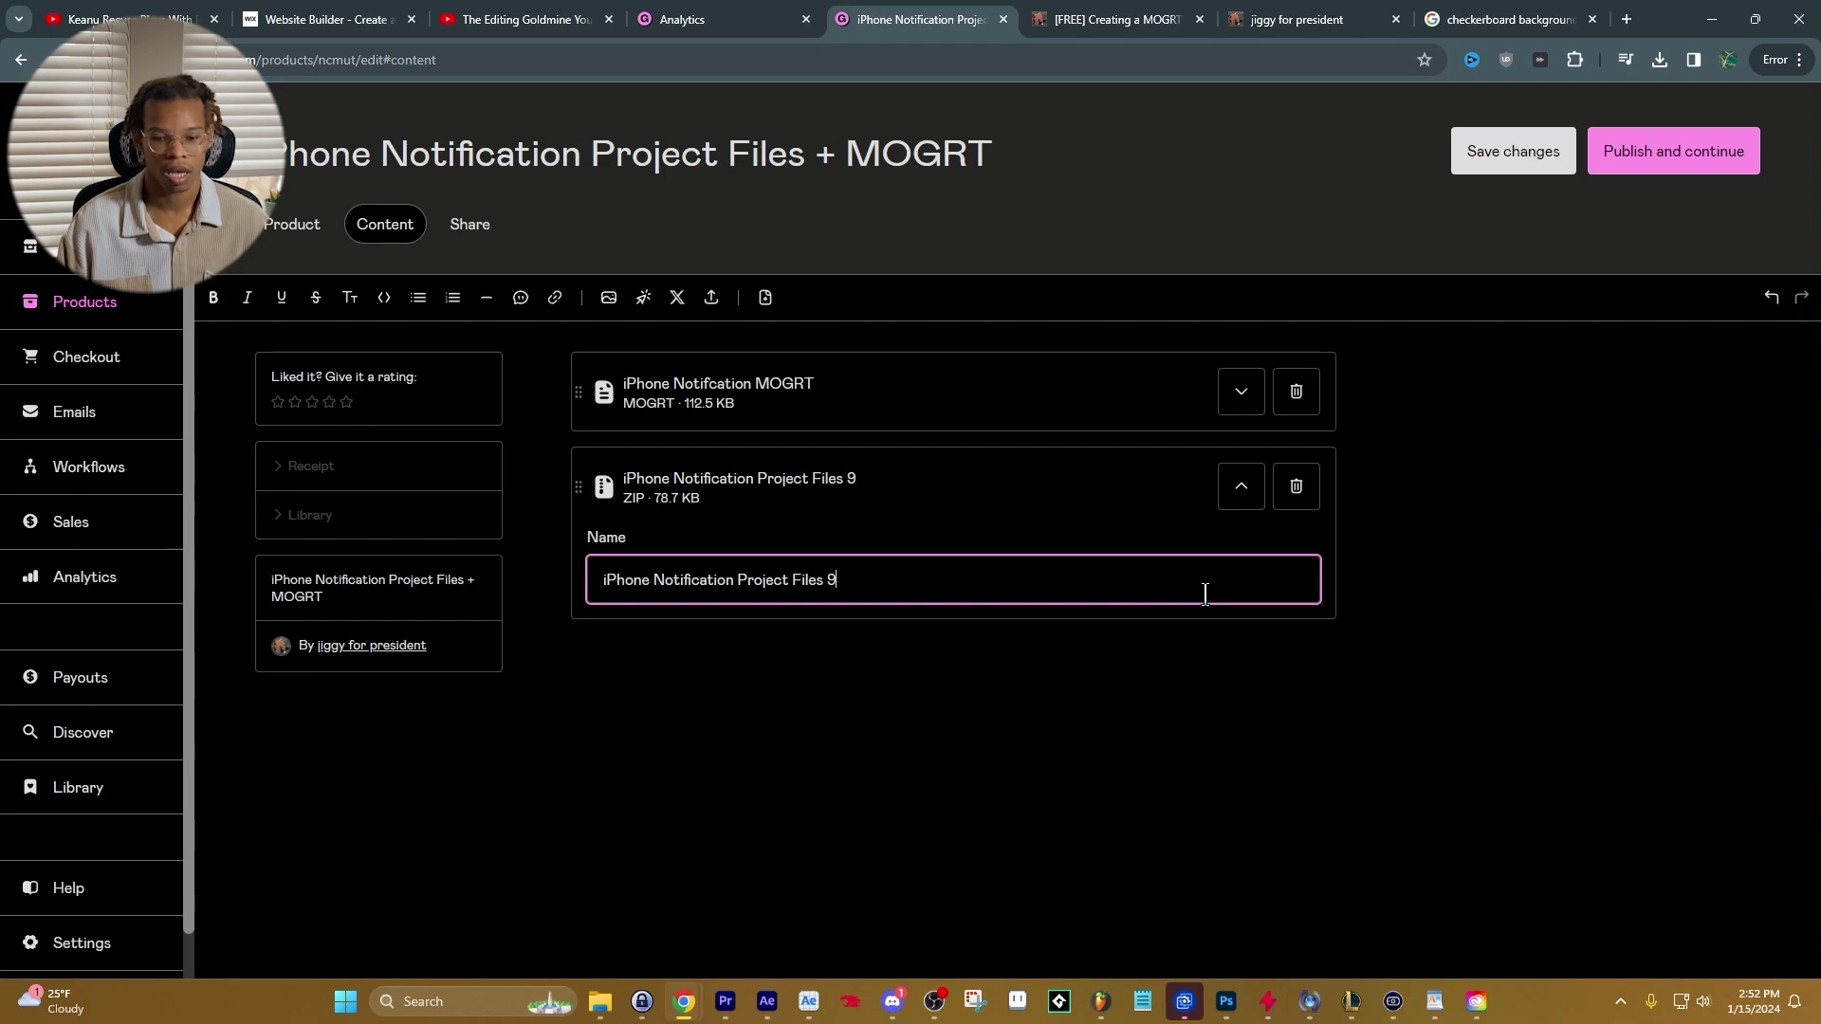
pyautogui.click(1335, 408)
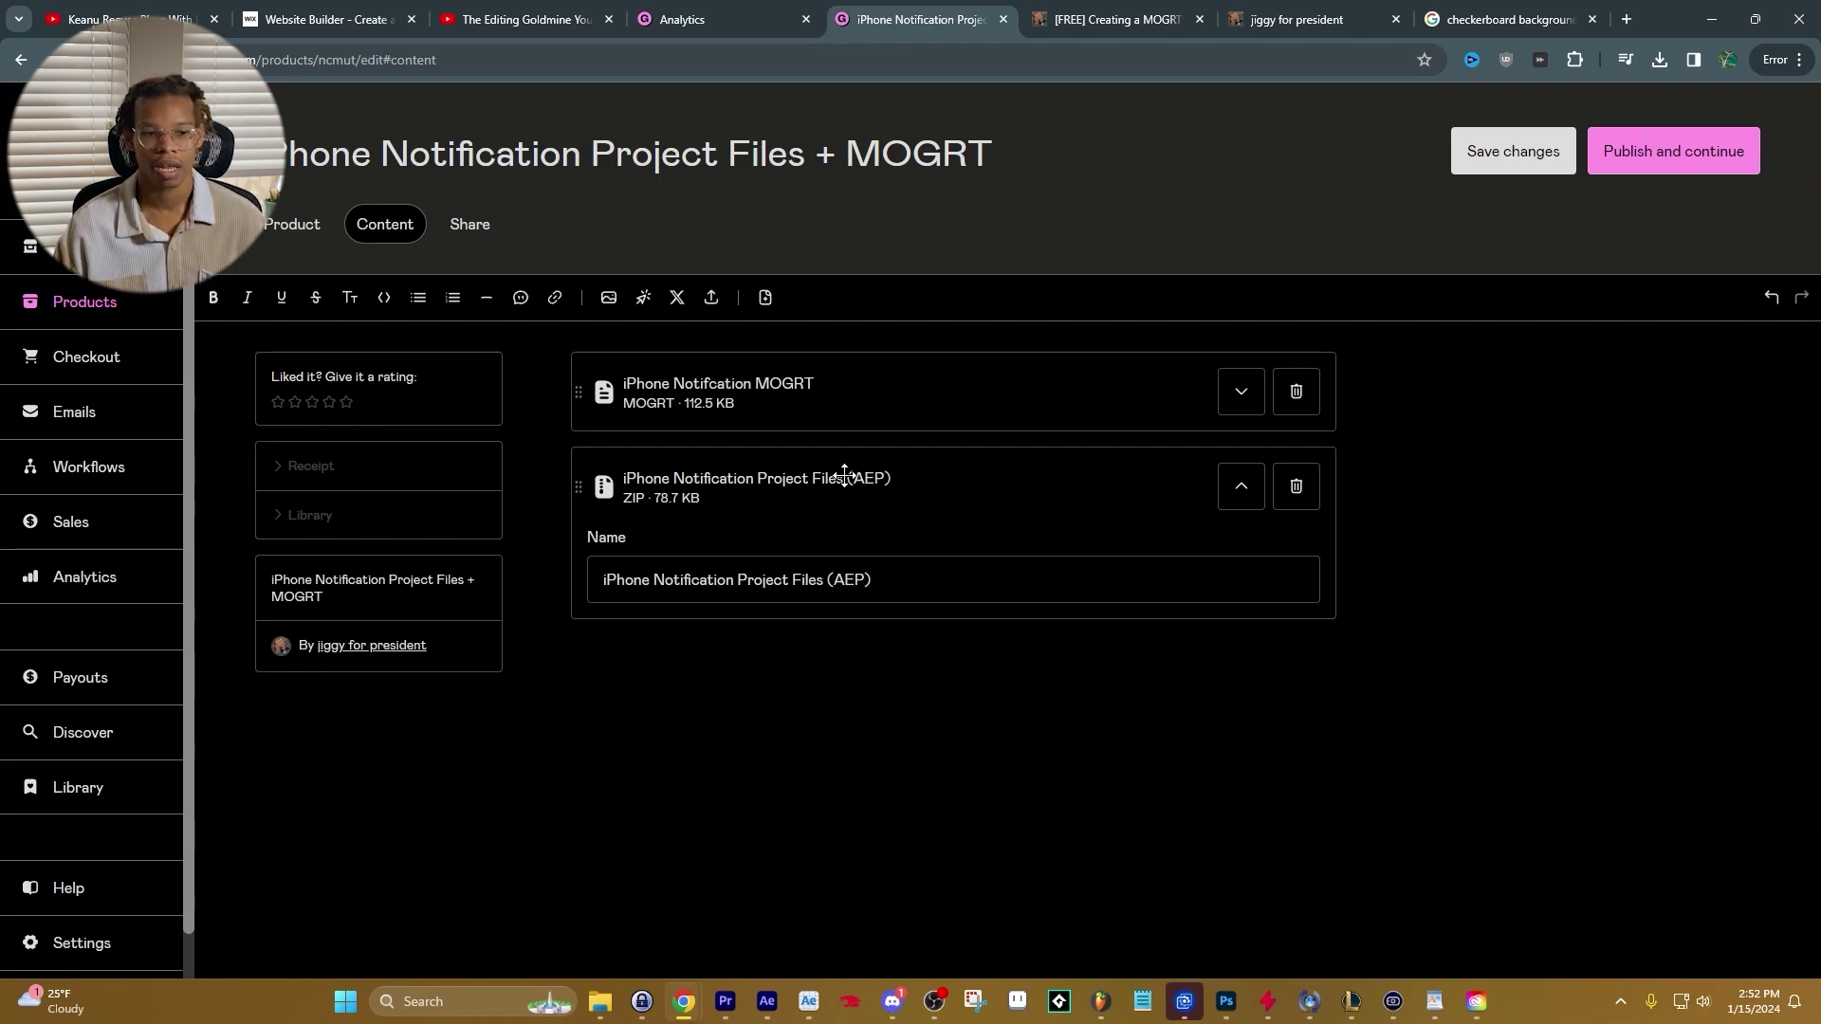